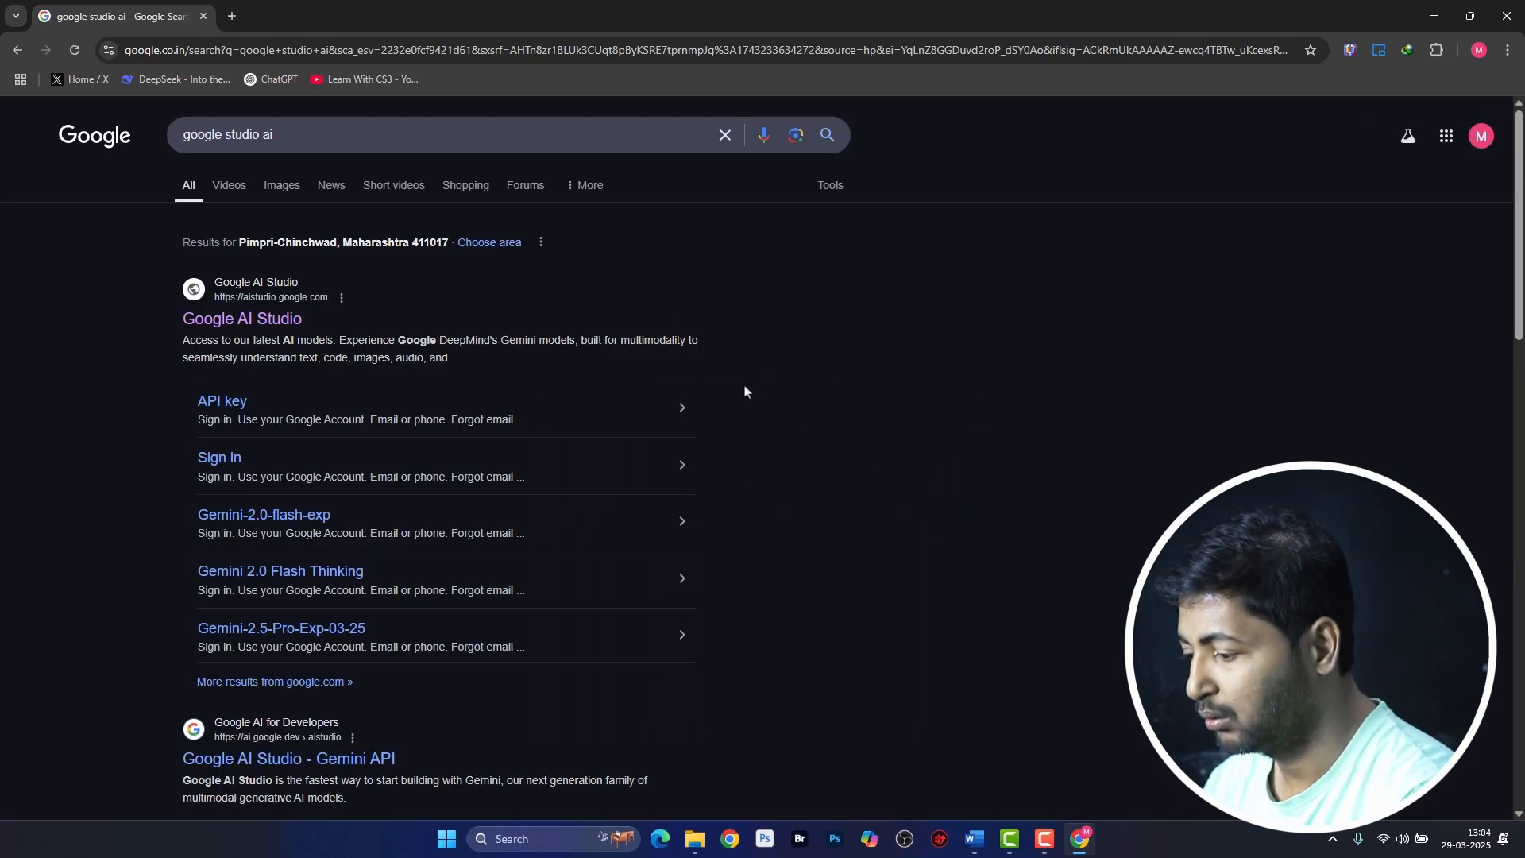
Open Google AI Studio from the search results and start a new prompt.
left_click(208, 330)
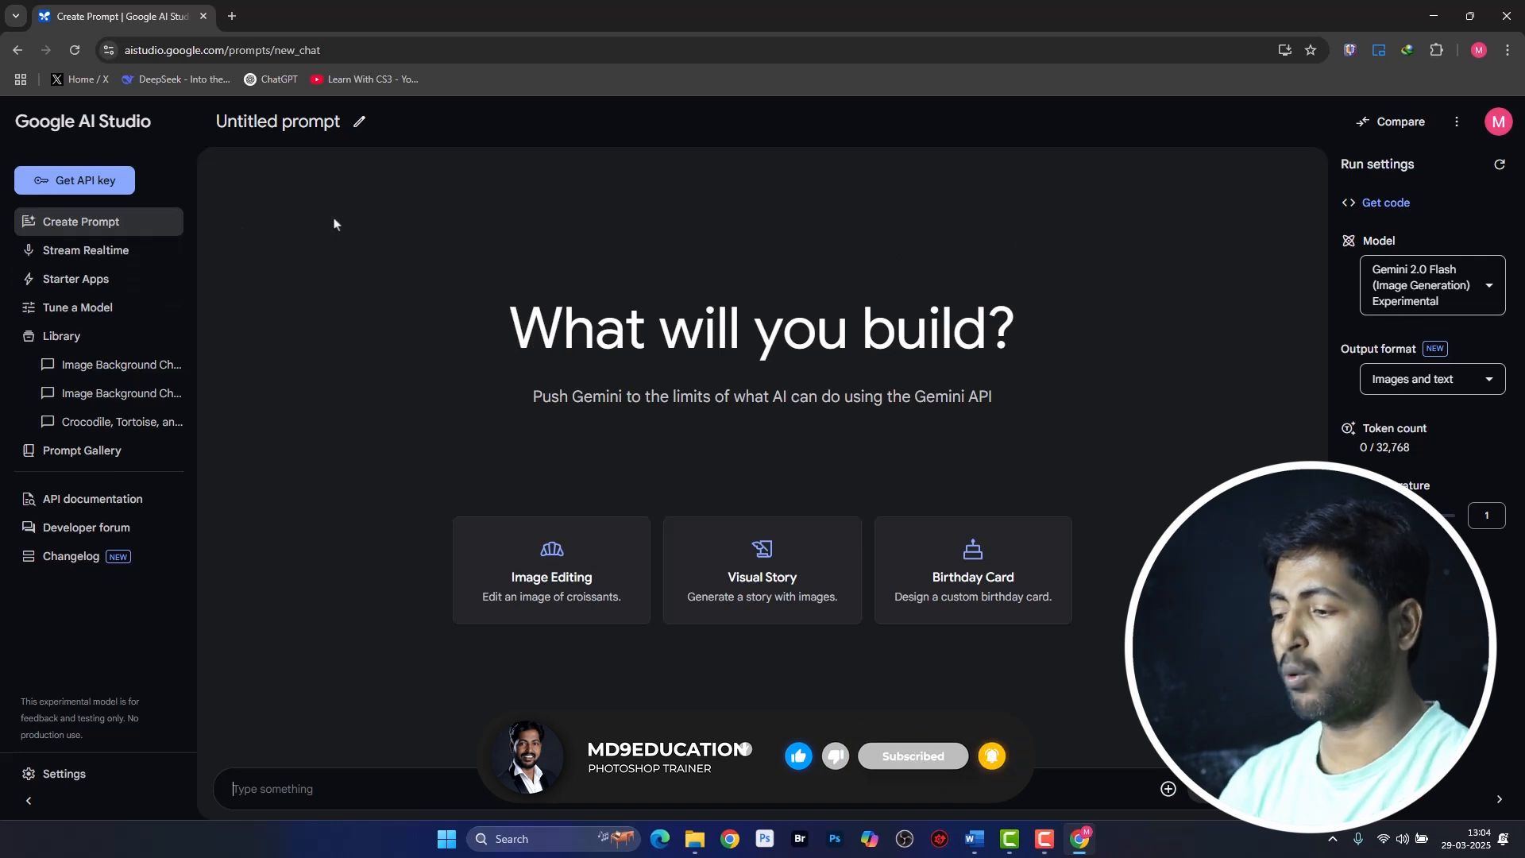
left_click(83, 230)
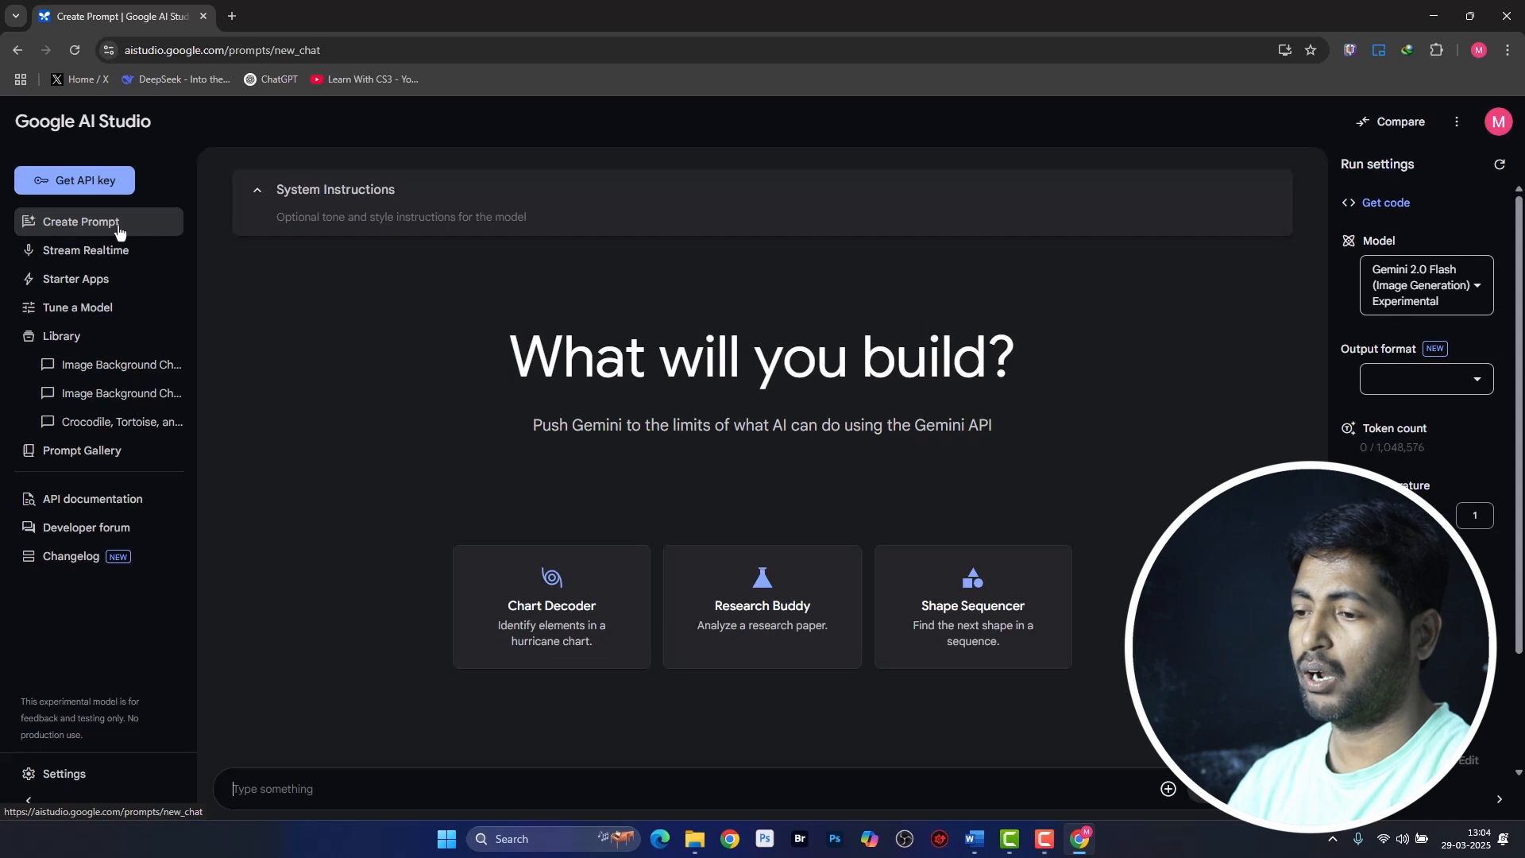
left_click(57, 225)
left_click(57, 226)
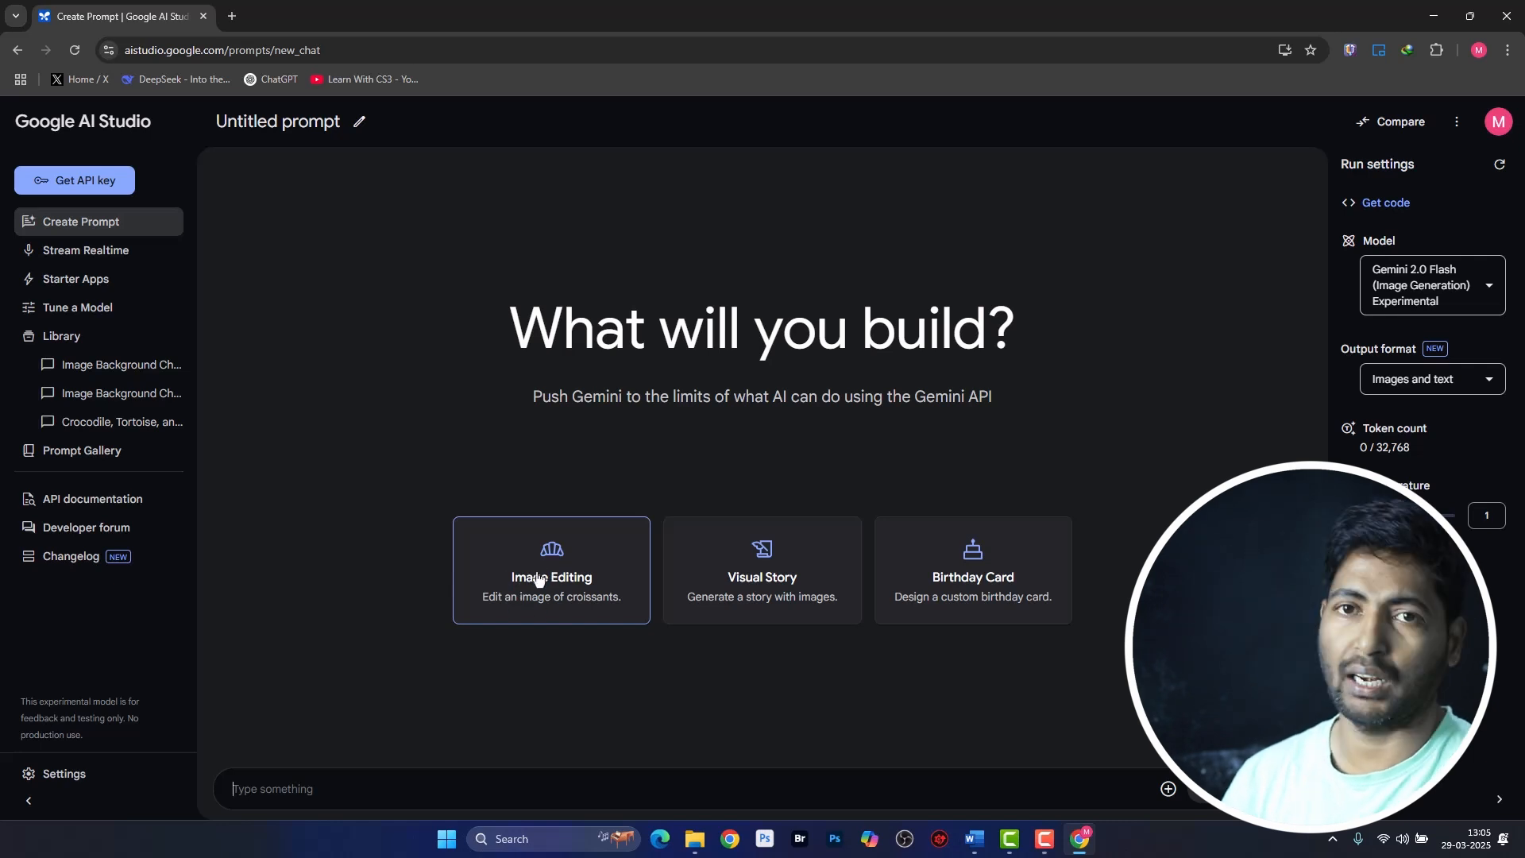
Choose Gemini 2.0 Flash (Image Generation) Experimental as the model in the run settings.
mouse_move(1444, 295)
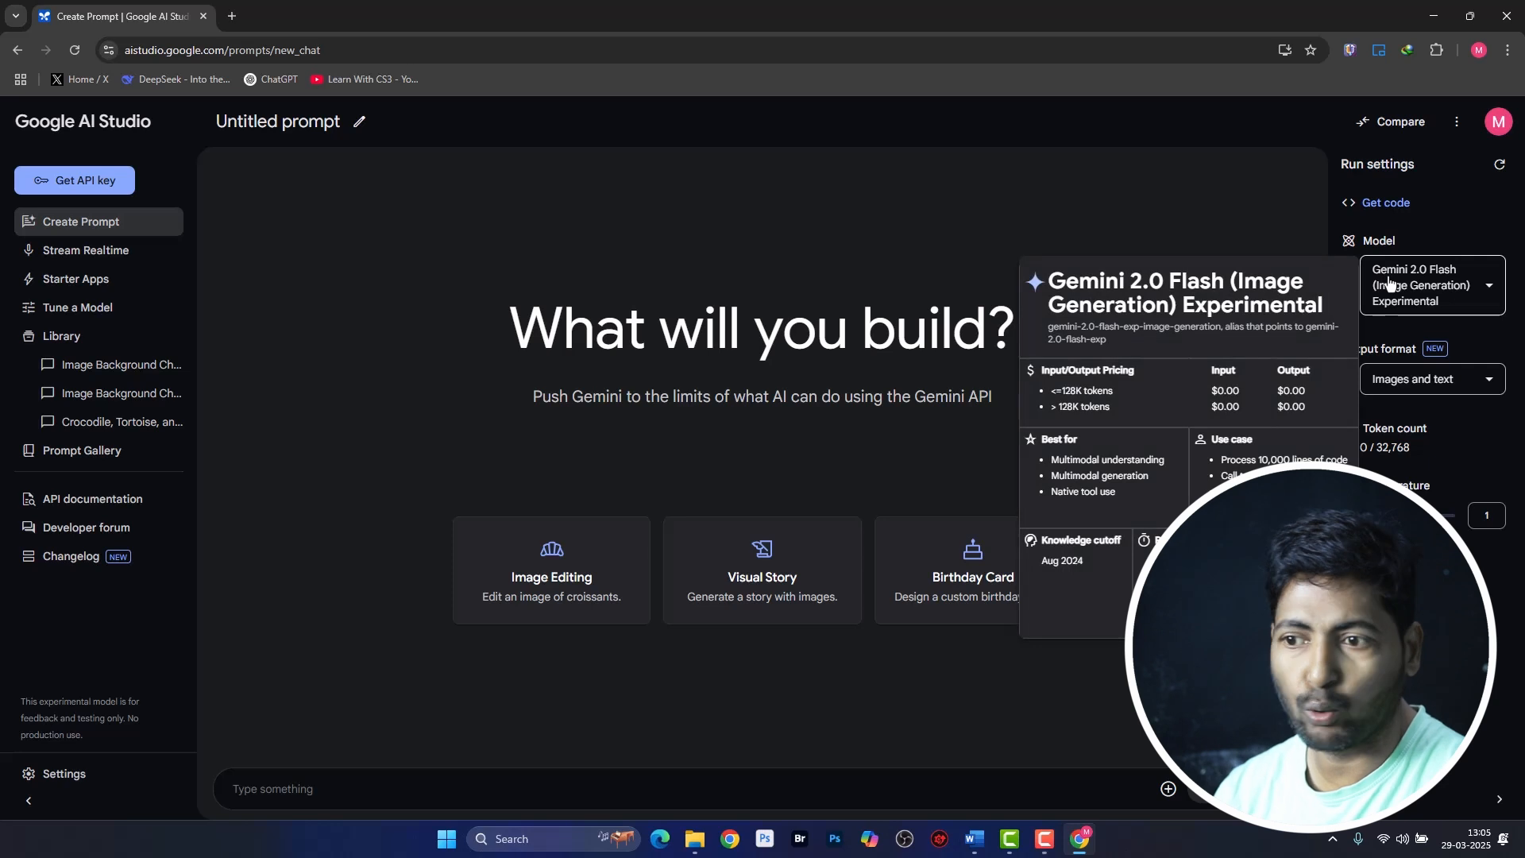
left_click(1487, 288)
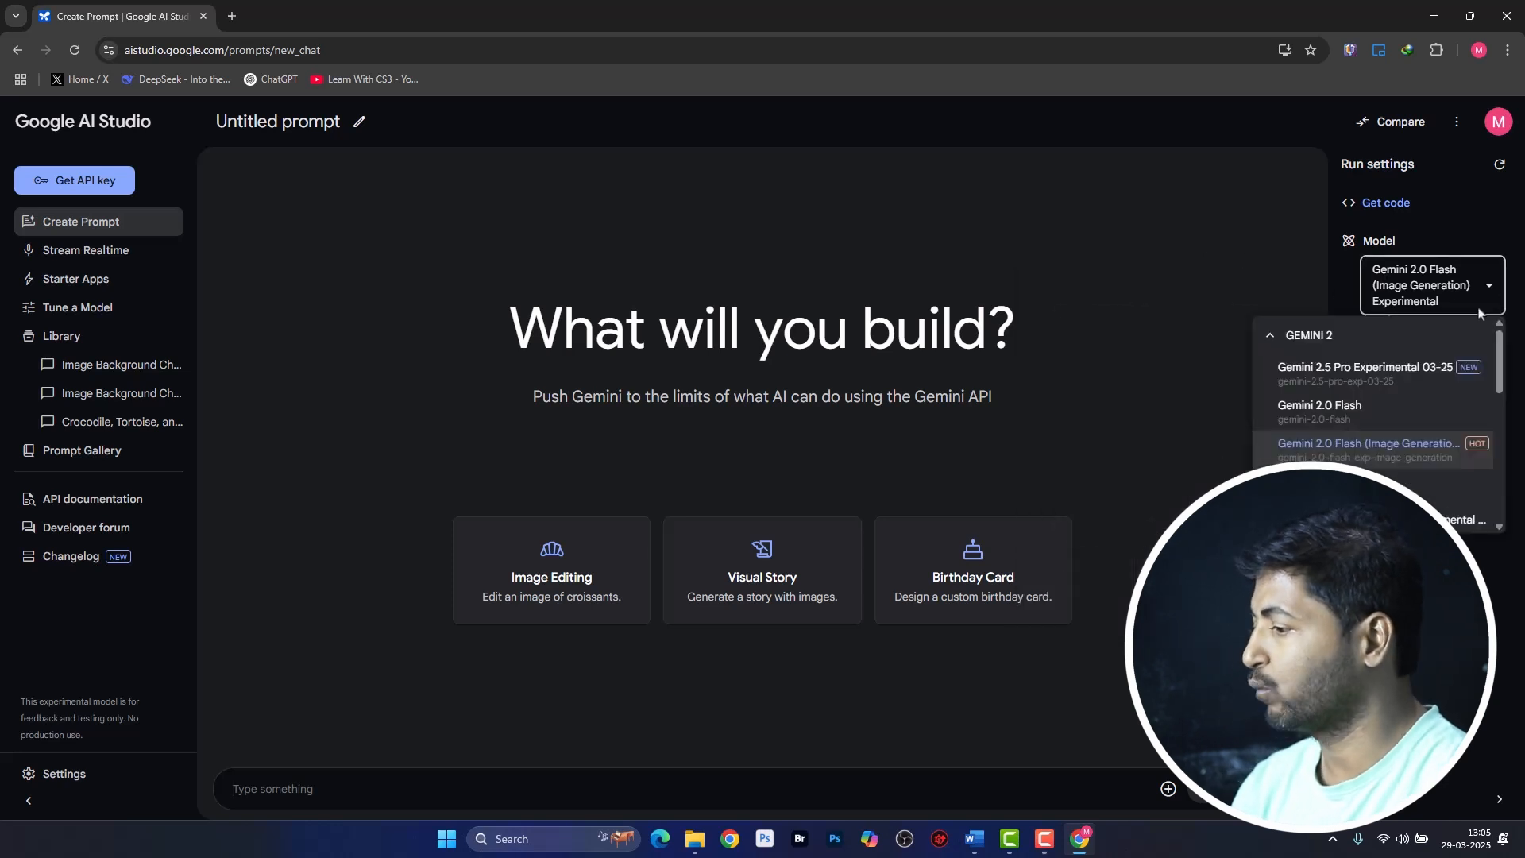
mouse_move(1429, 374)
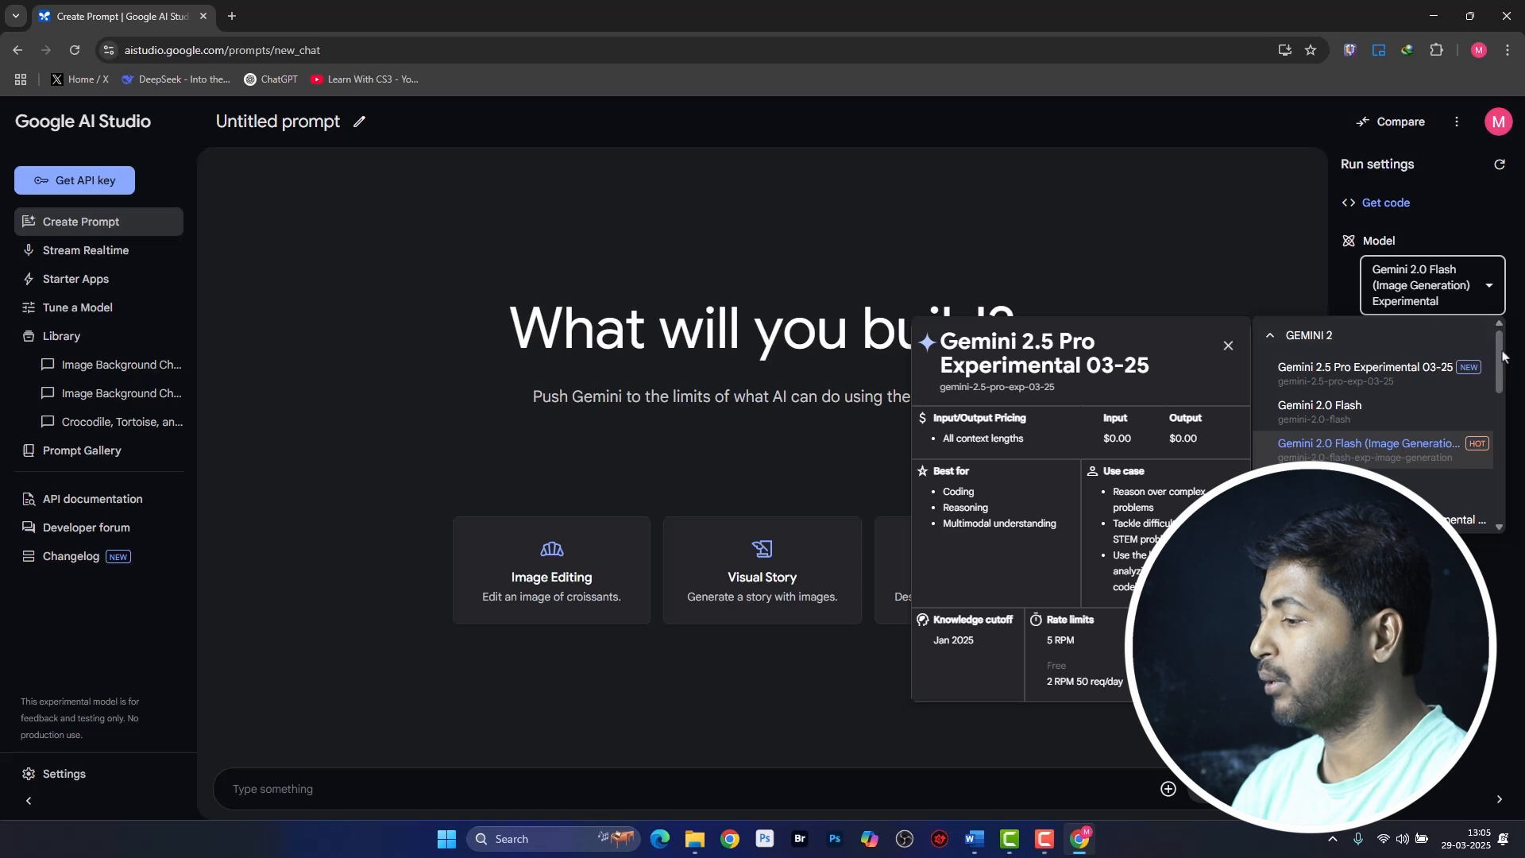
left_click_drag(1503, 356, 1501, 378)
mouse_move(1330, 397)
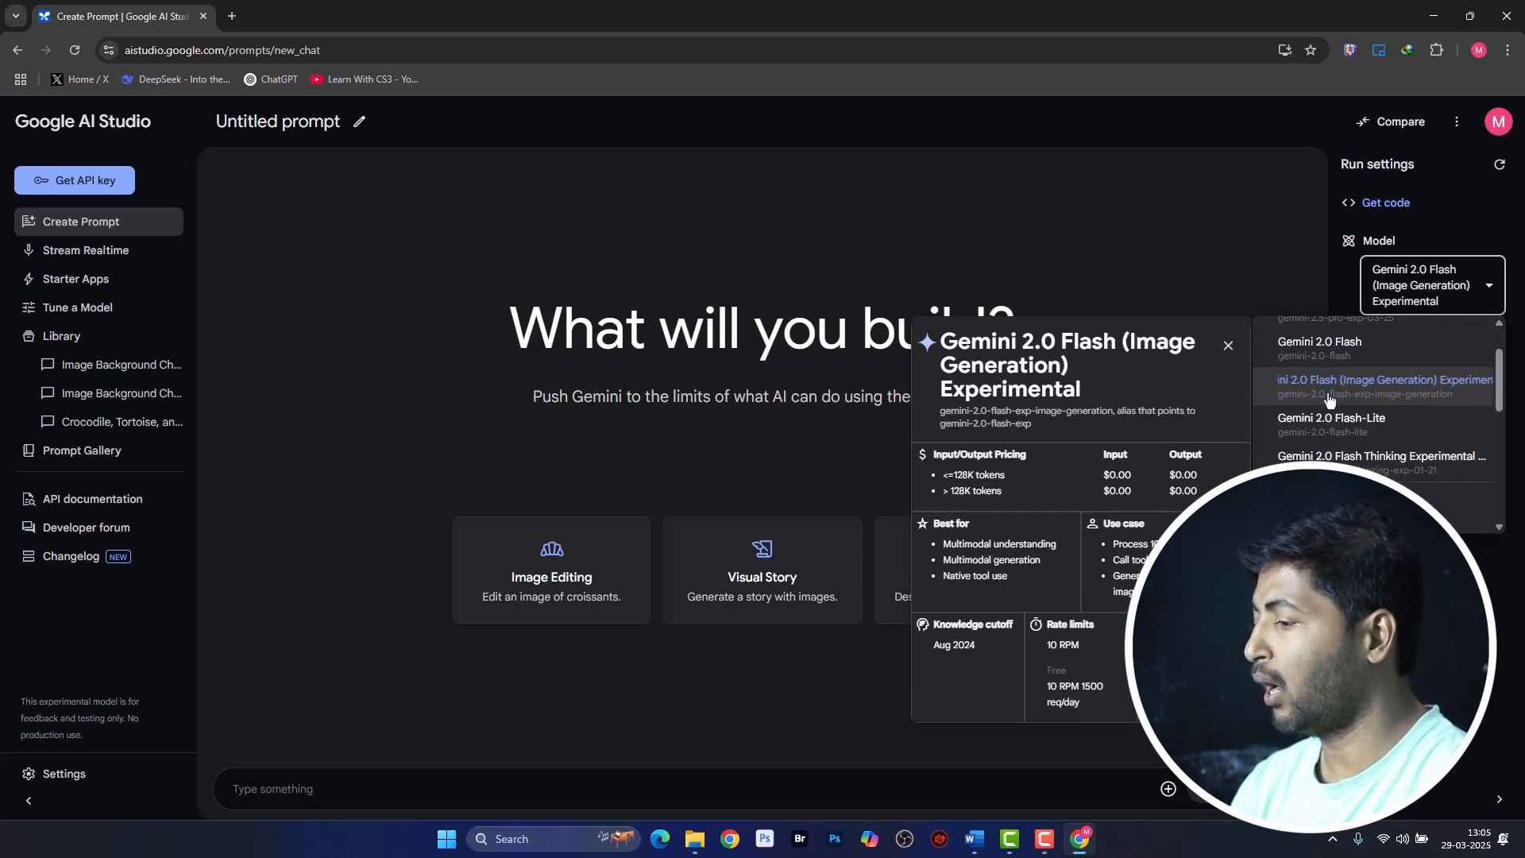
left_click(1382, 393)
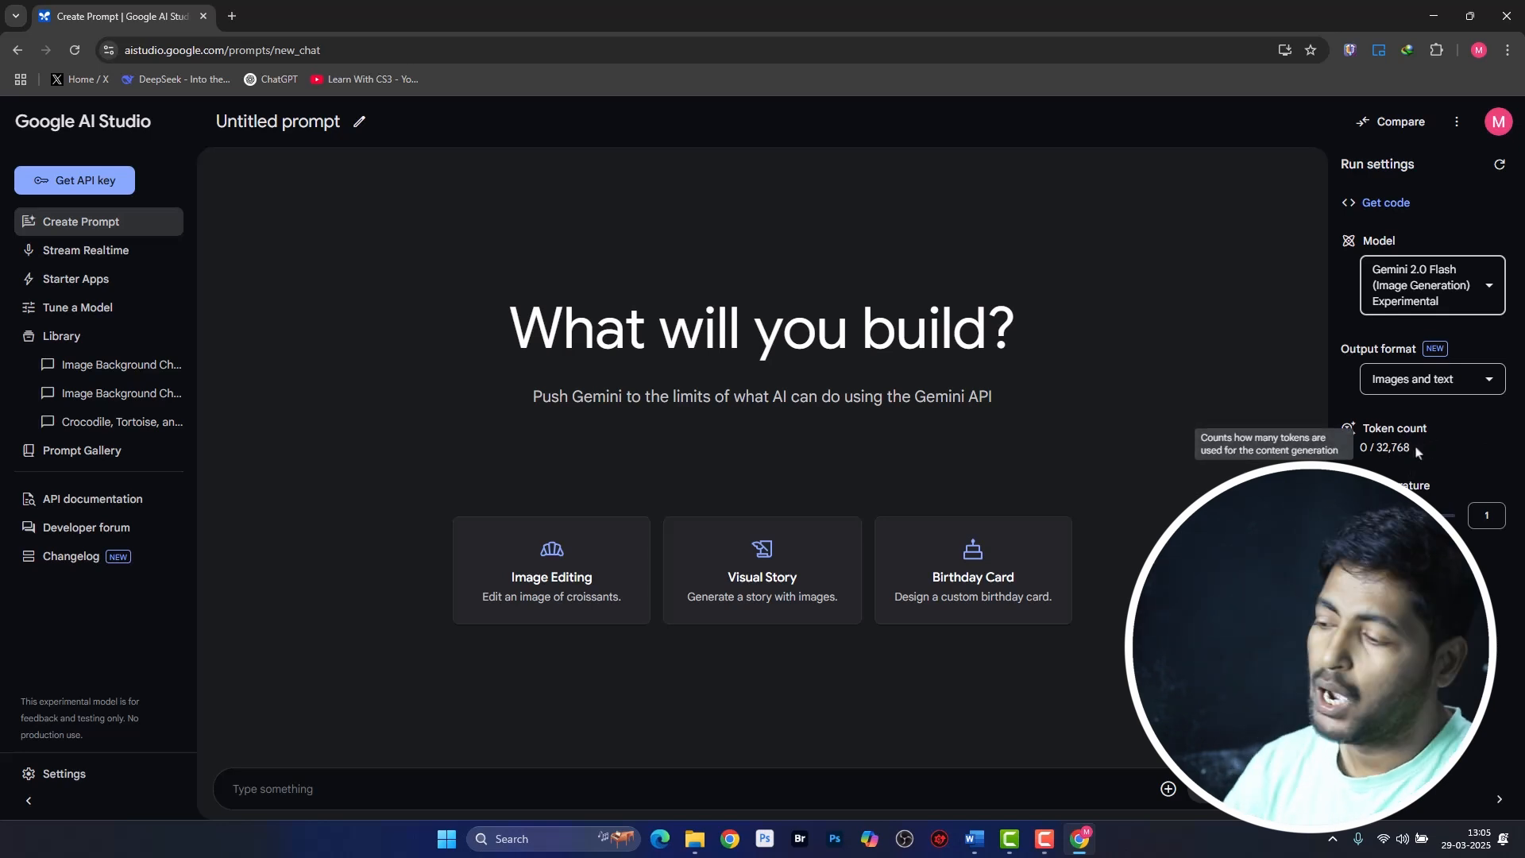
left_click(1363, 299)
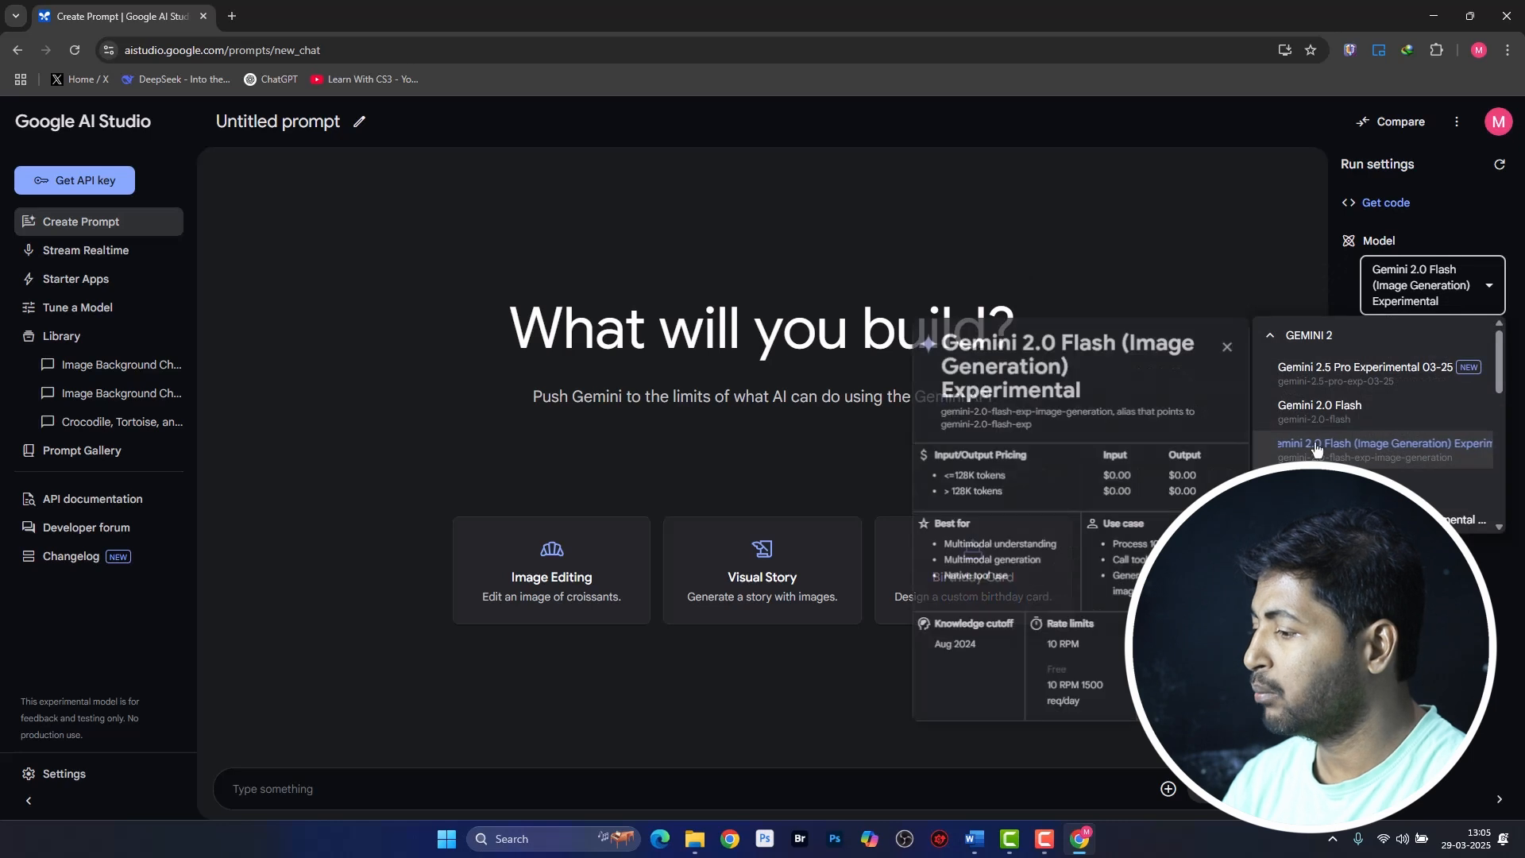
left_click(1316, 449)
left_click(1417, 286)
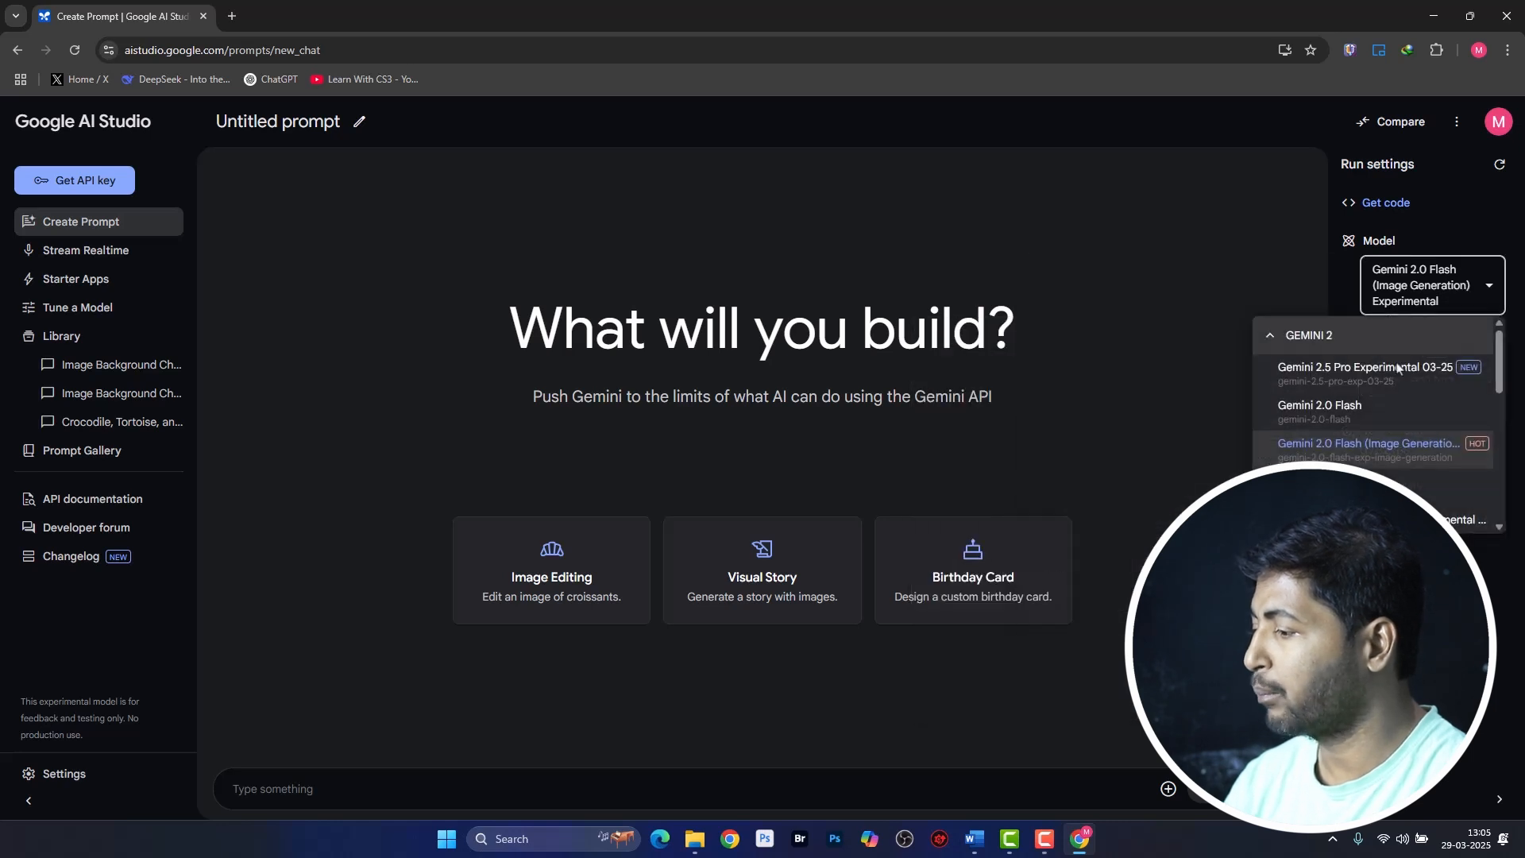
left_click(1366, 449)
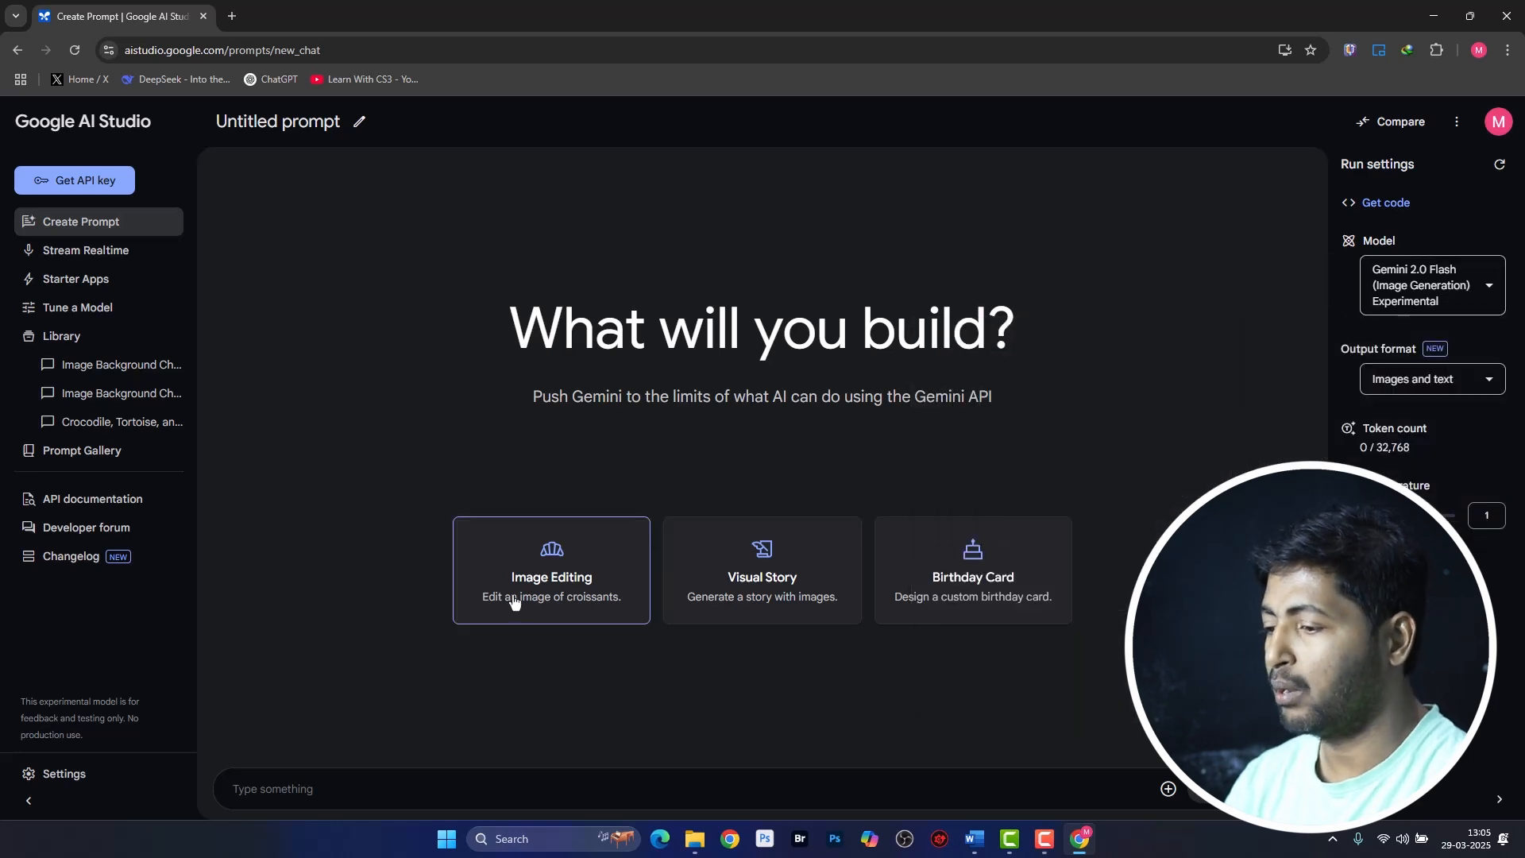
Try the Image Editing croissant example and clear it from the chat.
left_click(569, 580)
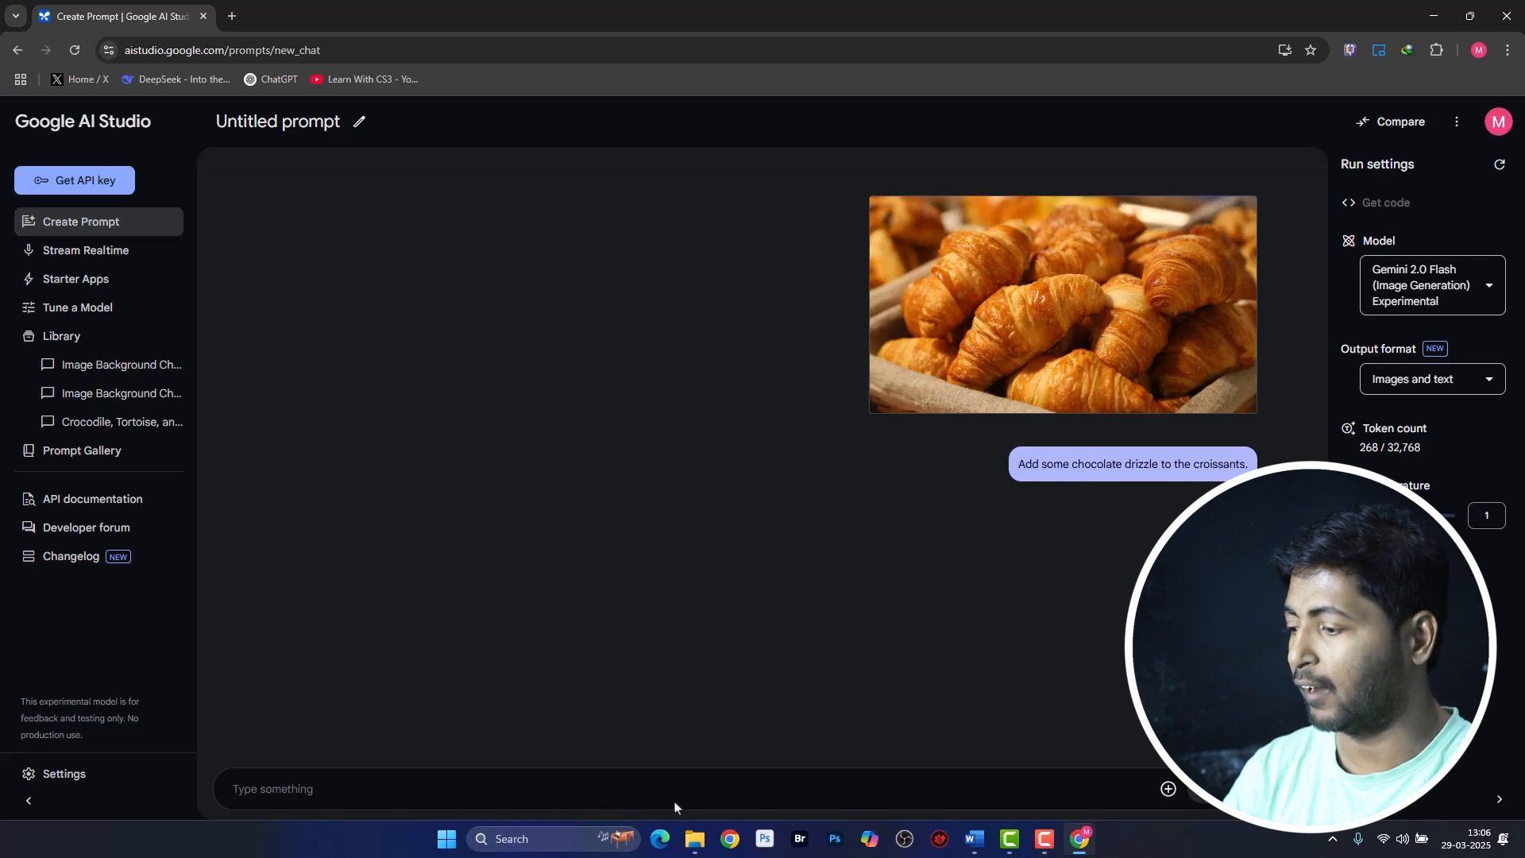
left_click(1167, 789)
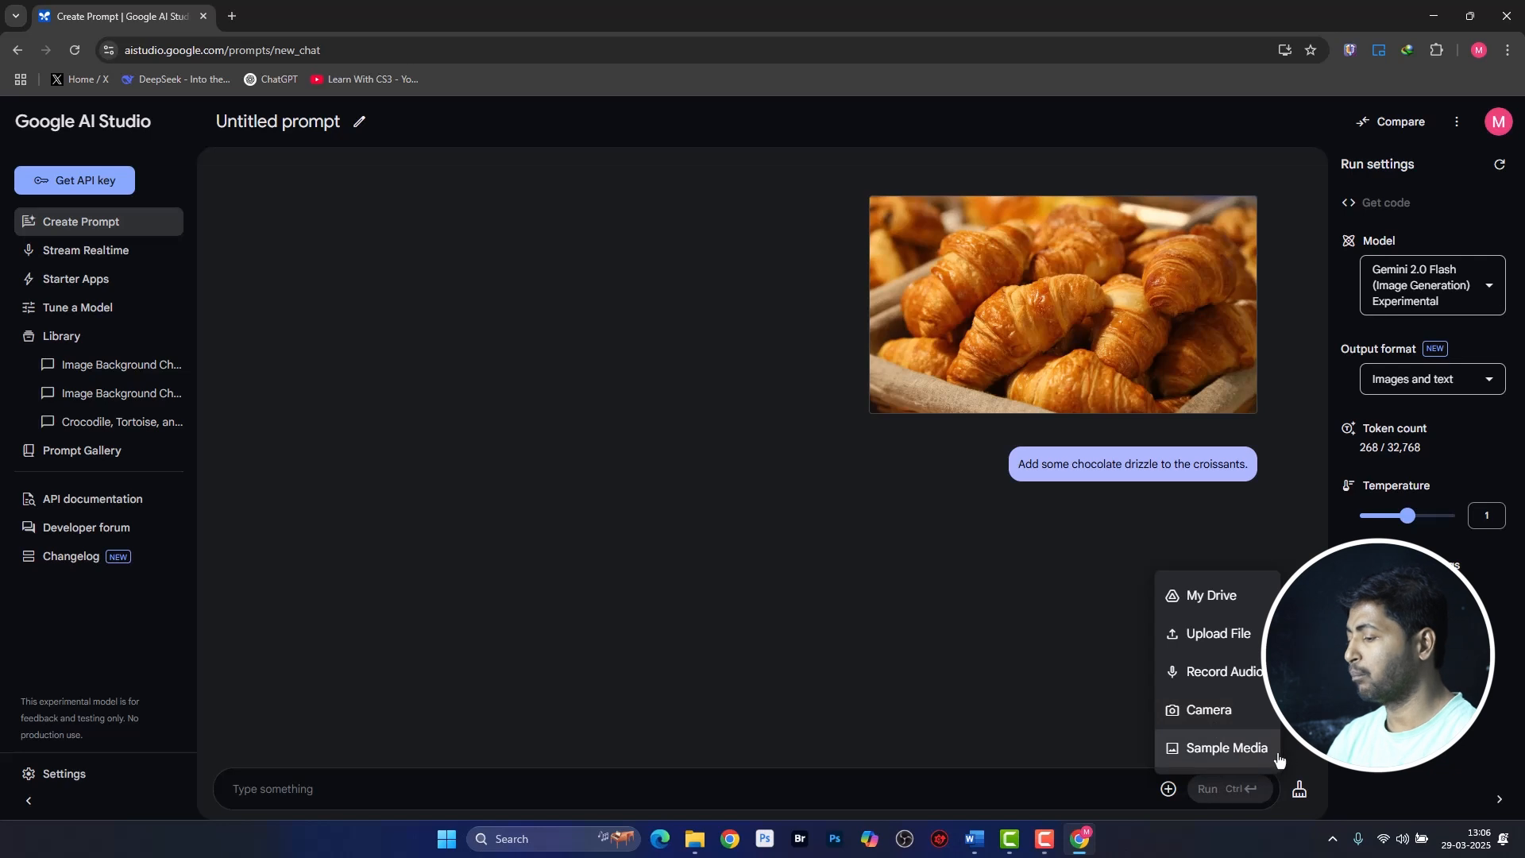
left_click(1320, 768)
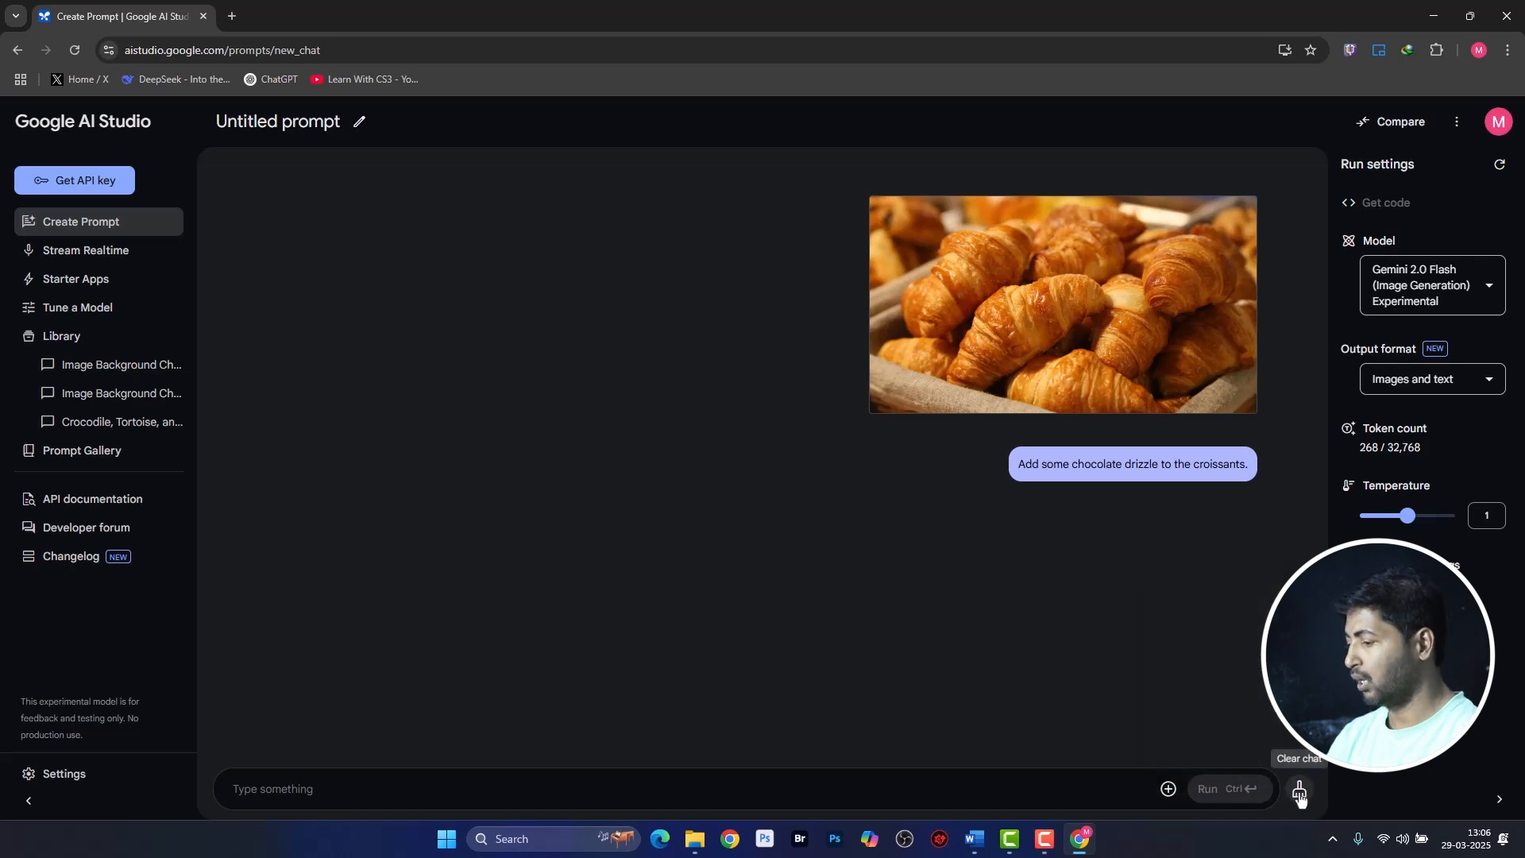
left_click(1299, 791)
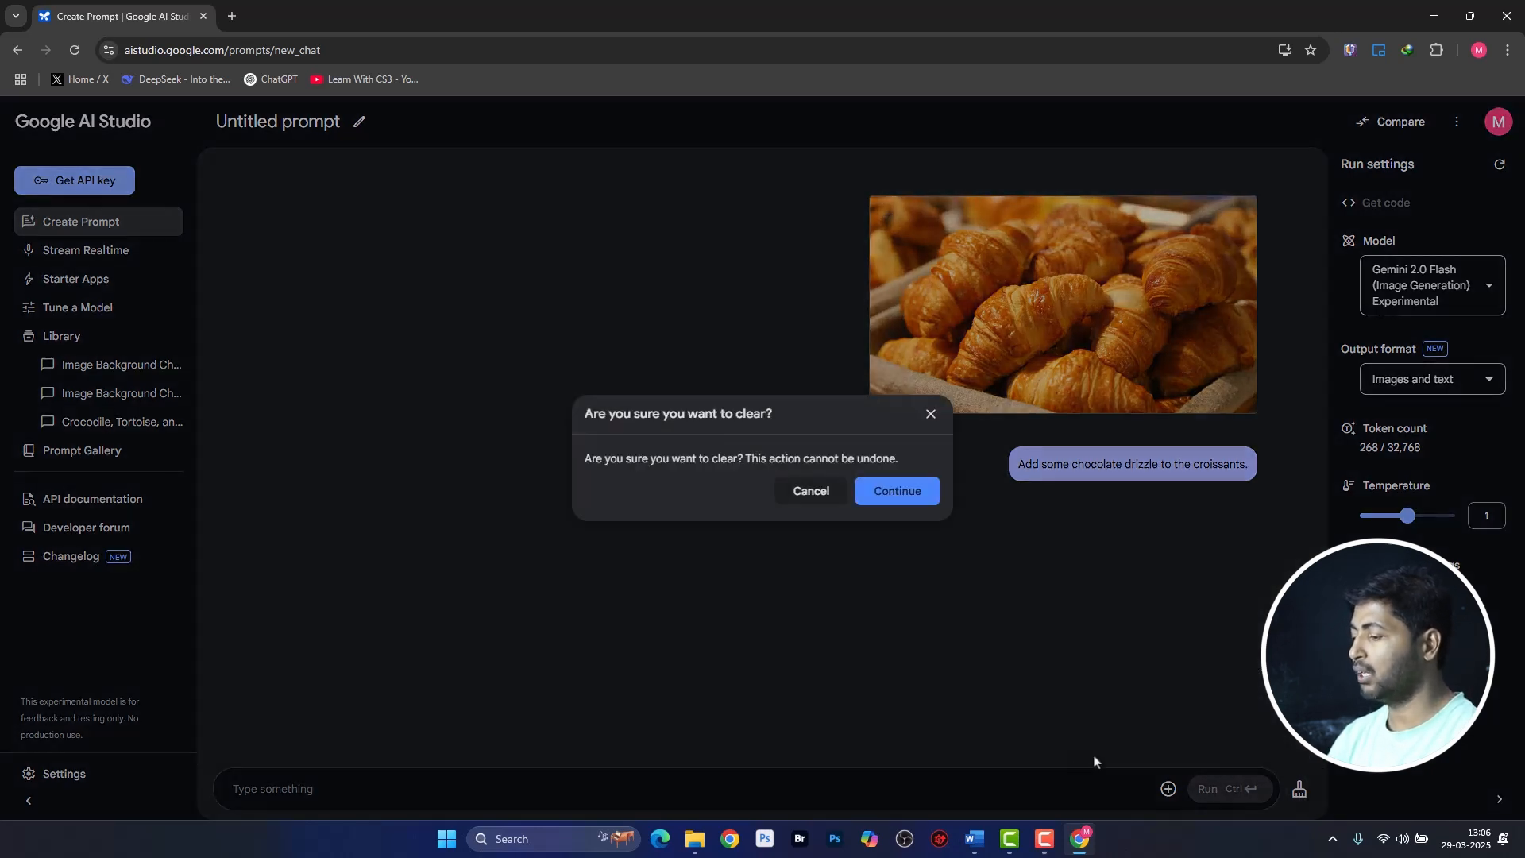
left_click(897, 491)
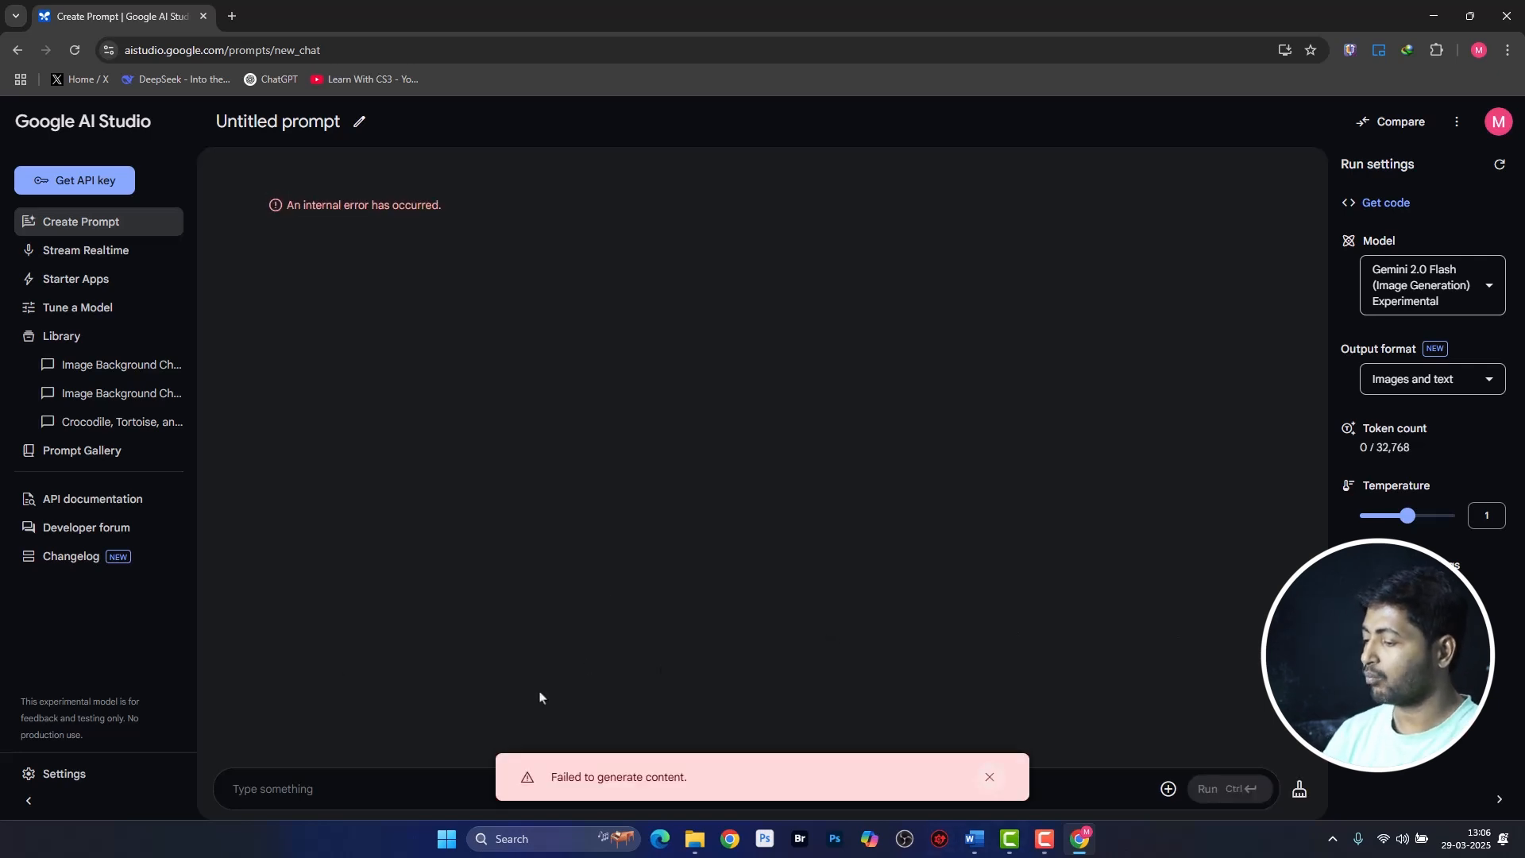
Upload the image woman-8471932_640.jpg from the Google studio Ai folder to the prompt.
left_click(1167, 789)
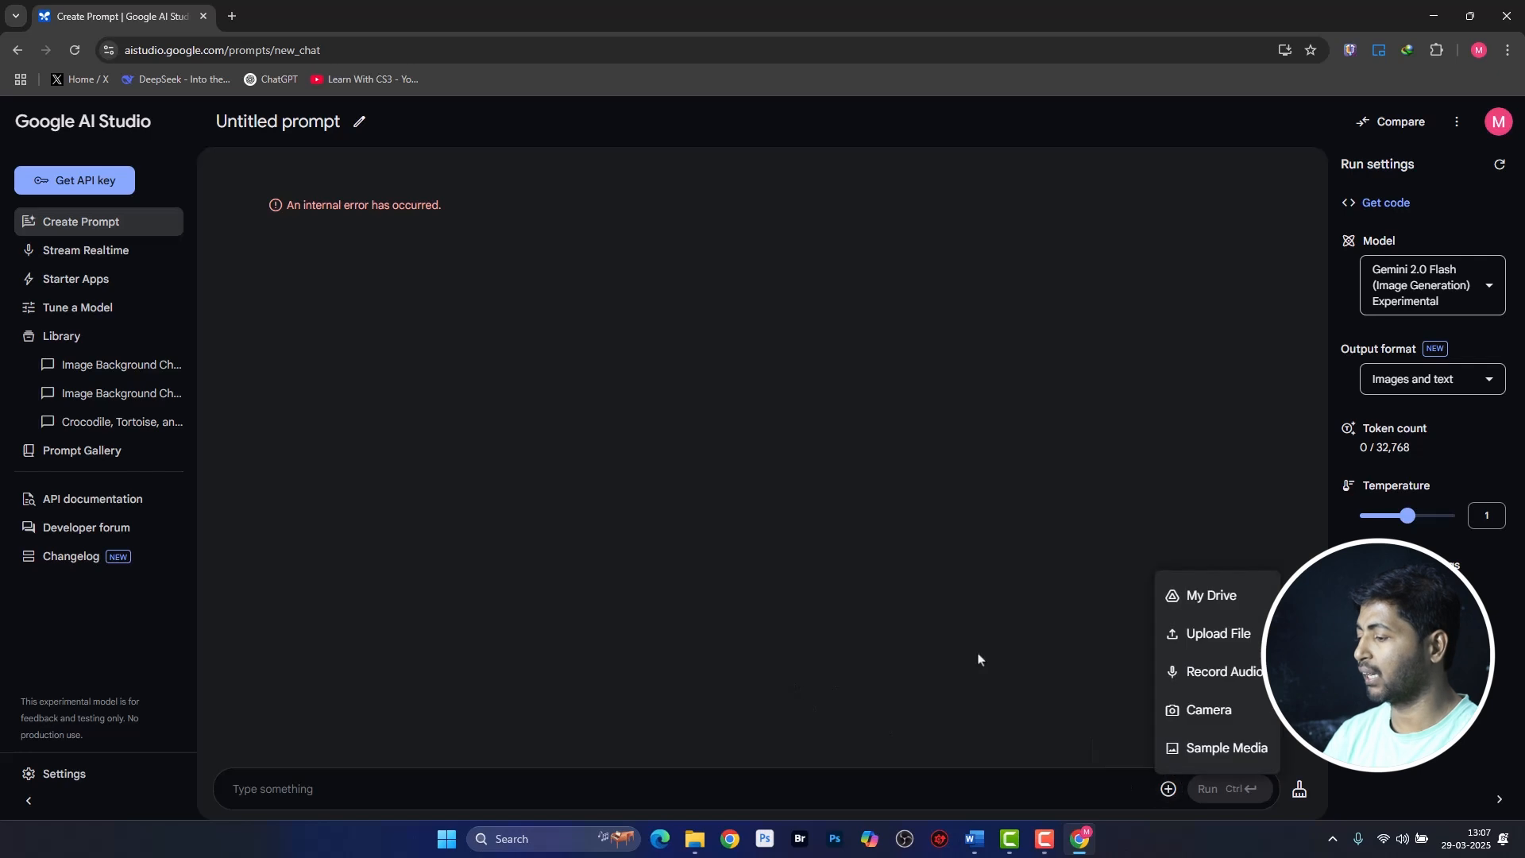
left_click(1205, 641)
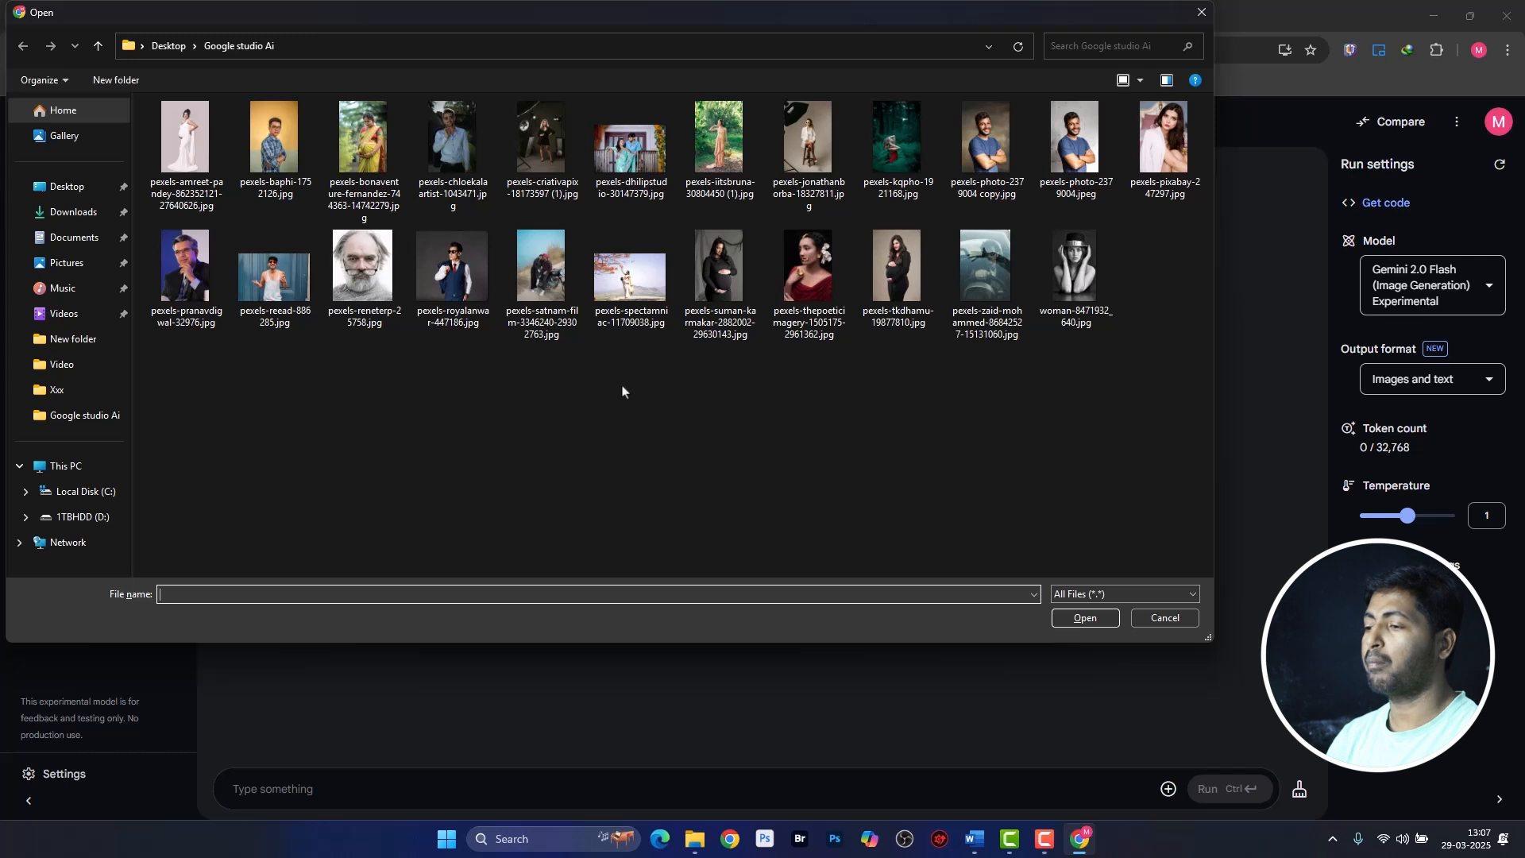
left_click(1076, 270)
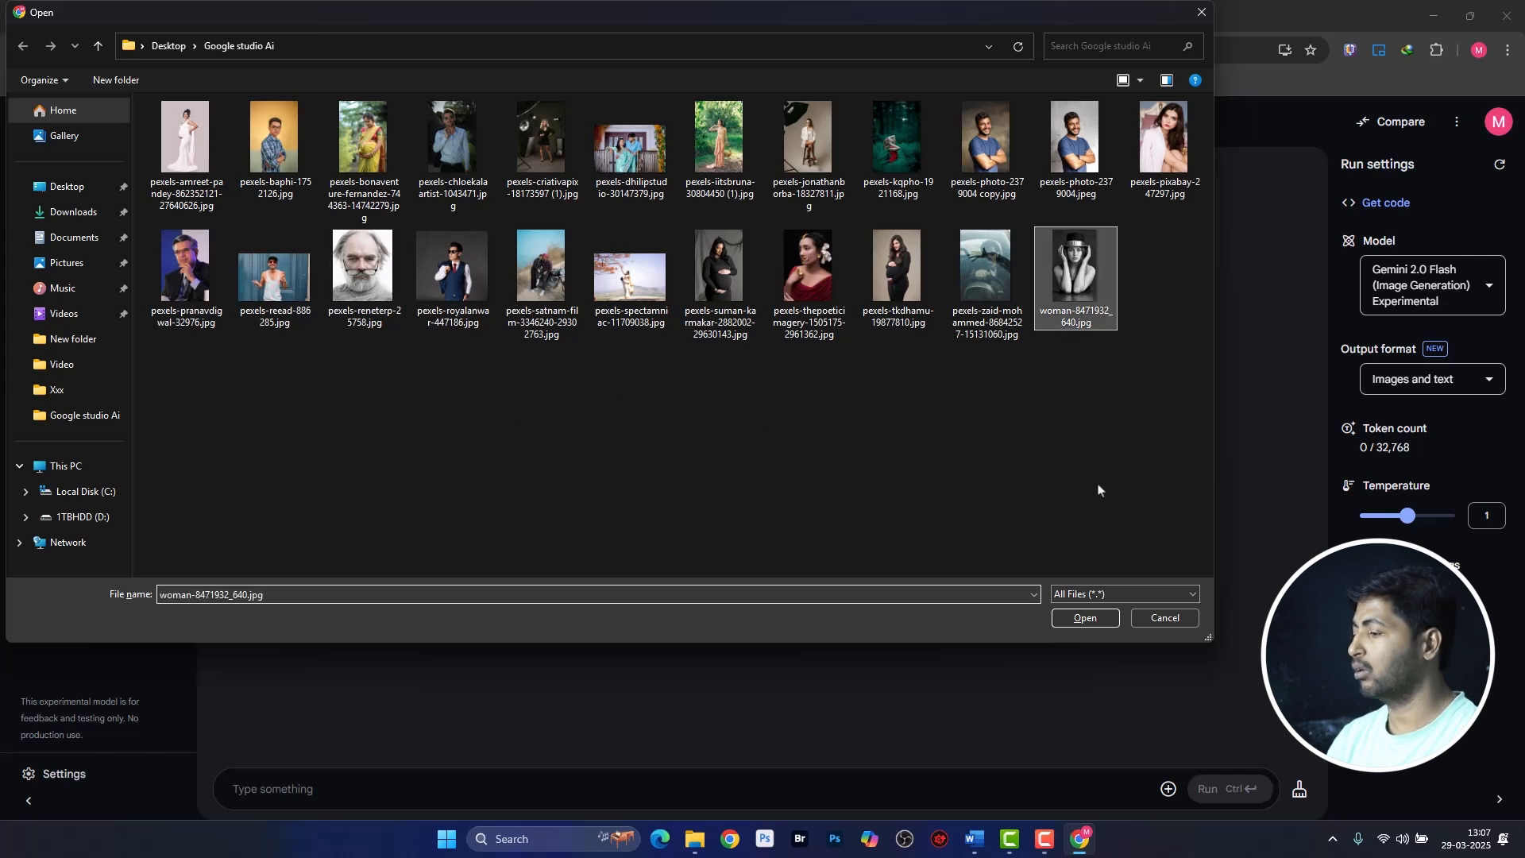
left_click(1085, 619)
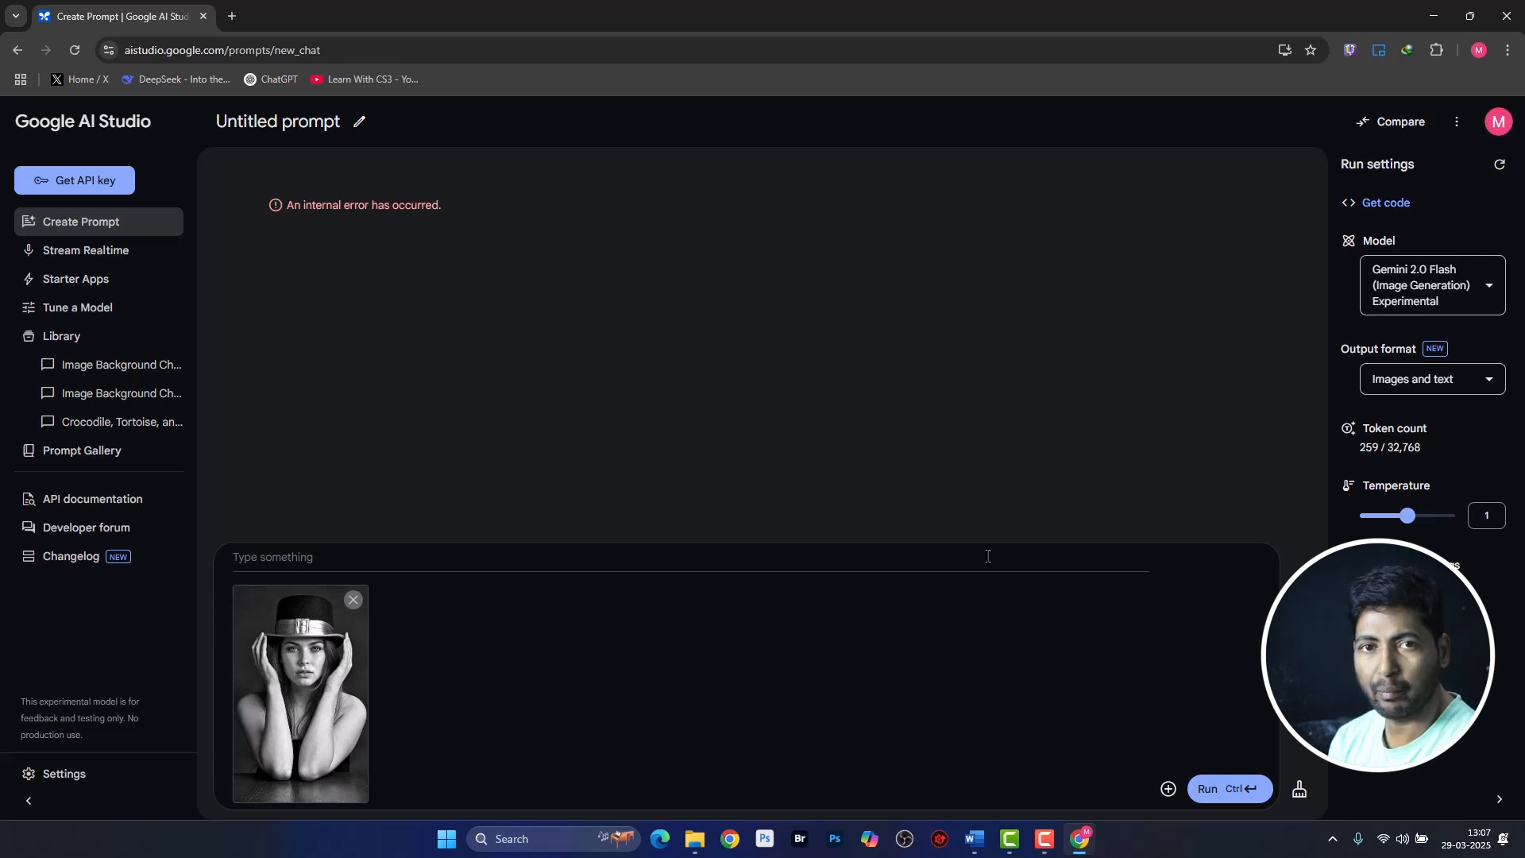
Enter the prompt "make this image colorize" for the uploaded portrait and run it.
type("ma")
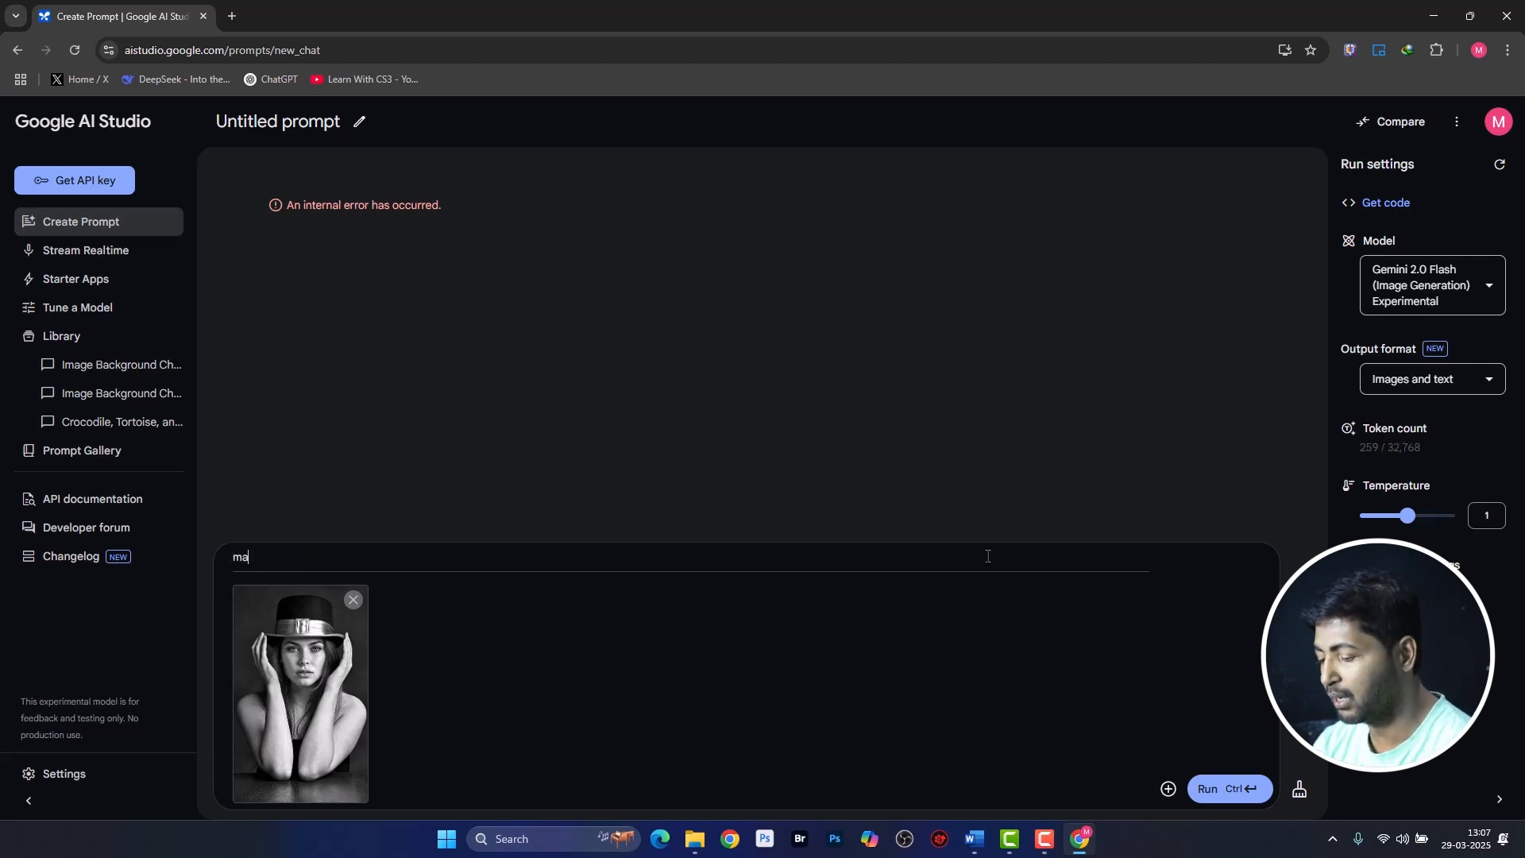
type("ke this")
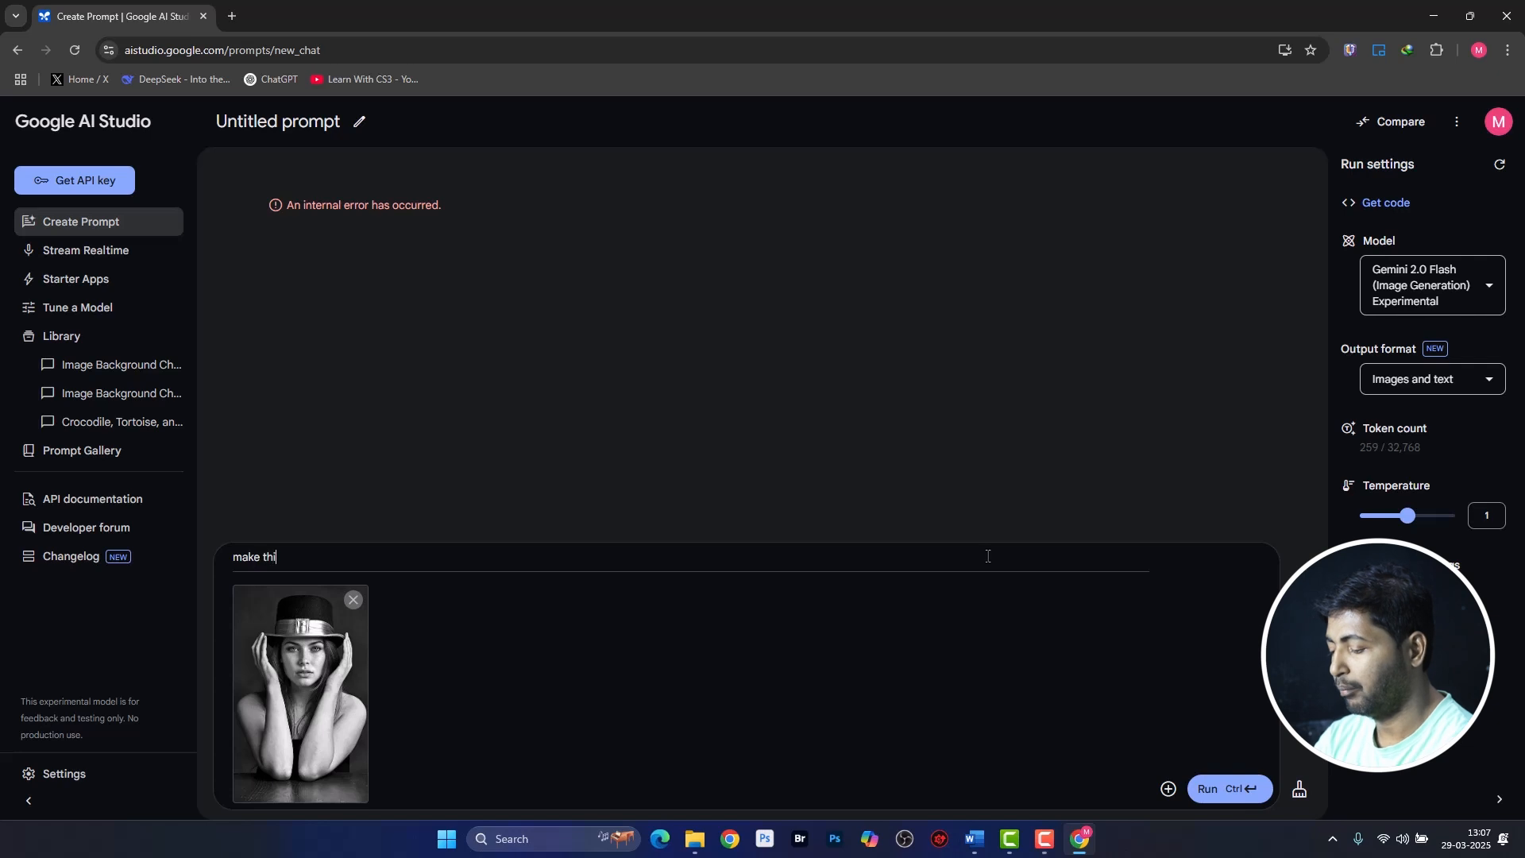
type("ma")
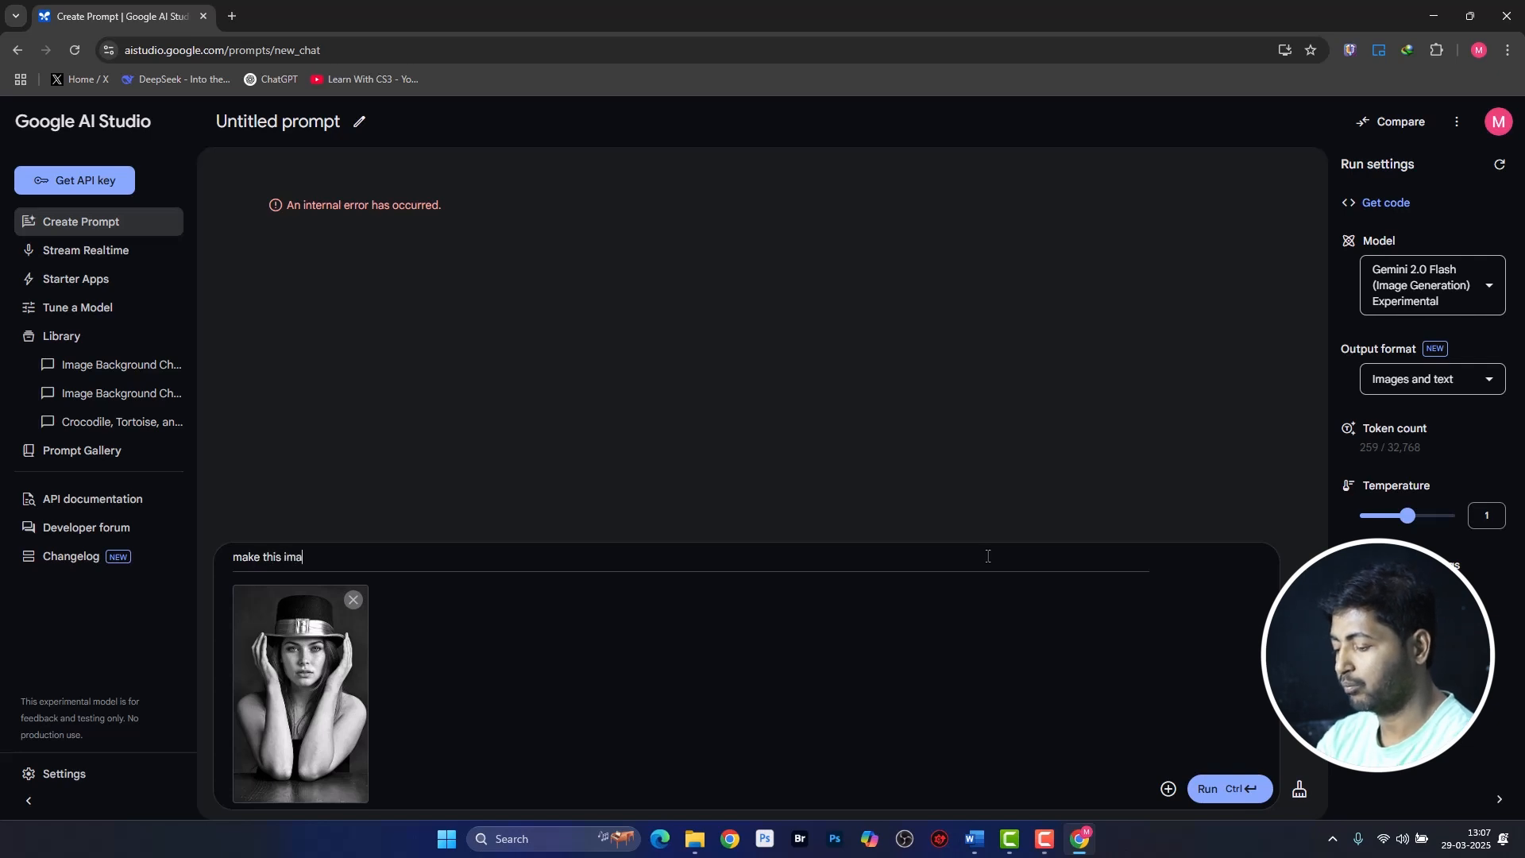
type("gr")
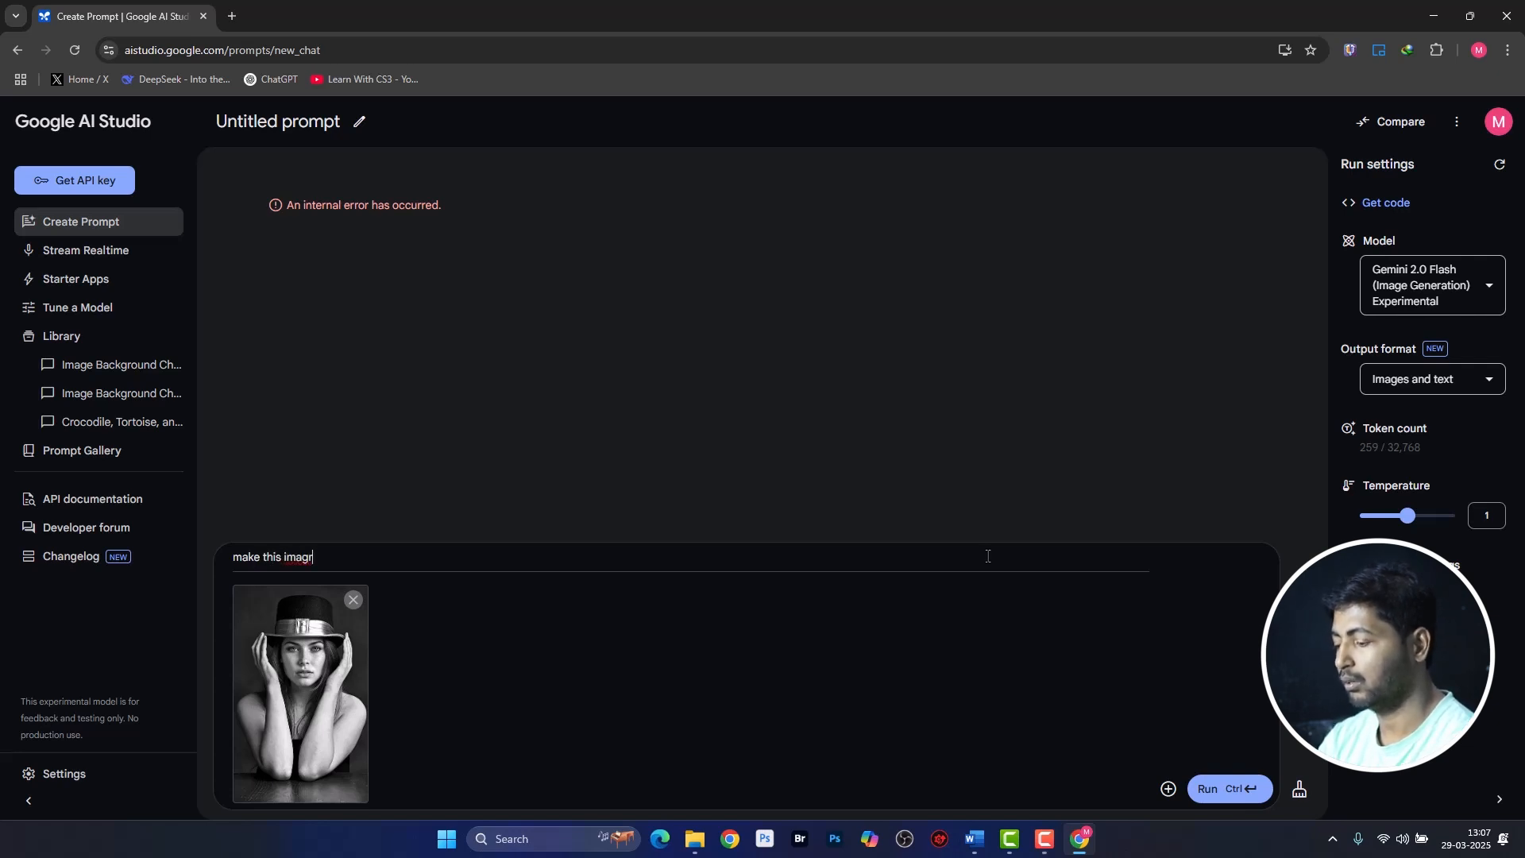
key("BackSpace")
type("e colo")
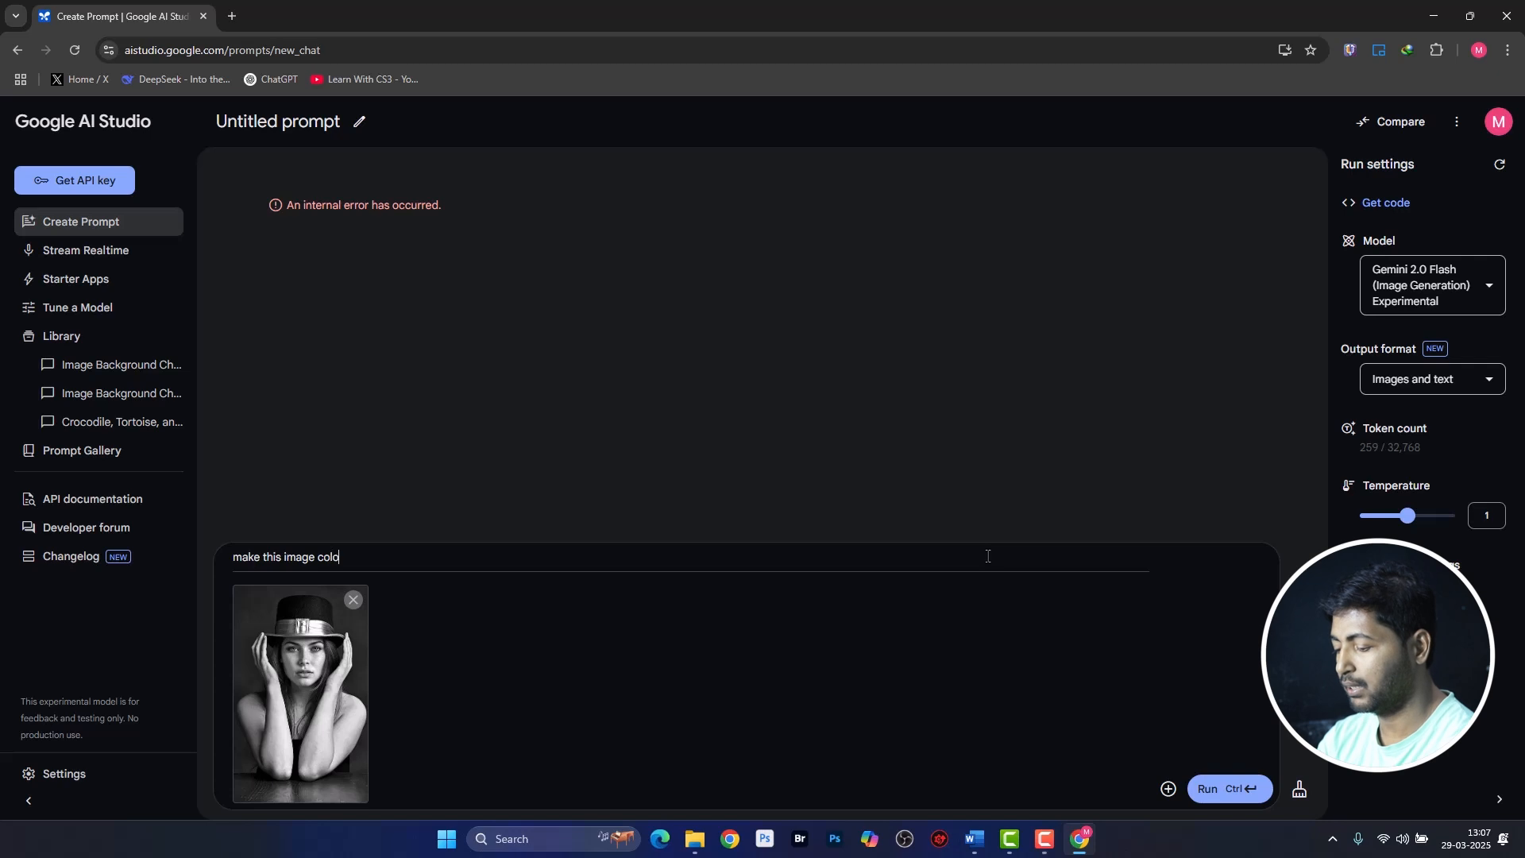
type("ris")
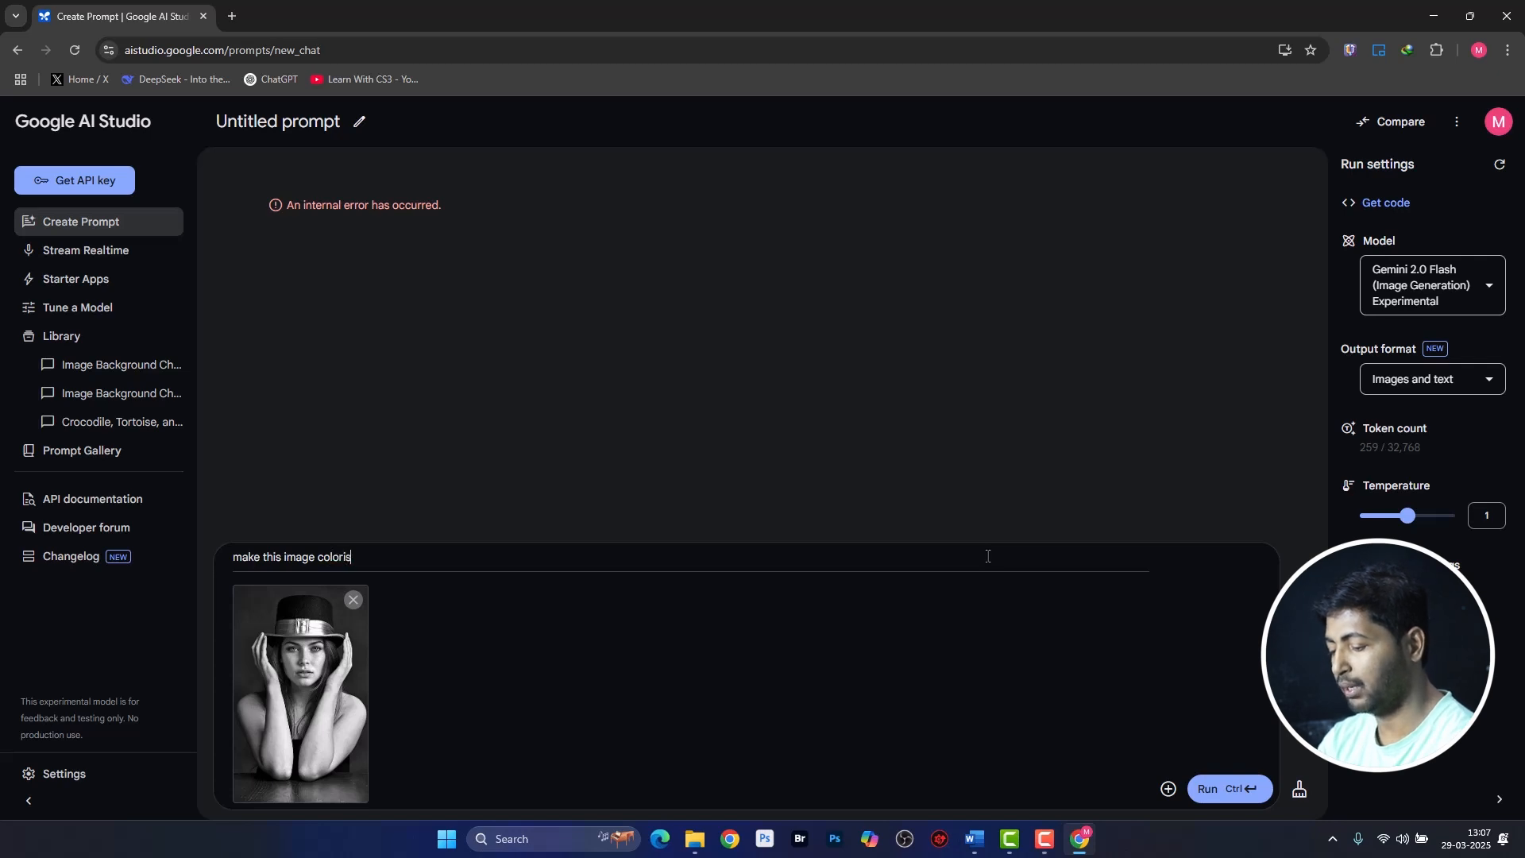
key("BackSpace")
type("ze")
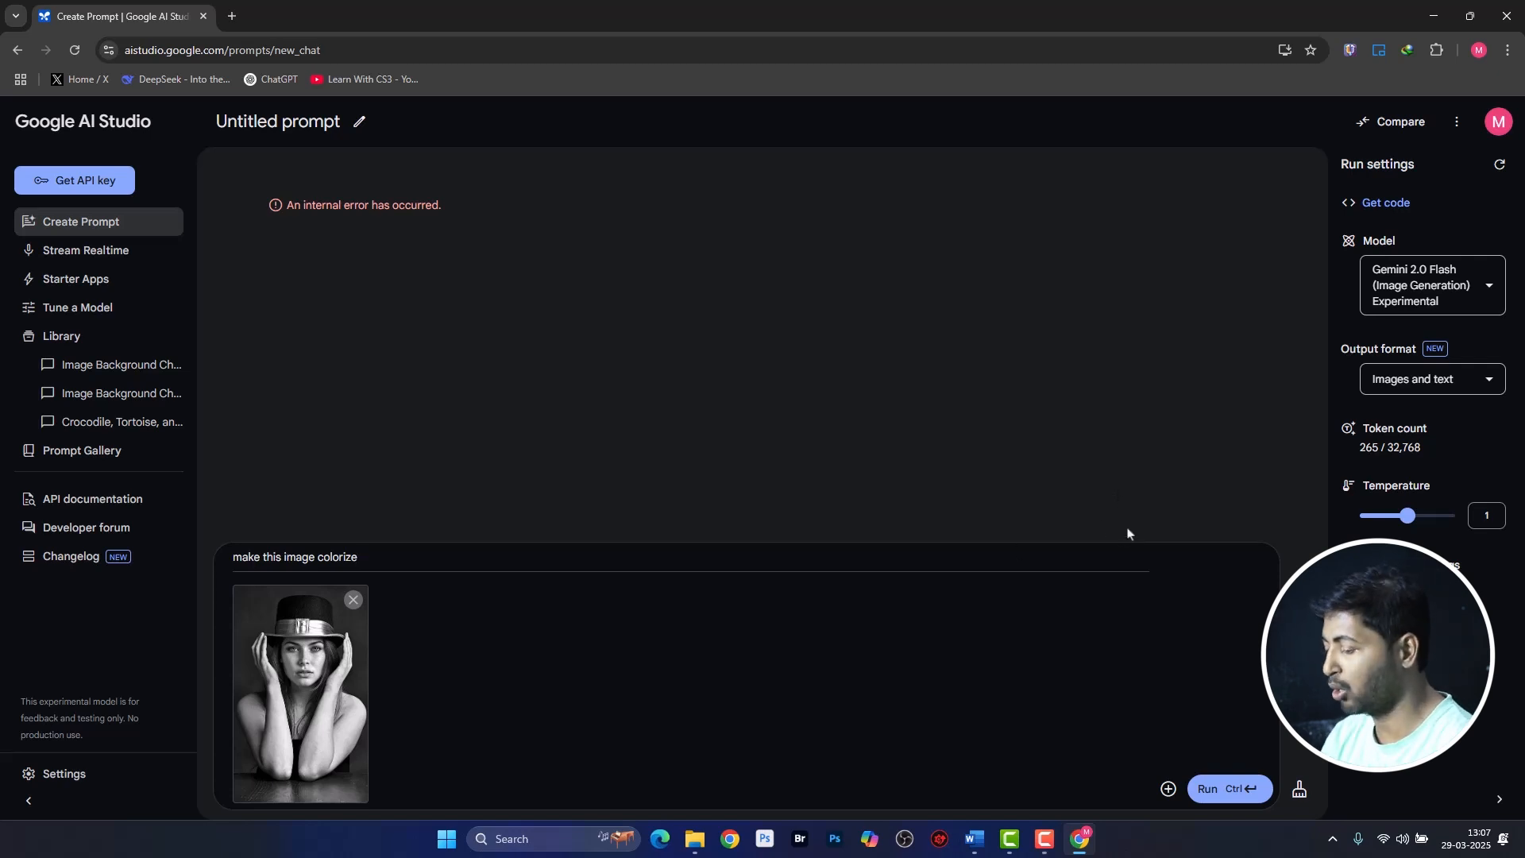
key("ctrl+Return")
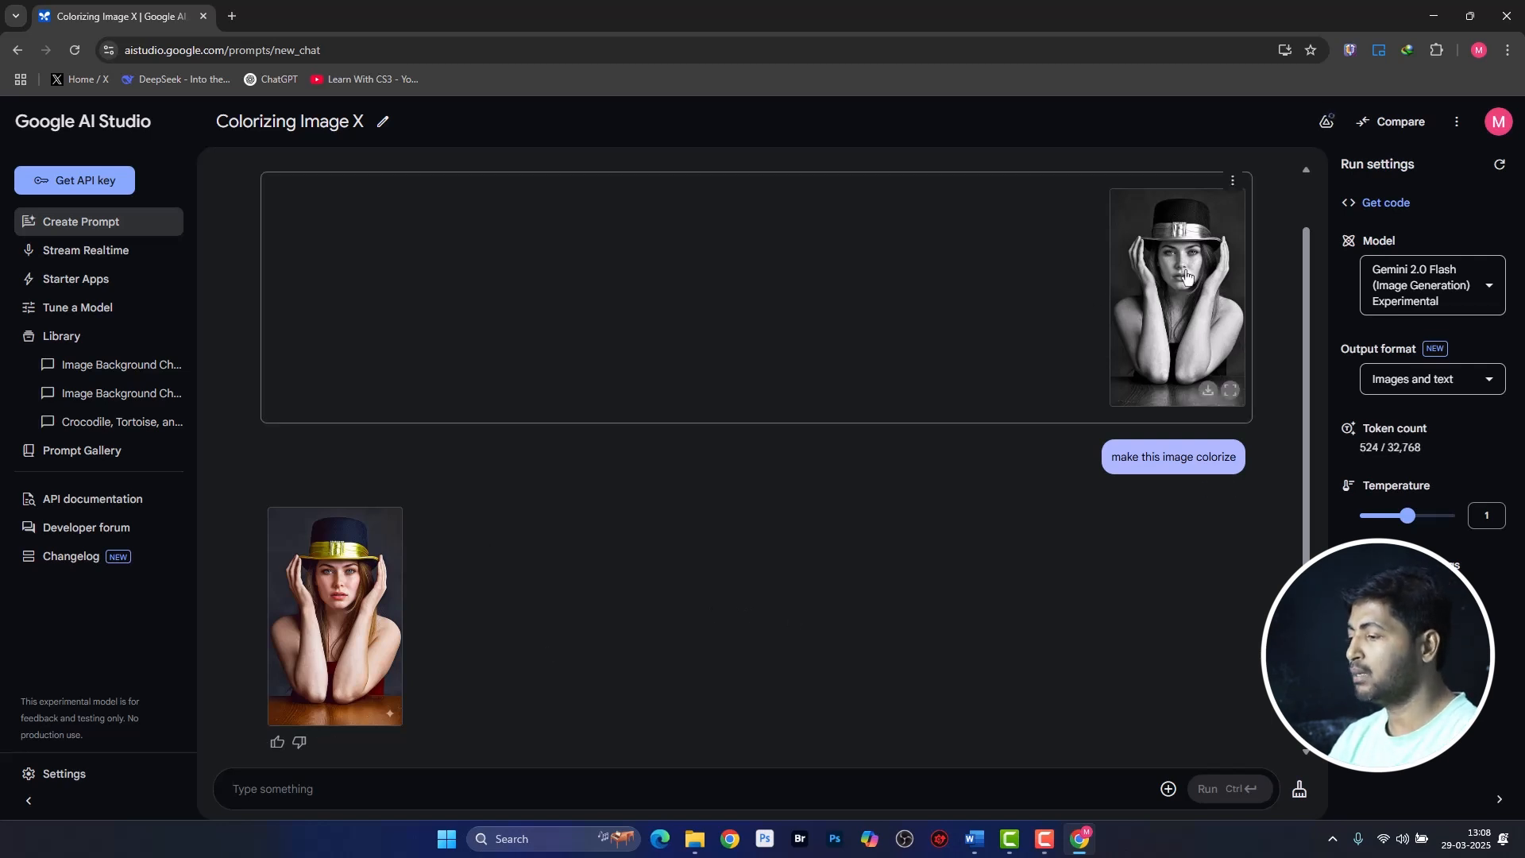
Open the generated color portrait in a new browser tab and view it at full size.
right_click(311, 609)
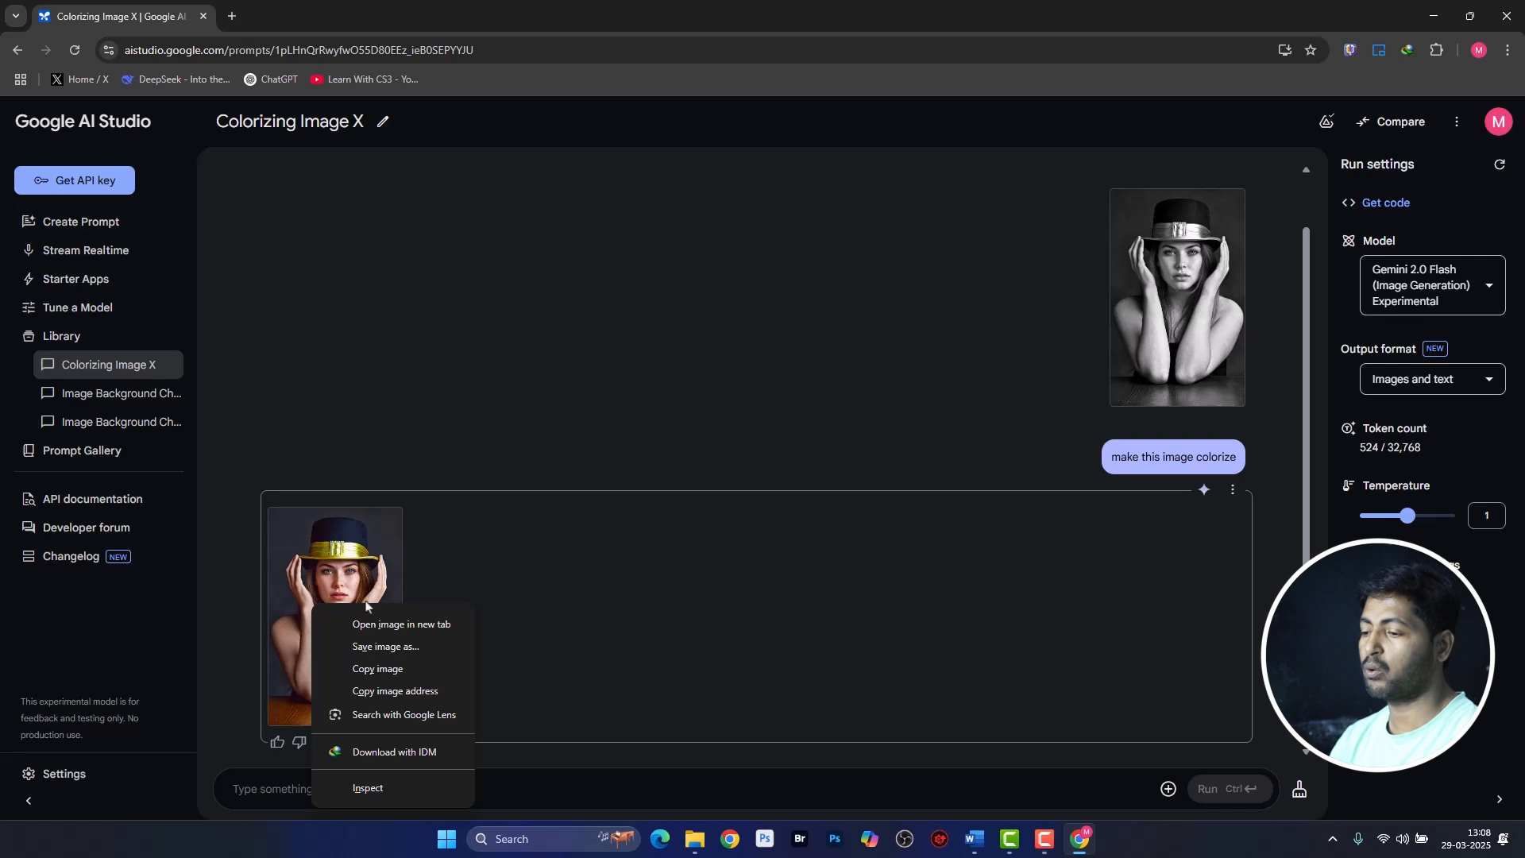
left_click(418, 626)
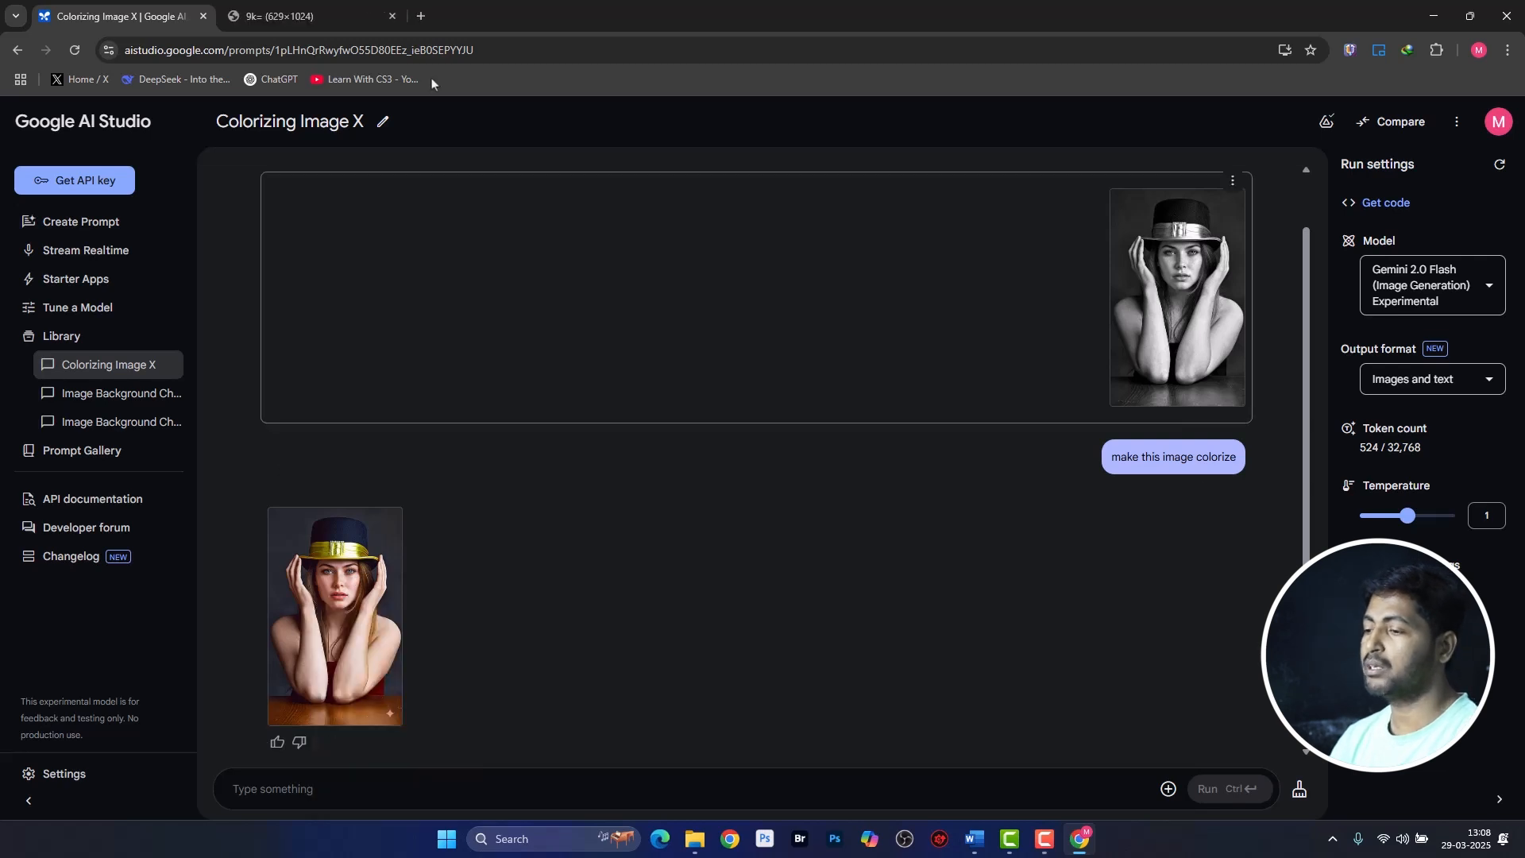
left_click(316, 16)
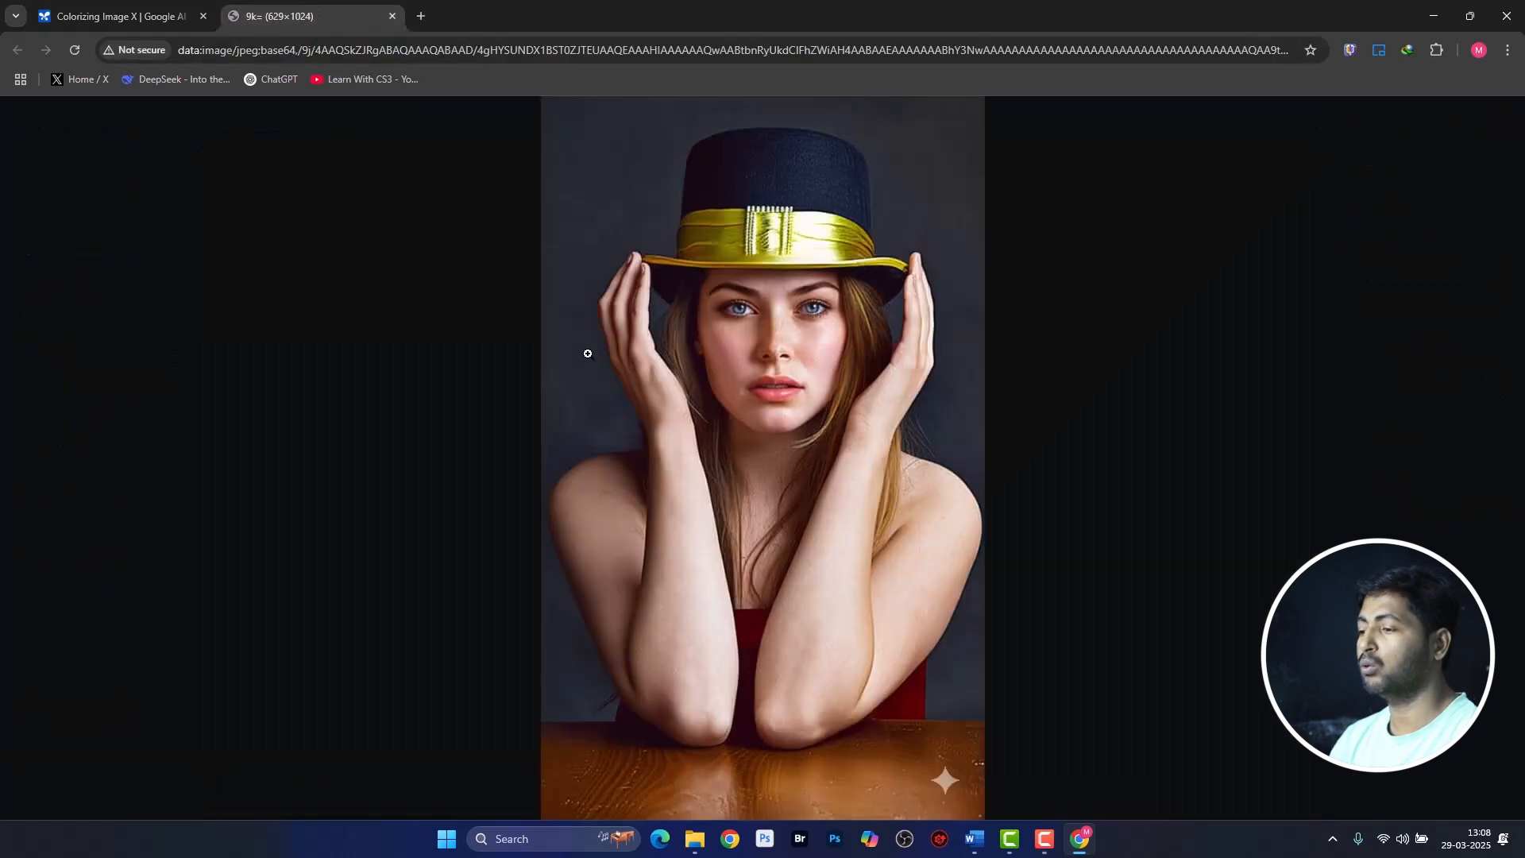
Open the original black-and-white portrait in its own browser tab, compare it with the colorized version, and return to the chat.
left_click(68, 18)
right_click(1176, 309)
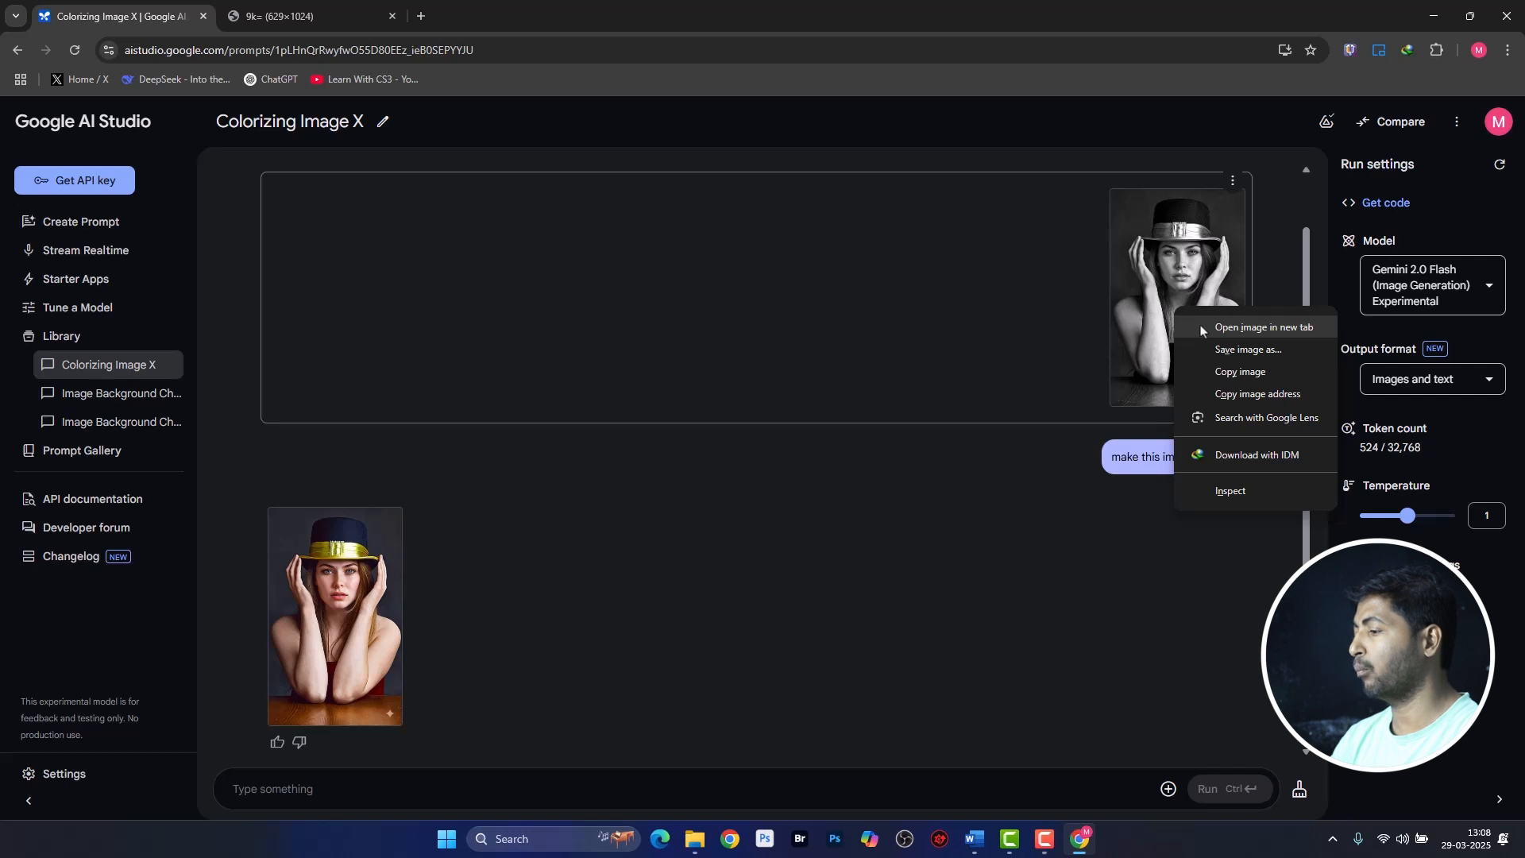
left_click(1202, 331)
left_click(473, 13)
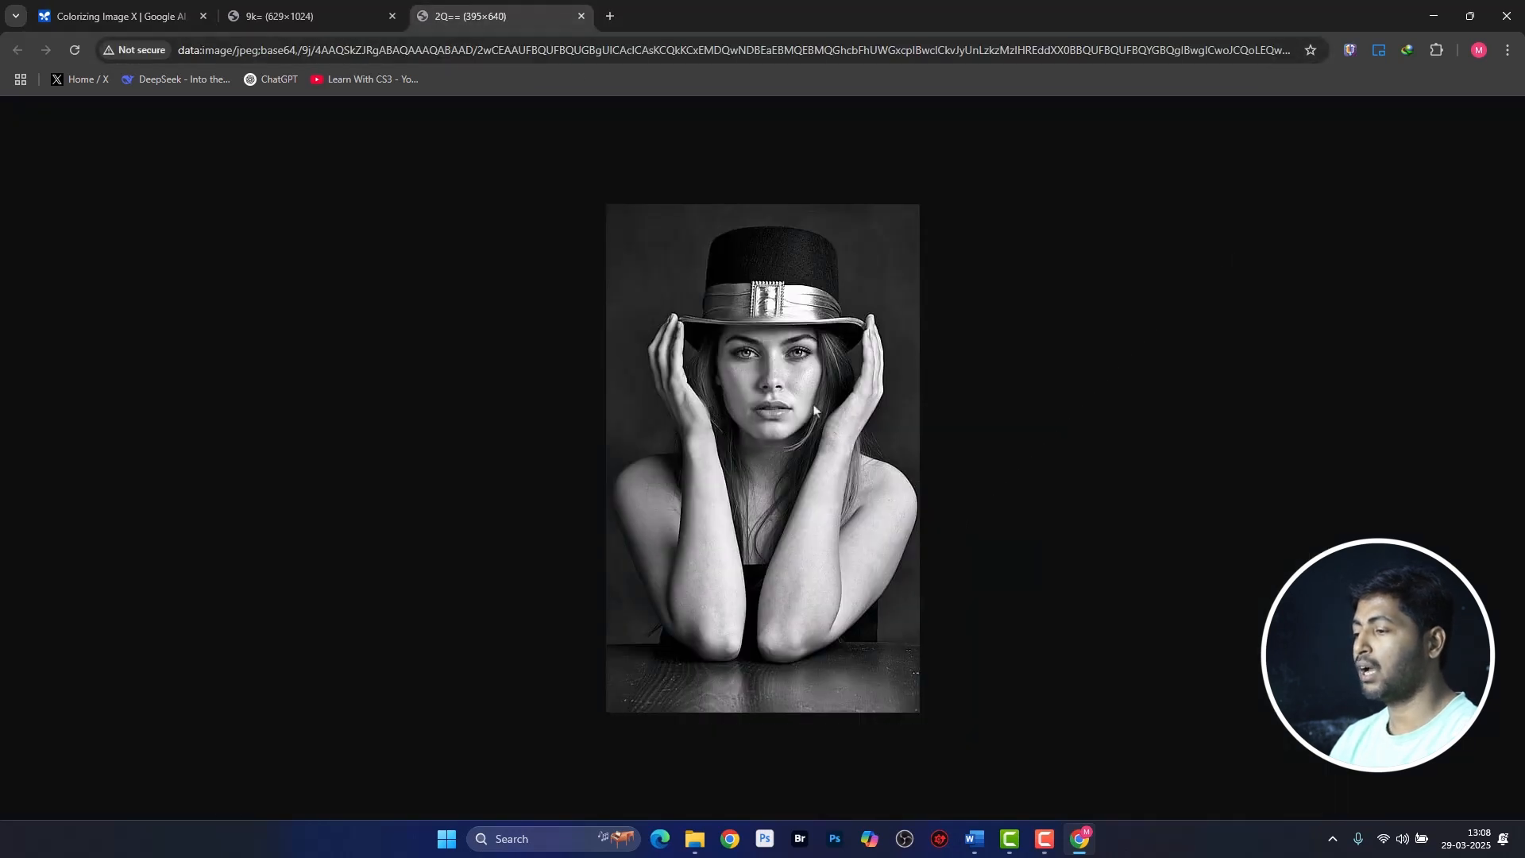
left_click(316, 16)
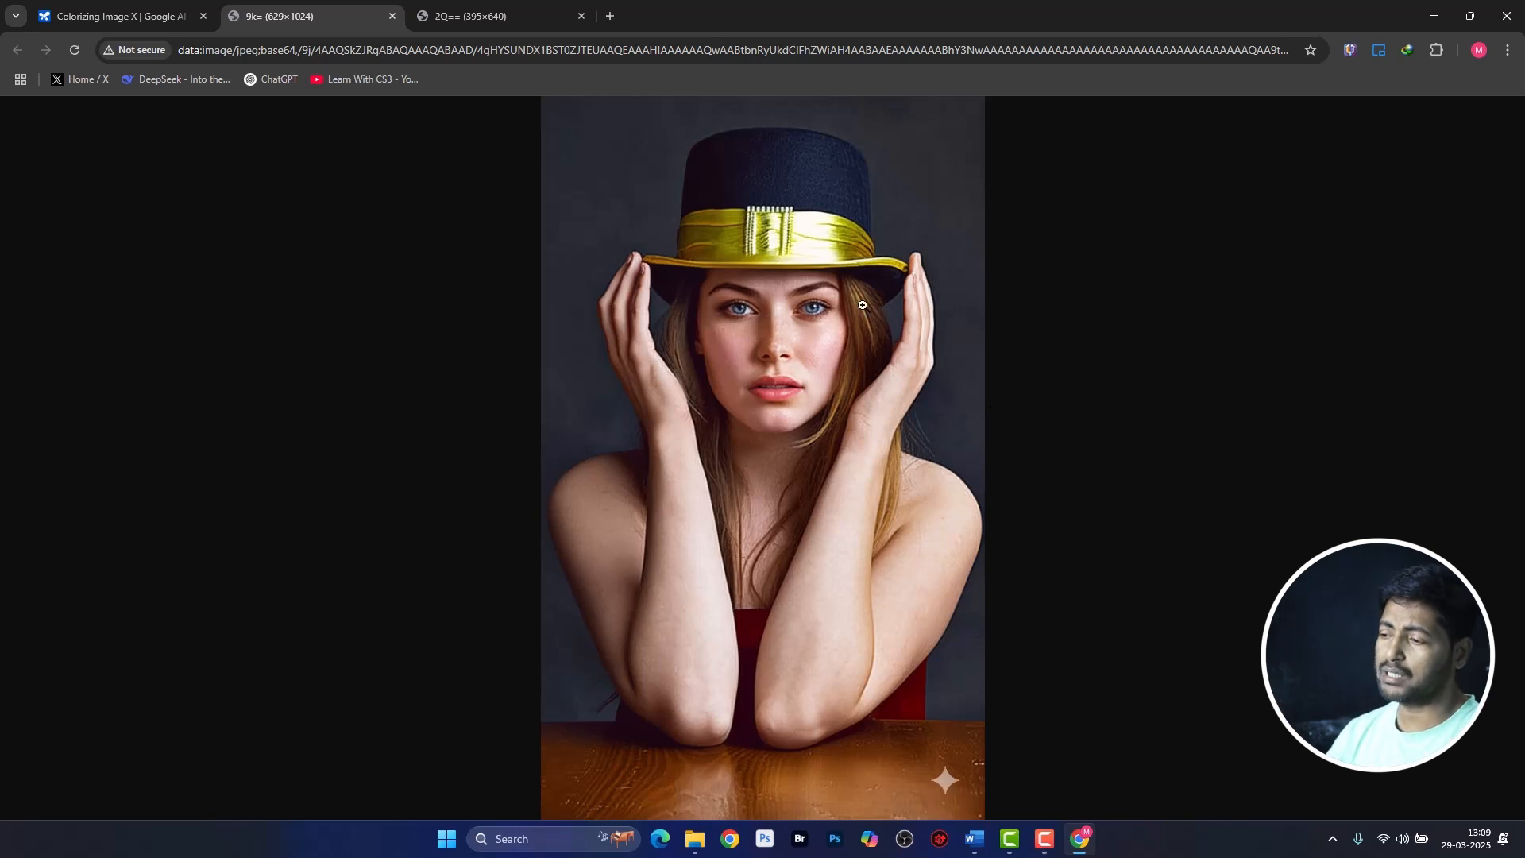
left_click(140, 18)
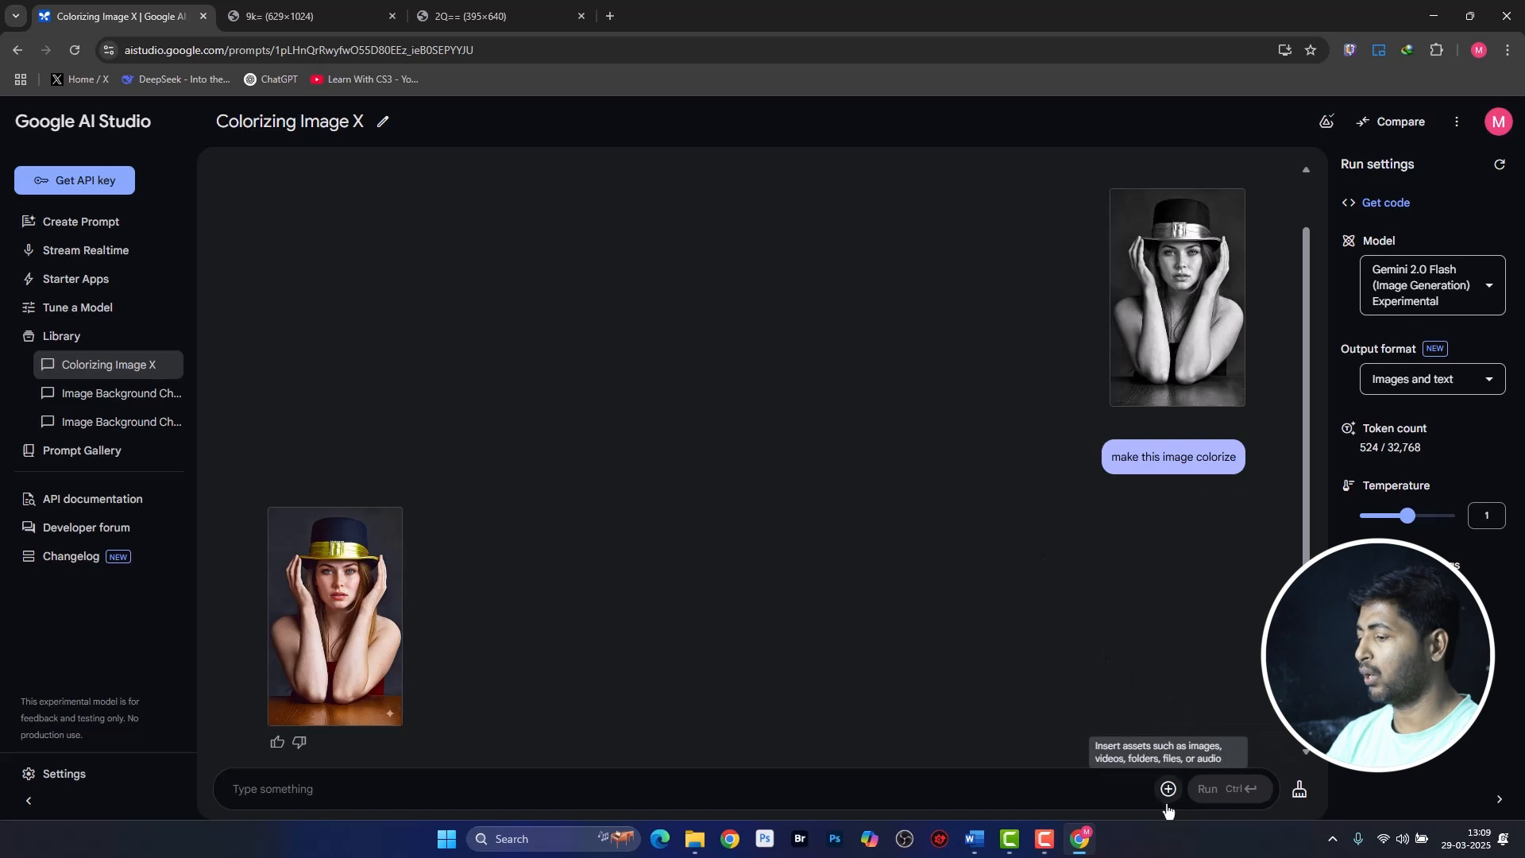
Upload the sepia portrait of the seated man in a turban to the prompt.
left_click(1167, 788)
left_click(1215, 633)
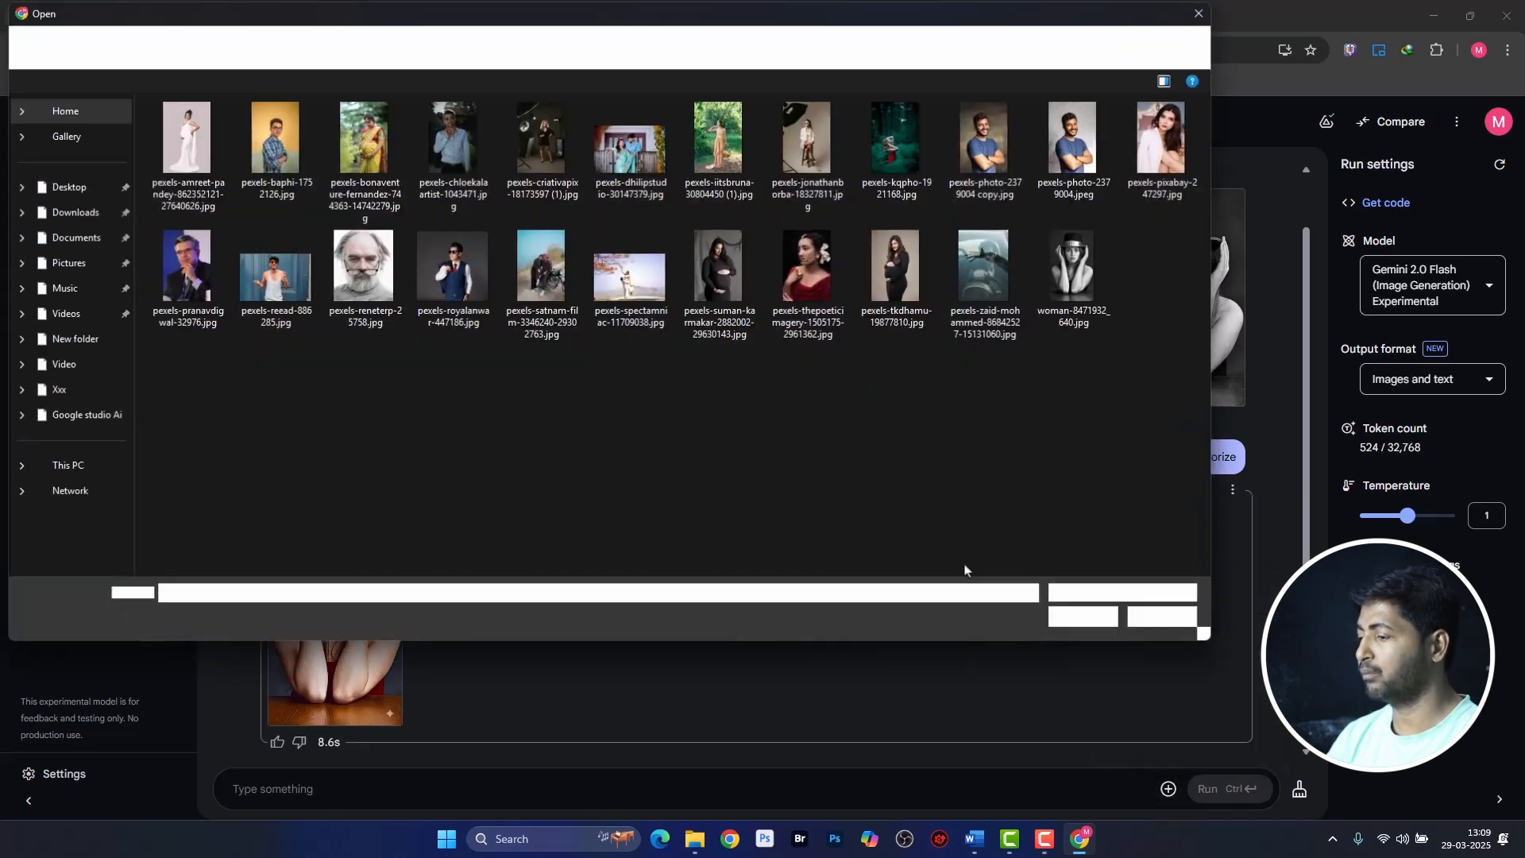
double_click(545, 264)
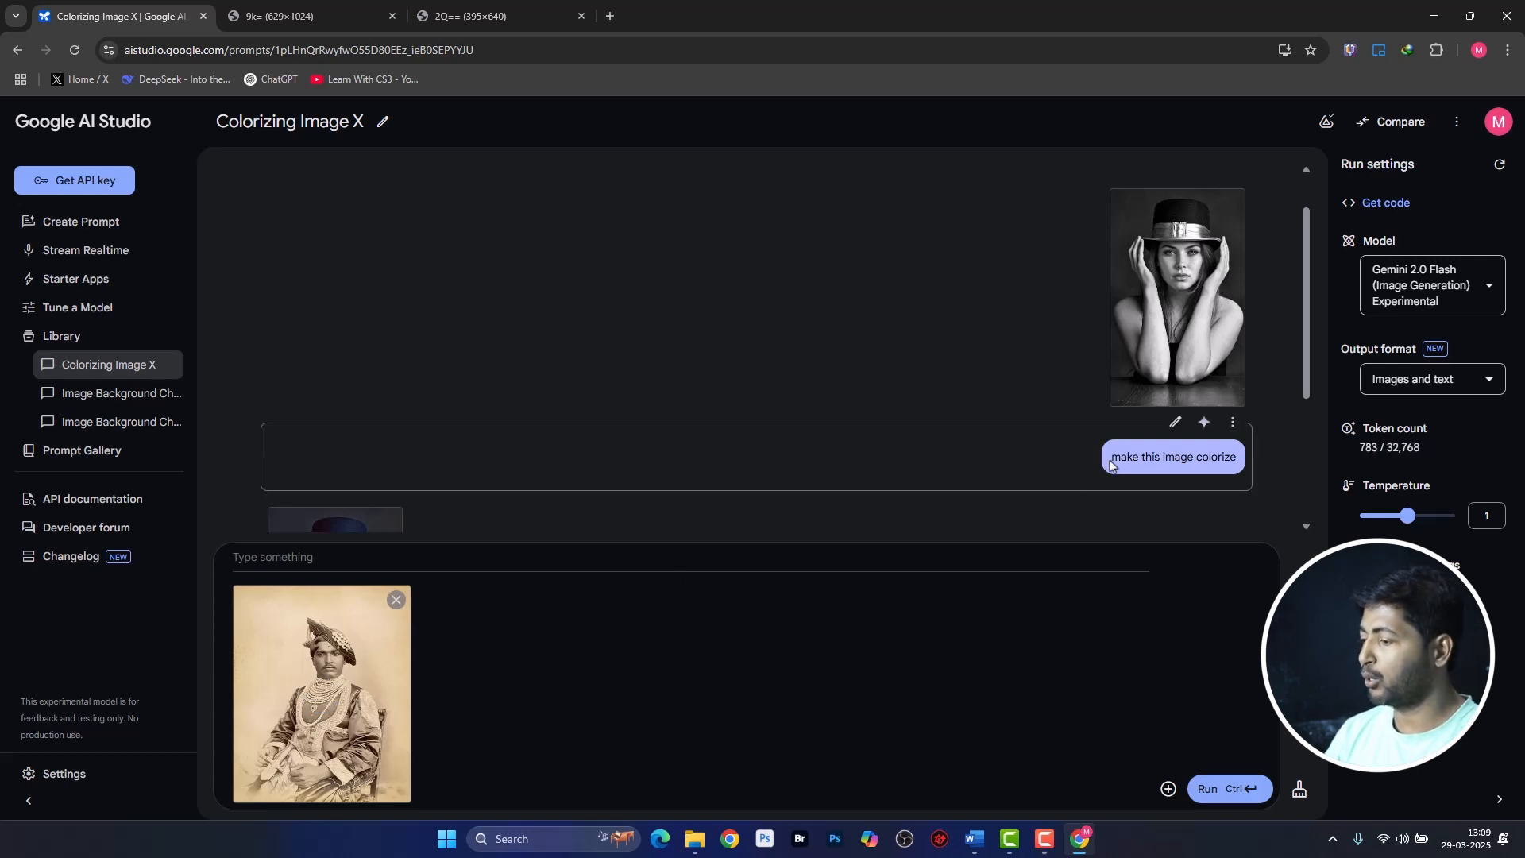
Reuse the earlier prompt "make this image colorize" for the sepia portrait and run it.
left_click_drag(1109, 461, 1236, 461)
key("ctrl+c")
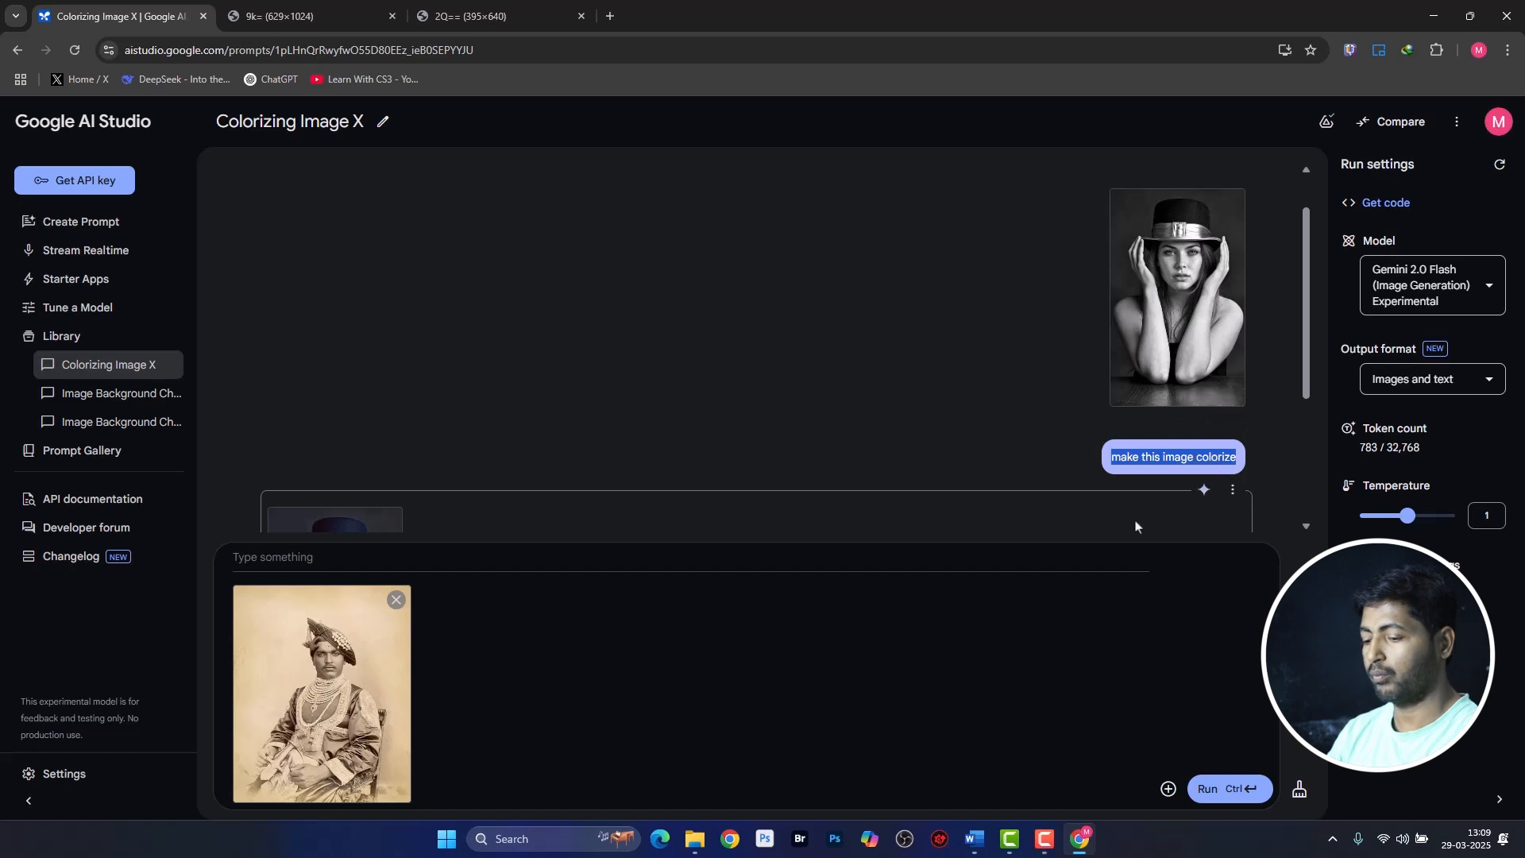
left_click(492, 556)
key("ctrl+v")
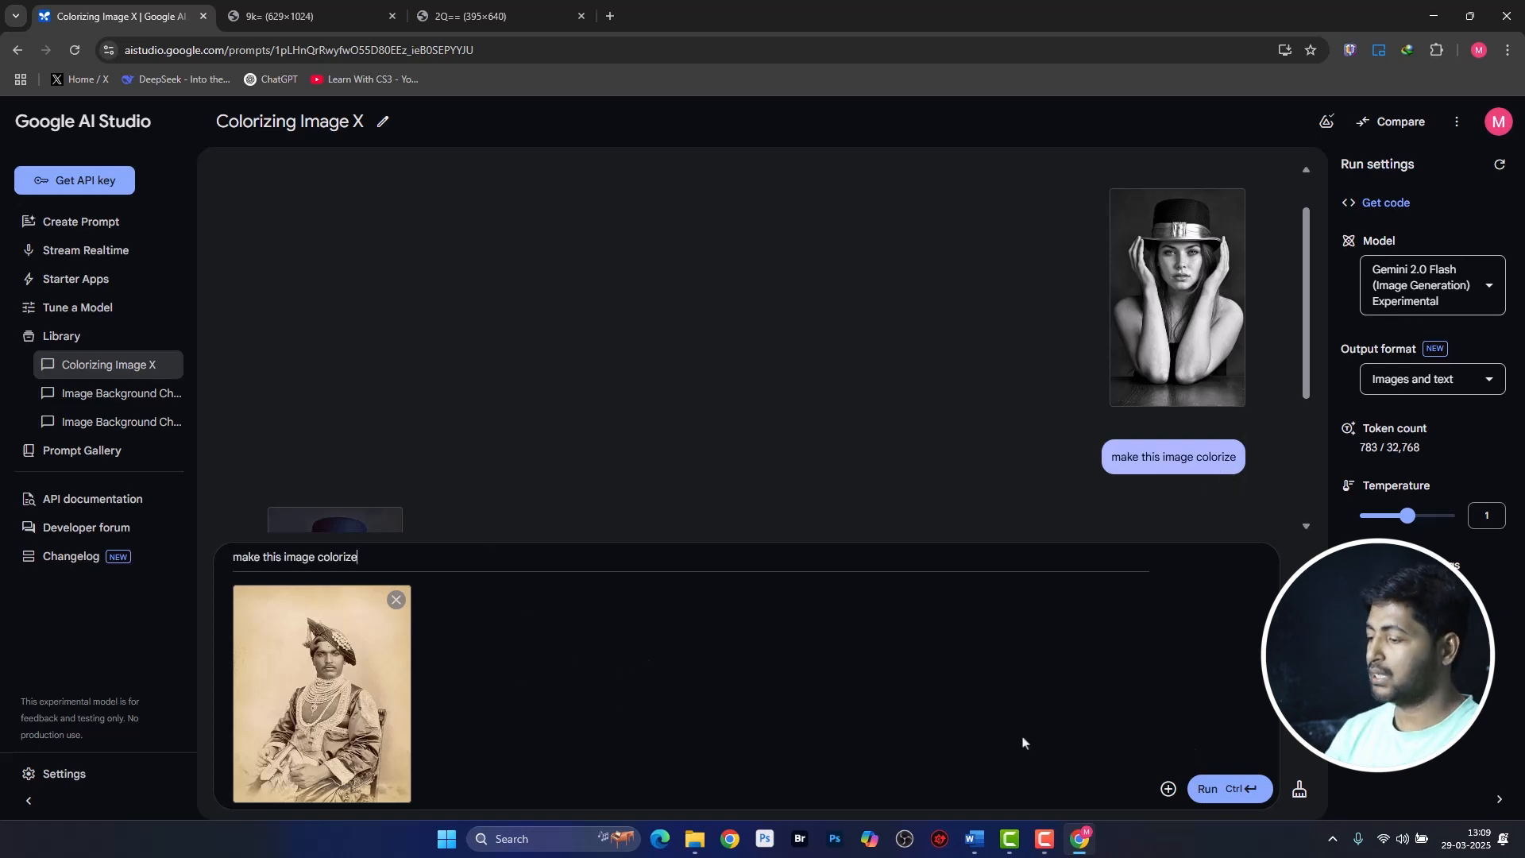
left_click(1252, 795)
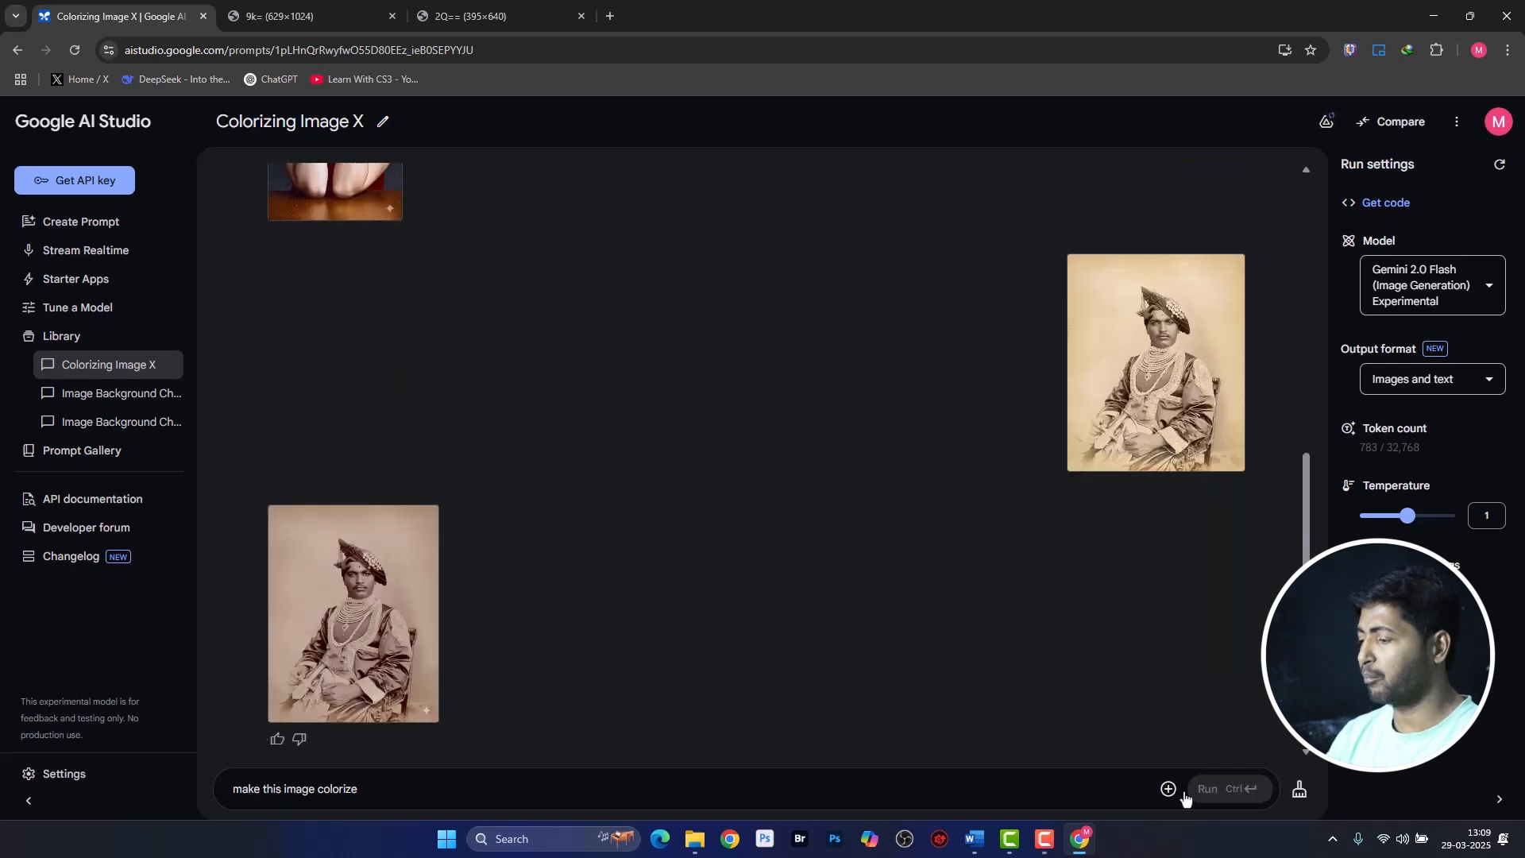
Clear the chat and run the prompt "makethis image colorize" on the re-uploaded sepia portrait.
left_click(1300, 790)
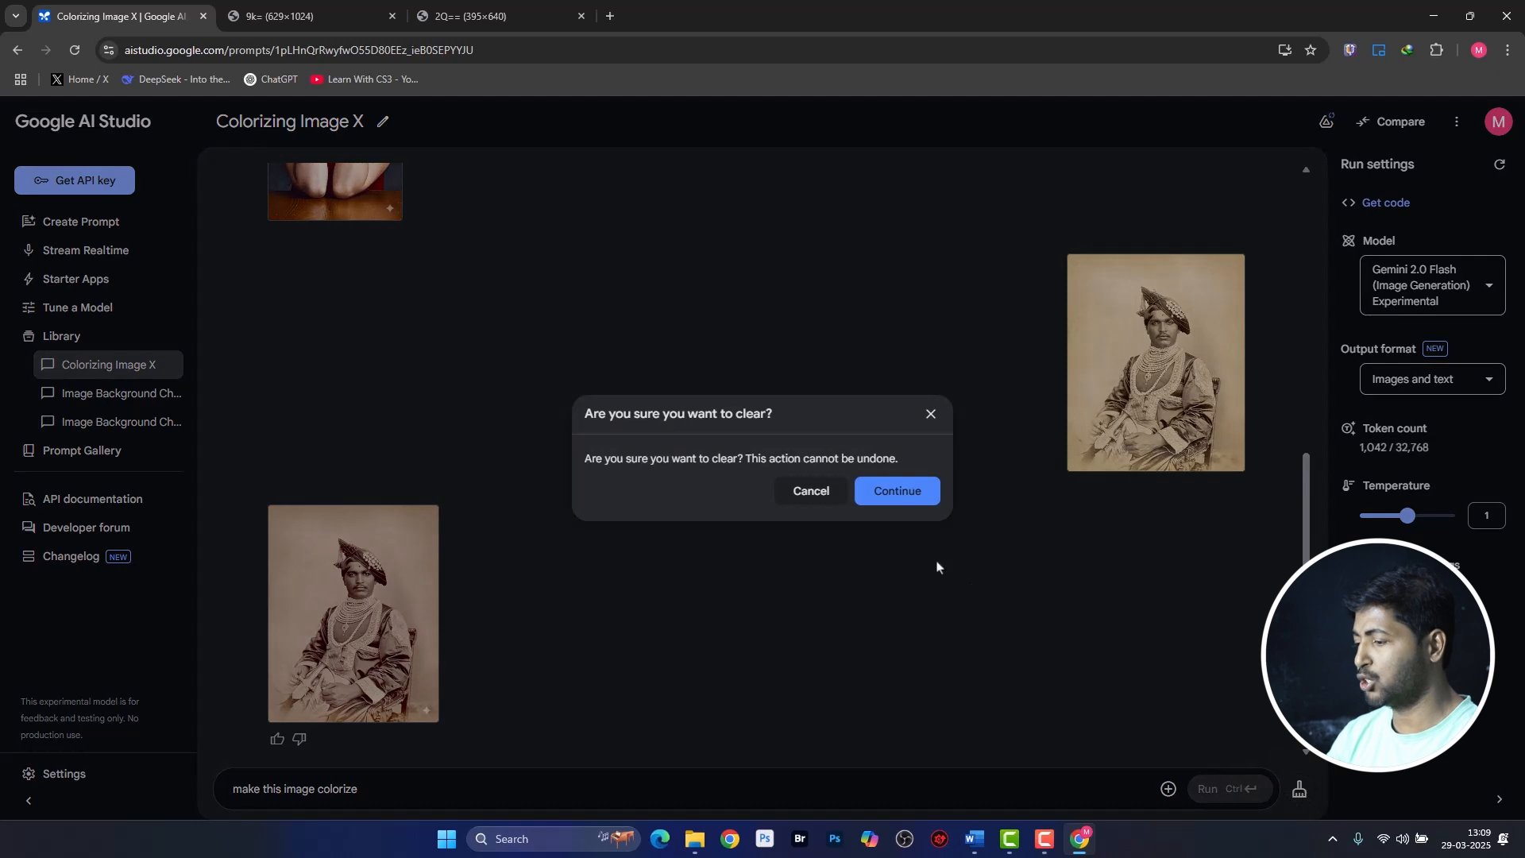
left_click(911, 501)
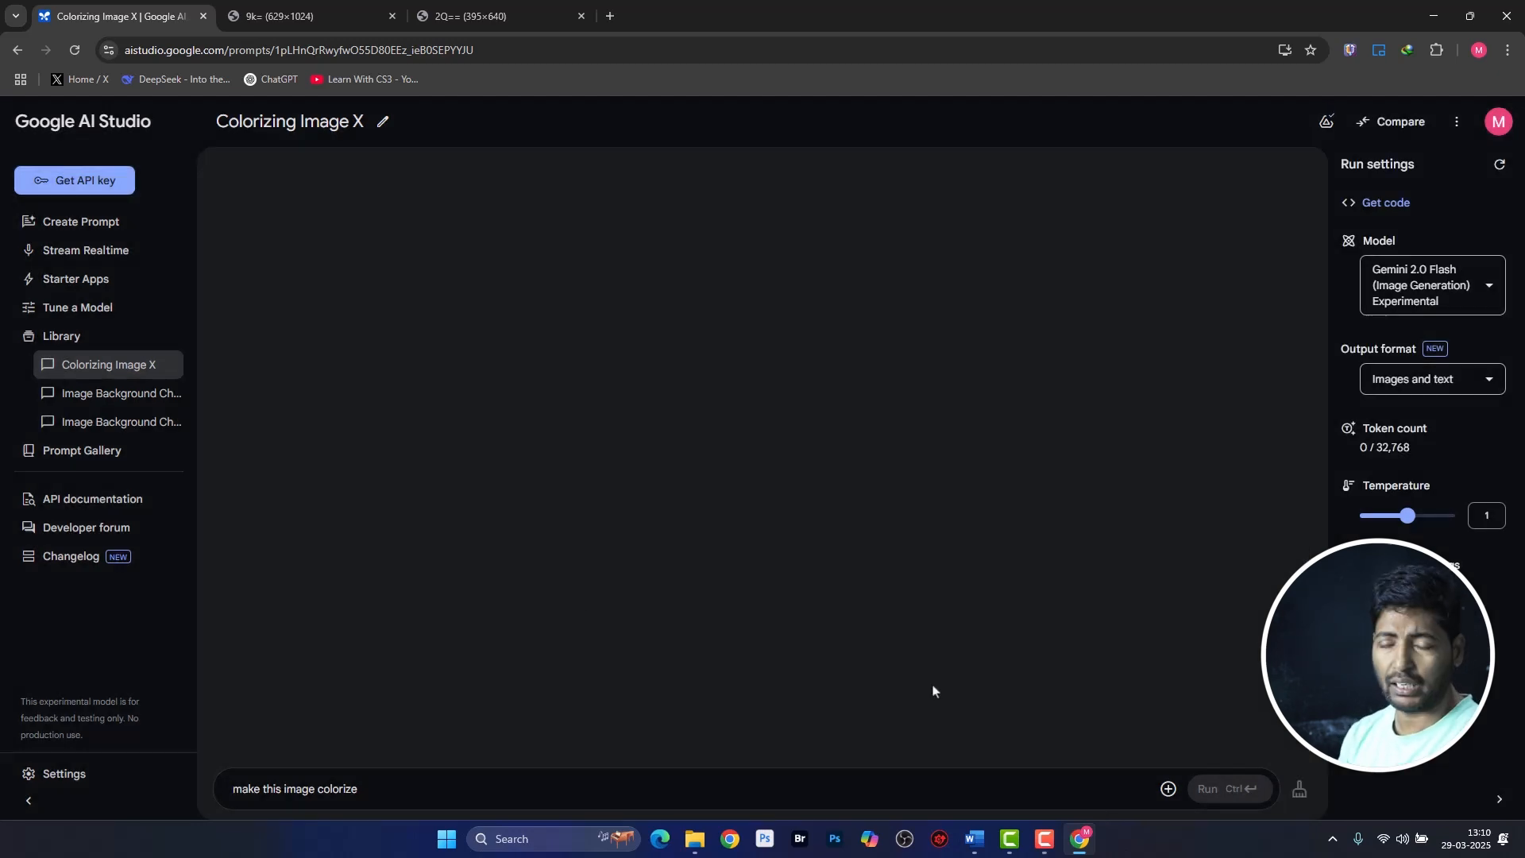
left_click(1168, 788)
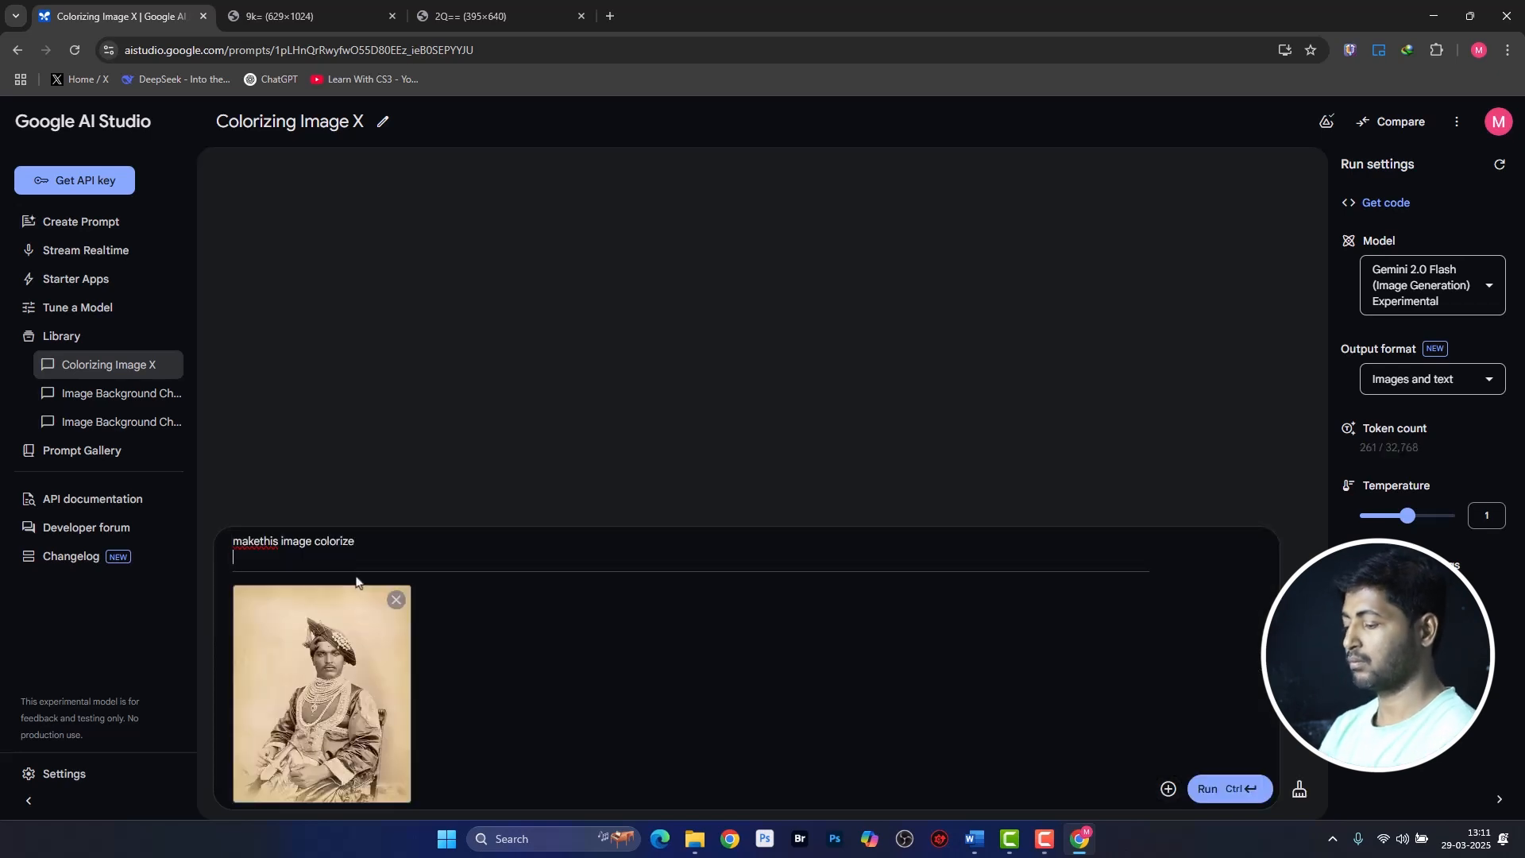
key("ctrl+Return")
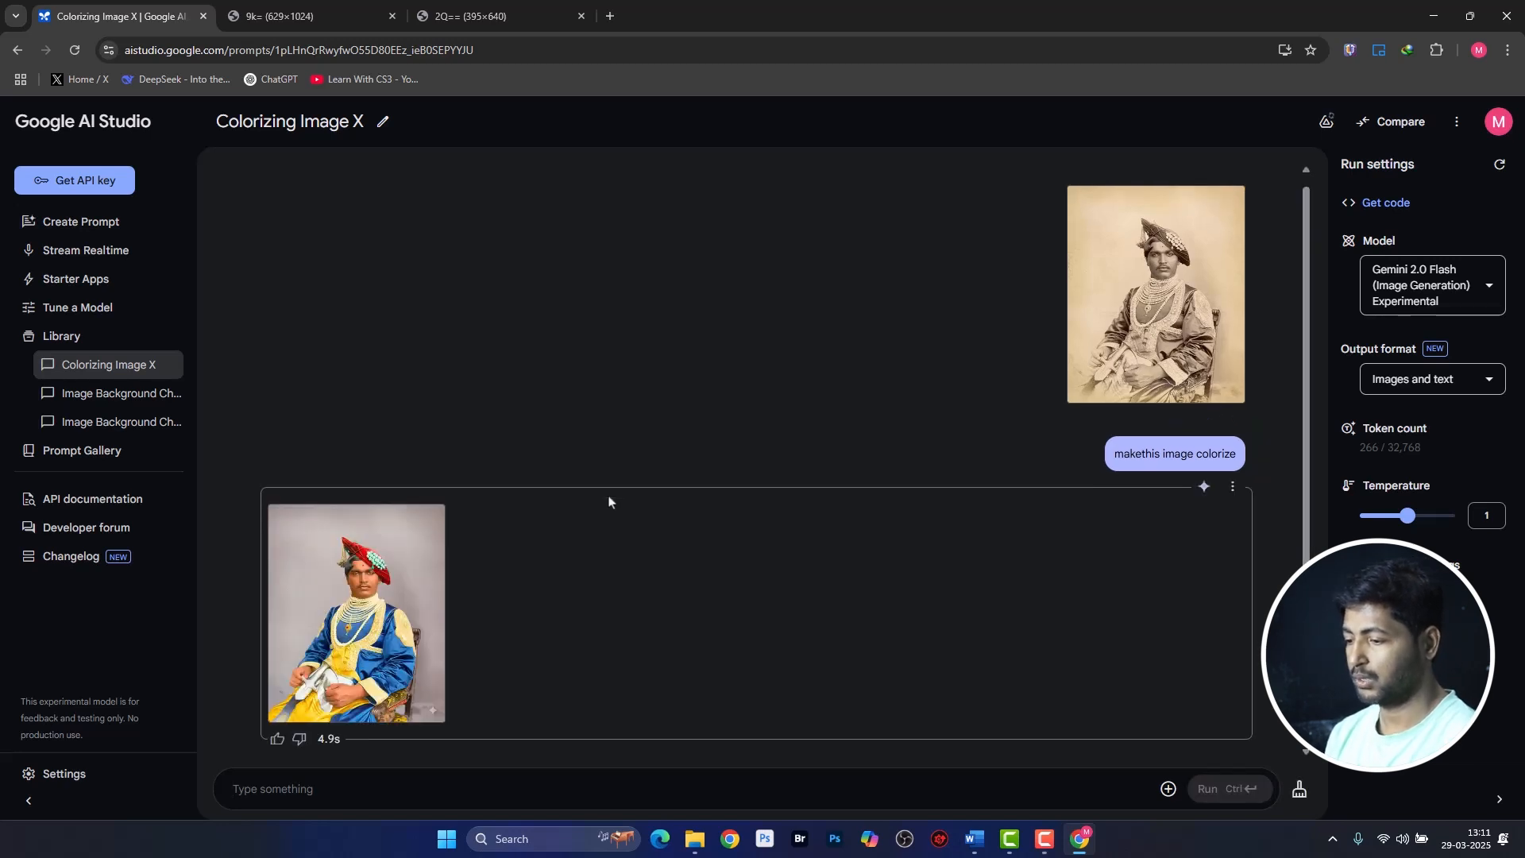
Open the generated color portrait of the seated man in a new browser tab and view it.
right_click(380, 627)
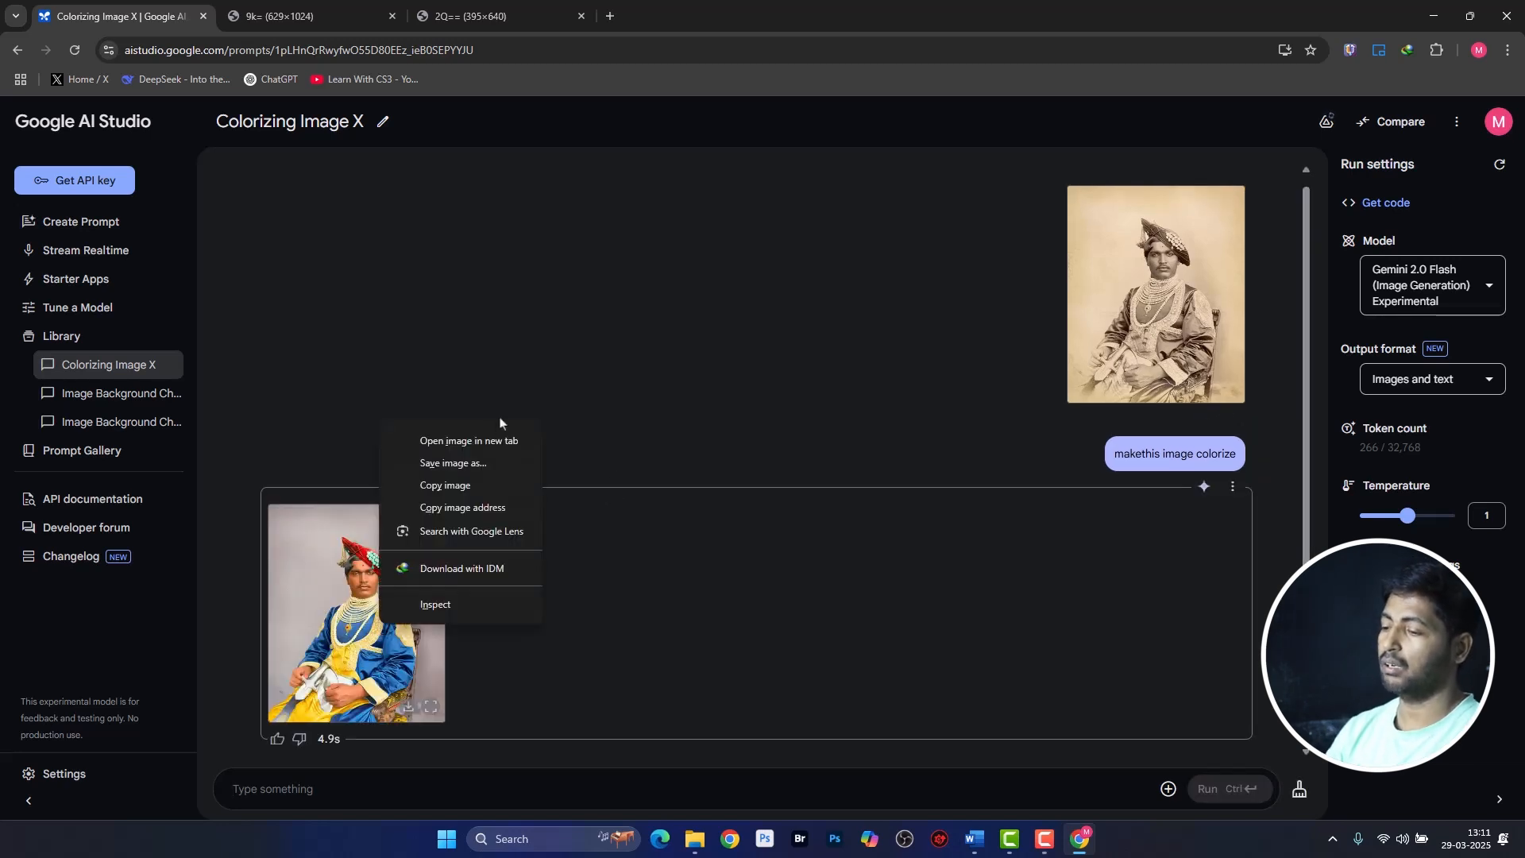
left_click(494, 441)
left_click(649, 14)
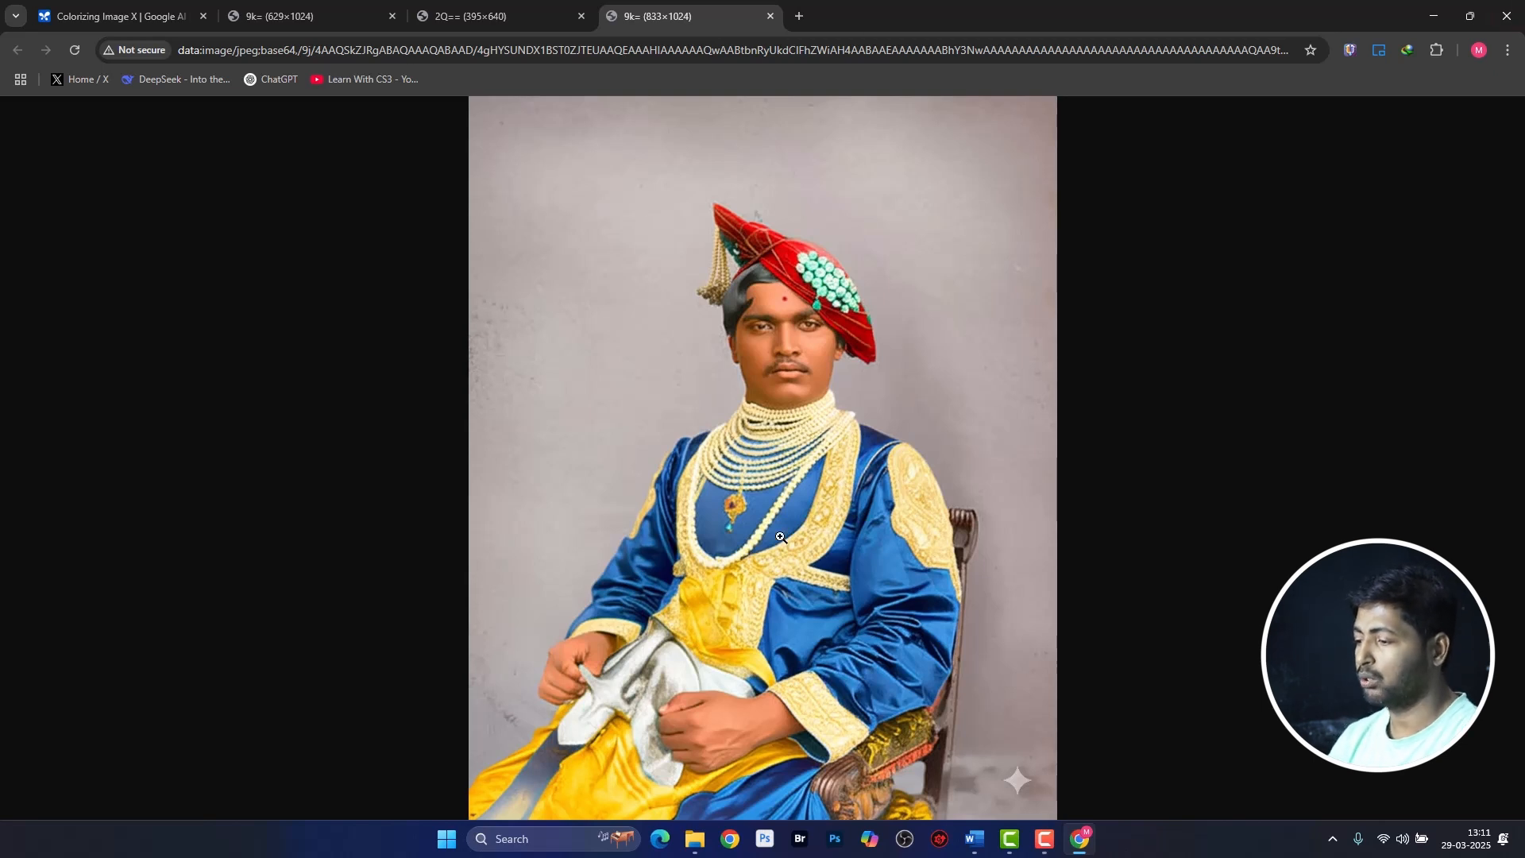
Save the colorized portrait of the seated man as 01.jpg in the complete images folder.
right_click(755, 387)
left_click(755, 367)
left_click(794, 363)
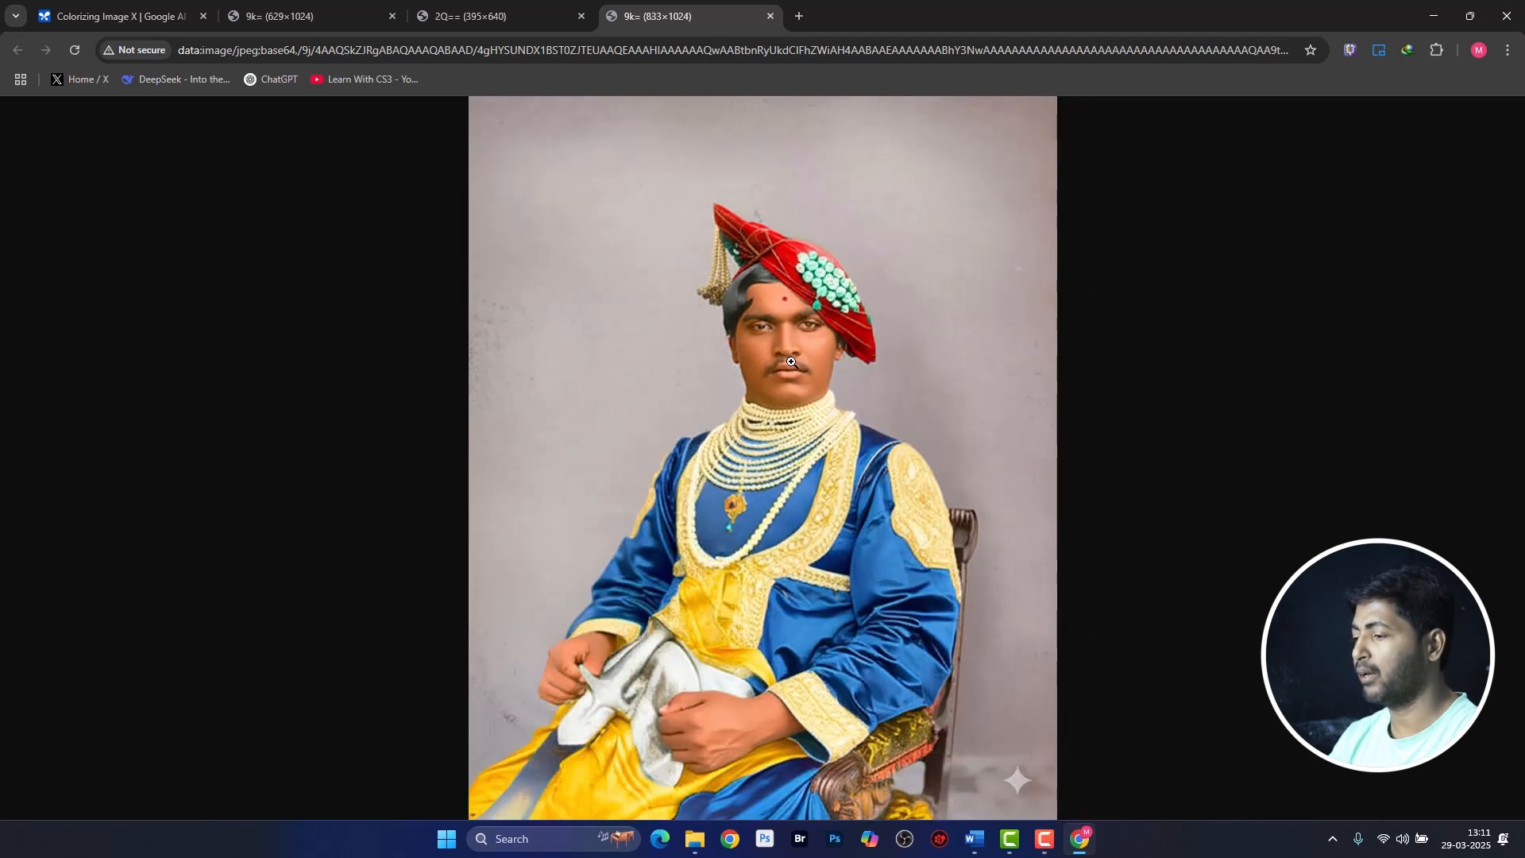
right_click(792, 363)
left_click(830, 405)
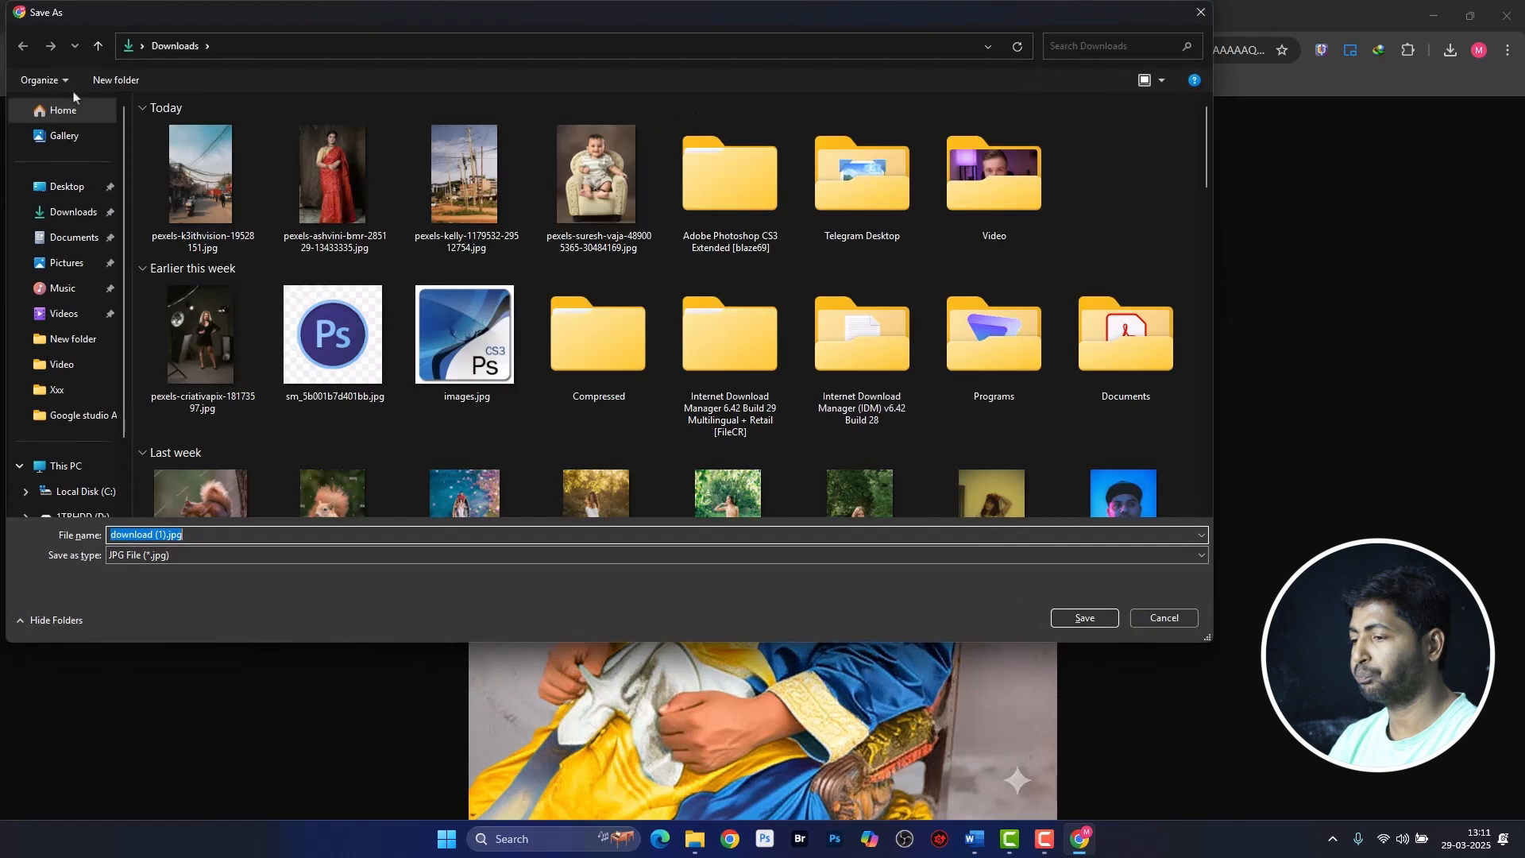
type("01")
key("Return")
Save the colorized portrait of the woman in the hat as 02.jpg in the complete images folder.
left_click(294, 16)
right_click(753, 230)
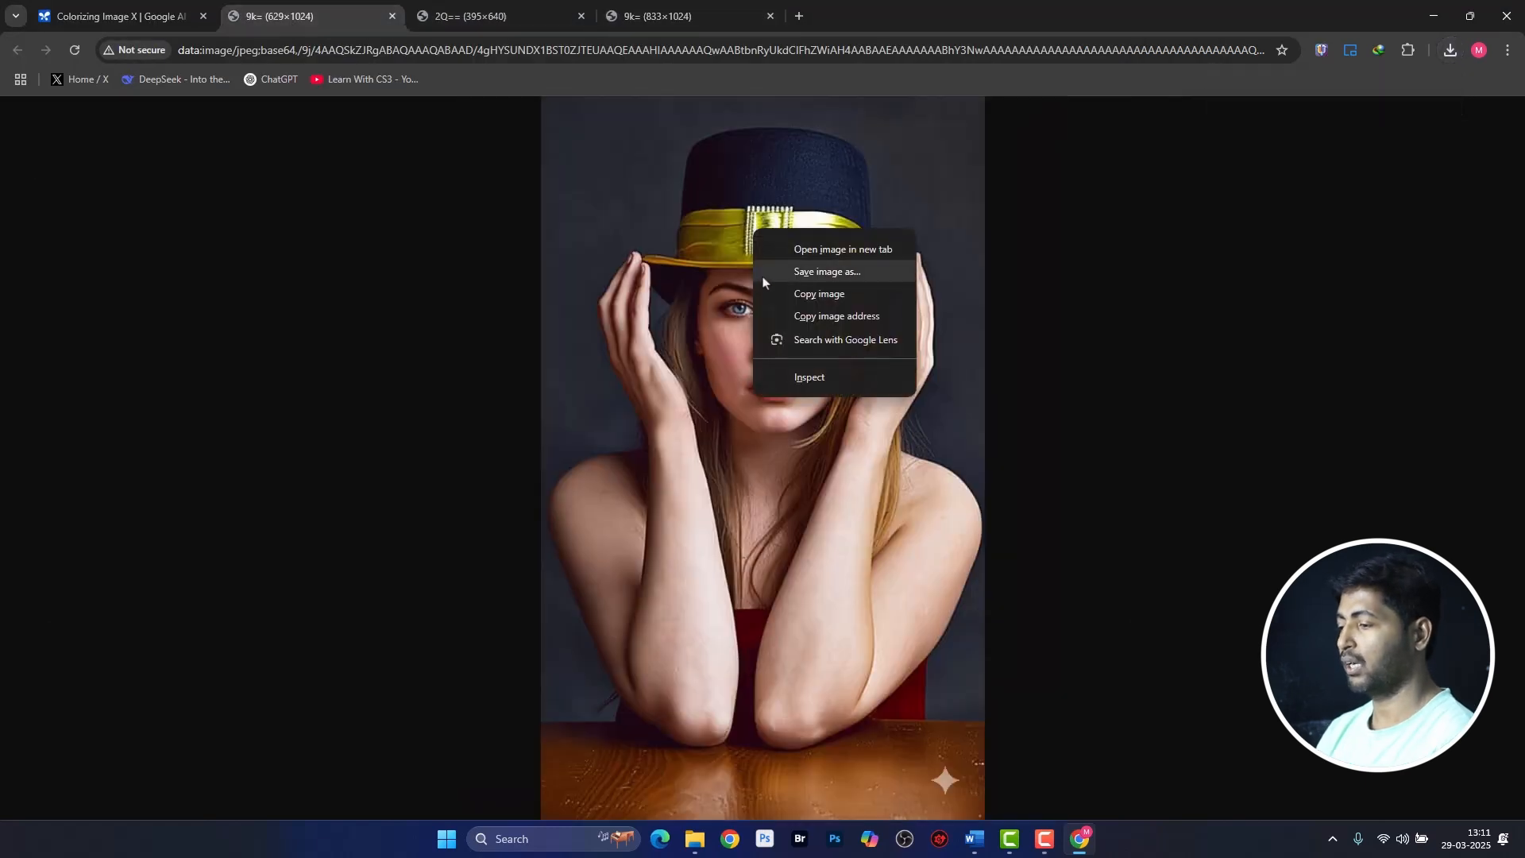
left_click(825, 272)
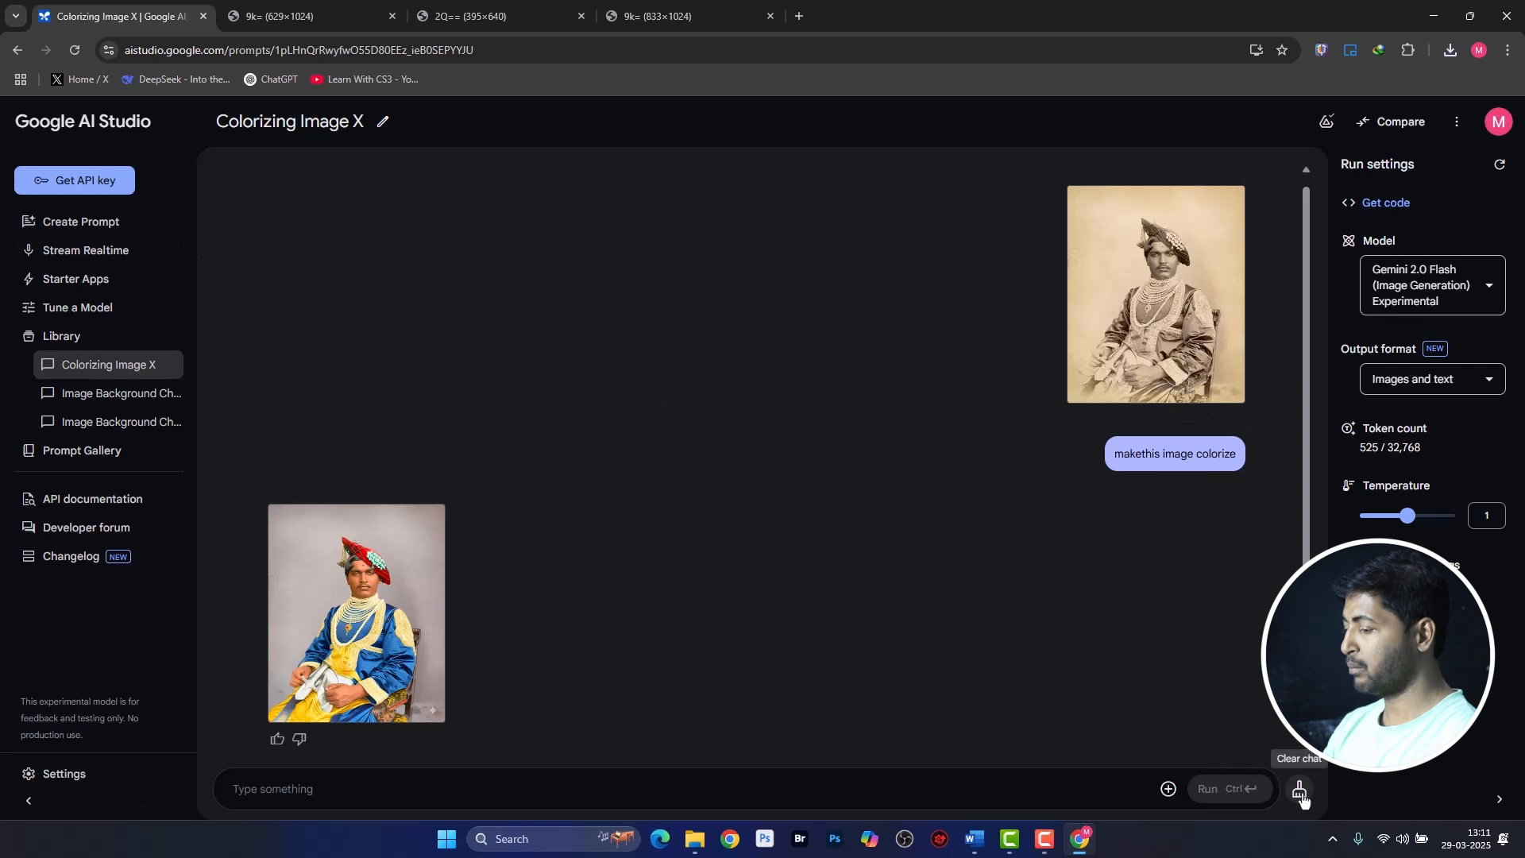
Clear the chat in AI Studio and upload the studio photo pexels-criativapix-18173597.jpg from the Google studio Ai folder.
left_click(1301, 794)
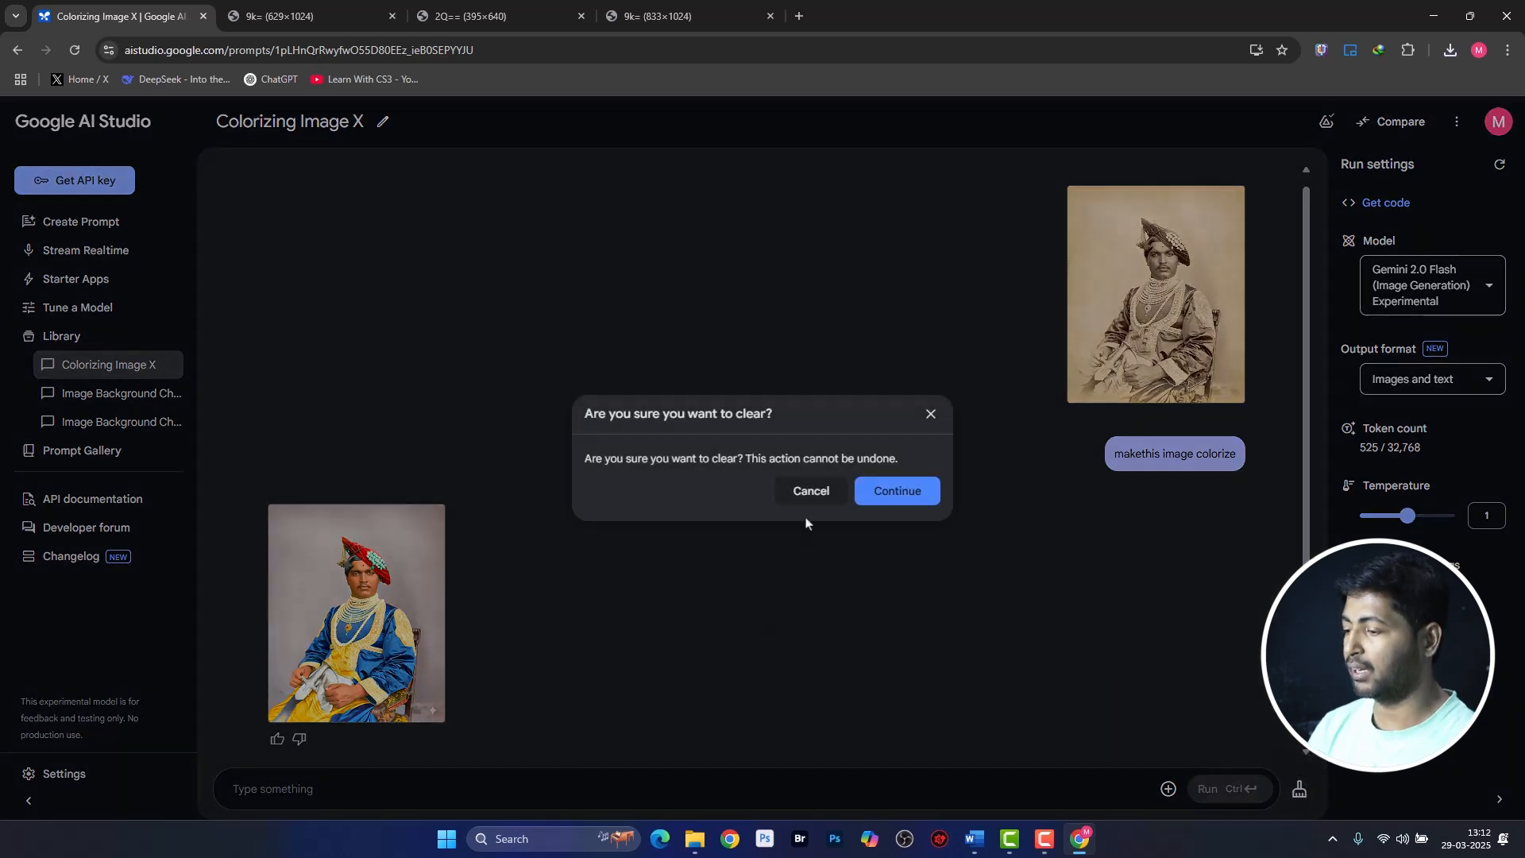
left_click(896, 488)
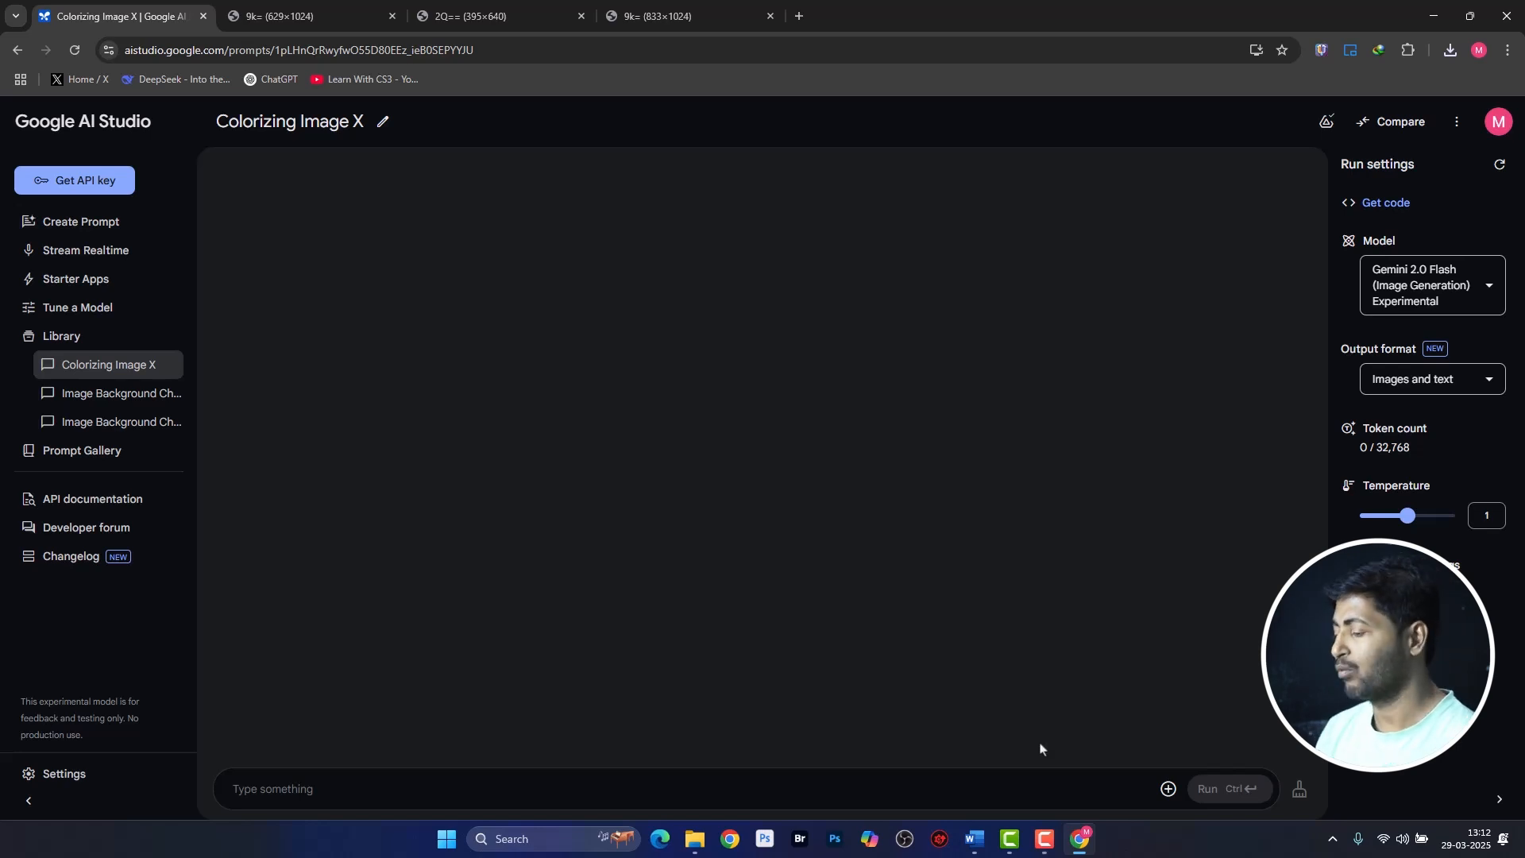
left_click(1168, 788)
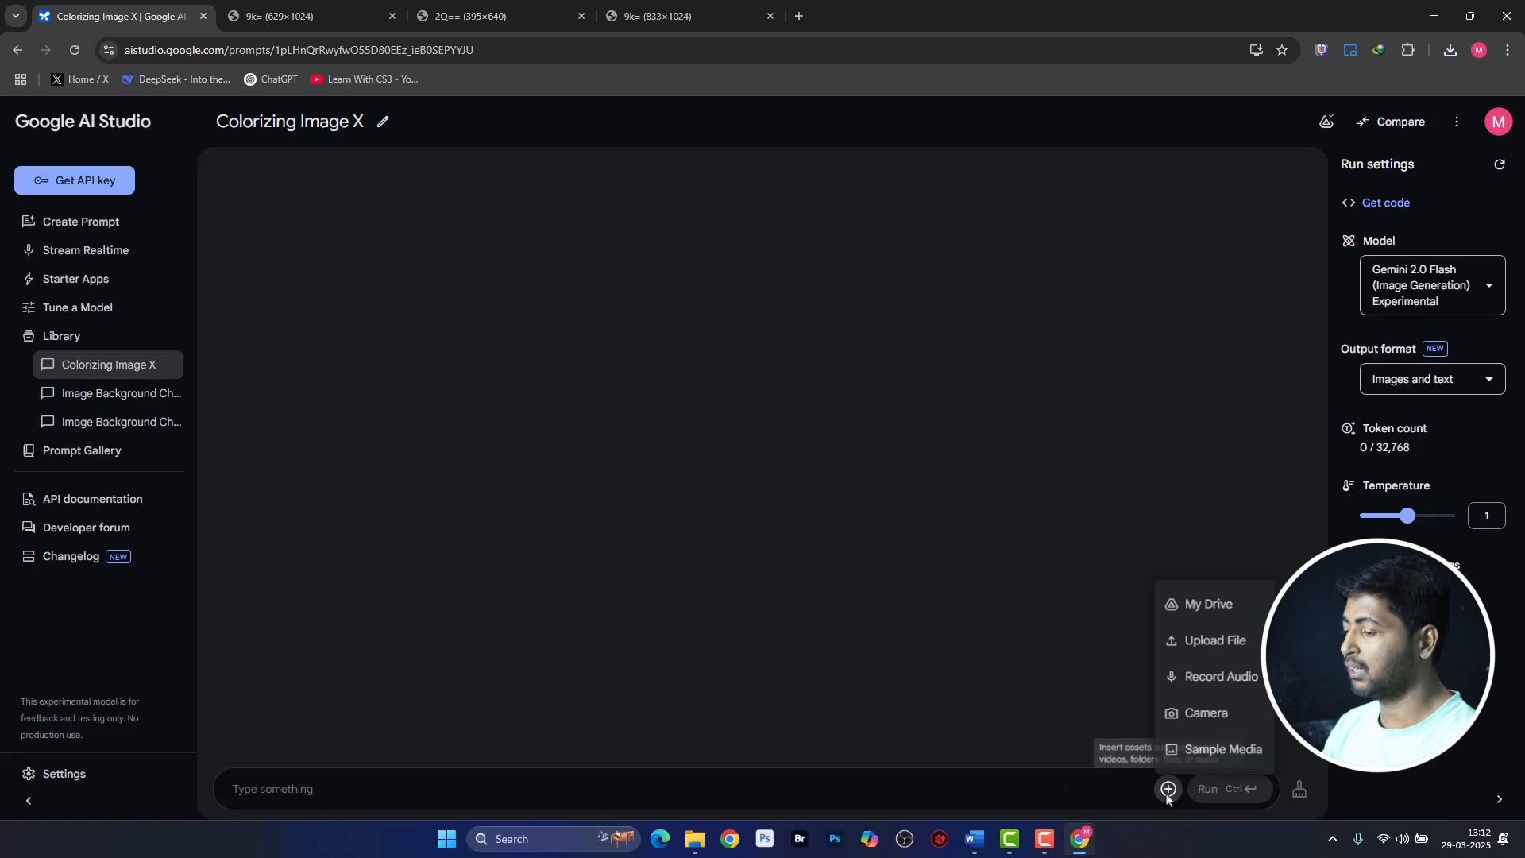
left_click(1199, 636)
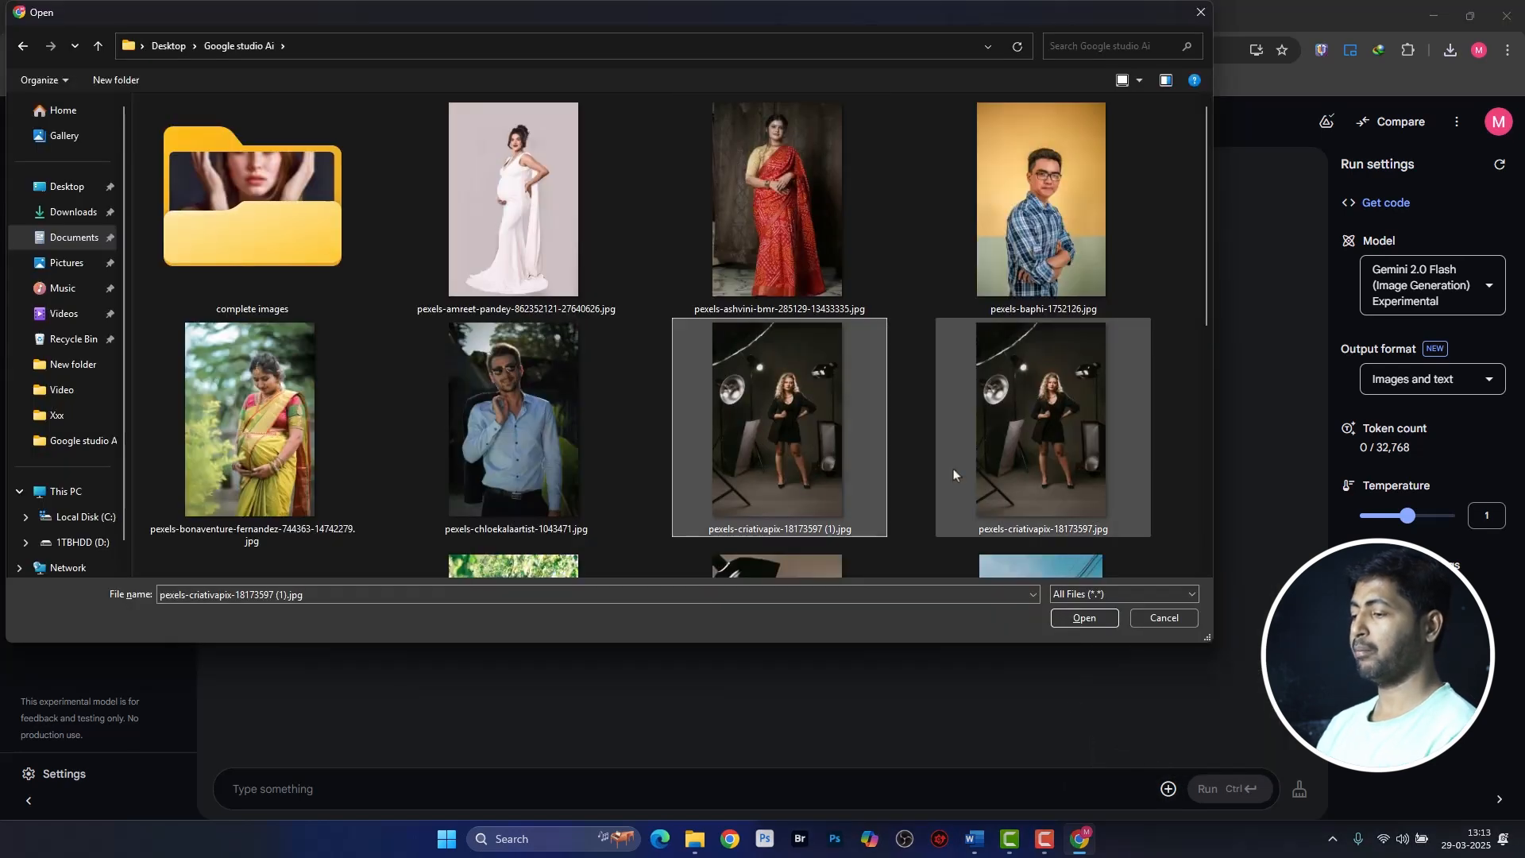
double_click(1035, 467)
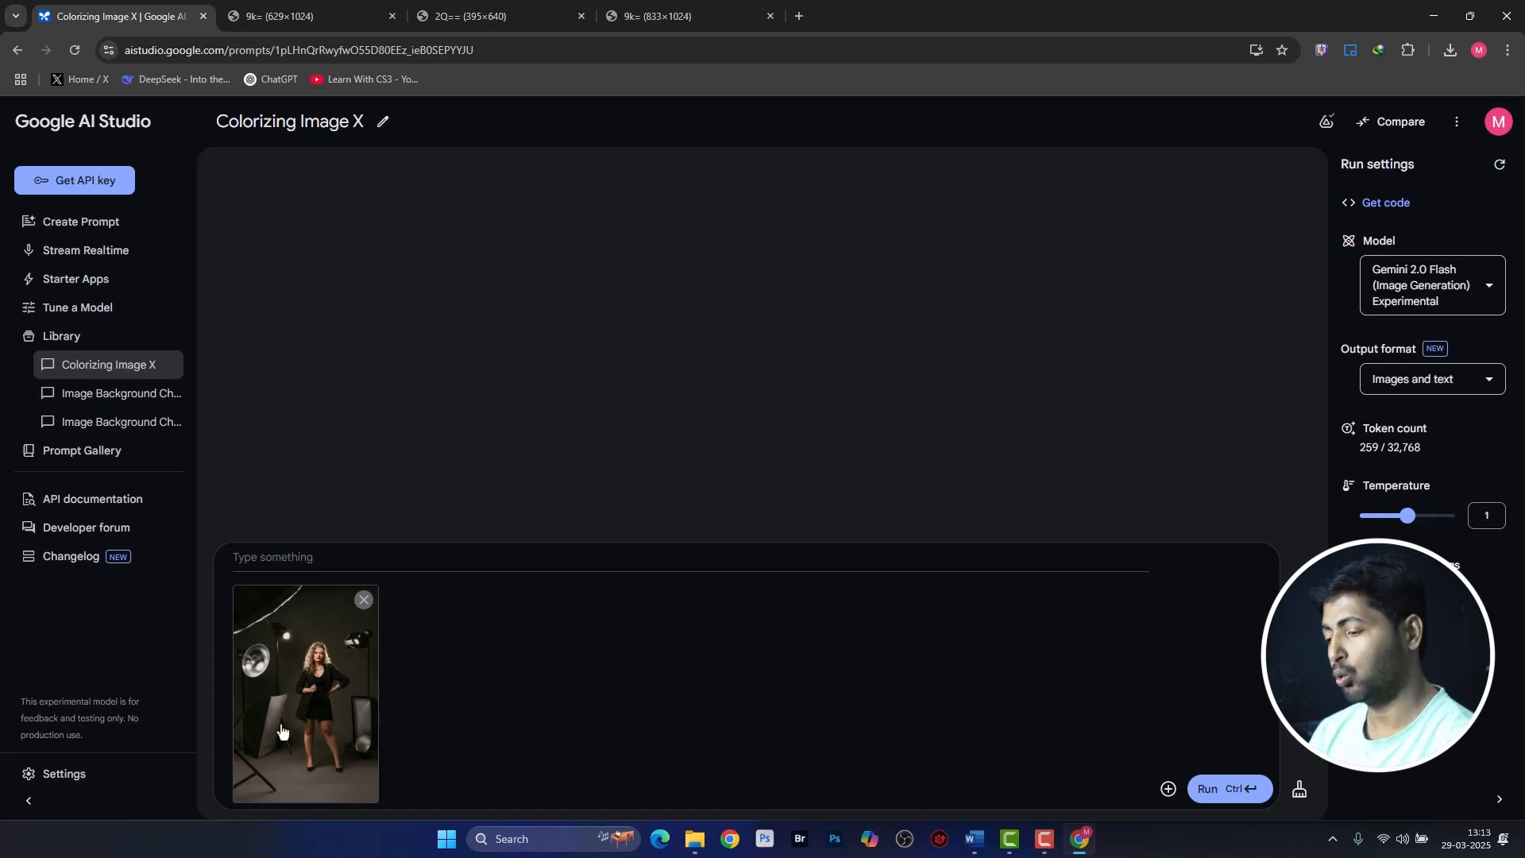
Enter the prompt "remove distractions" for the uploaded studio photo and run it.
left_click(380, 557)
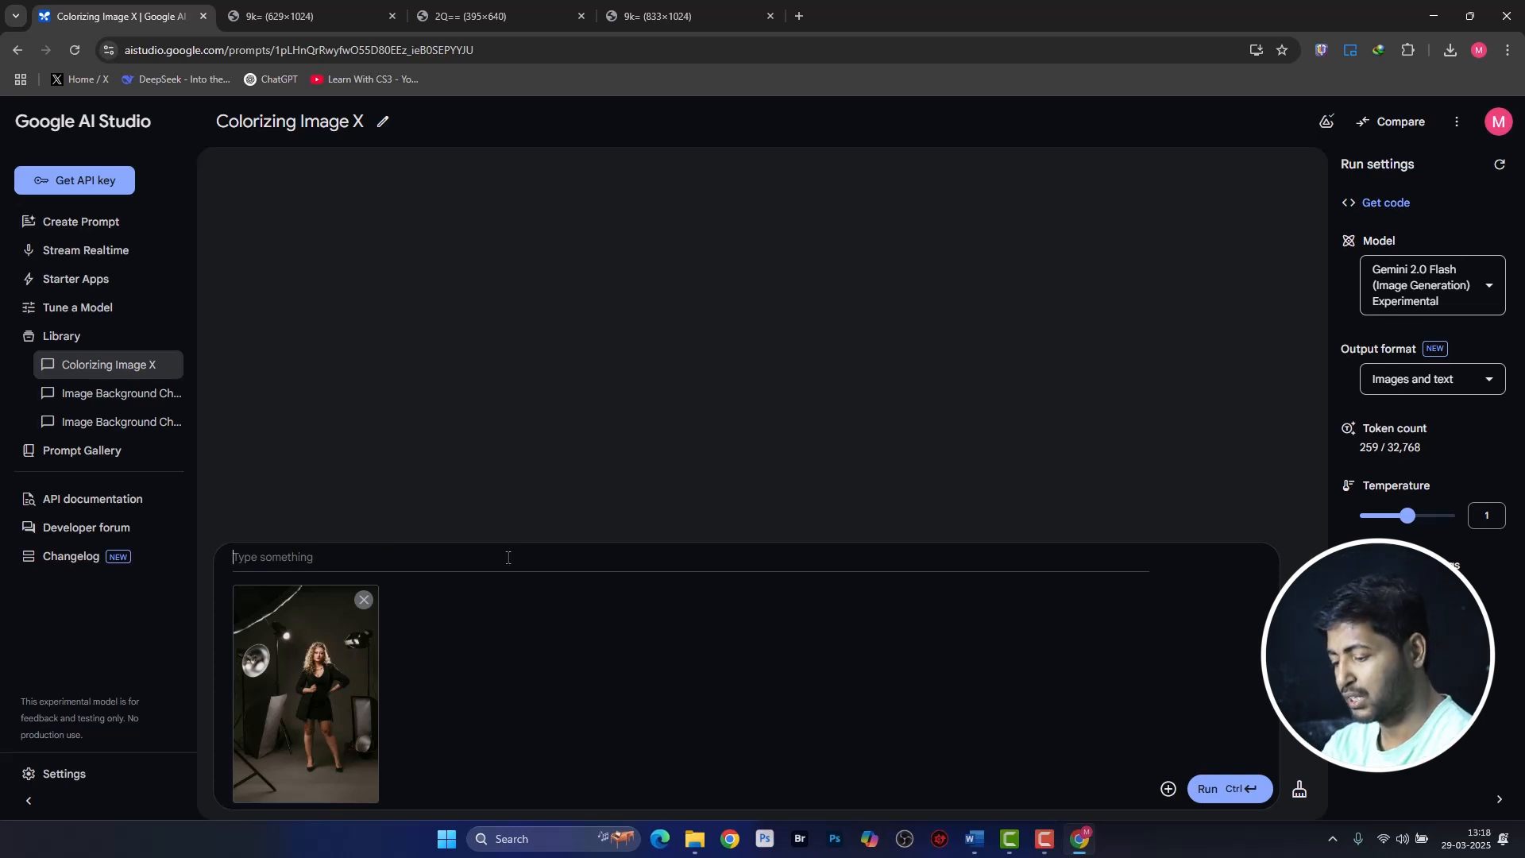
type("remove ")
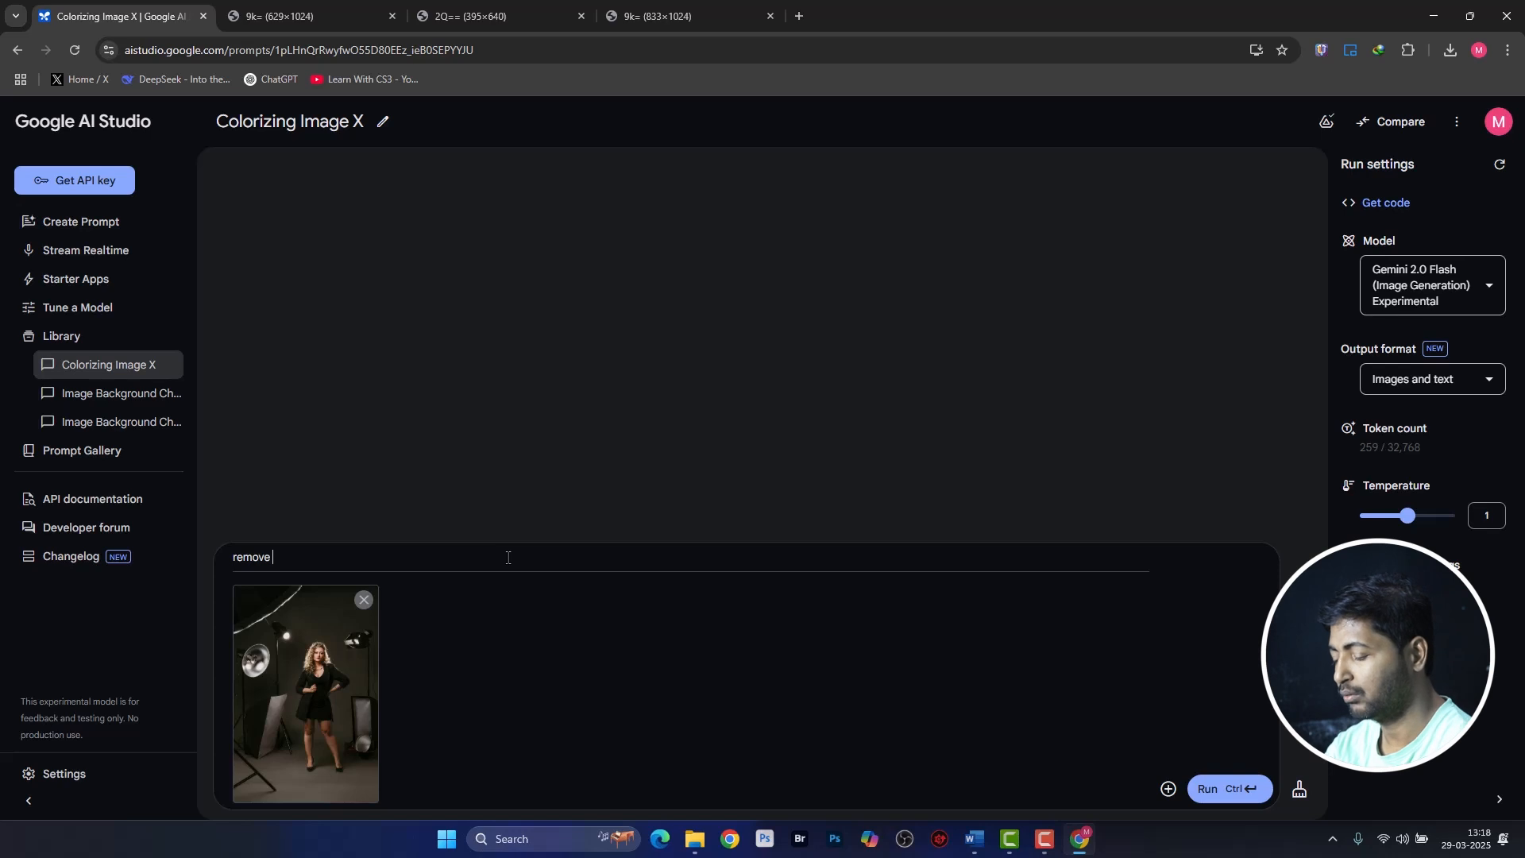
type("dist")
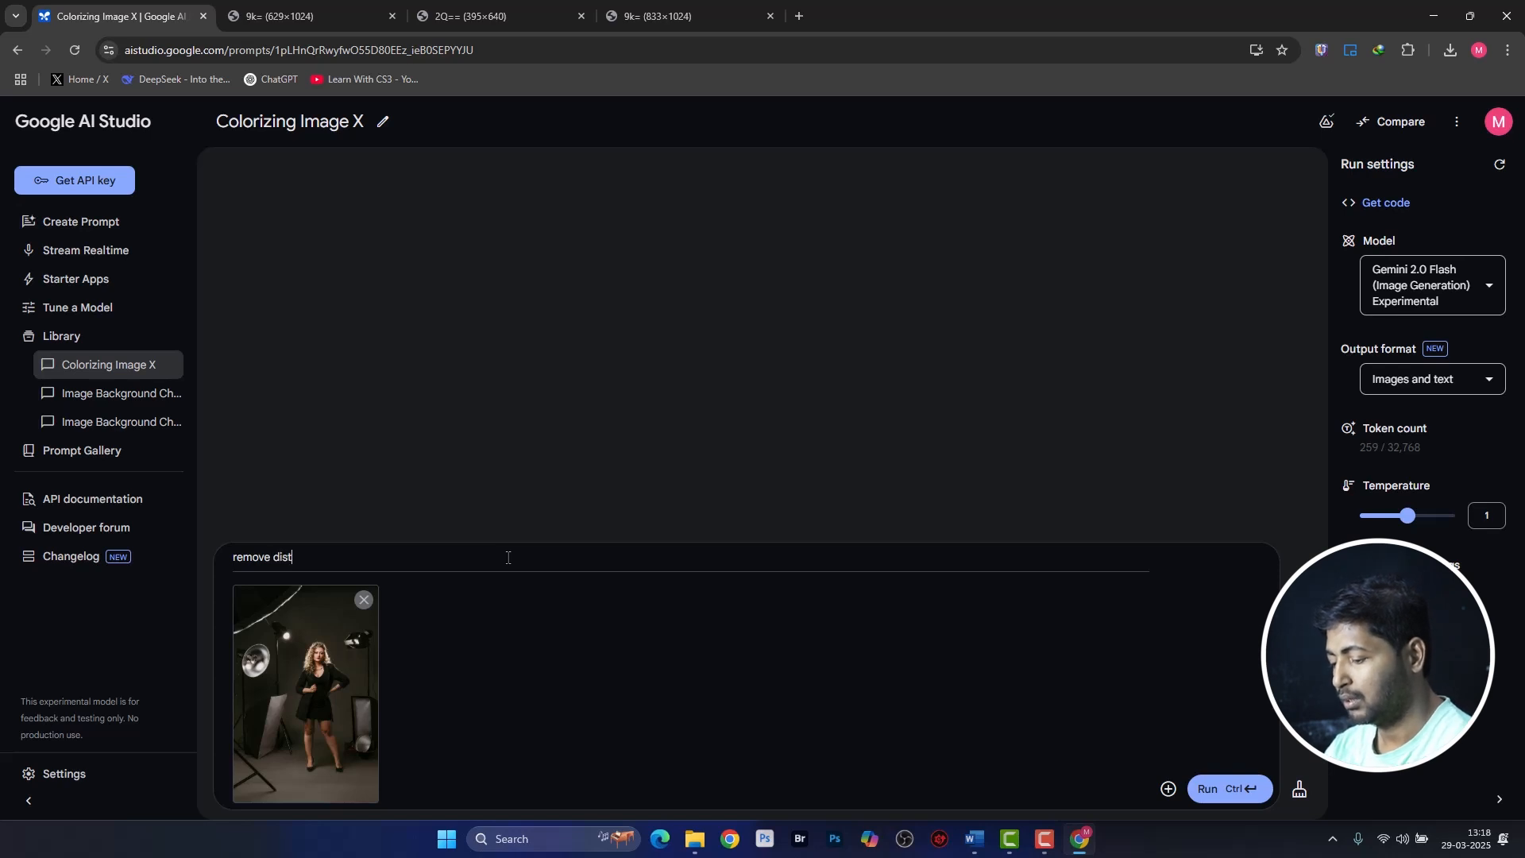
type("rac")
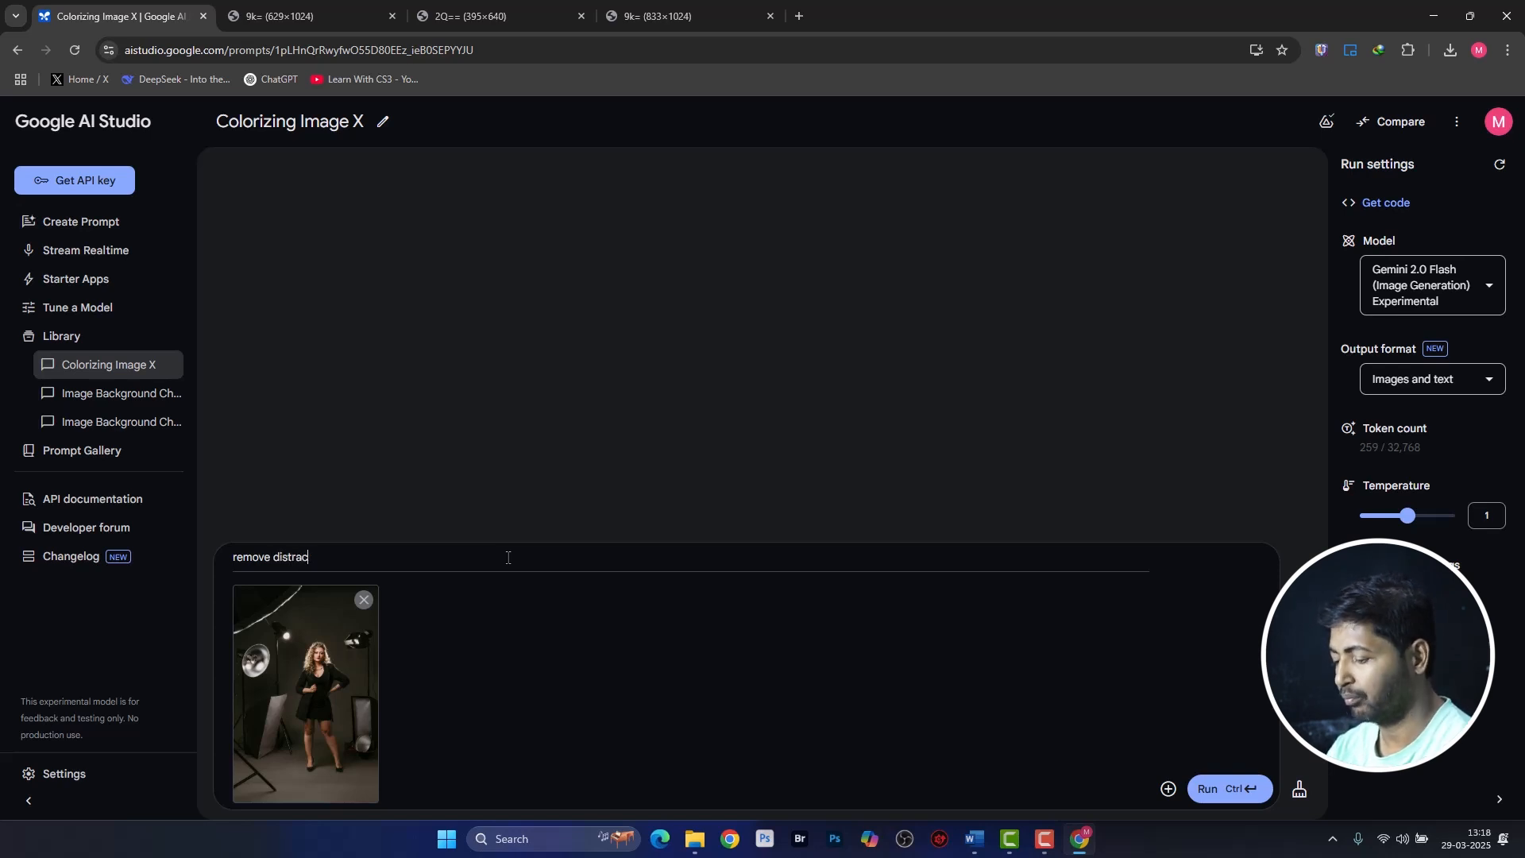
type("tions")
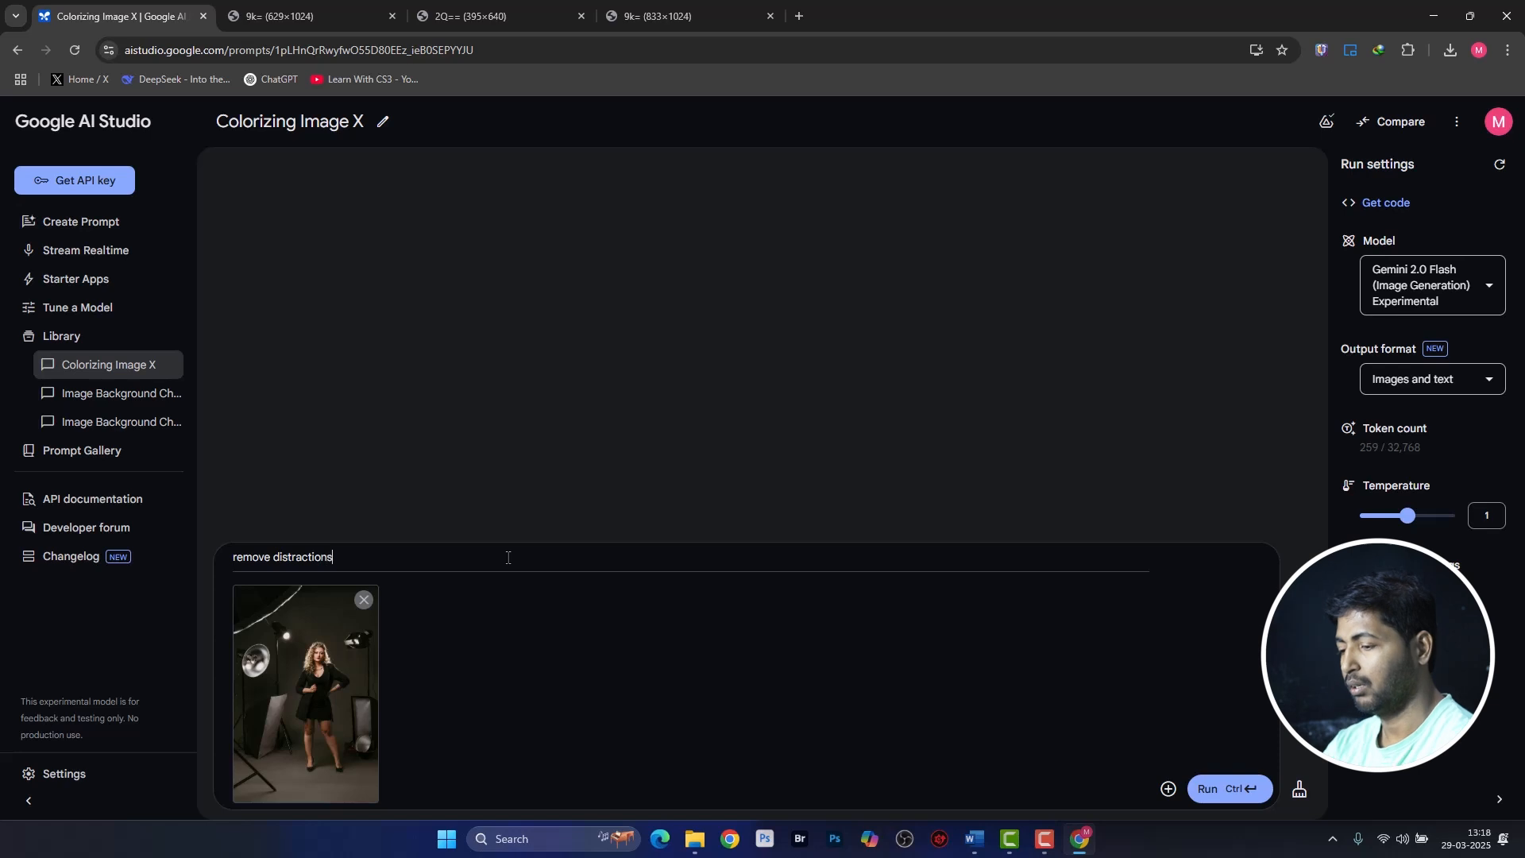
left_click(1252, 789)
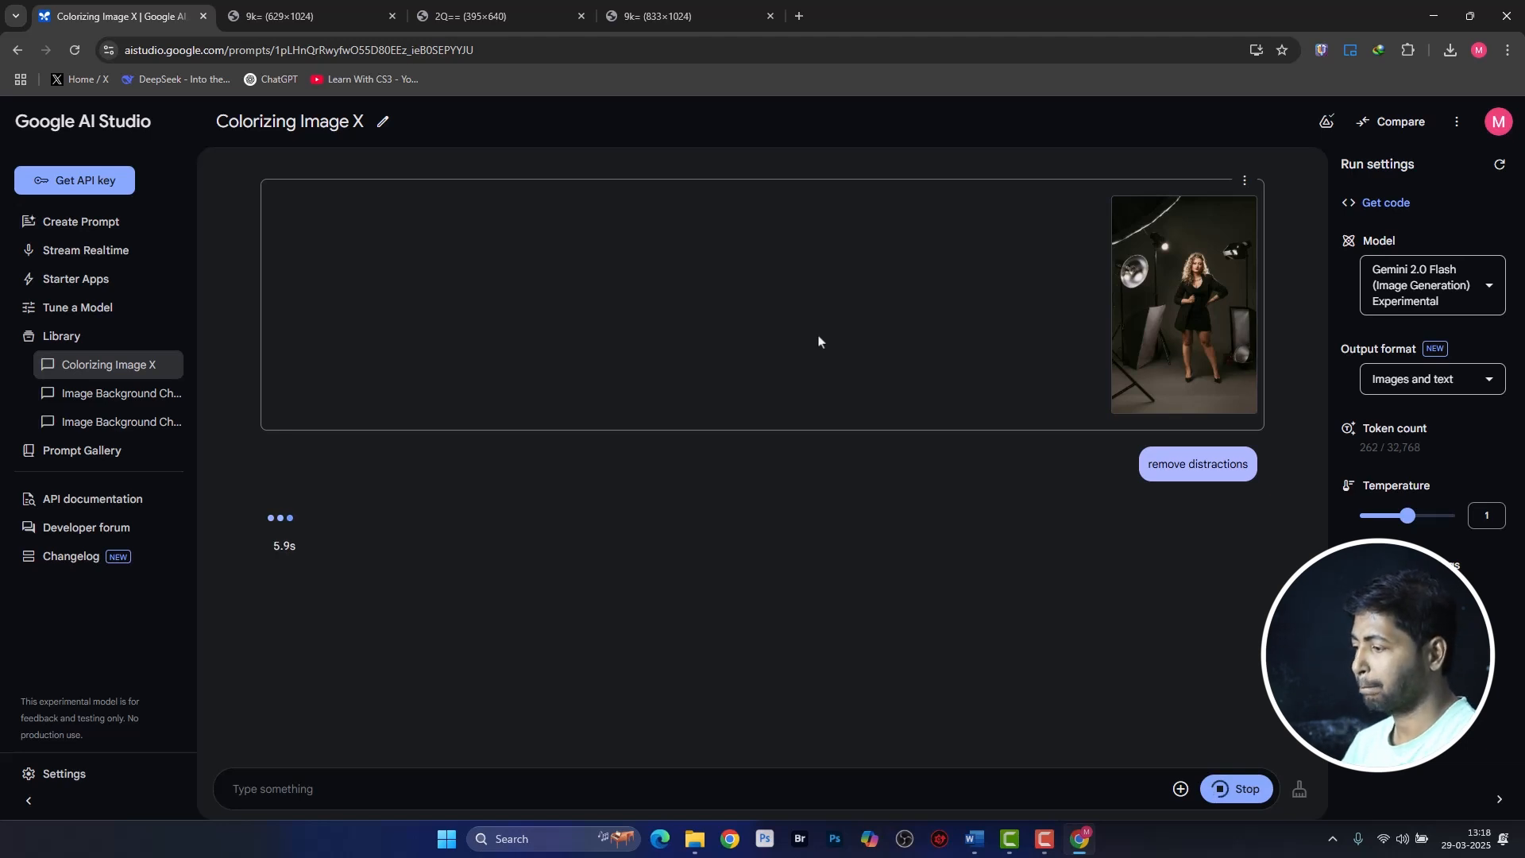
Preview the generated studio photo enlarged, inspect its background from top to bottom, and close the preview.
left_click(354, 597)
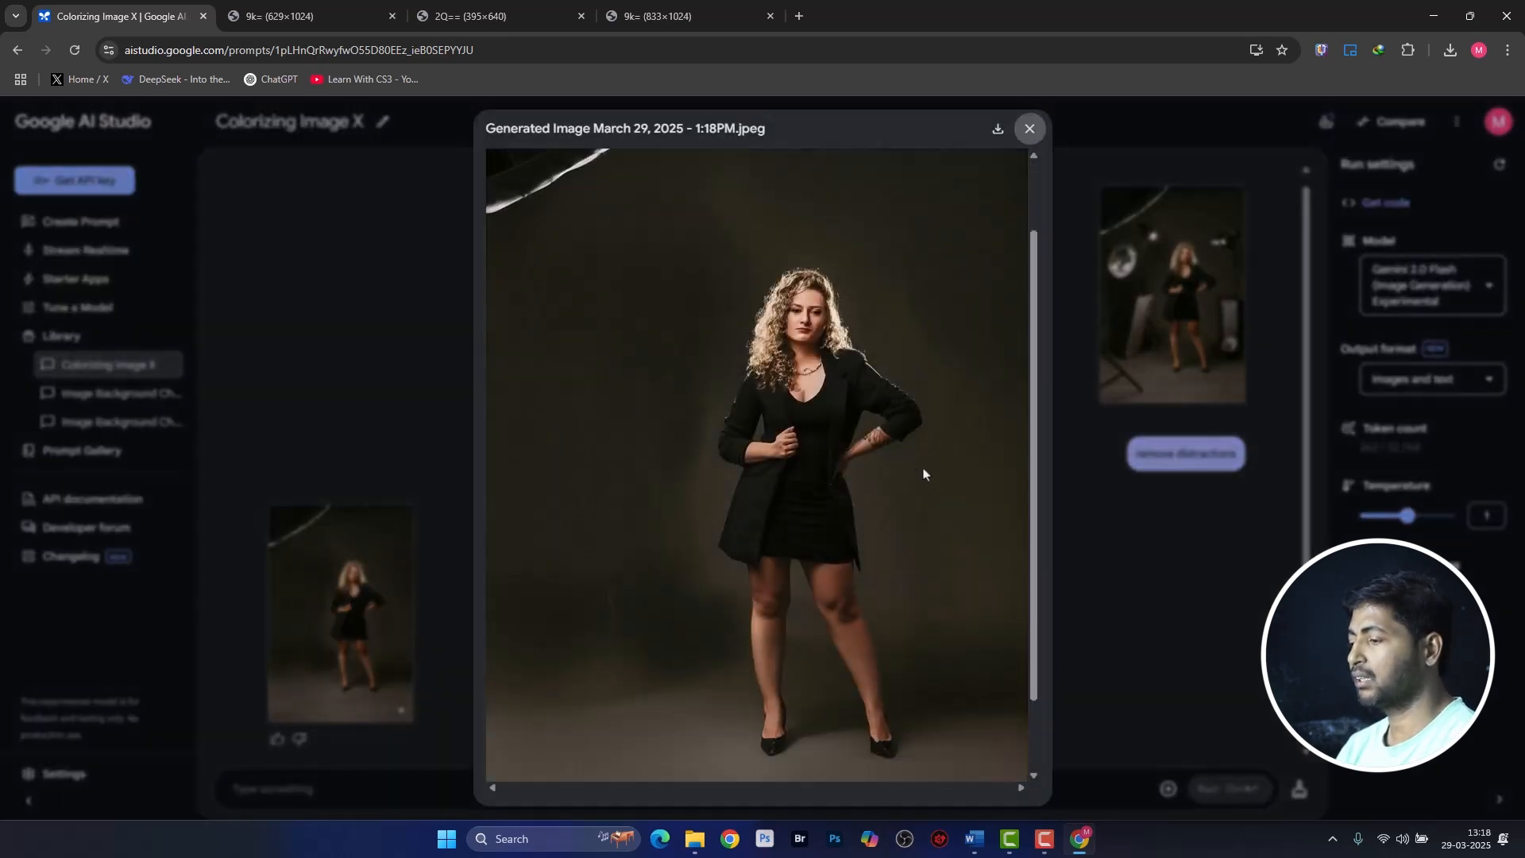
scroll(934, 536, "down", 1)
scroll(934, 536, "up", 2)
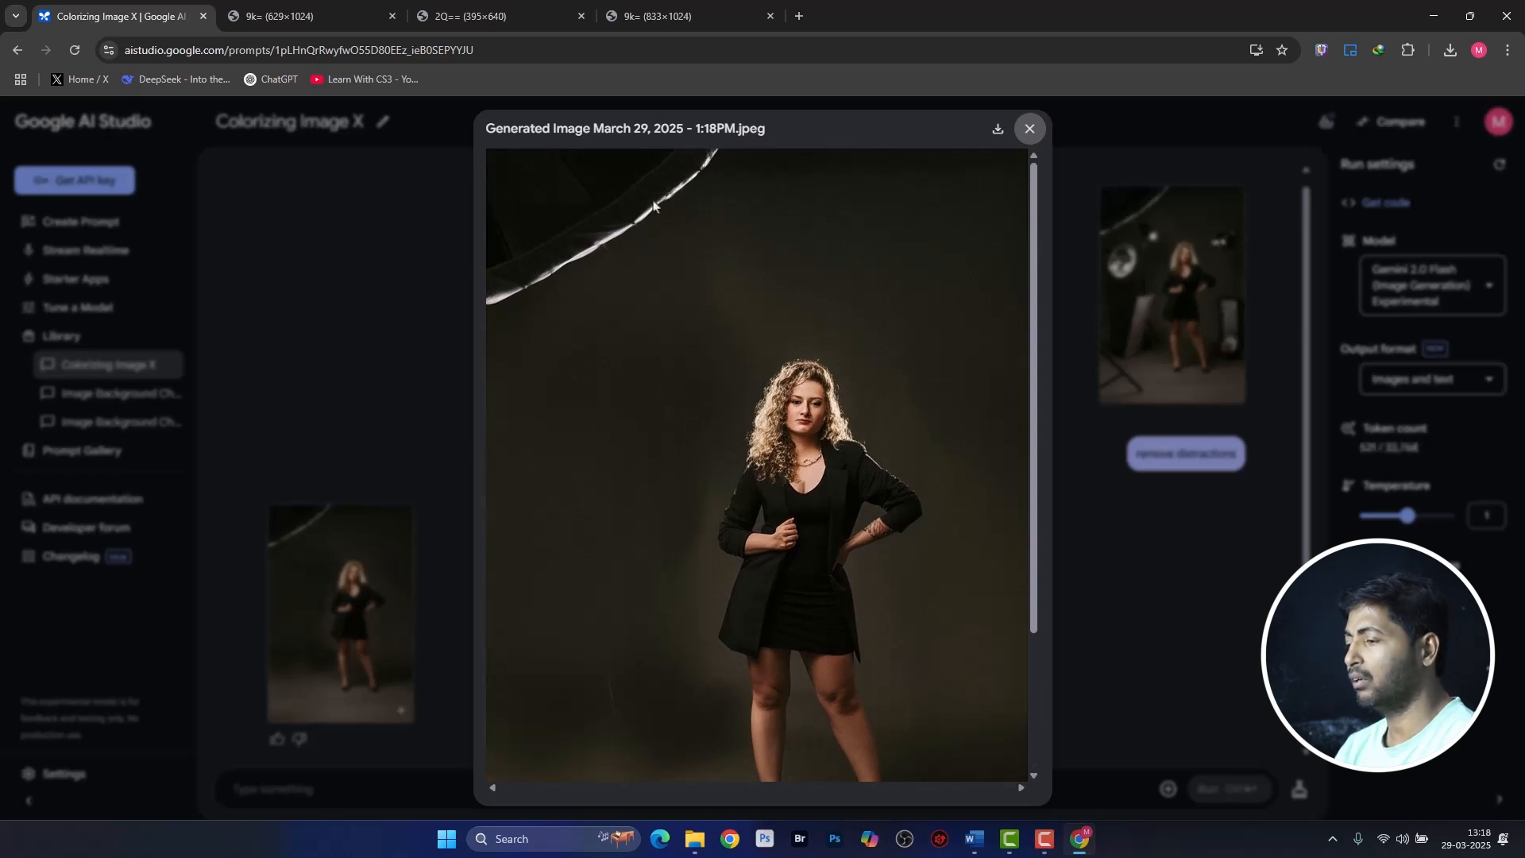
left_click(1030, 129)
Open the cleaned-up studio photo in a new browser tab.
right_click(329, 579)
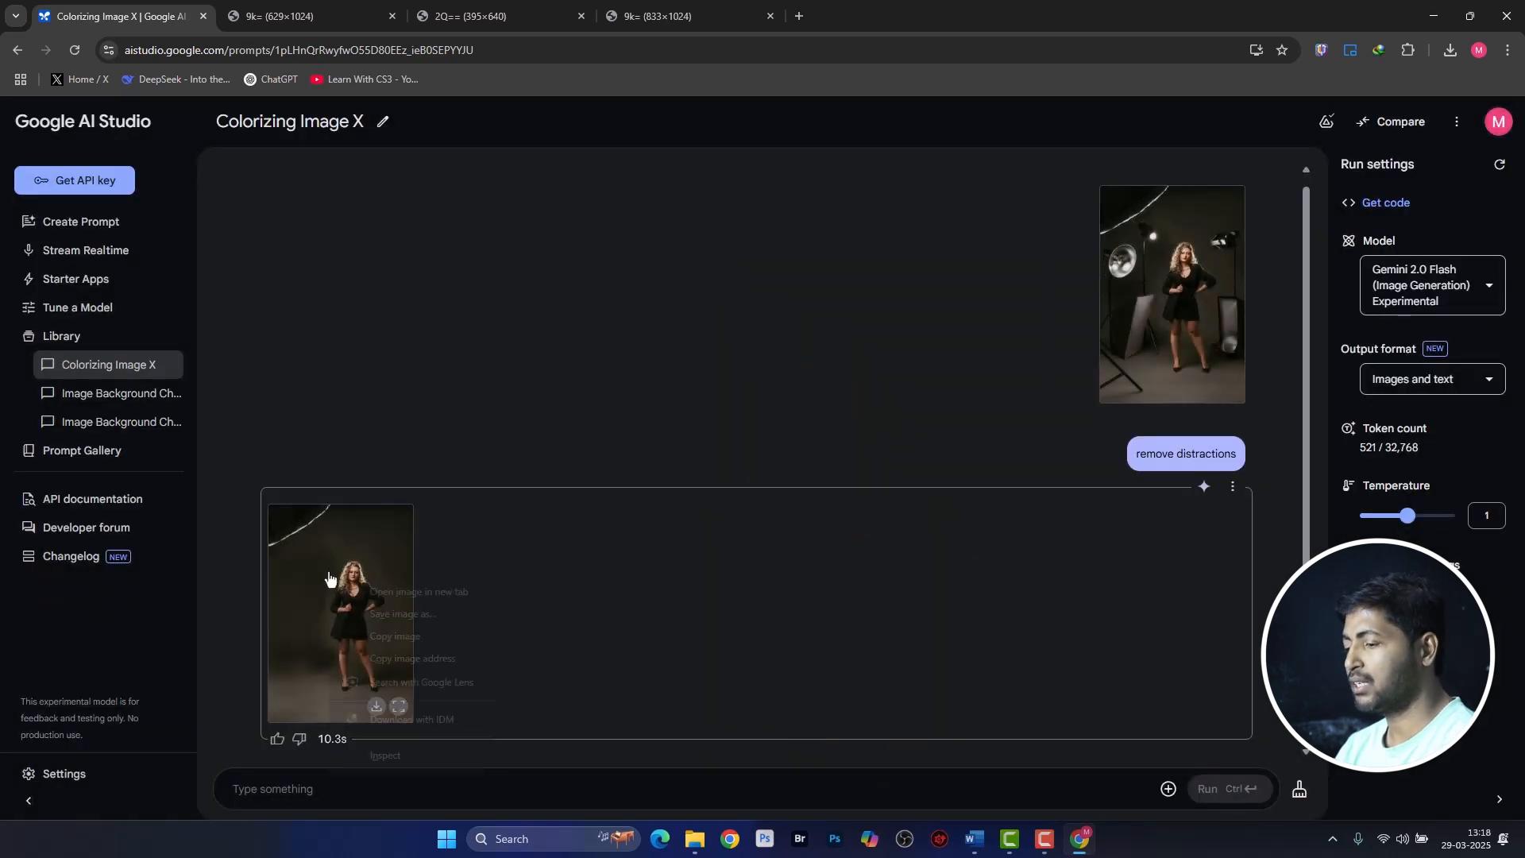
left_click(381, 593)
left_click(842, 15)
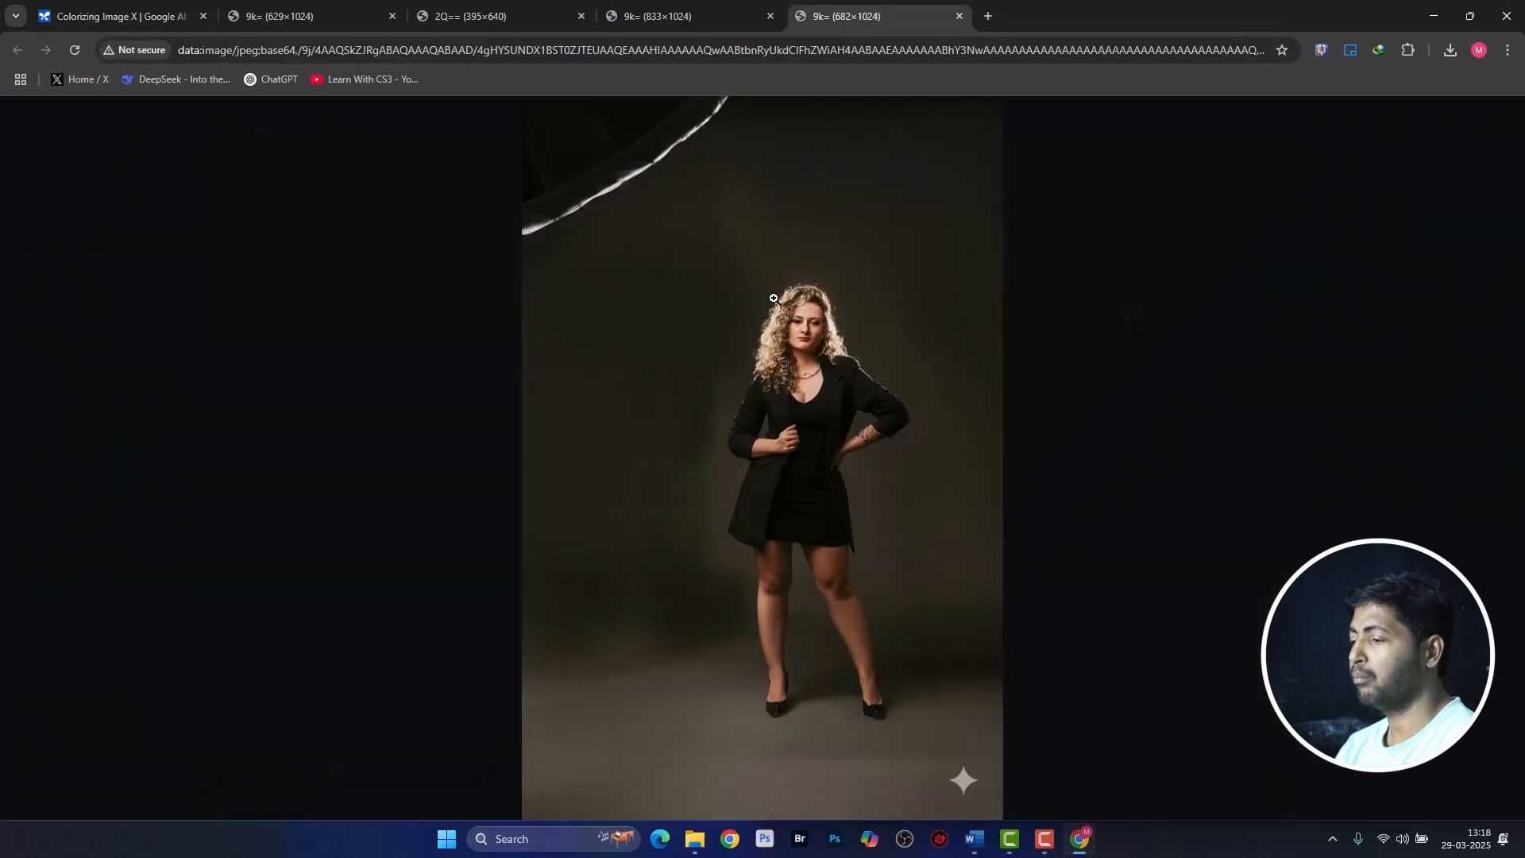
Save the cleaned-up studio photo as download.jpg in the complete images folder.
right_click(767, 294)
left_click(715, 293)
right_click(715, 296)
left_click(758, 337)
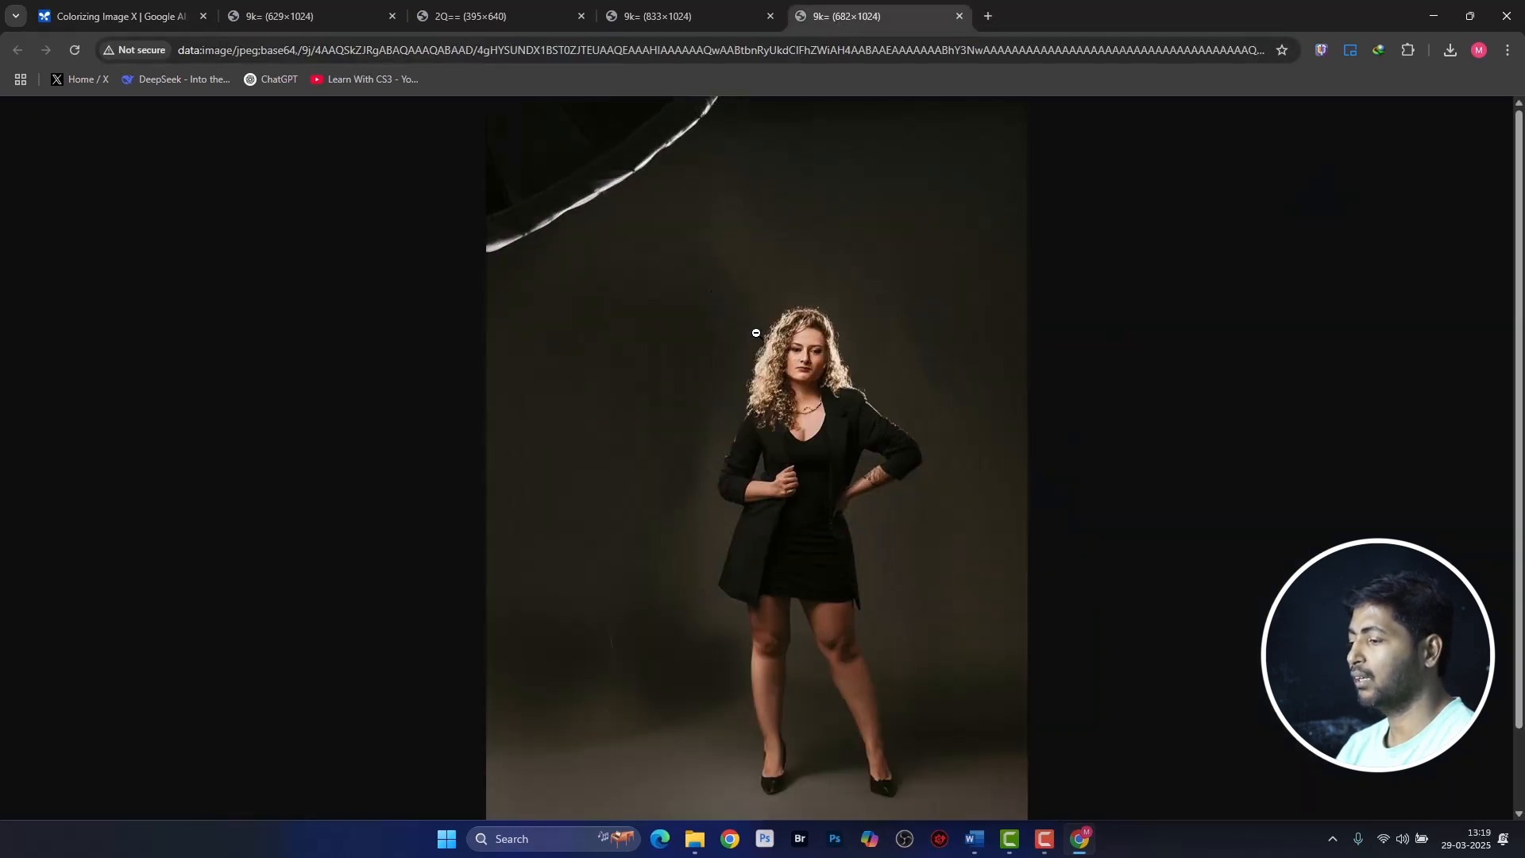
left_click(1081, 618)
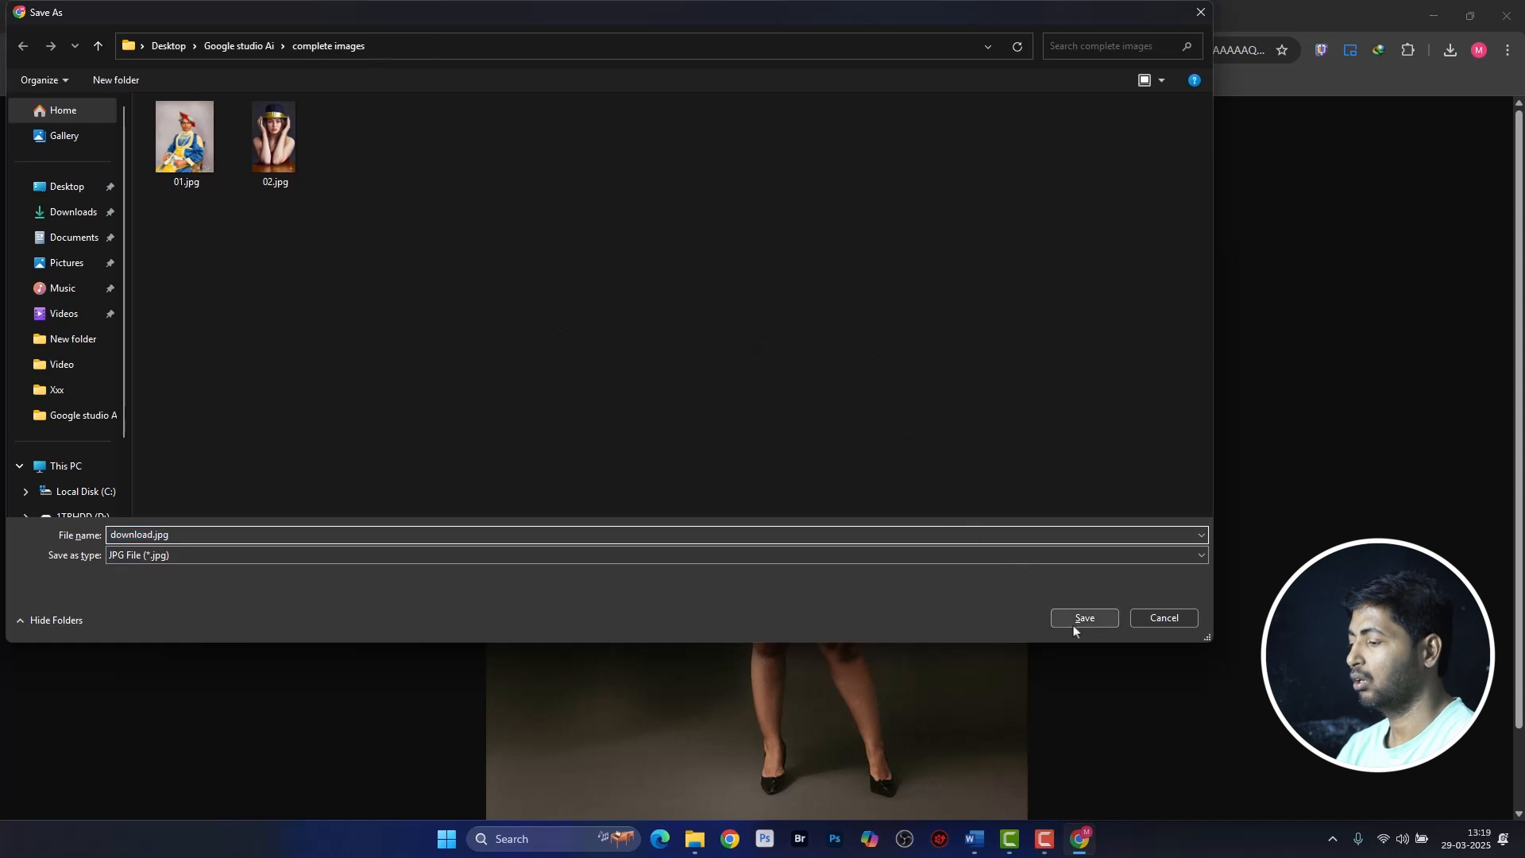
Return to the Colorizing Image X chat and upload download.jpg from the complete images folder.
left_click(143, 16)
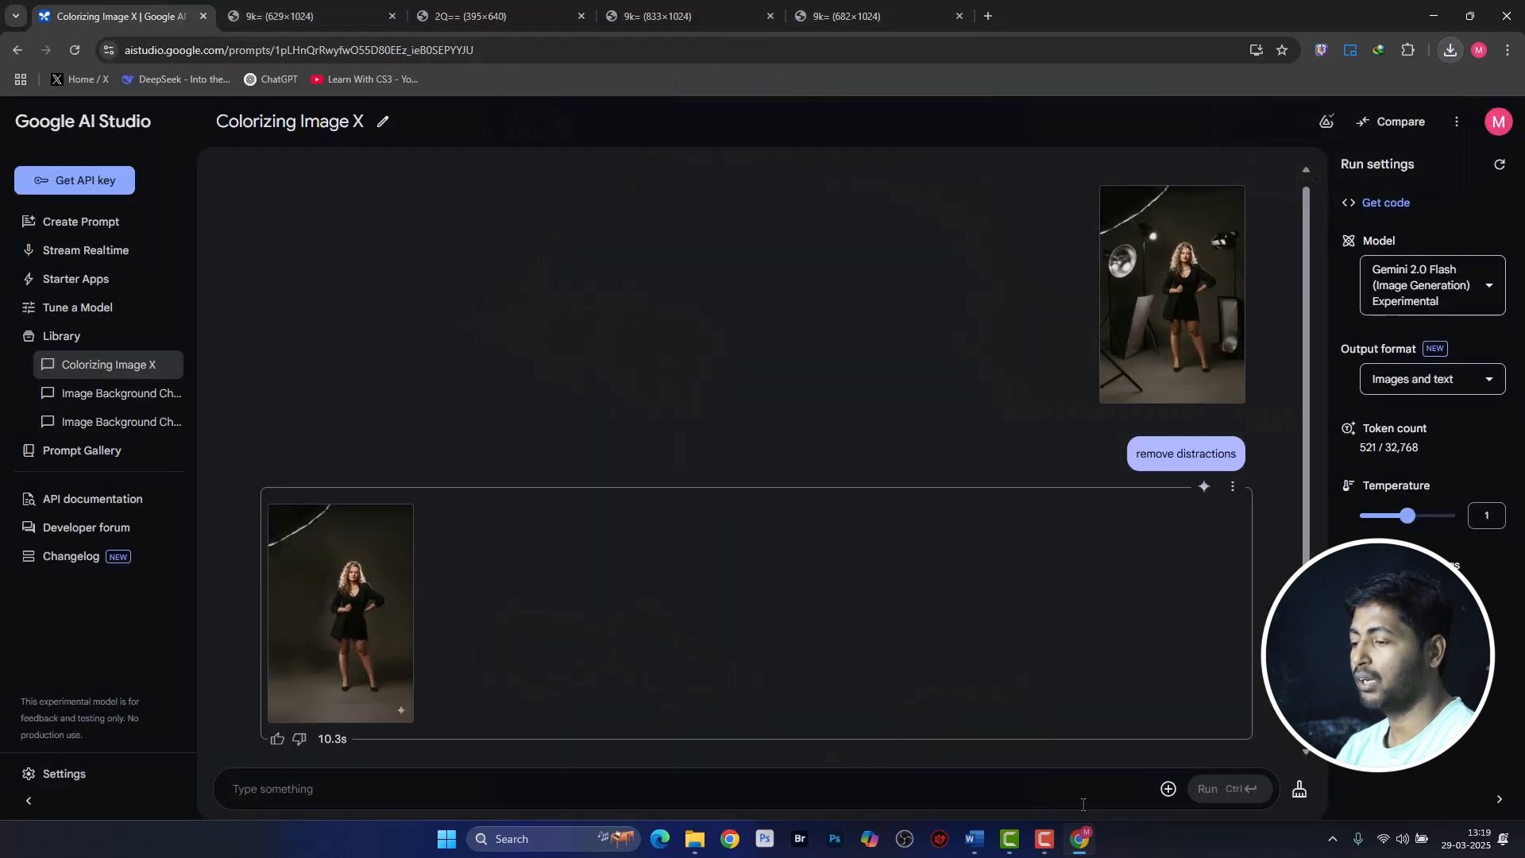
left_click(1169, 789)
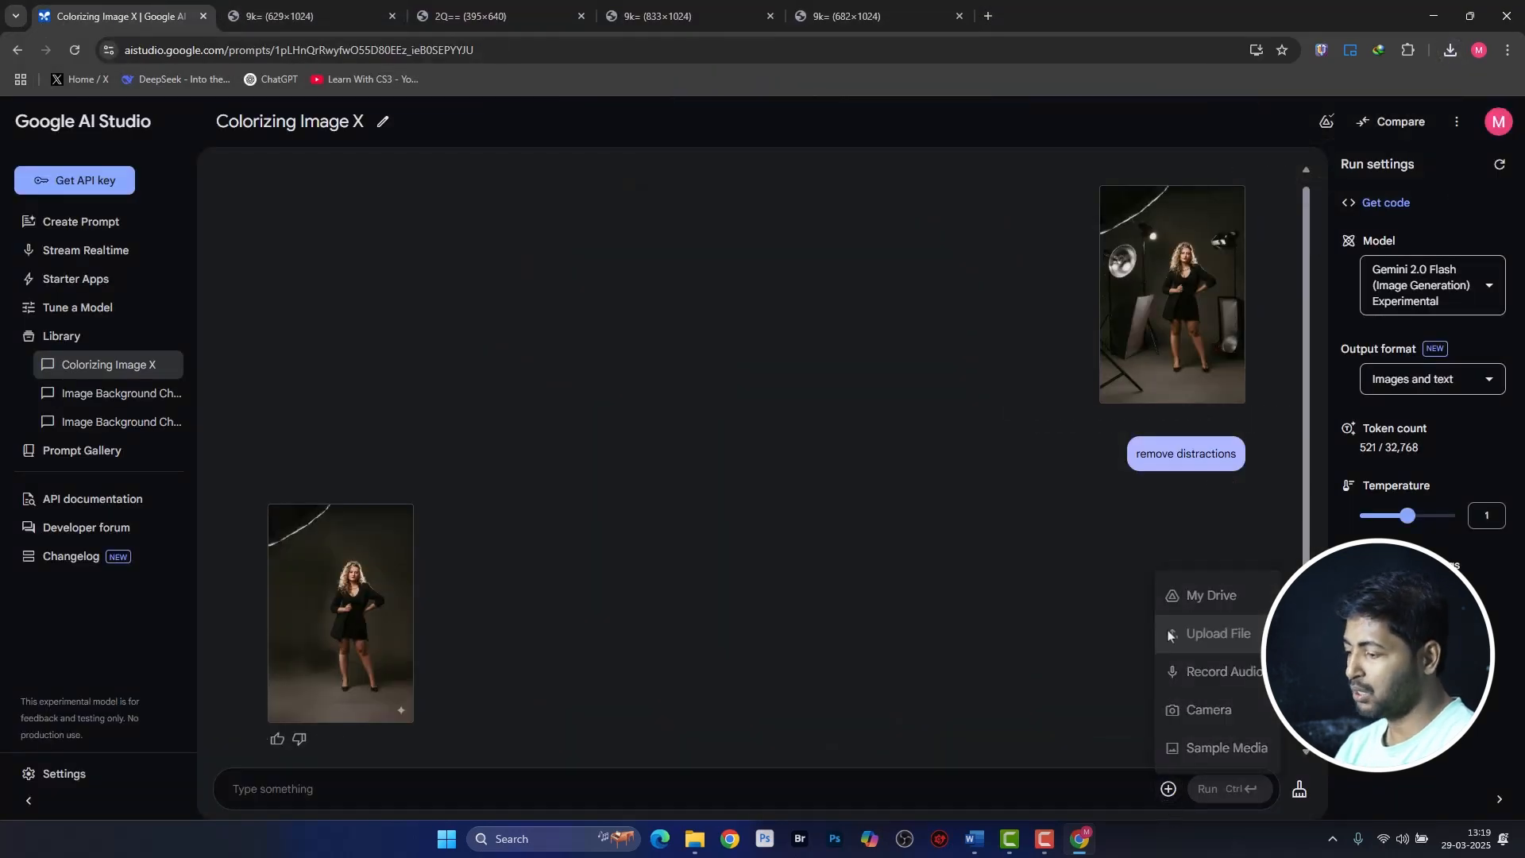
left_click(1195, 630)
double_click(283, 258)
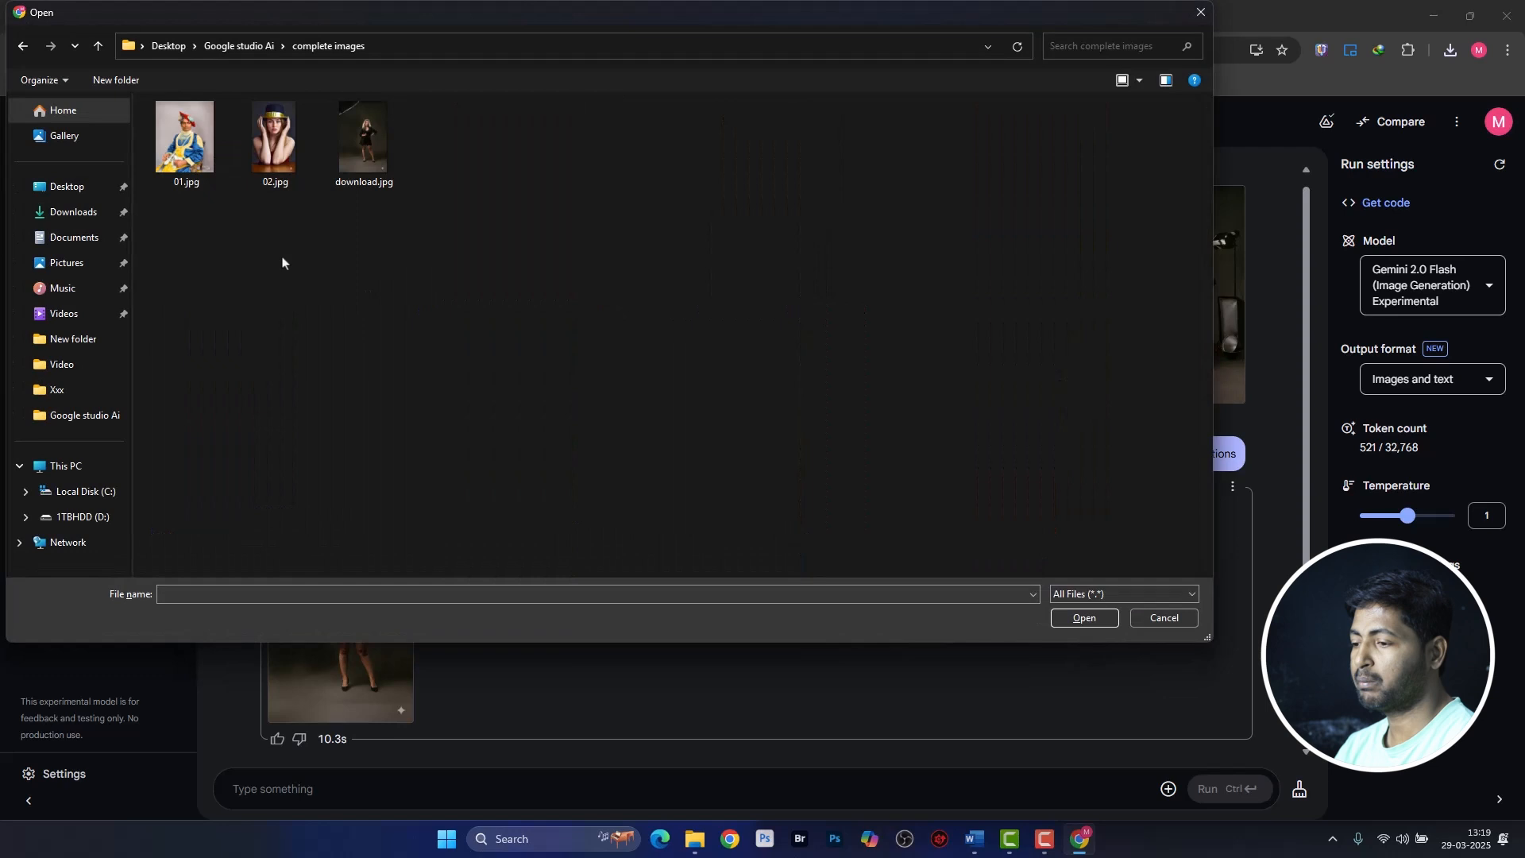
double_click(356, 157)
Enter the prompt "remove studio umbrella" for the uploaded photo and run it.
left_click(397, 558)
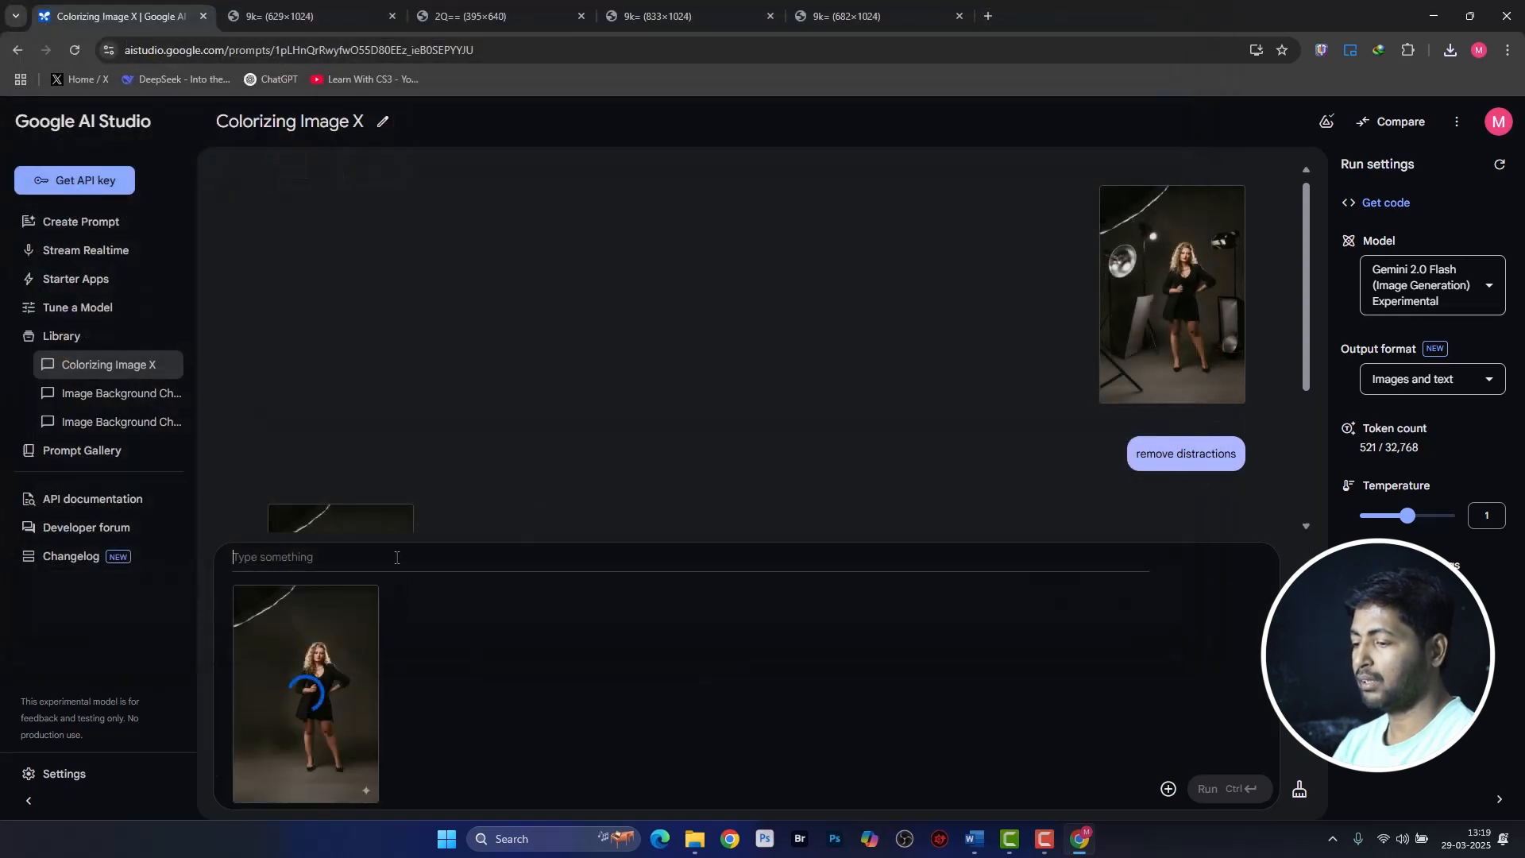
type("rem")
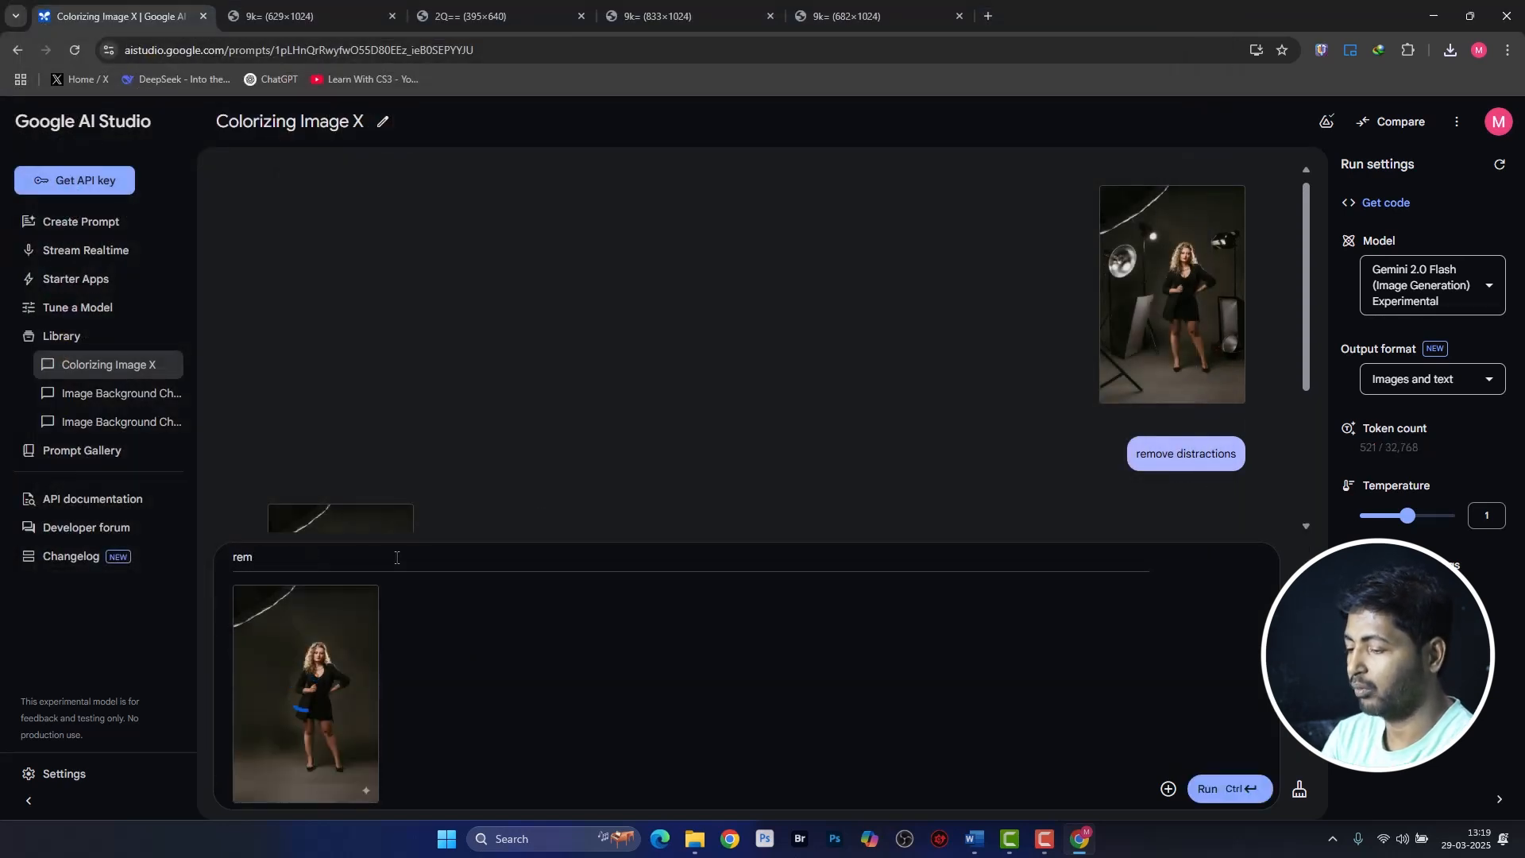
type("ove")
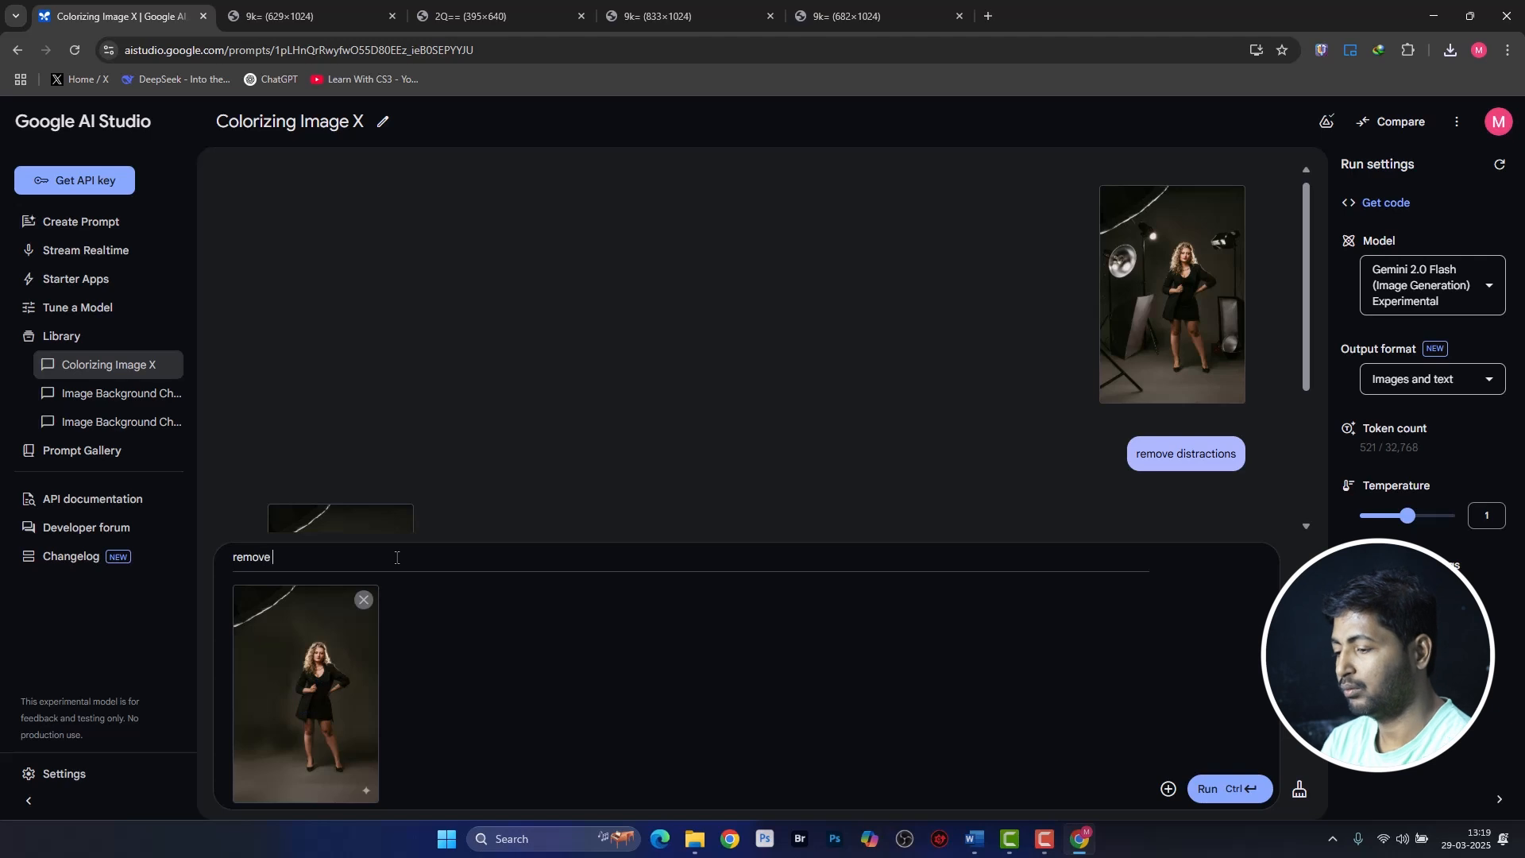
type(" stu")
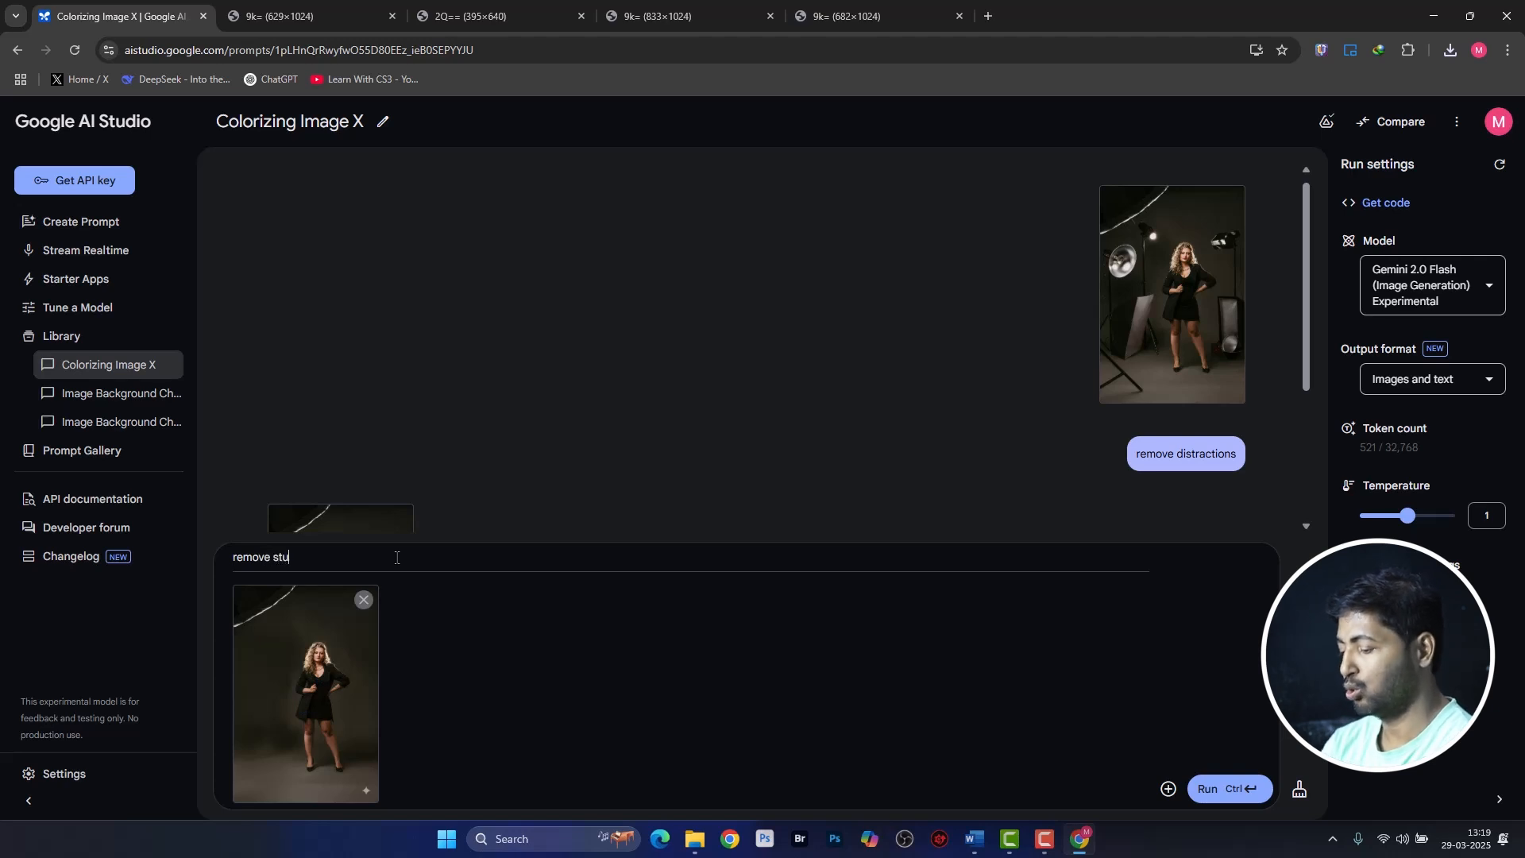
type("dio")
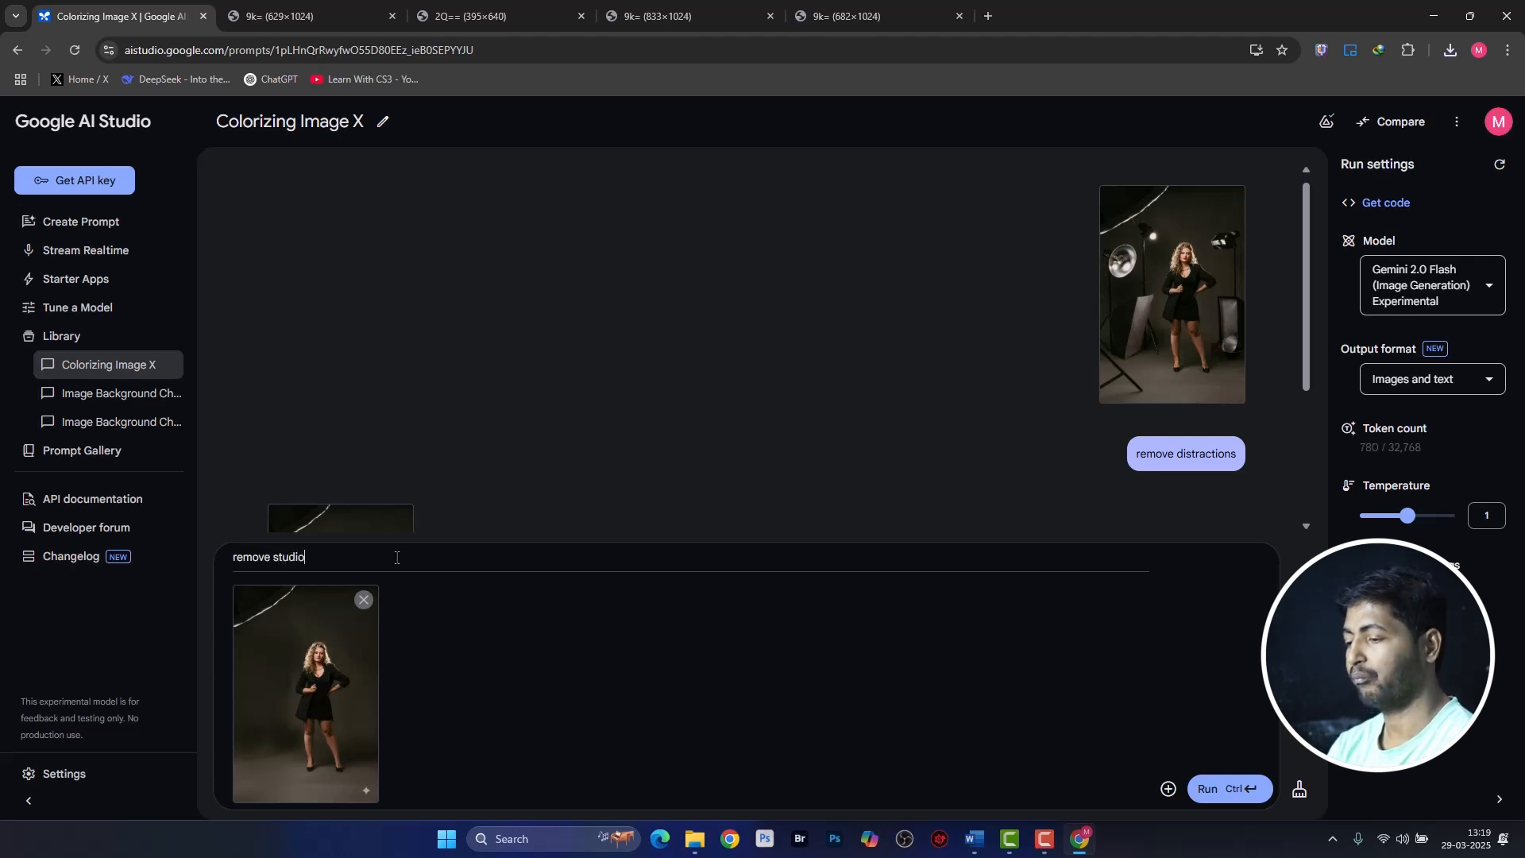
type(" umbrella")
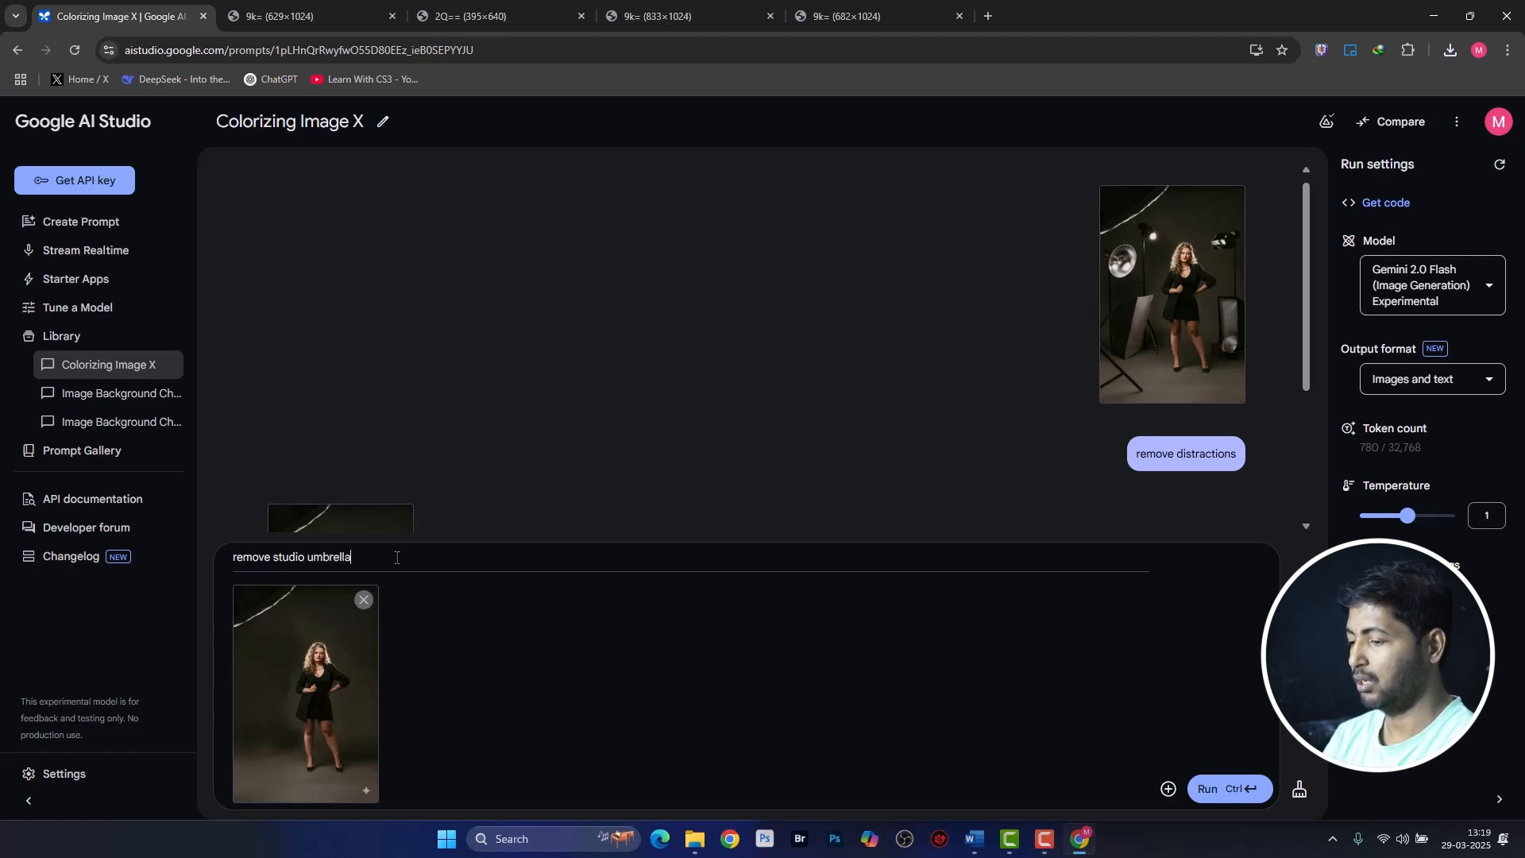
left_click(1239, 794)
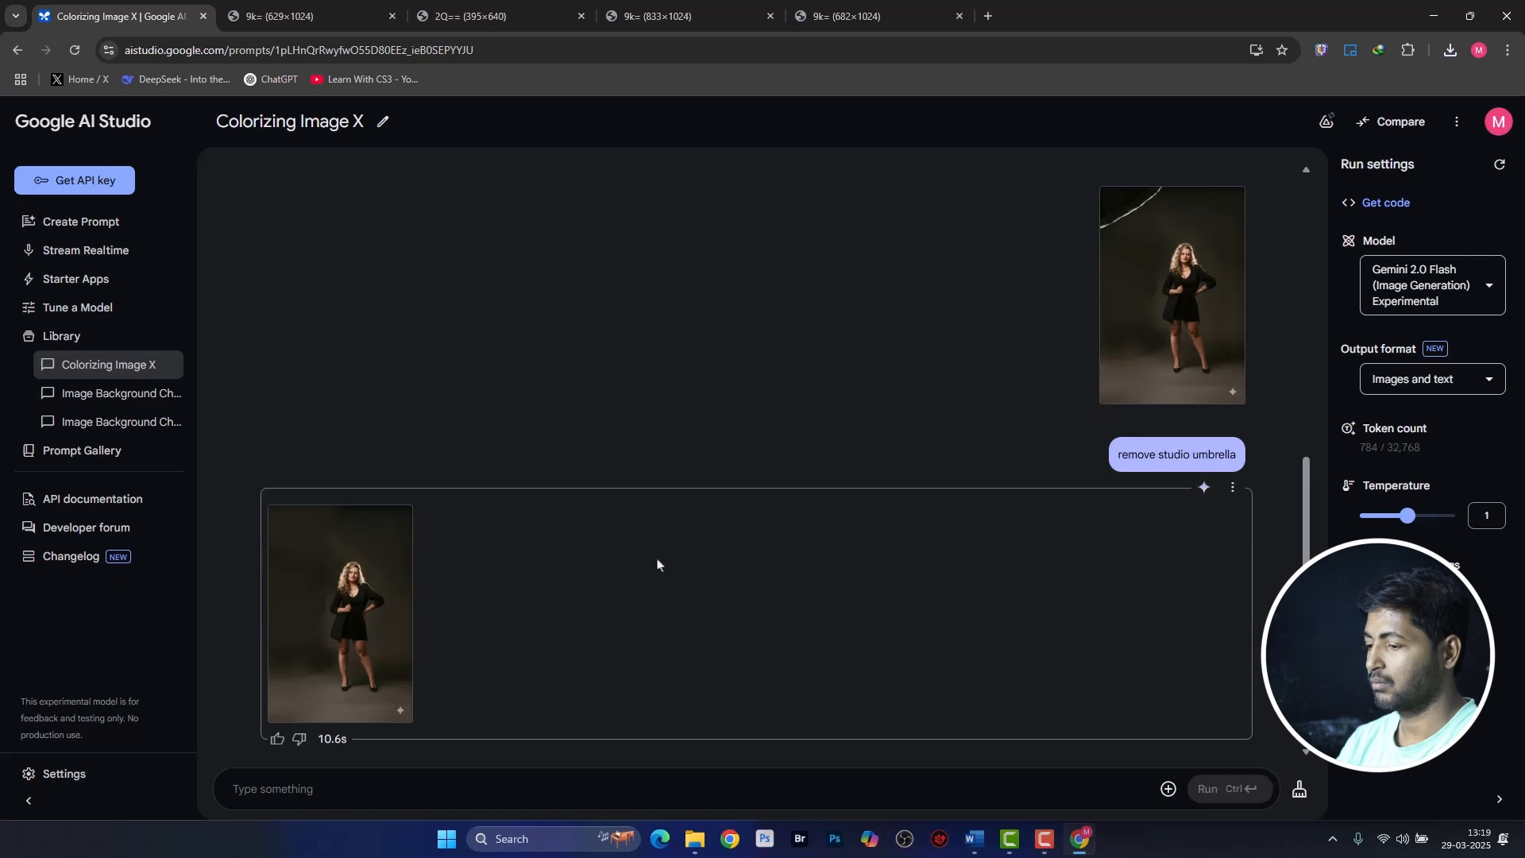
Preview the photo generated by the umbrella prompt and open it in a new browser tab.
left_click(388, 603)
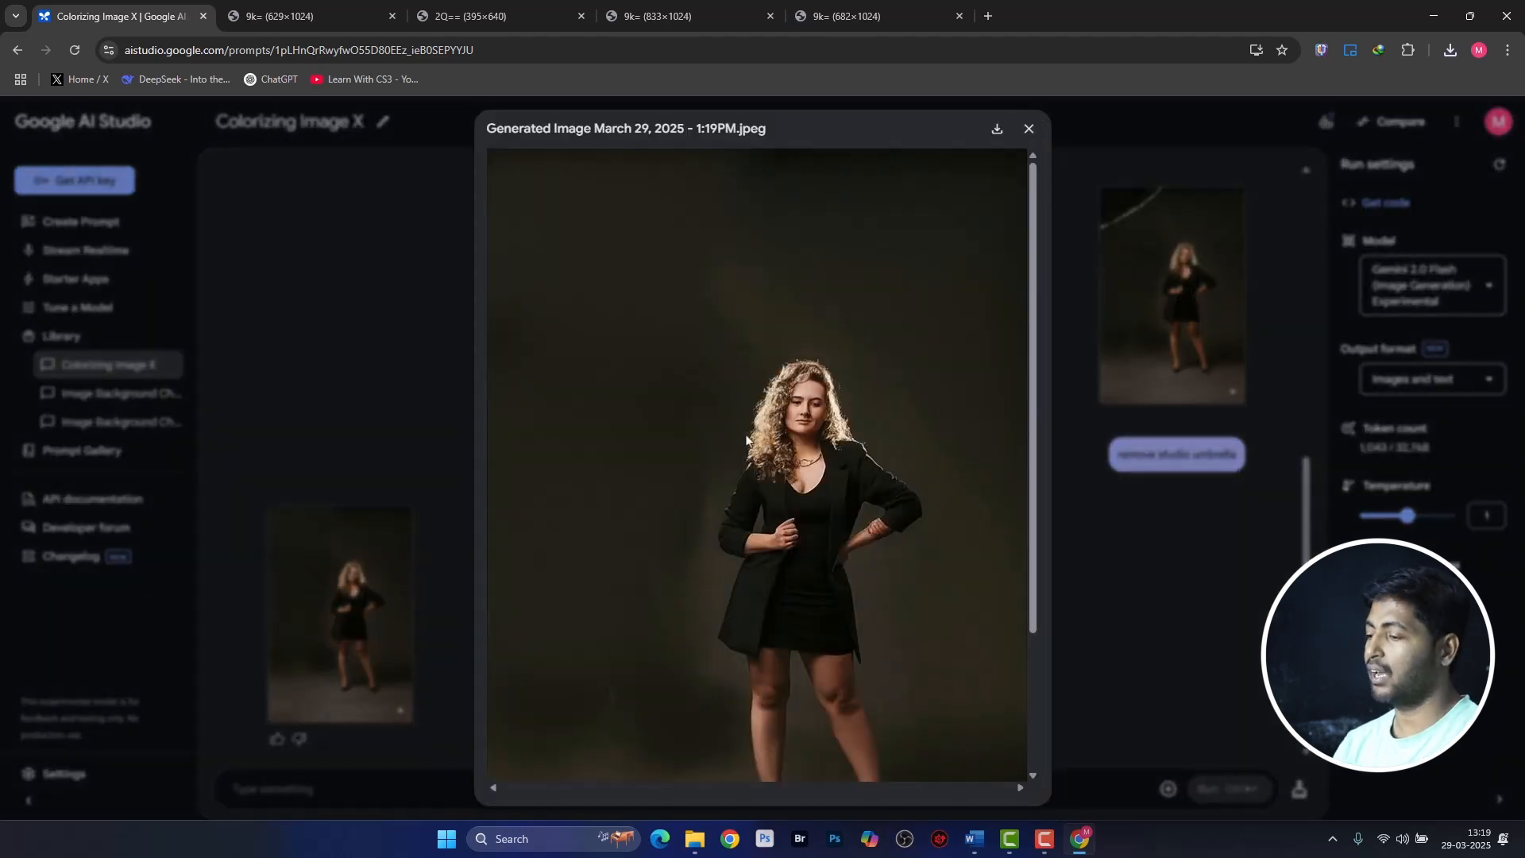
right_click(746, 438)
left_click(786, 453)
left_click(1058, 12)
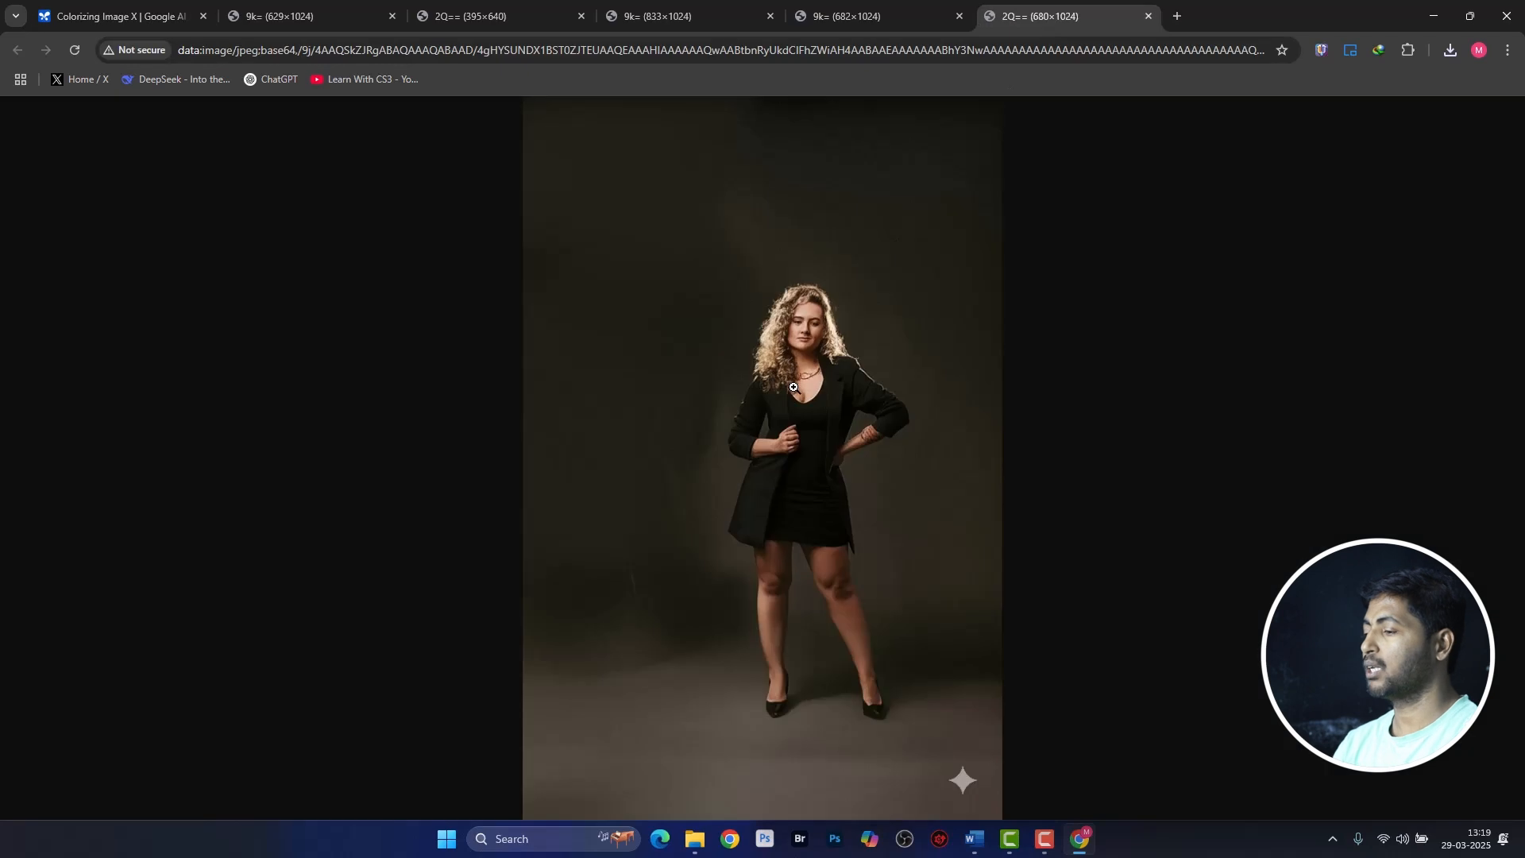
Save the umbrella-free studio photo as download (1).jpg in the complete images folder.
left_click(795, 388)
right_click(792, 366)
left_click(819, 435)
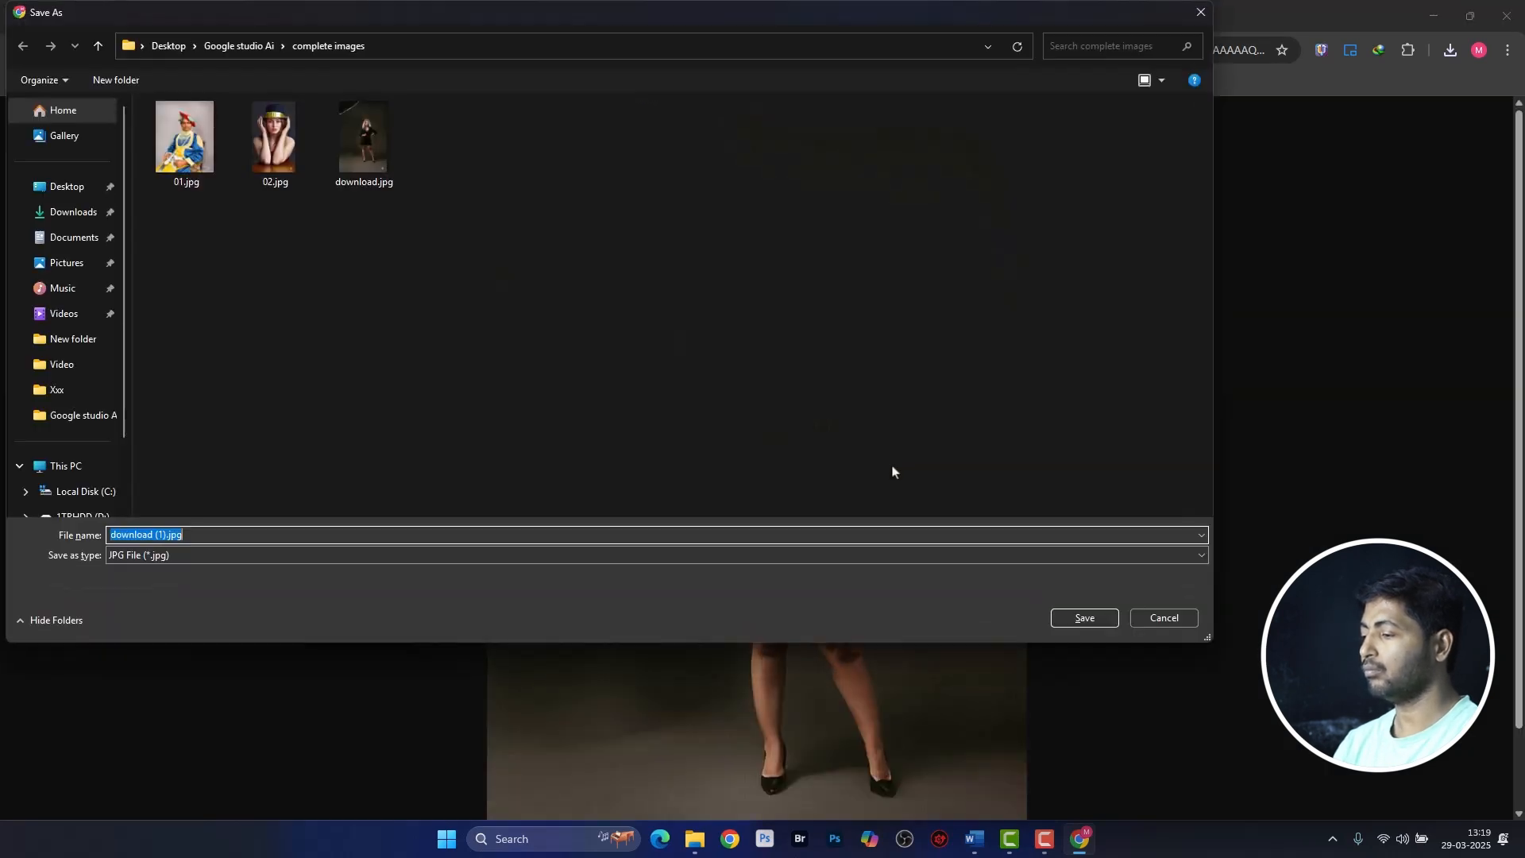
key("Return")
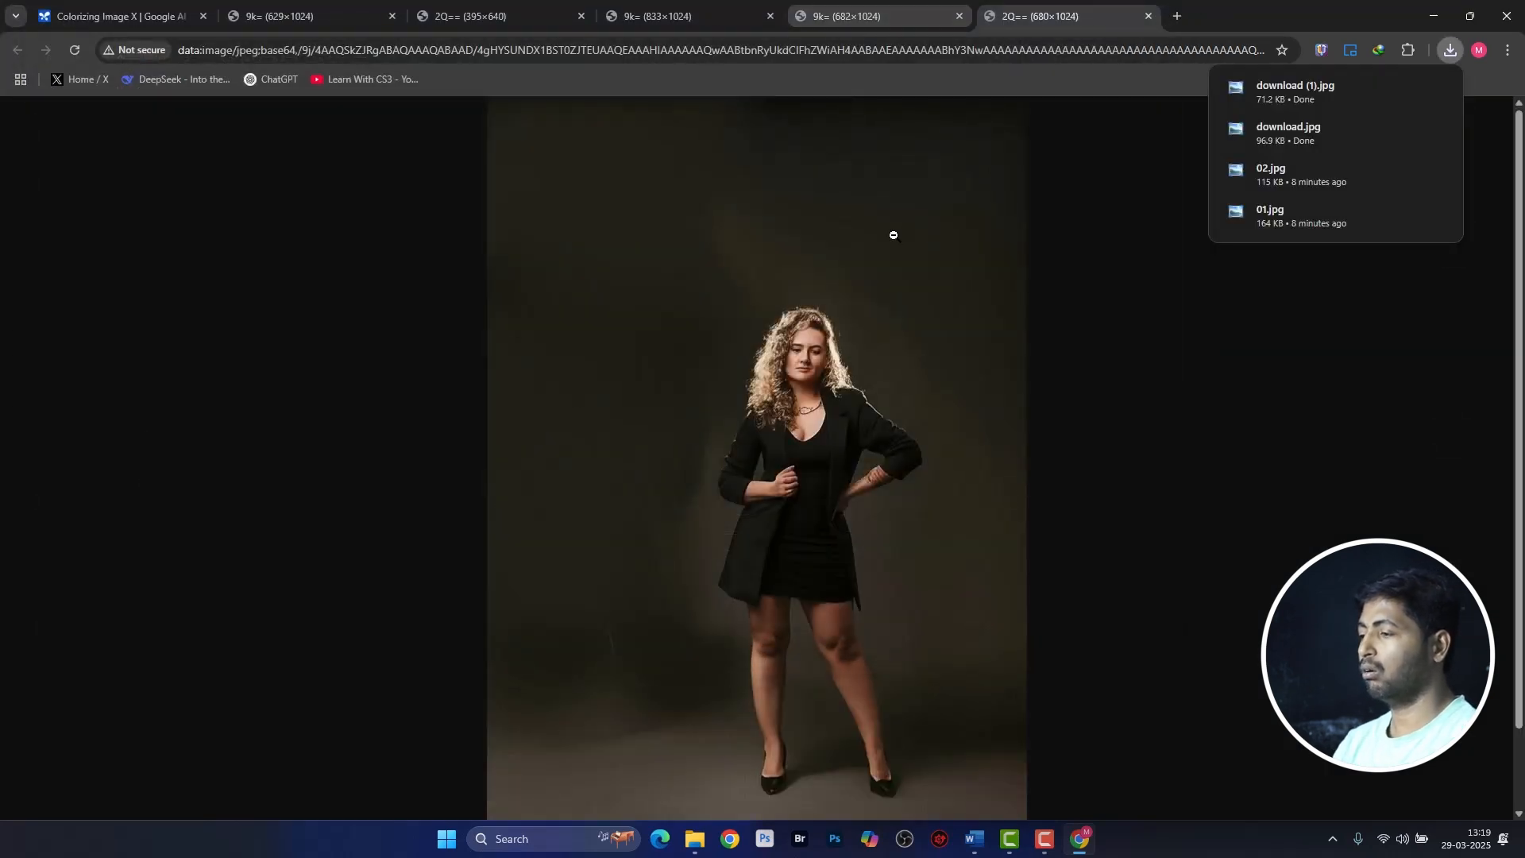
Compare the umbrella-free photo with the earlier cleaned-up version open in the neighbouring browser tab.
left_click(803, 362)
left_click(803, 360)
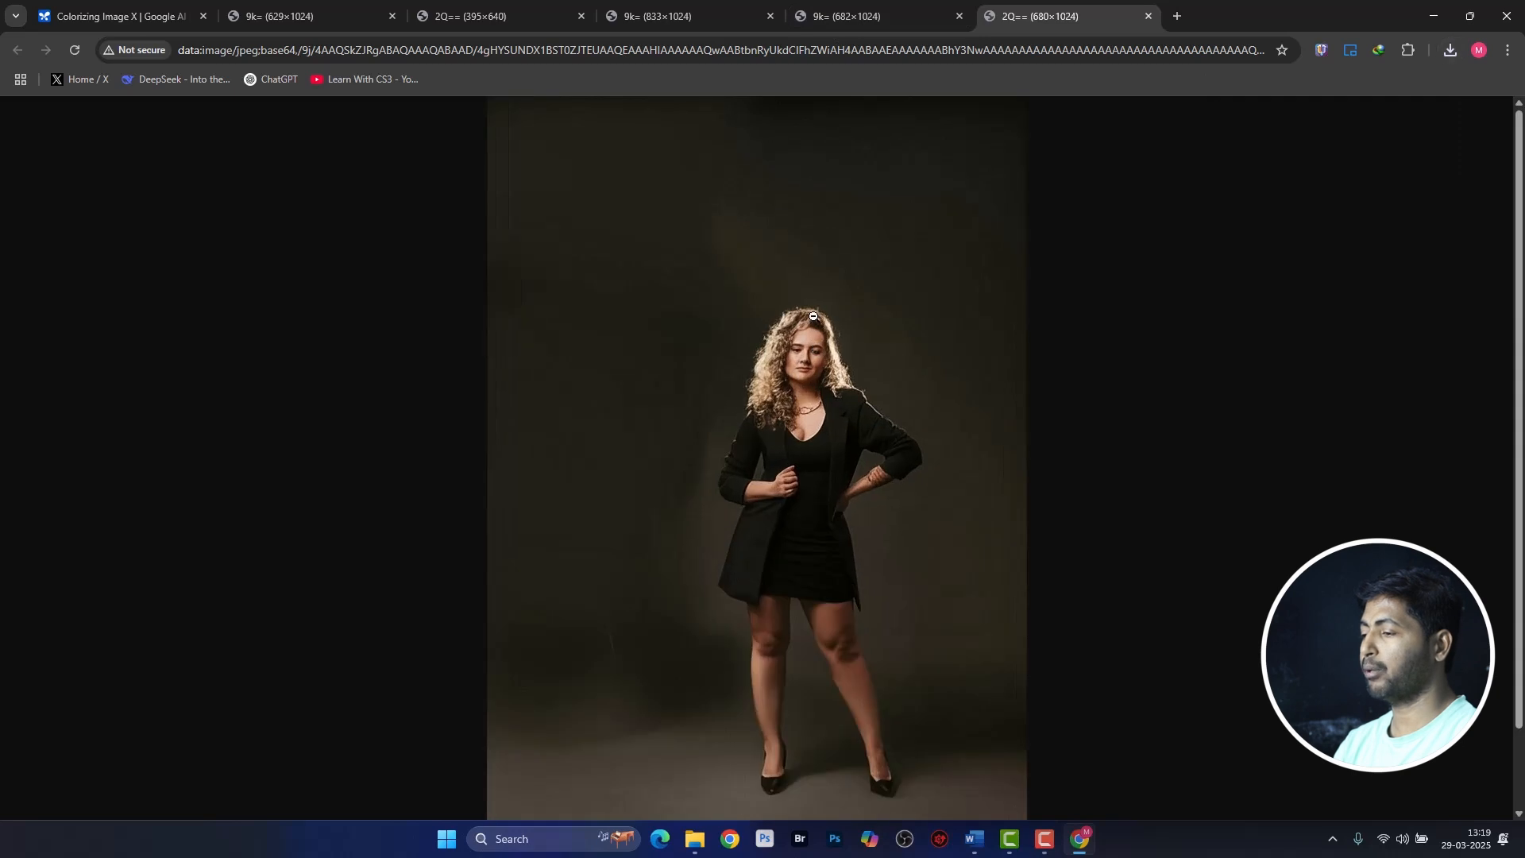
left_click(838, 16)
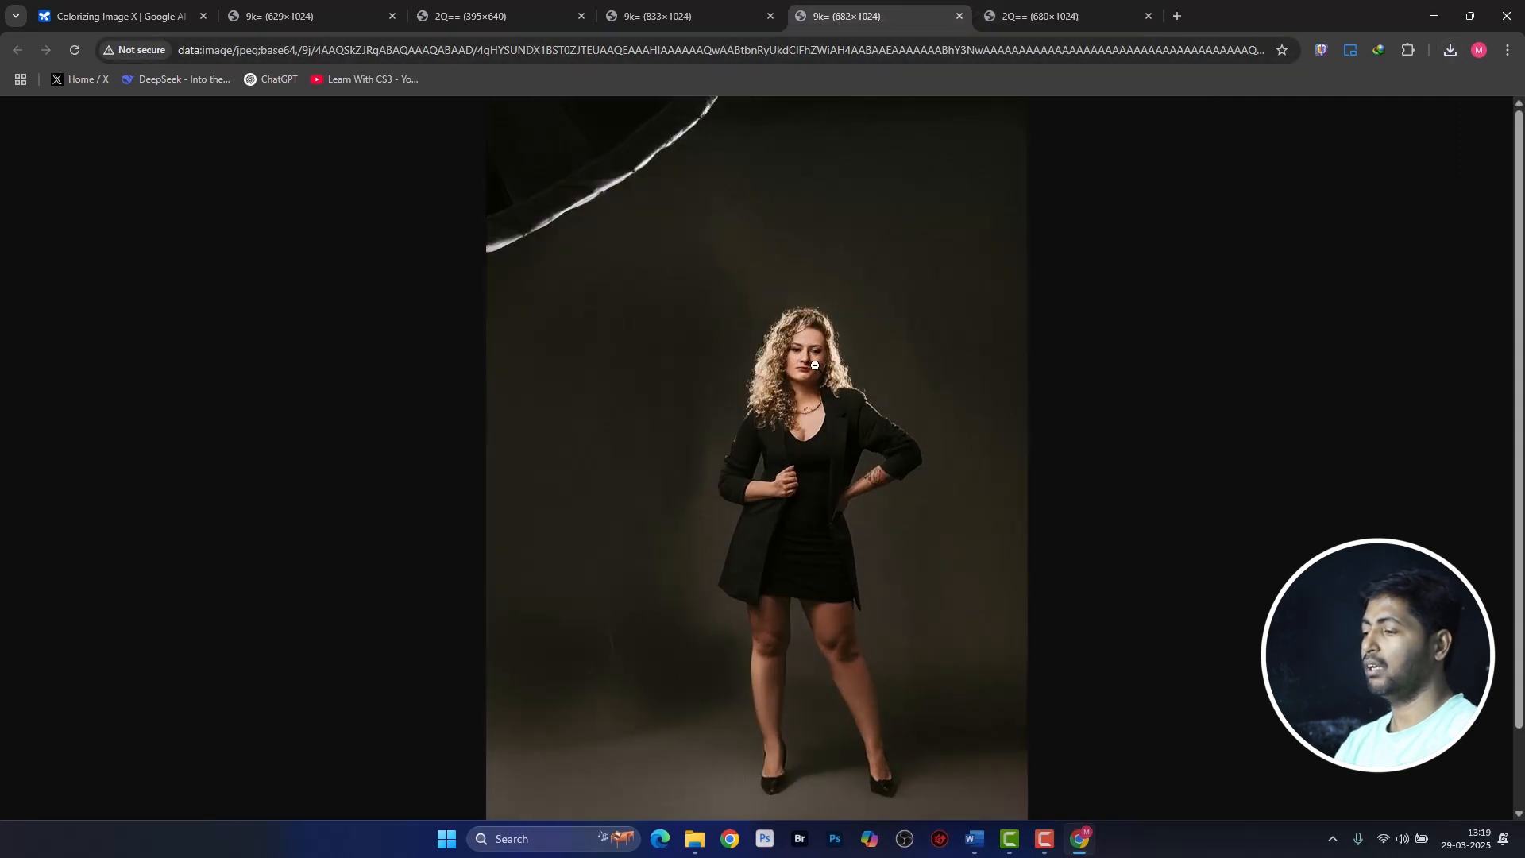
left_click(1040, 16)
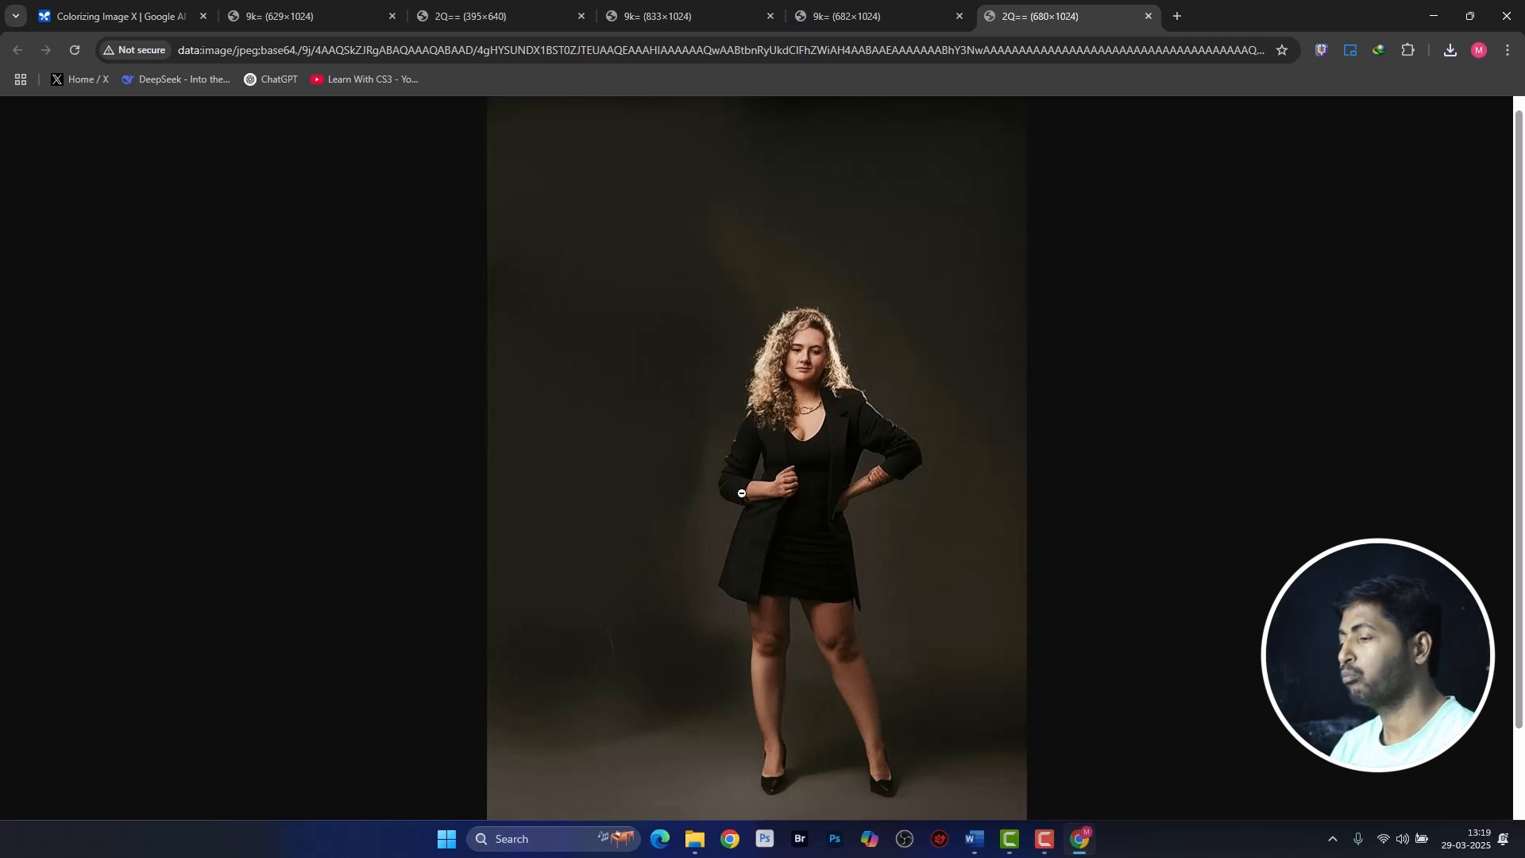
Return to the chat, close the image preview, and upload download (1).jpg from the complete images folder.
left_click(120, 18)
left_click(1027, 129)
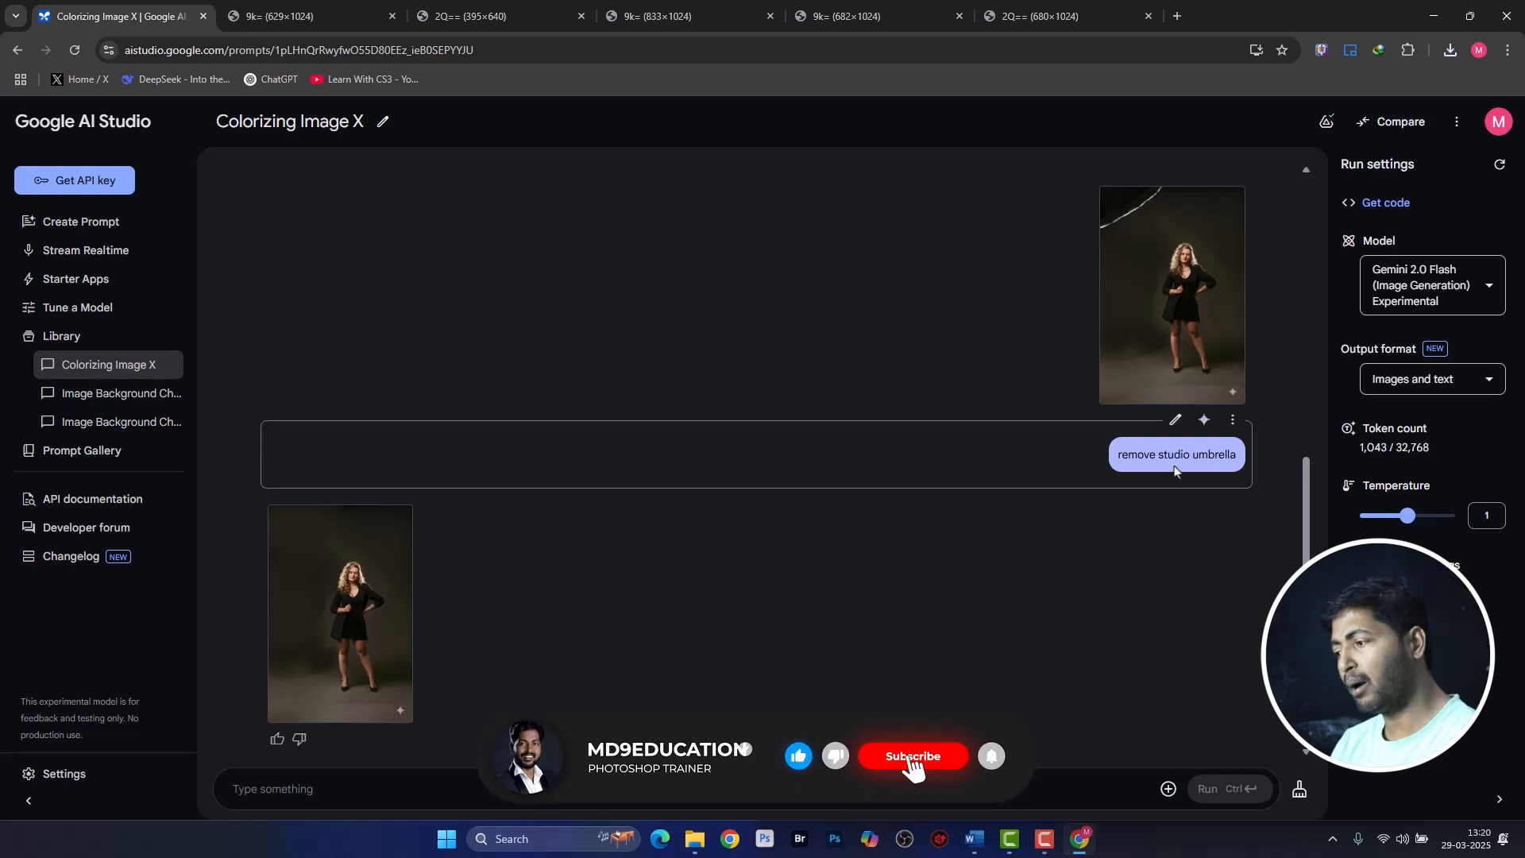
left_click(1167, 789)
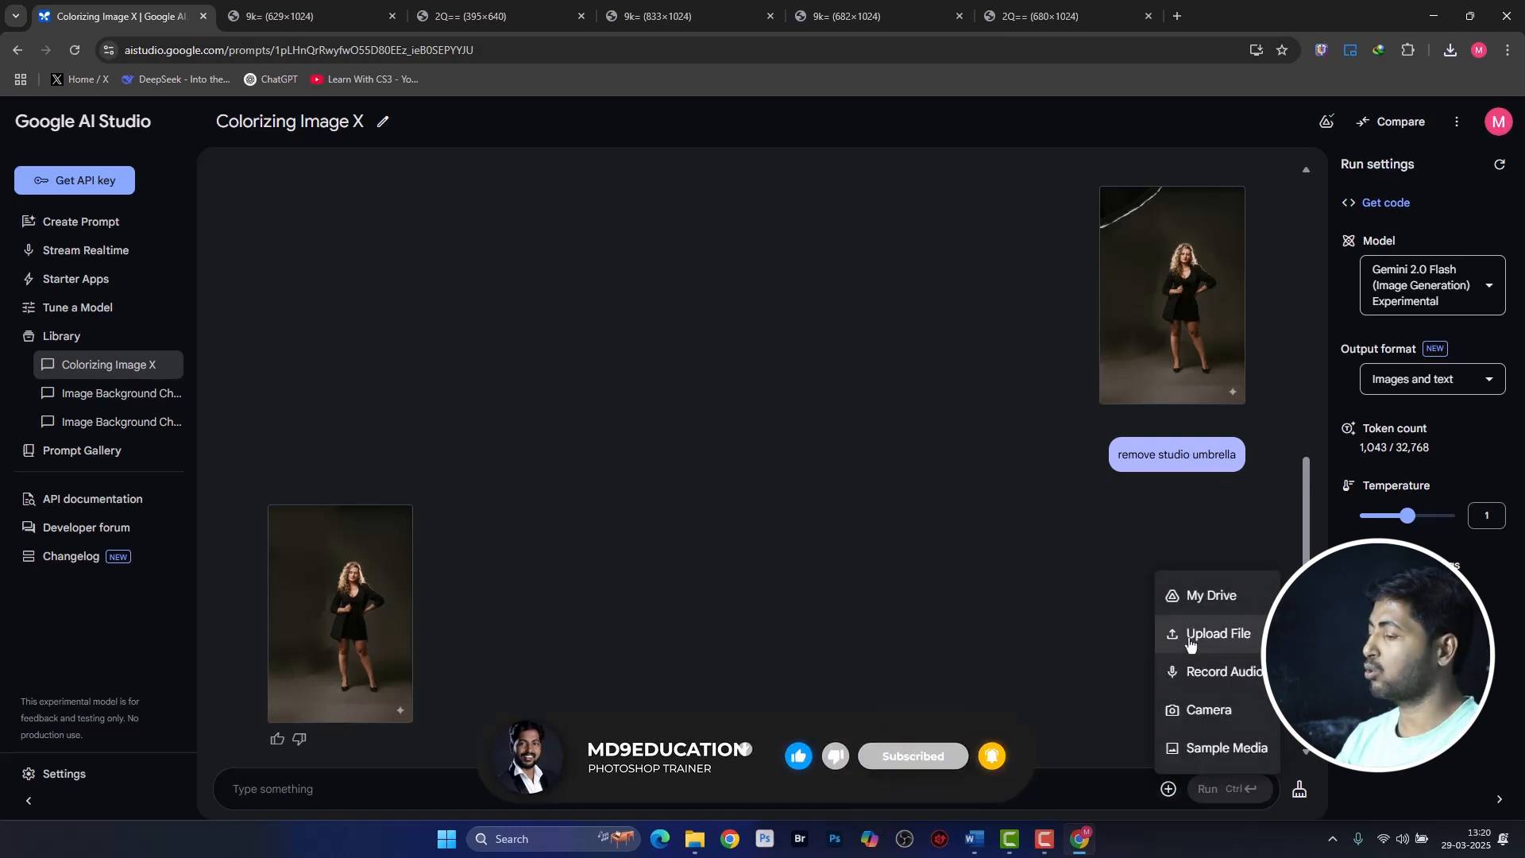
left_click(1187, 634)
left_click(452, 143)
double_click(365, 143)
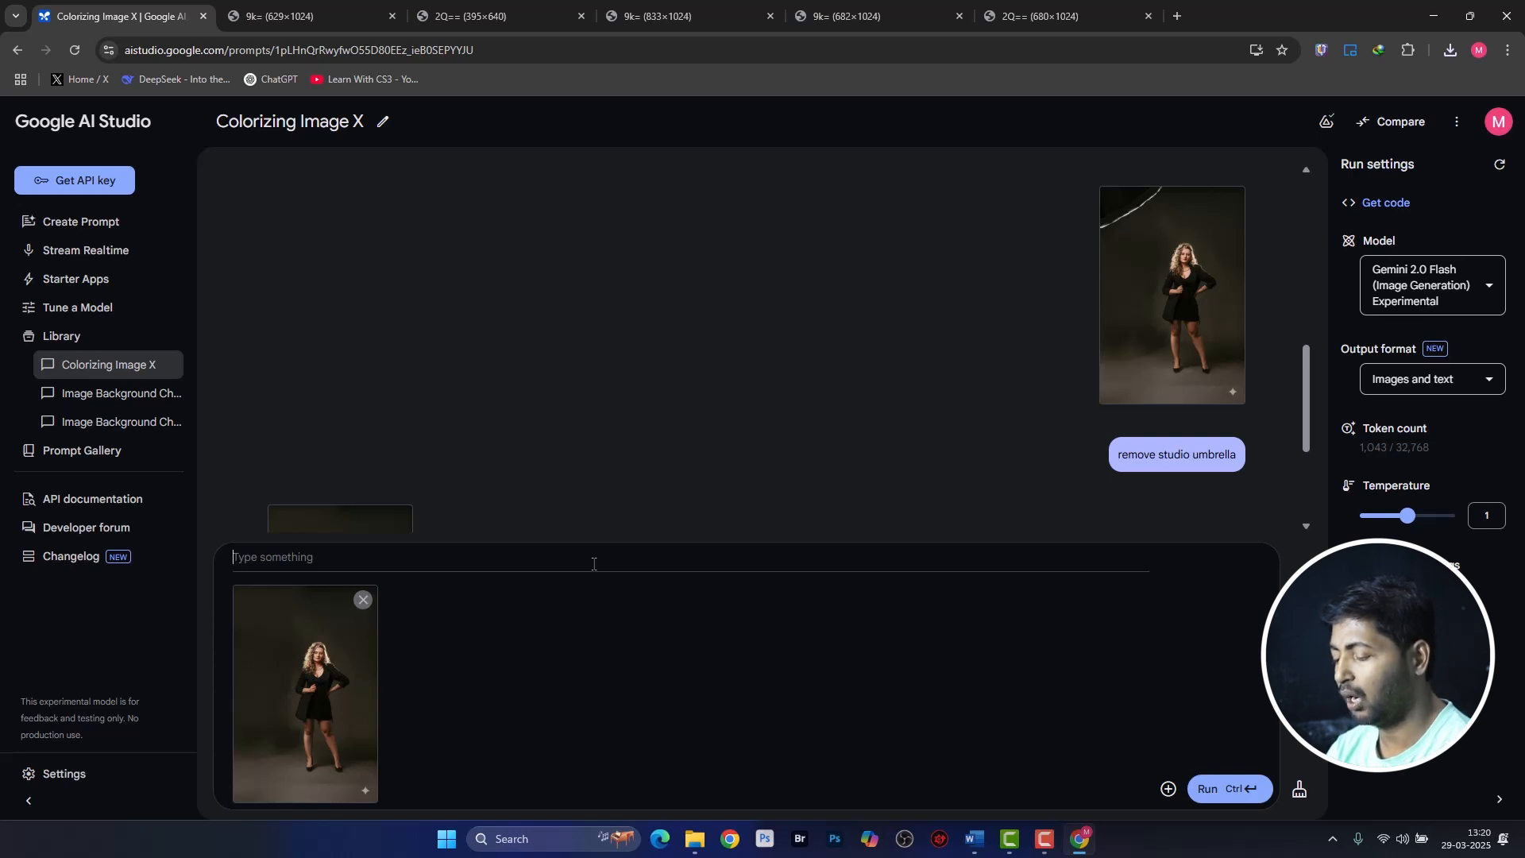
Enter the prompt "add dark brown plain background" for the uploaded photo and run it.
type("add")
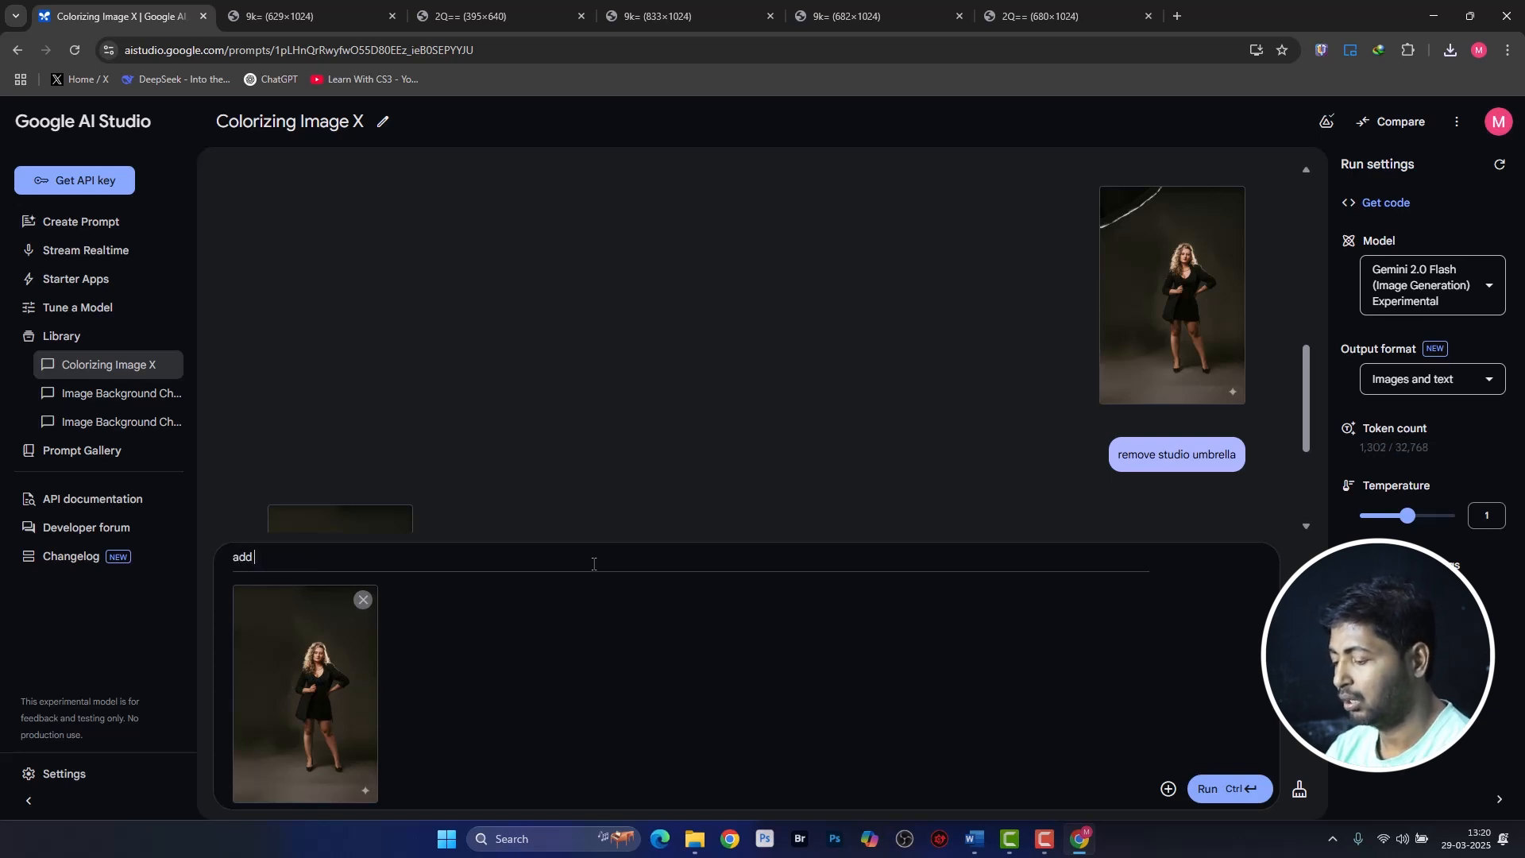
type(" dark")
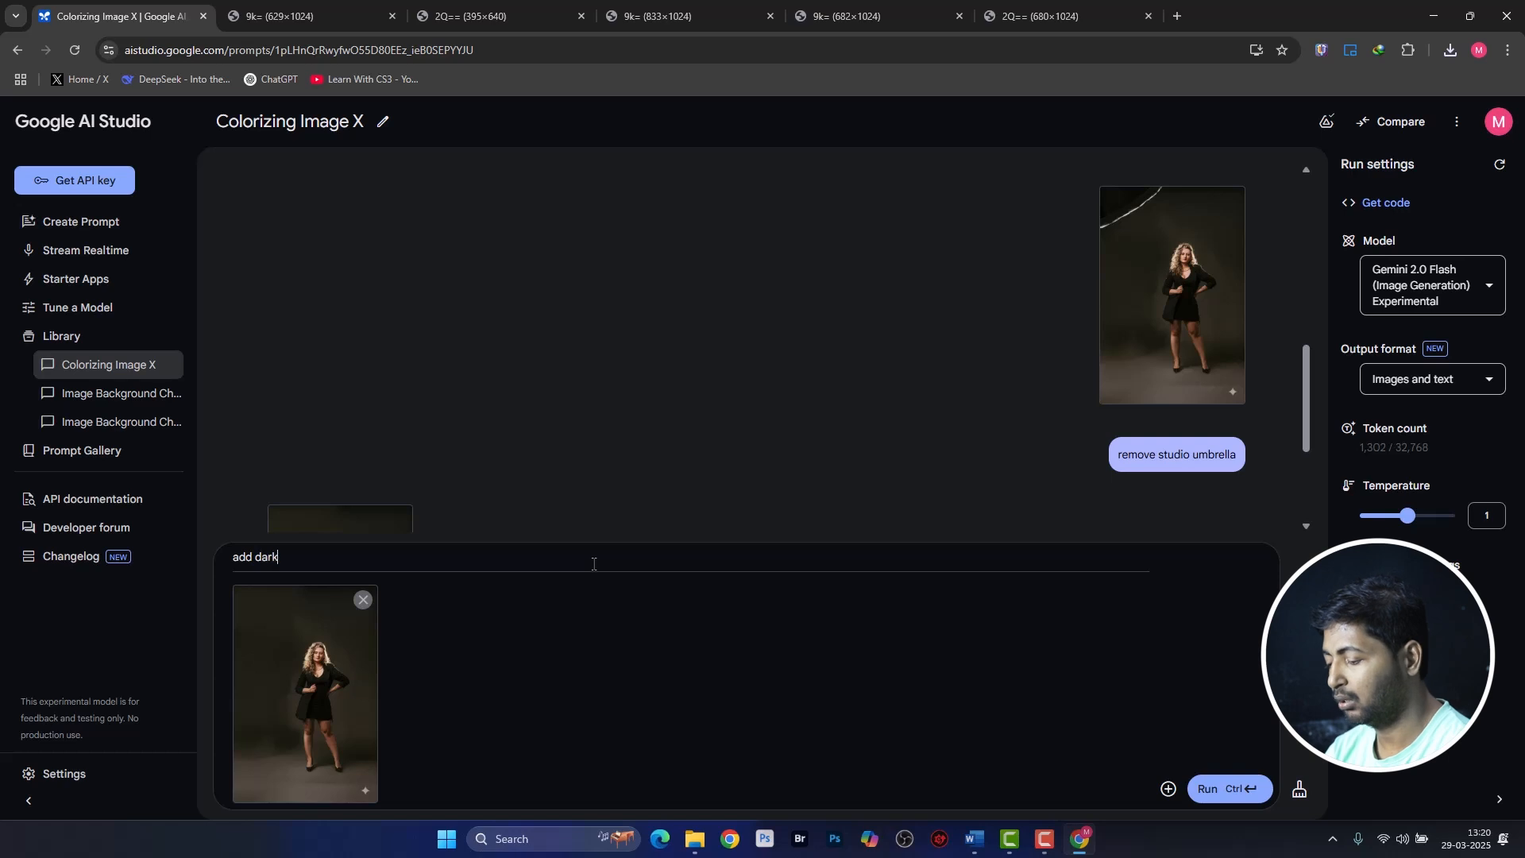
type(" b")
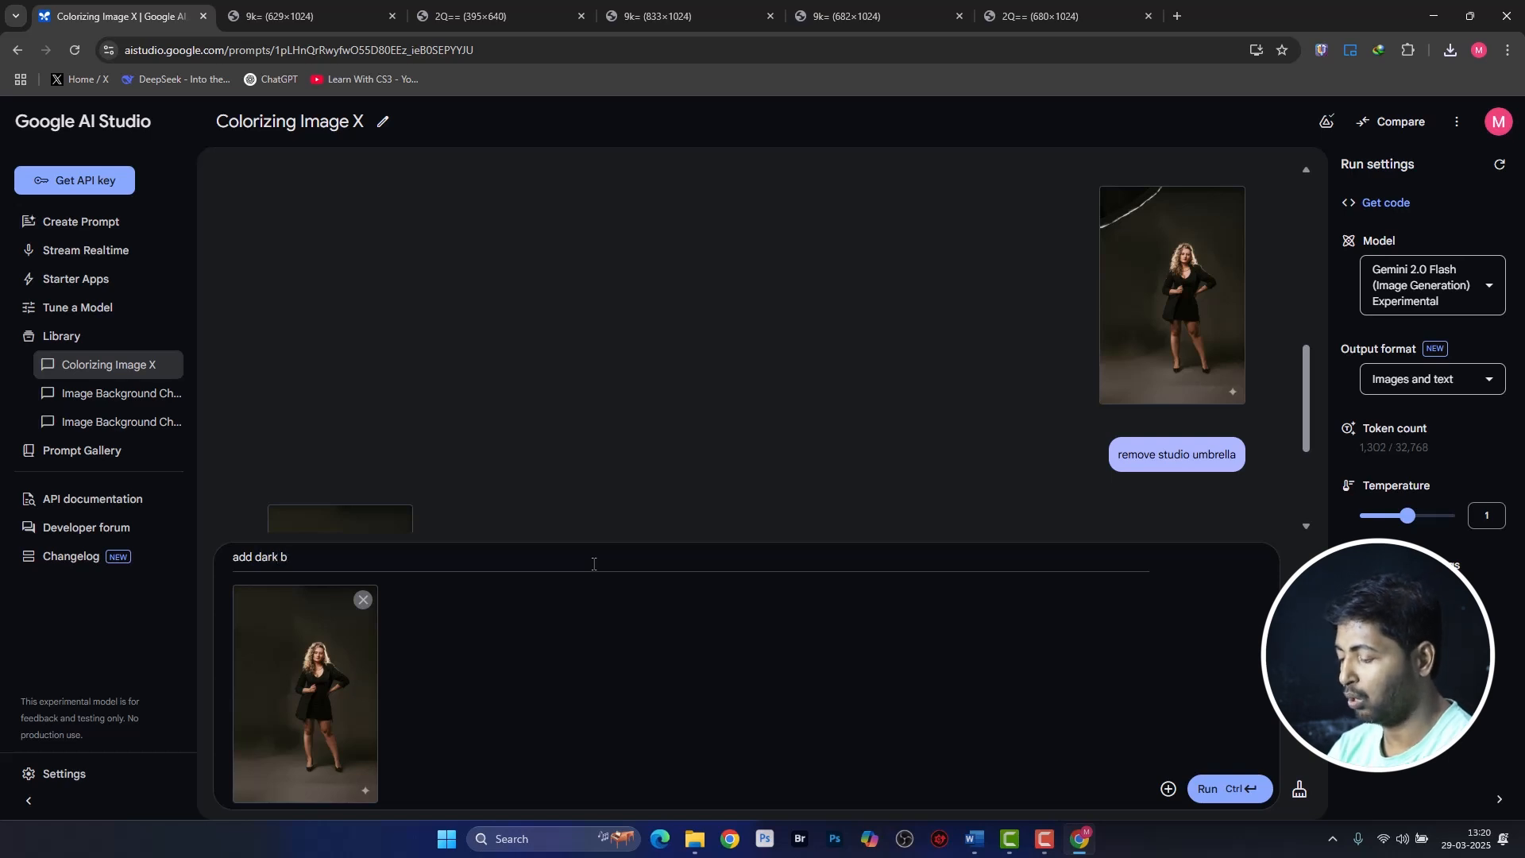
type("rown")
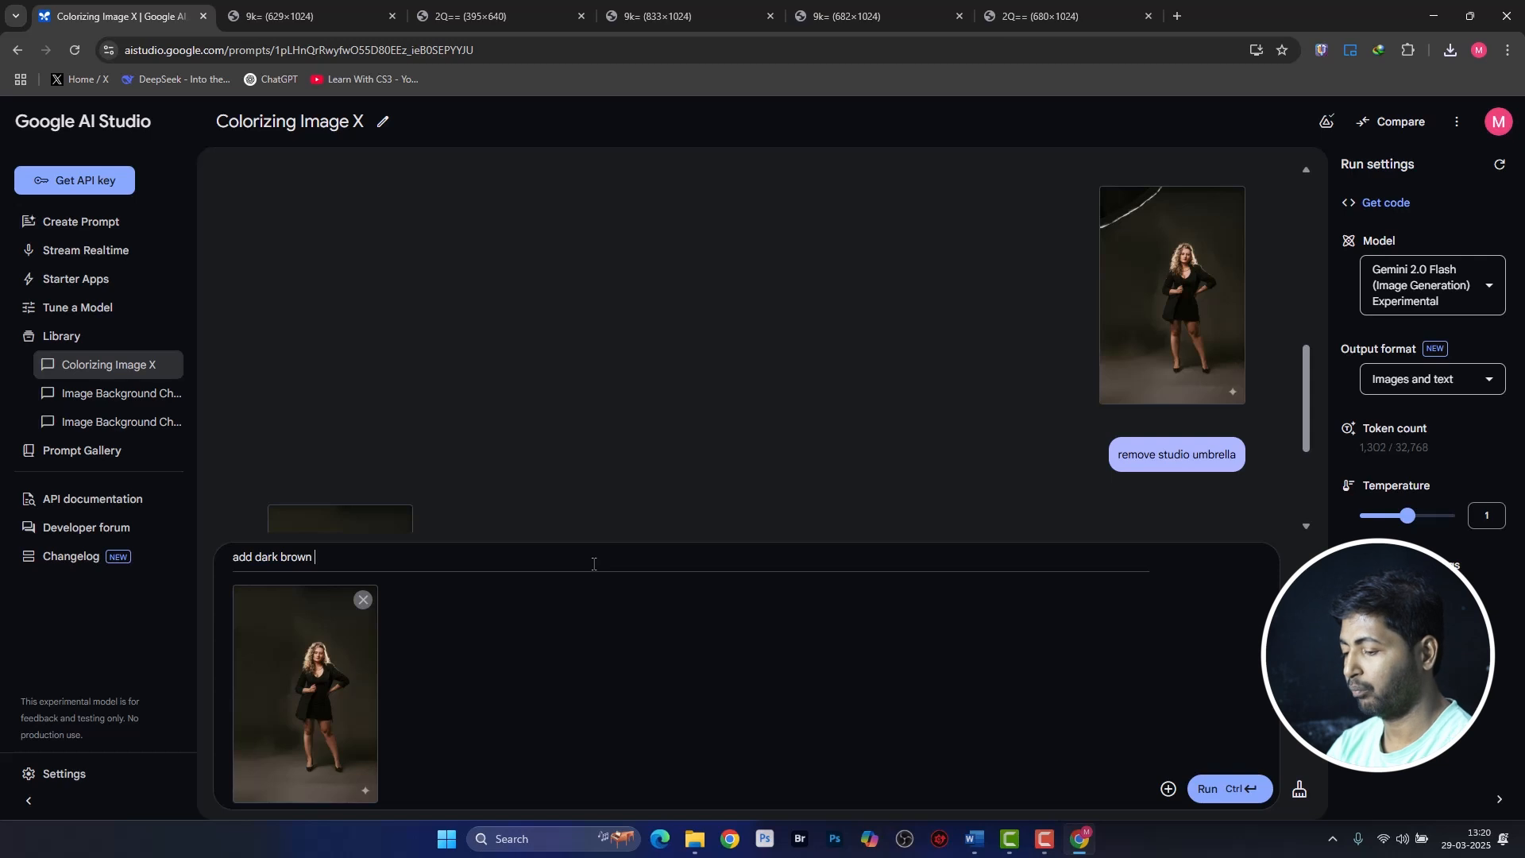
type(" plain")
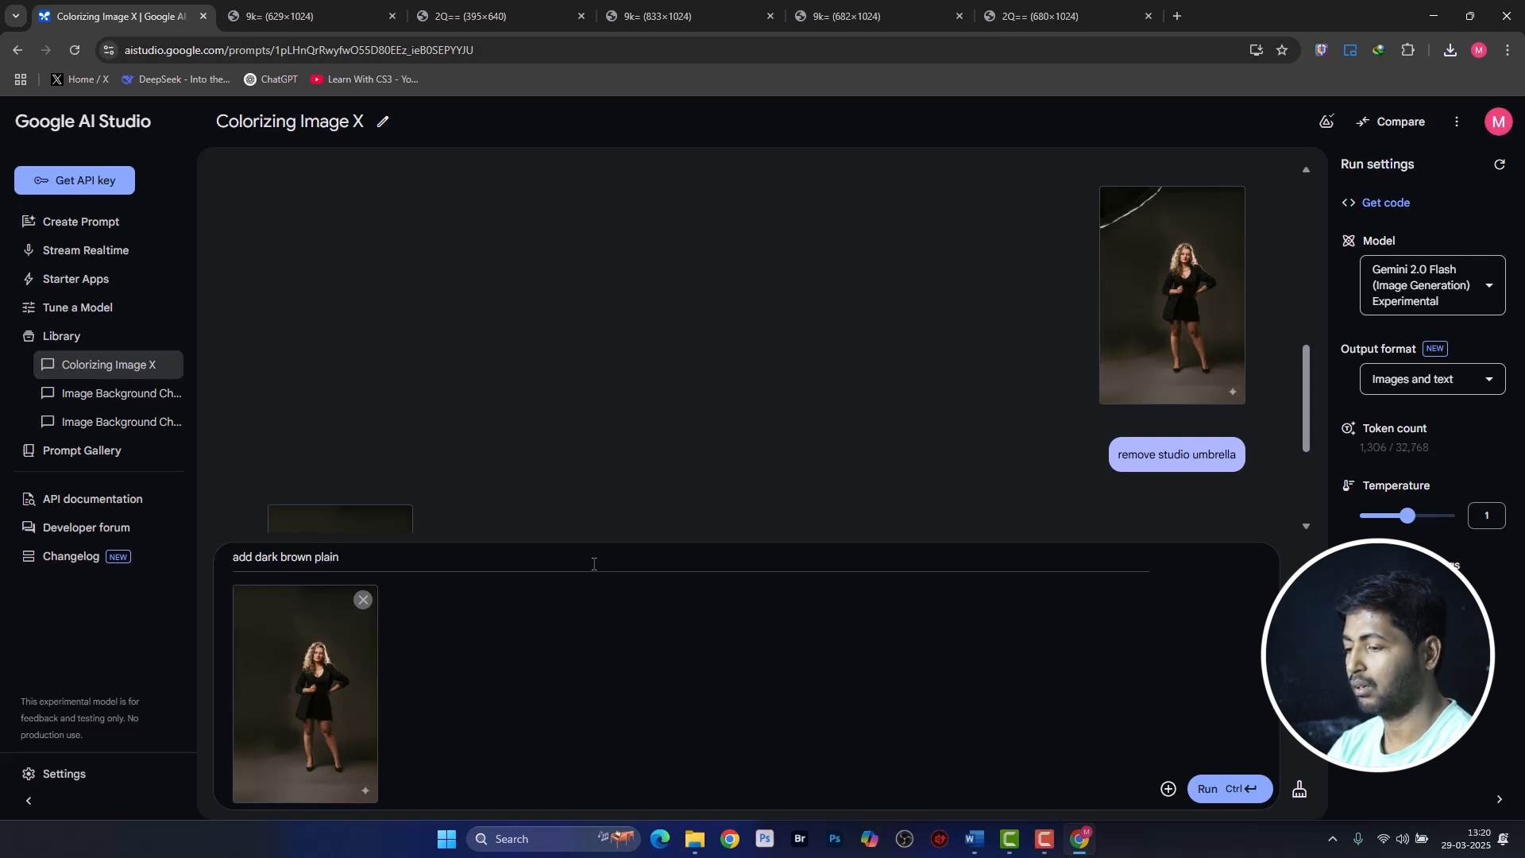
type(" bac")
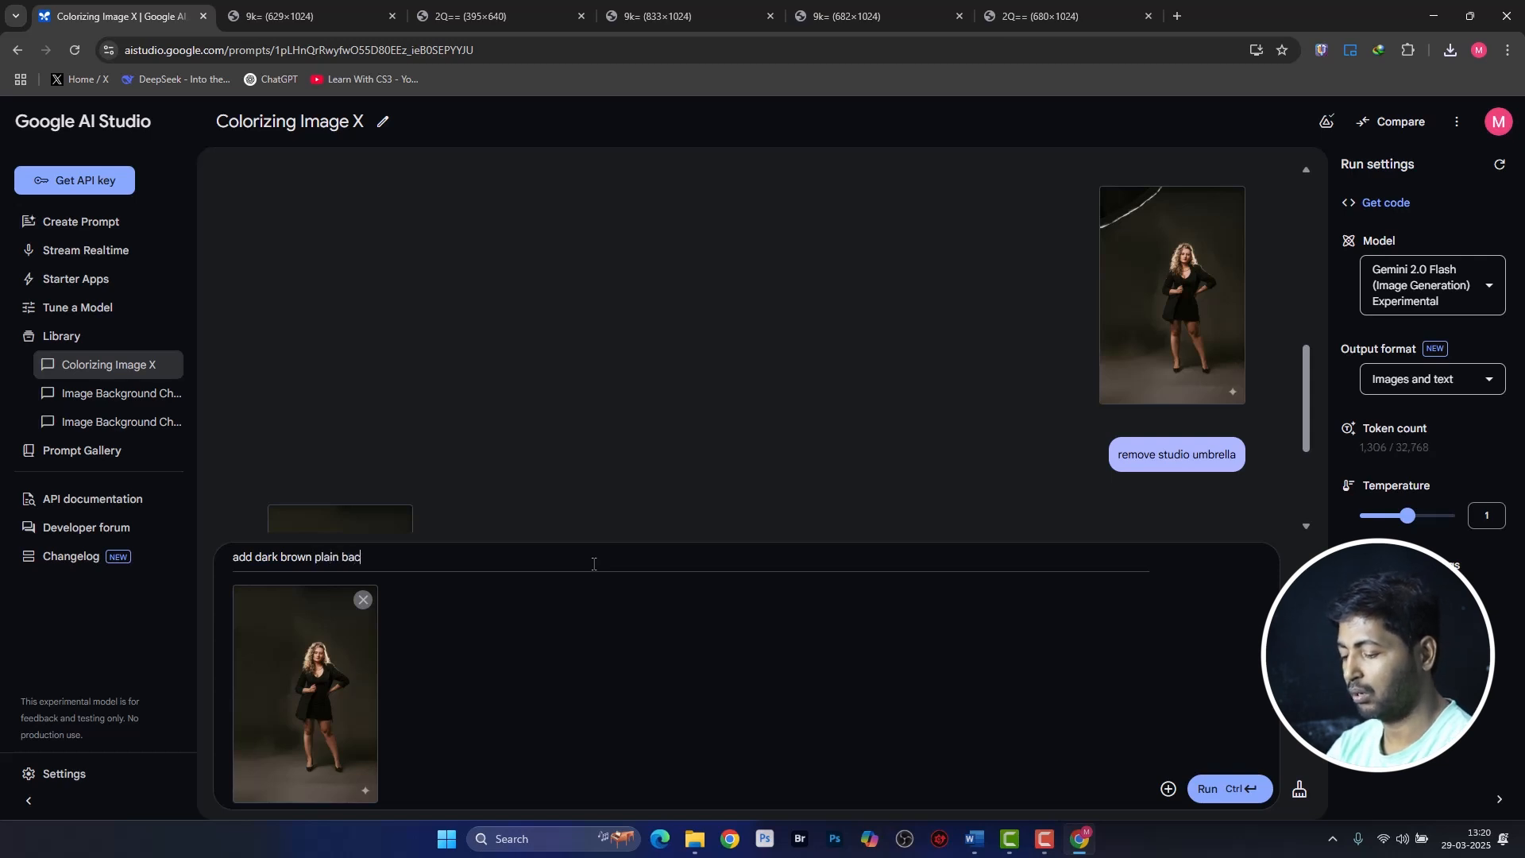
type("kgroun")
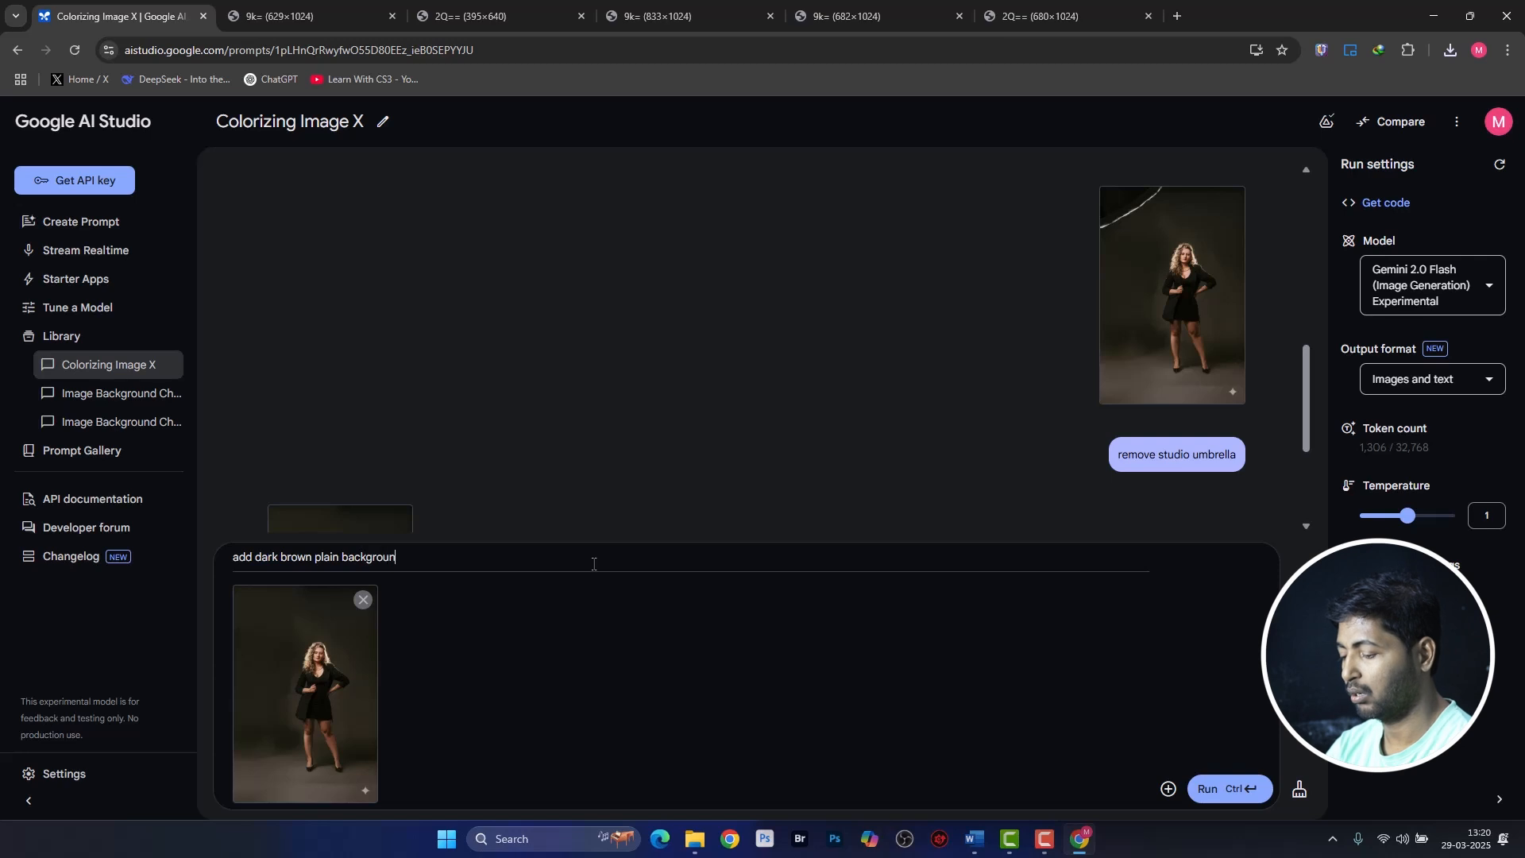
type("d")
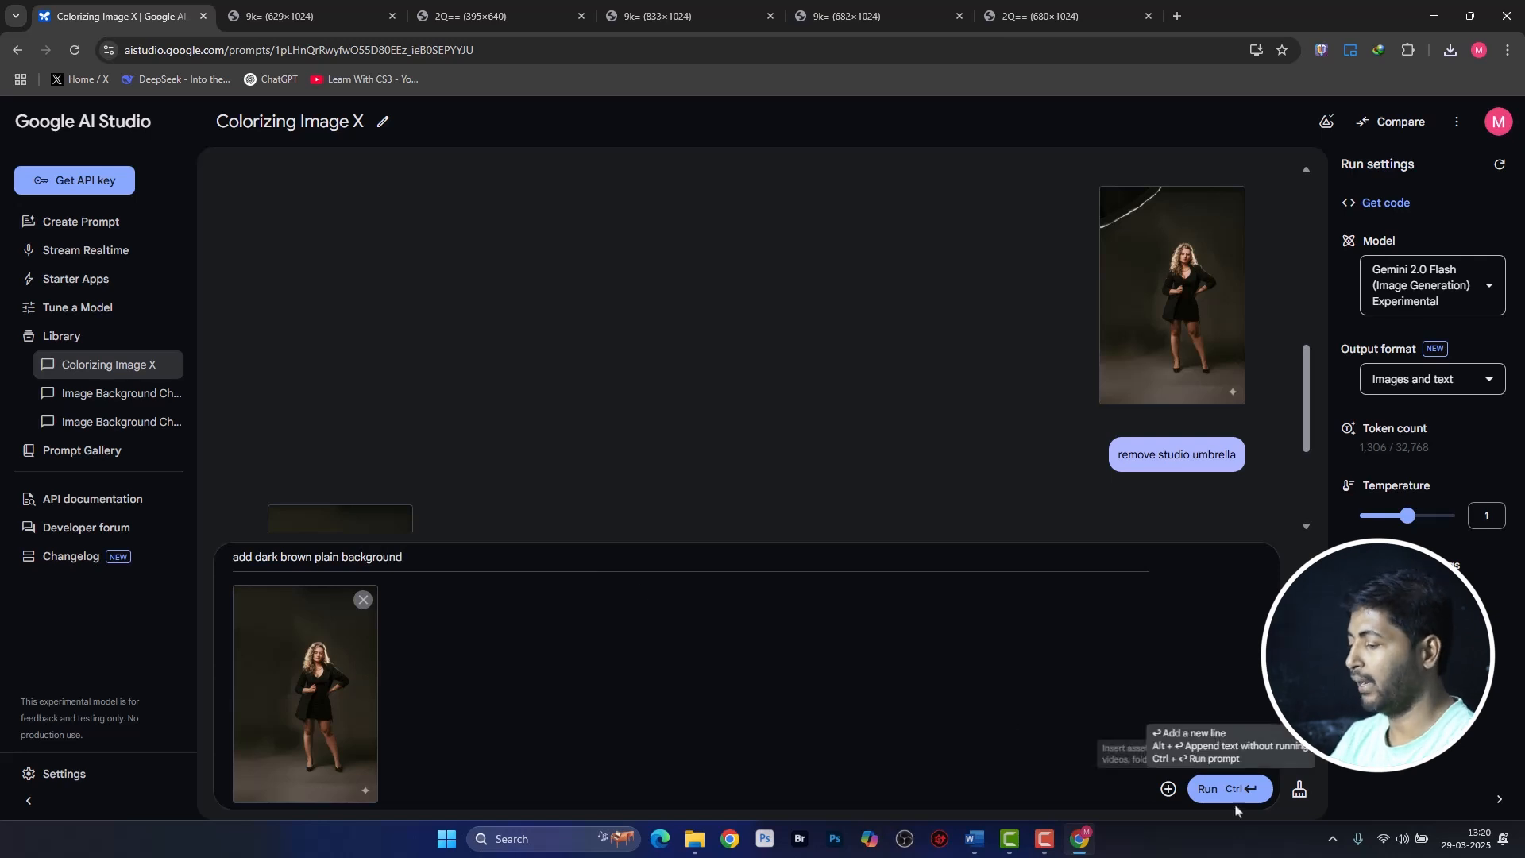
left_click(1205, 788)
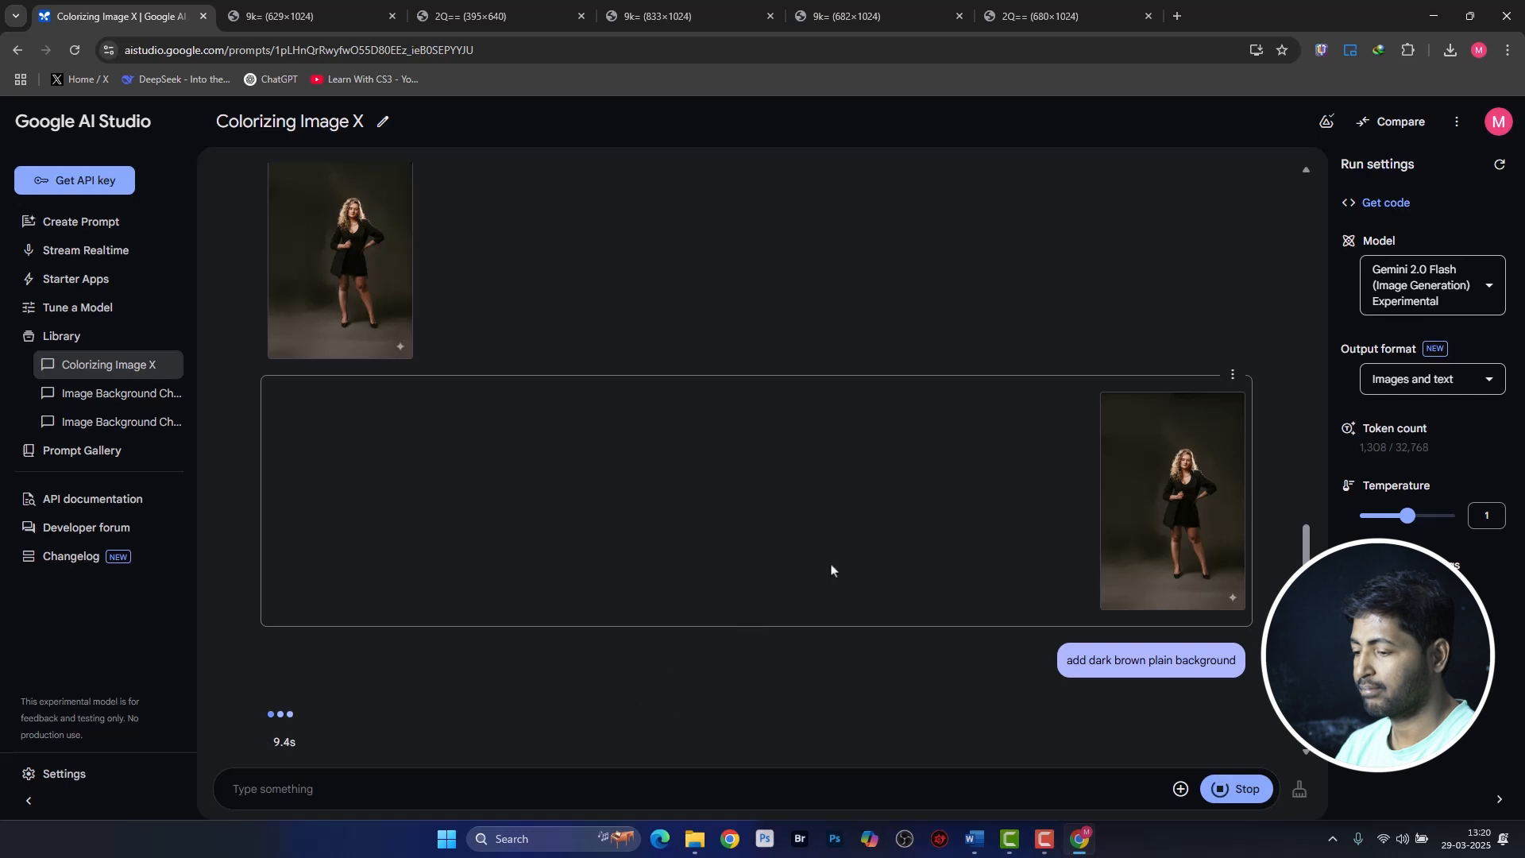
Preview the photo generated by the brown background prompt and inspect it from top to bottom.
left_click(357, 619)
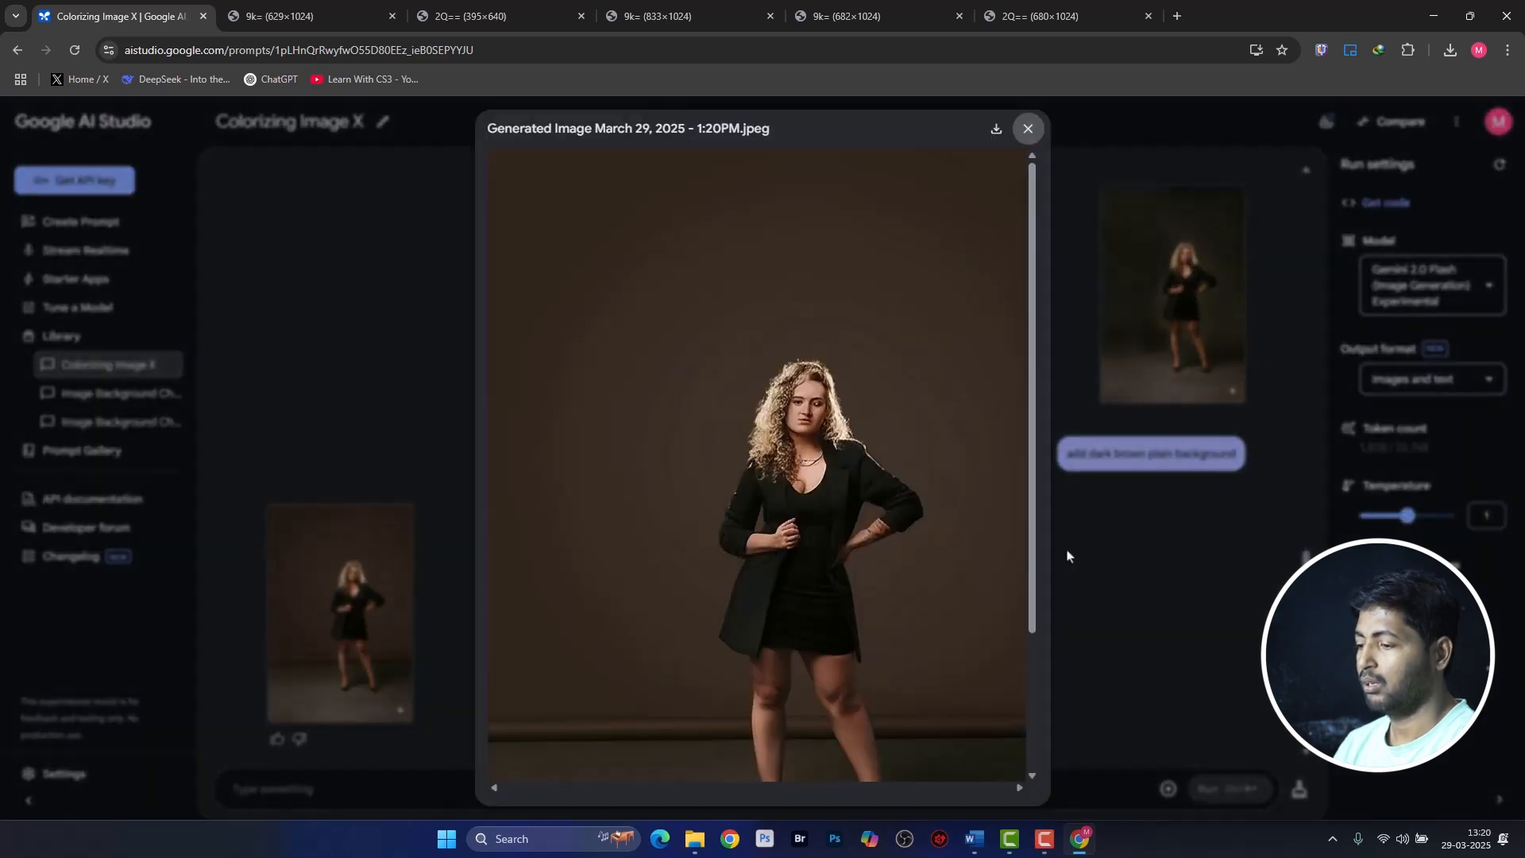
scroll(881, 491, "down", 3)
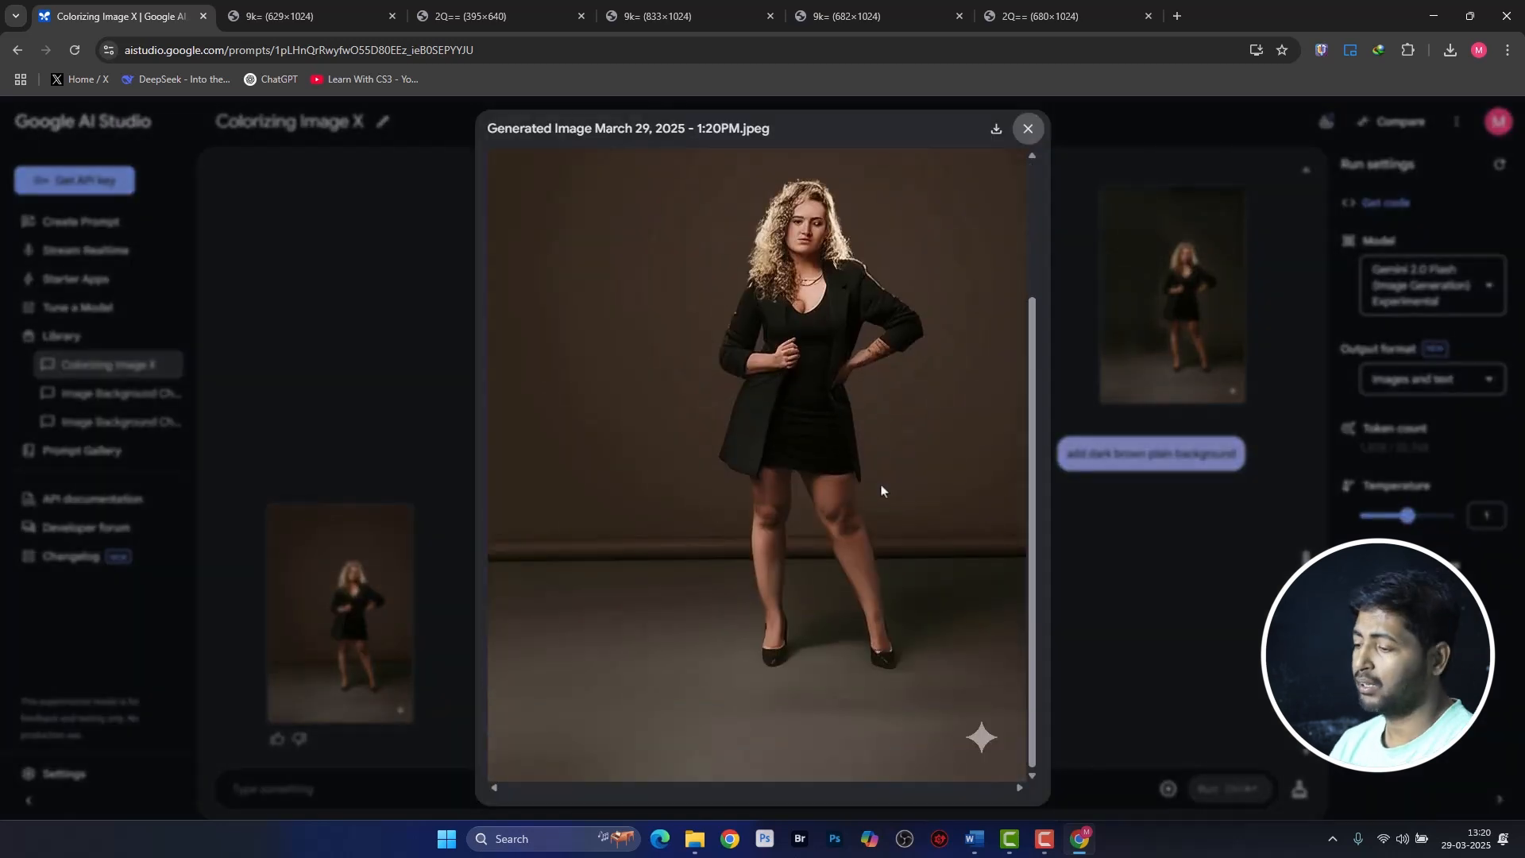
scroll(883, 492, "up", 3)
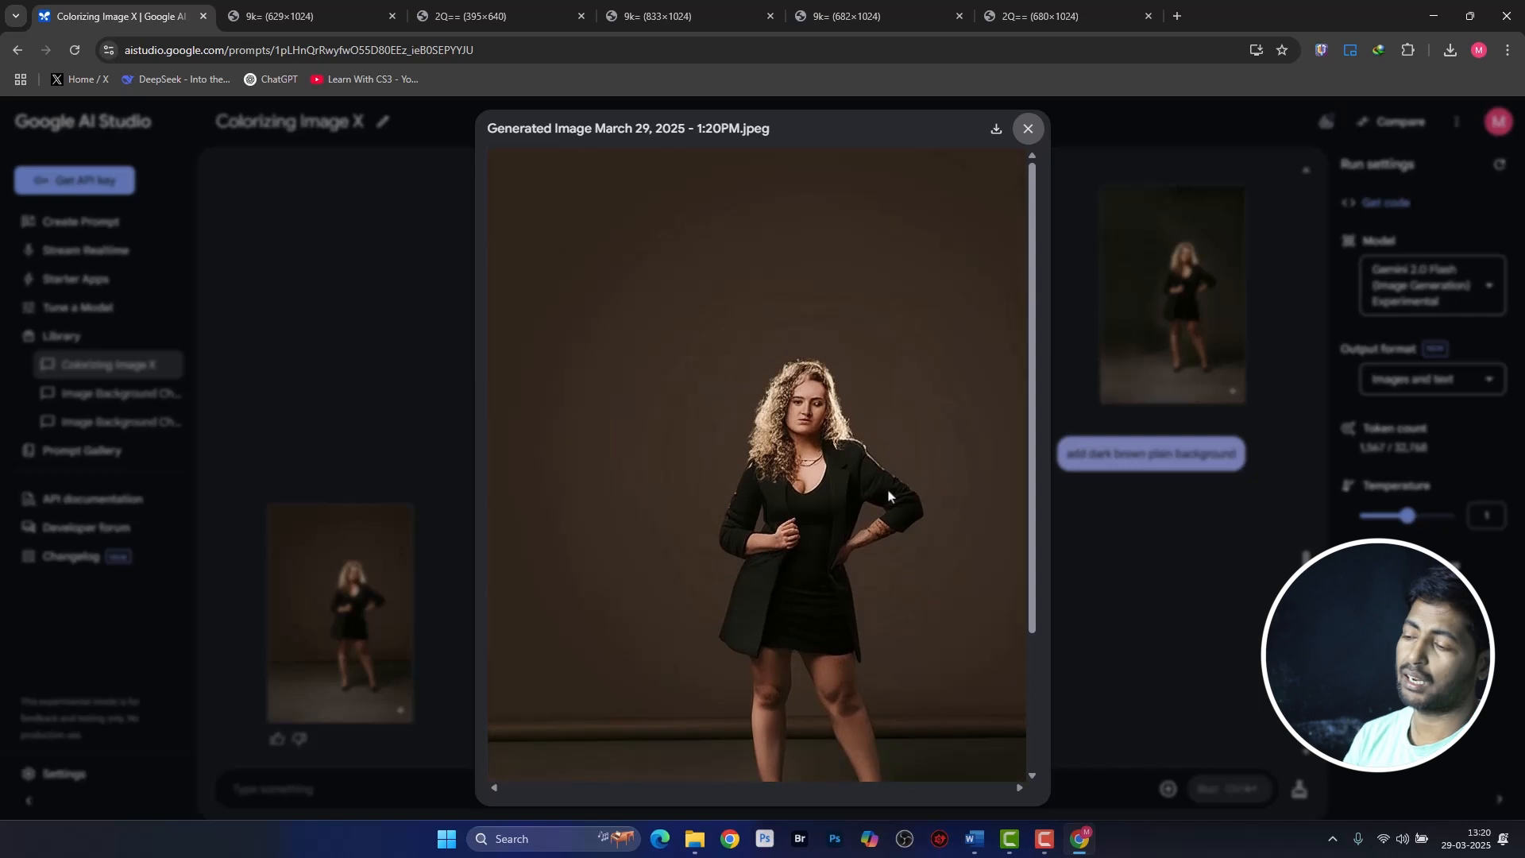
Save the brown-background photo as download (2).jpg in the complete images folder.
right_click(760, 405)
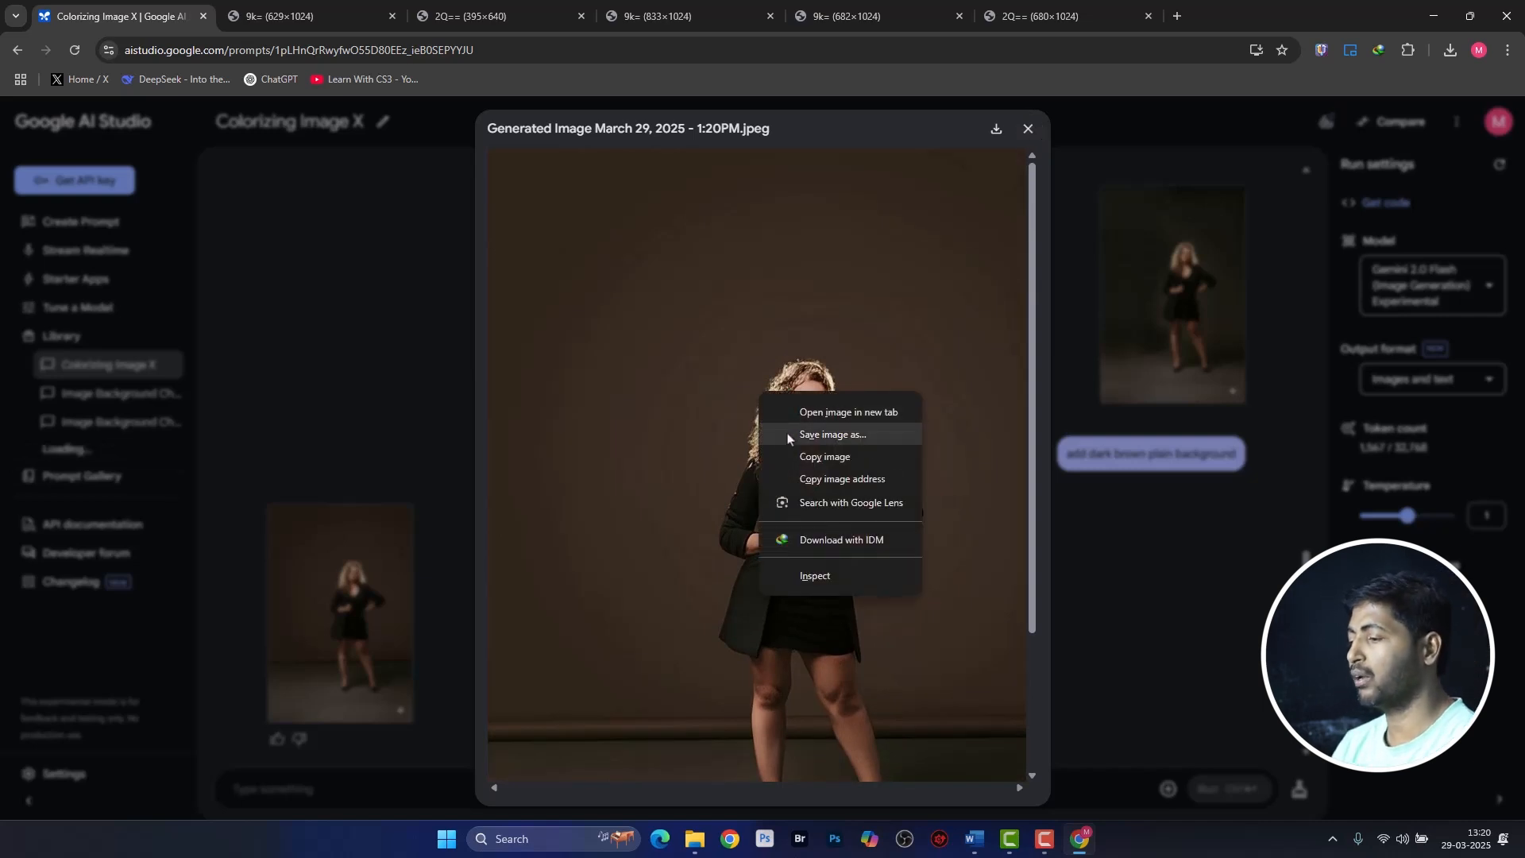
left_click(787, 435)
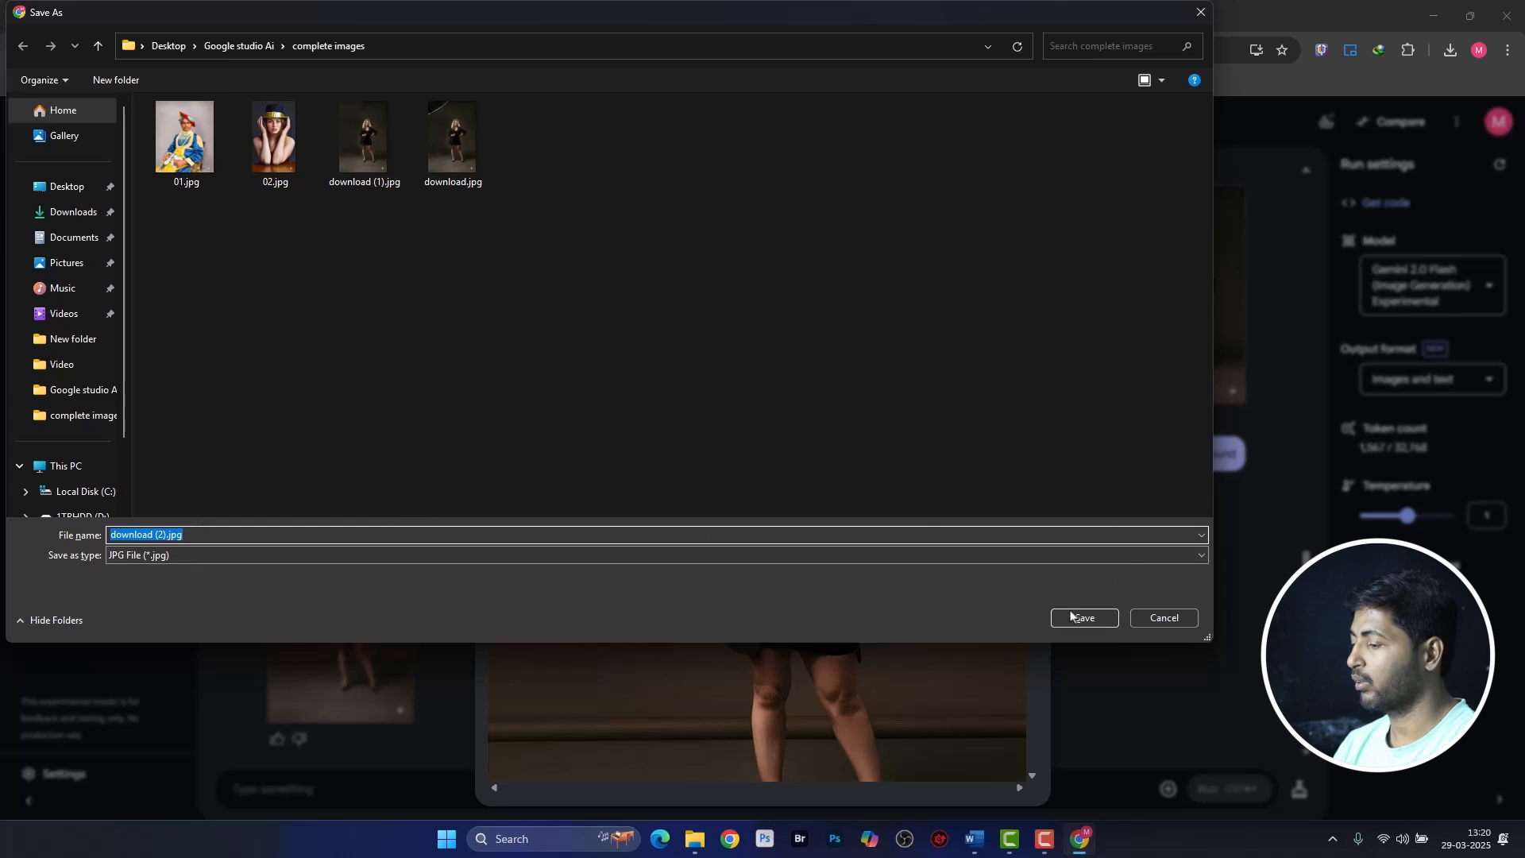
left_click(1067, 622)
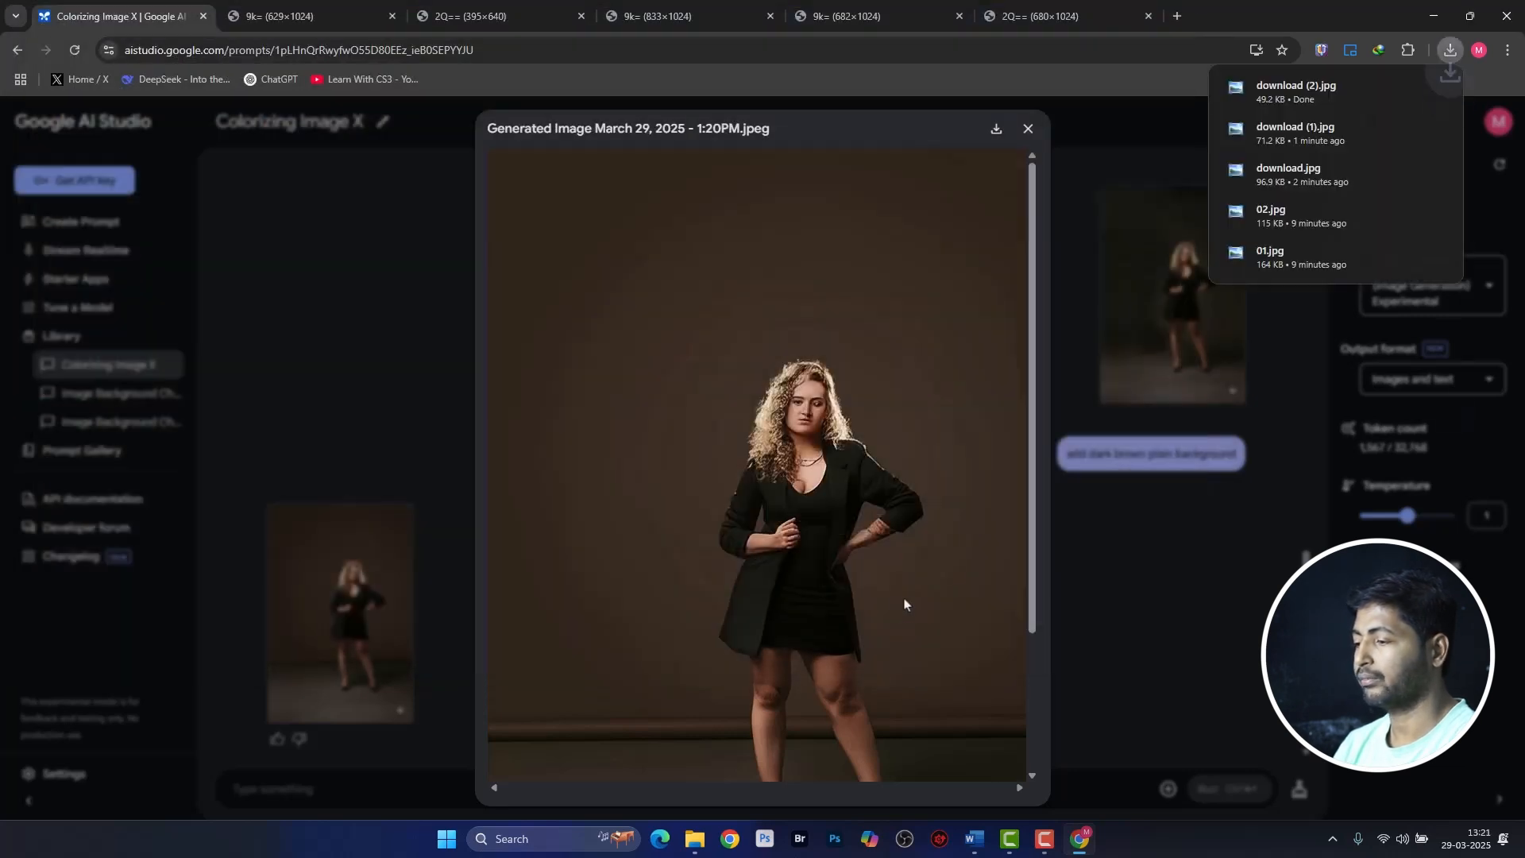
Close the brown-background image preview, look back over the earlier edits, and clear the chat.
scroll(952, 553, "down", 3)
left_click(412, 756)
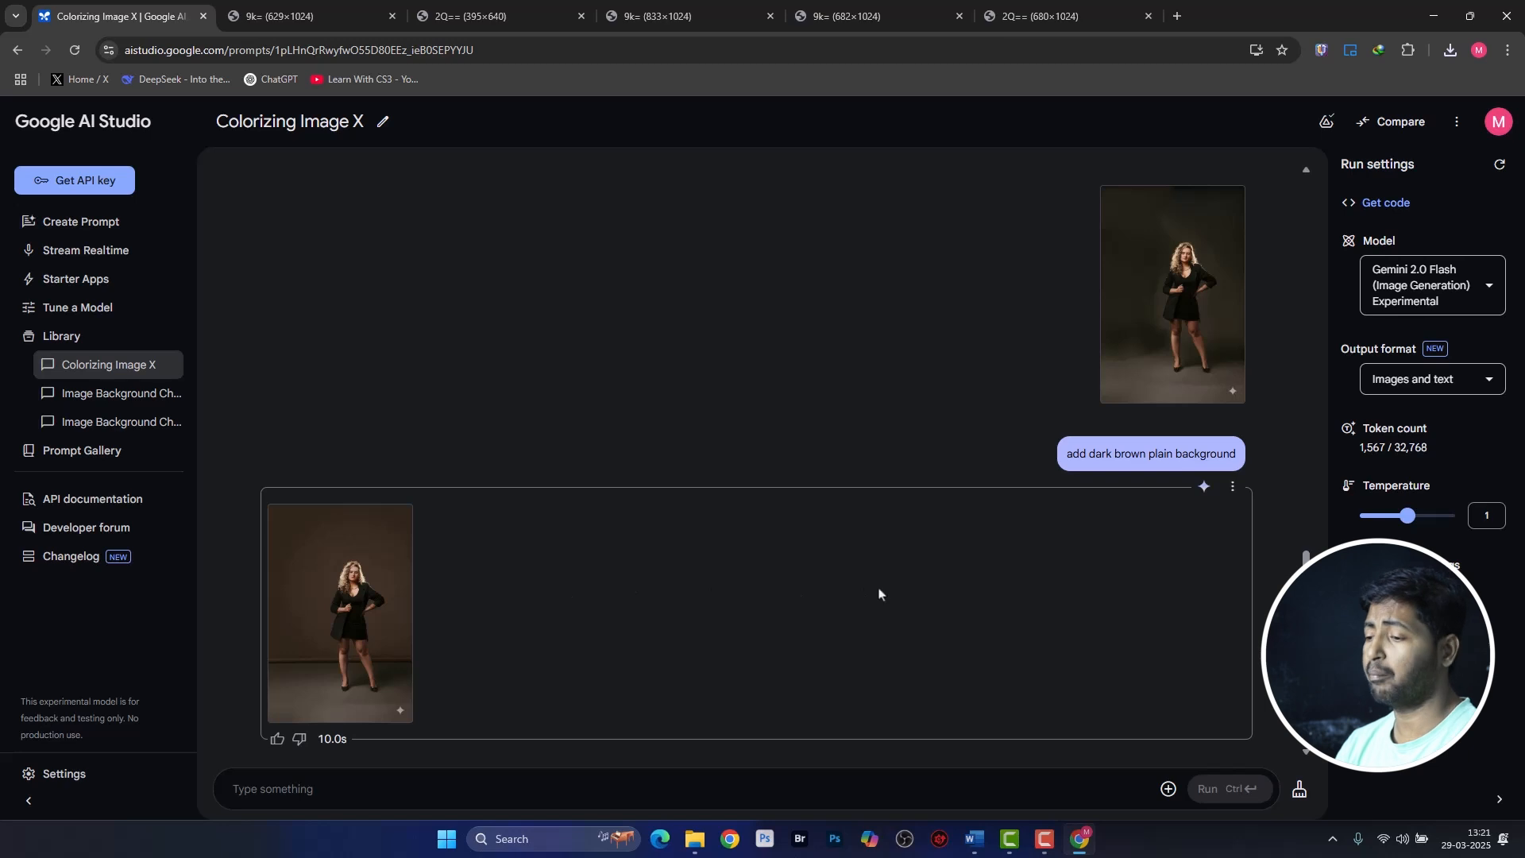
scroll(879, 594, "up", 10)
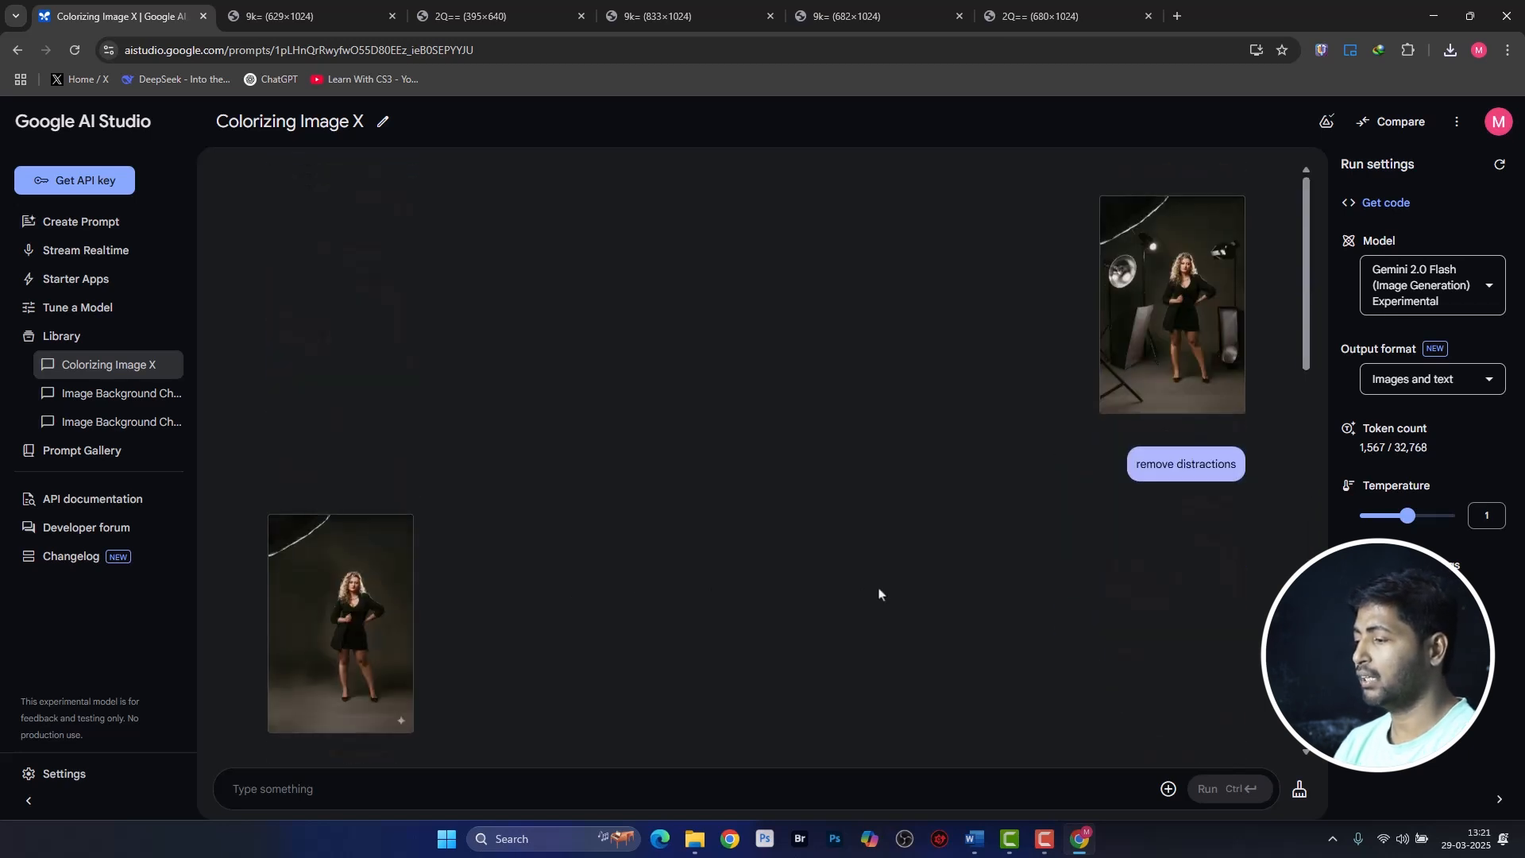
scroll(873, 571, "down", 3)
scroll(885, 500, "down", 10)
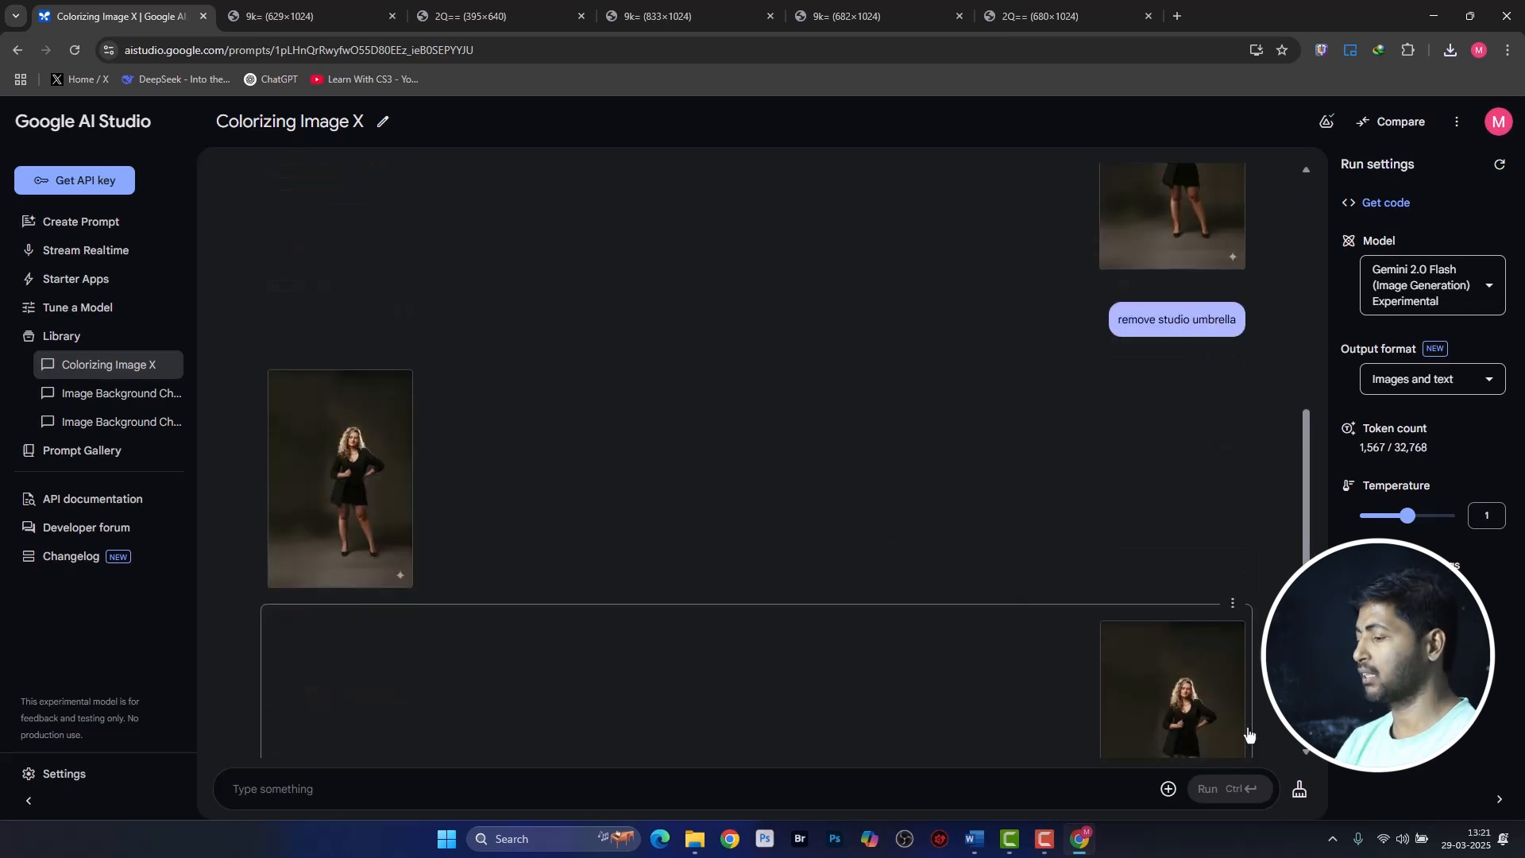
left_click(1299, 794)
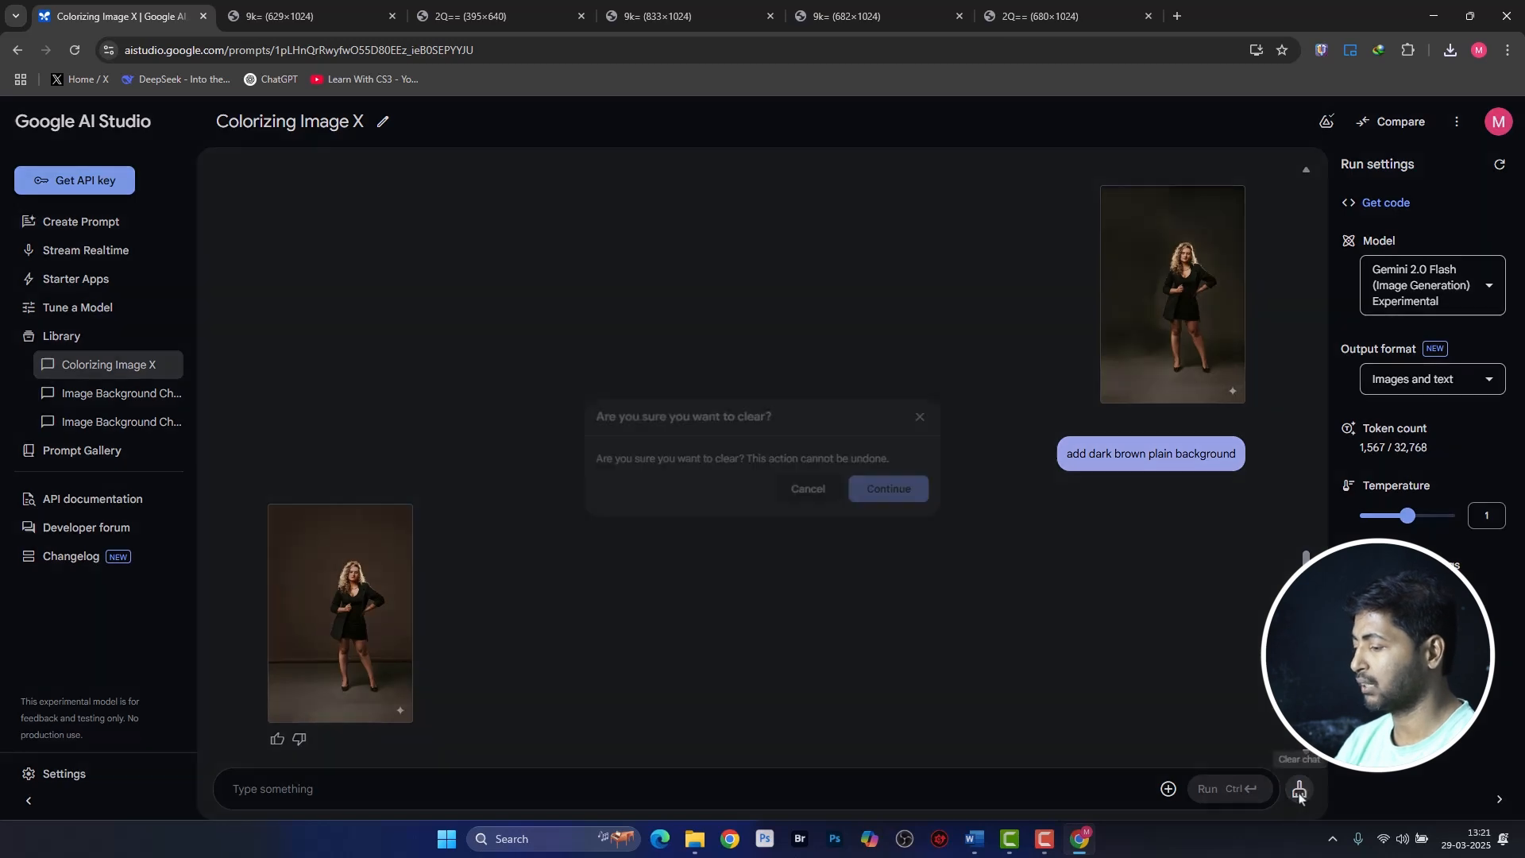
left_click(899, 498)
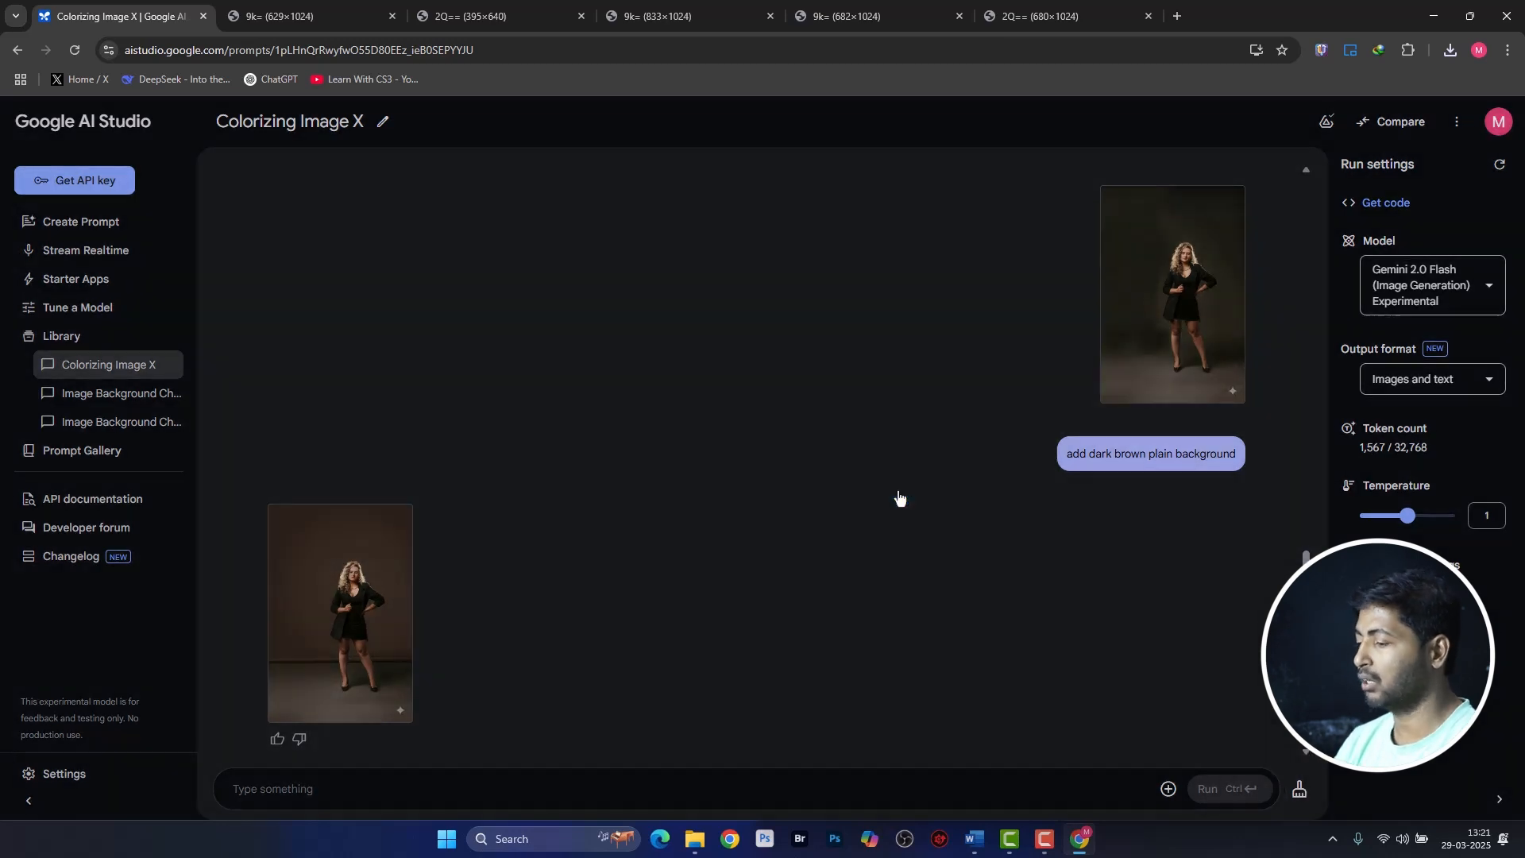
Upload the photo of the couple at the wooden railing and run the prompt "Zoom out from this image to reveal more of it".
left_click(1168, 789)
left_click(1177, 634)
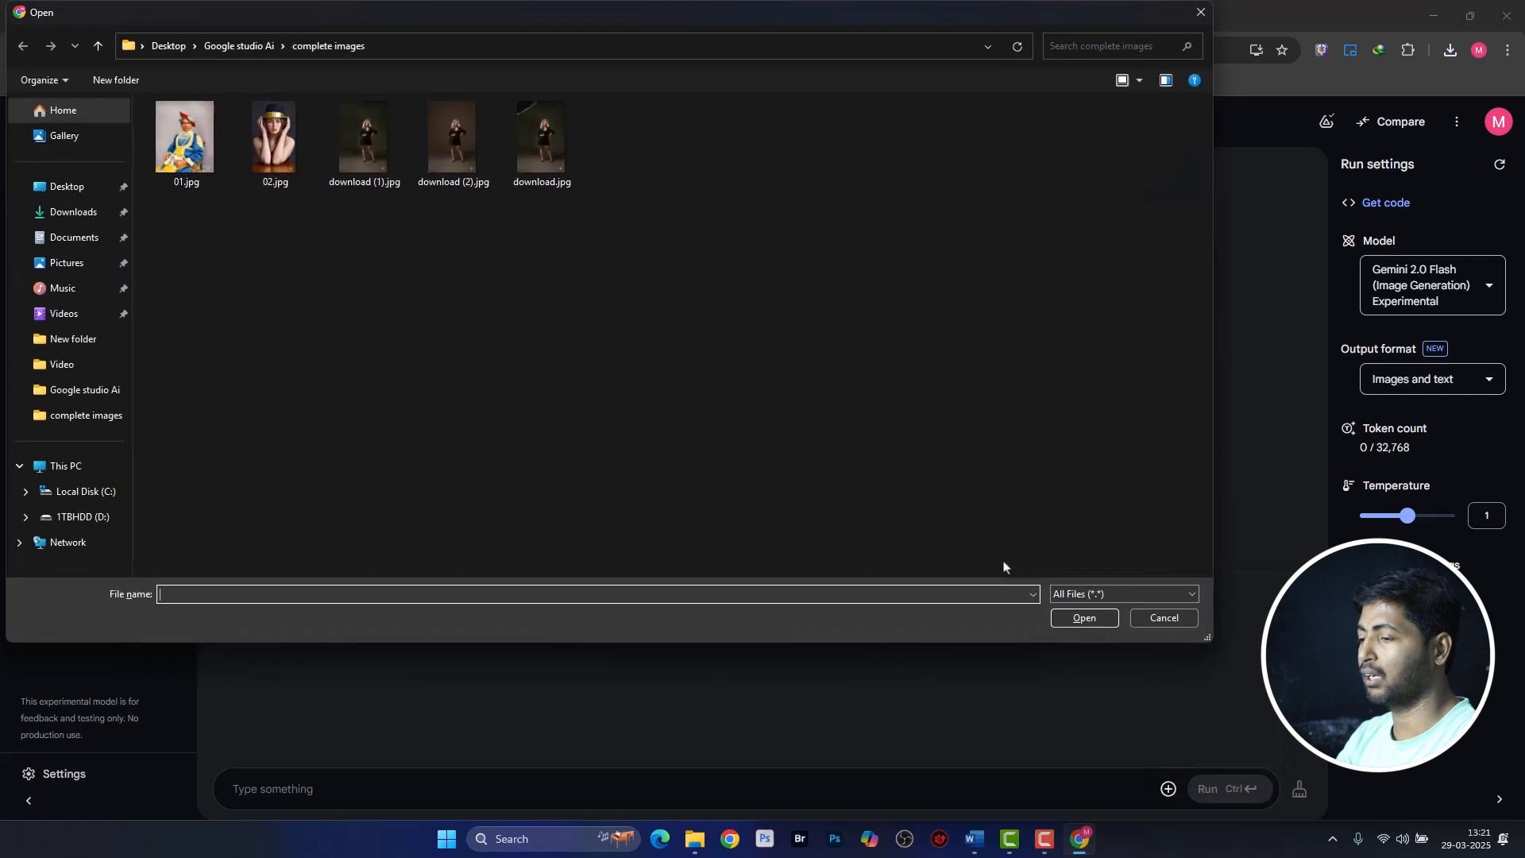
left_click(239, 45)
double_click(250, 437)
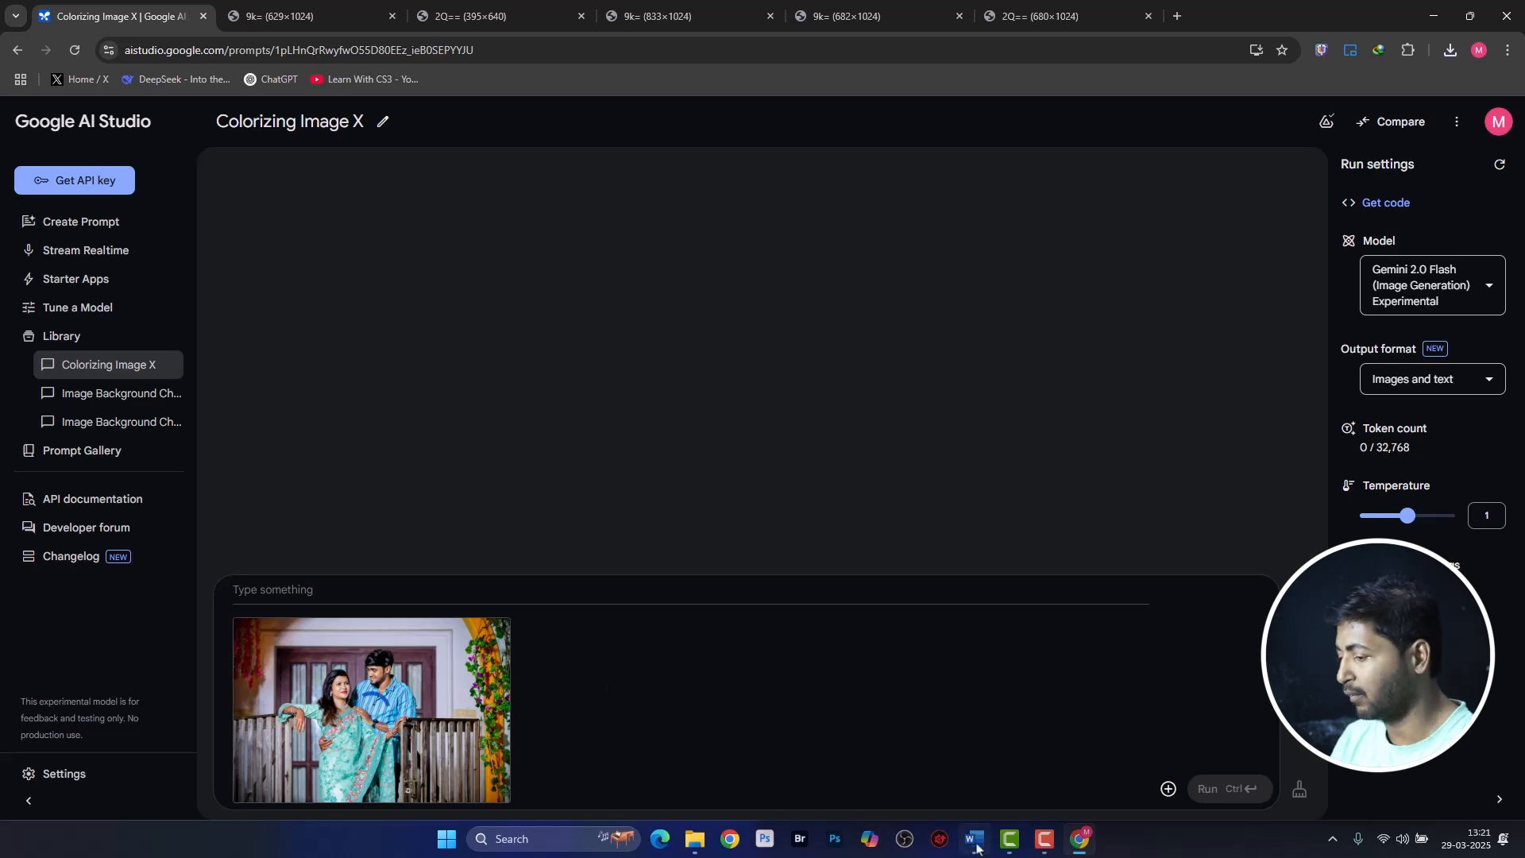
type("Zoom out from this image to reveal more of it")
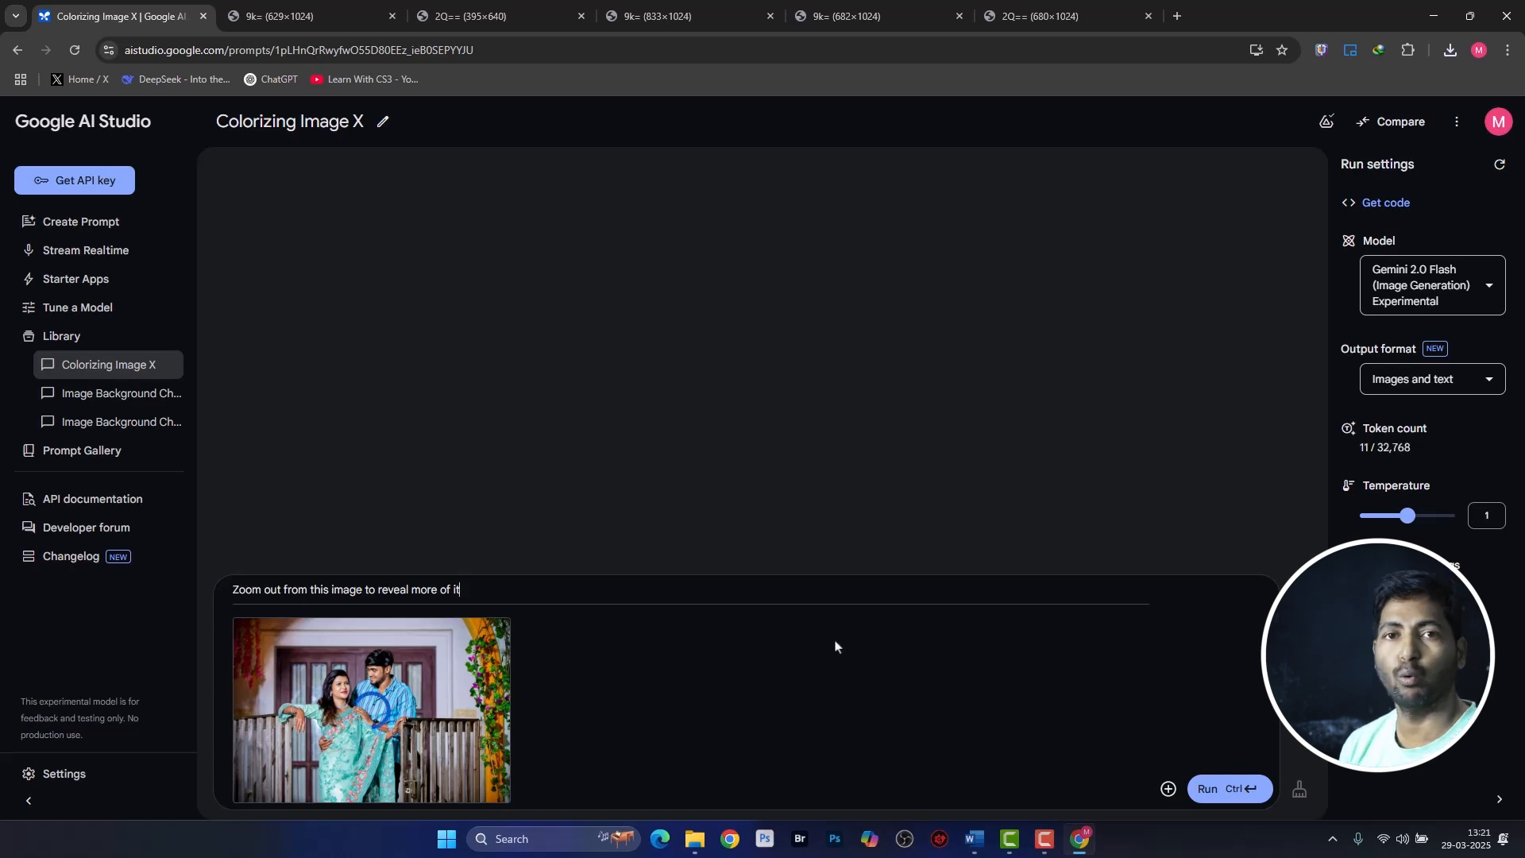
left_click(1222, 789)
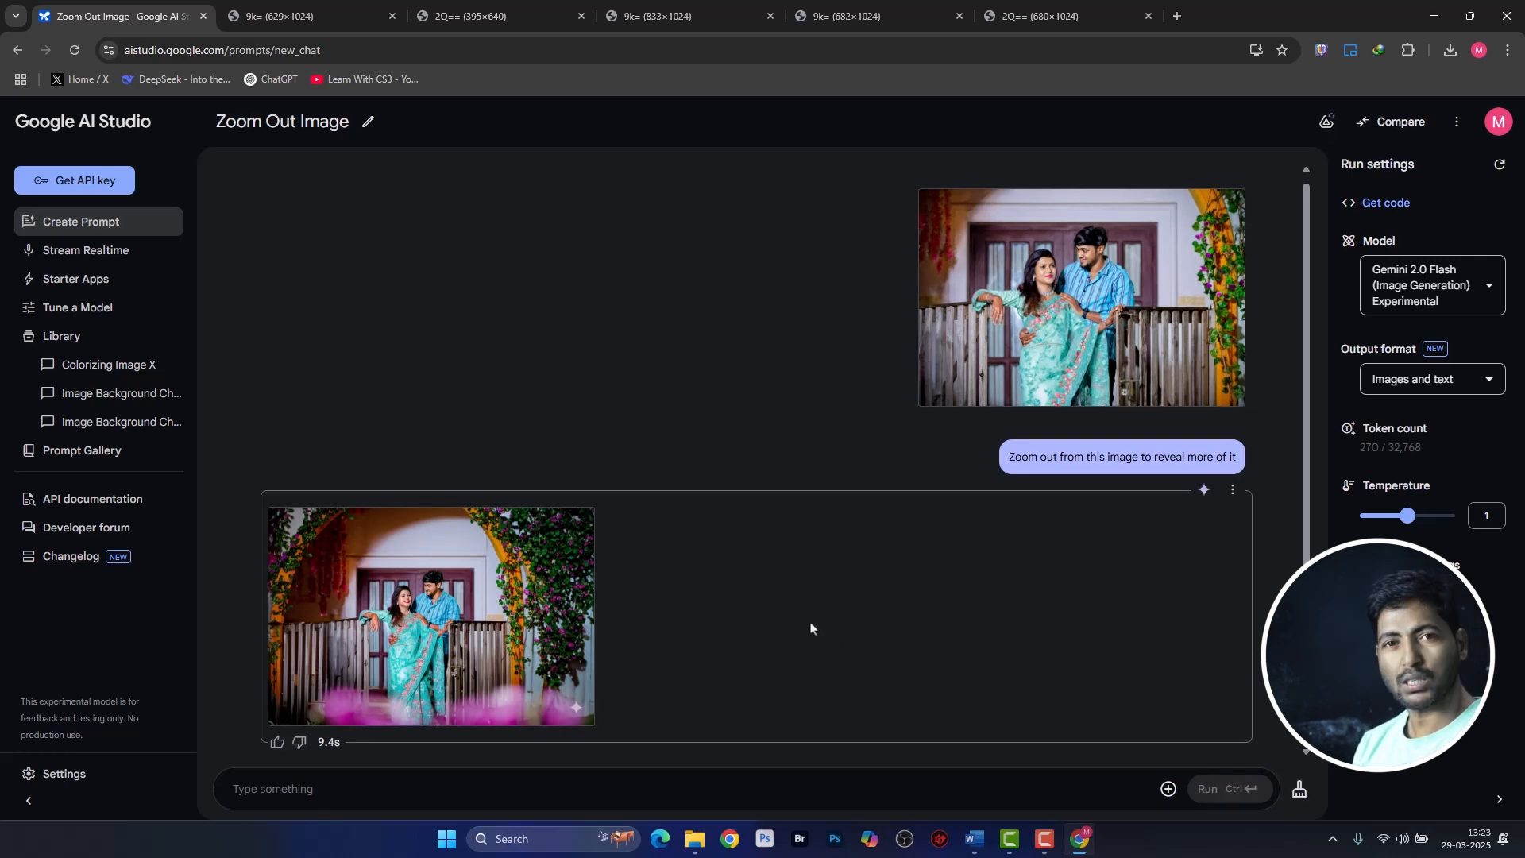
Save the zoomed-out couple image as download (3).jpg, view it full size in a new tab, and return to the chat.
right_click(498, 602)
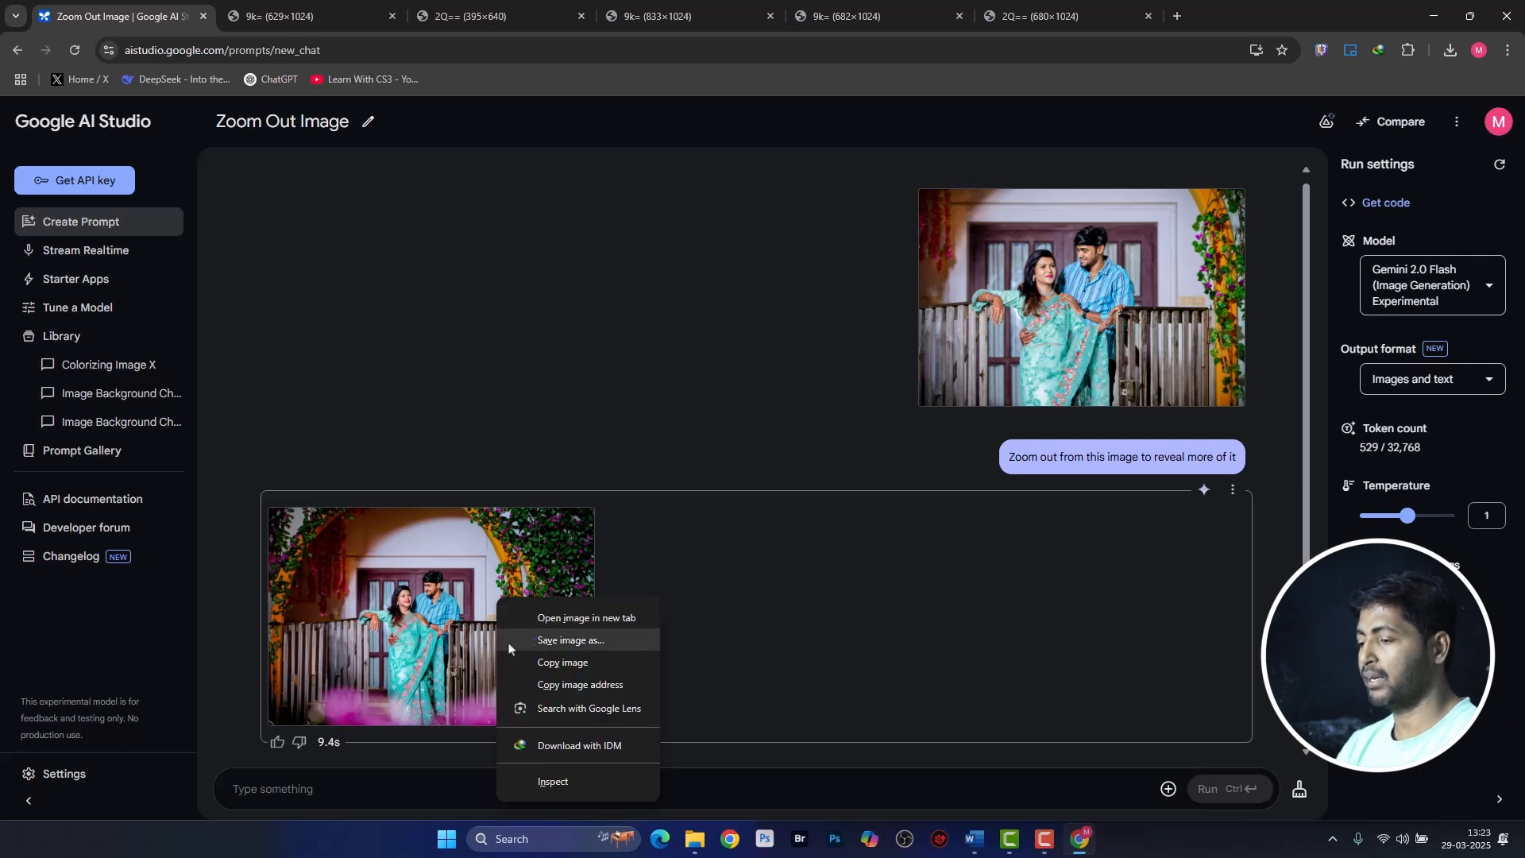
left_click(585, 618)
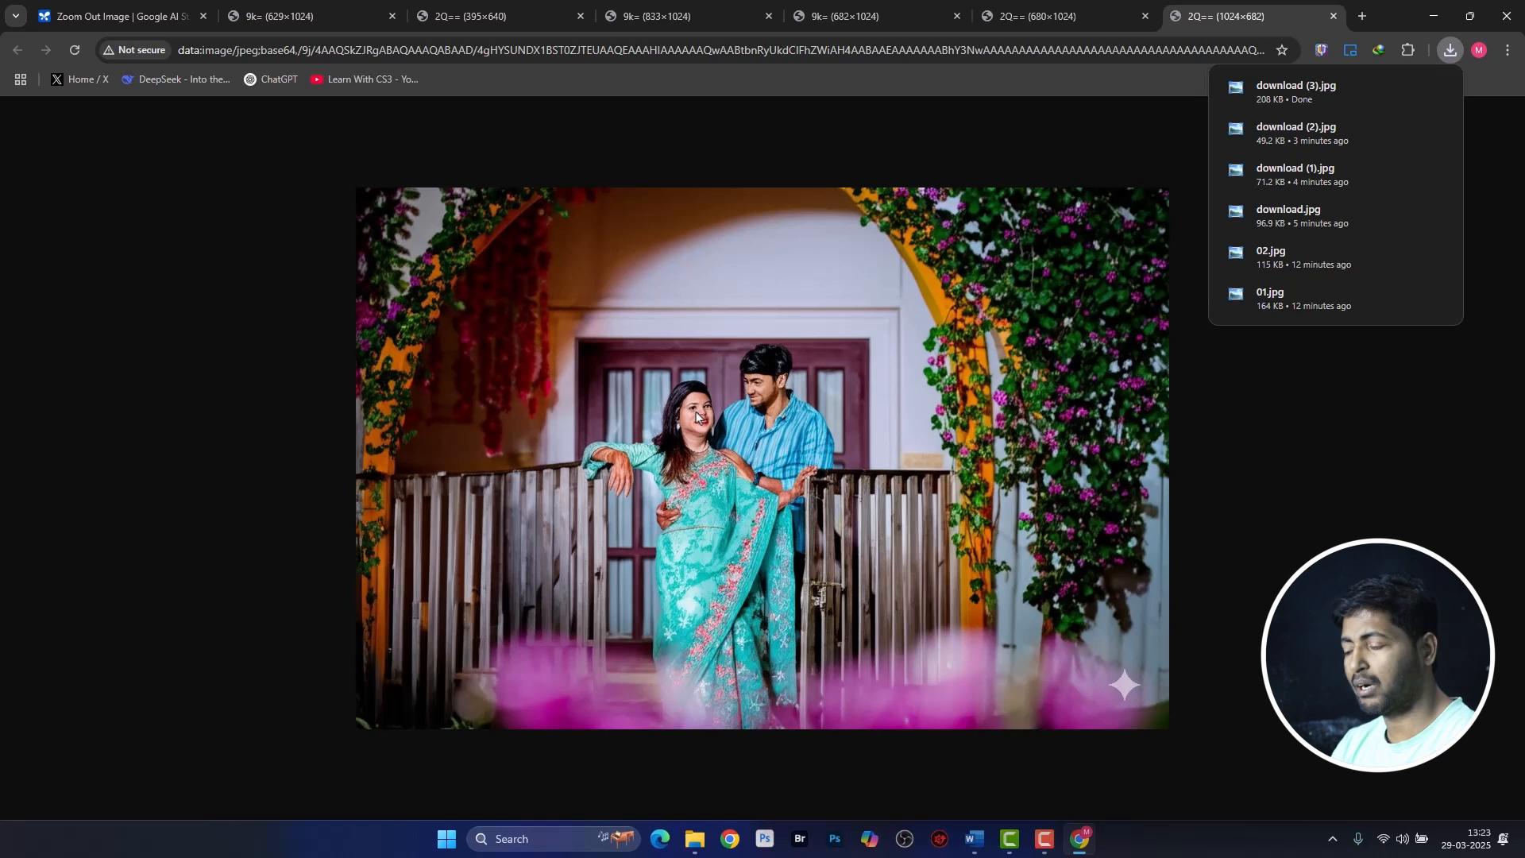
left_click(112, 19)
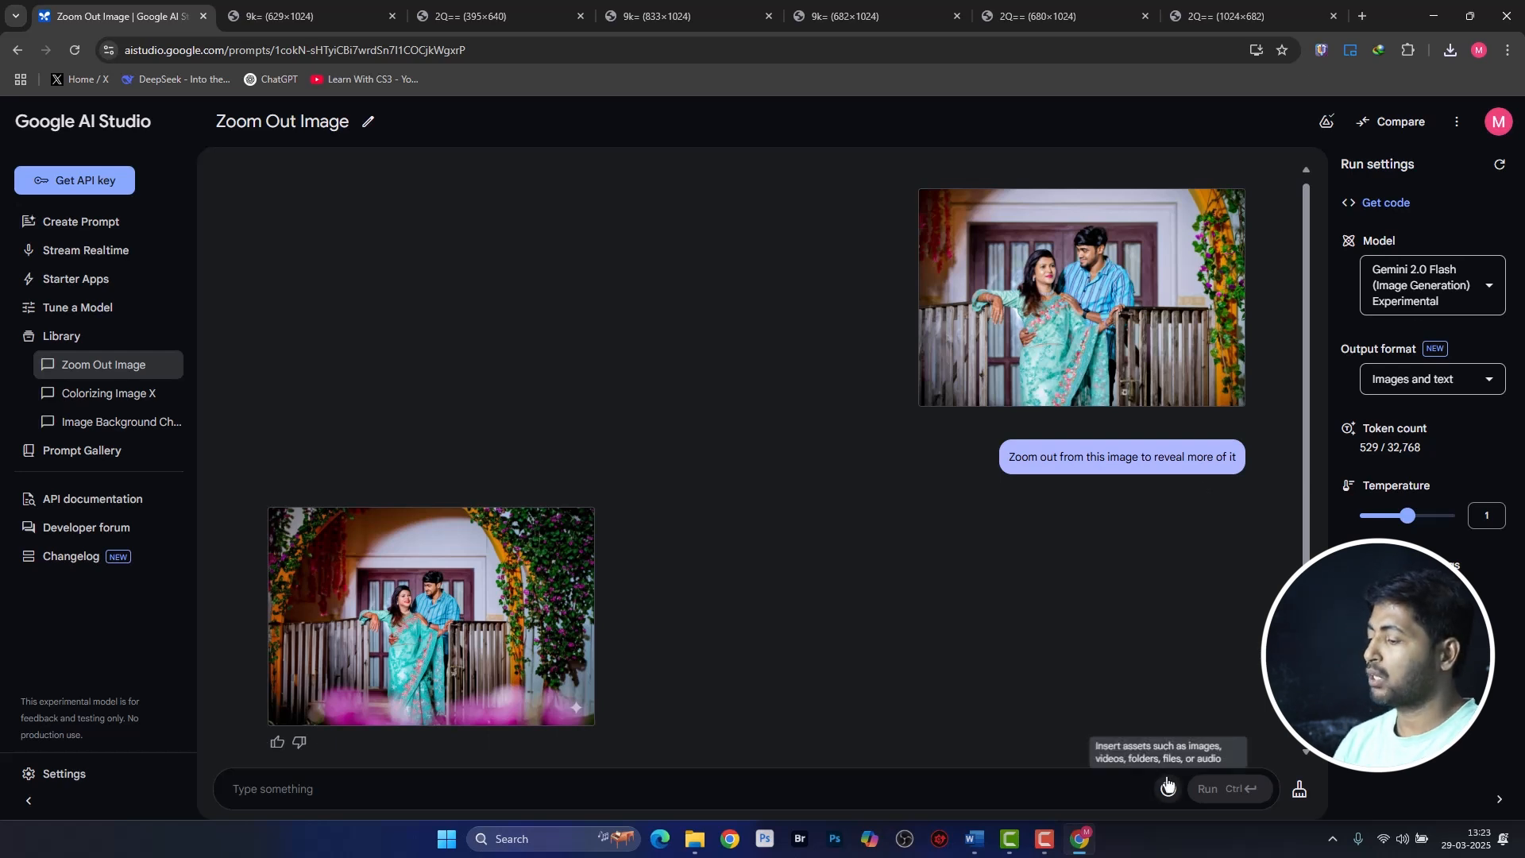
Clear the chat and upload the photo of the woman in white seated on a stool from the Google studio Ai folder.
left_click(1299, 788)
left_click(898, 490)
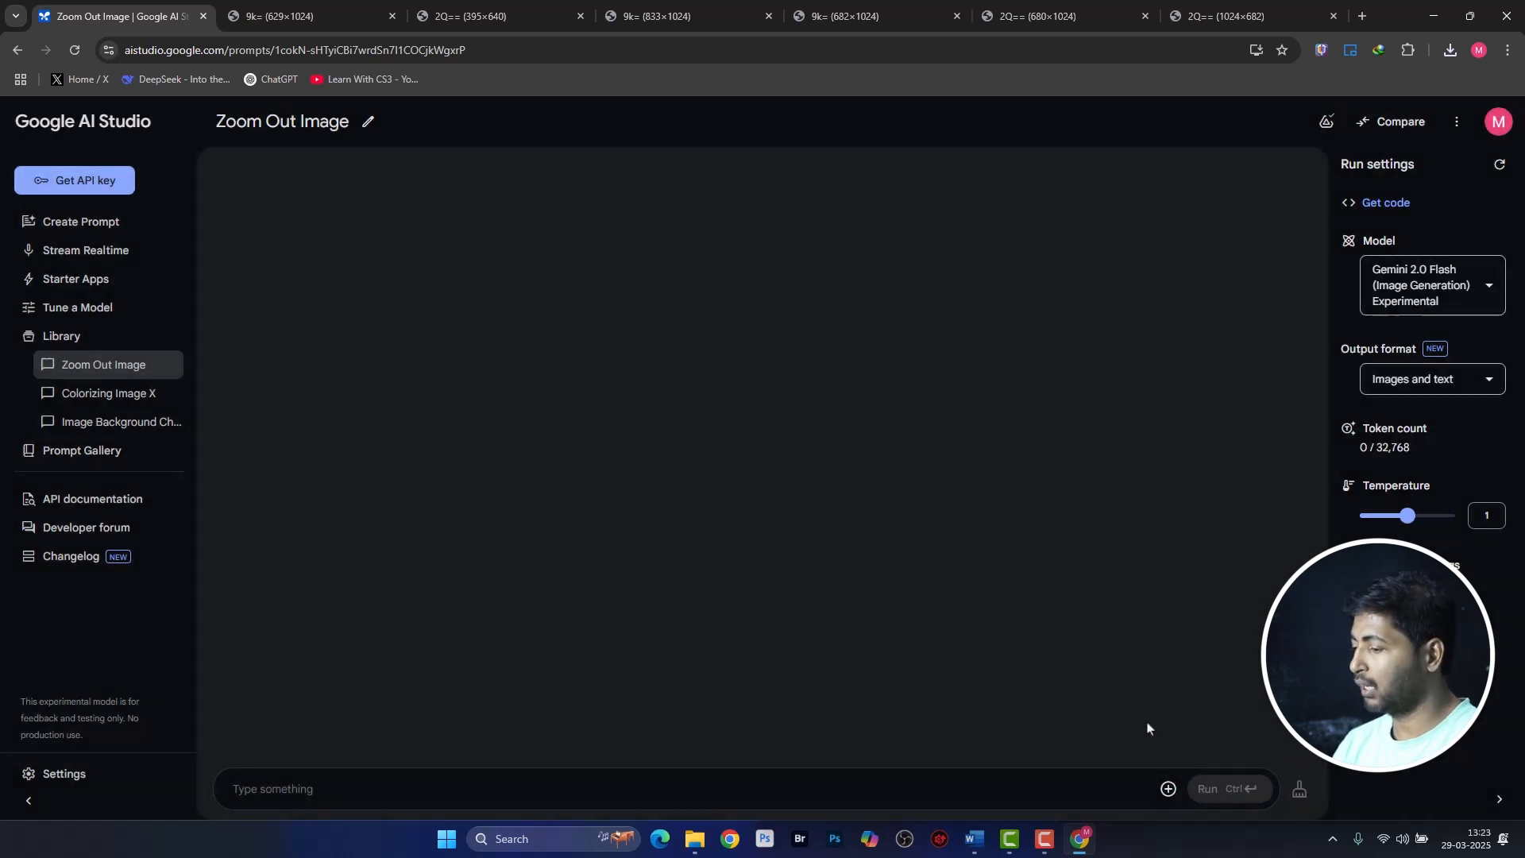
left_click(1167, 789)
left_click(1211, 635)
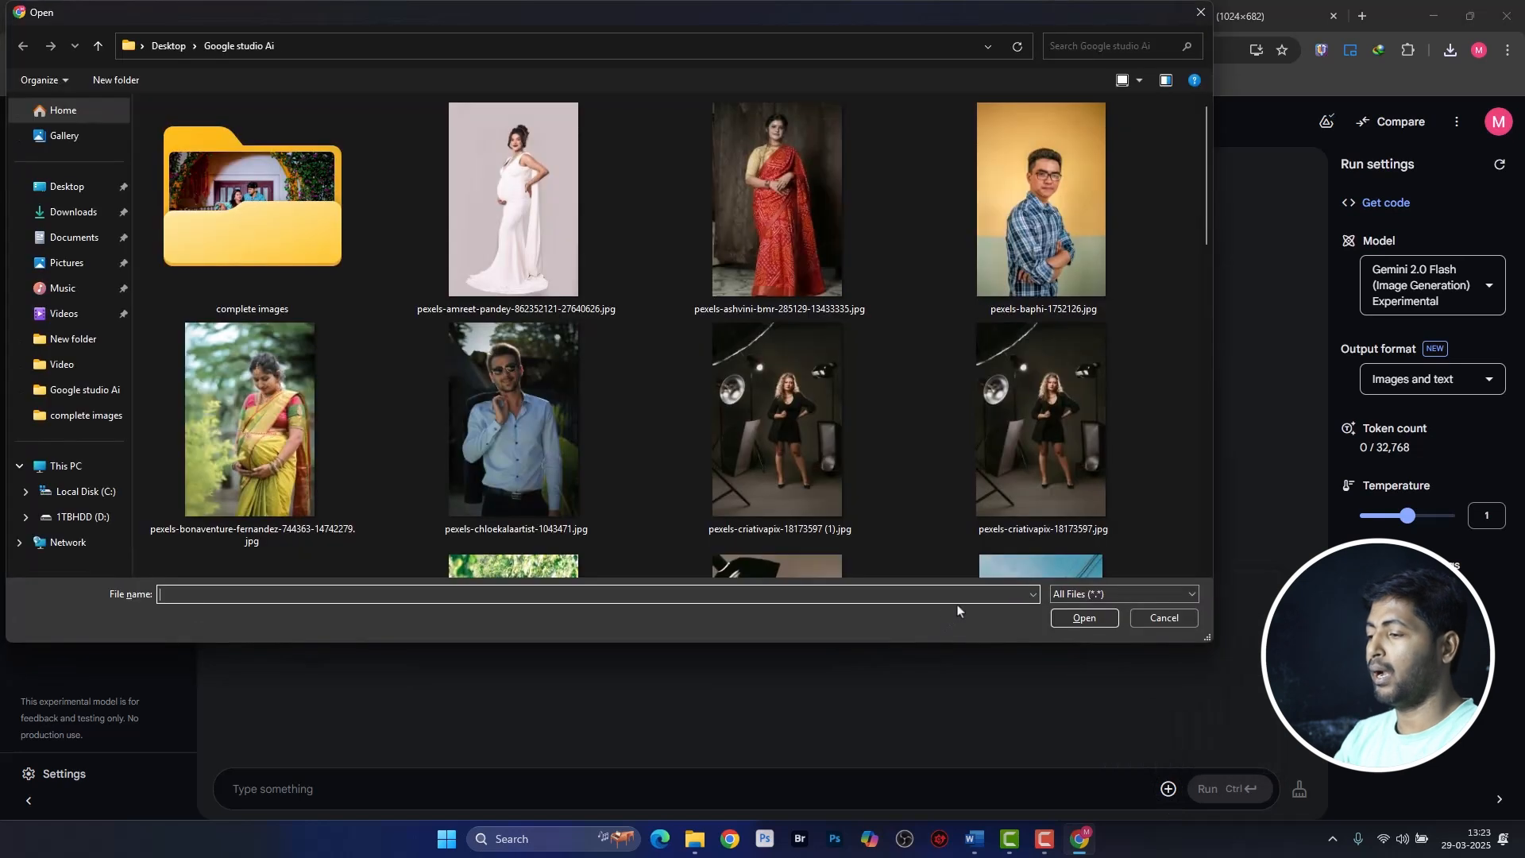
scroll(573, 433, "down", 2)
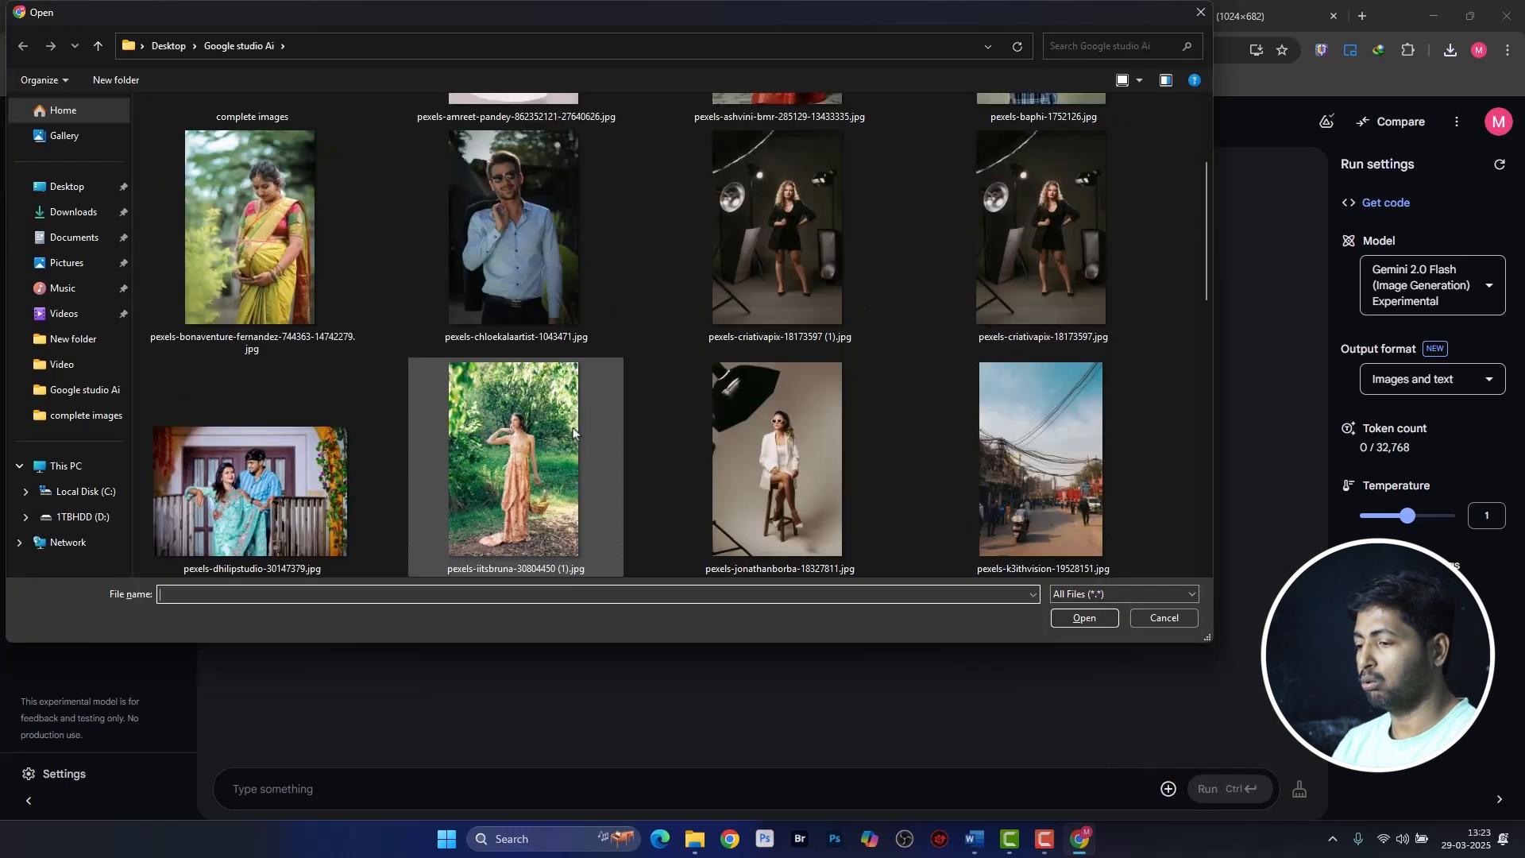
left_click(775, 439)
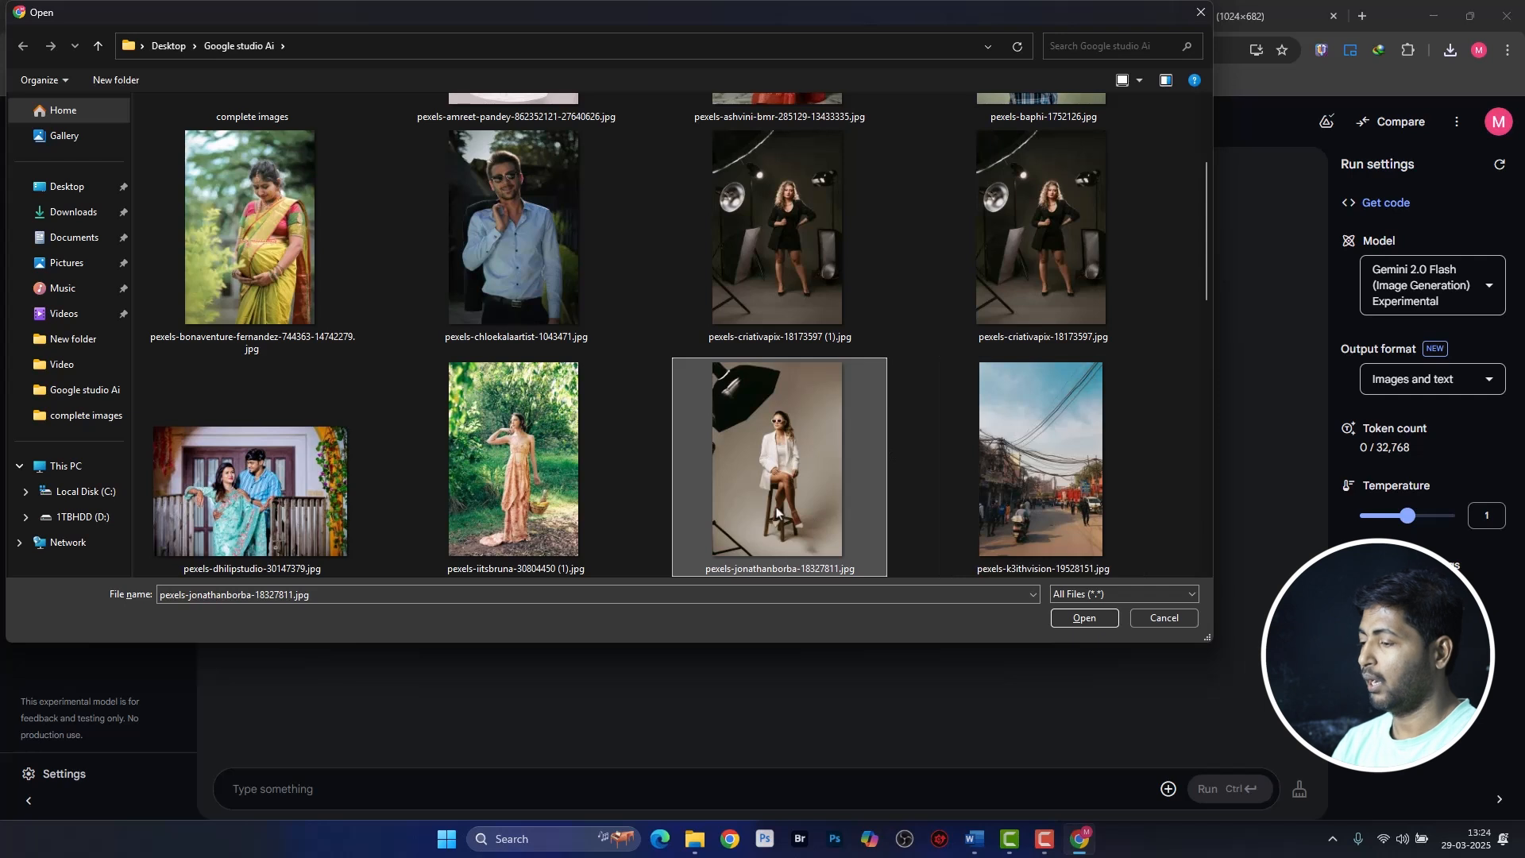
left_click(1069, 621)
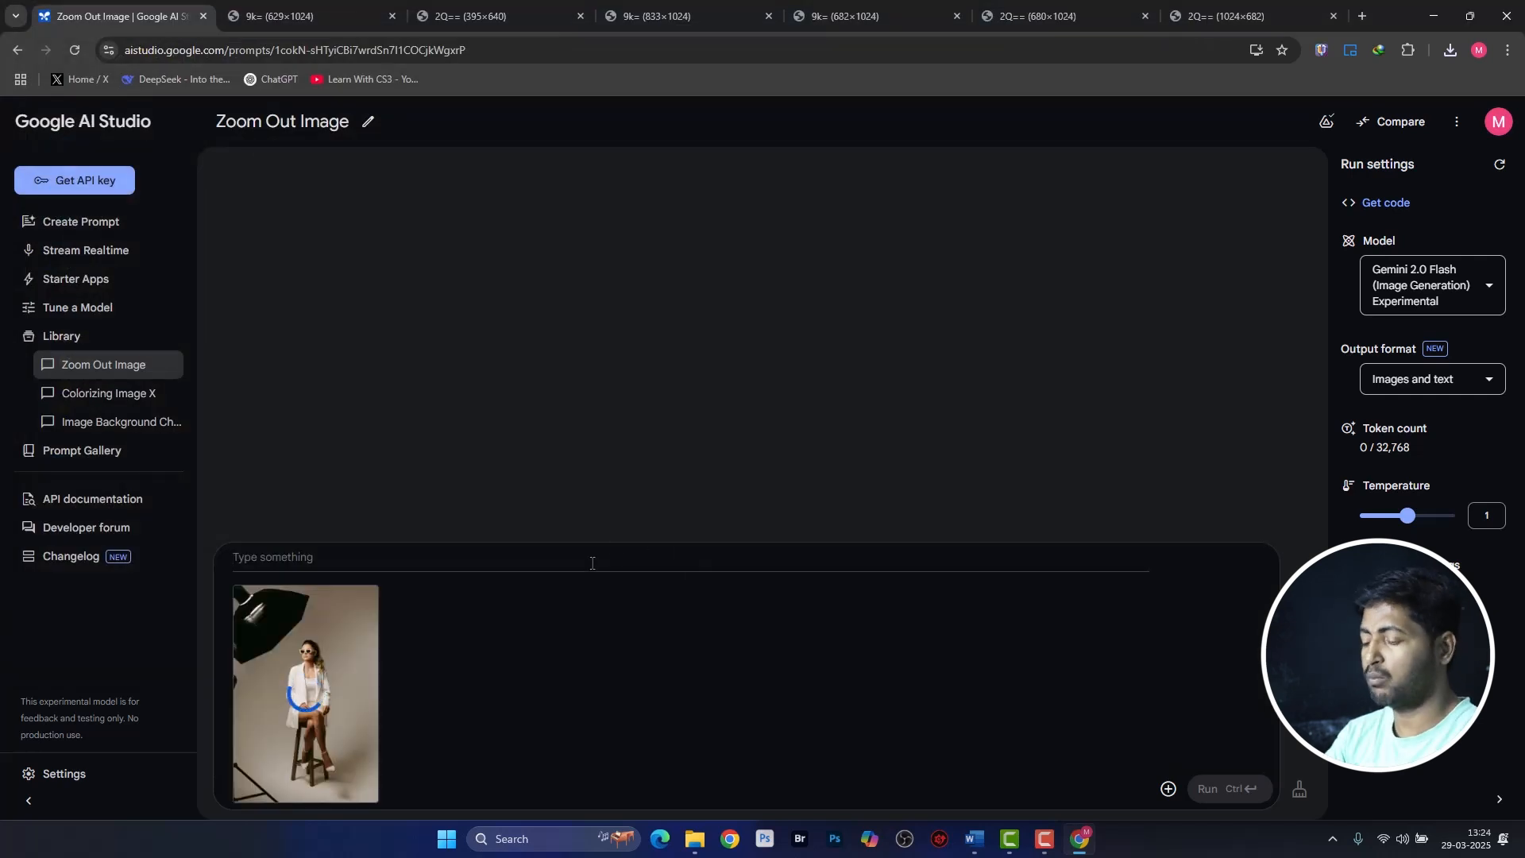
Enter the prompt "remove distraction" for the uploaded photo and run it.
type("remove d")
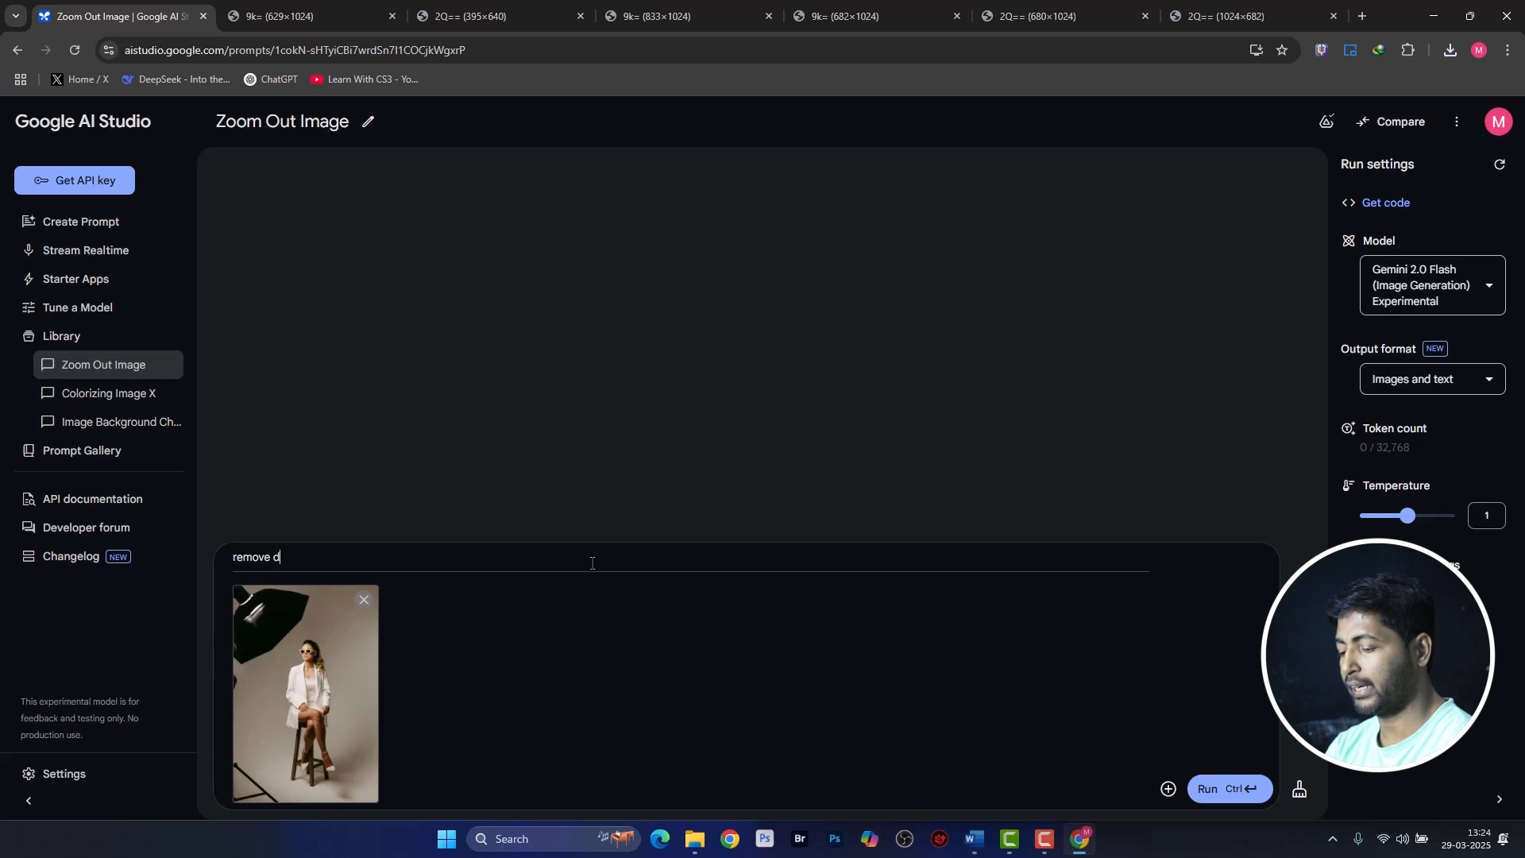
type("istraction")
left_click(1230, 791)
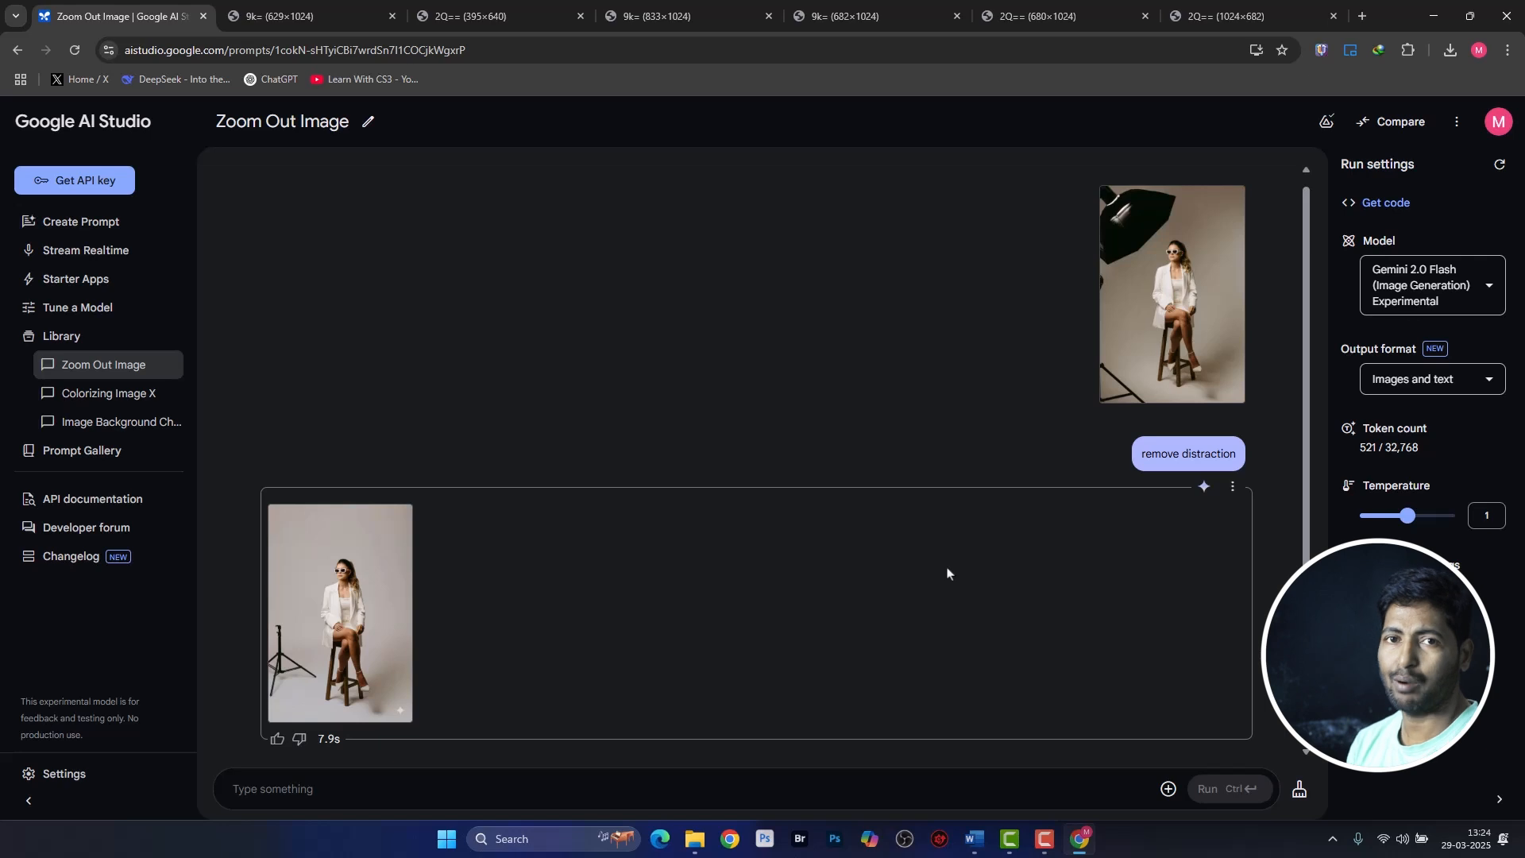
Check the generated photo of the seated woman in the preview and delete that response from the chat.
mouse_move(300, 640)
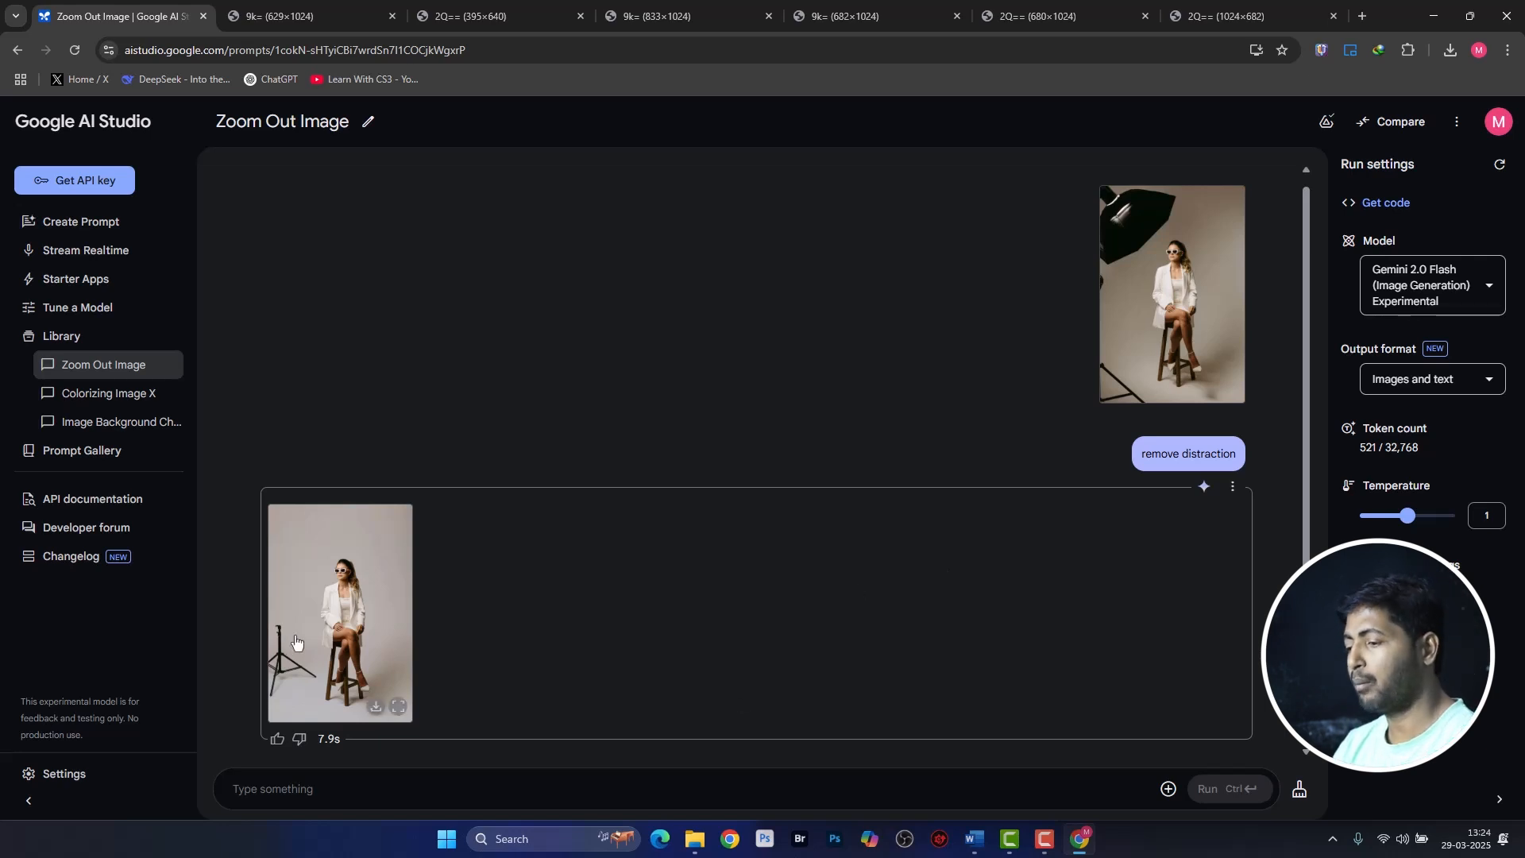
left_click(339, 673)
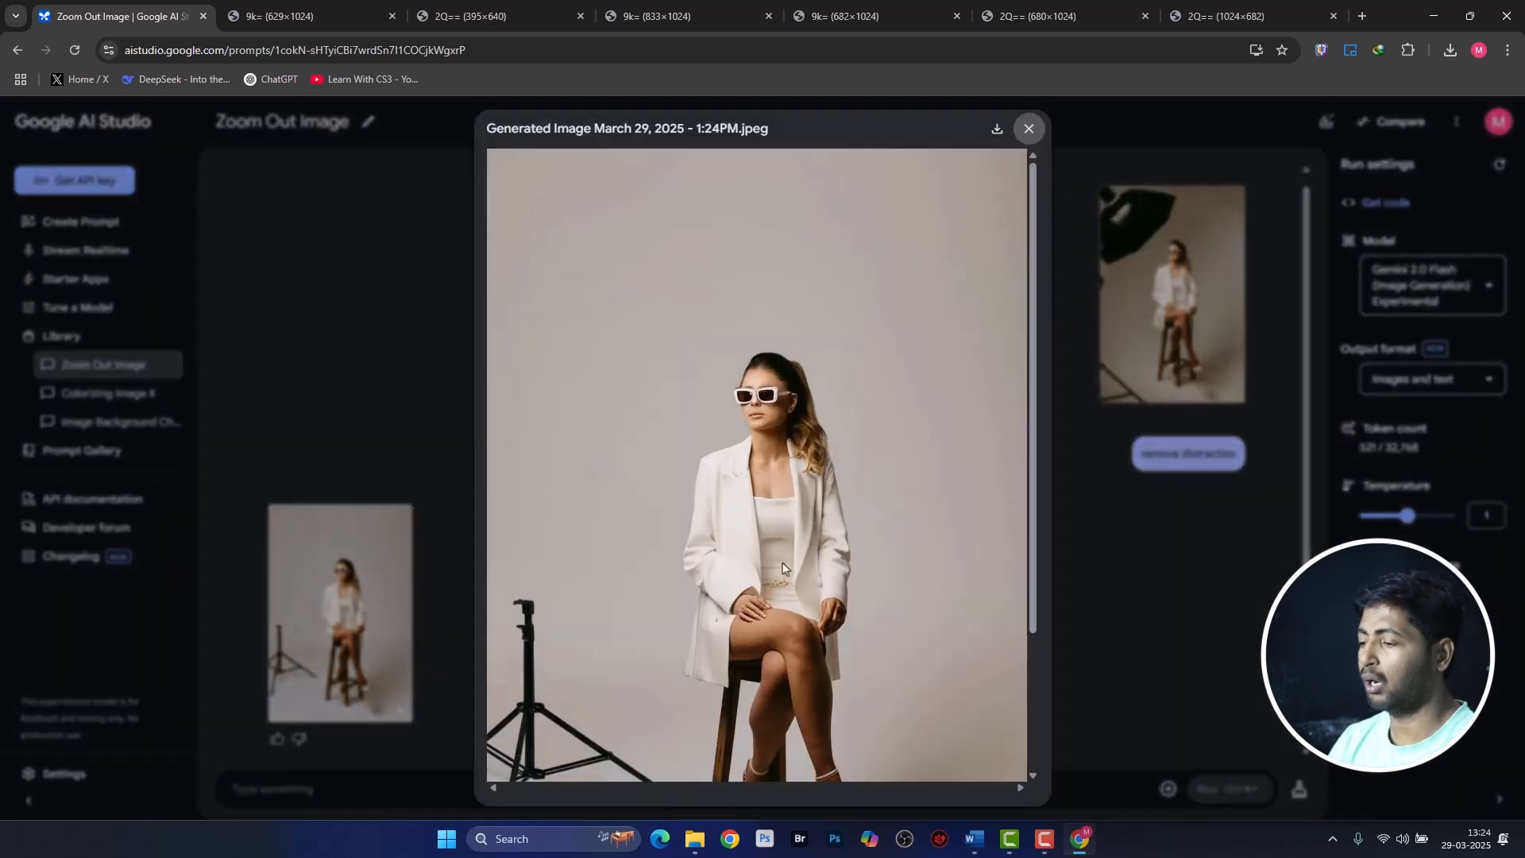
left_click(1028, 128)
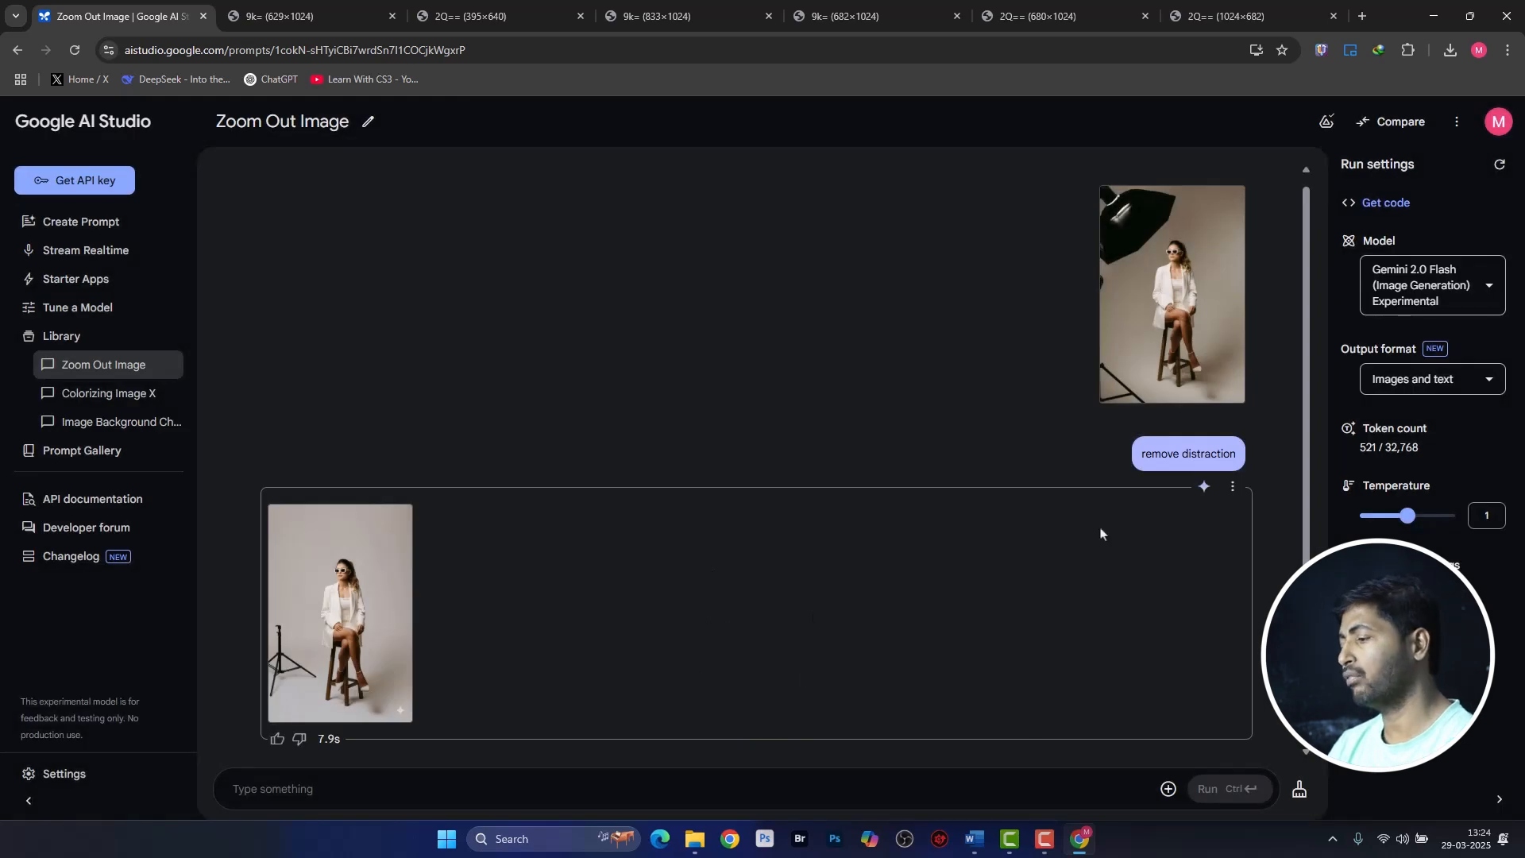
left_click(1232, 486)
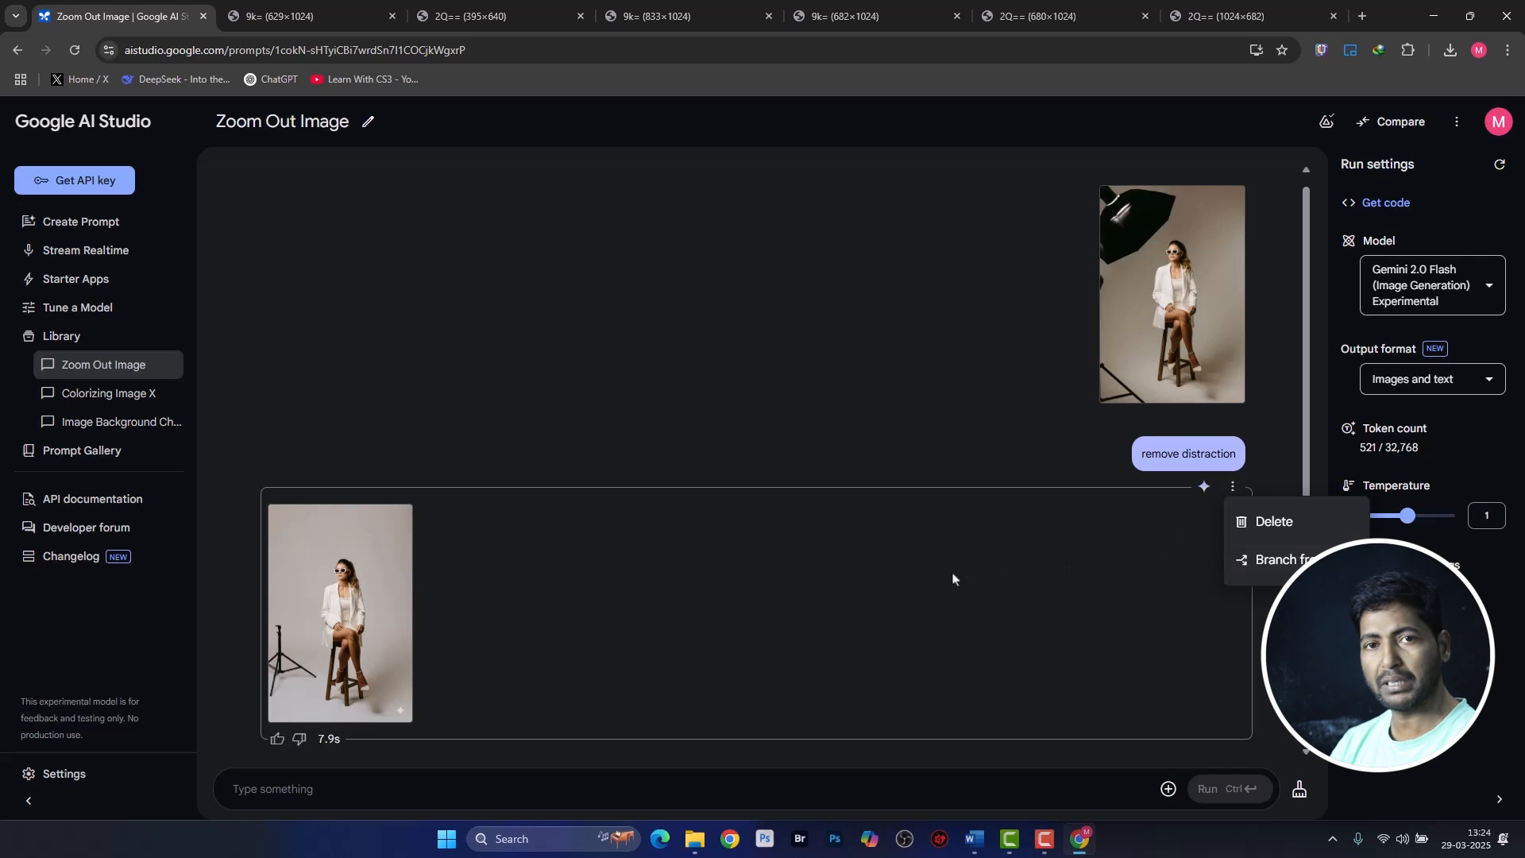
left_click(1279, 522)
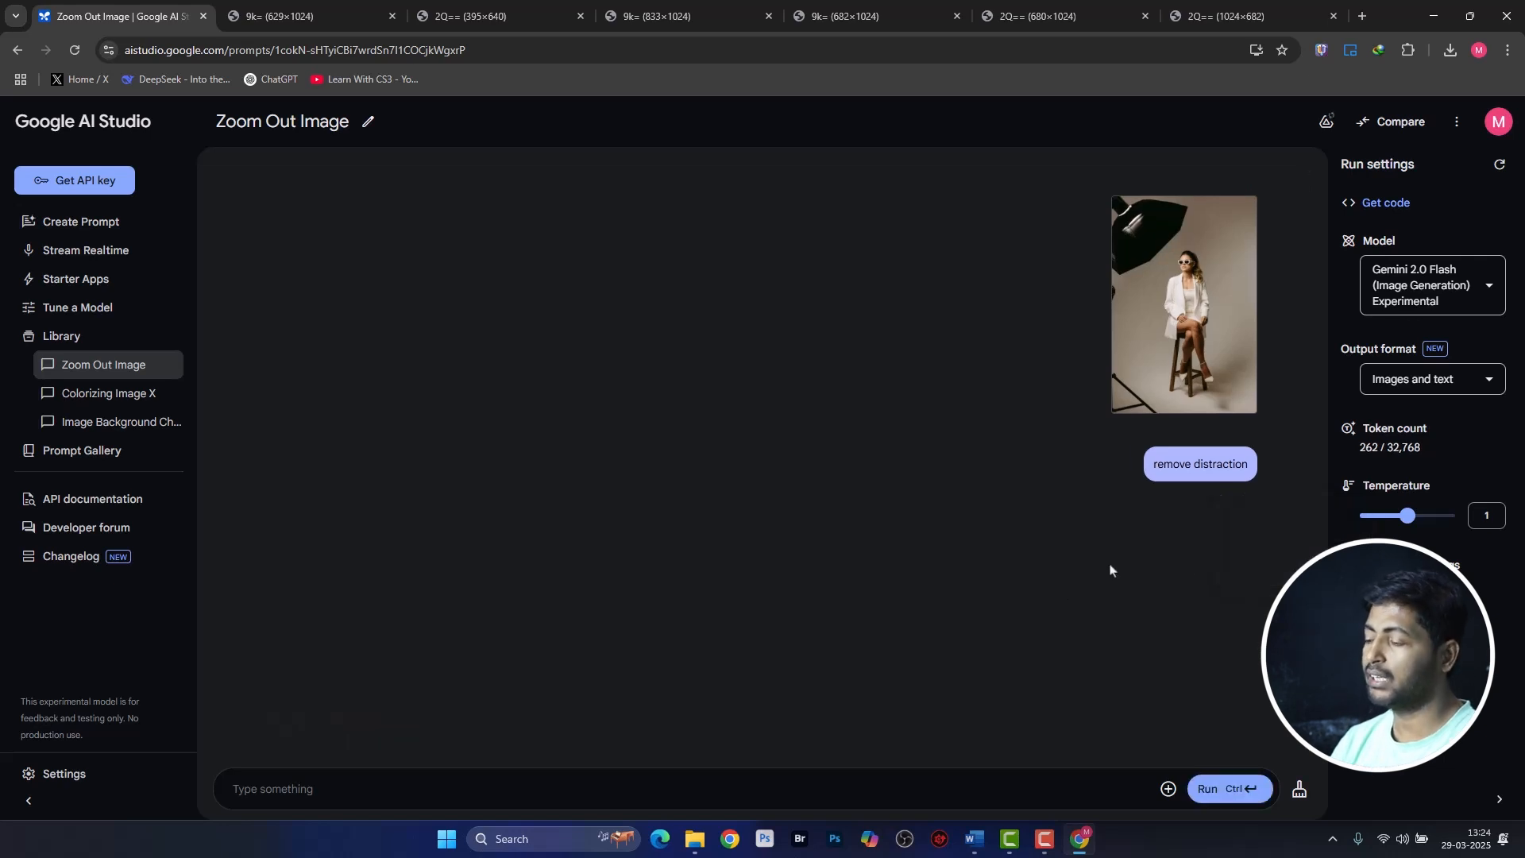
Edit the existing prompt to read "remove distraction,remove studio umbrell with stand" and run it again.
left_click(1198, 464)
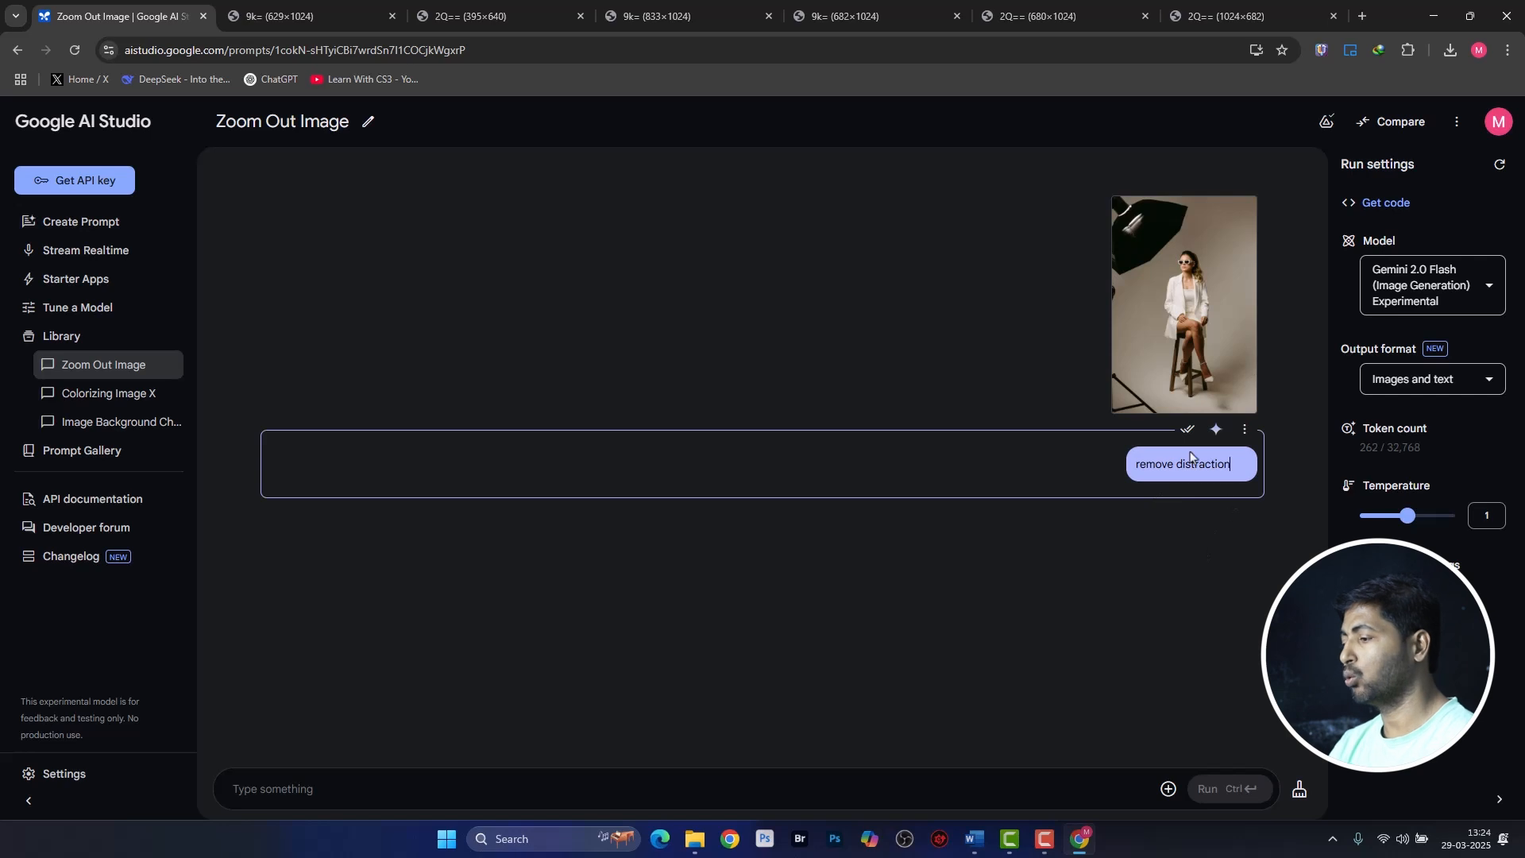
left_click(1187, 429)
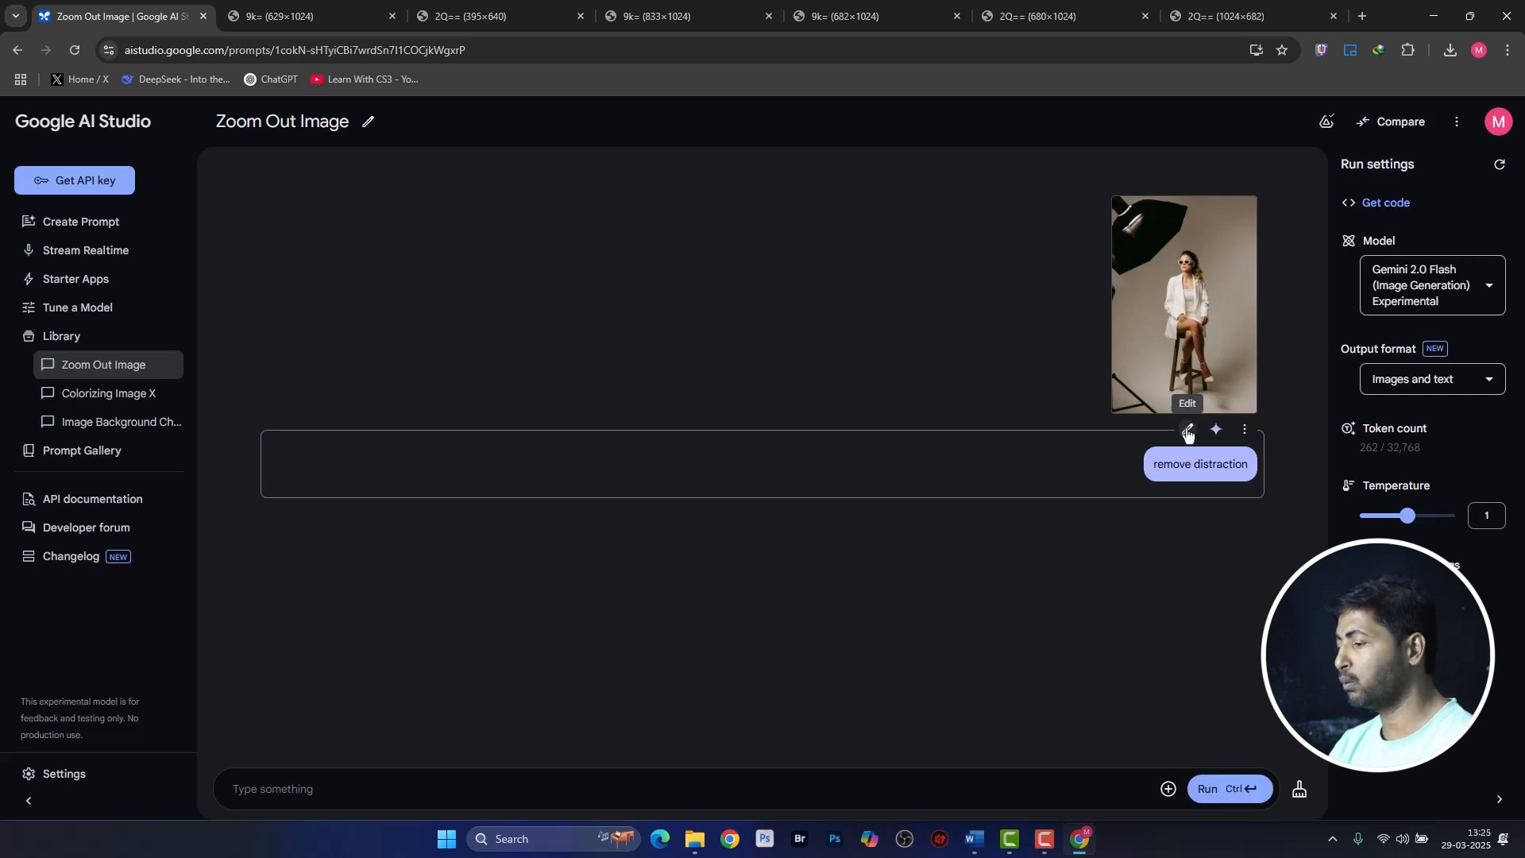
left_click(1187, 431)
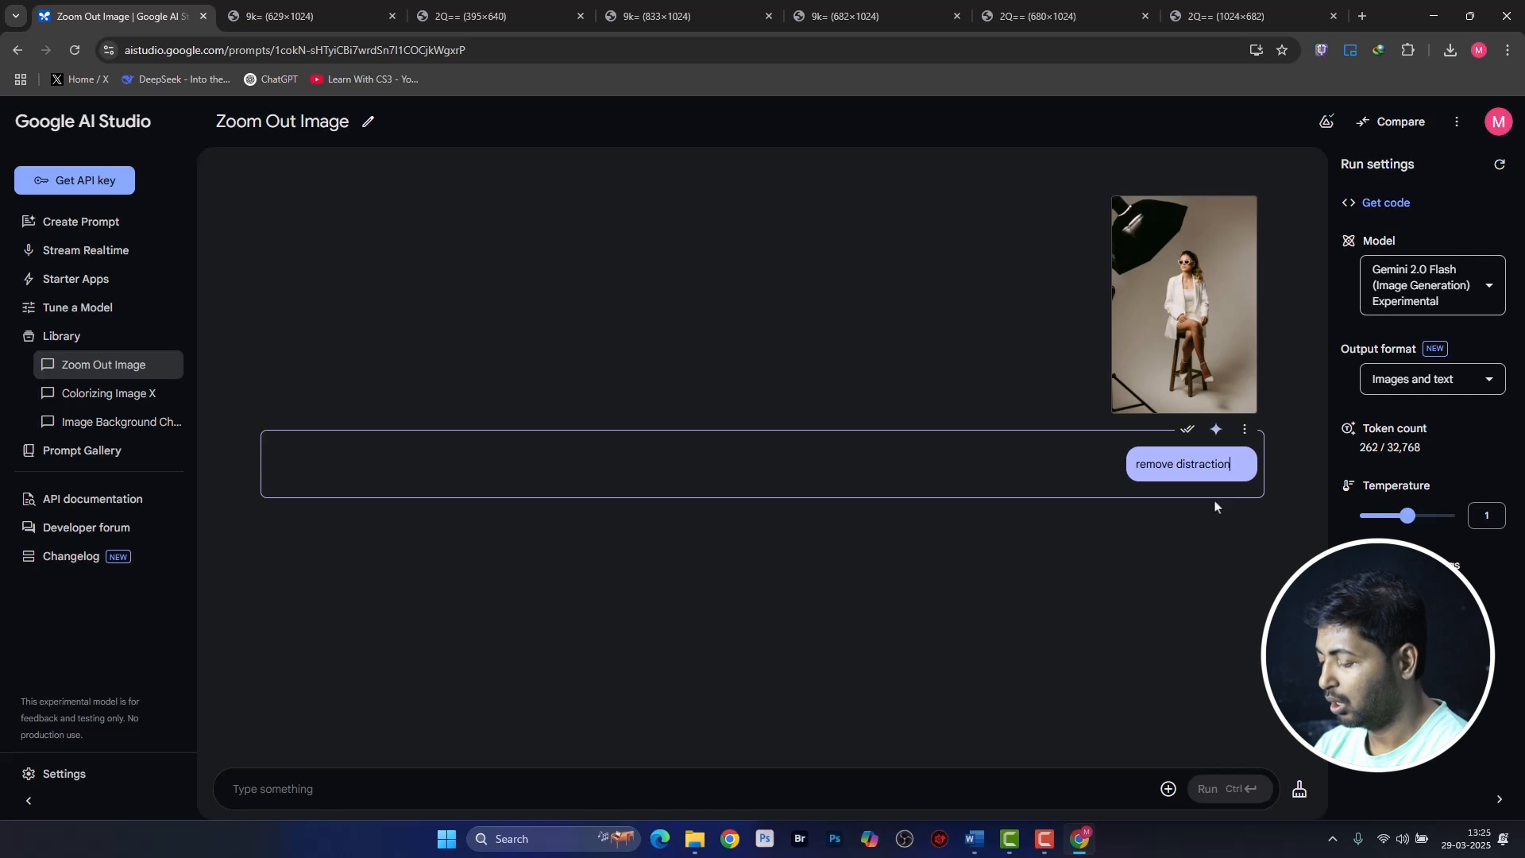
type(",")
type("remove")
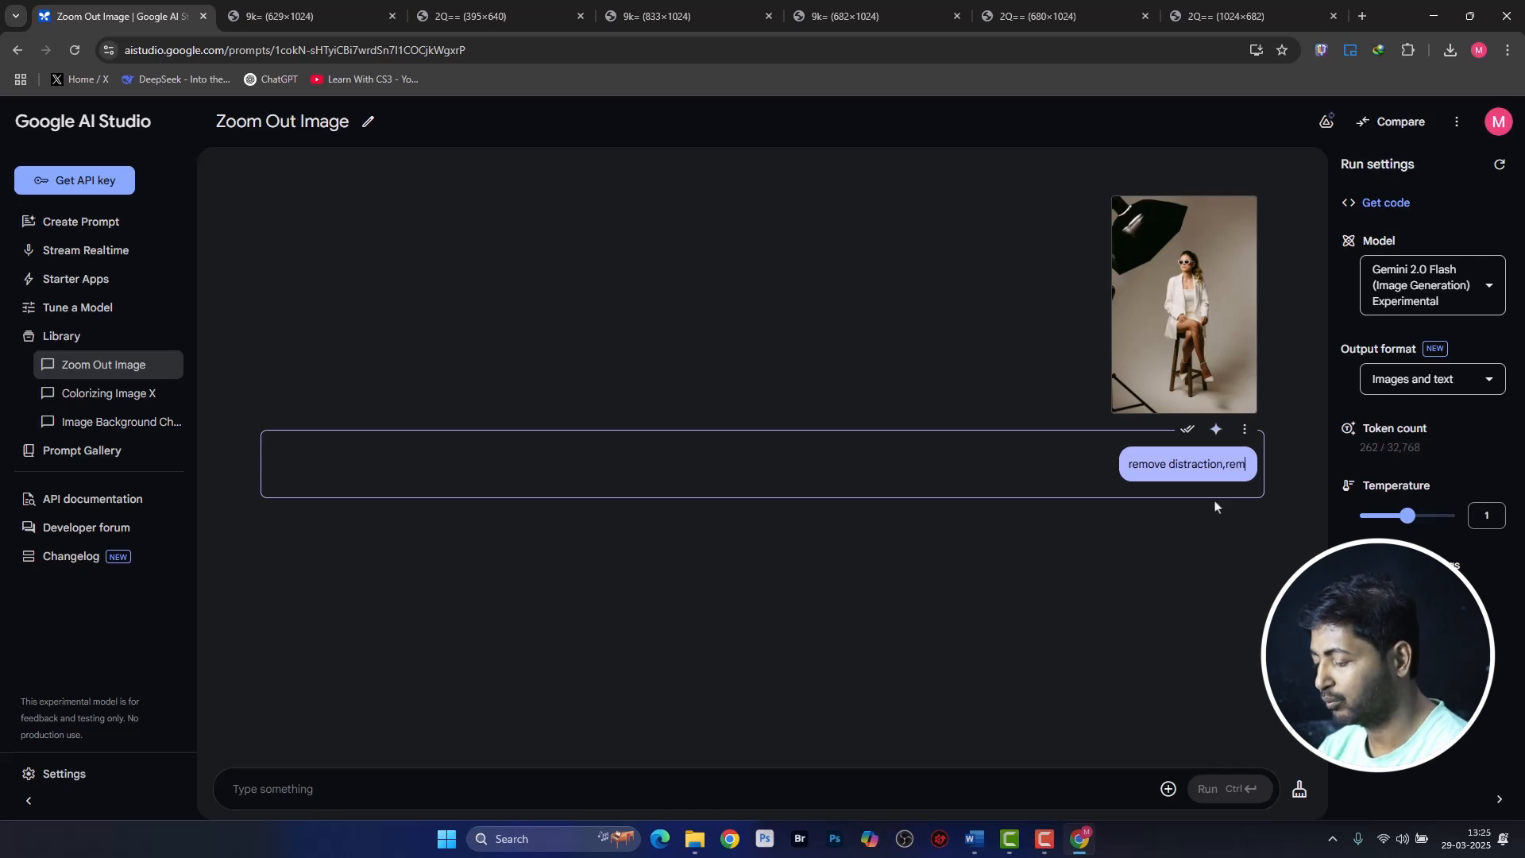
type(" s")
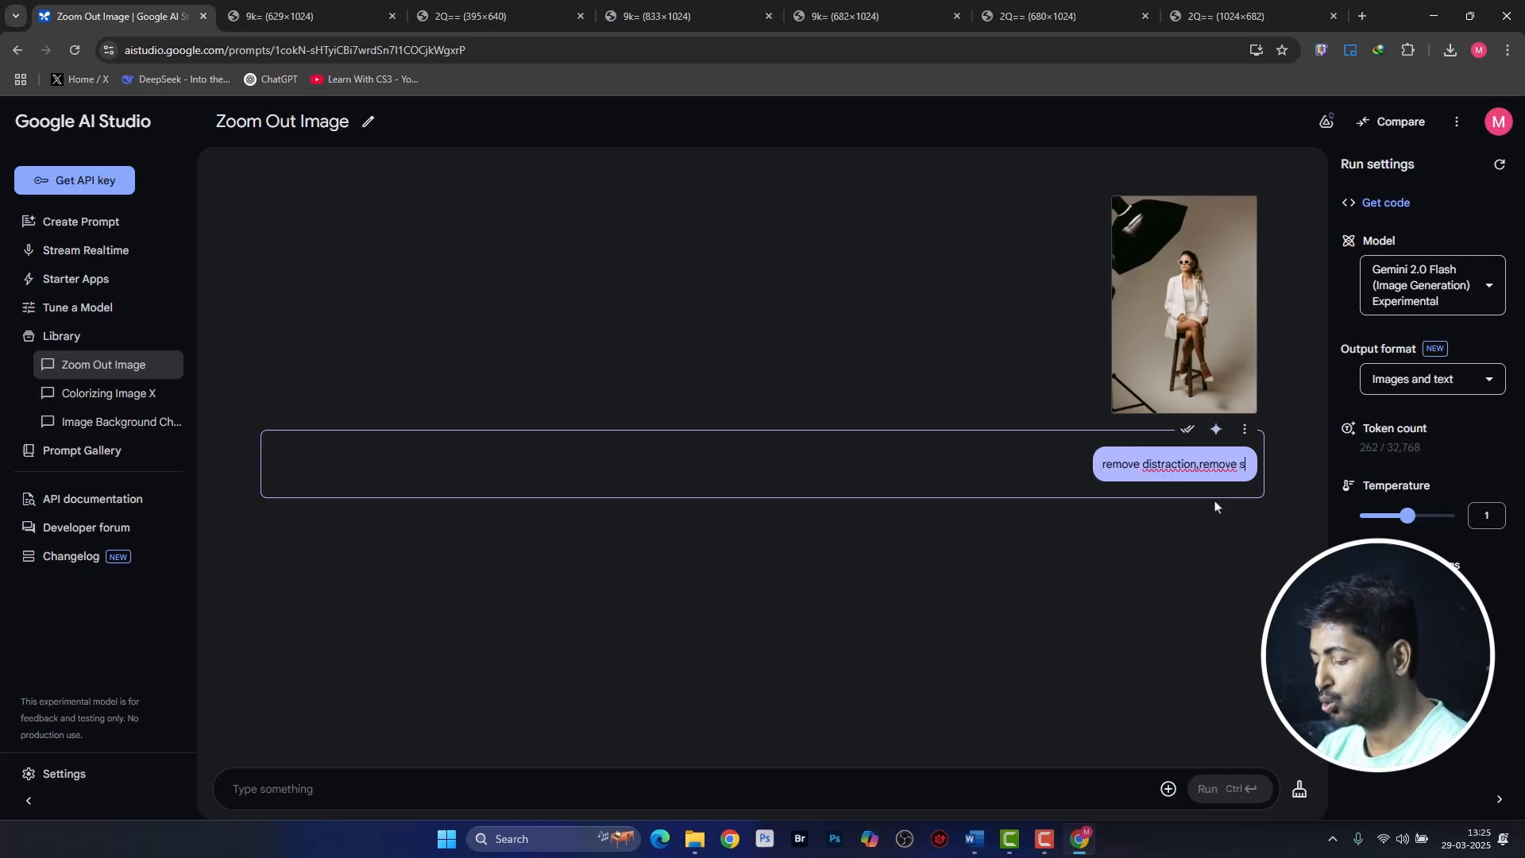
type("tudio")
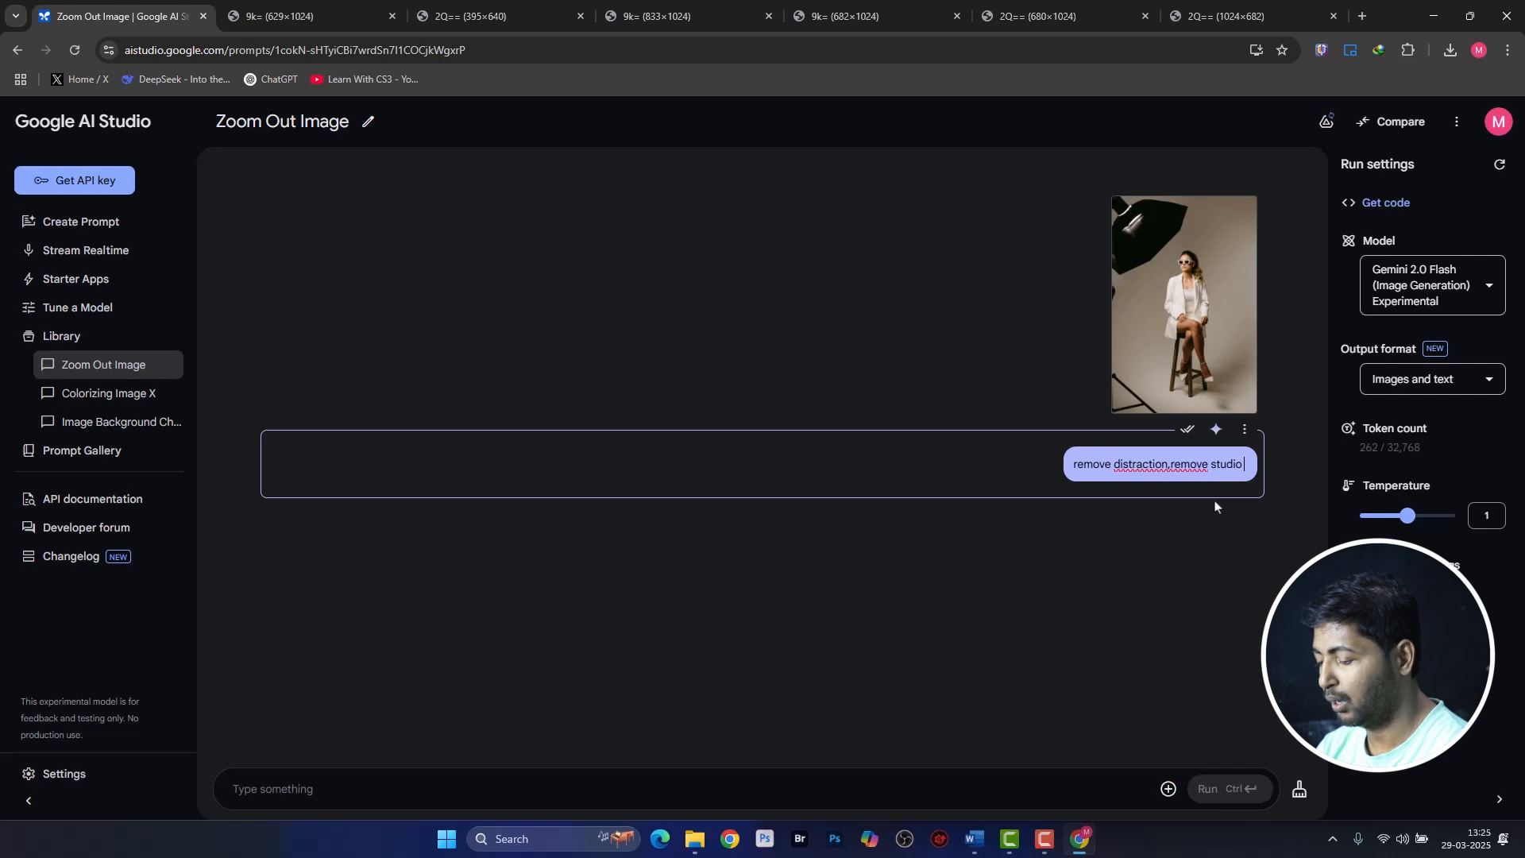
type(" umbrel")
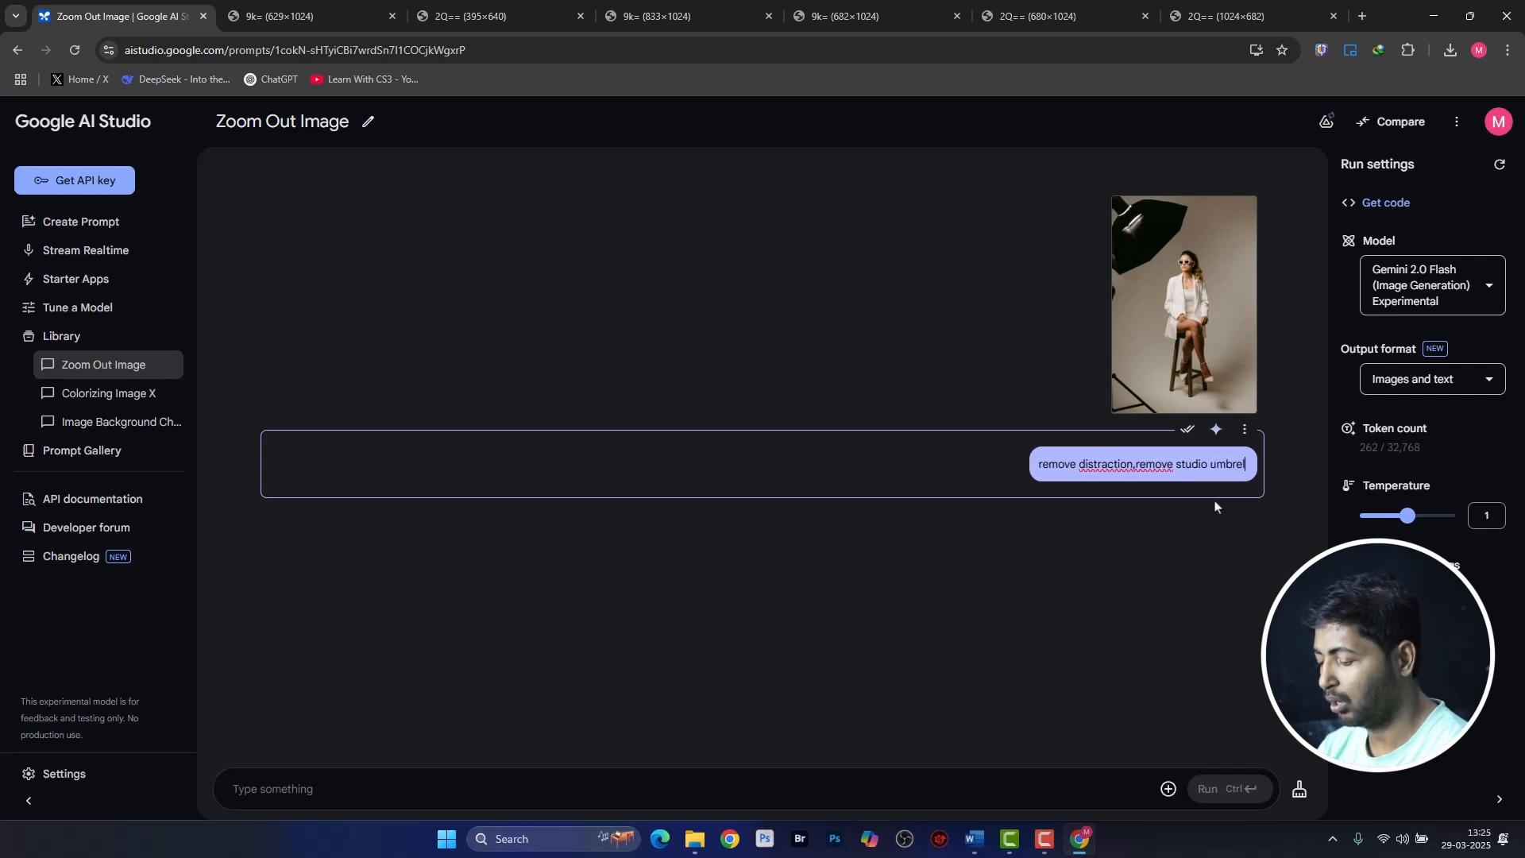
type("l wi")
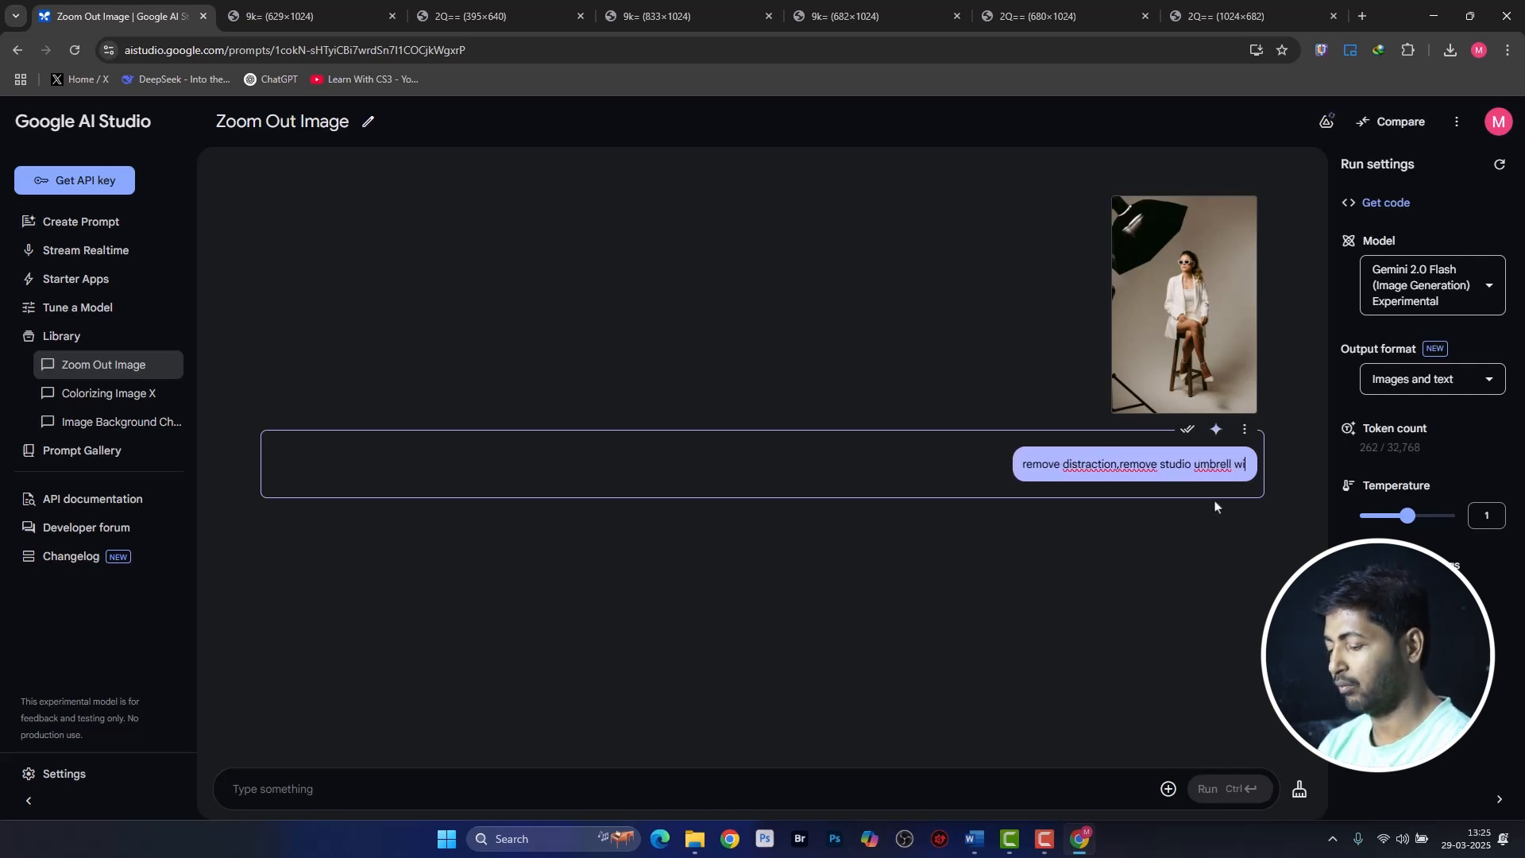
type("th stand")
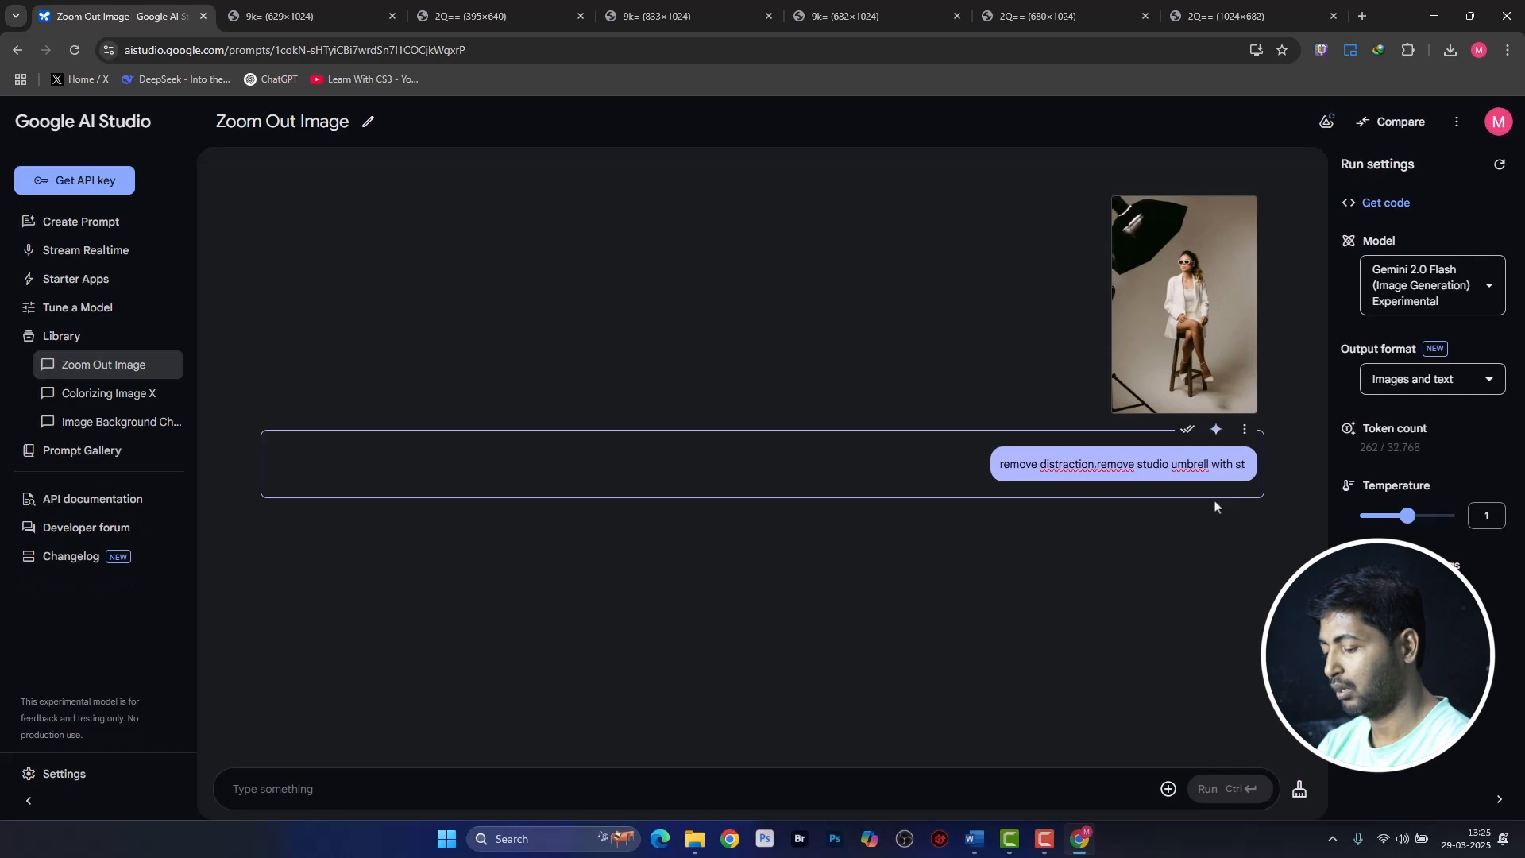
left_click(1187, 430)
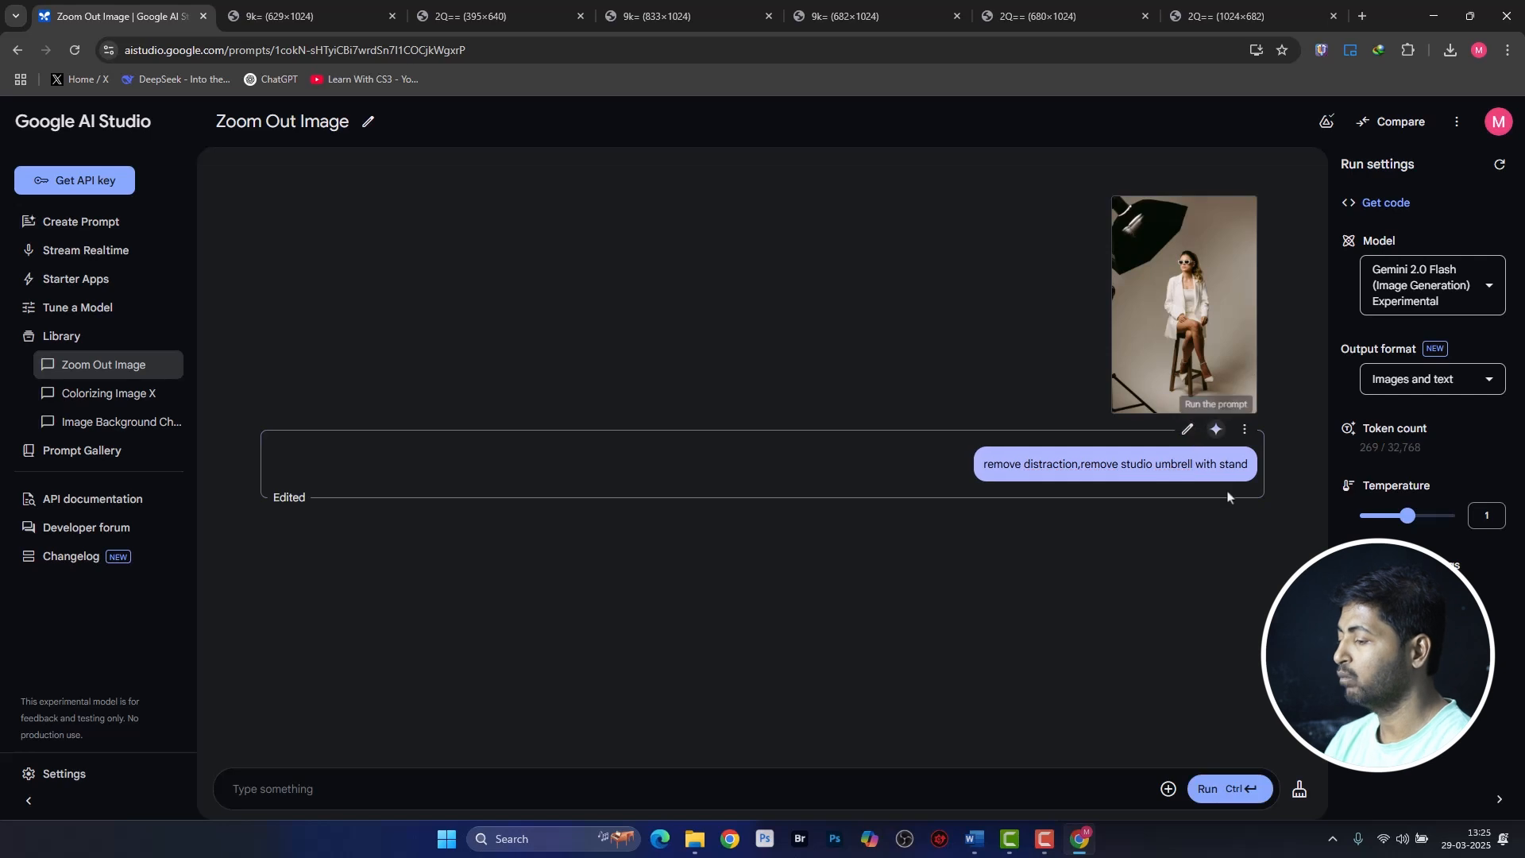
left_click(1251, 791)
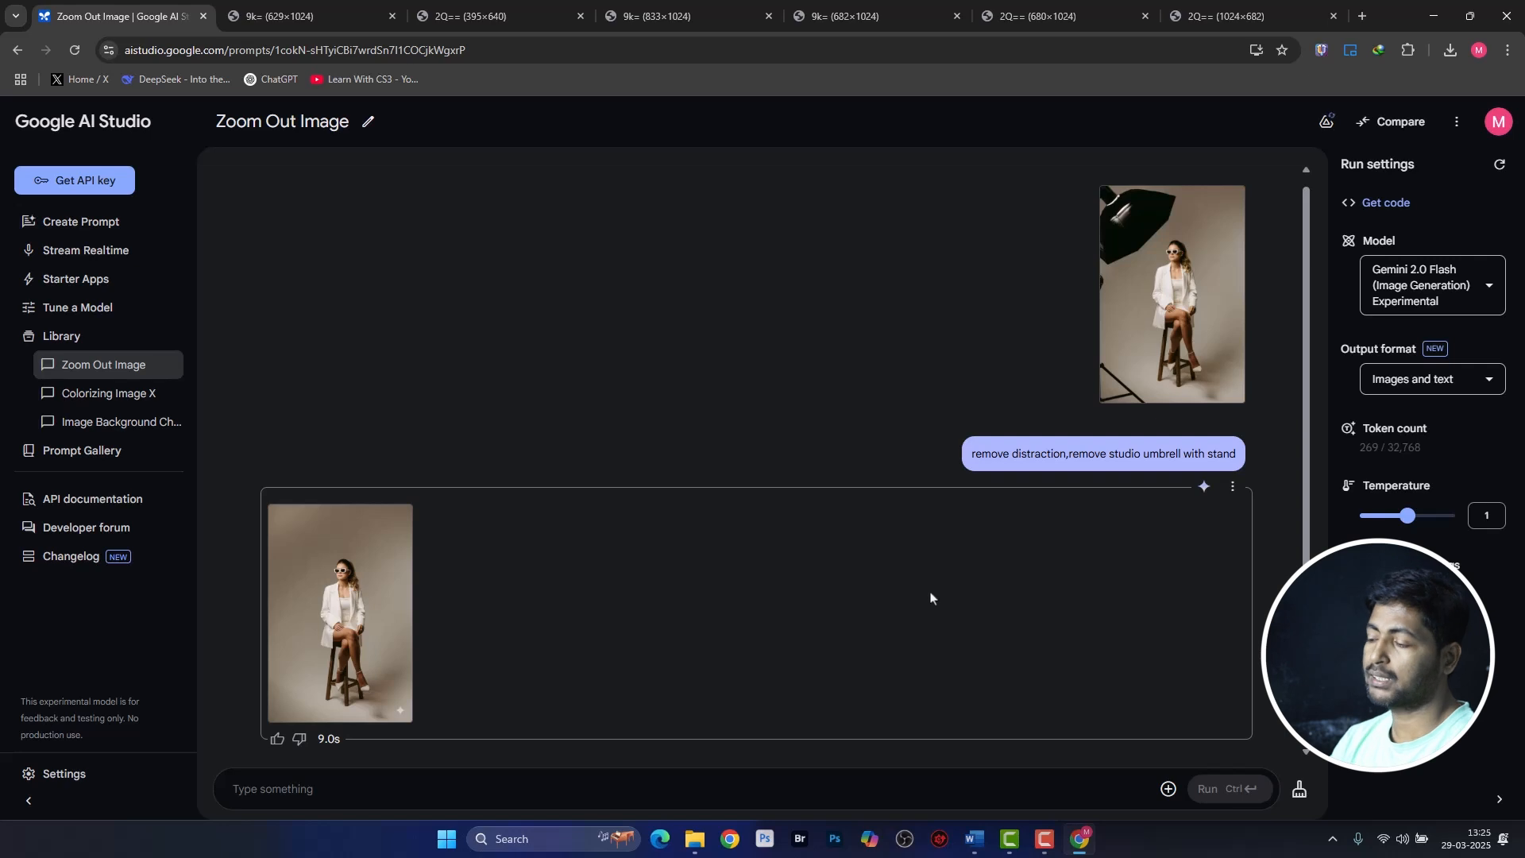
Preview the generated photo of the seated woman, view it in its own browser tab, and return to the chat.
left_click(362, 592)
scroll(814, 486, "down", 3)
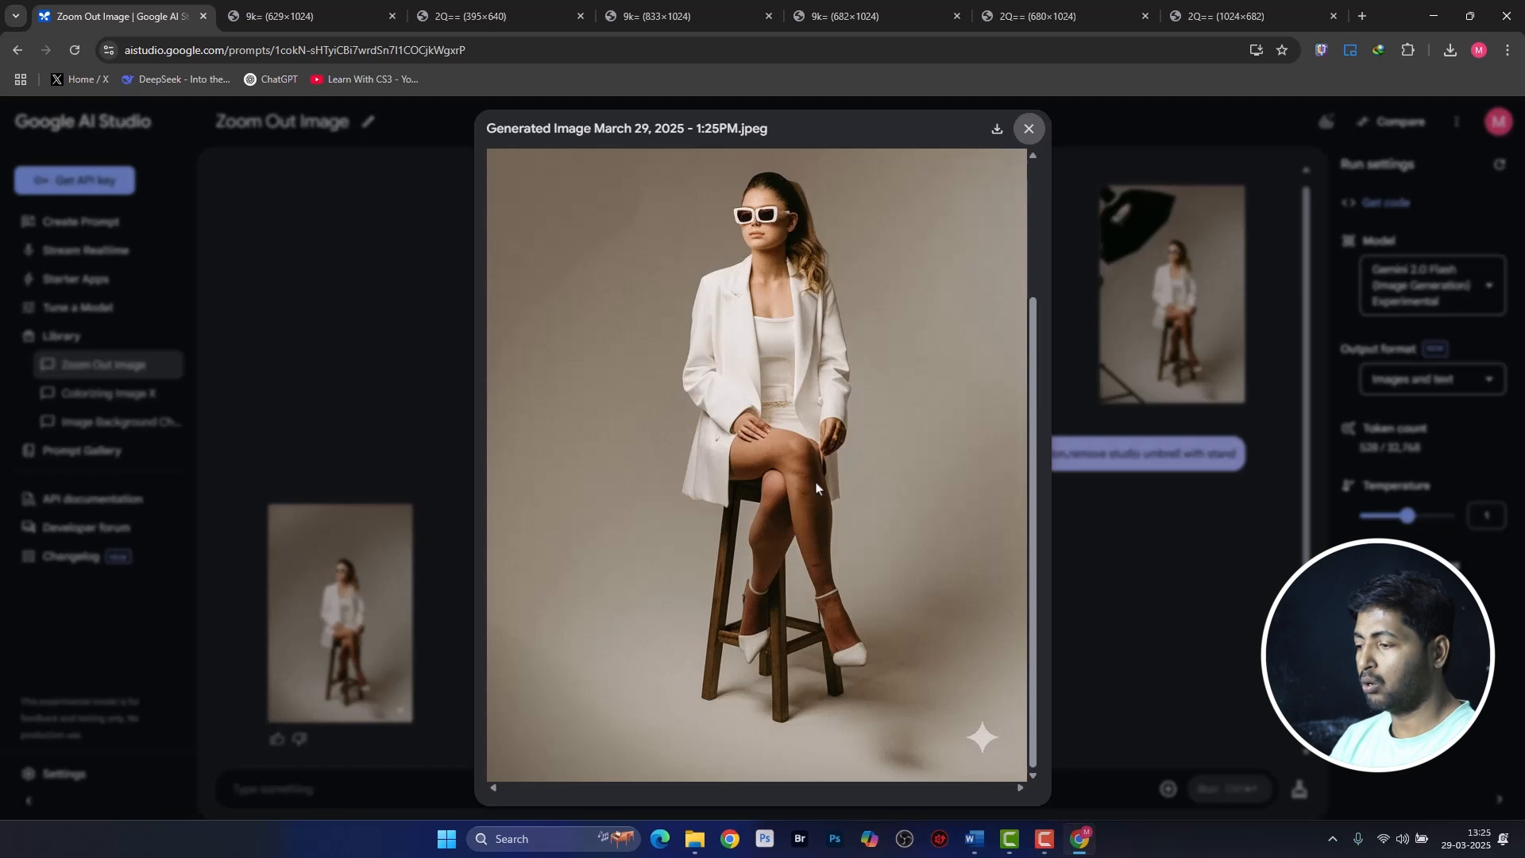
right_click(806, 397)
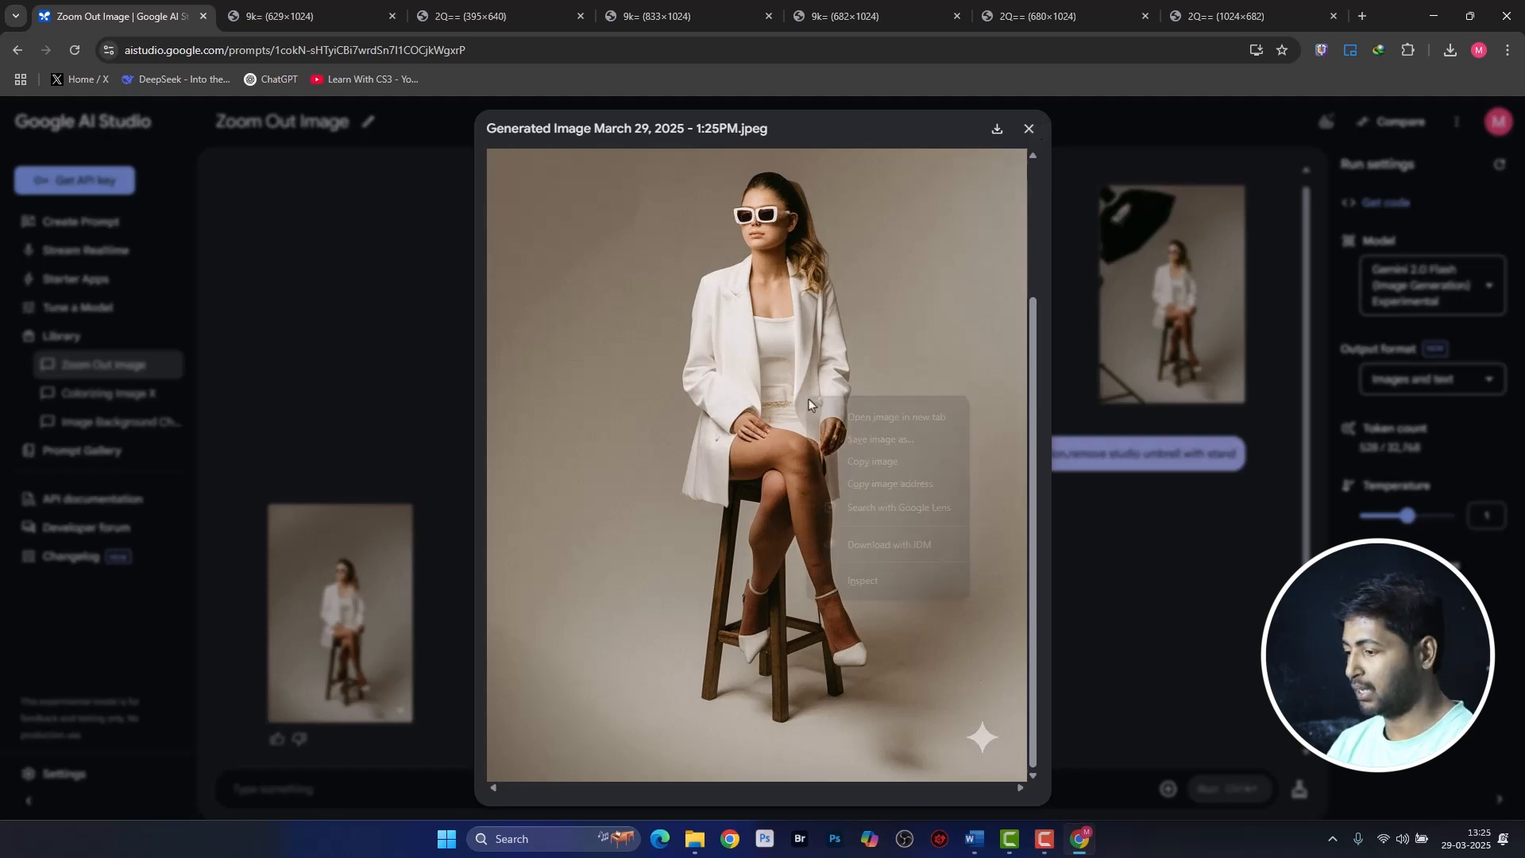
left_click(831, 414)
left_click(1244, 16)
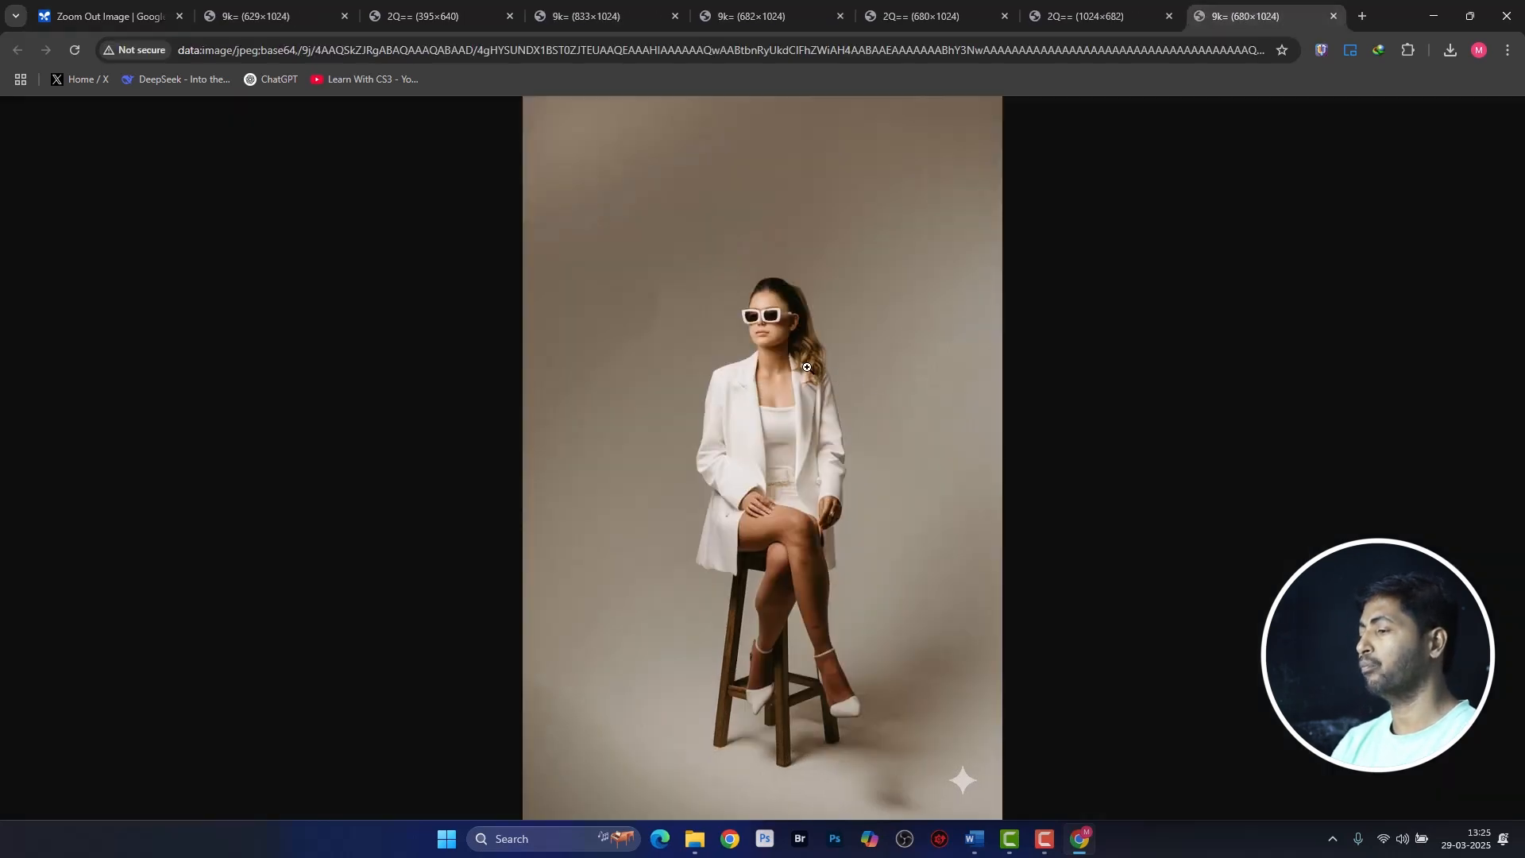
left_click(110, 16)
left_click(1029, 129)
Clear the chat and upload the street photo pexels-k3ithvision-19528151.jpg from the Google studio Ai folder.
left_click(1298, 790)
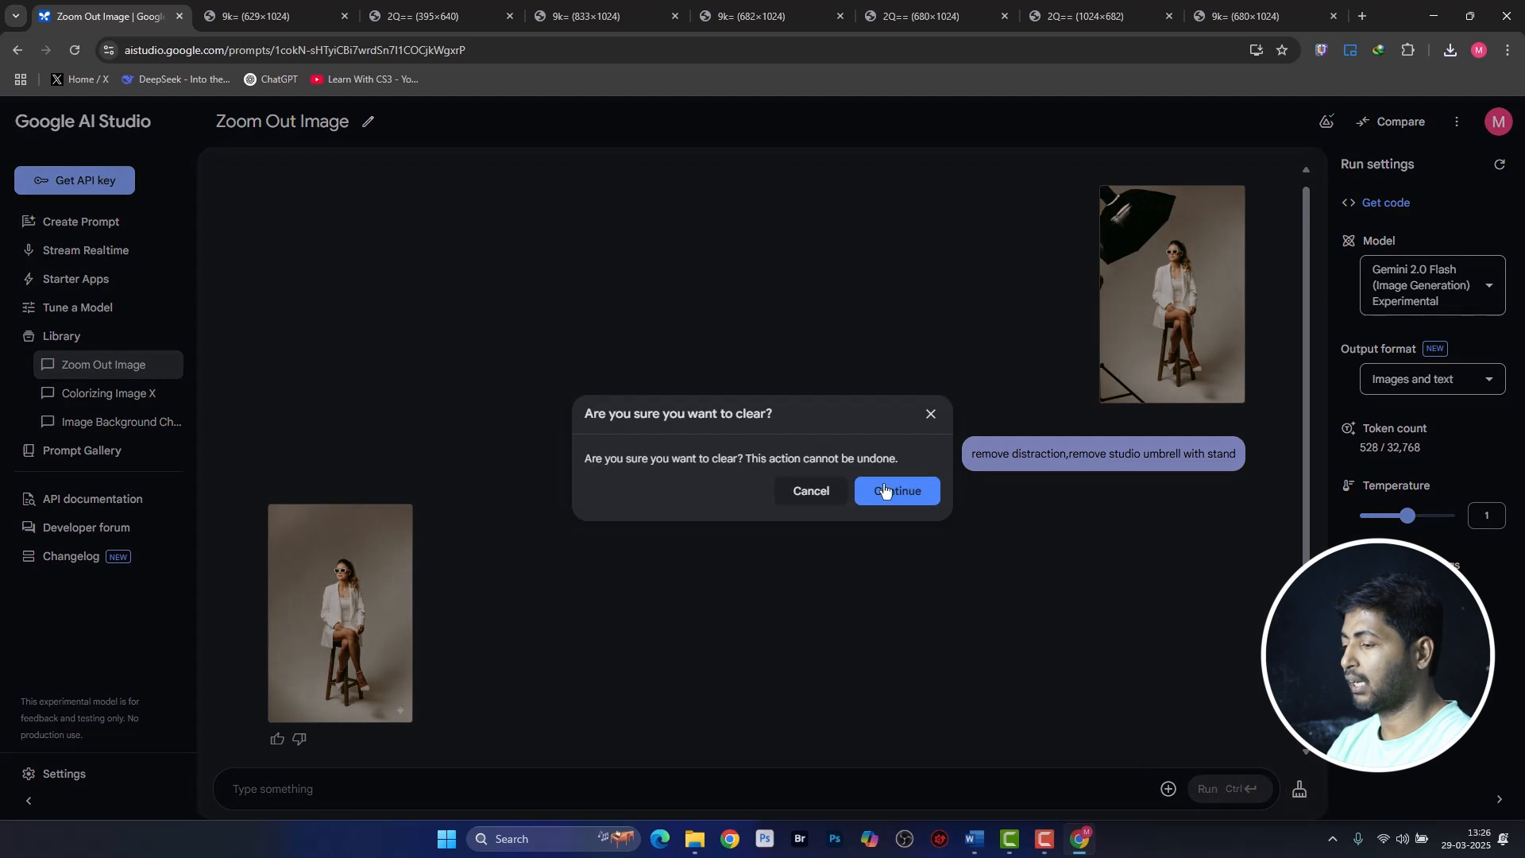
left_click(889, 491)
left_click(1168, 788)
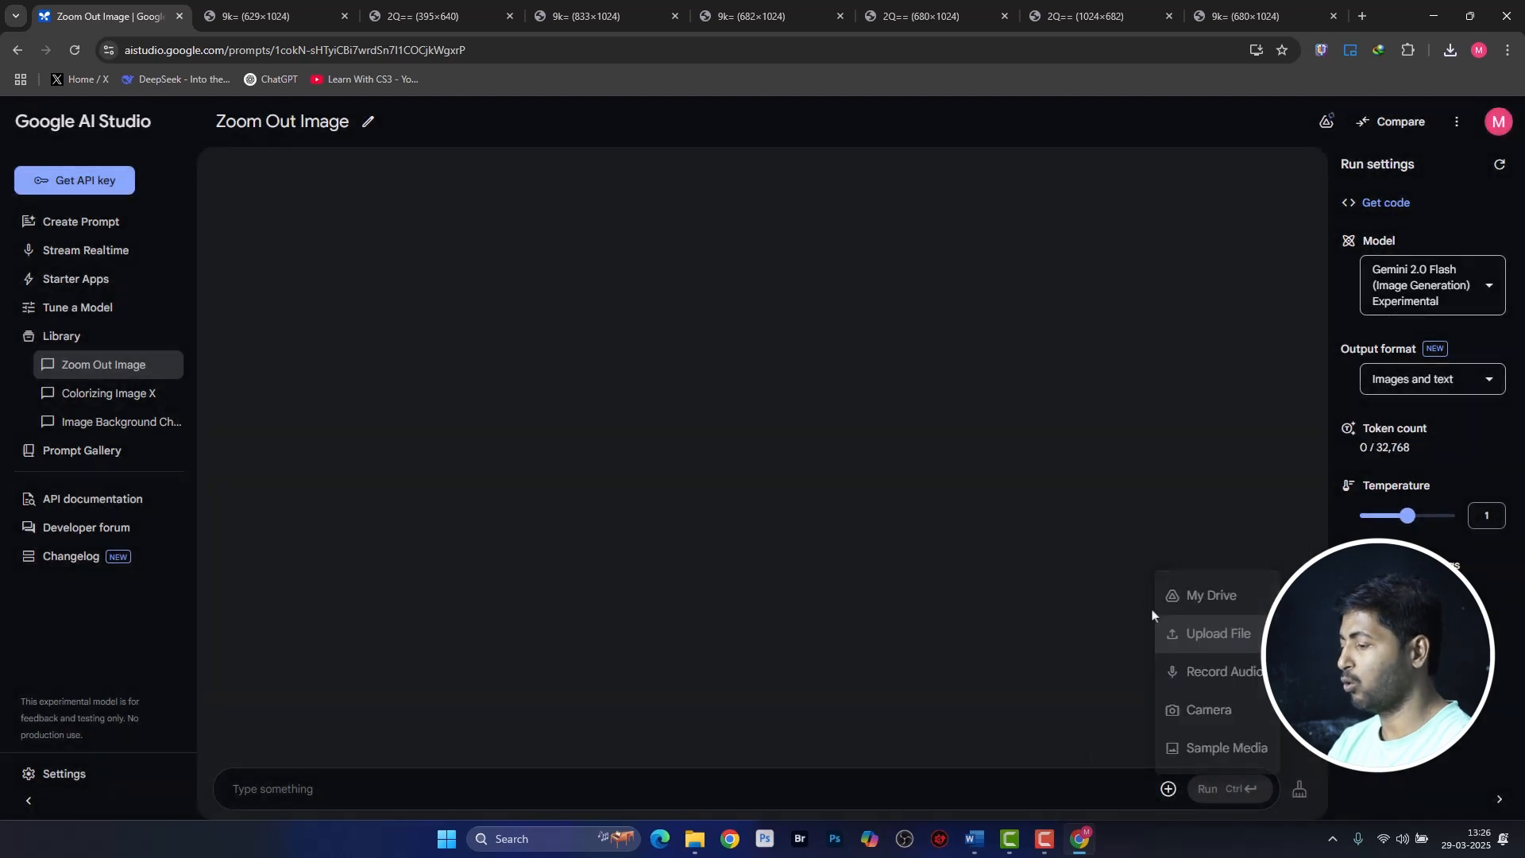
left_click(1217, 633)
scroll(775, 470, "down", 2)
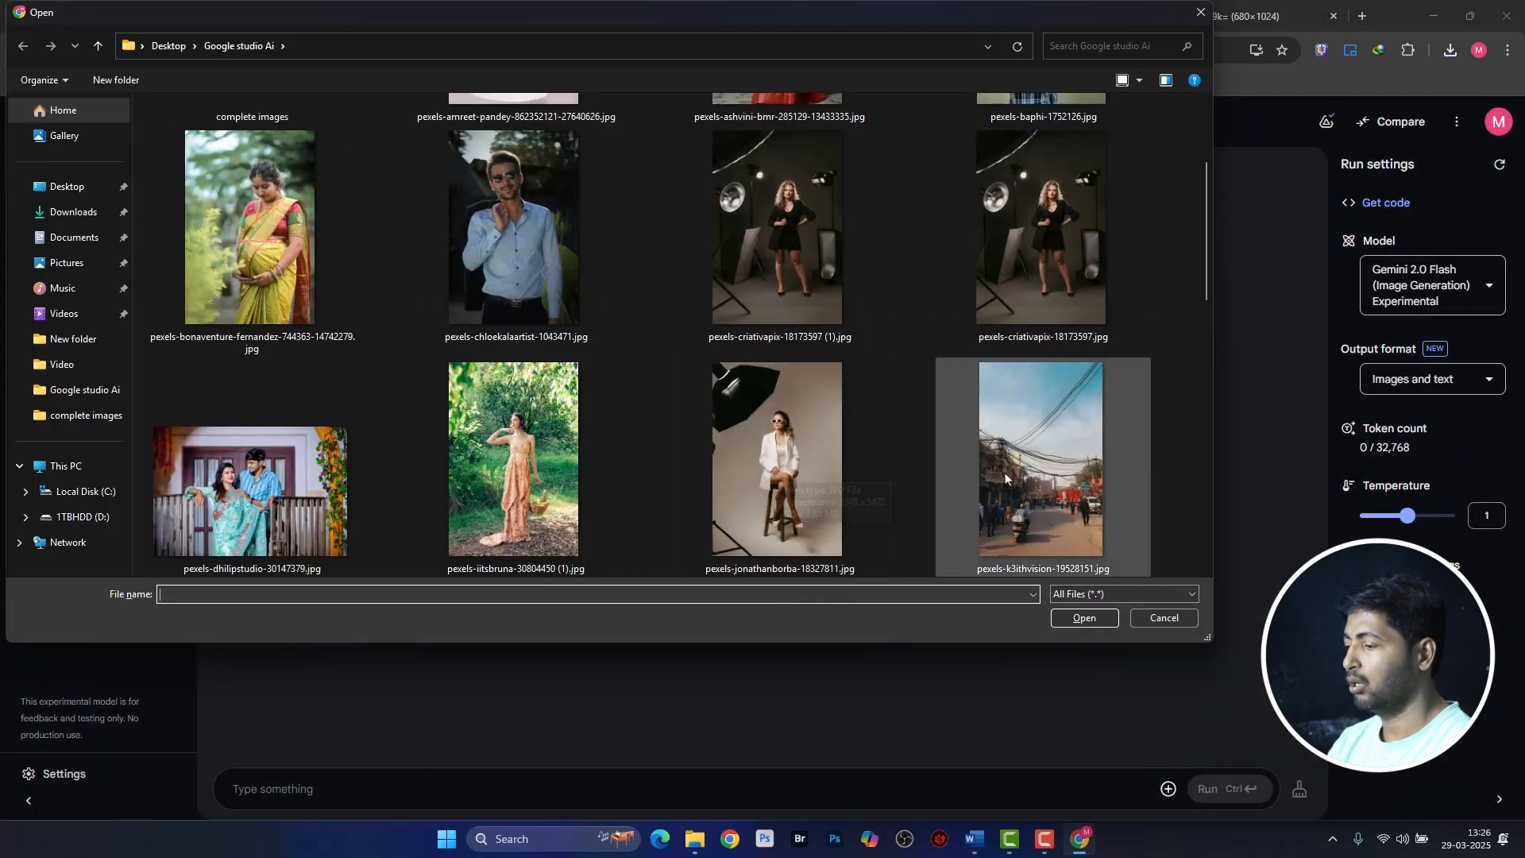
double_click(1031, 461)
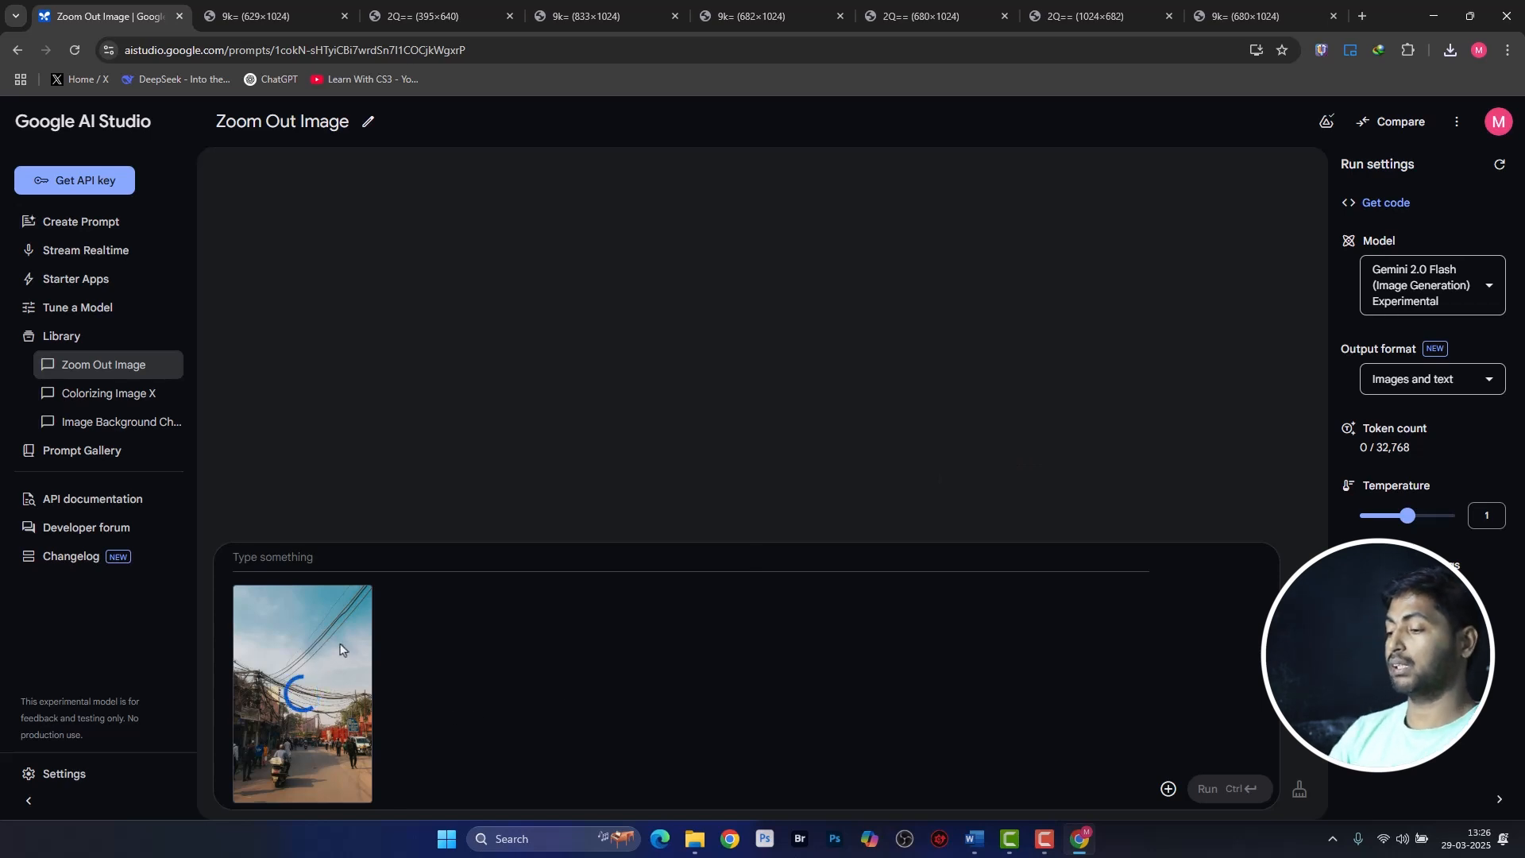
Close all the browser tabs holding earlier generated images, keeping only the AI Studio chat open.
left_click(343, 17)
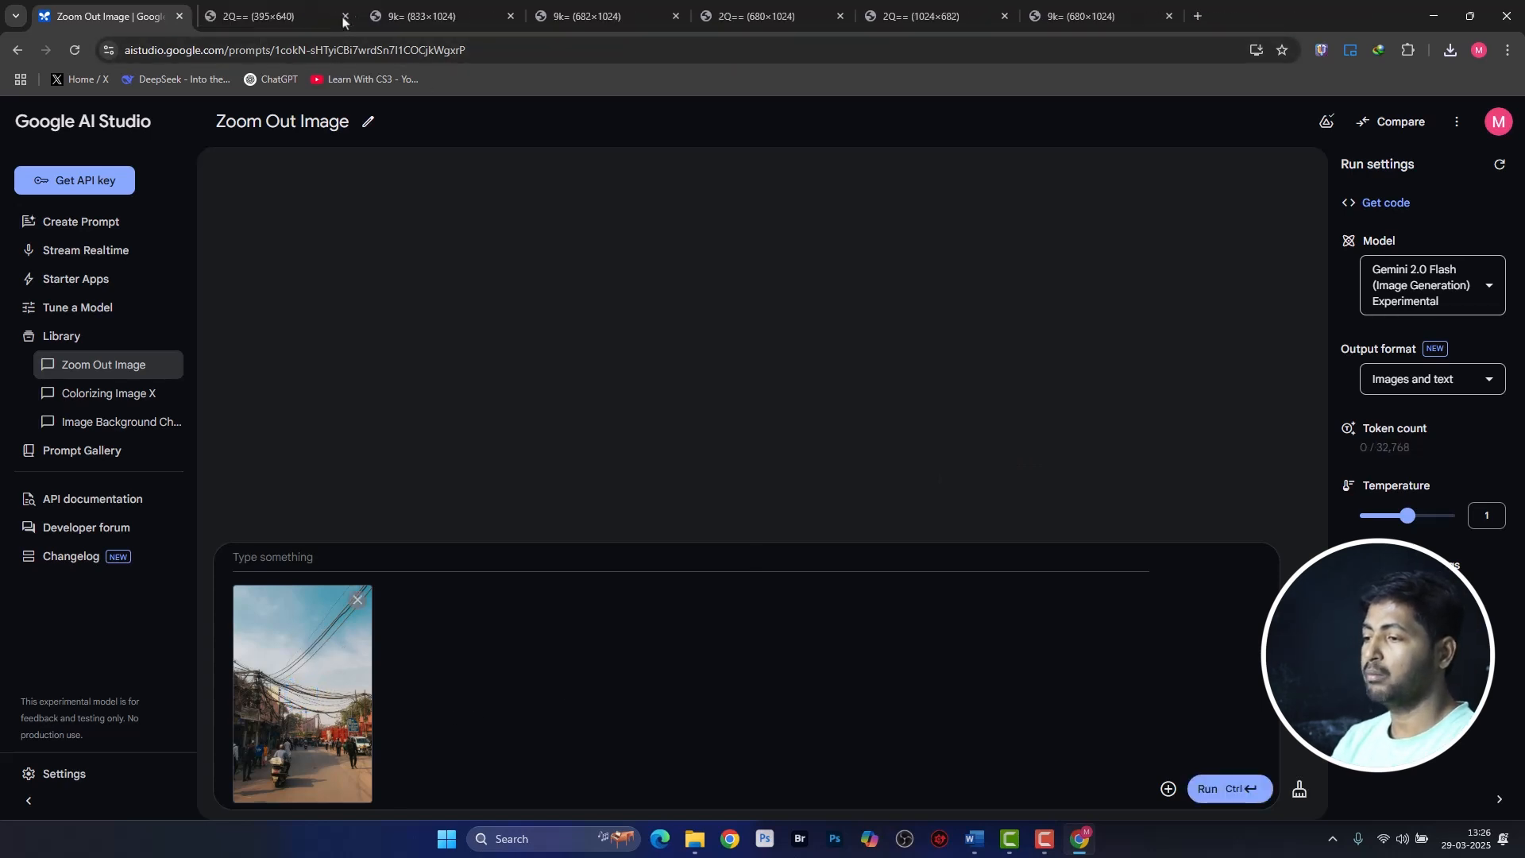
left_click(343, 17)
left_click(343, 17)
left_click(343, 17)
left_click(343, 17)
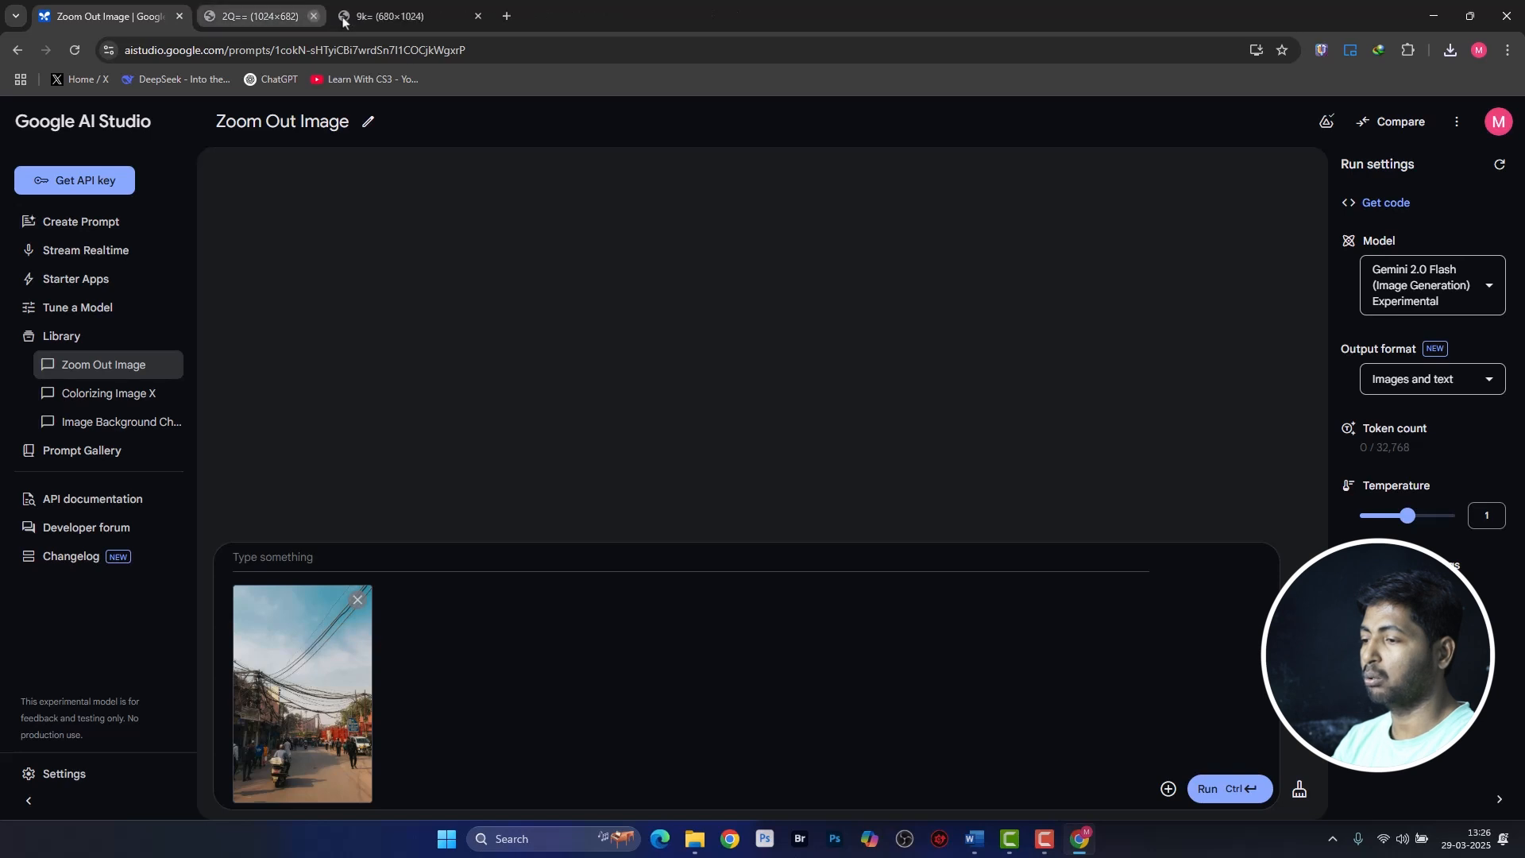
left_click(343, 17)
left_click(343, 17)
Examine the tangled overhead wires in the full-size preview of the uploaded street photo.
right_click(288, 646)
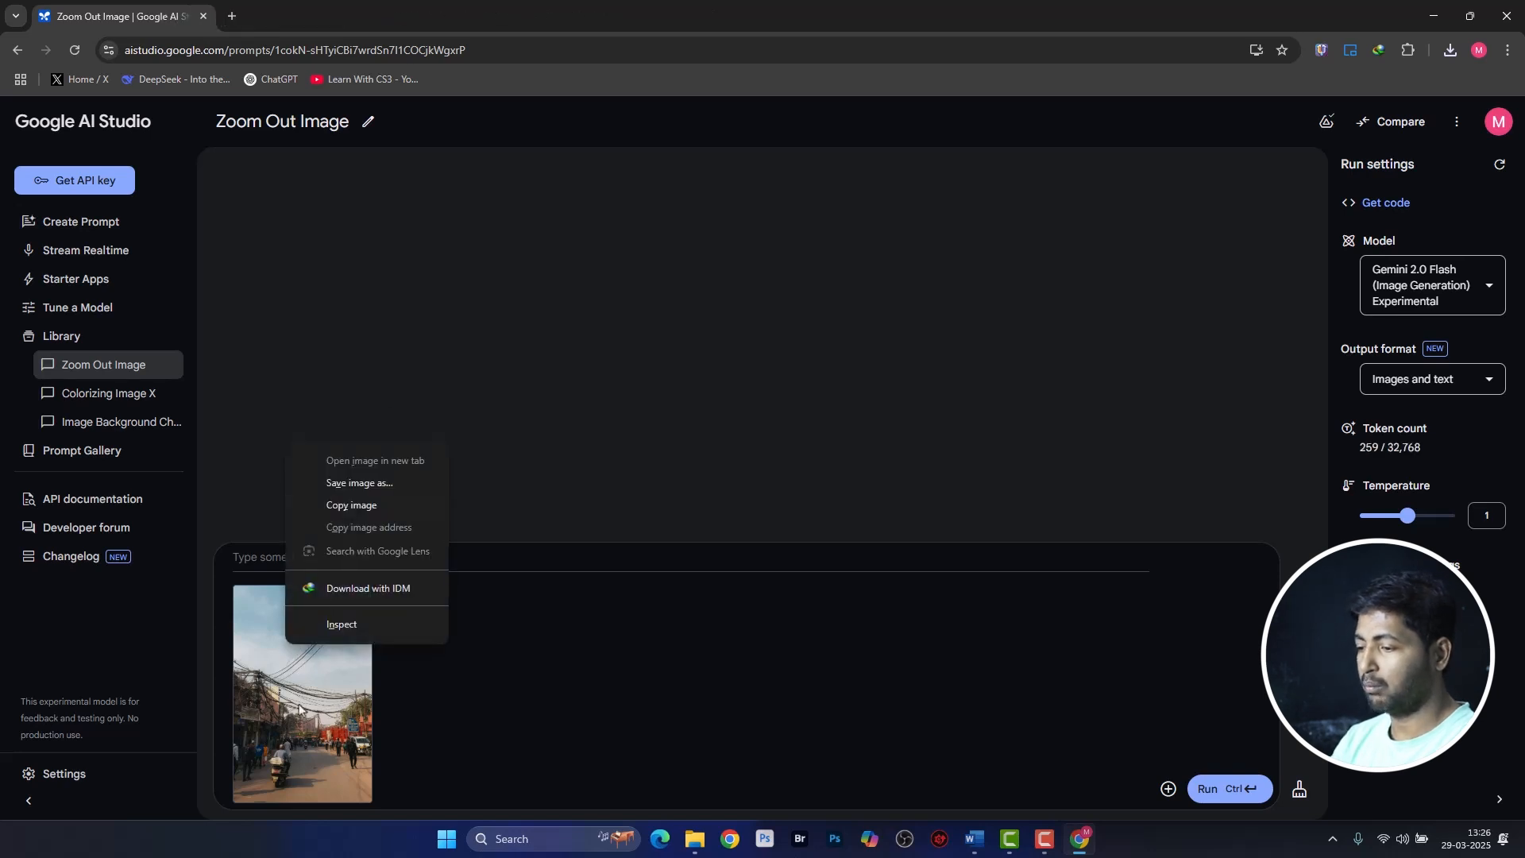
left_click(300, 712)
right_click(308, 718)
left_click(766, 473)
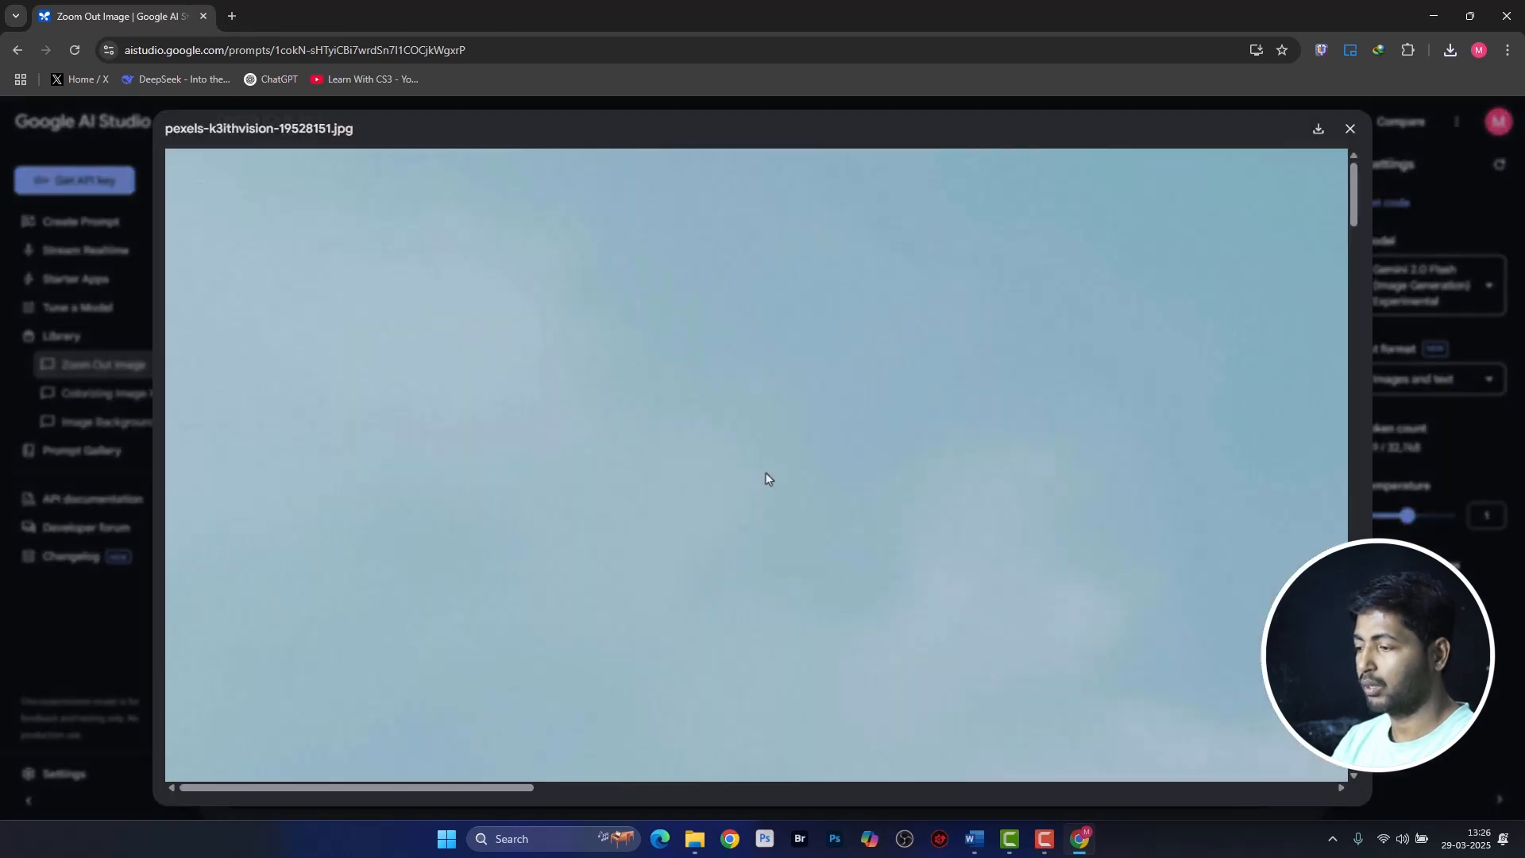
scroll(810, 469, "down", 10)
scroll(812, 469, "down", 10)
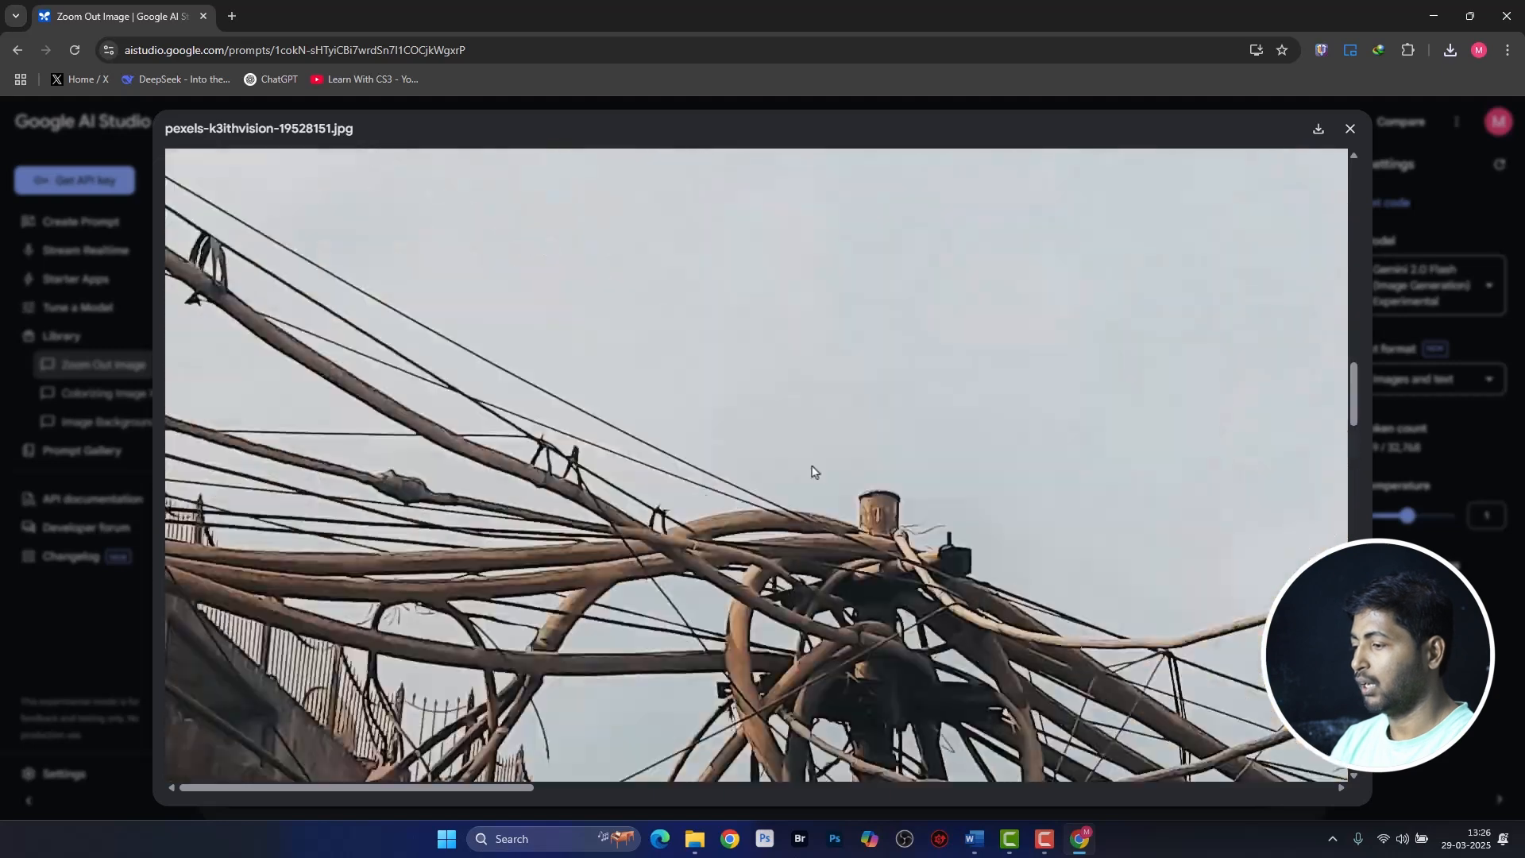
scroll(812, 472, "up", 13)
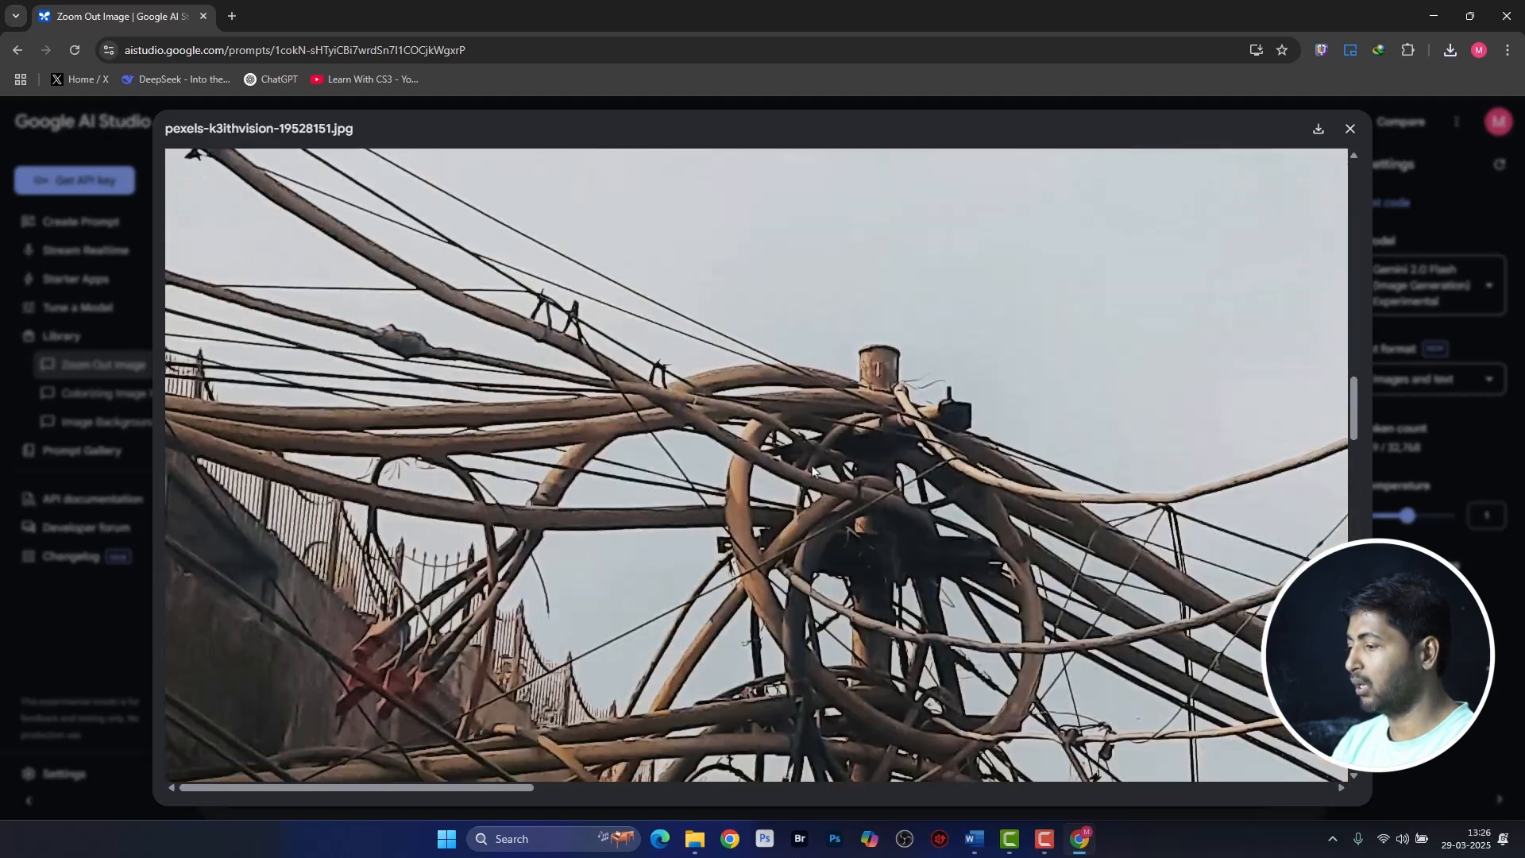
scroll(810, 472, "down", 6)
left_click_drag(511, 787, 958, 791)
left_click(1350, 133)
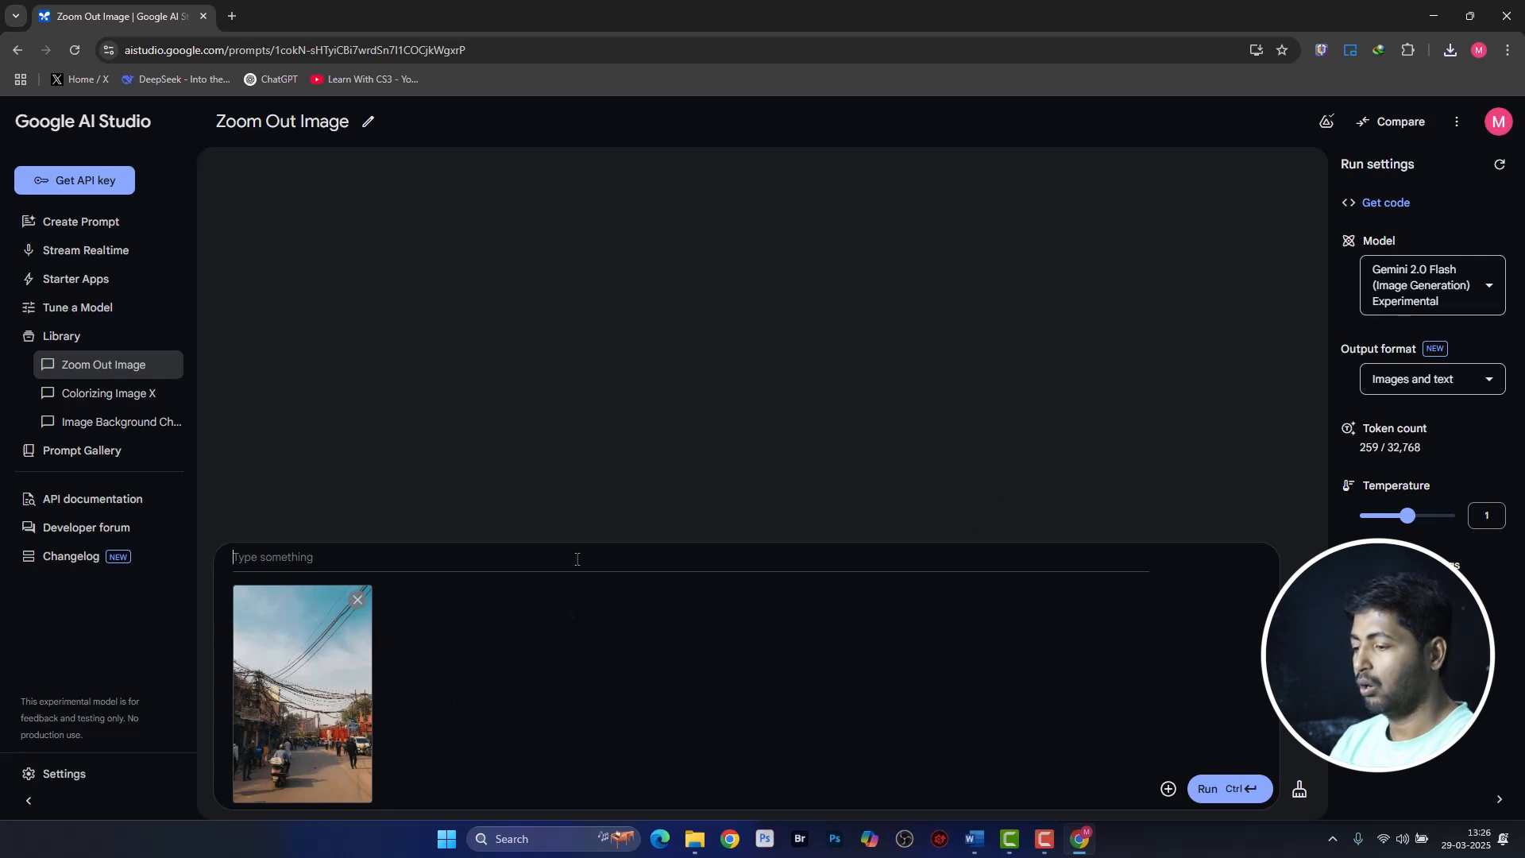
Run the prompt "remove wires and cables" on the street photo and check the generated image in the preview.
type("r")
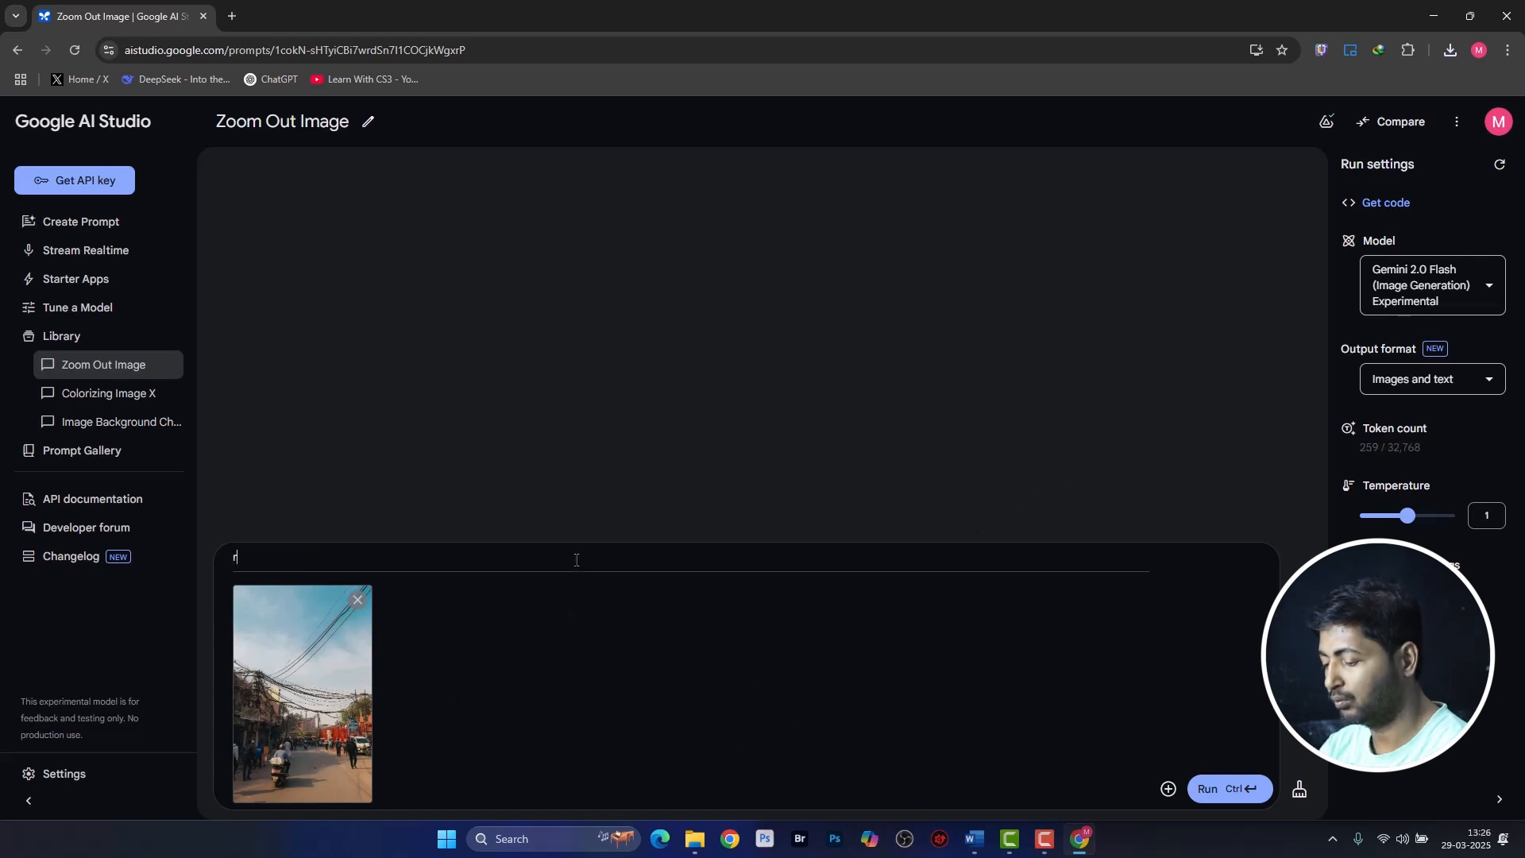
type("emove wires and c")
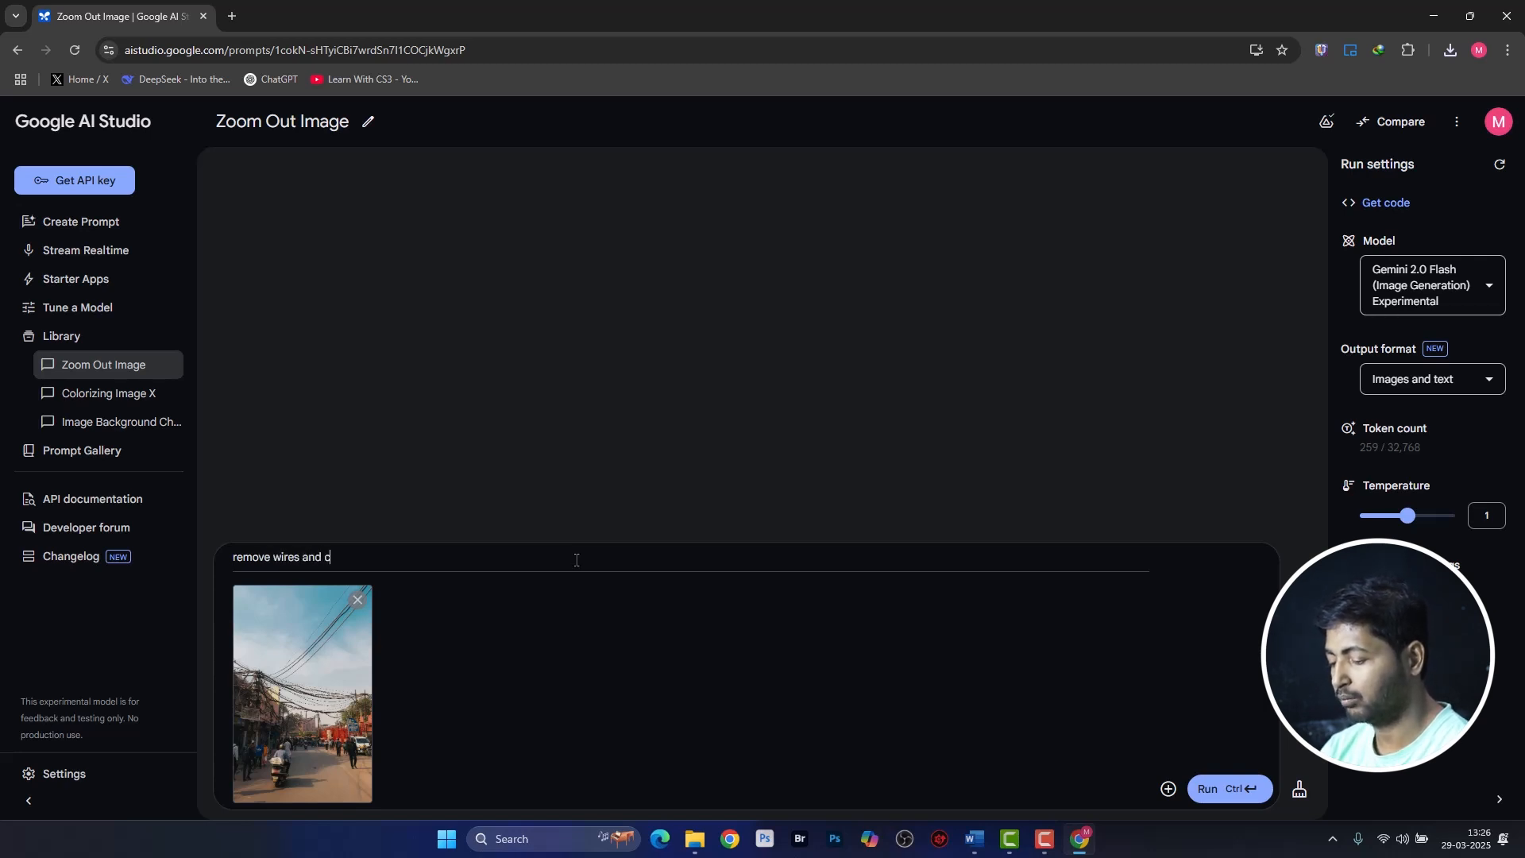
type("ables")
key("Return")
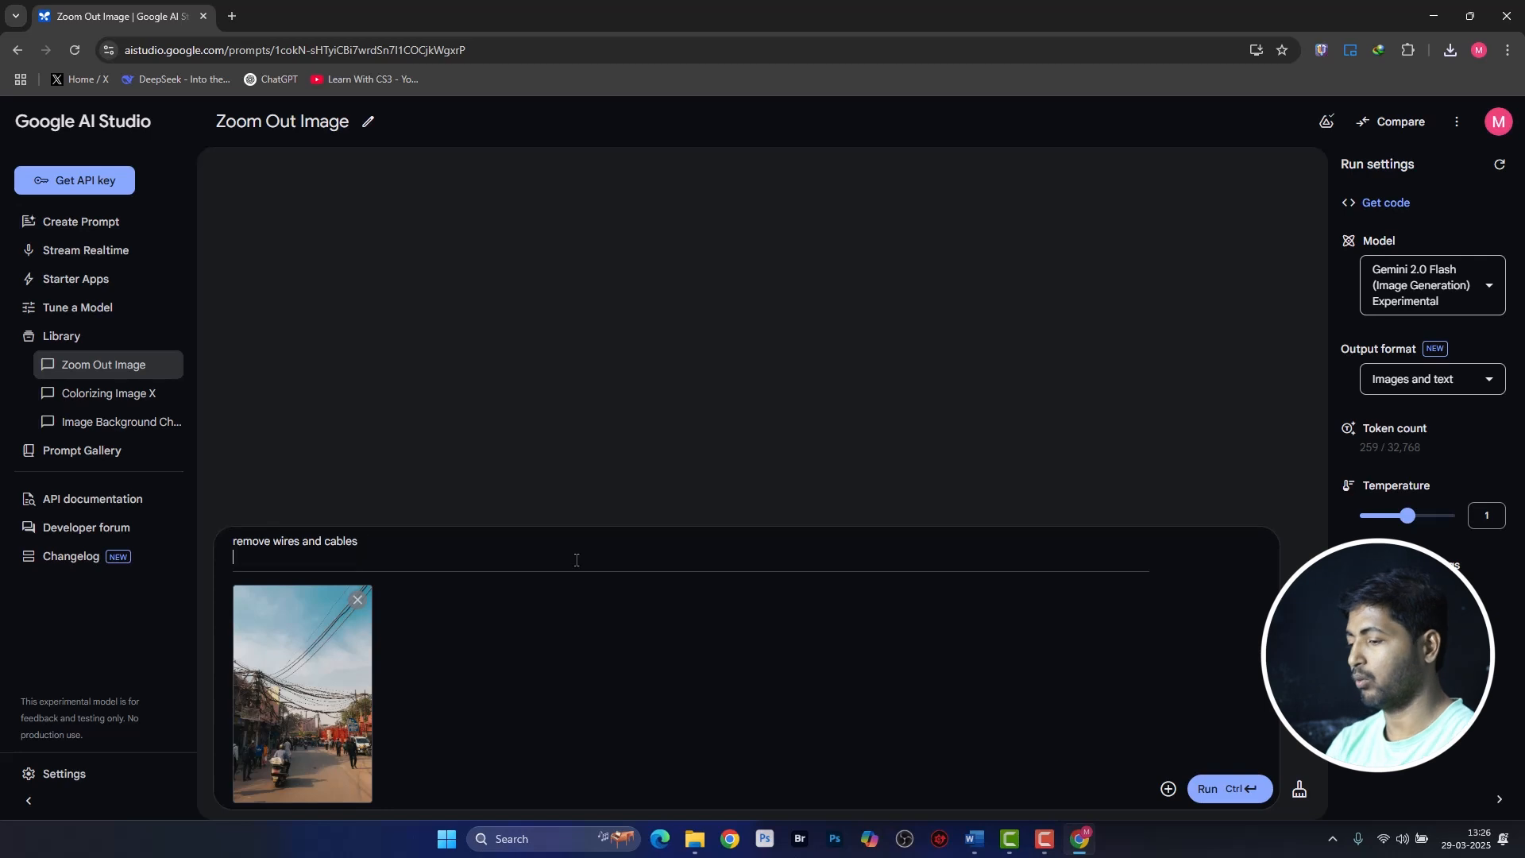
left_click(1222, 789)
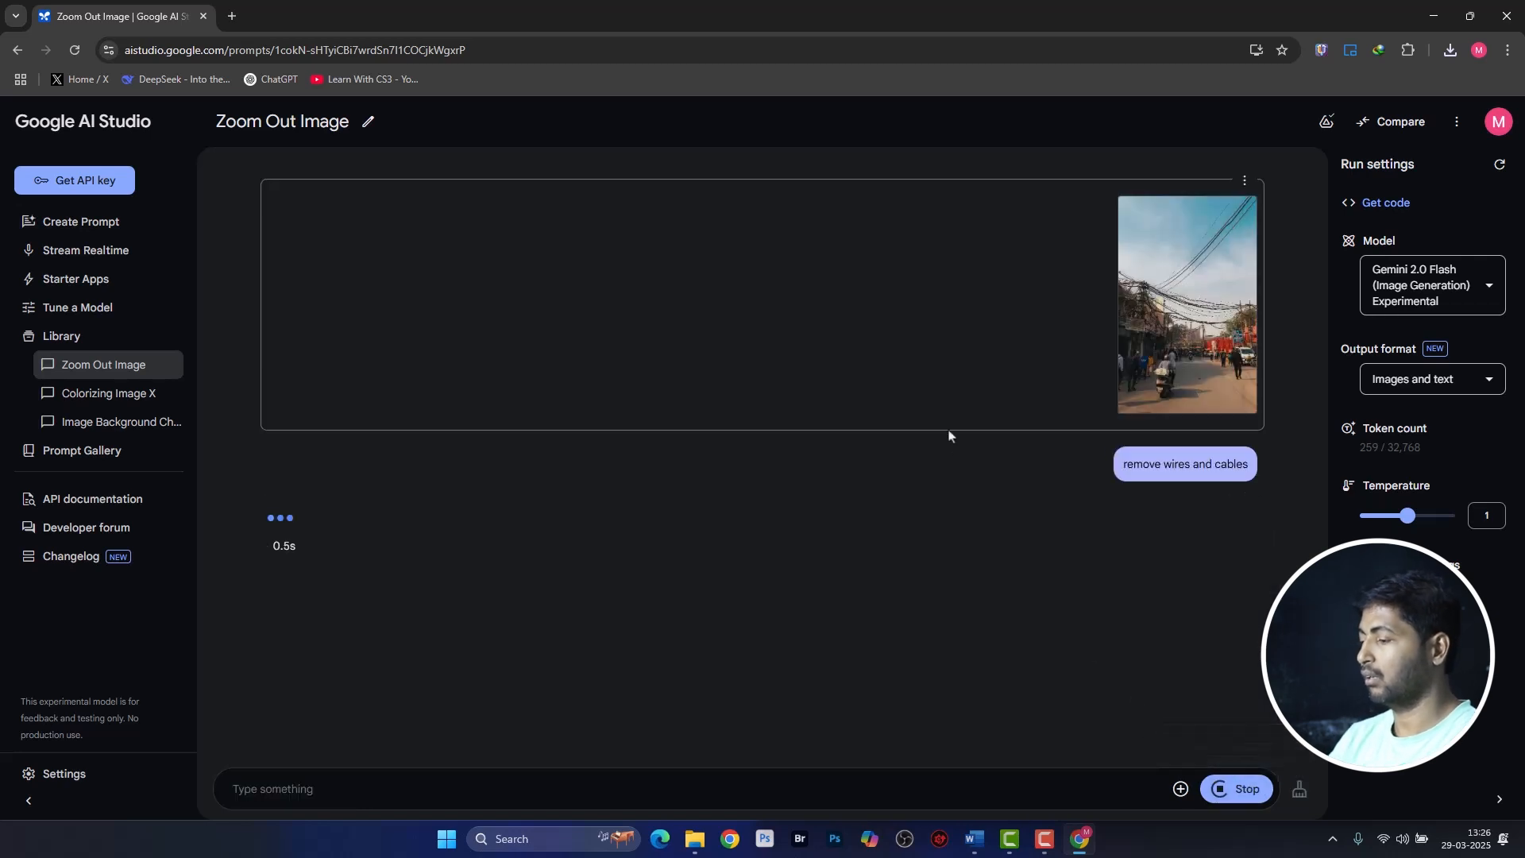
left_click(345, 646)
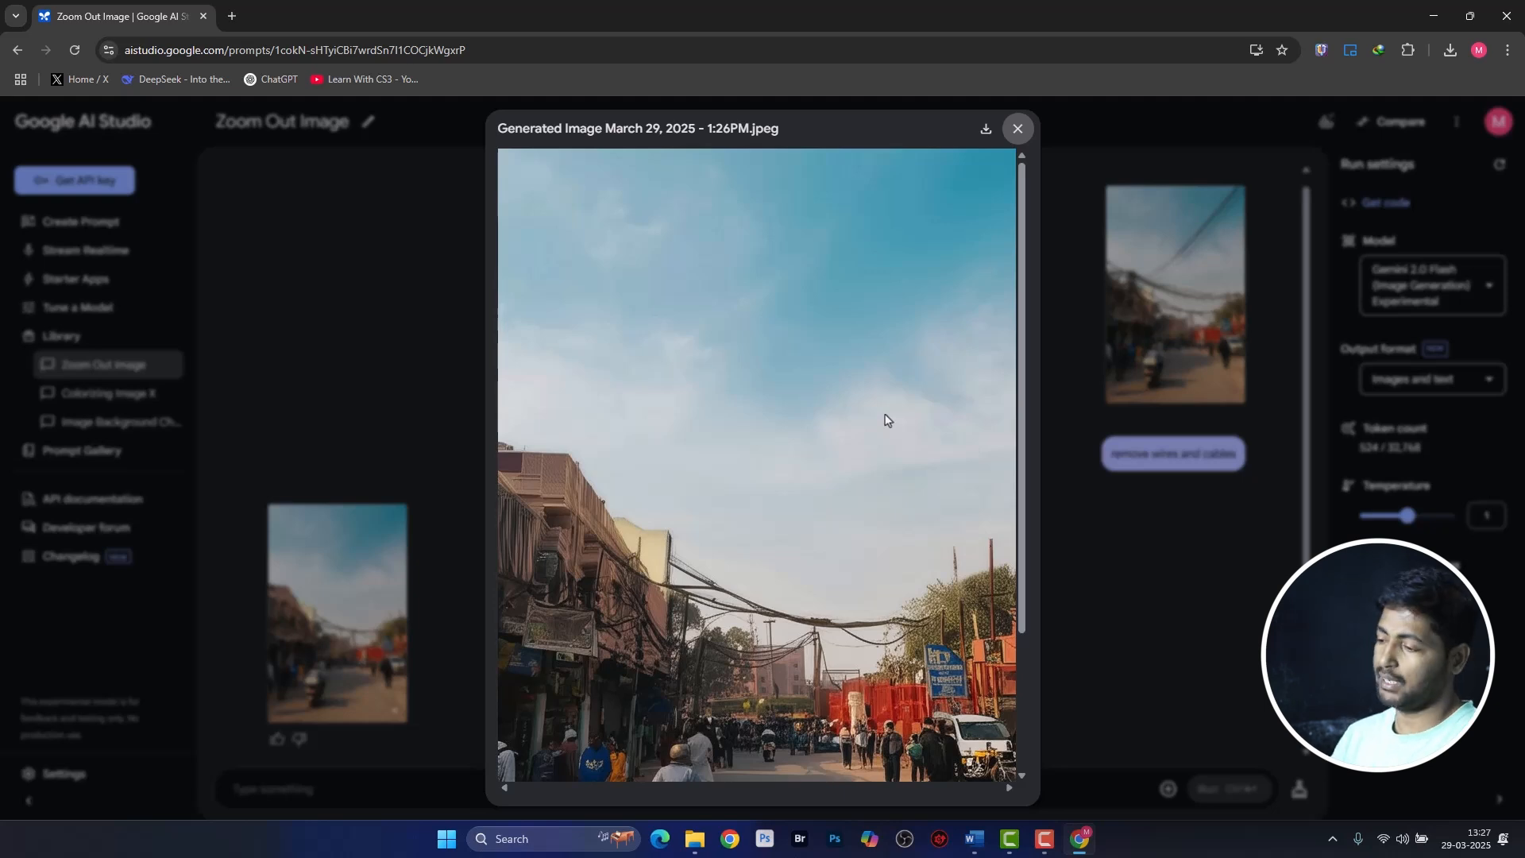
left_click(1016, 130)
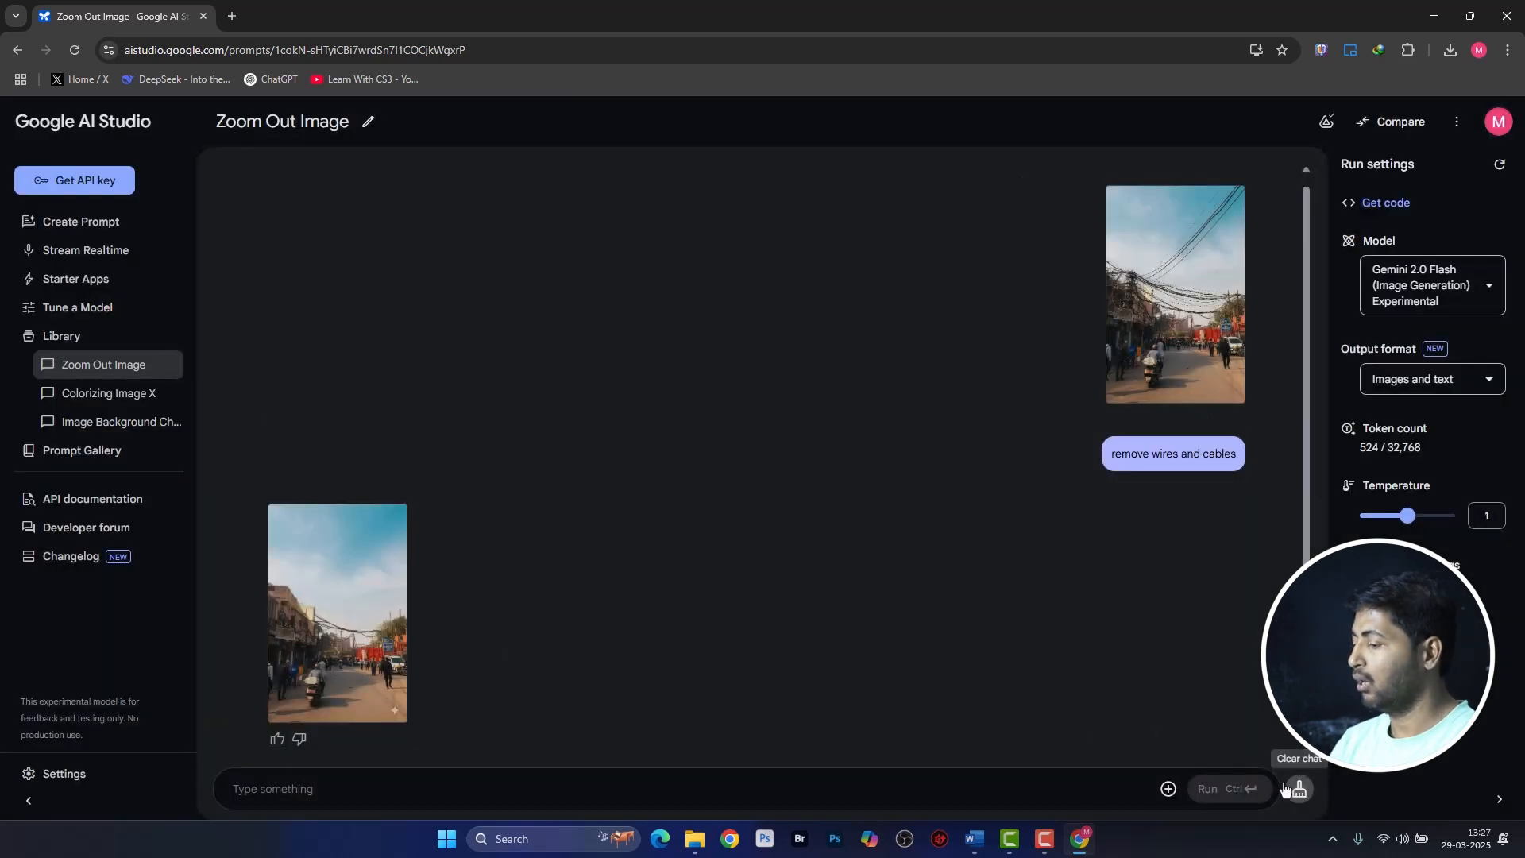
Clear the chat and upload the photo of wooden utility poles in front of buildings from the Google studio Ai folder.
left_click(1288, 788)
left_click(891, 487)
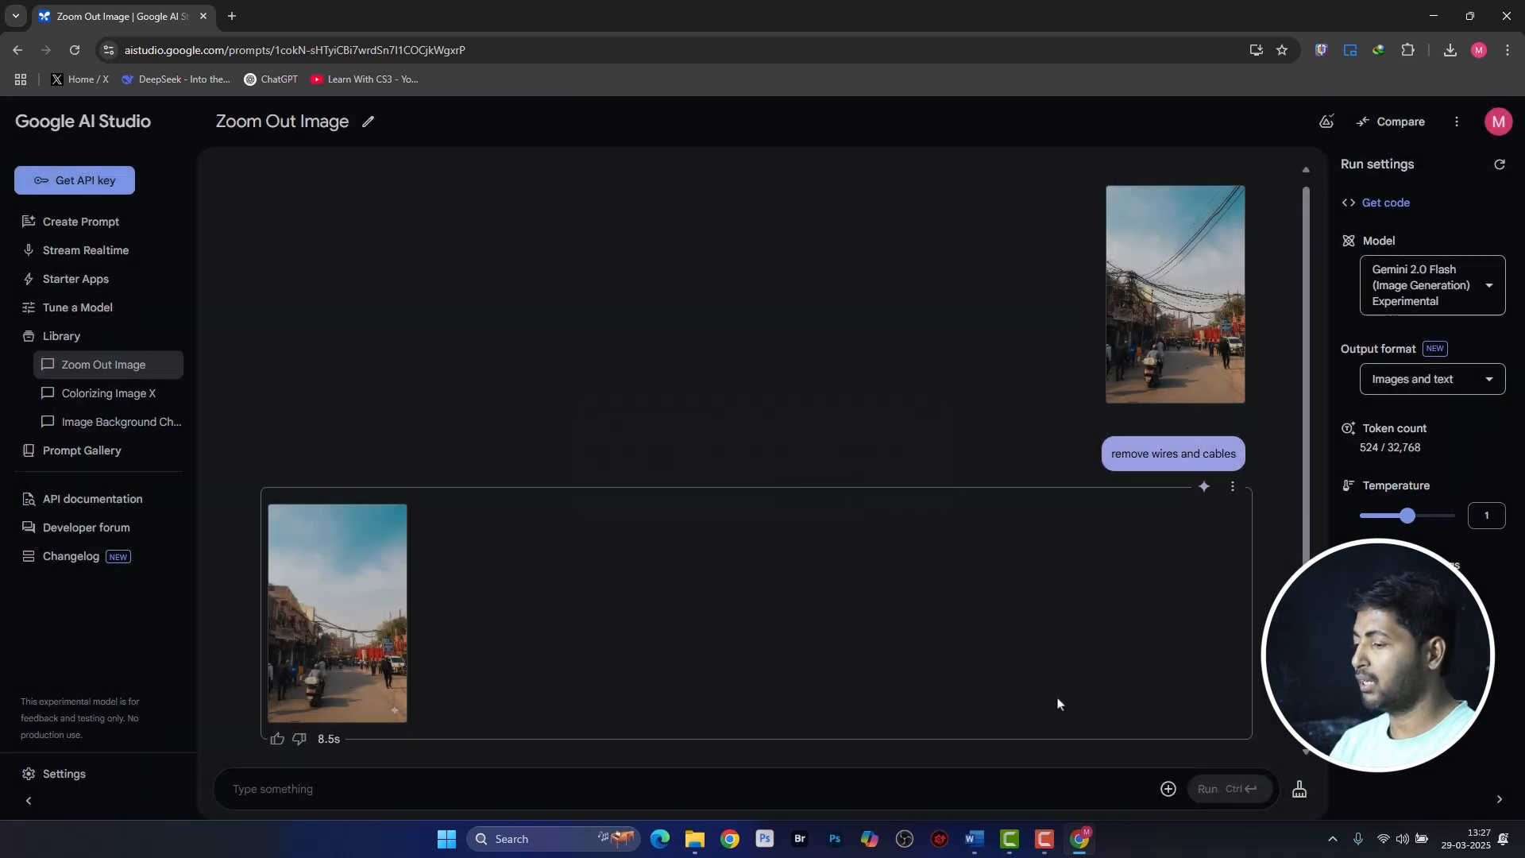
left_click(1168, 788)
left_click(1199, 633)
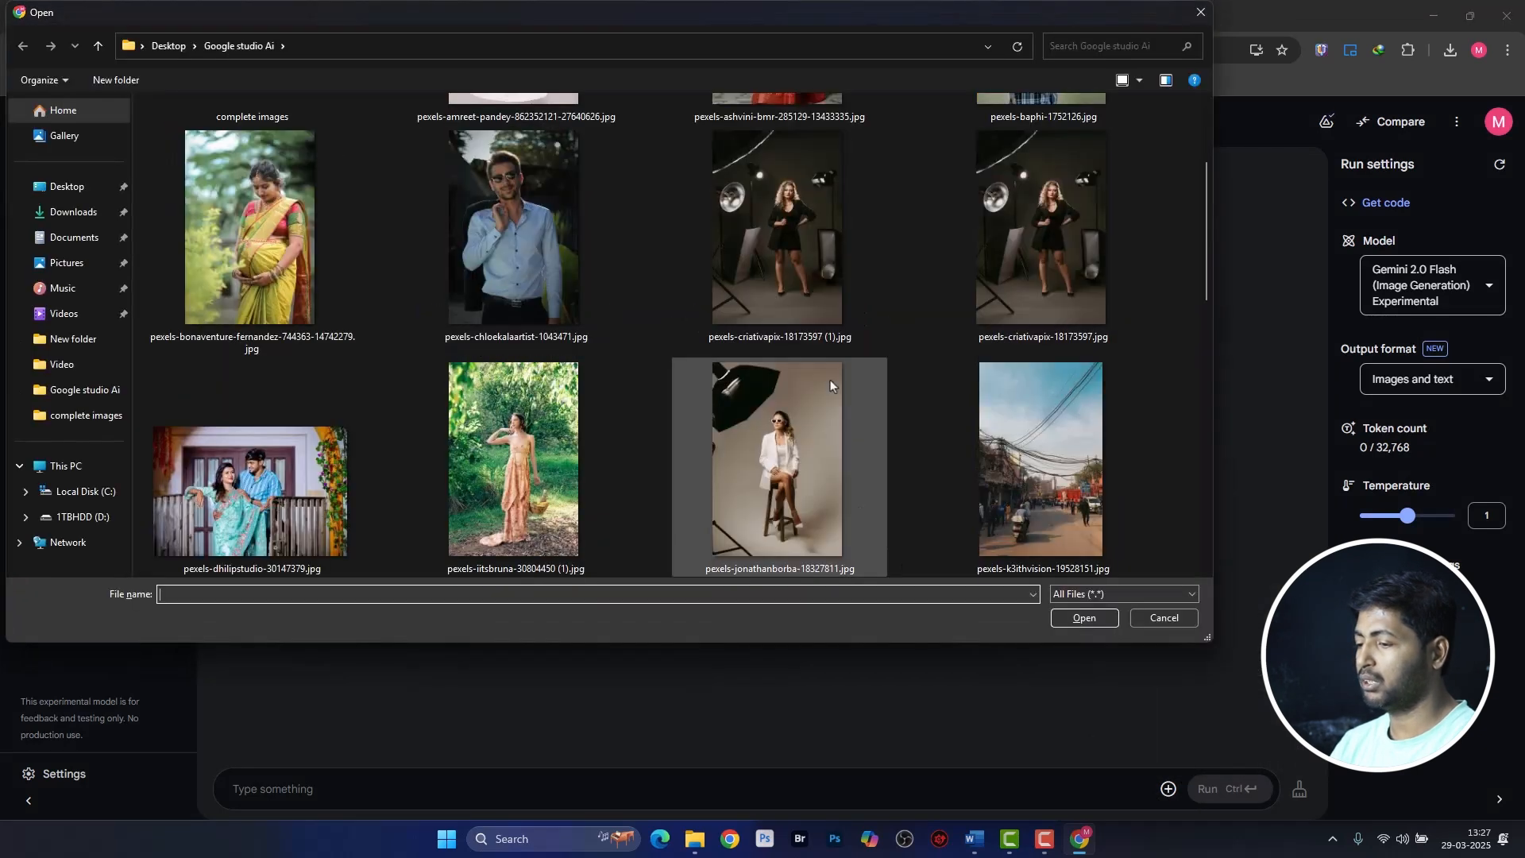
scroll(831, 386, "down", 5)
double_click(283, 239)
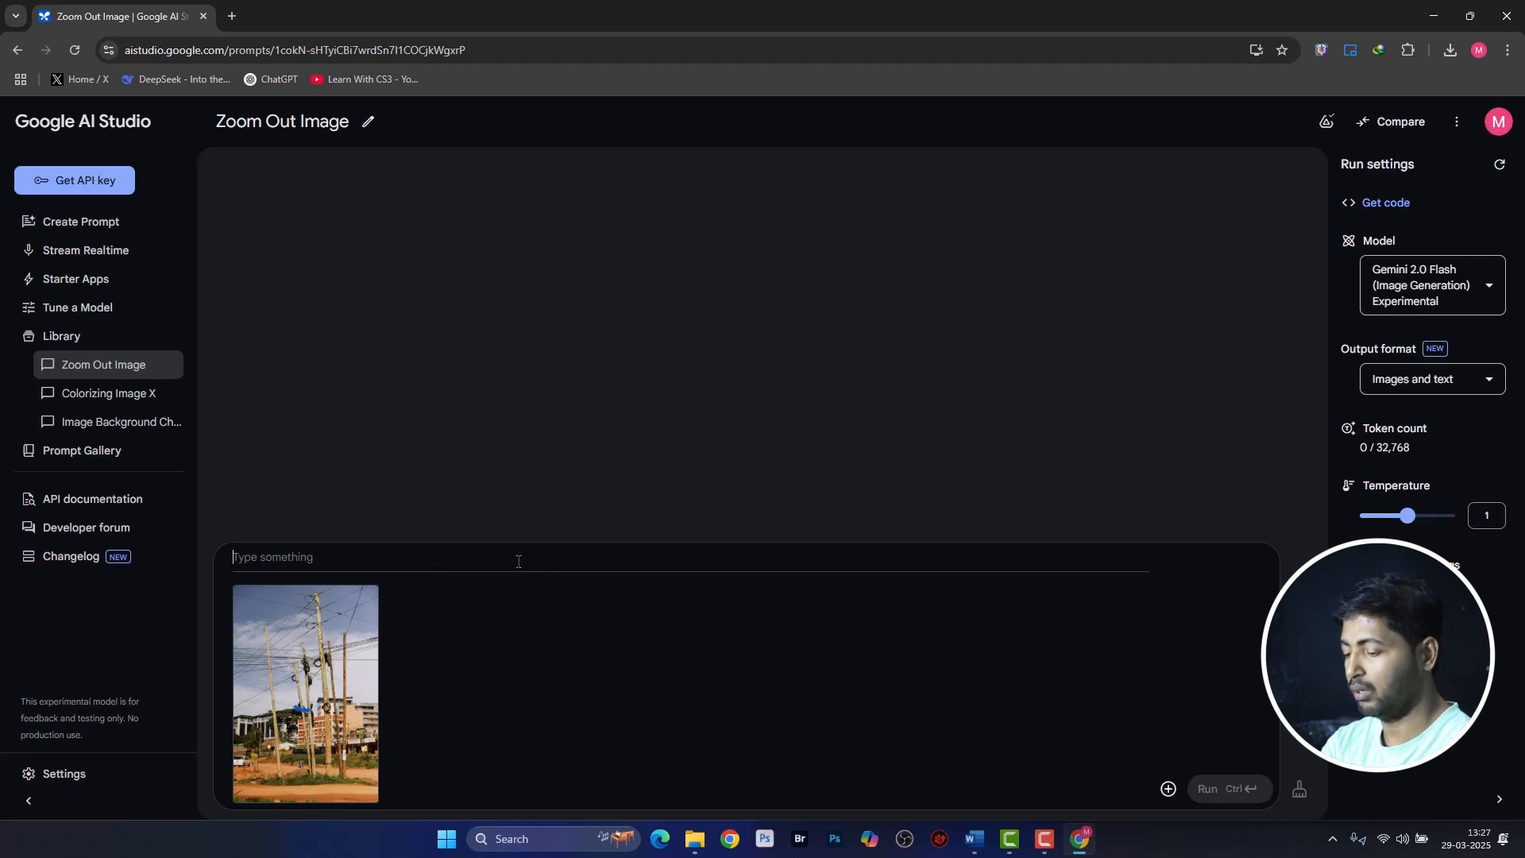
Enter the prompt "remove wires and cables" for the utility pole photo and run it.
type("r")
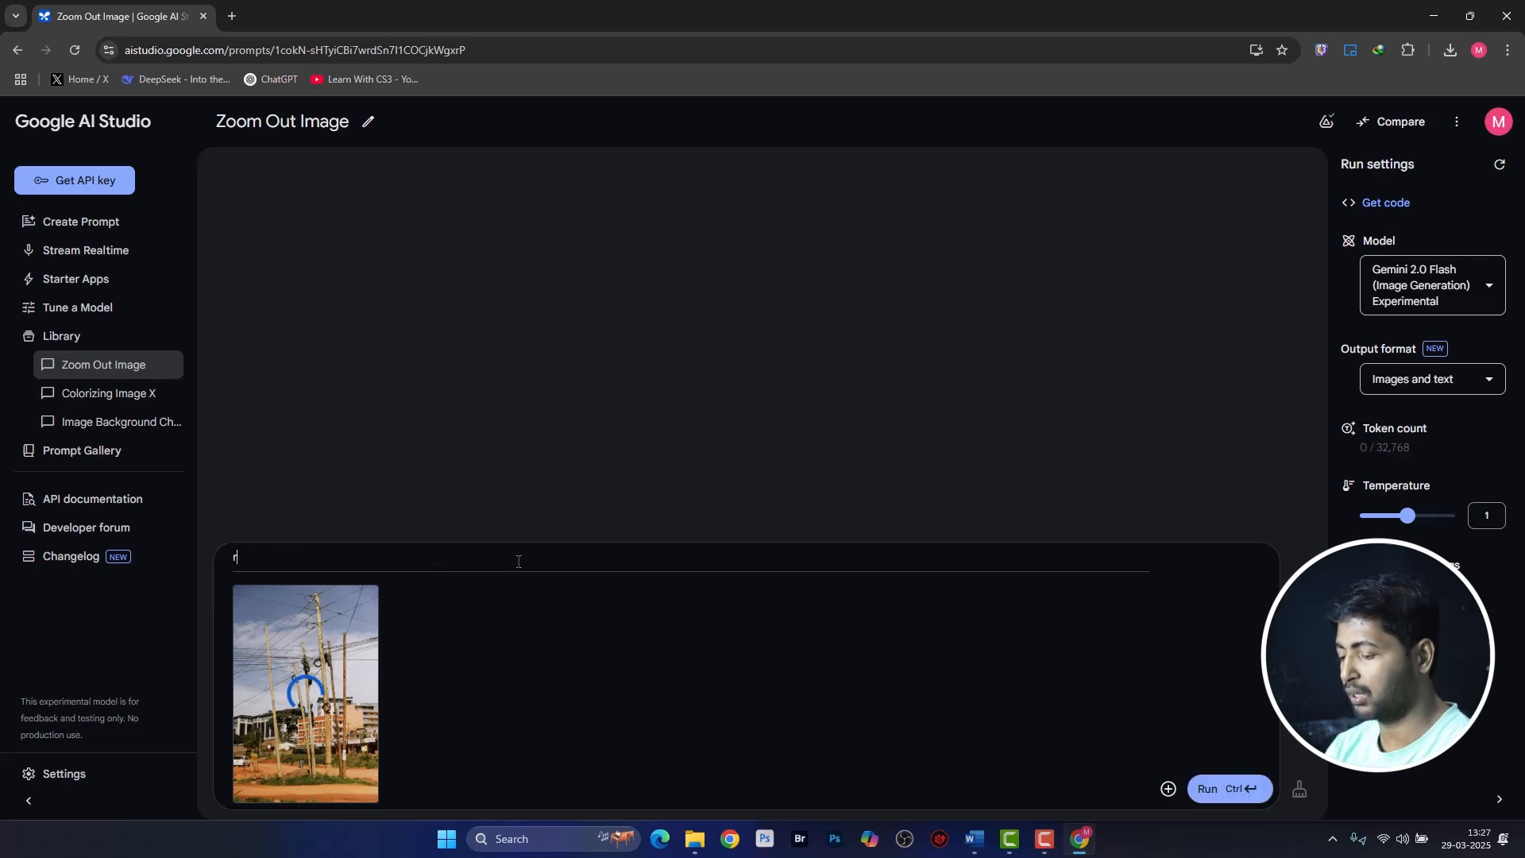
type("emove w")
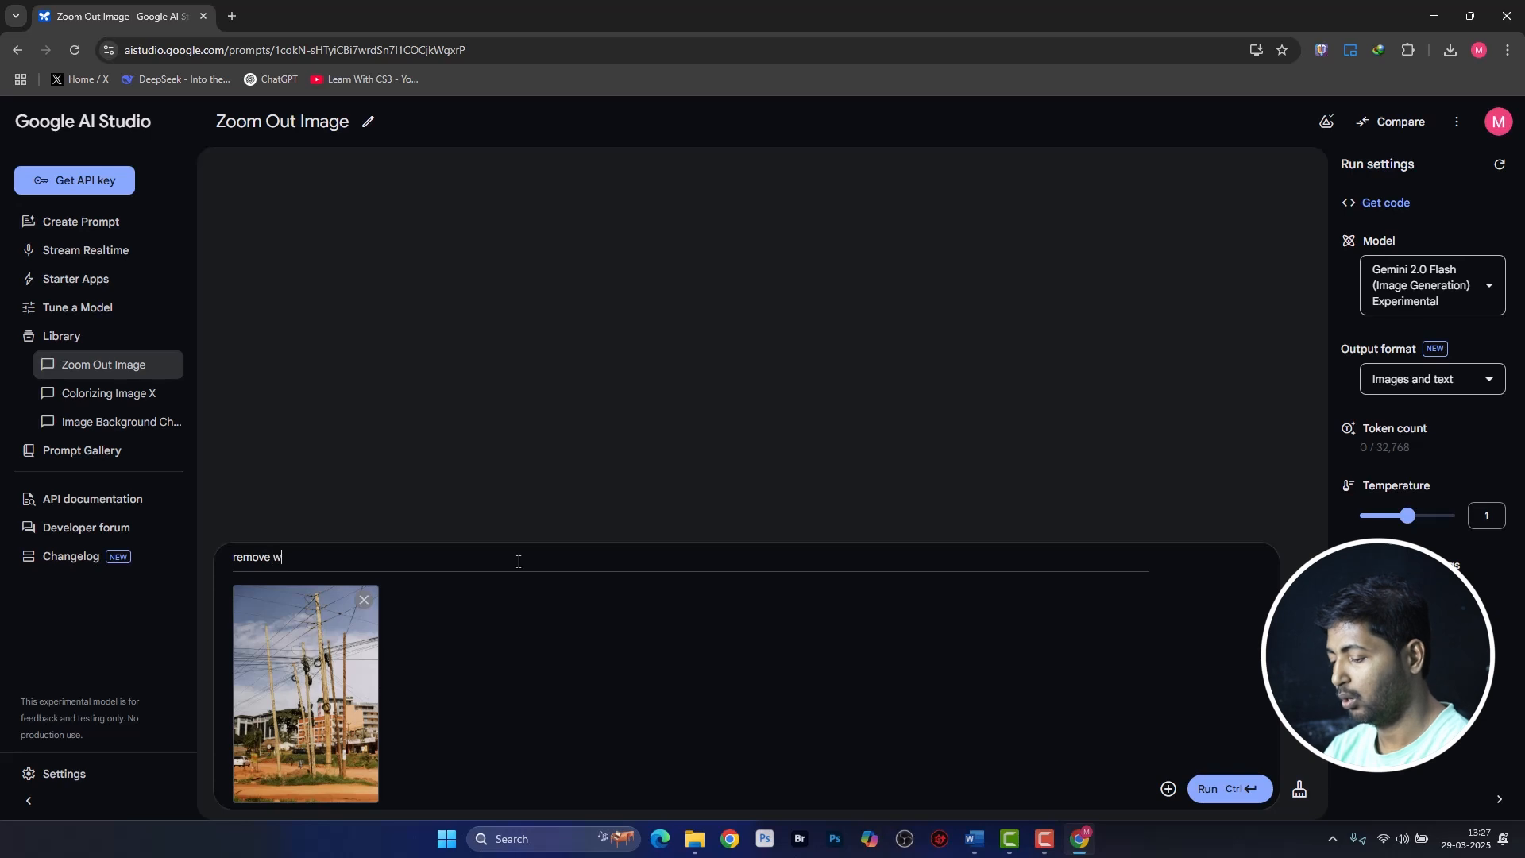
type("ires")
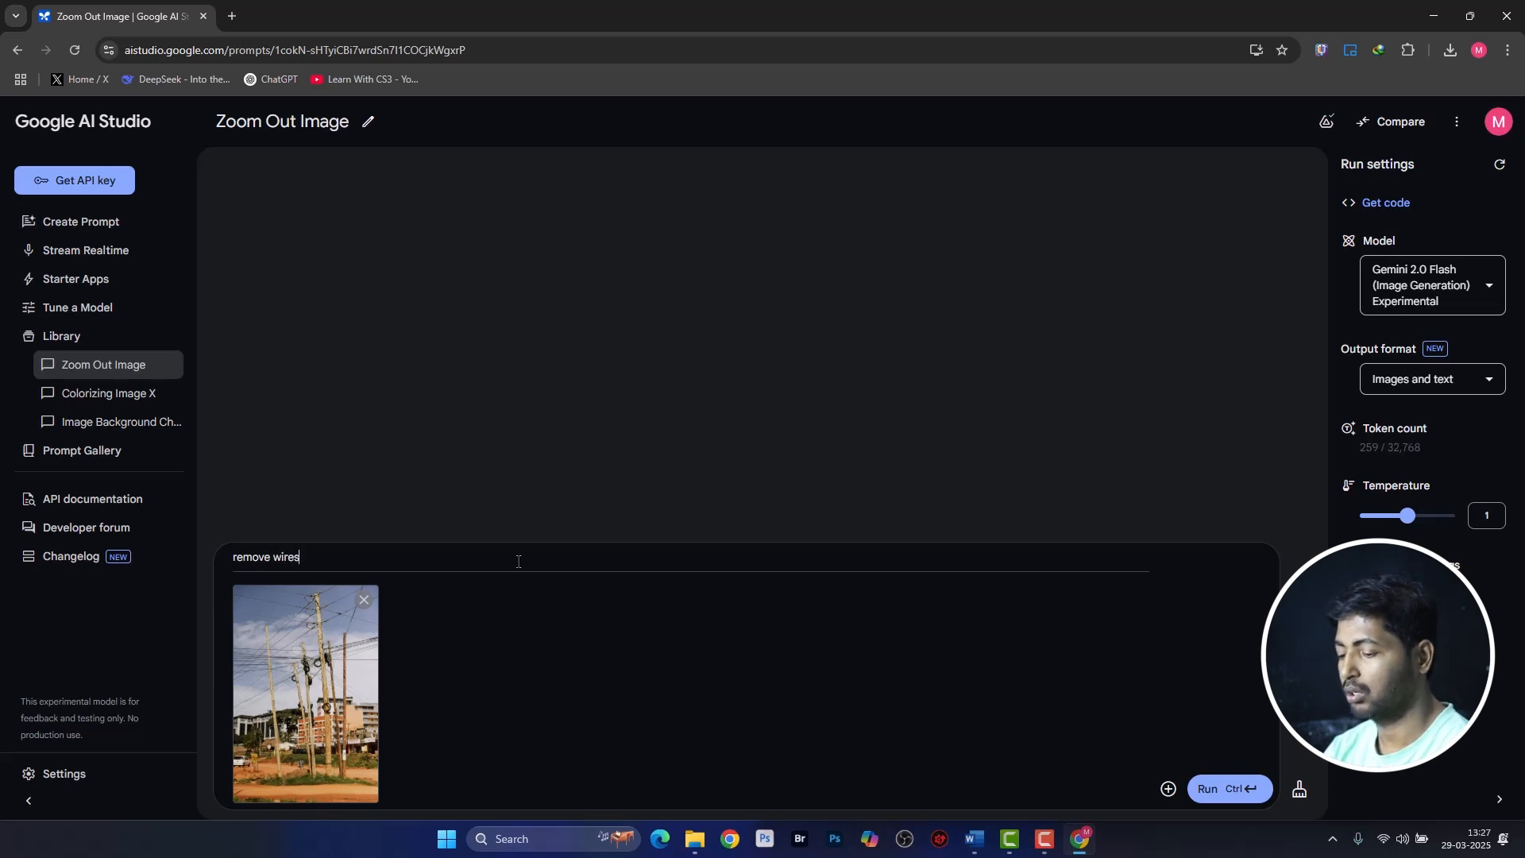
type("and ca")
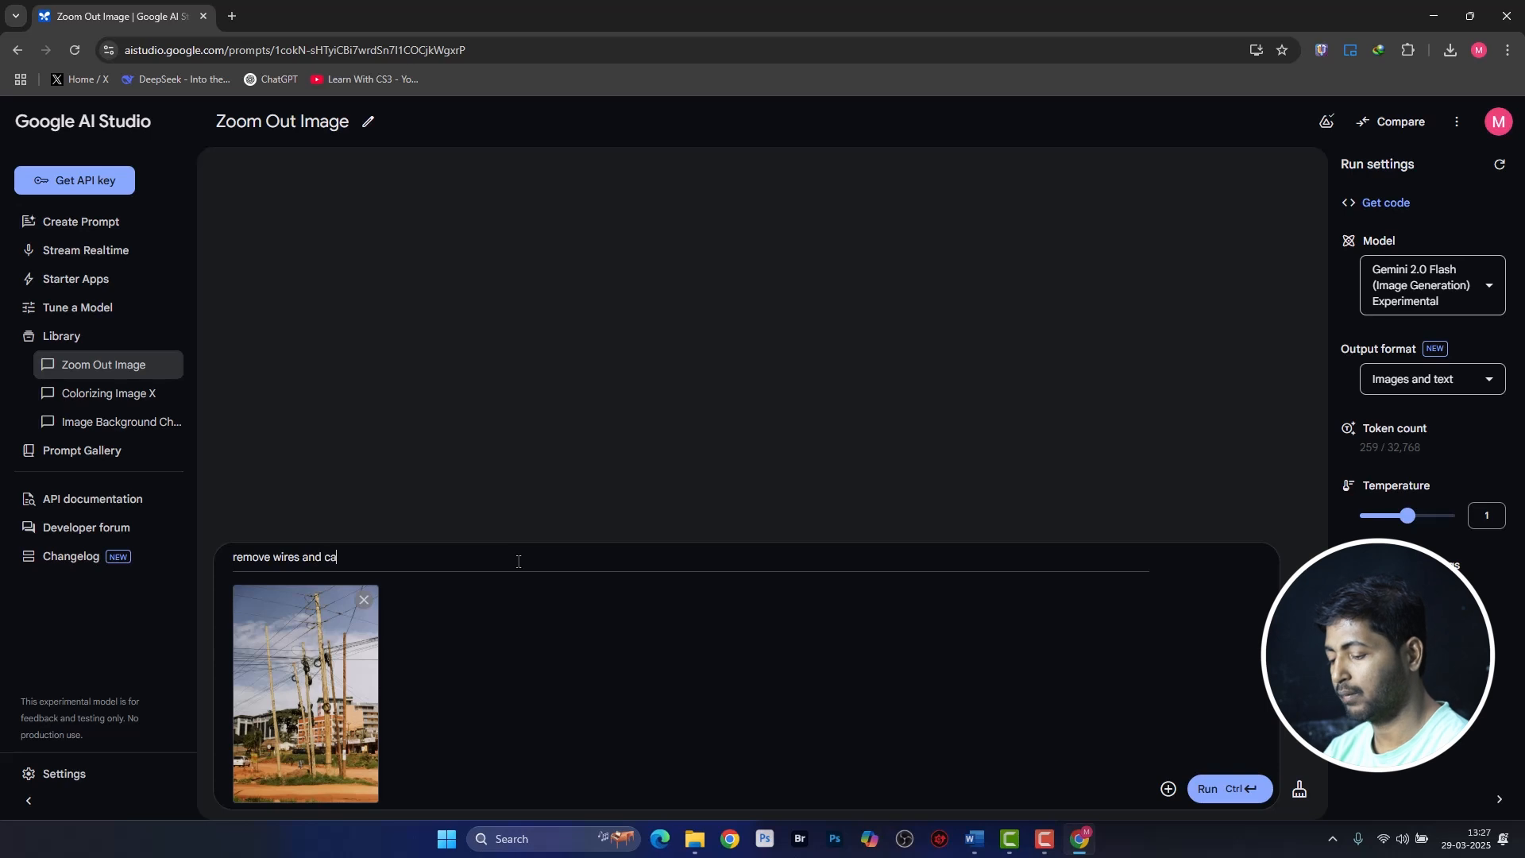
type("bles")
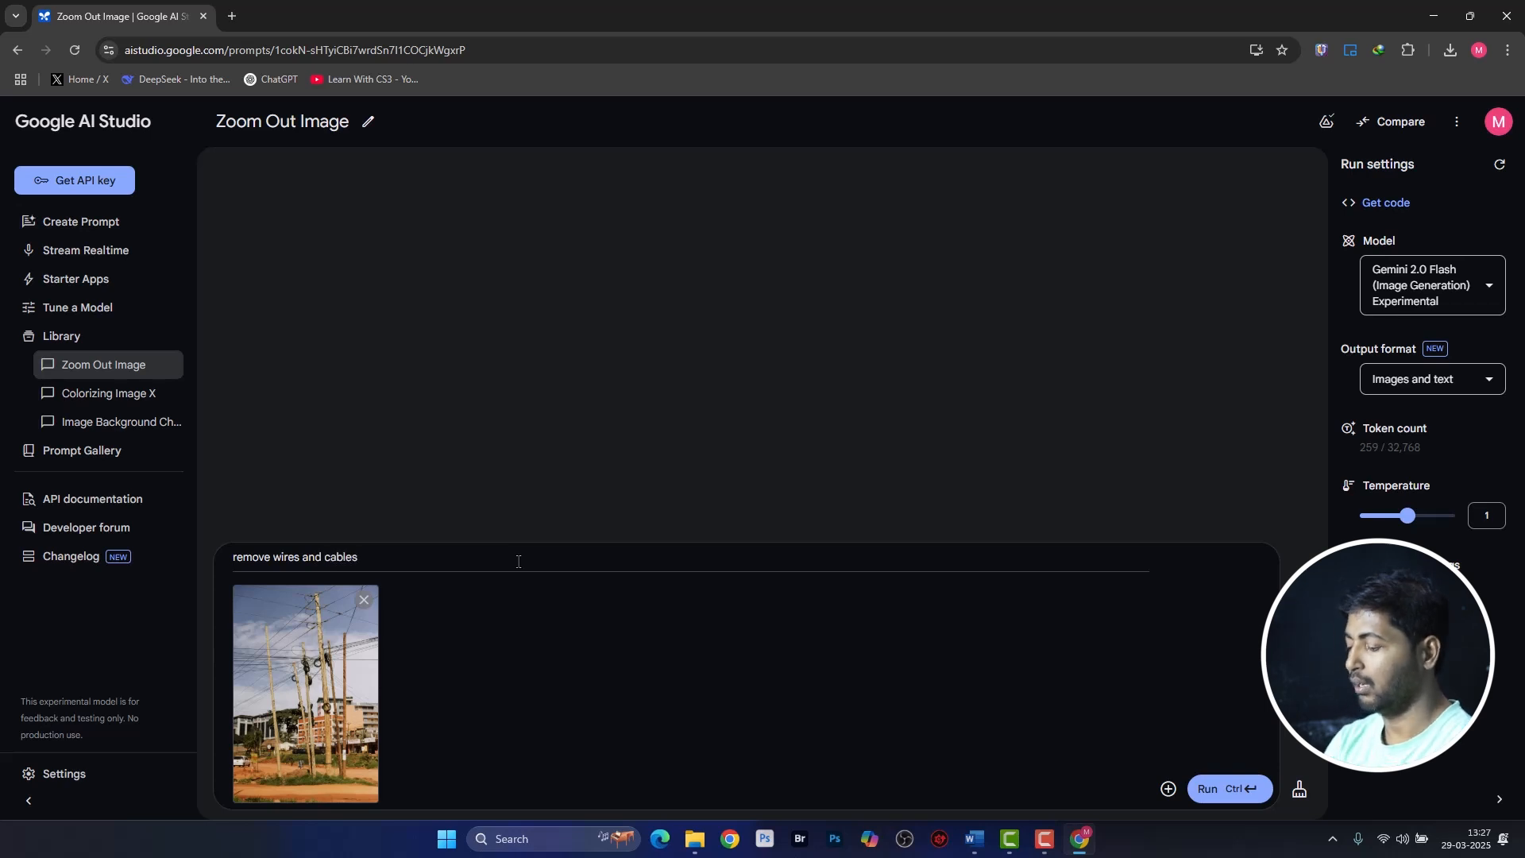
key("ctrl+Return")
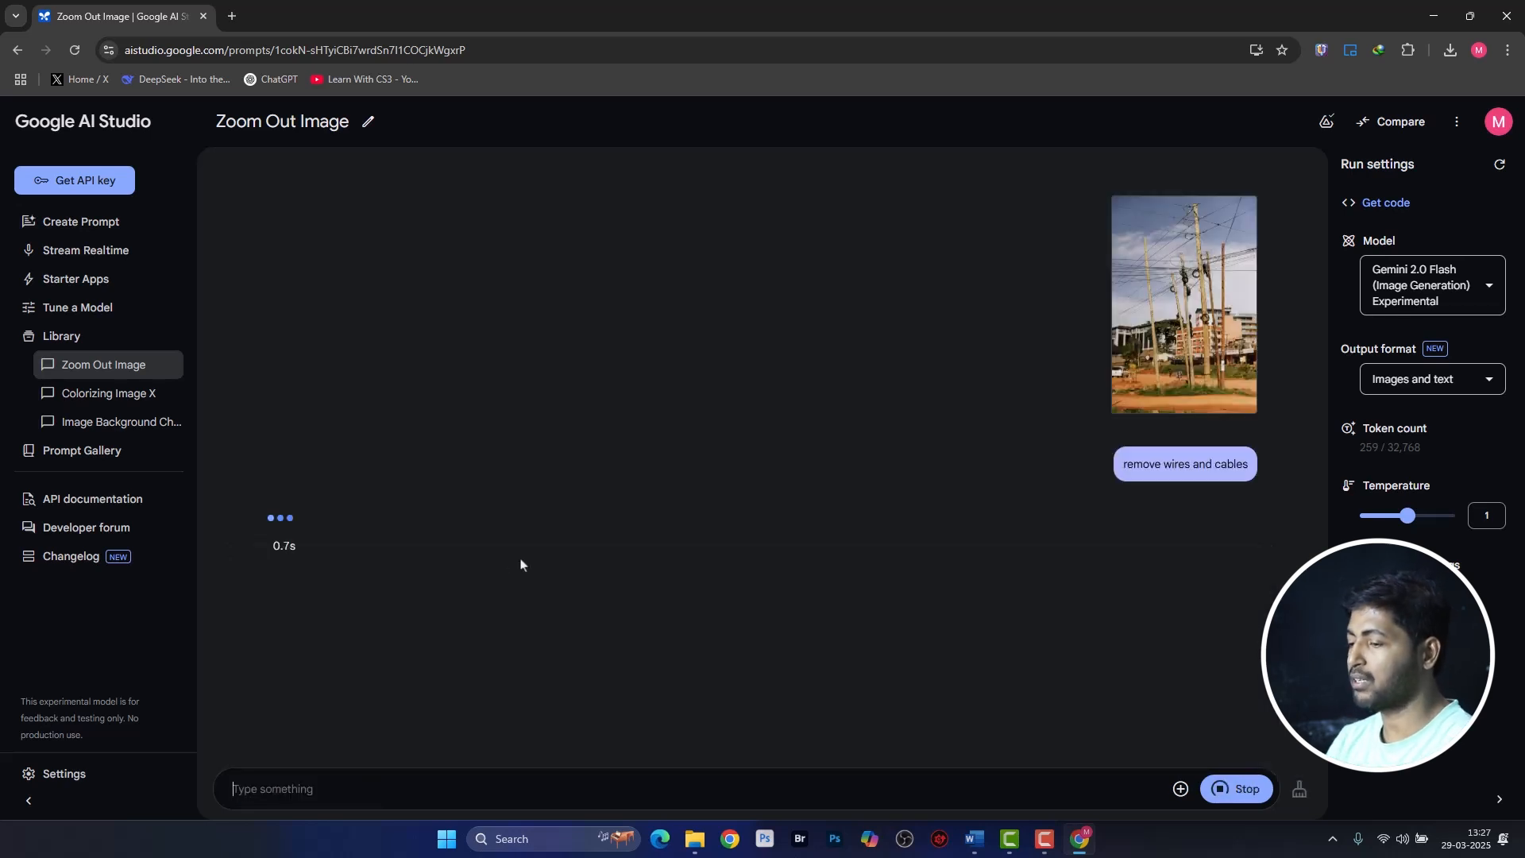
Inspect the generated utility pole image in the preview and open it in its own browser tab.
left_click(332, 593)
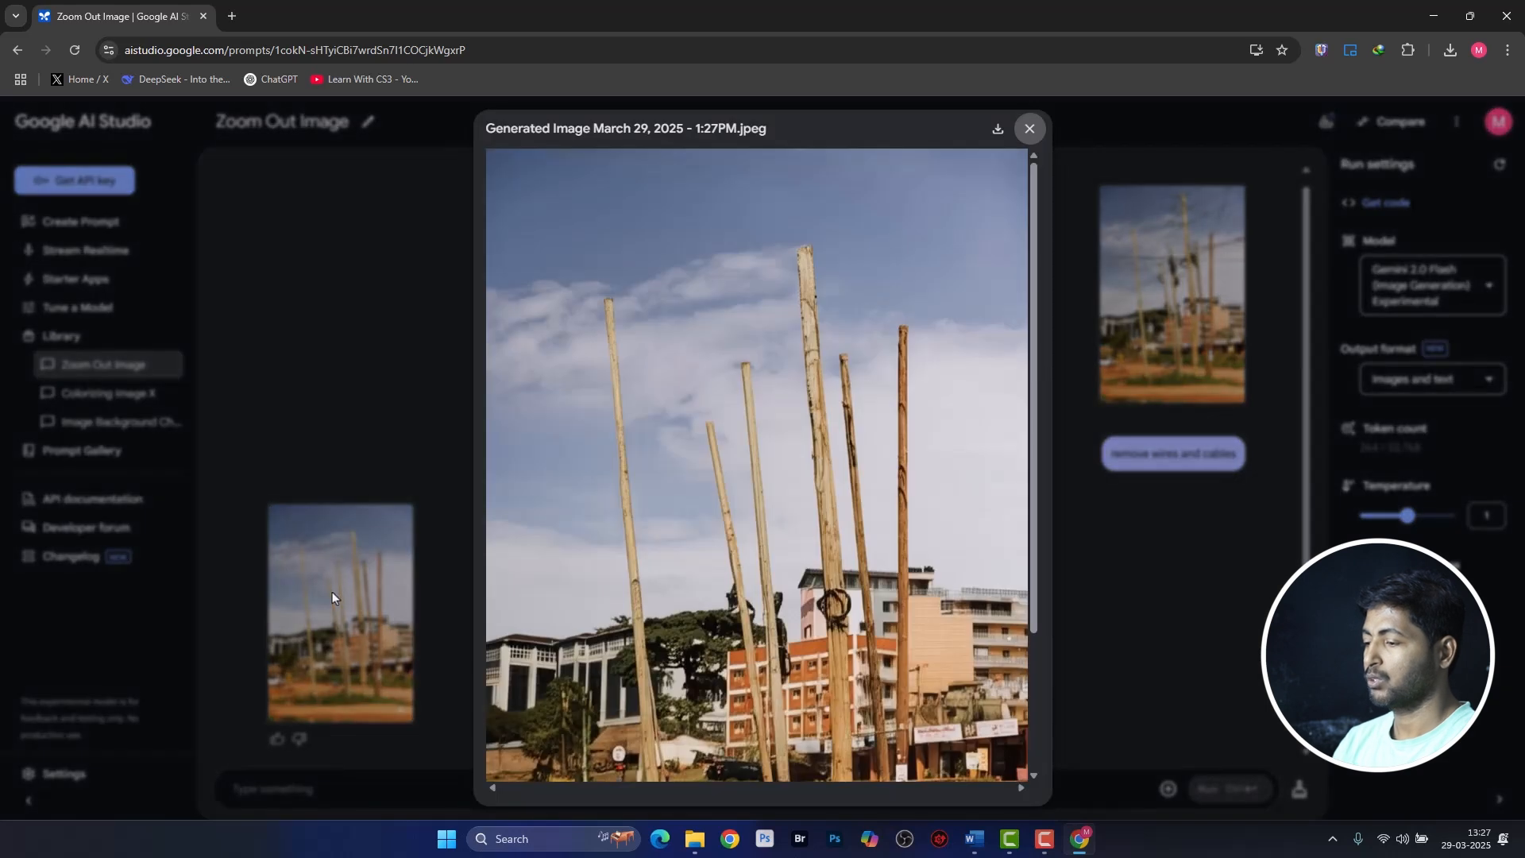
scroll(945, 421, "down", 3)
scroll(900, 505, "up", 3)
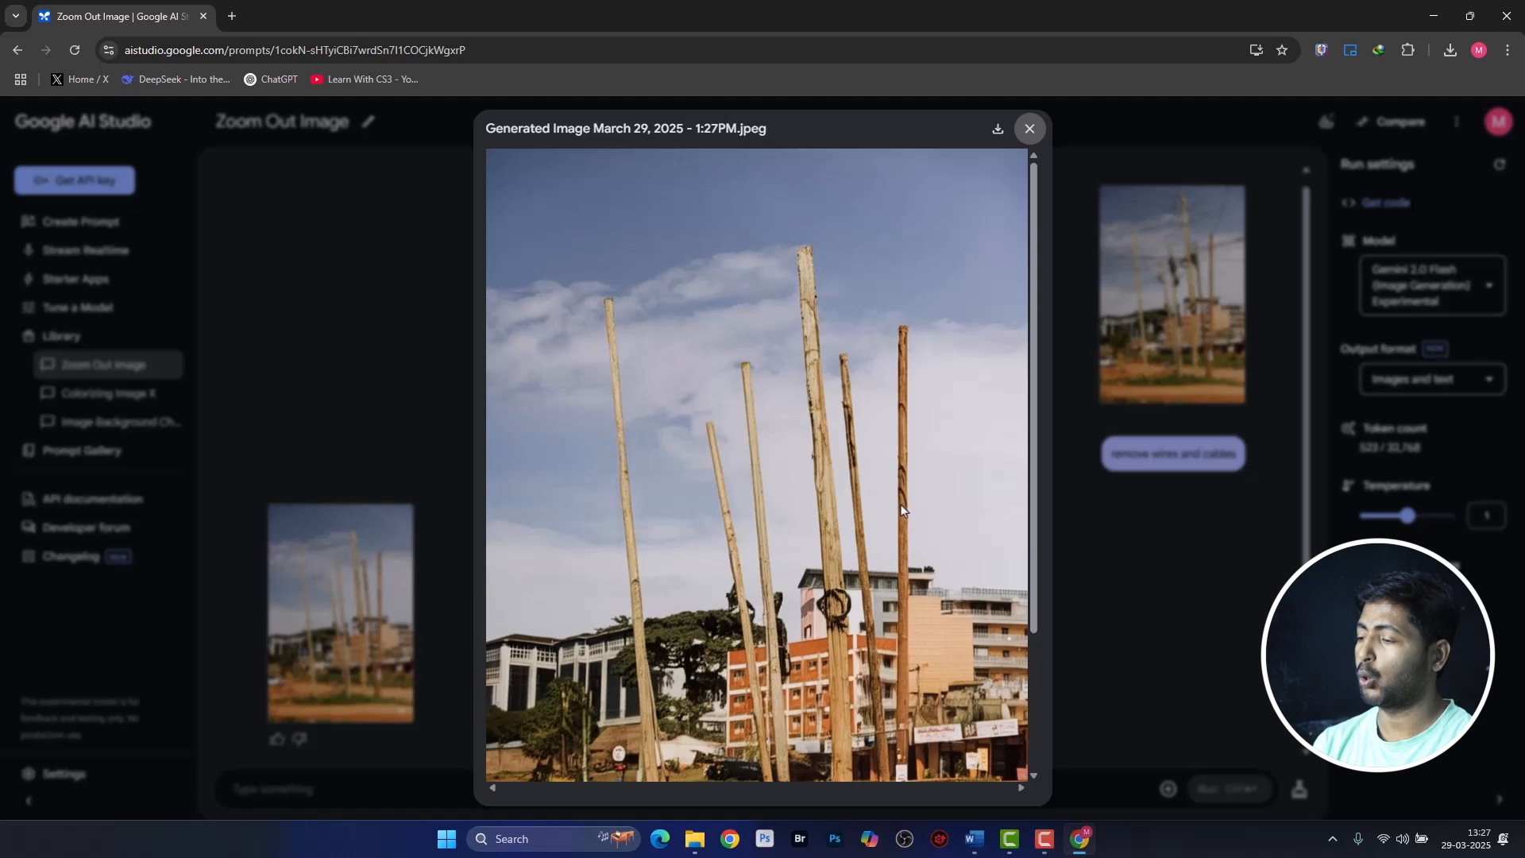
right_click(829, 411)
left_click(838, 411)
left_click(274, 9)
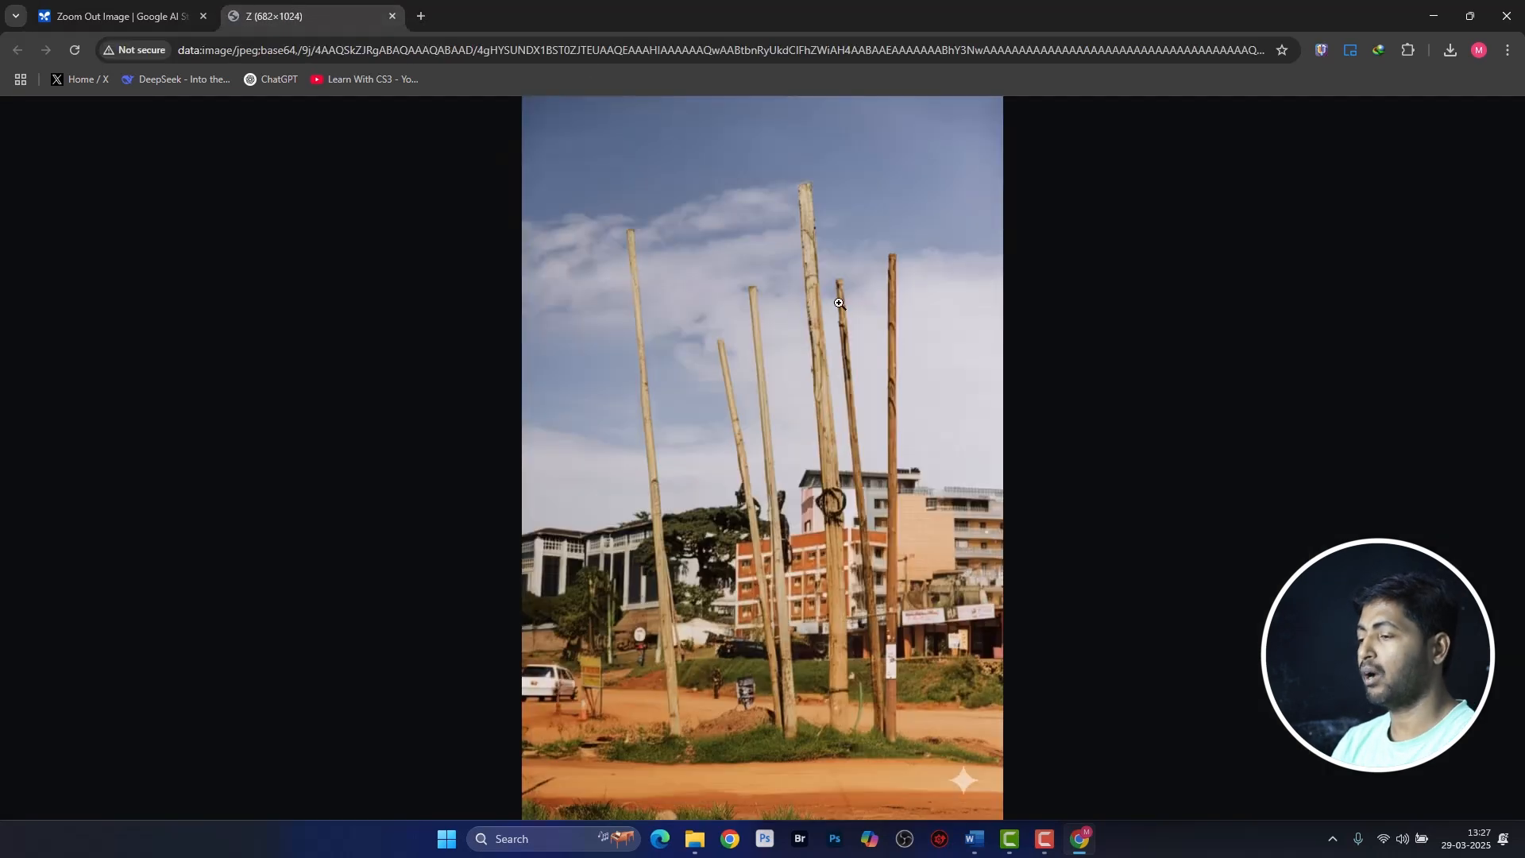
Save the generated utility pole image to disk, then close its browser tab and the chat preview.
right_click(831, 301)
left_click(843, 337)
key("Return")
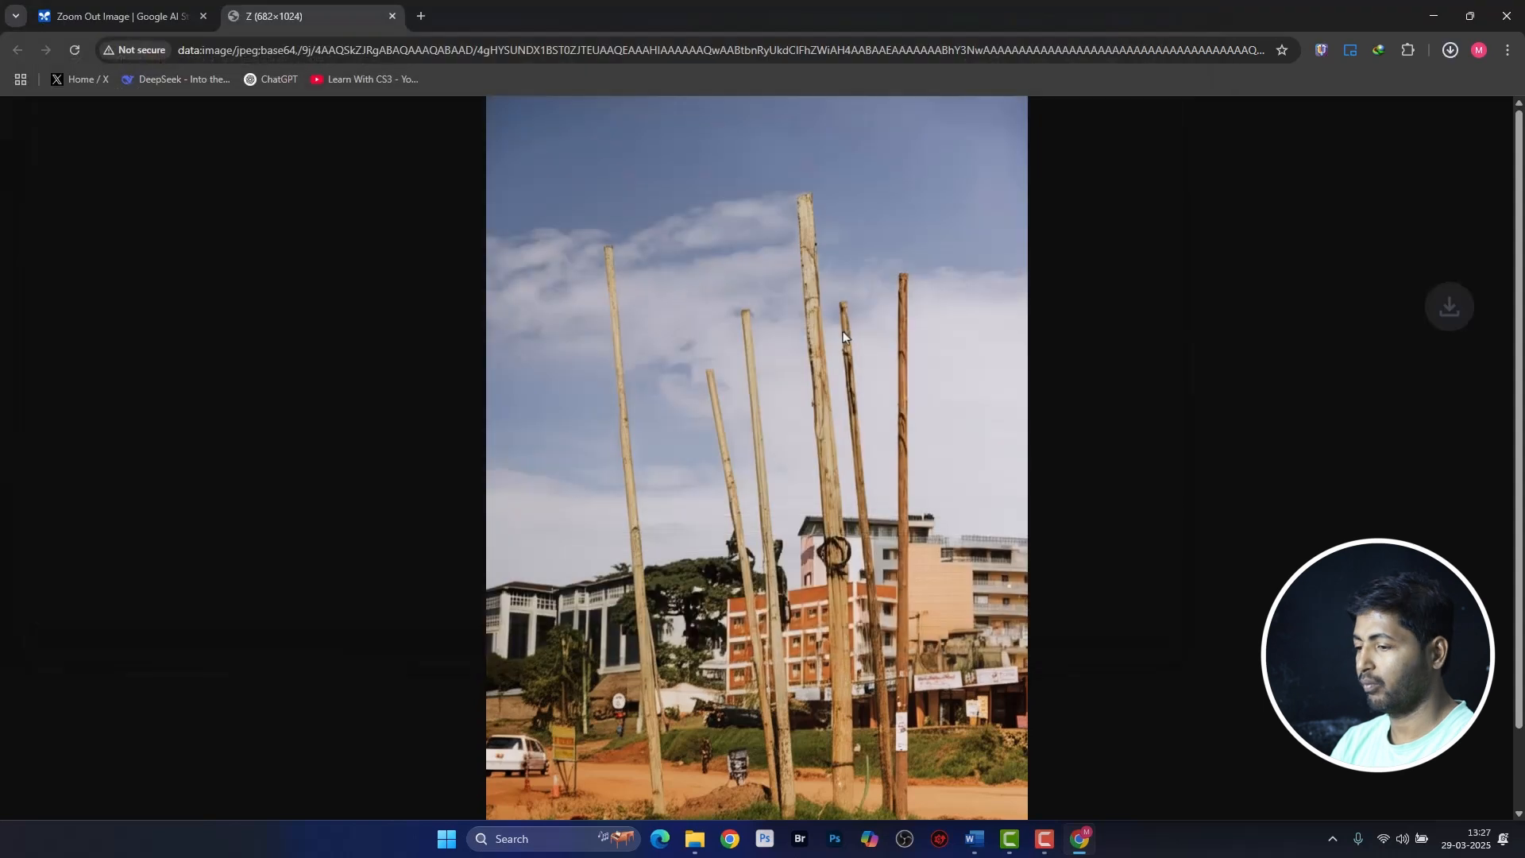
left_click(119, 16)
left_click(392, 16)
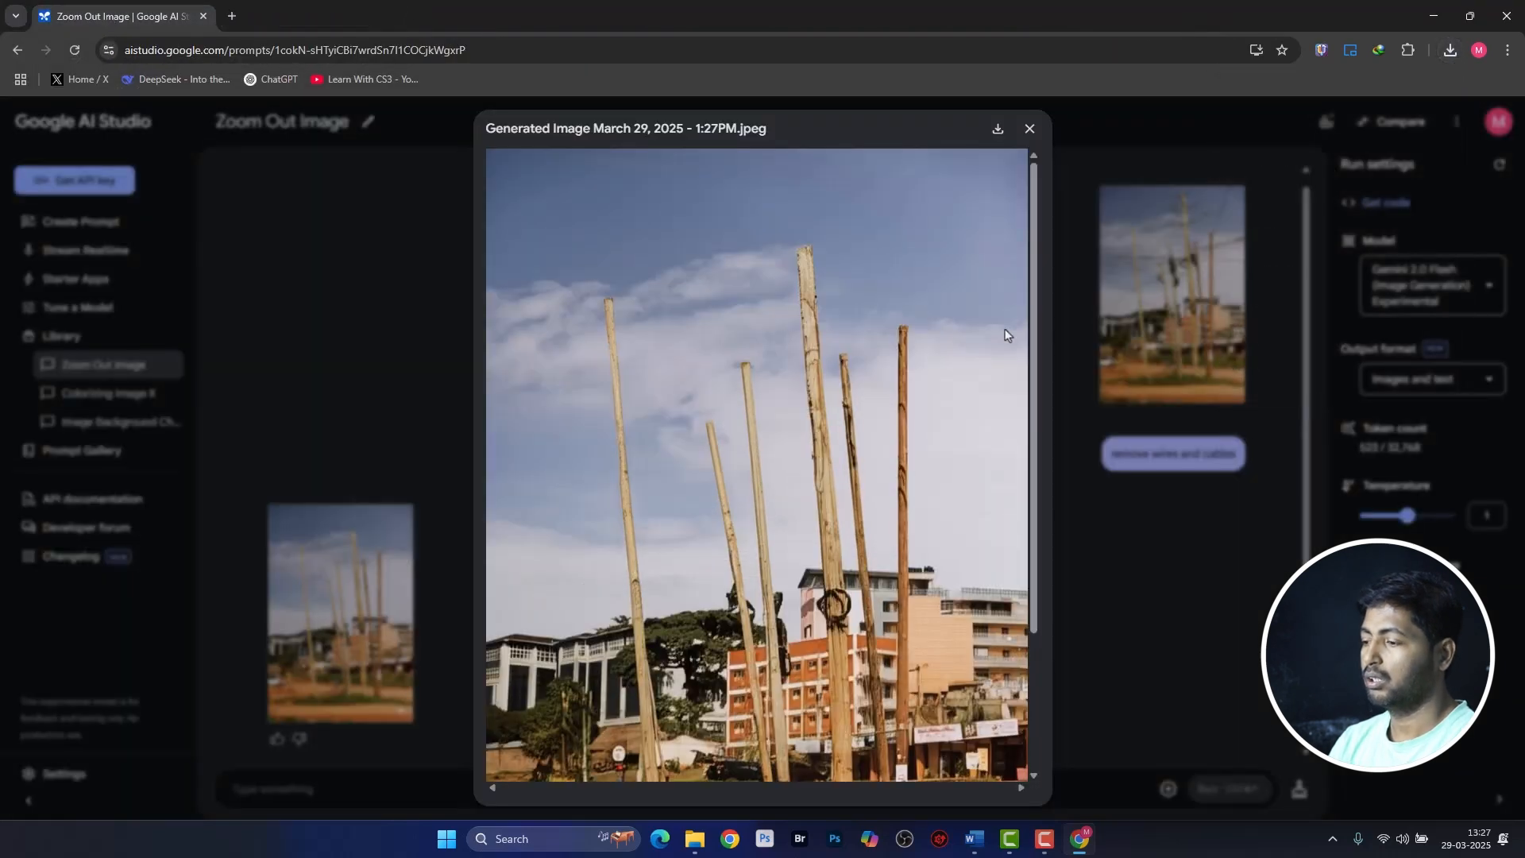
left_click(1029, 128)
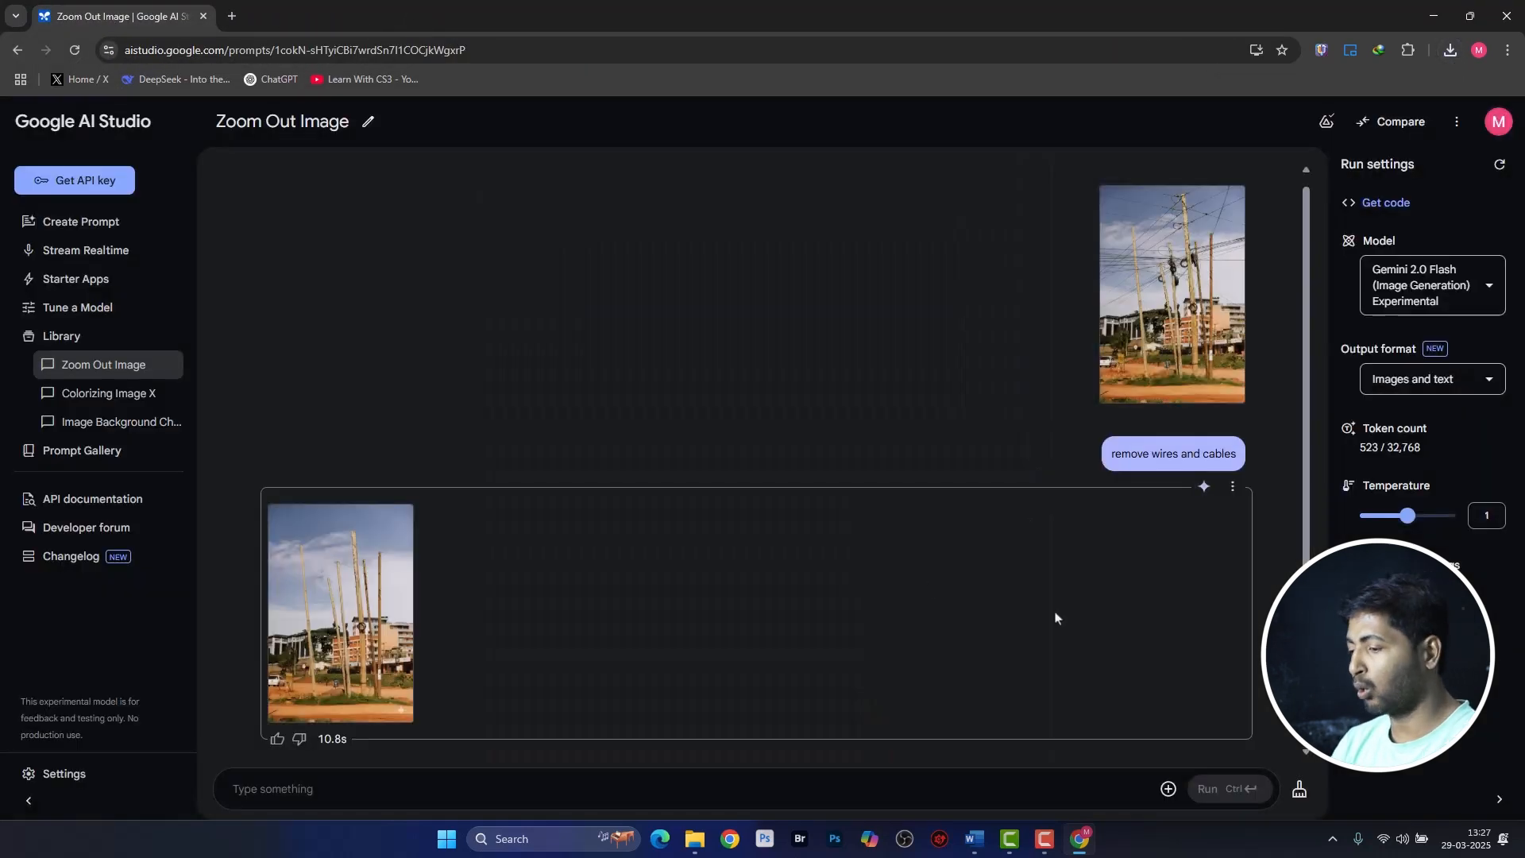
Upload pexels-reneterp-25758.jpg, the portrait of a bearded man with glasses low on his nose, from the Google studio Ai folder.
left_click(1167, 789)
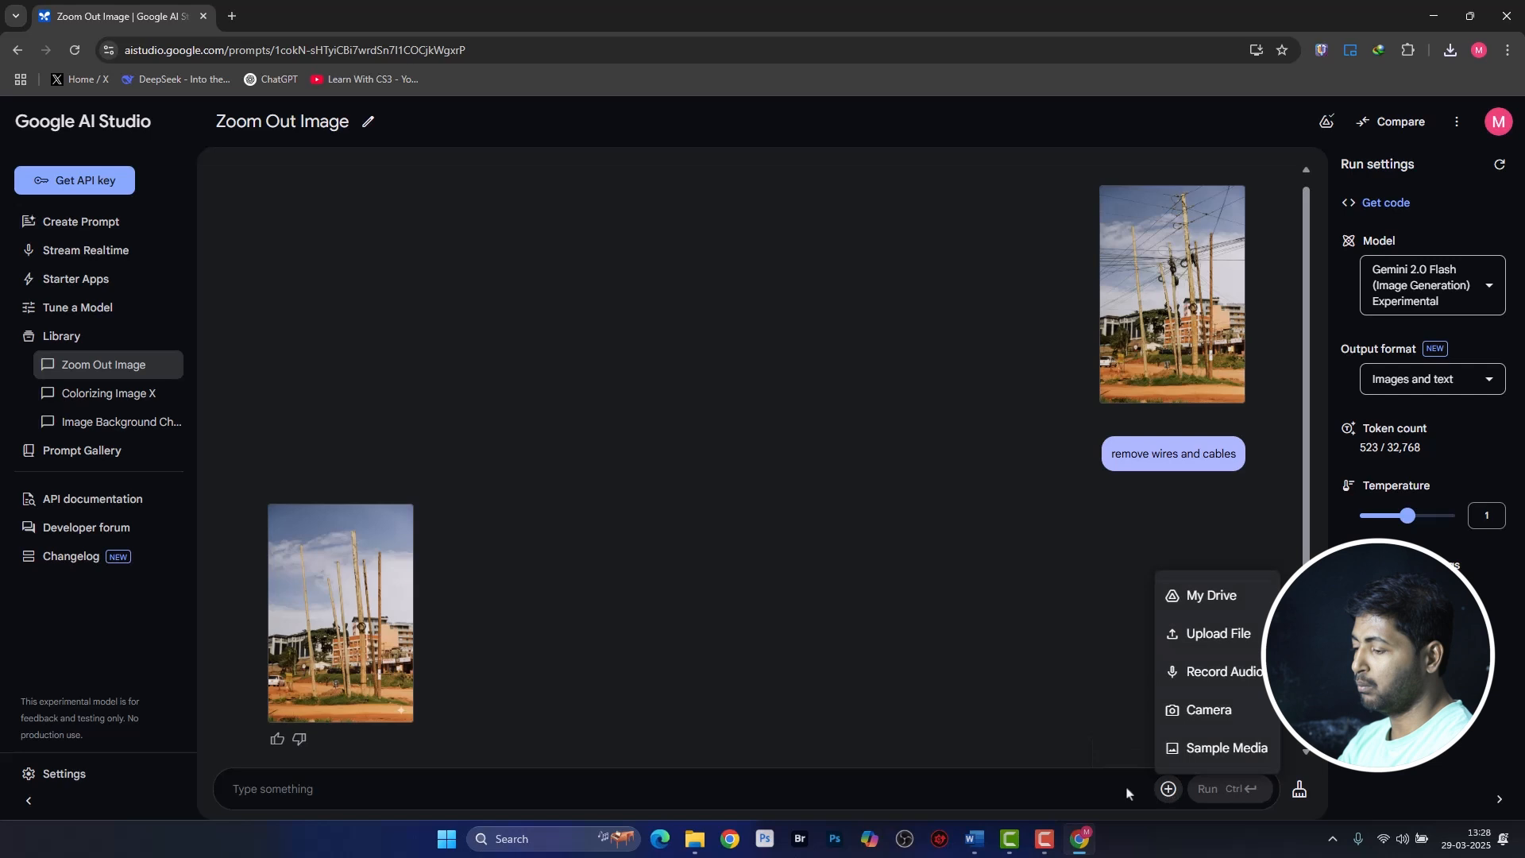
left_click(1205, 635)
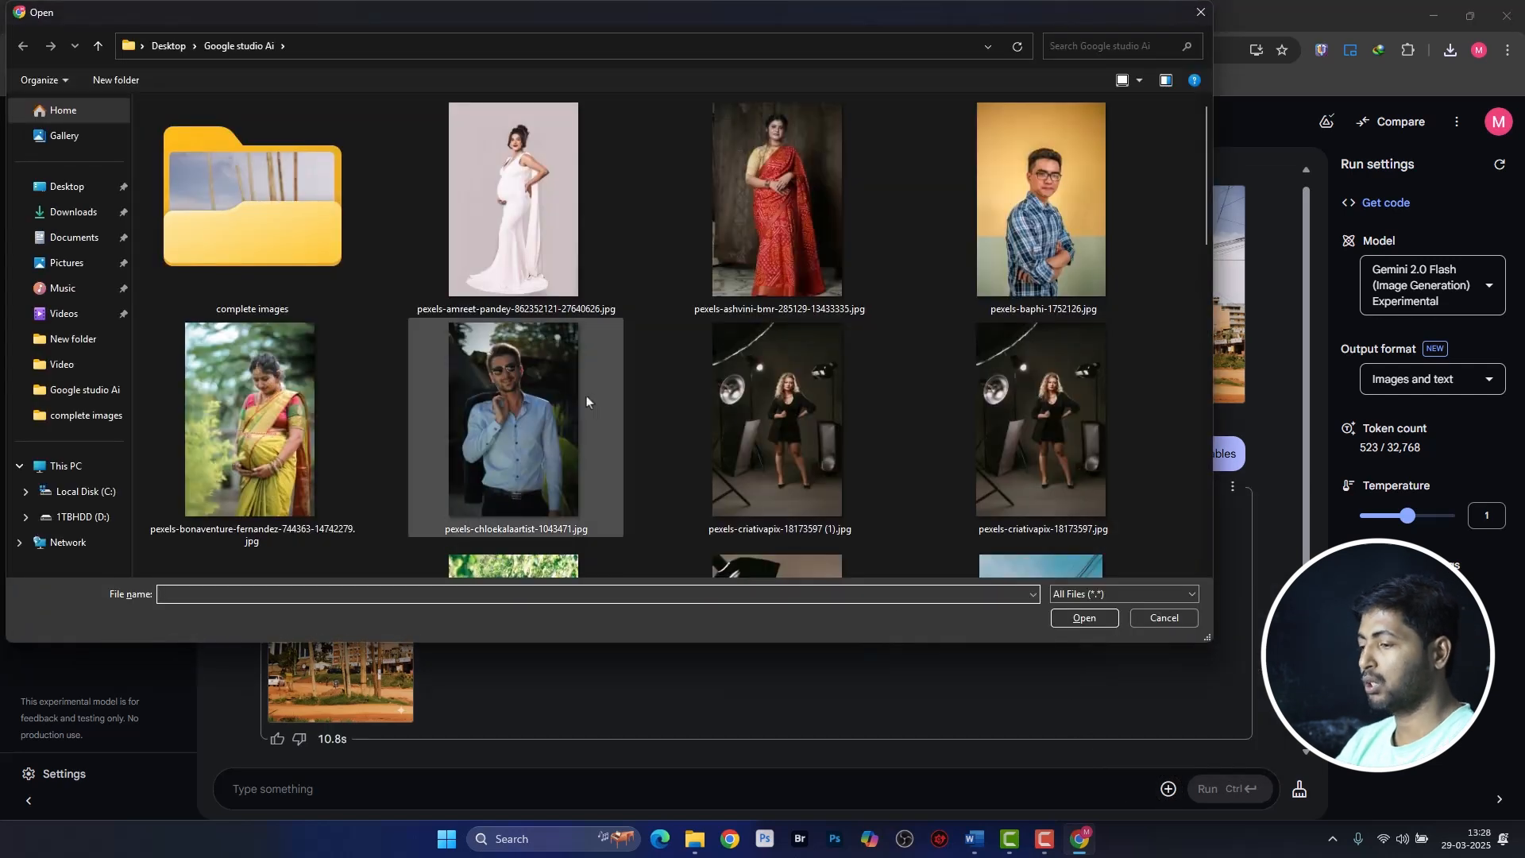
scroll(586, 395, "down", 5)
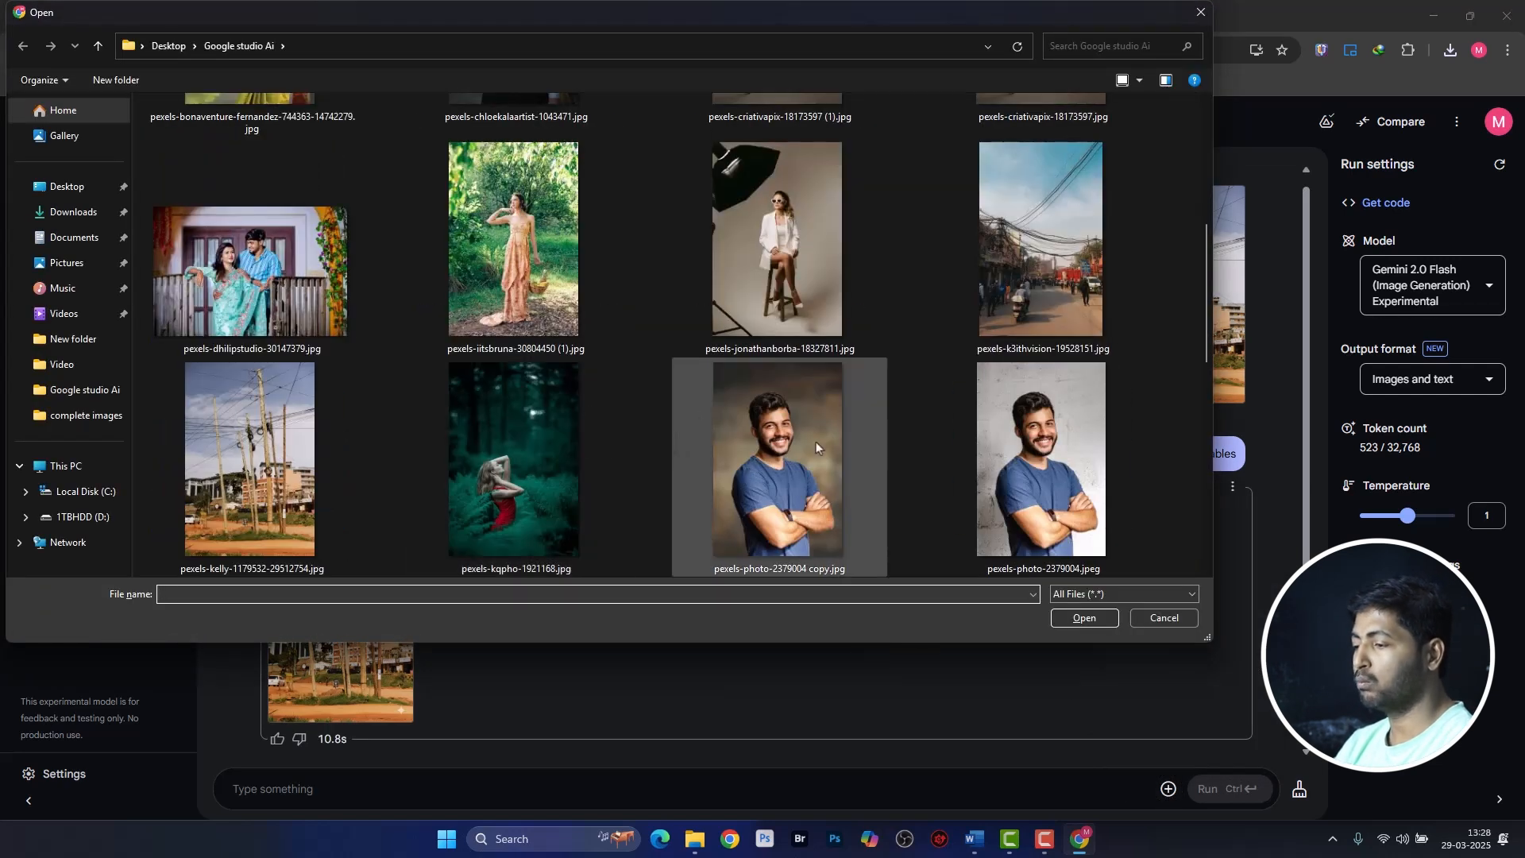
left_click(1085, 456)
scroll(1046, 457, "down", 5)
left_click(1043, 247)
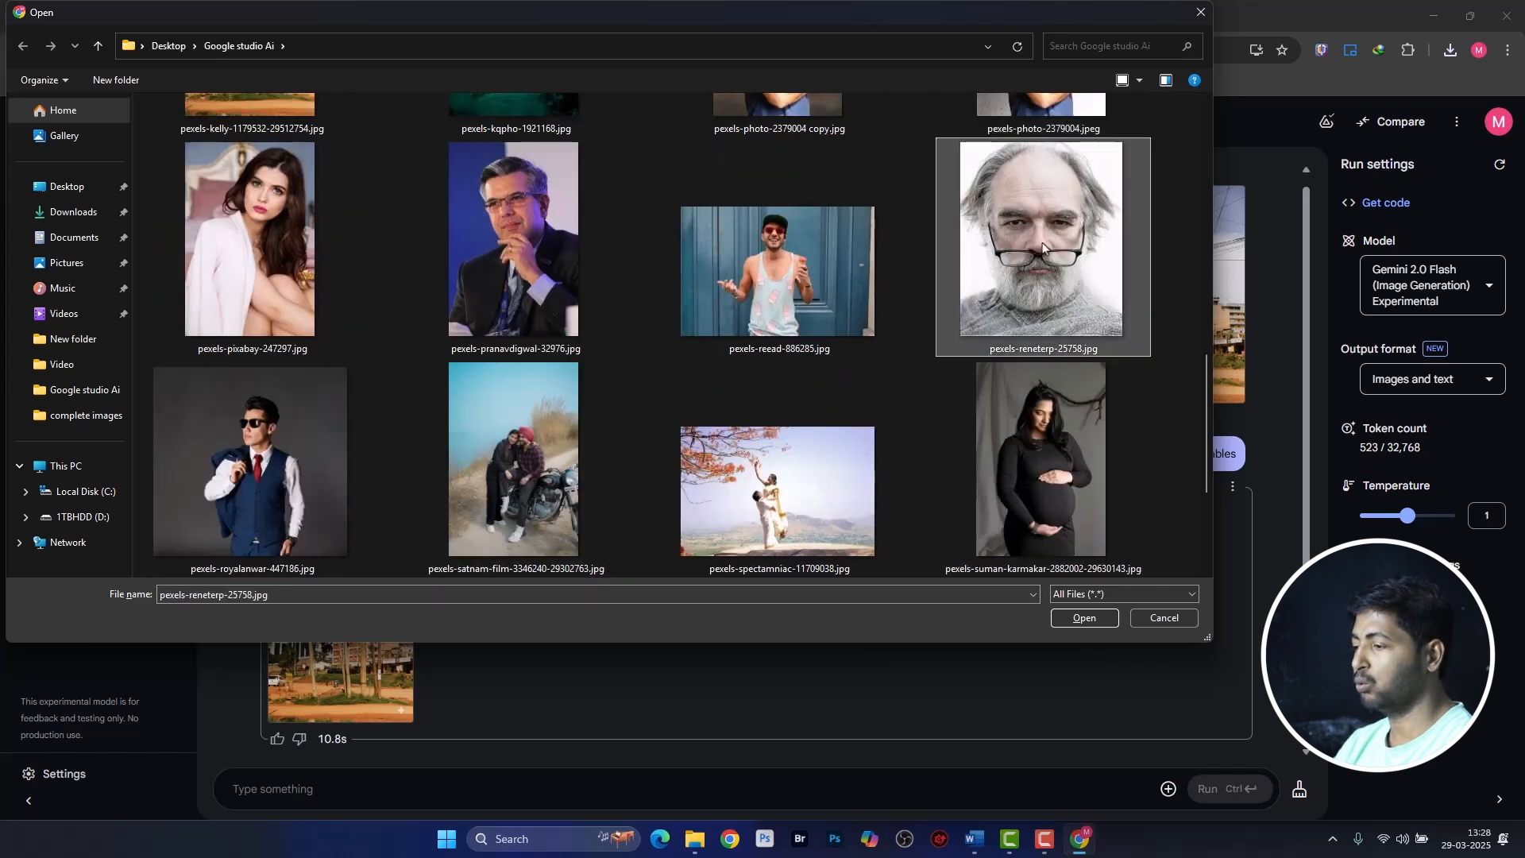
double_click(1043, 247)
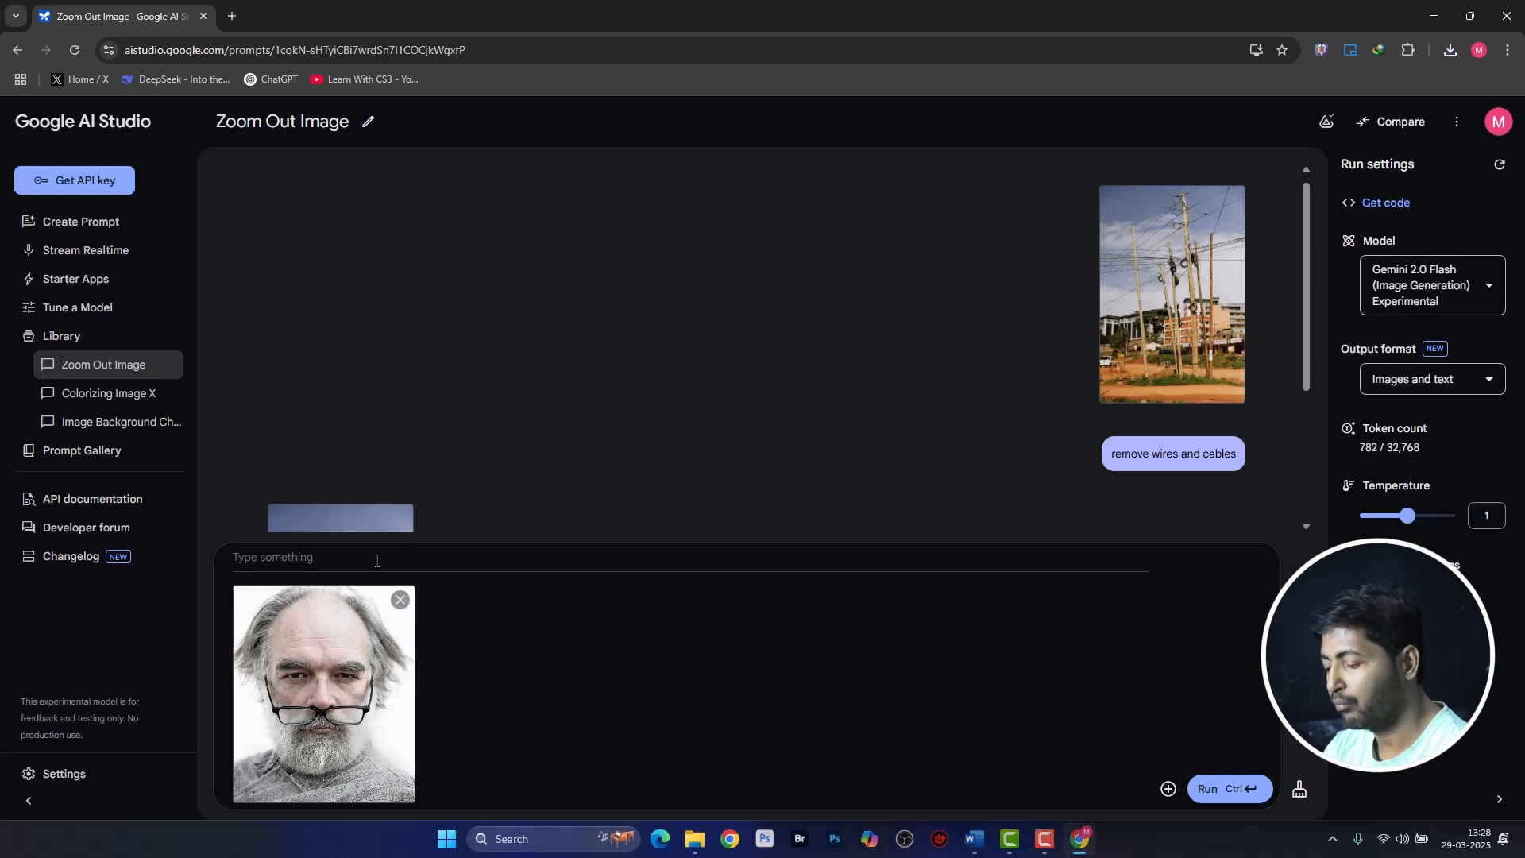
Enter the prompt "fix this image, place eyeglasson eyes" for the bearded man's portrait and run it.
type("fix this image, place e")
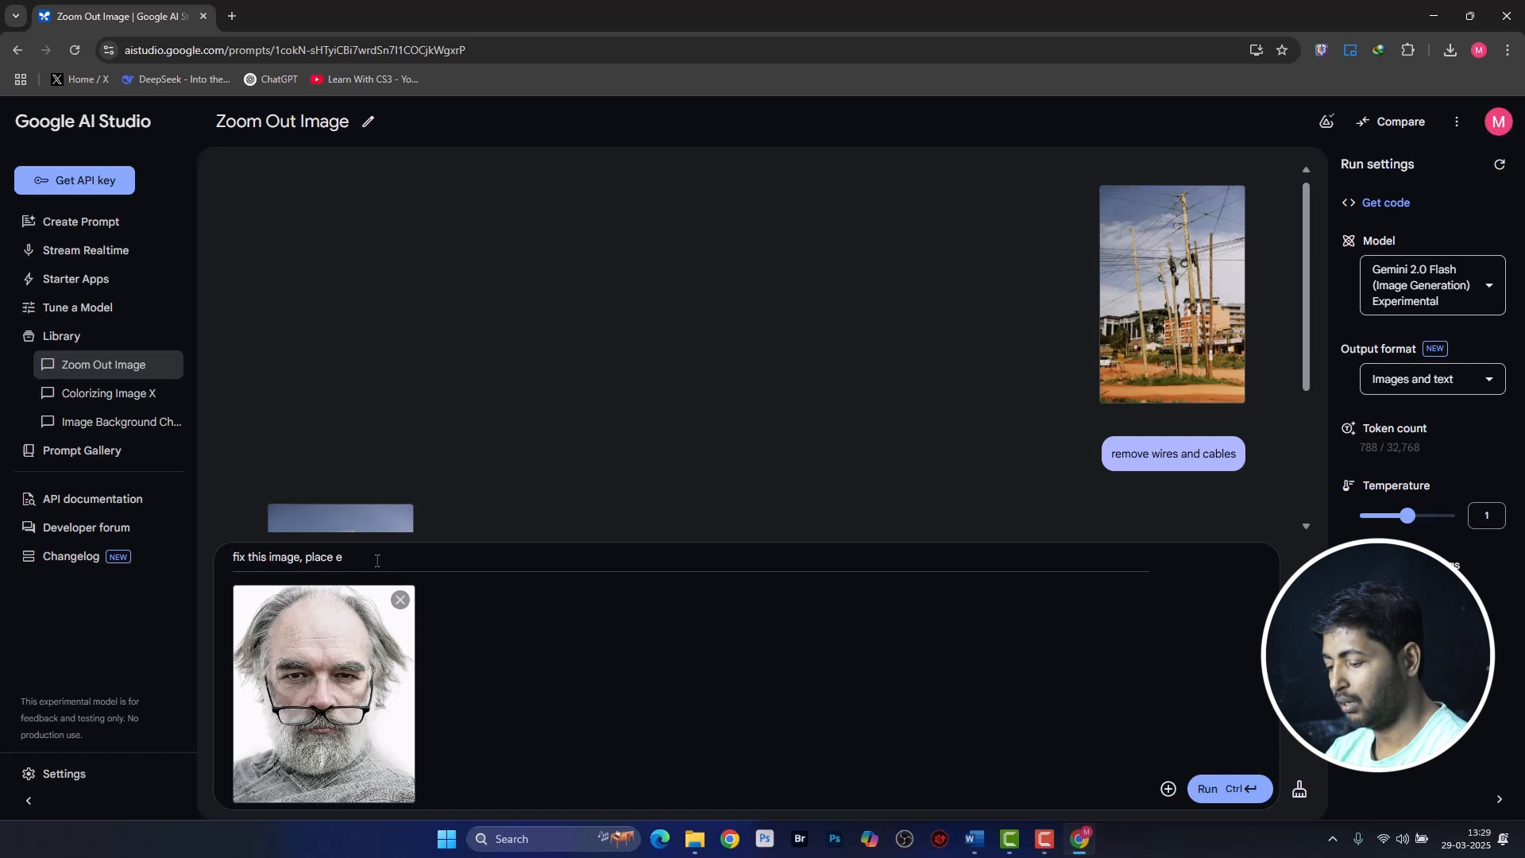
type("yegla")
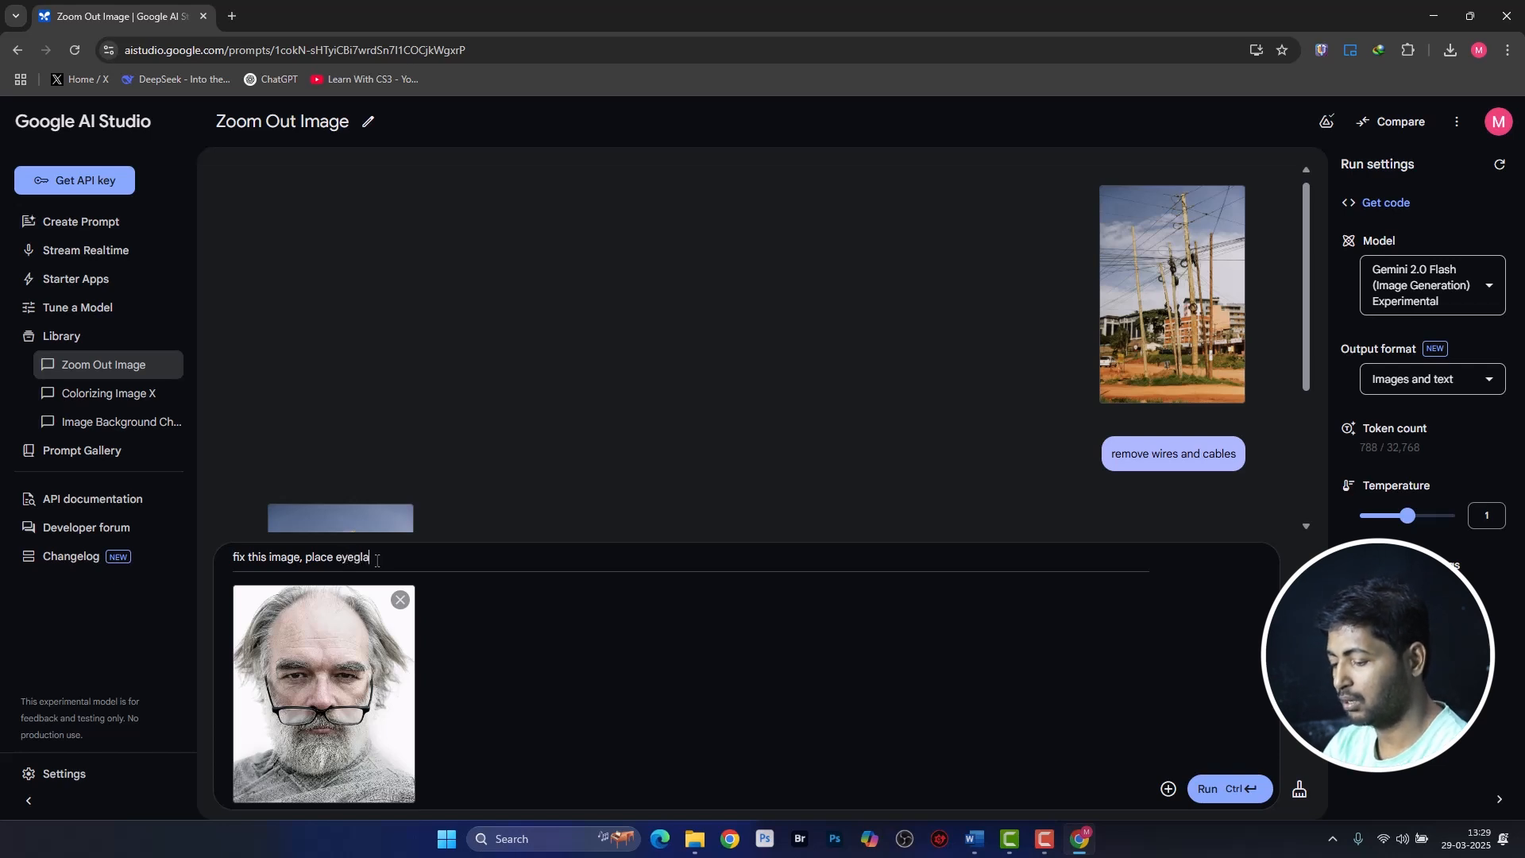
type("sson eyes")
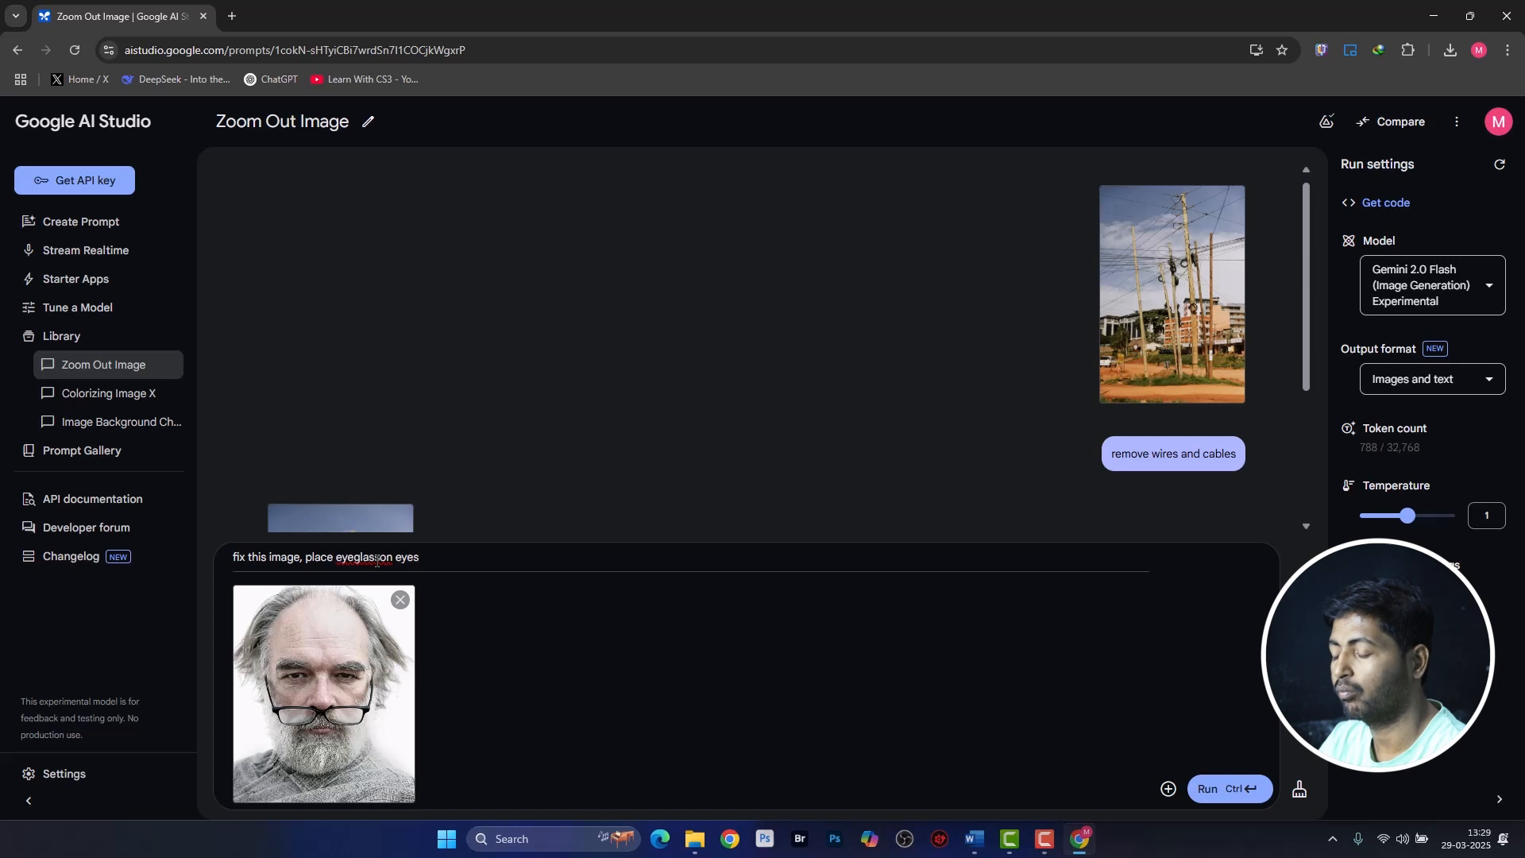
left_click(1243, 797)
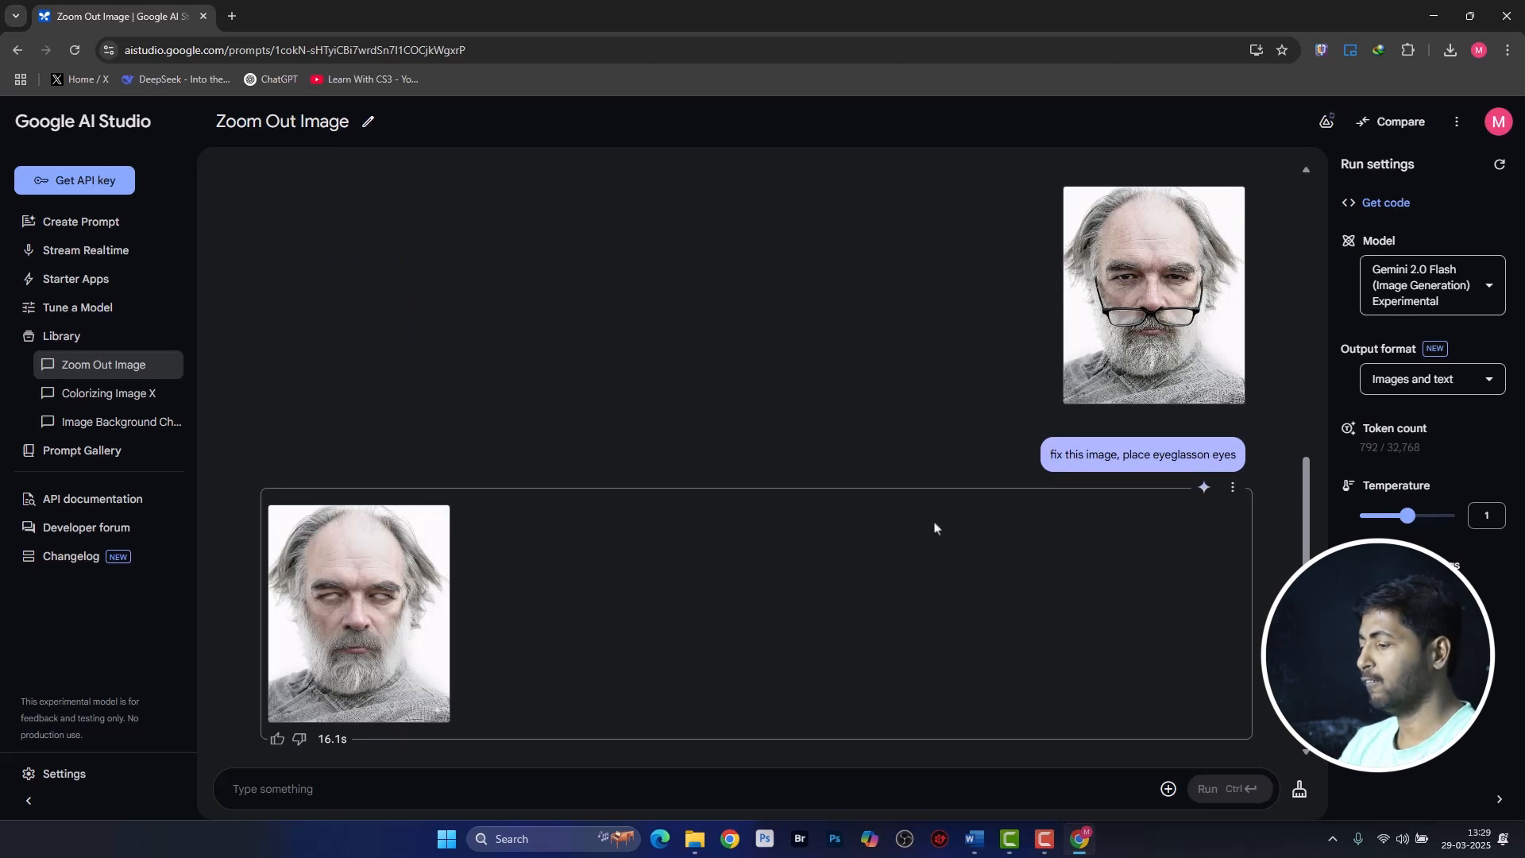
In a cleared chat, run the prompt "remove eyeglases unnder nose and place it properly on eyes" on the re-uploaded bearded man's portrait.
left_click(1301, 791)
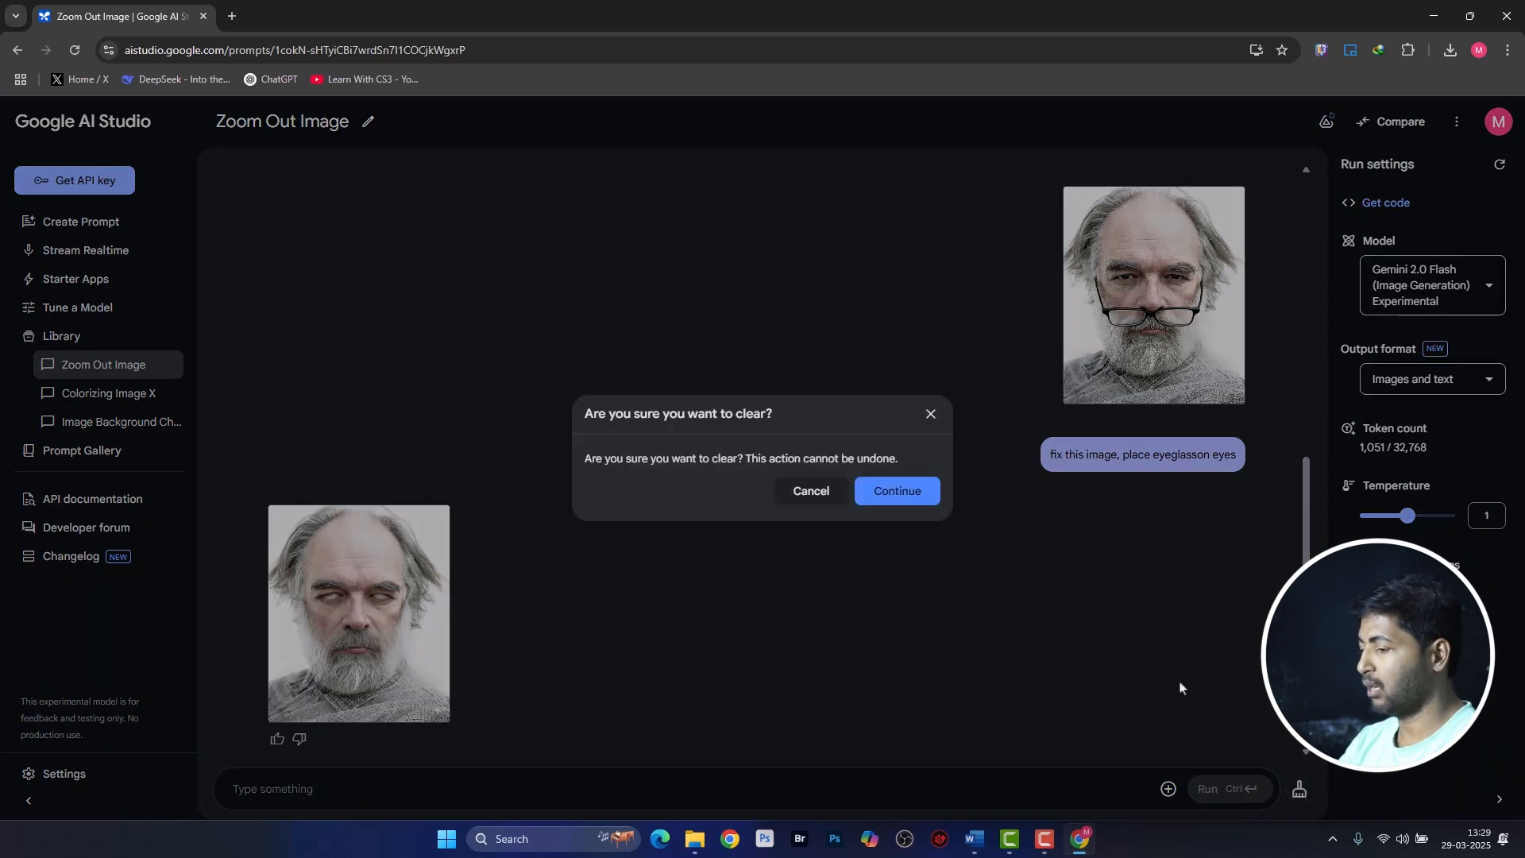
left_click(906, 491)
left_click(1168, 786)
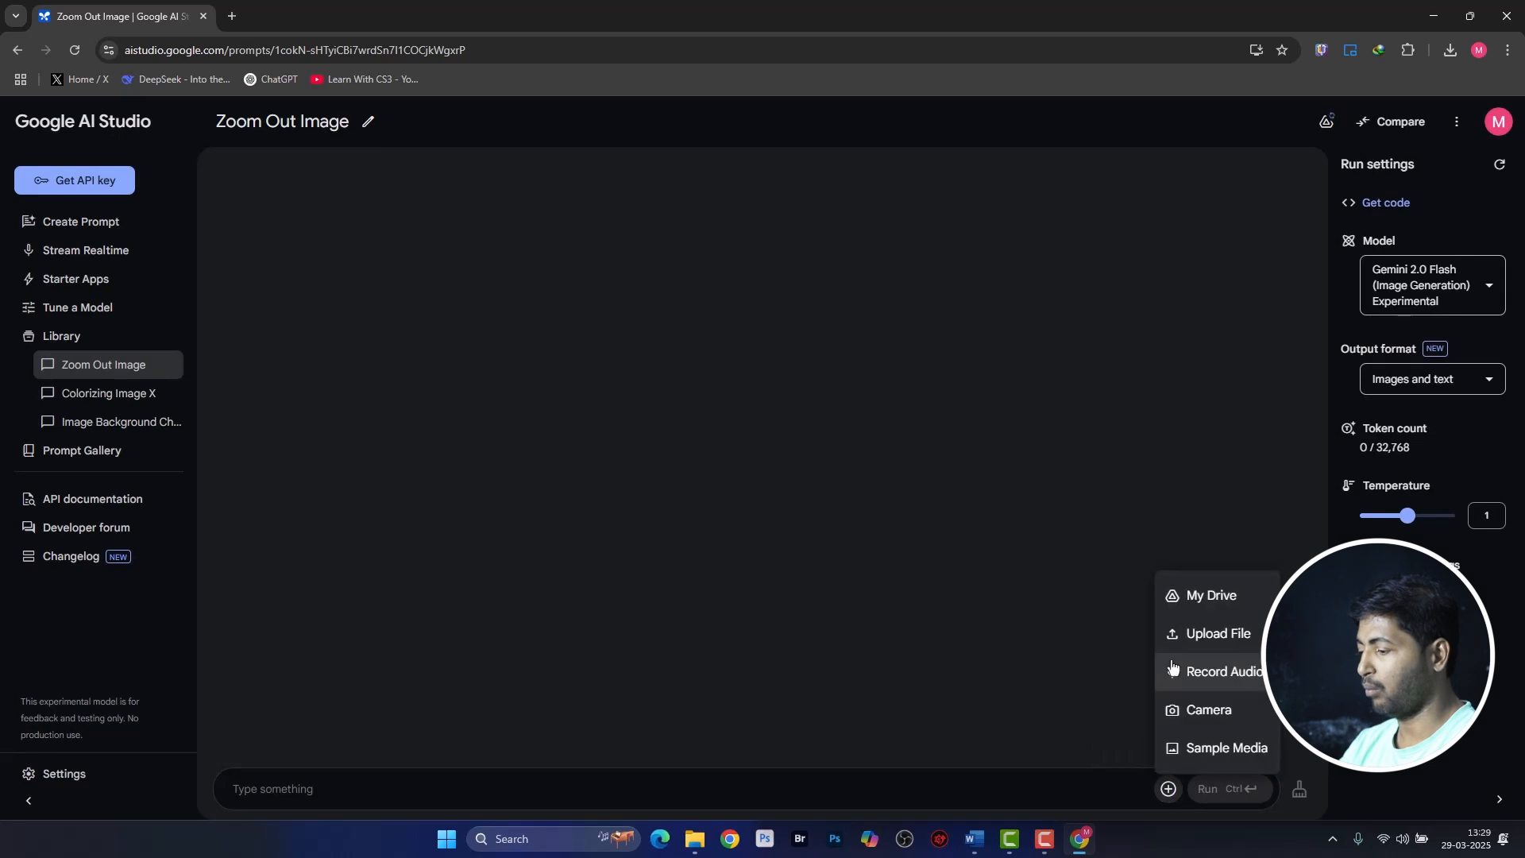
left_click(1215, 633)
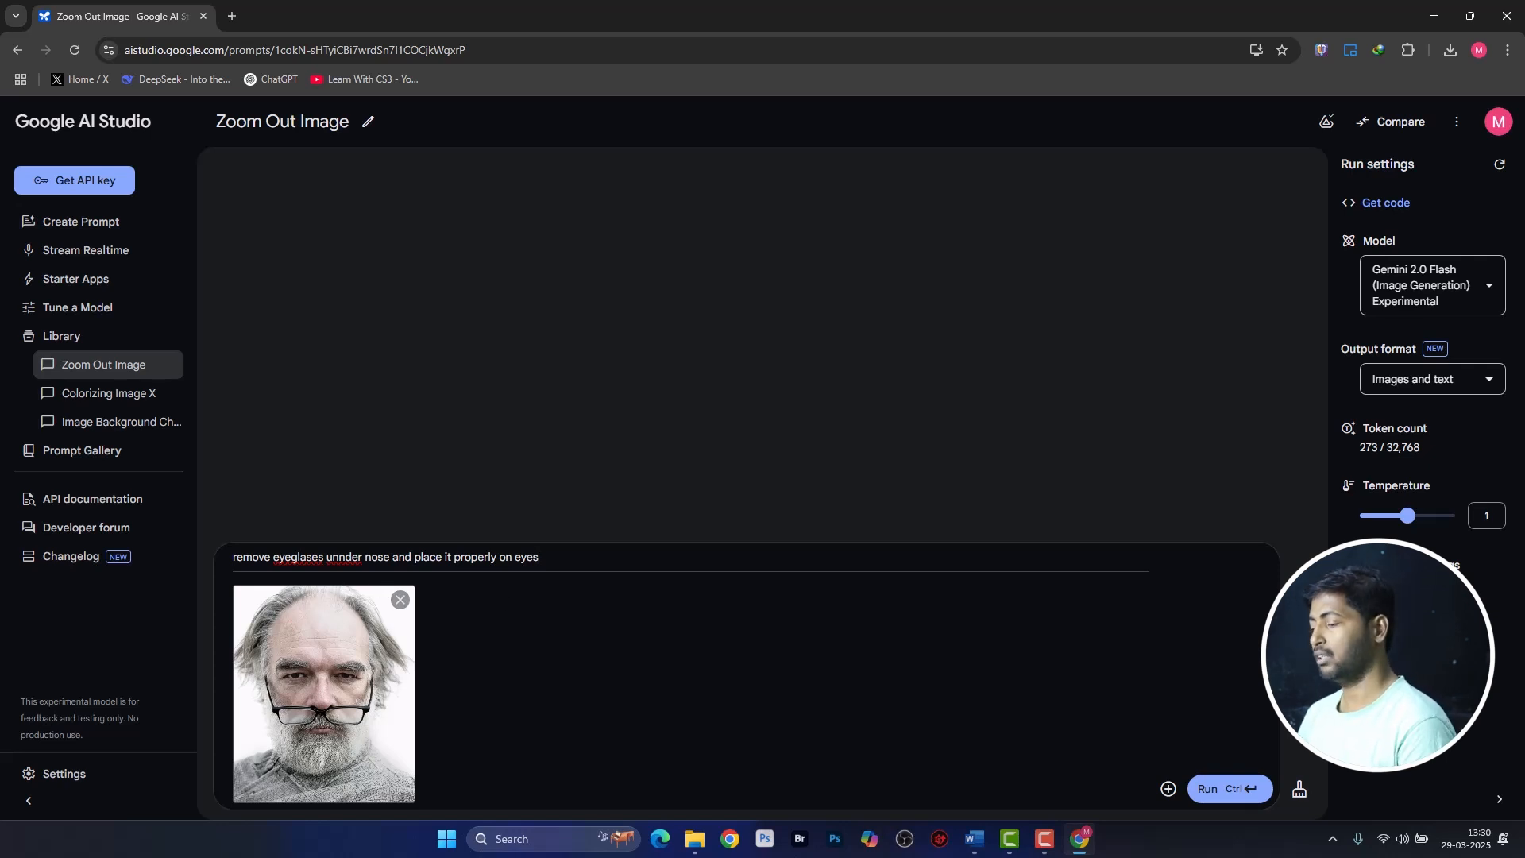
left_click(1229, 789)
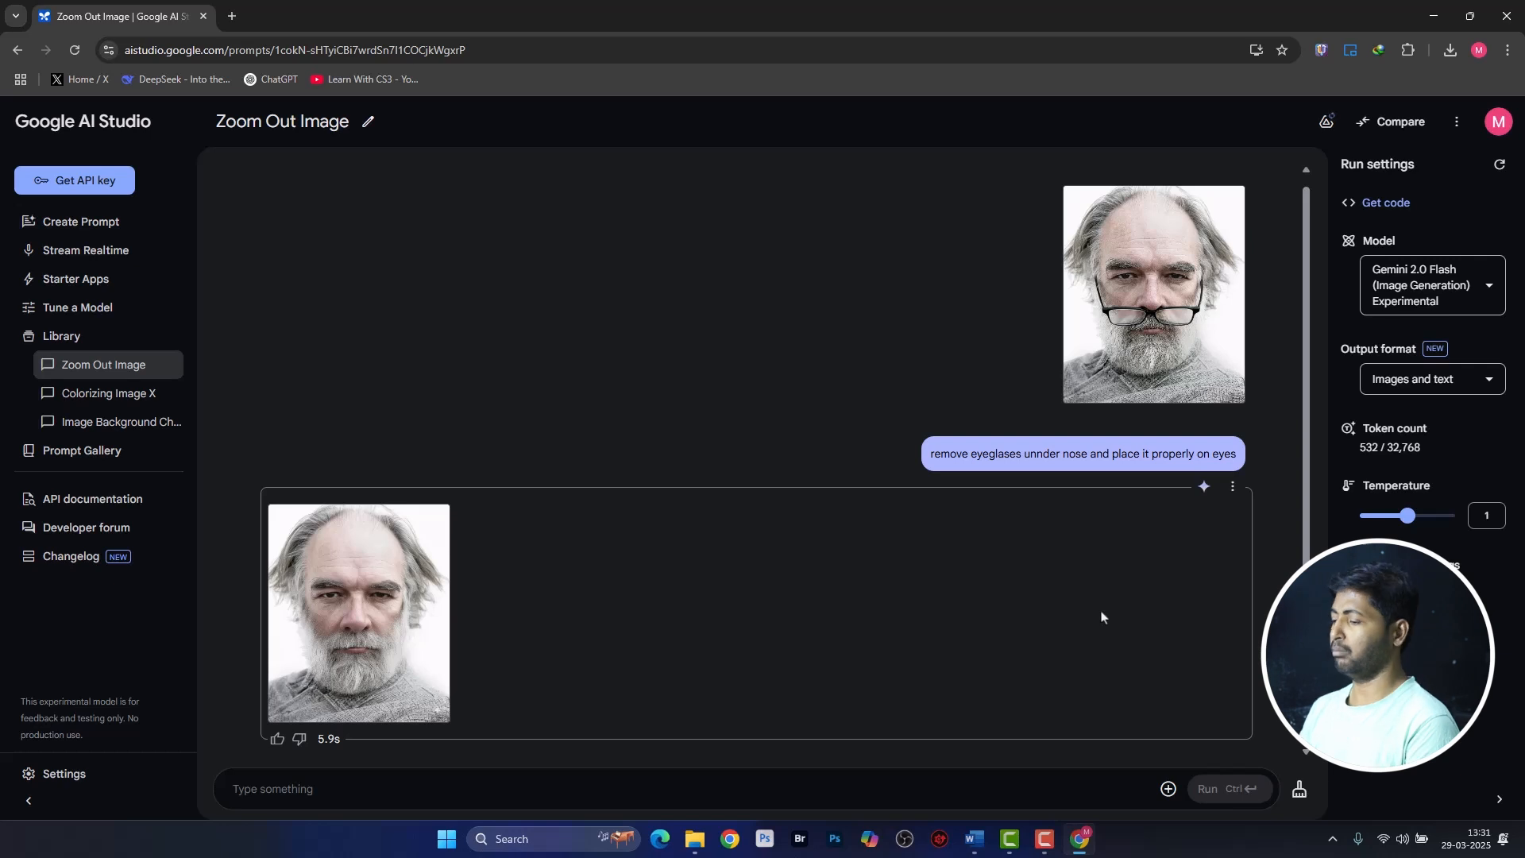
Open the generated portrait without glasses in its own browser tab and save it as download (6).jpg in the complete images folder.
right_click(319, 593)
left_click(418, 586)
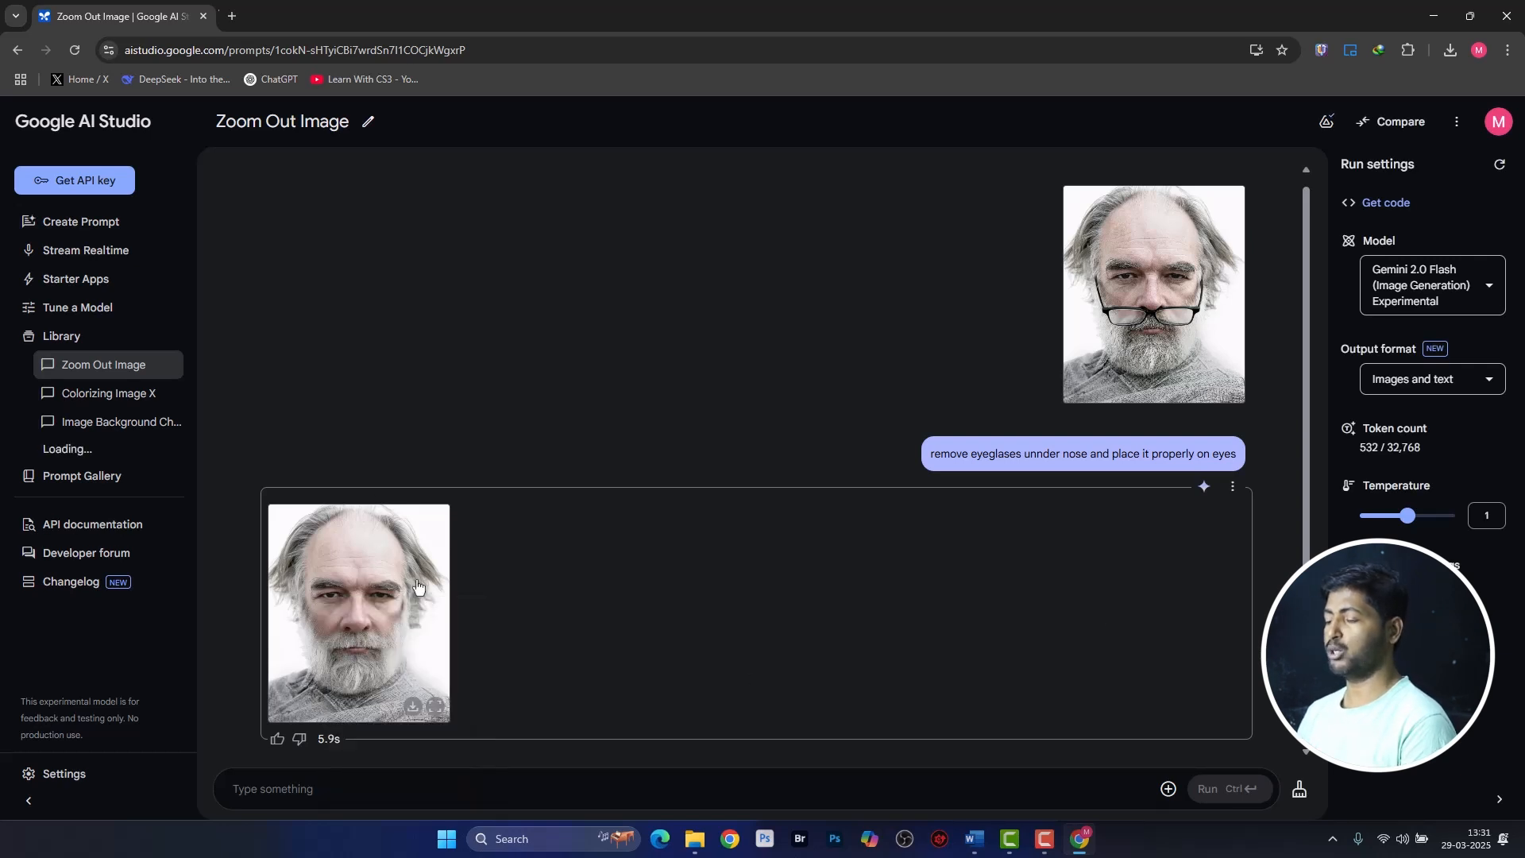
left_click(310, 16)
left_click(881, 287)
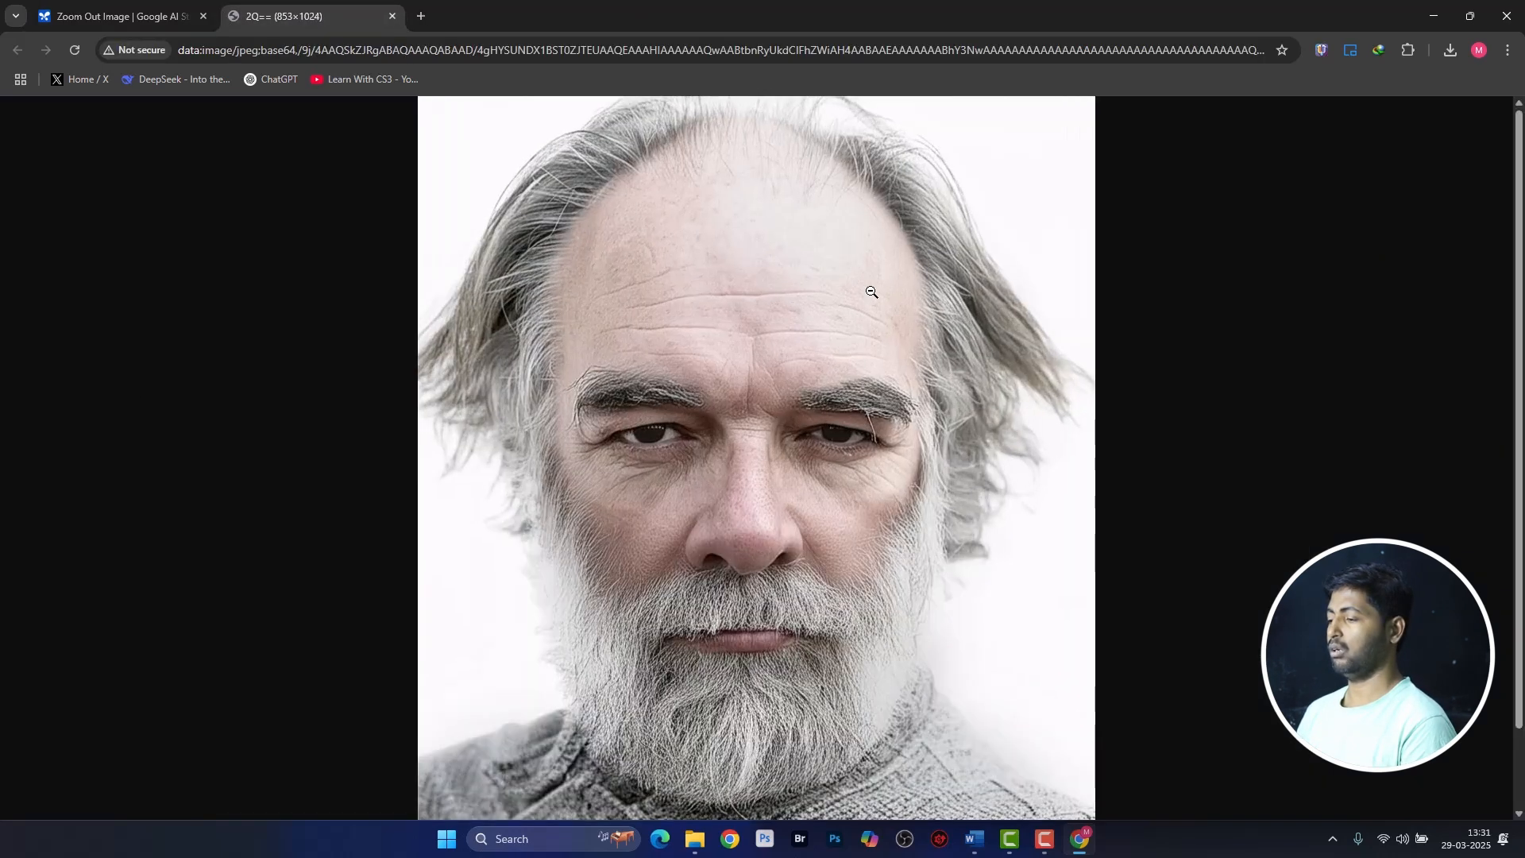
right_click(846, 272)
left_click(880, 316)
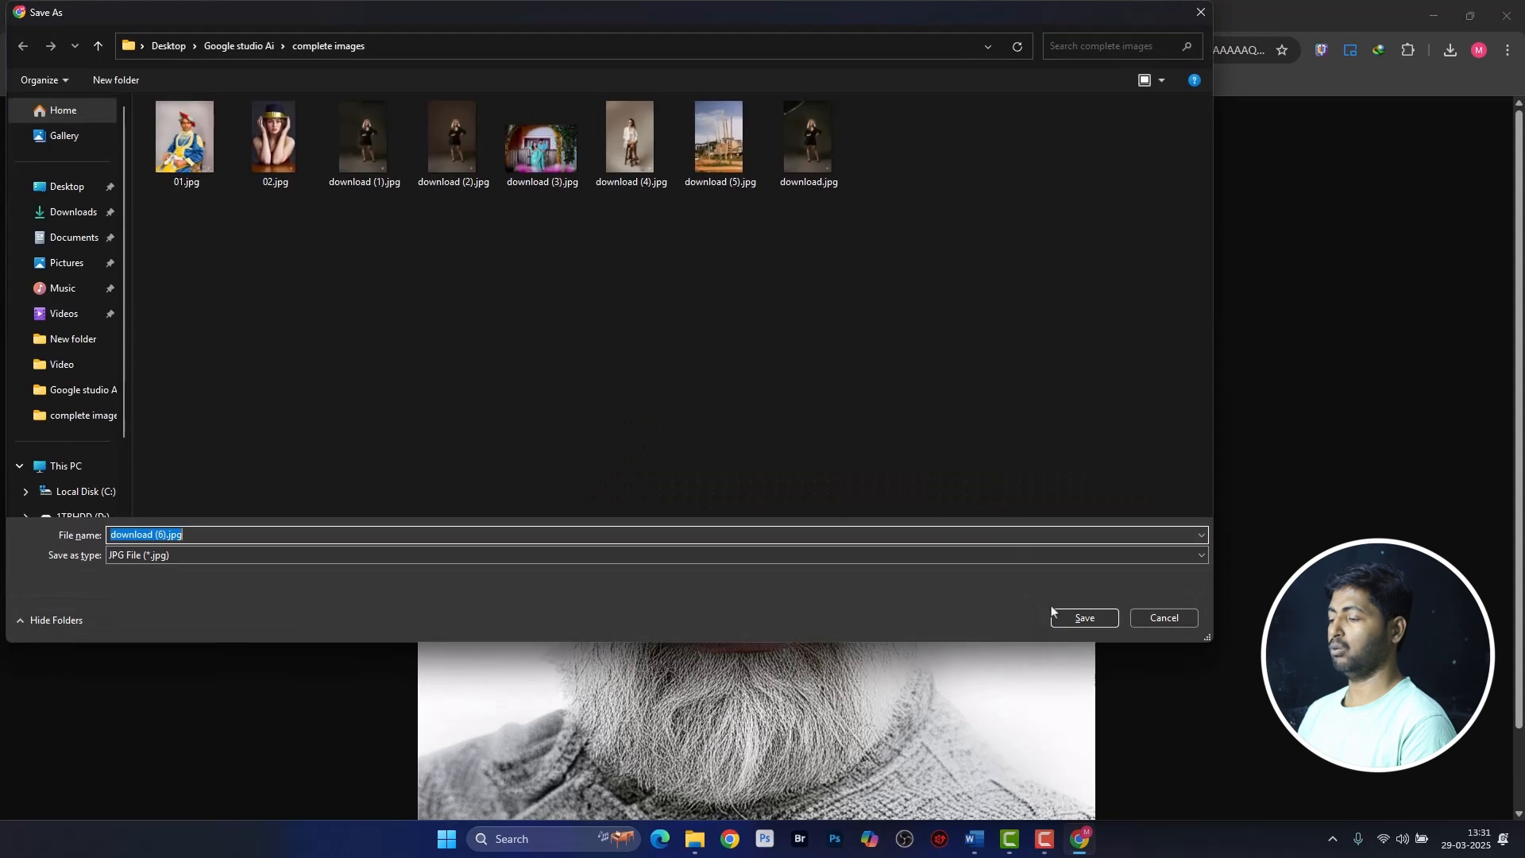
left_click(1055, 615)
left_click(143, 16)
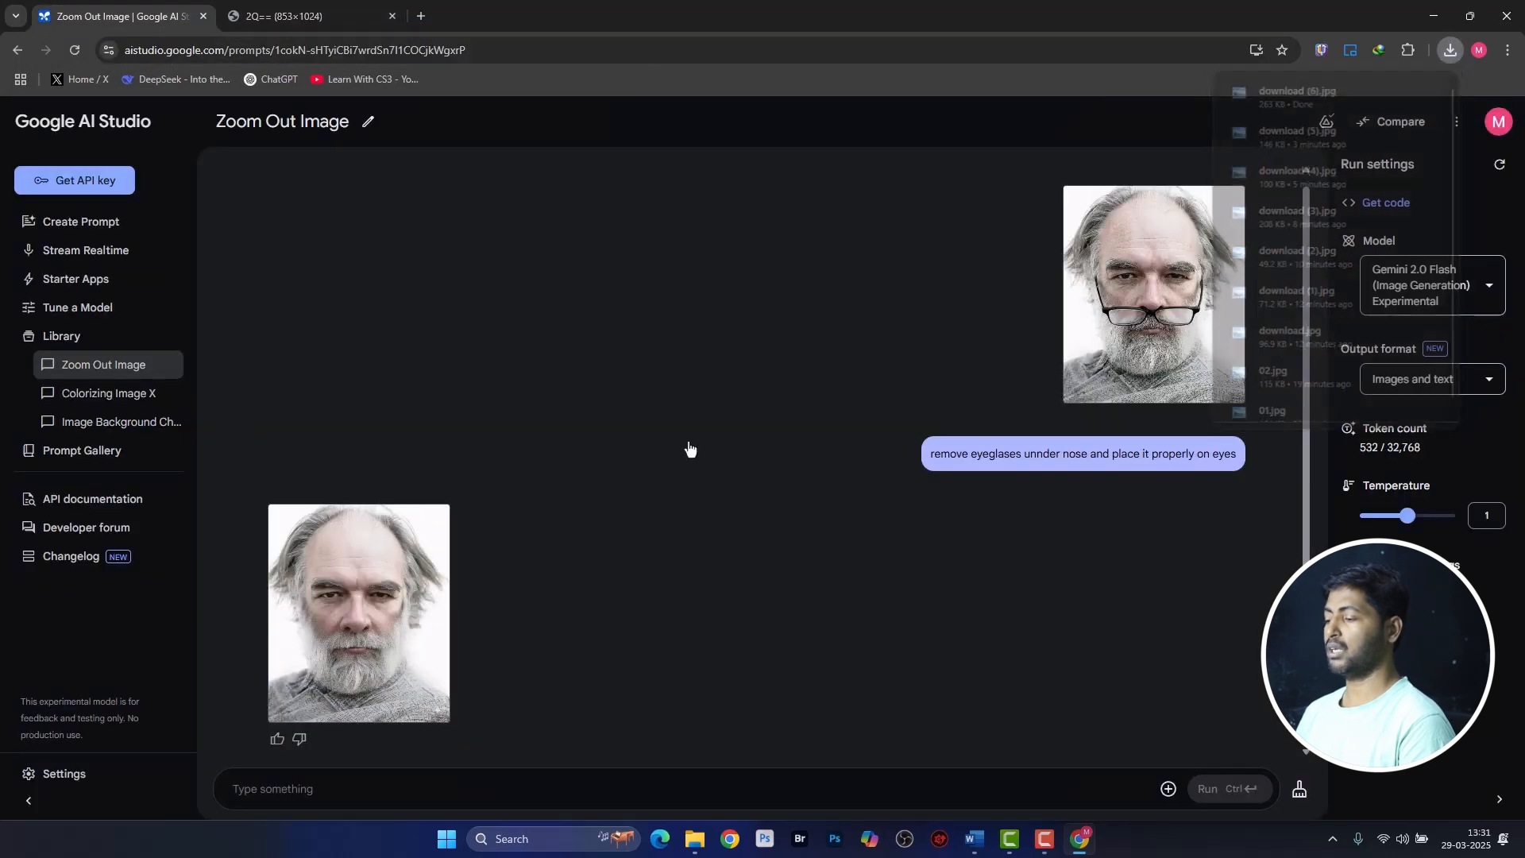
Upload the saved portrait without glasses, download (6).jpg, from the complete images folder to the chat.
left_click(1167, 788)
left_click(1191, 633)
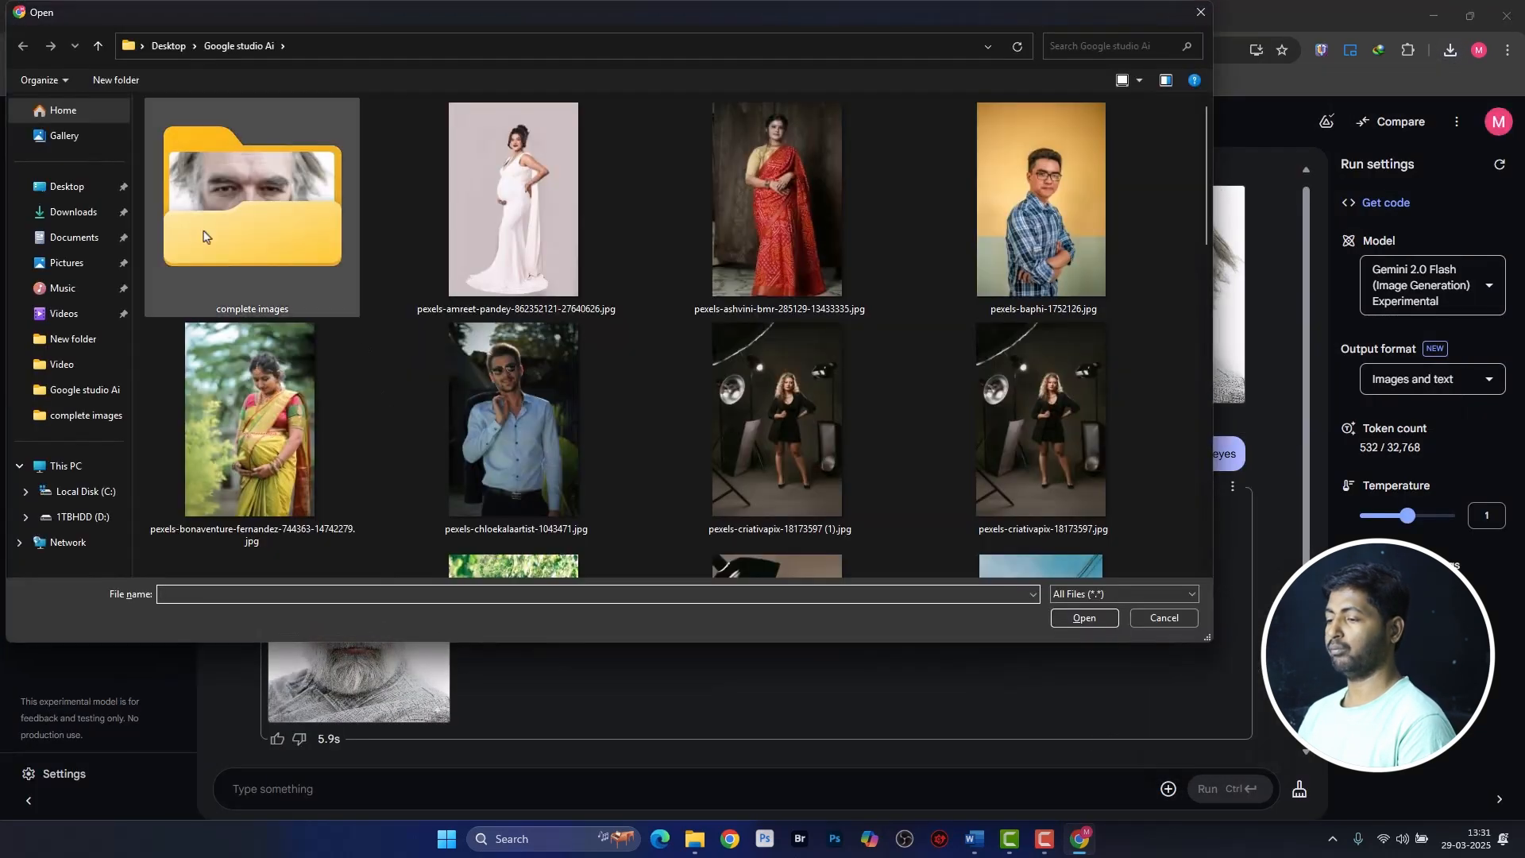
double_click(203, 236)
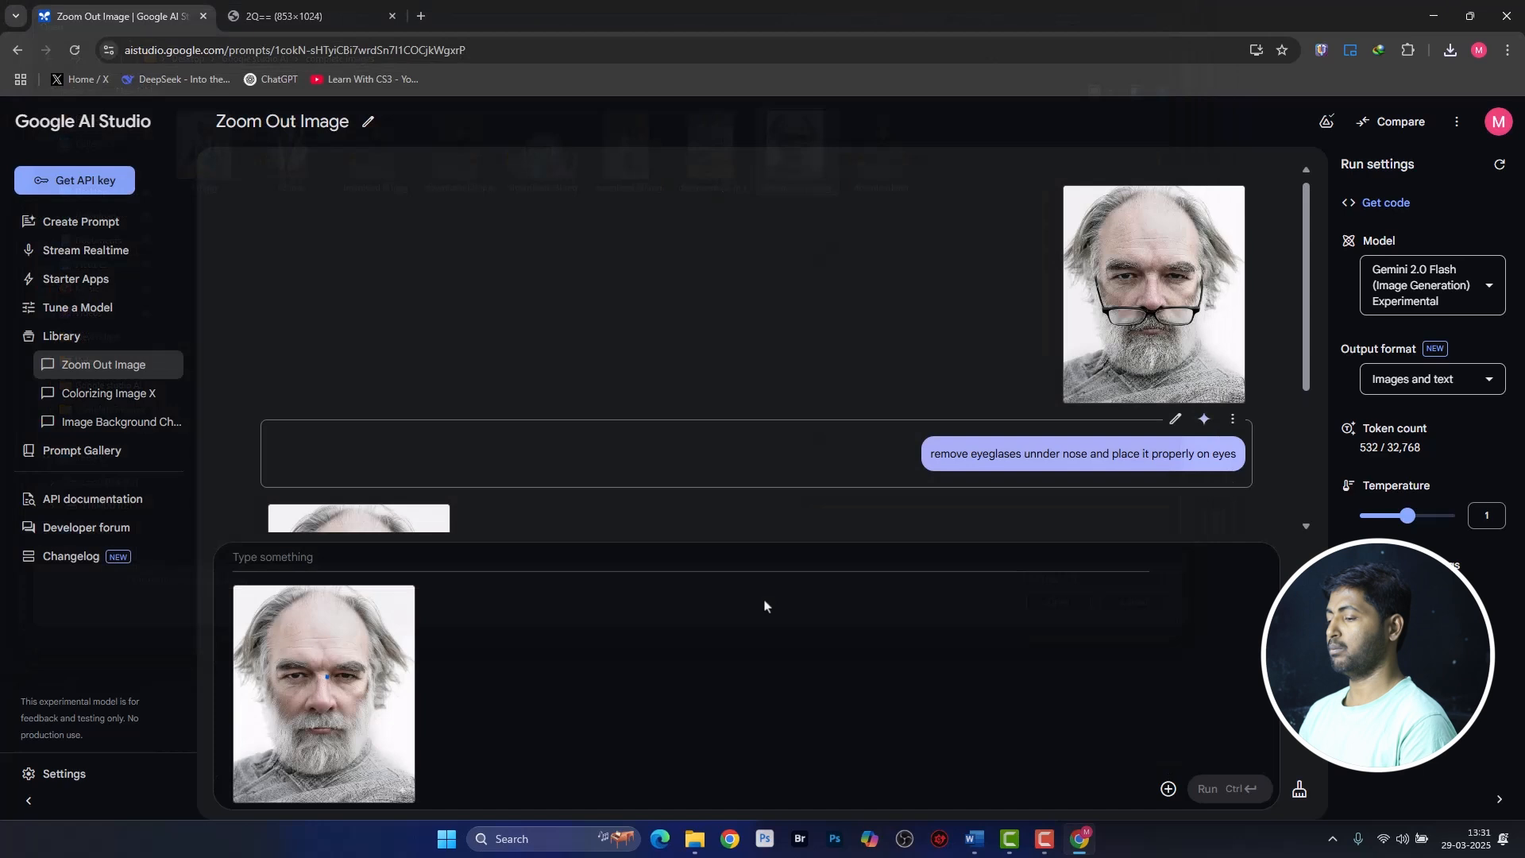
double_click(826, 183)
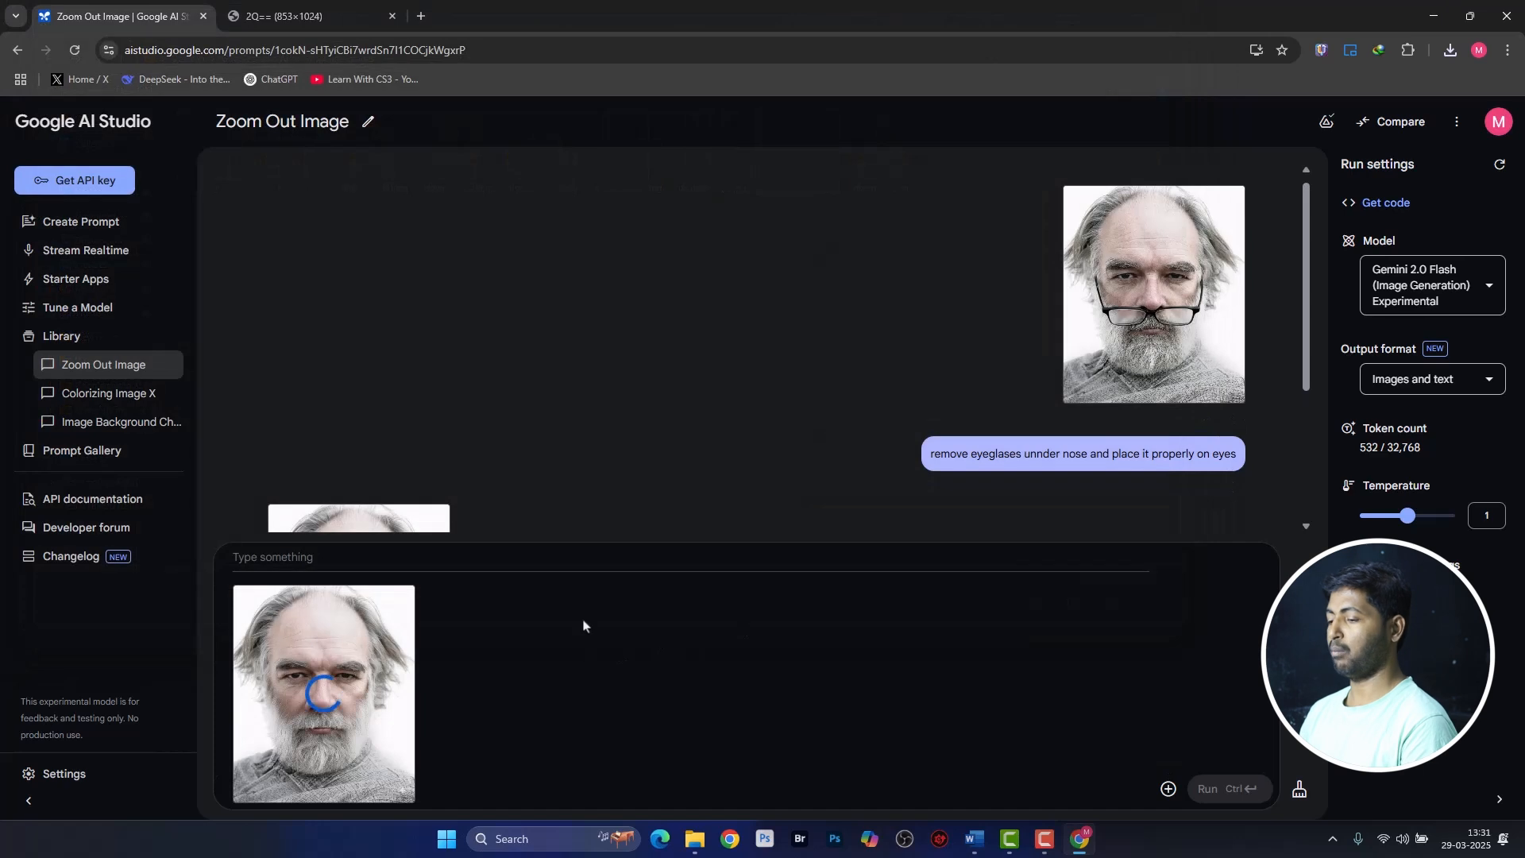
Enter the prompt "add eyeglases" for the uploaded portrait and run it.
left_click(557, 560)
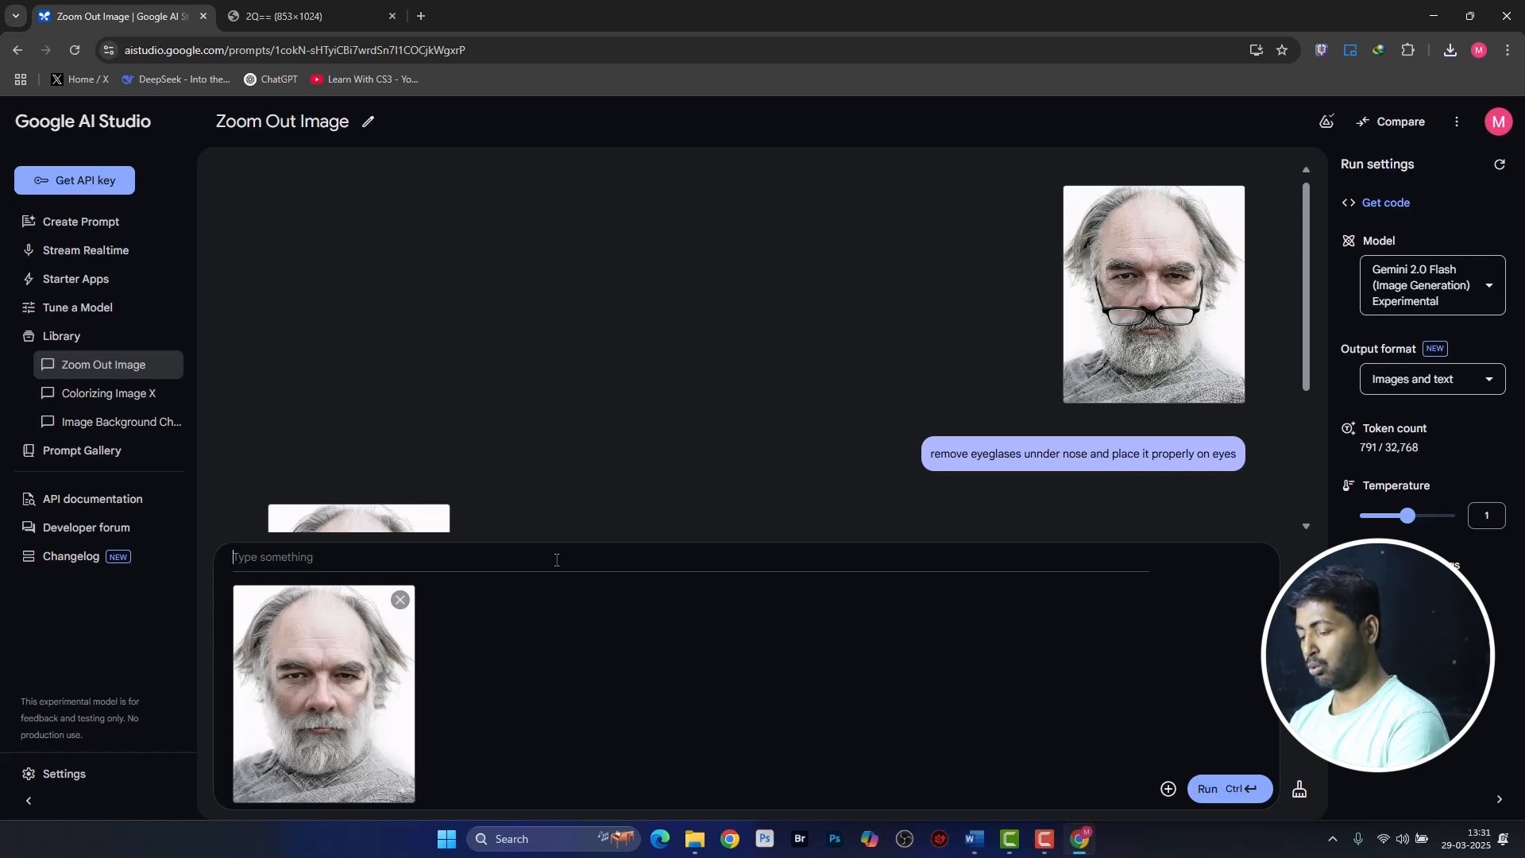
type("add")
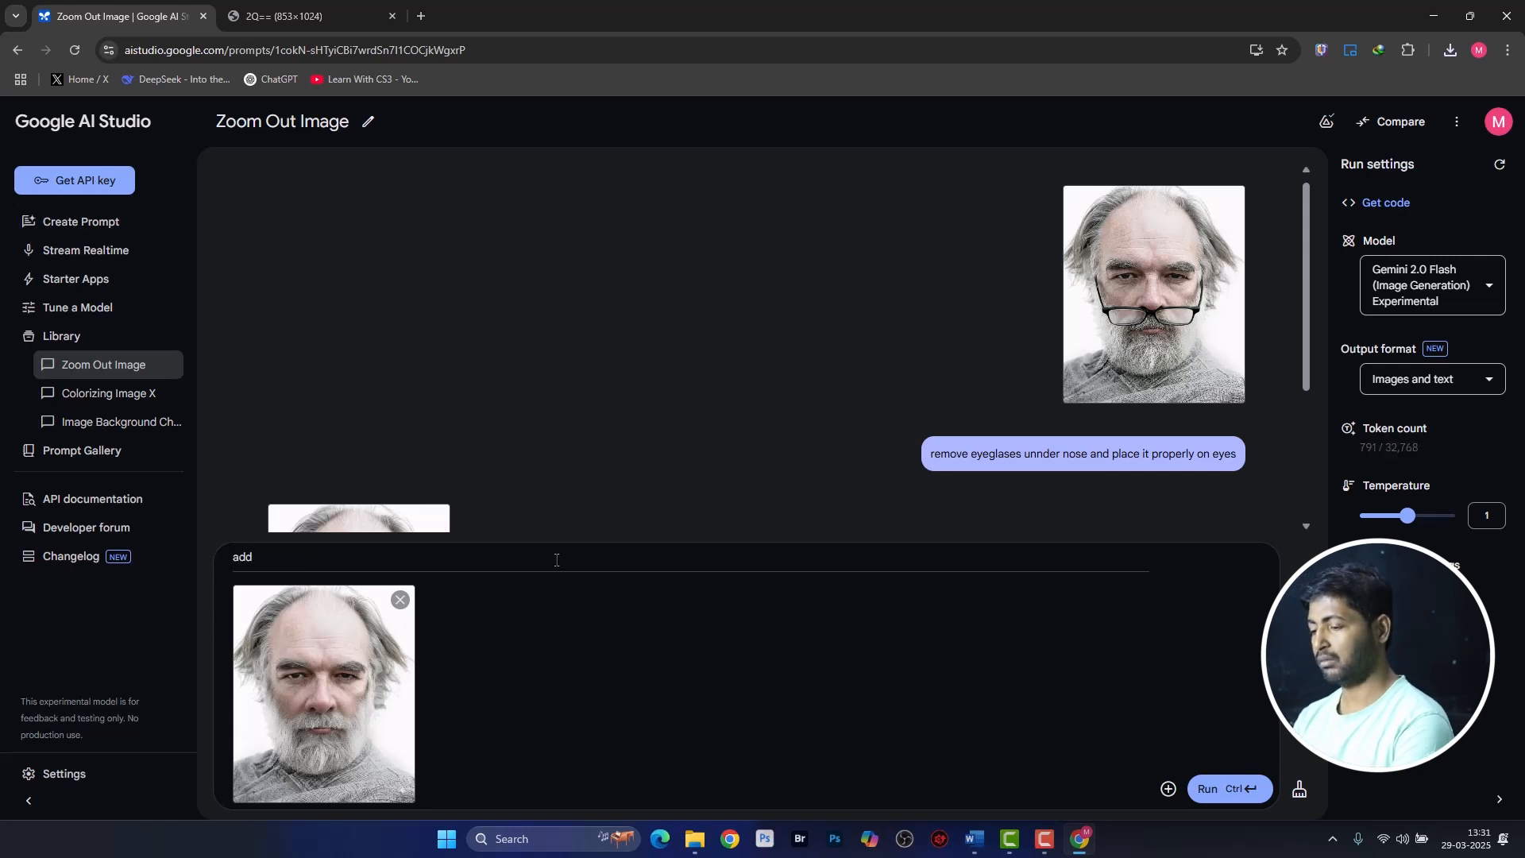
type(" eyeglasee")
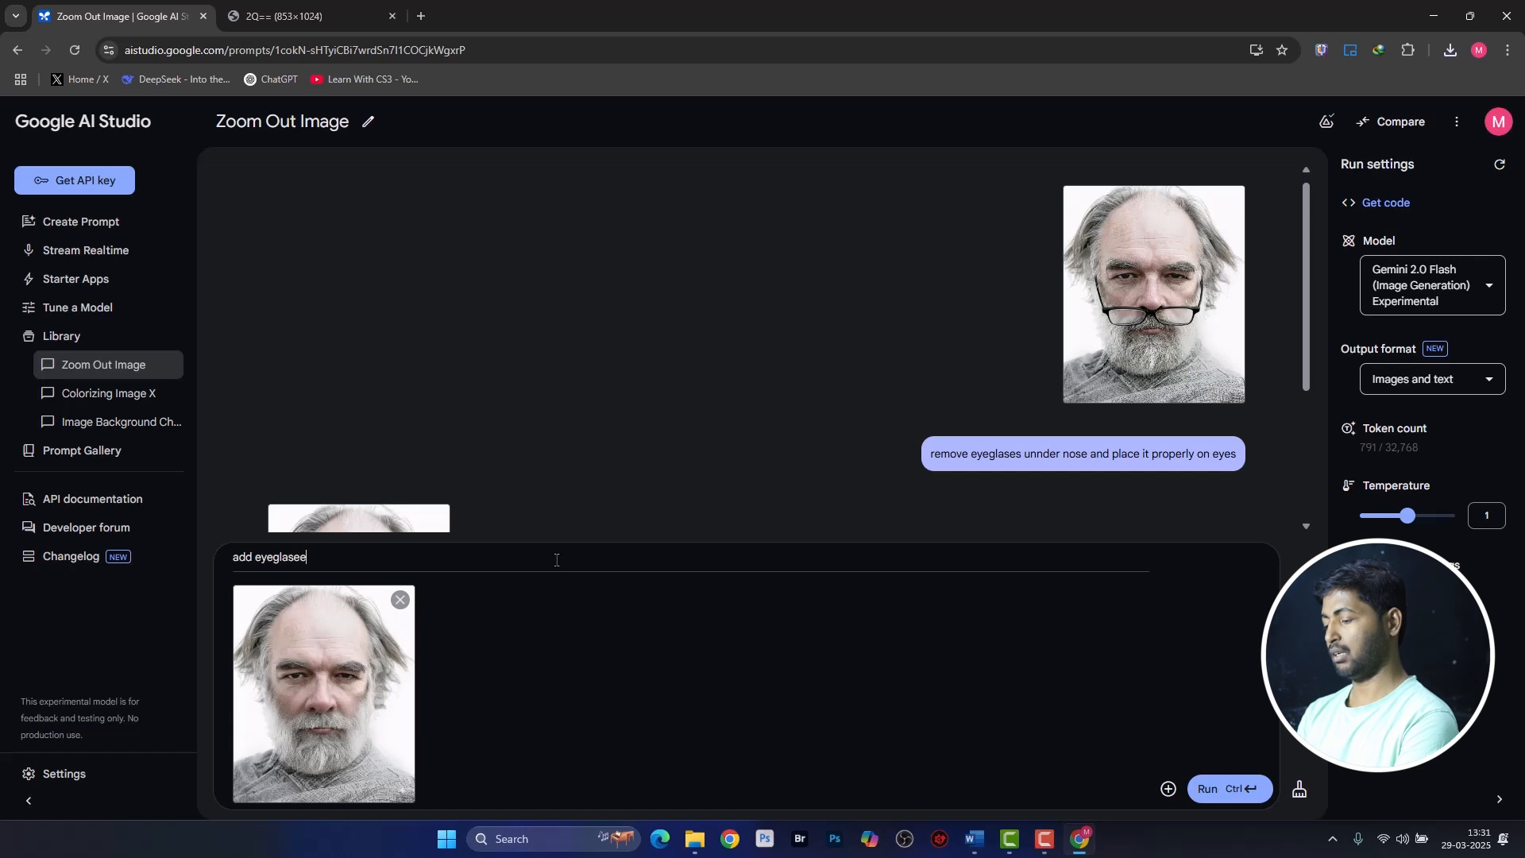
key("BackSpace")
type("s on")
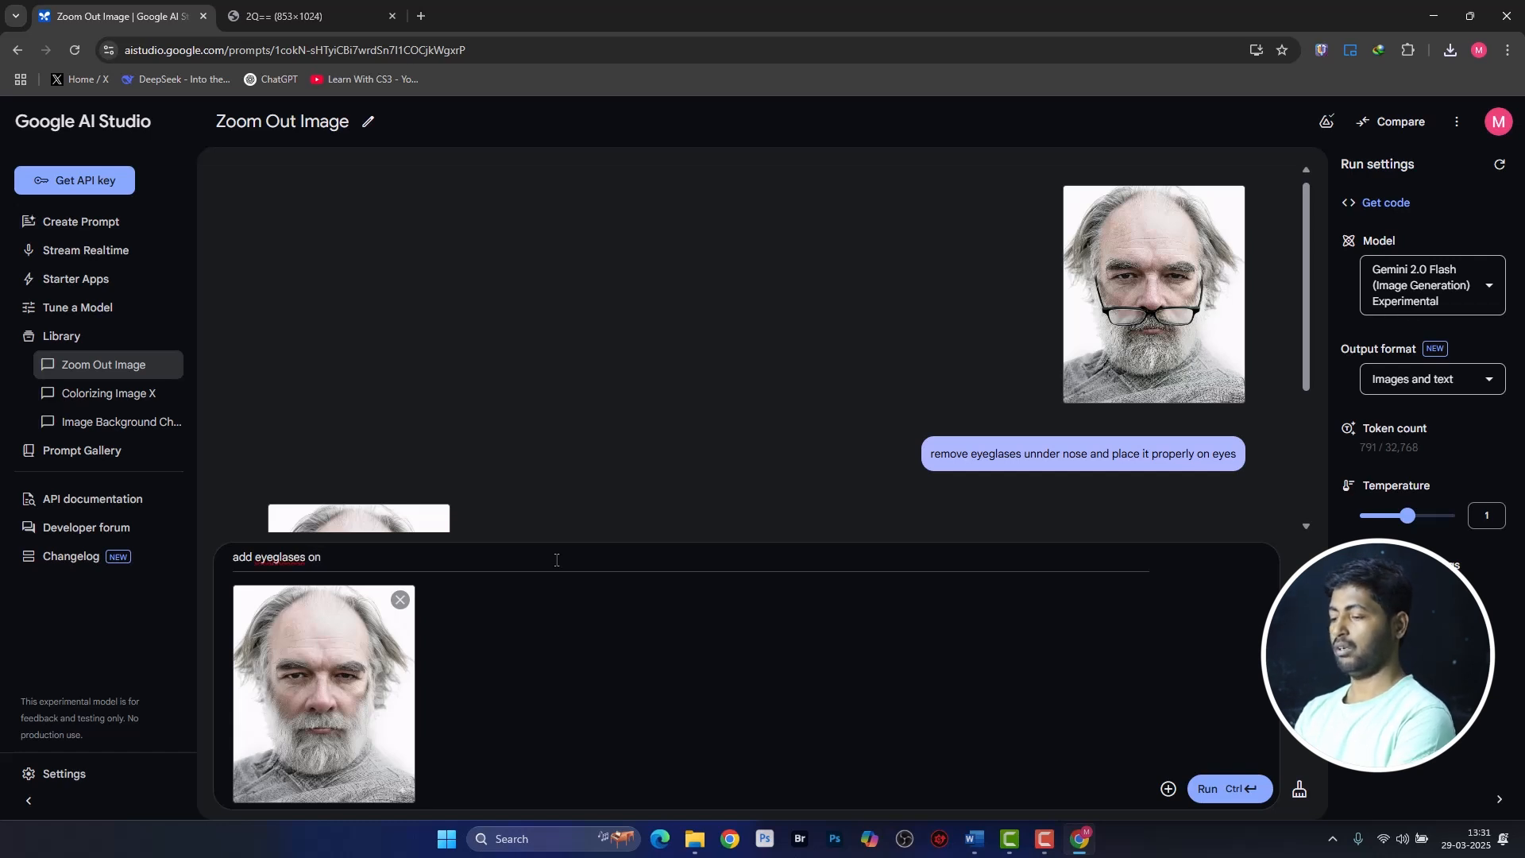
key("BackSpace")
key("BackSpace")
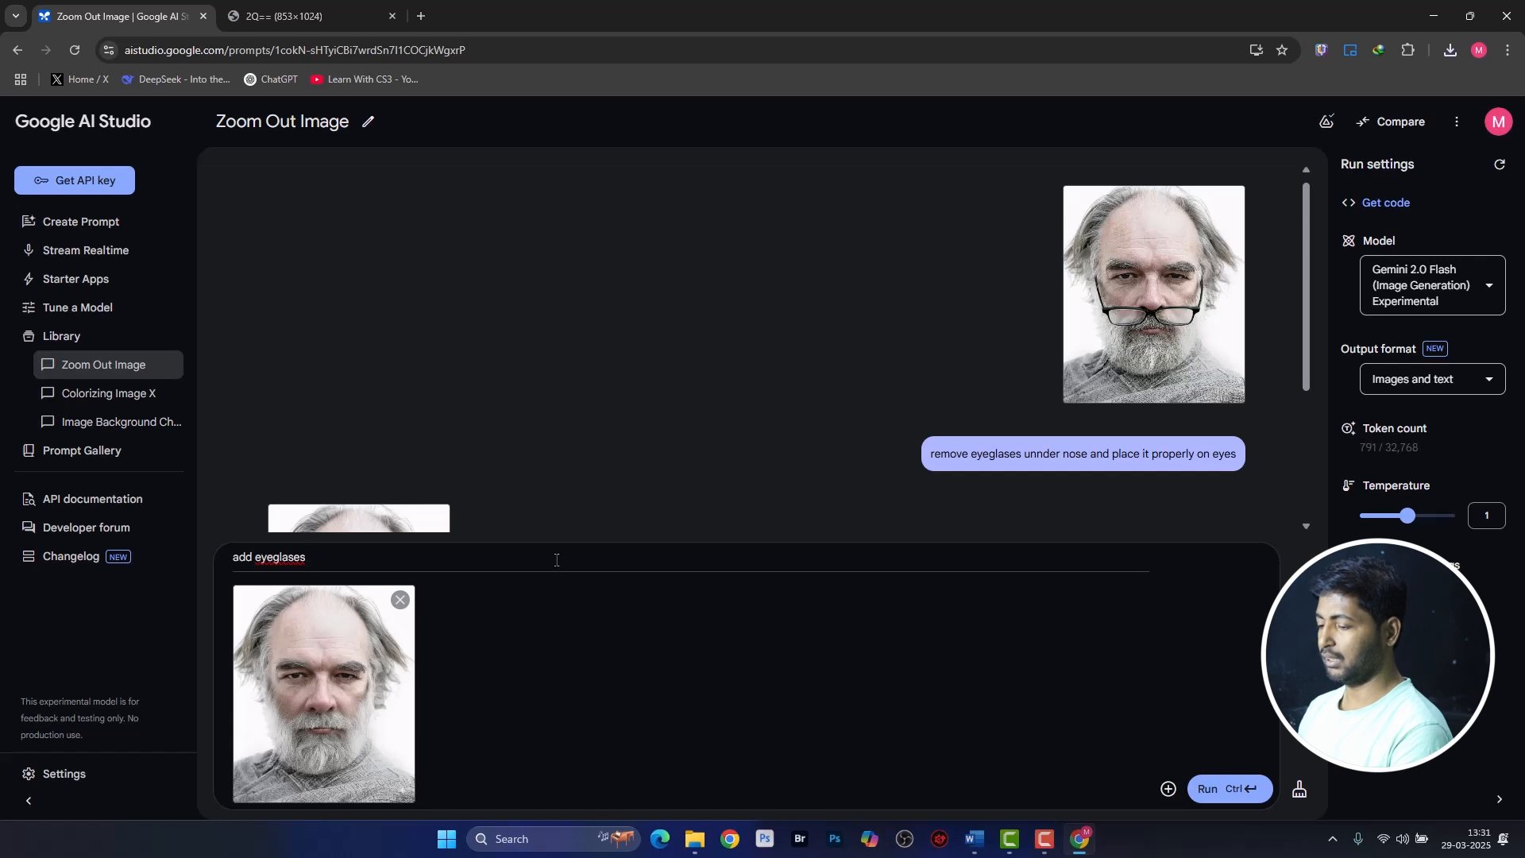
left_click(1208, 788)
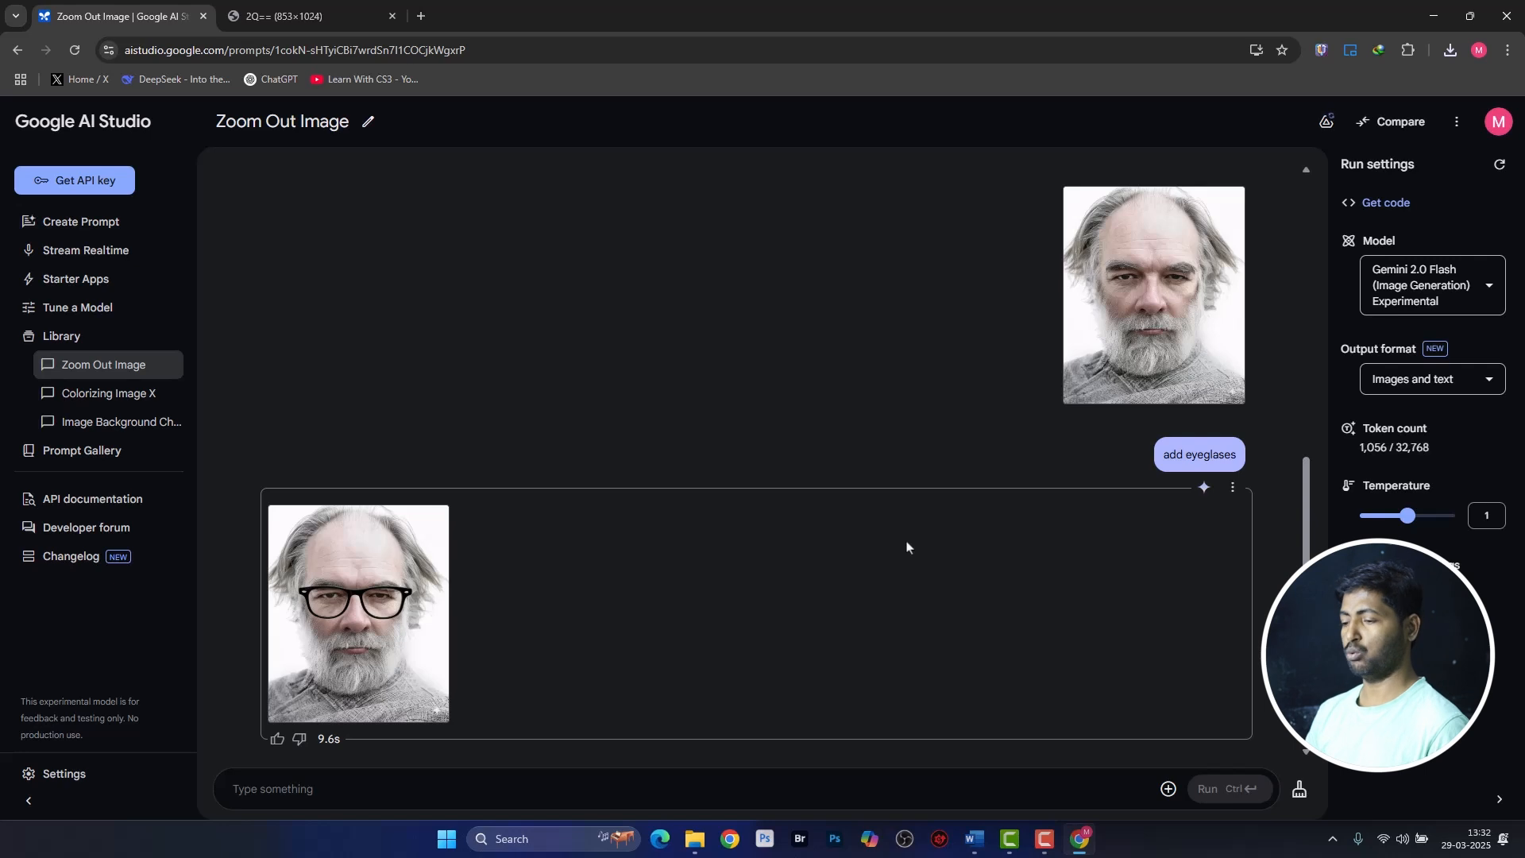
Inspect the generated portrait with eyeglasses in the preview and open it in its own browser tab.
left_click(404, 632)
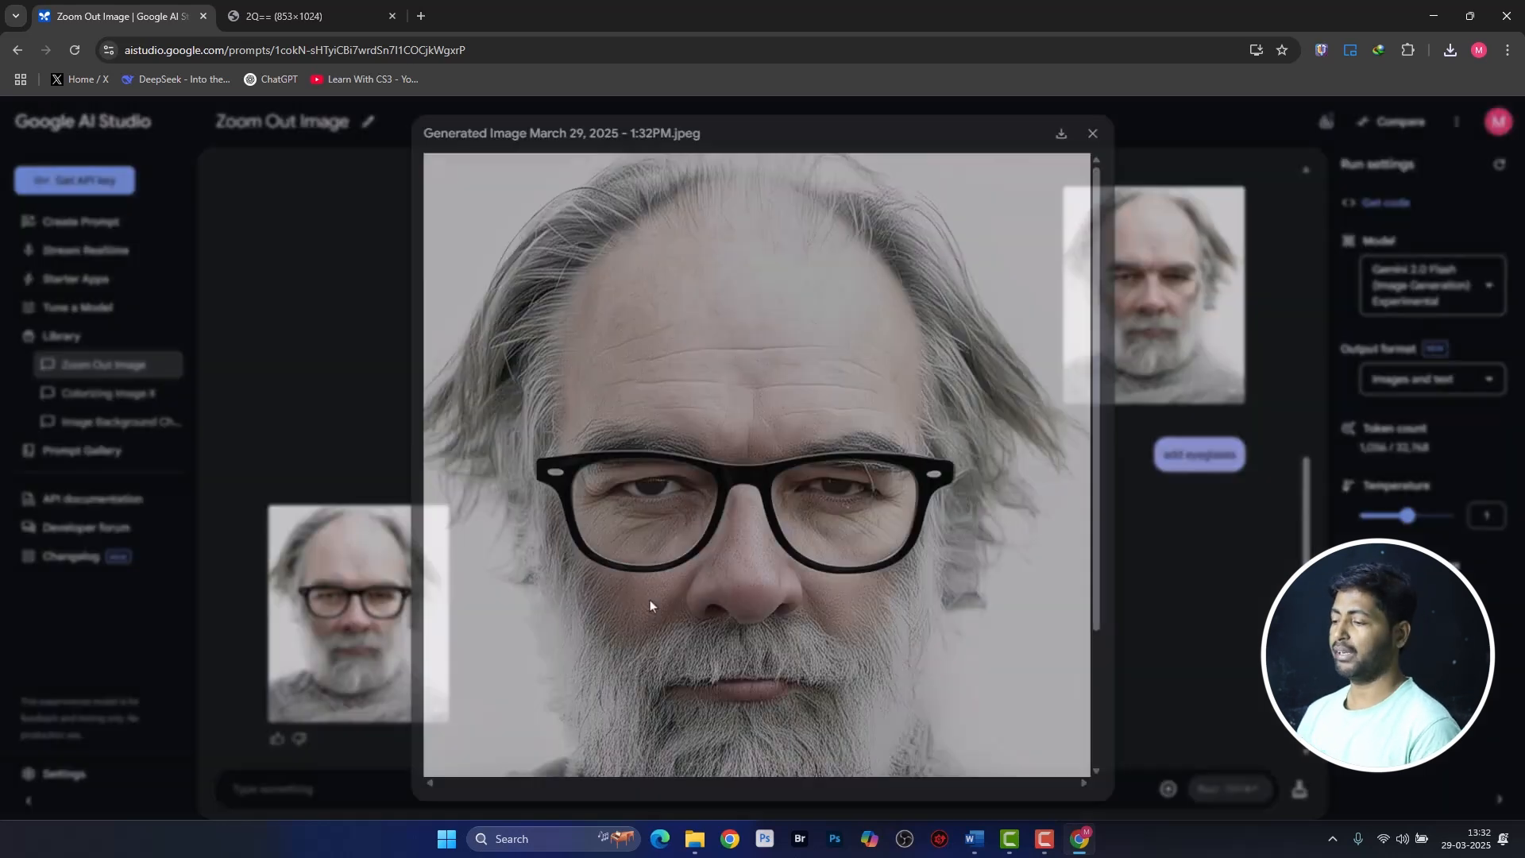
key("Escape")
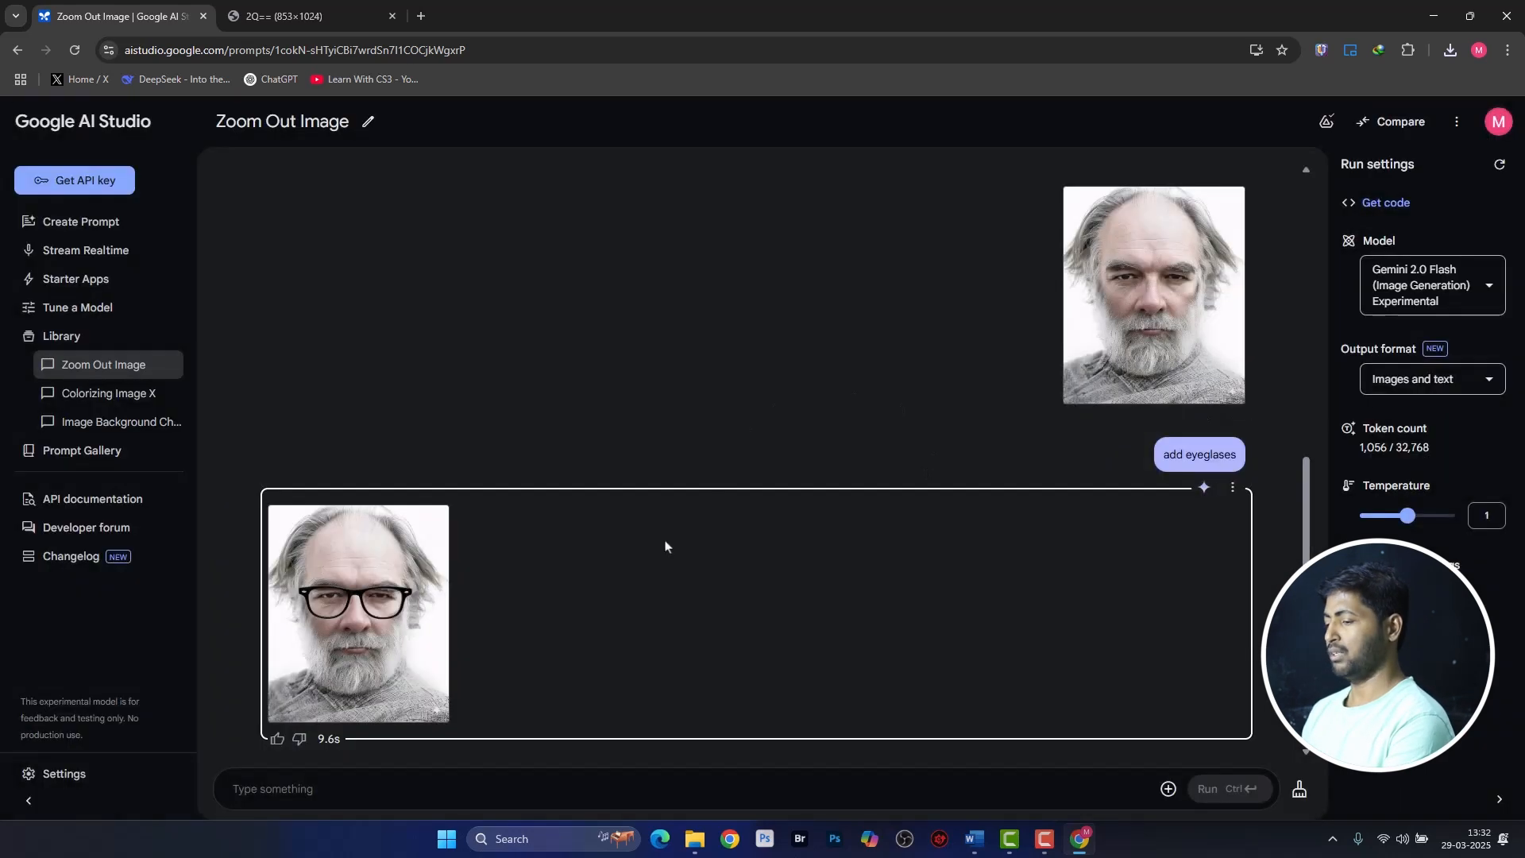
right_click(362, 561)
left_click(410, 577)
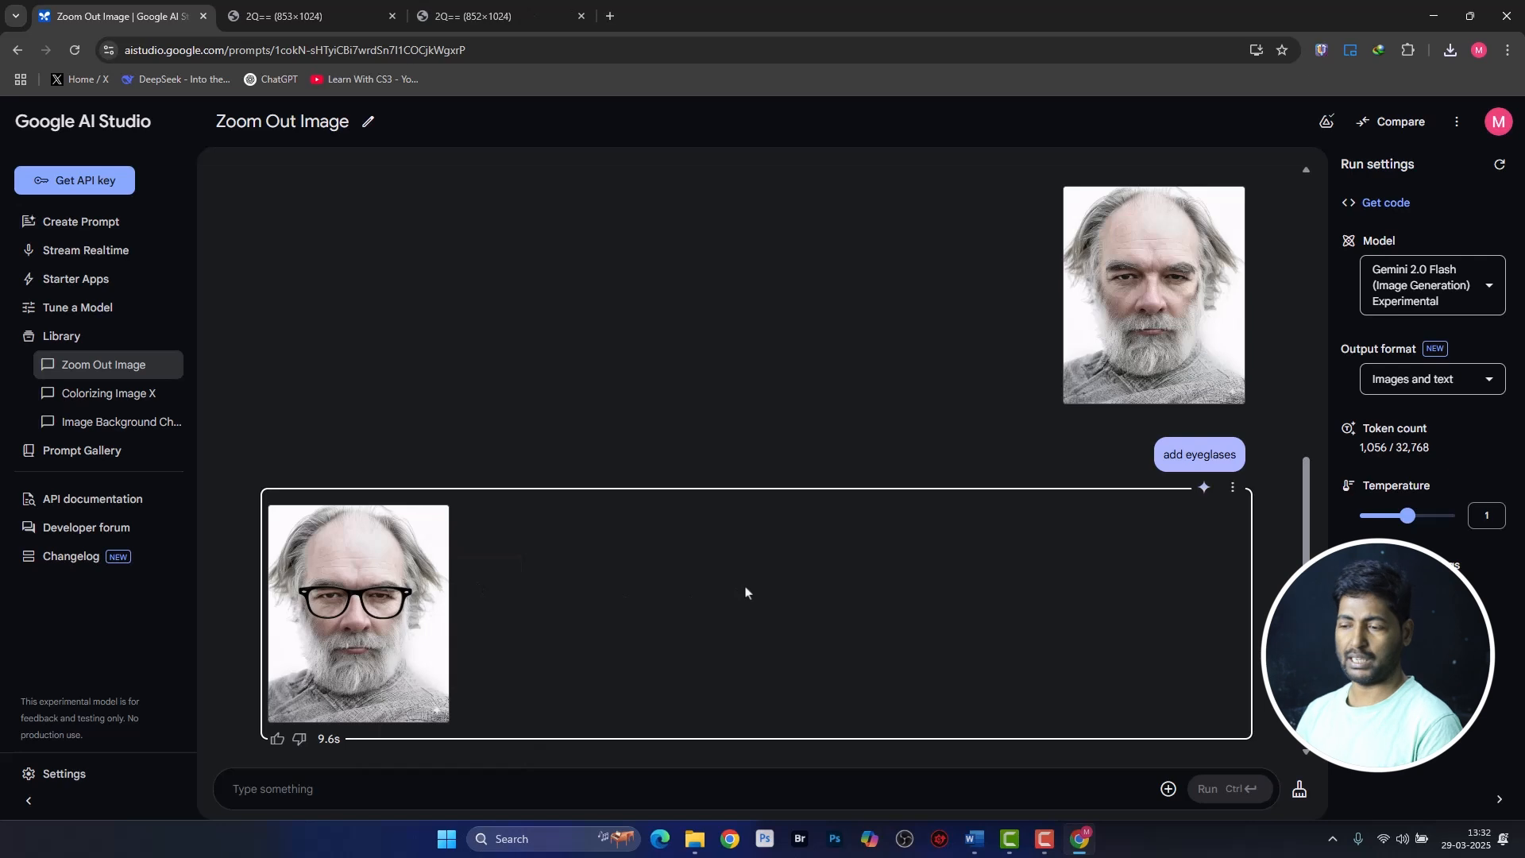
left_click(477, 16)
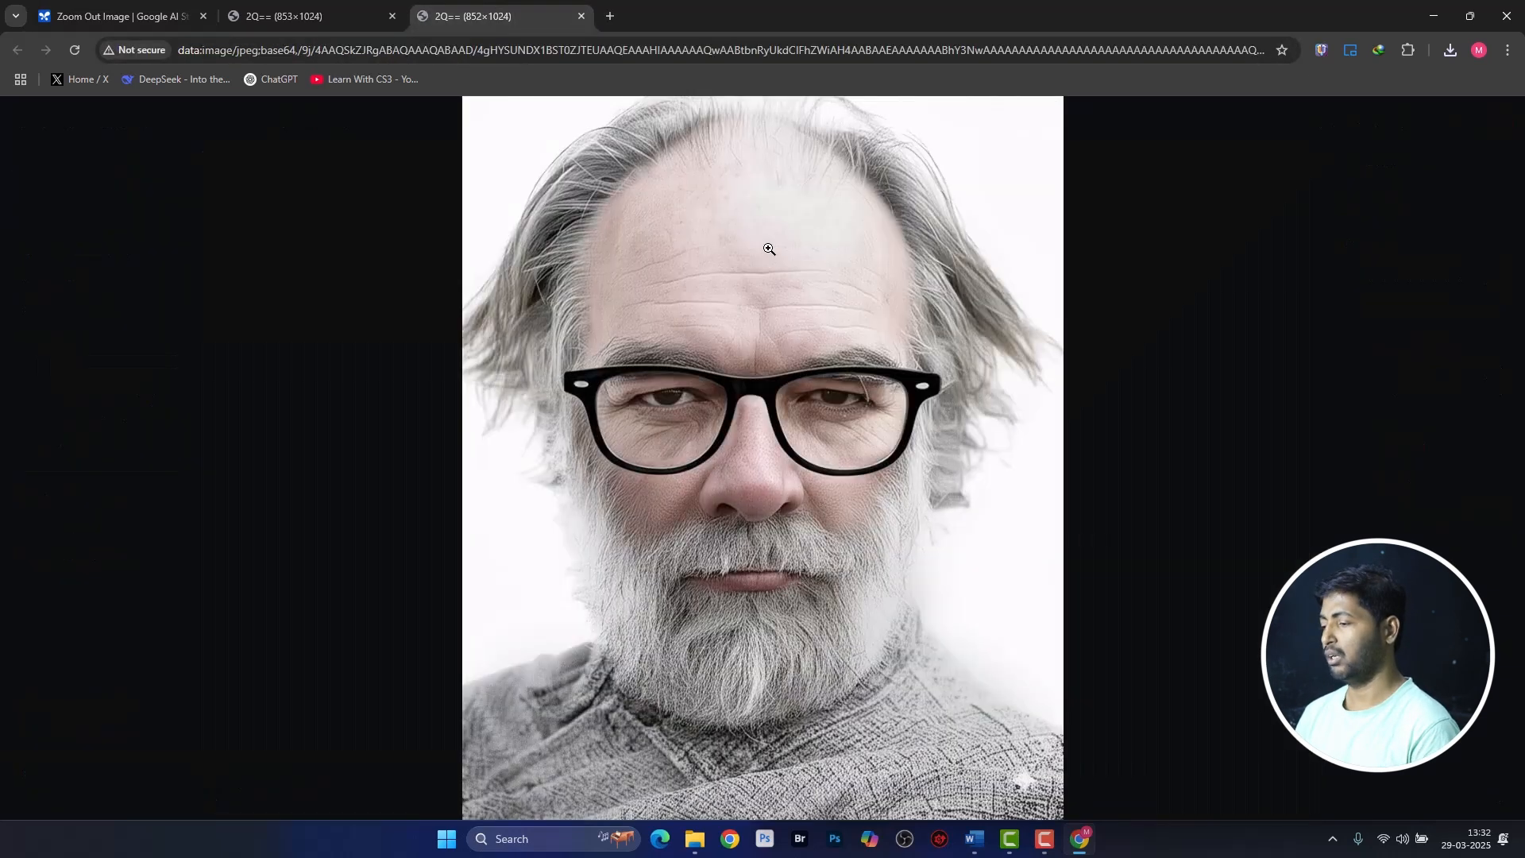
Save the portrait with eyeglasses as download (7).jpg in the complete images folder and return to the chat.
right_click(768, 249)
left_click(802, 293)
key("Return")
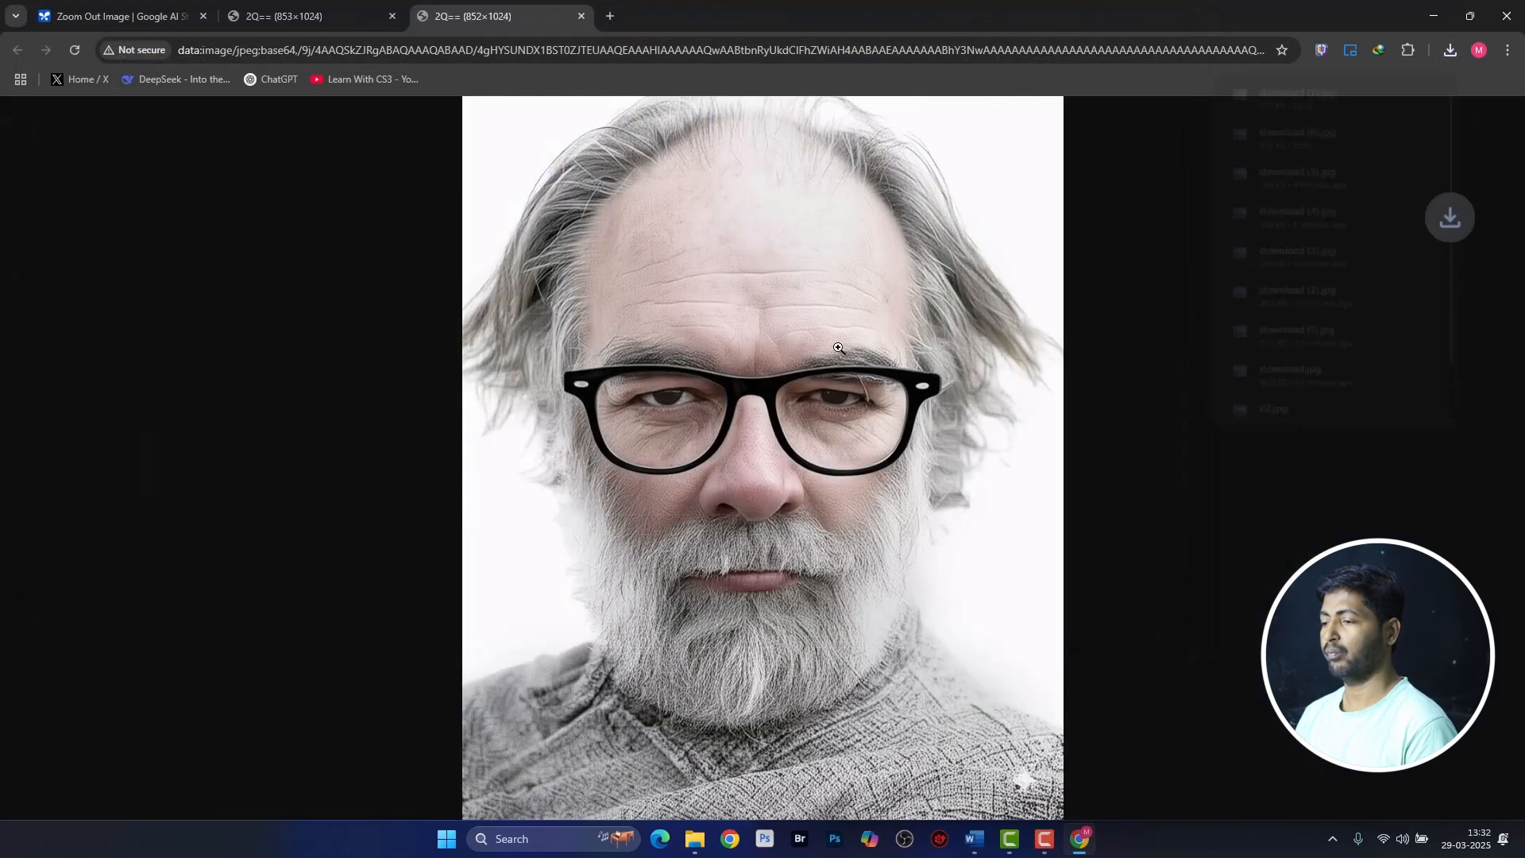
left_click(119, 16)
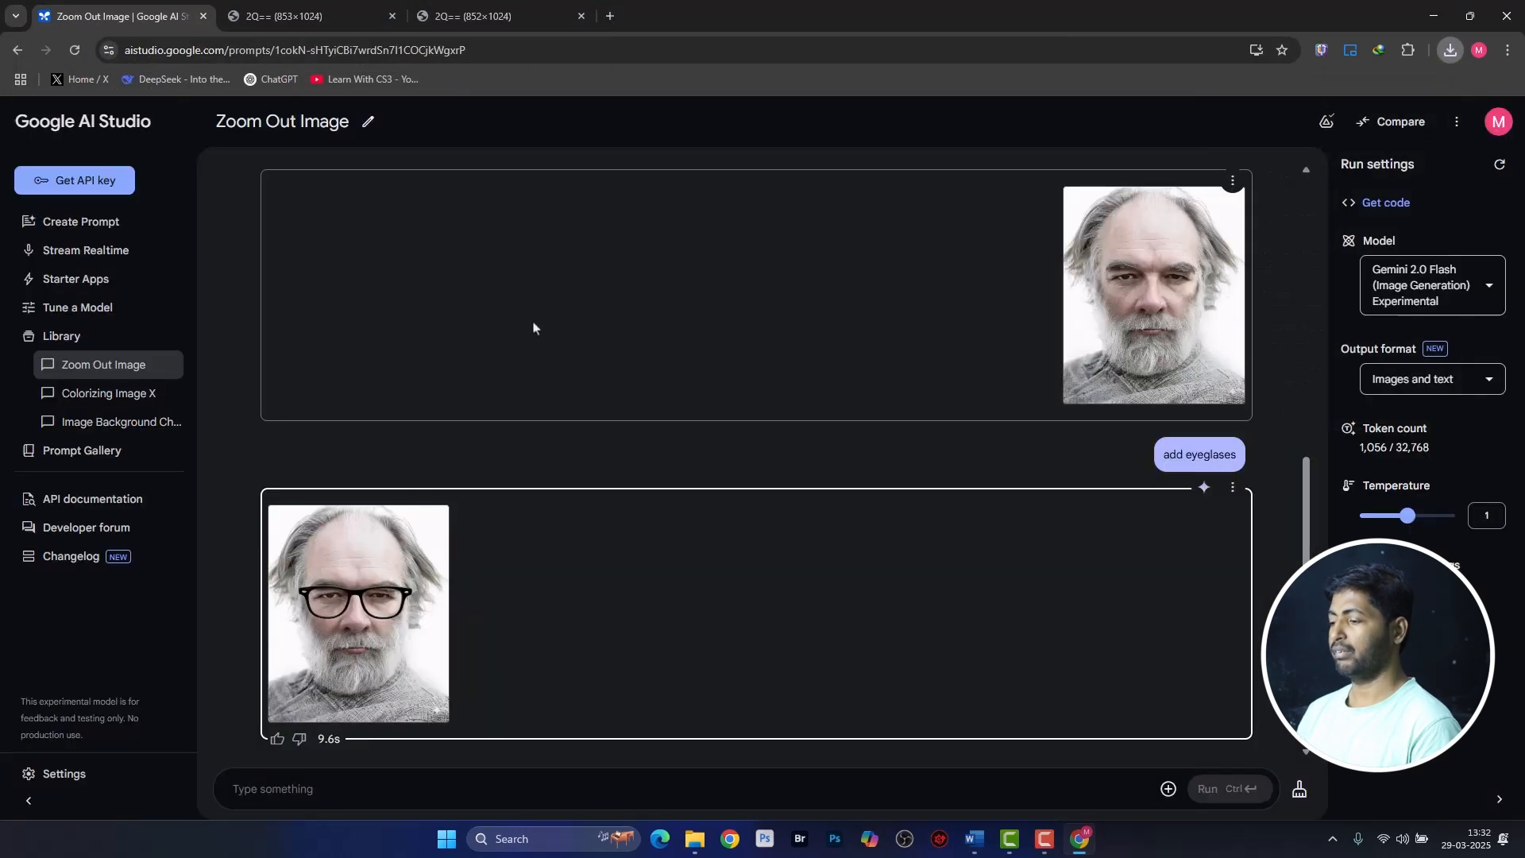
Clear the chat and upload pexels-pixabay-247297.jpg, the portrait of a dark-haired woman in a white jacket, from the Google studio Ai folder.
left_click(1301, 794)
left_click(894, 488)
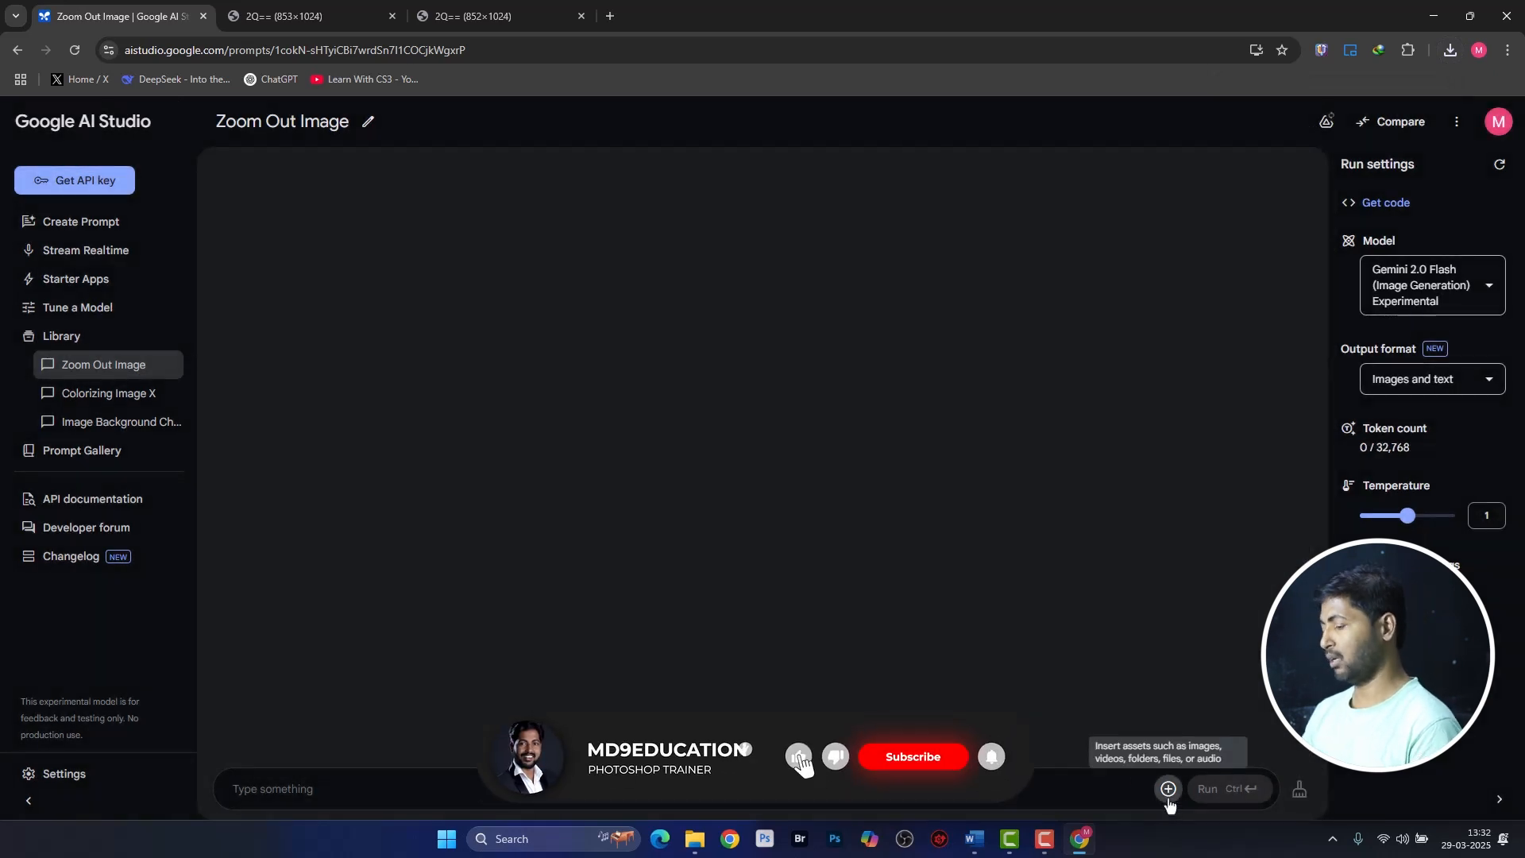
left_click(1168, 793)
left_click(1198, 634)
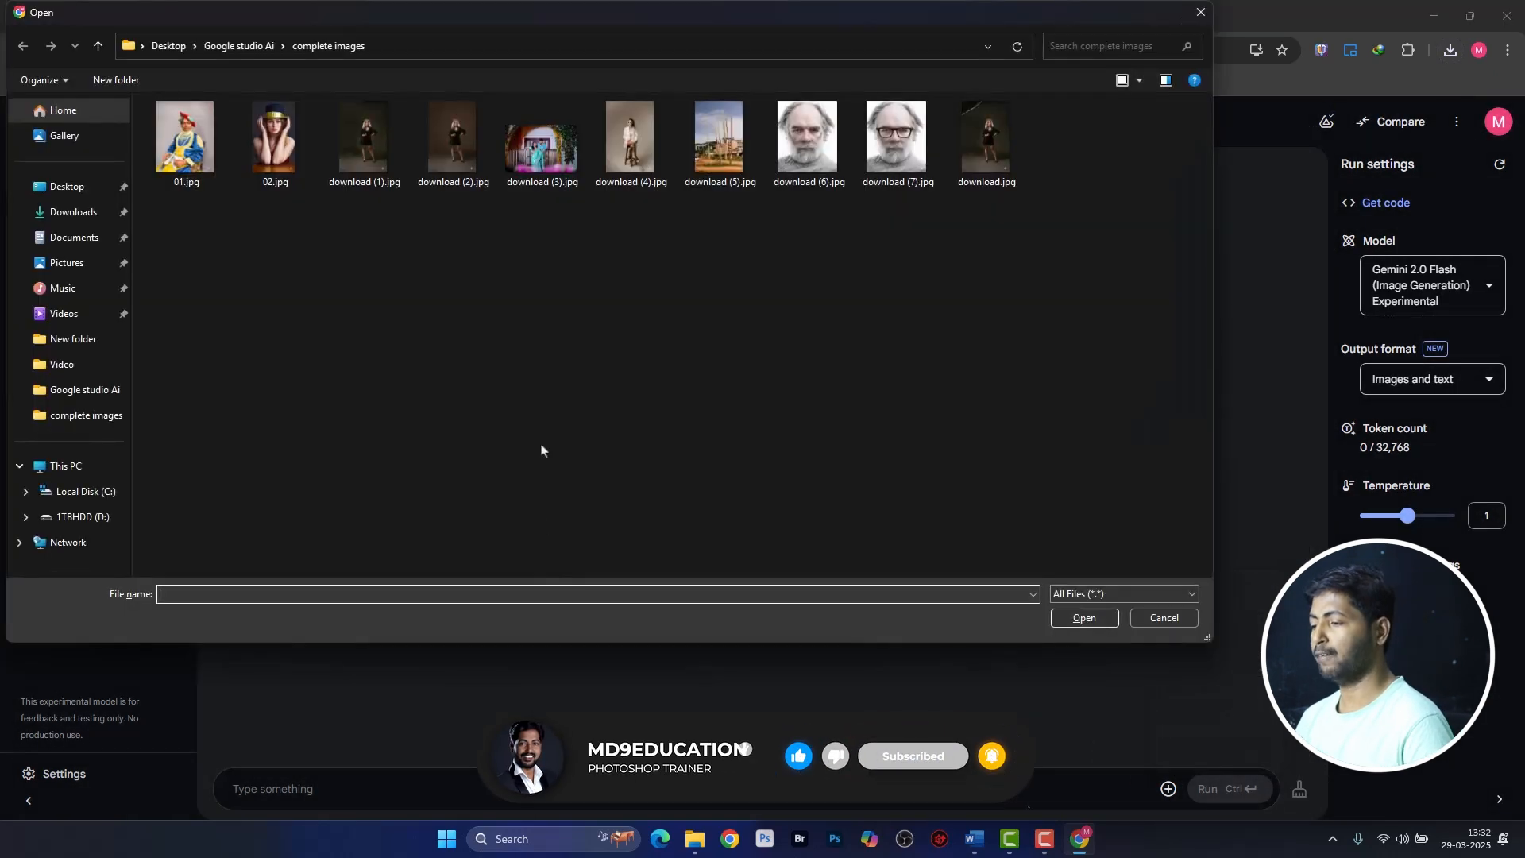
left_click(98, 46)
double_click(287, 475)
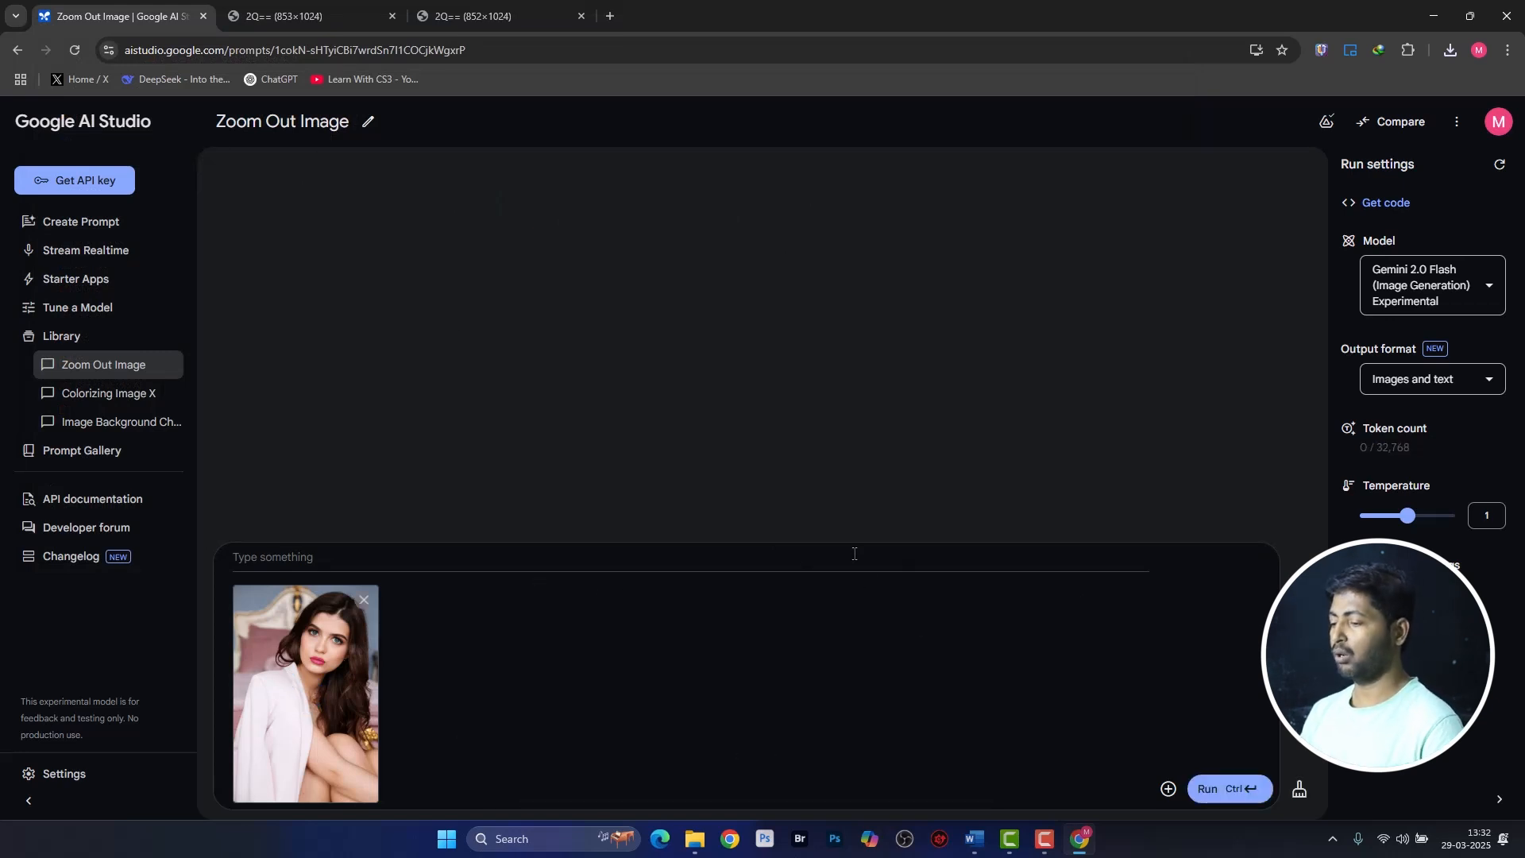
Enter the prompt "change lipstick color into light brown" for the uploaded portrait and run it.
type("ch")
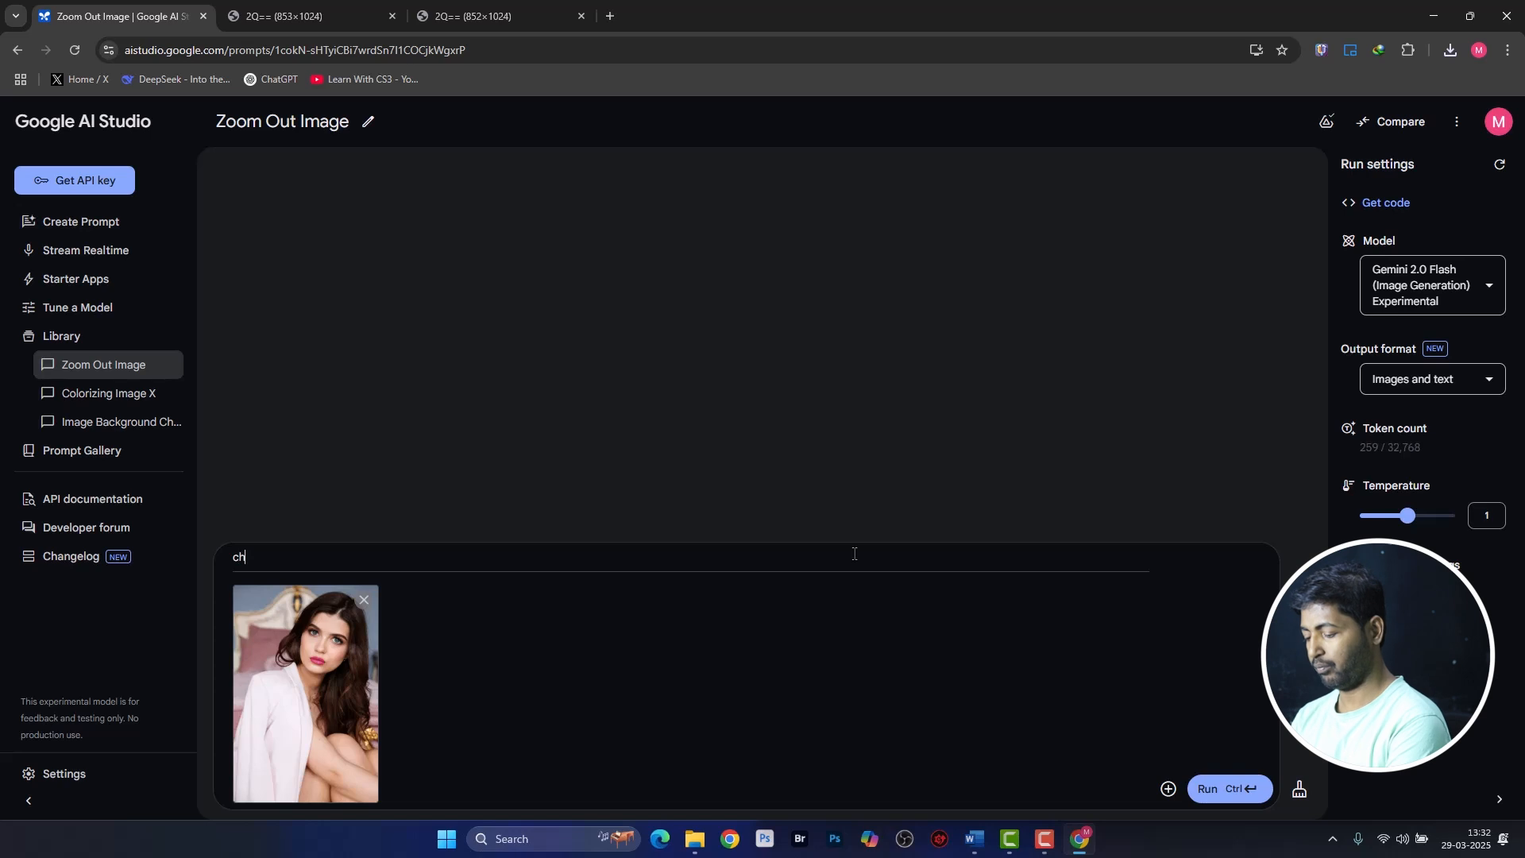
type("ange li")
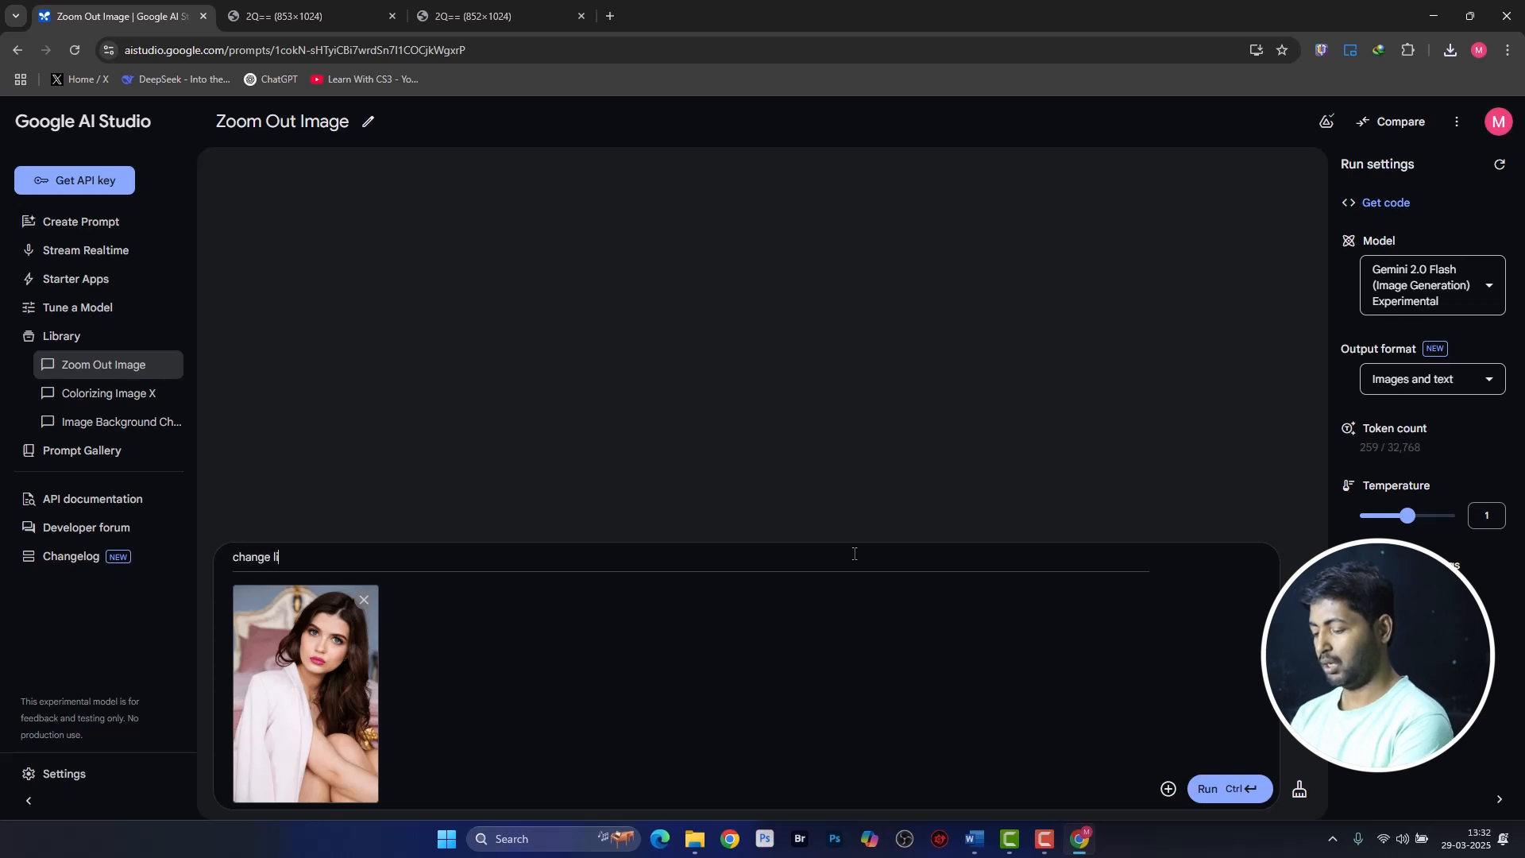
type("stic")
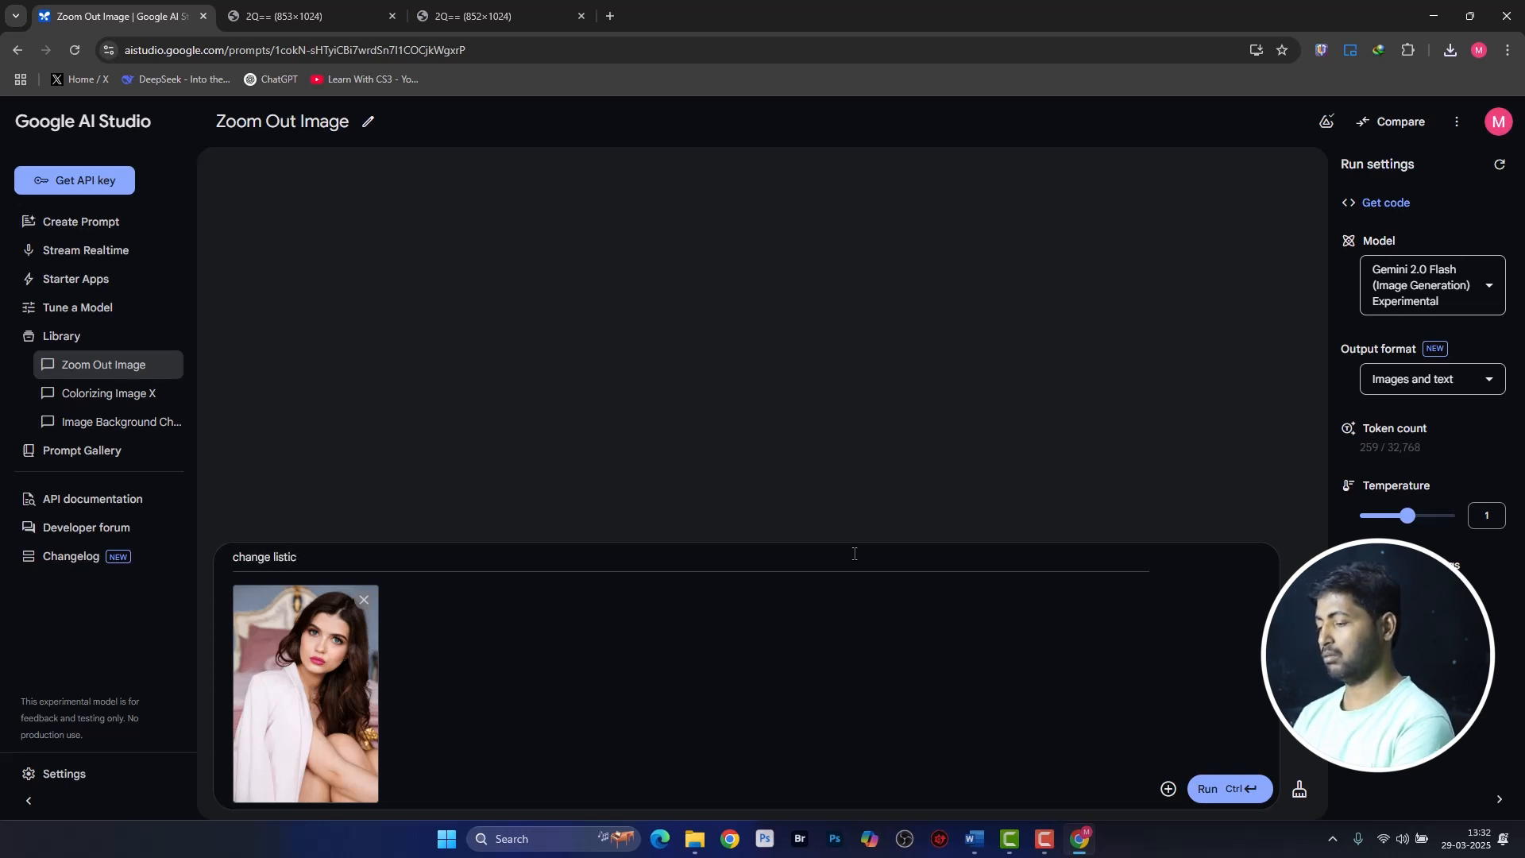
key("BackSpace")
key("BackSpace")
key("BackSpace")
key("BackSpace")
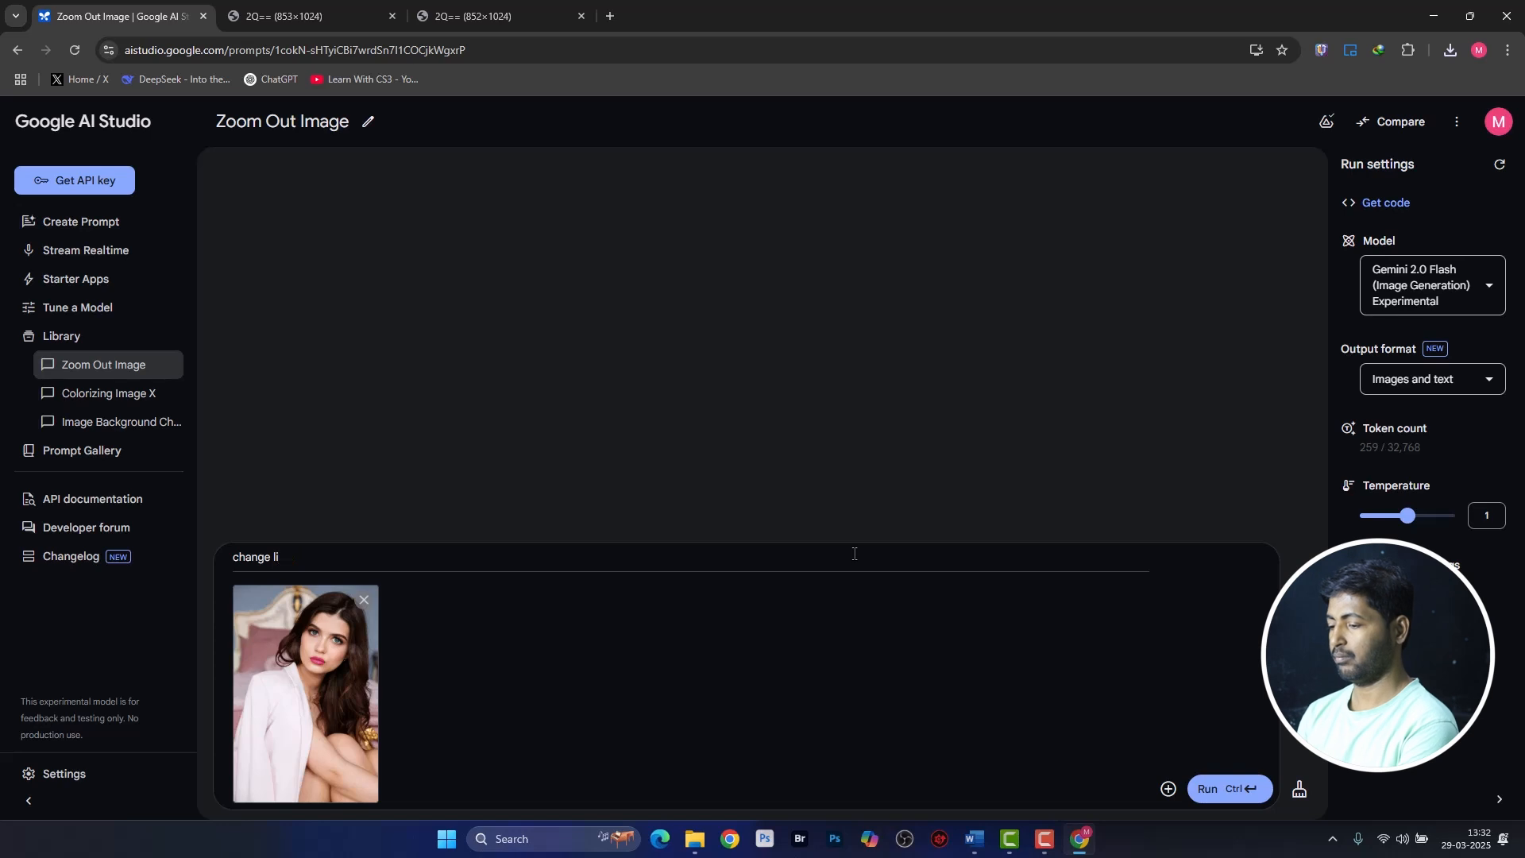
type("psti")
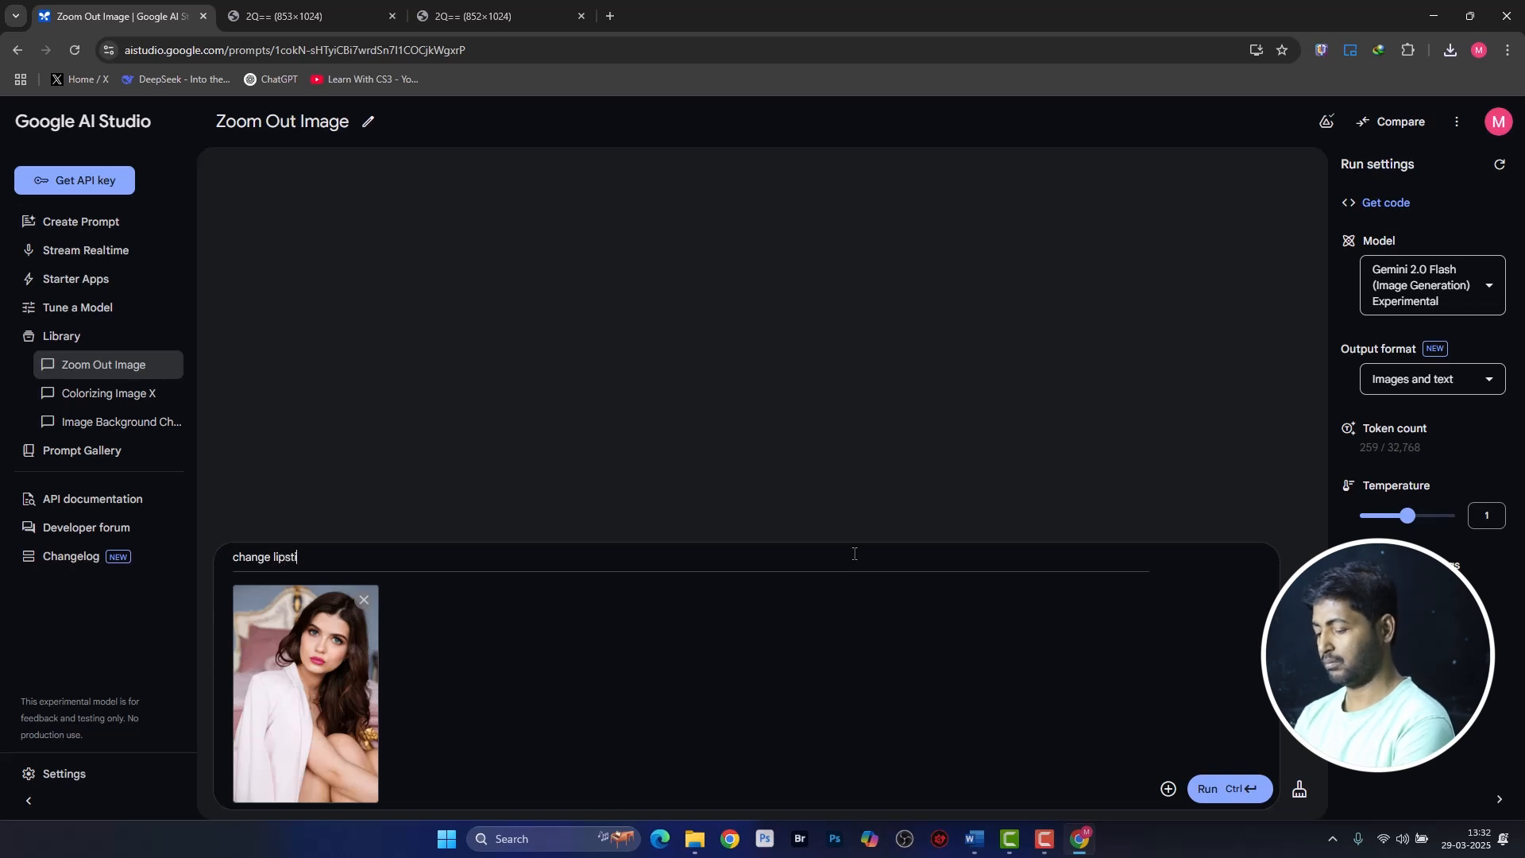
type("ck colo")
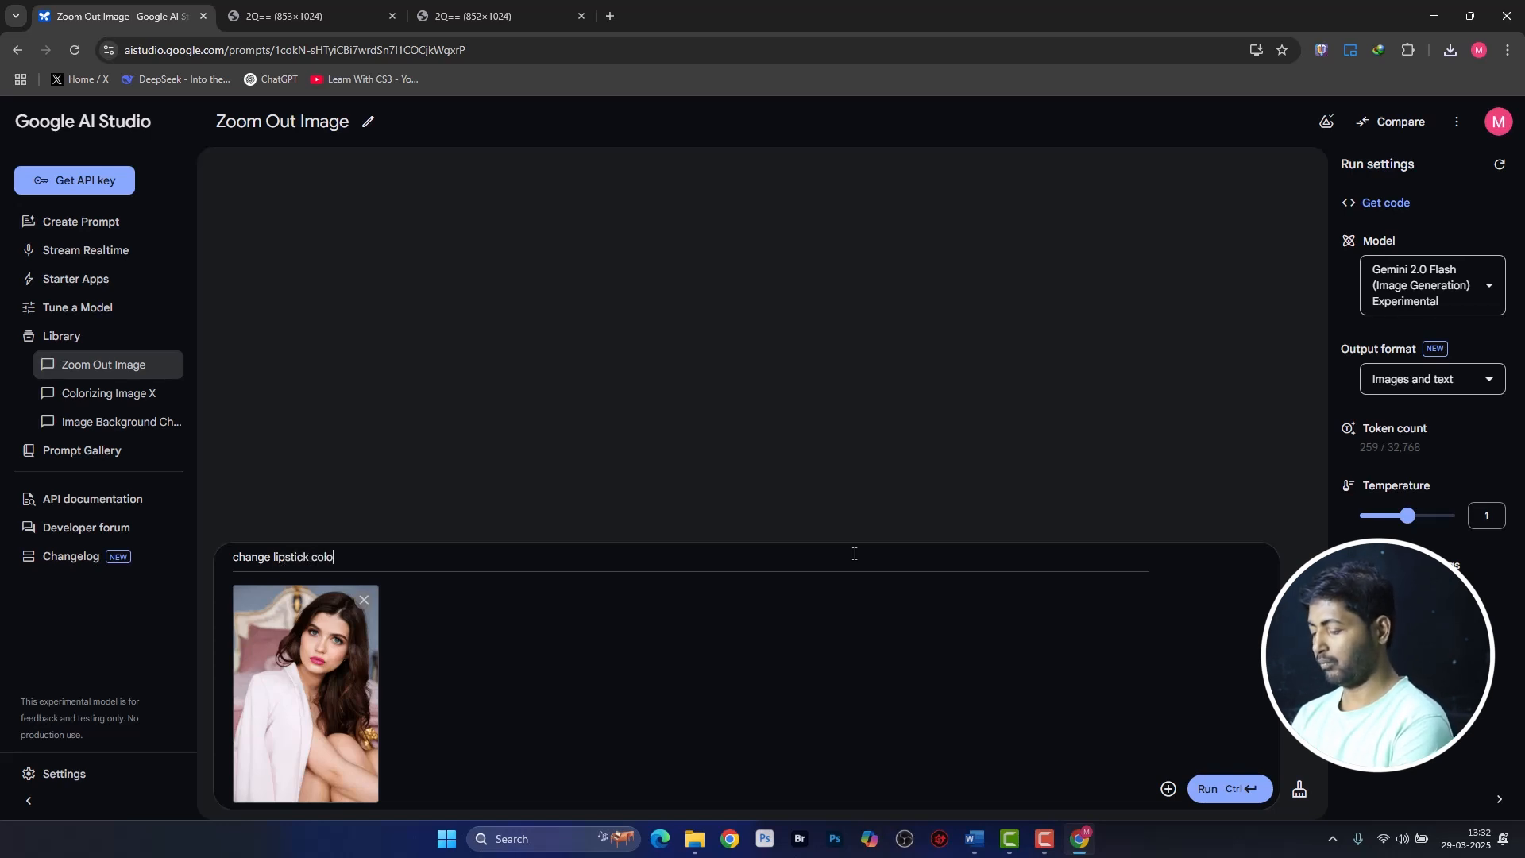
type("r in")
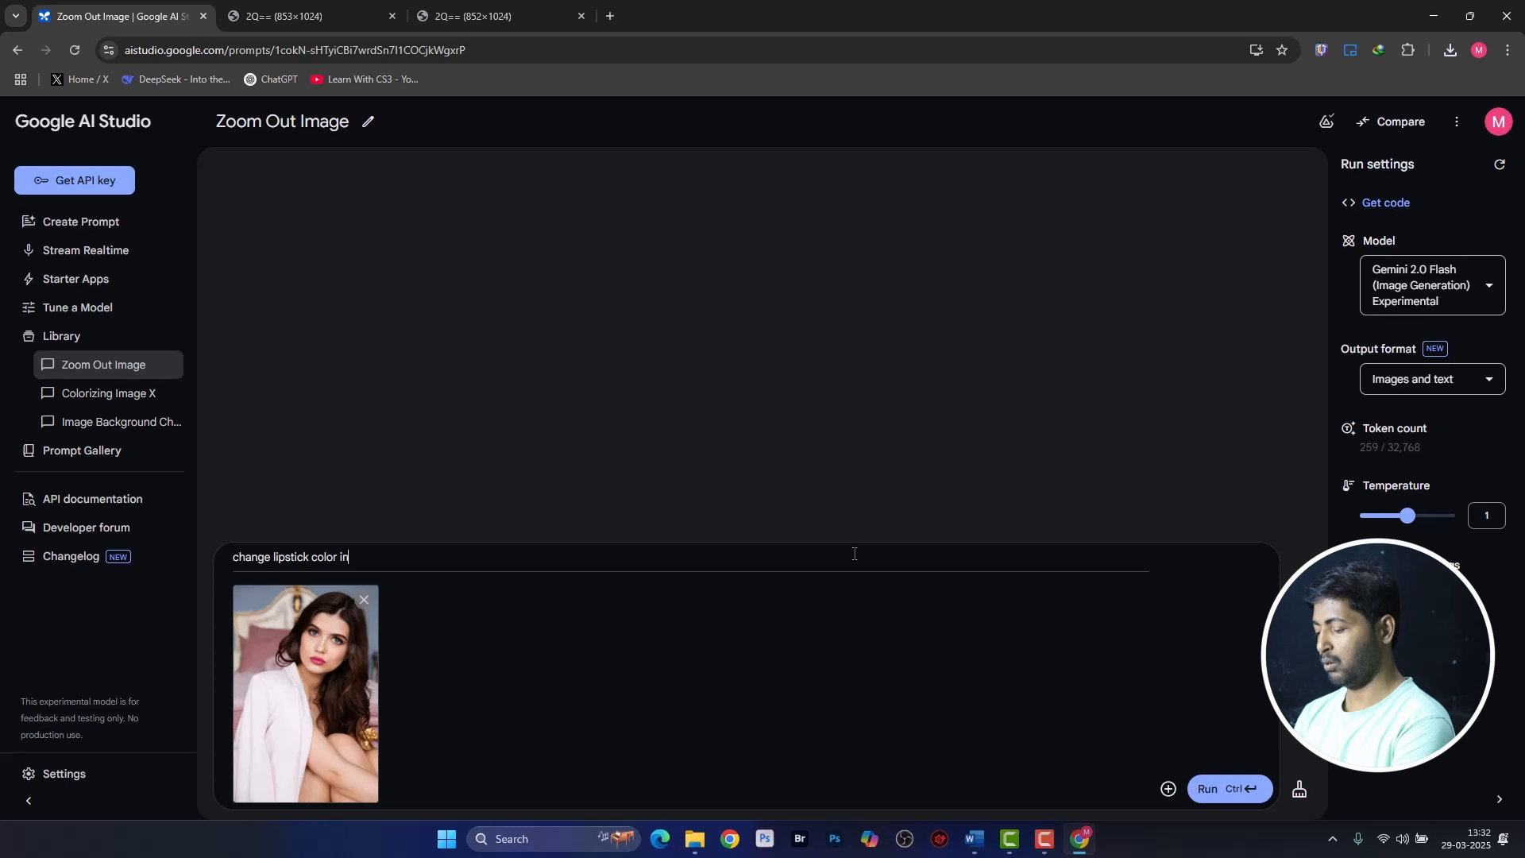
type("to li")
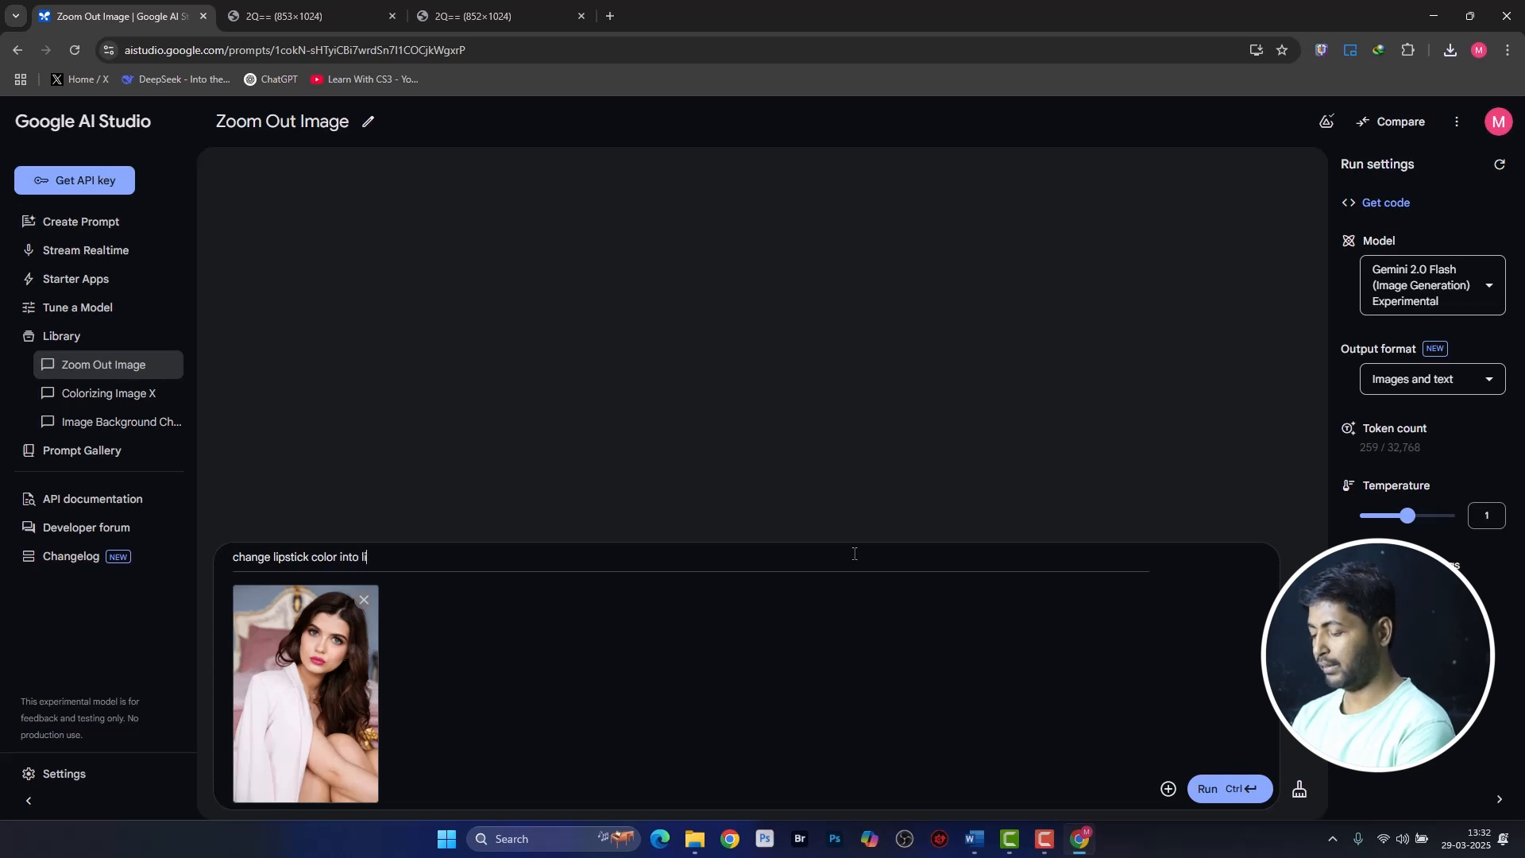
type("ght")
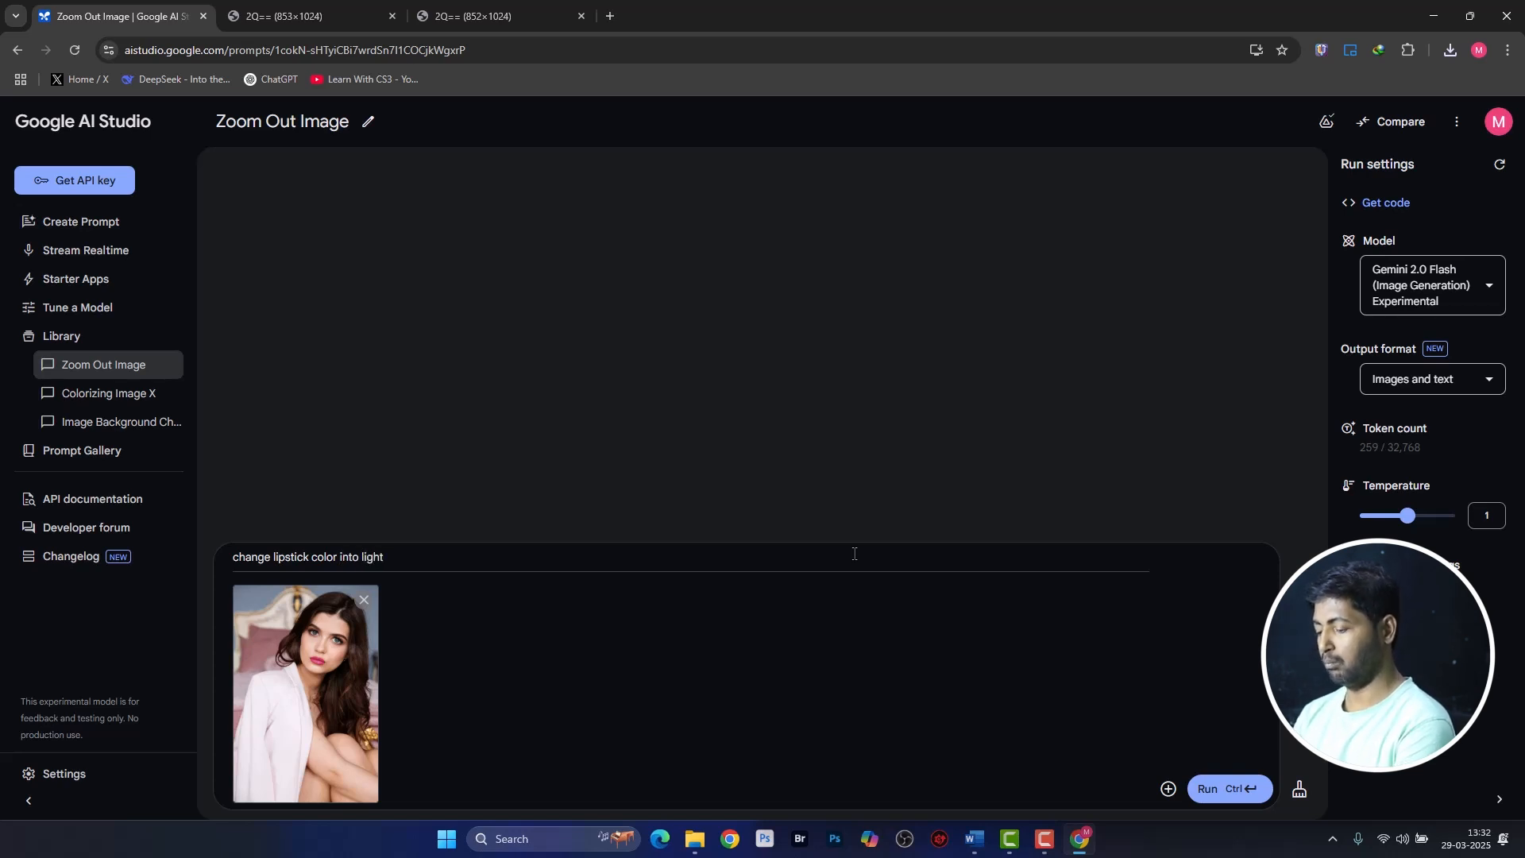
type(" bro")
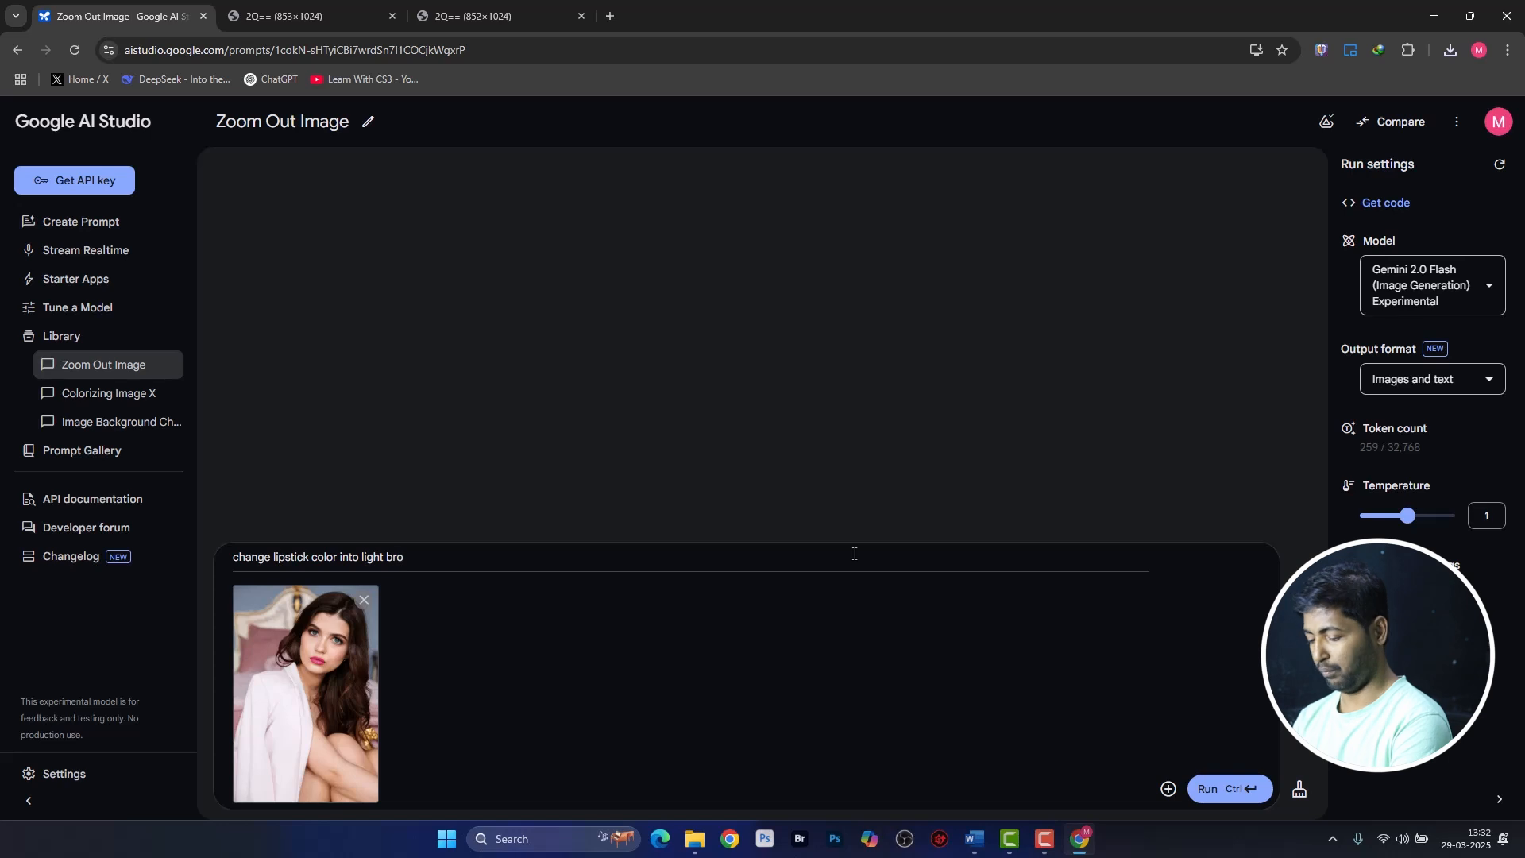
type("wn")
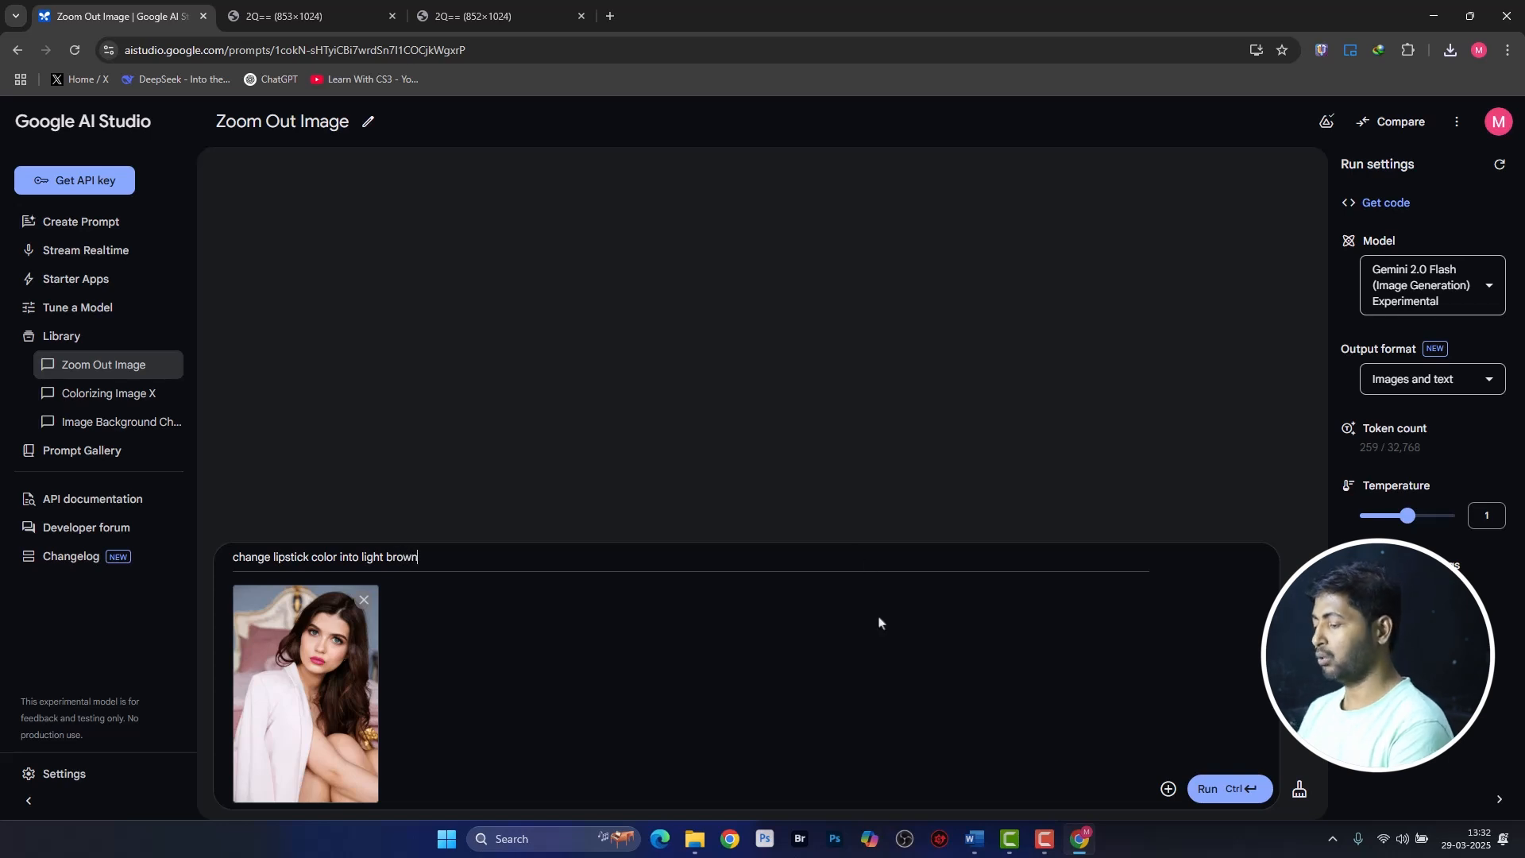
left_click(1207, 788)
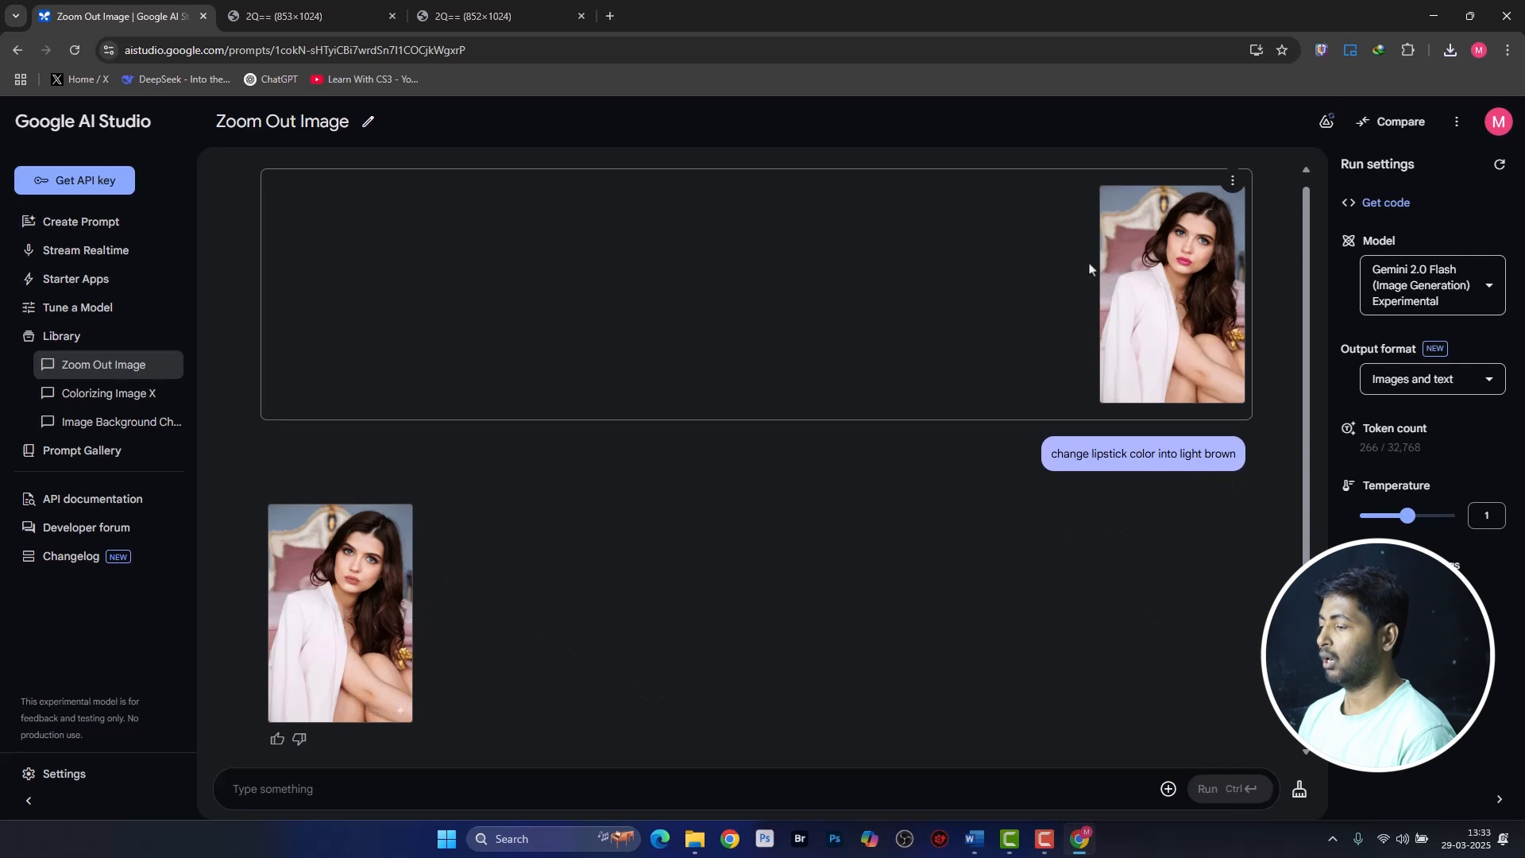
Open the original and generated portraits in separate browser tabs and compare the lipstick color.
right_click(1166, 274)
left_click(1167, 274)
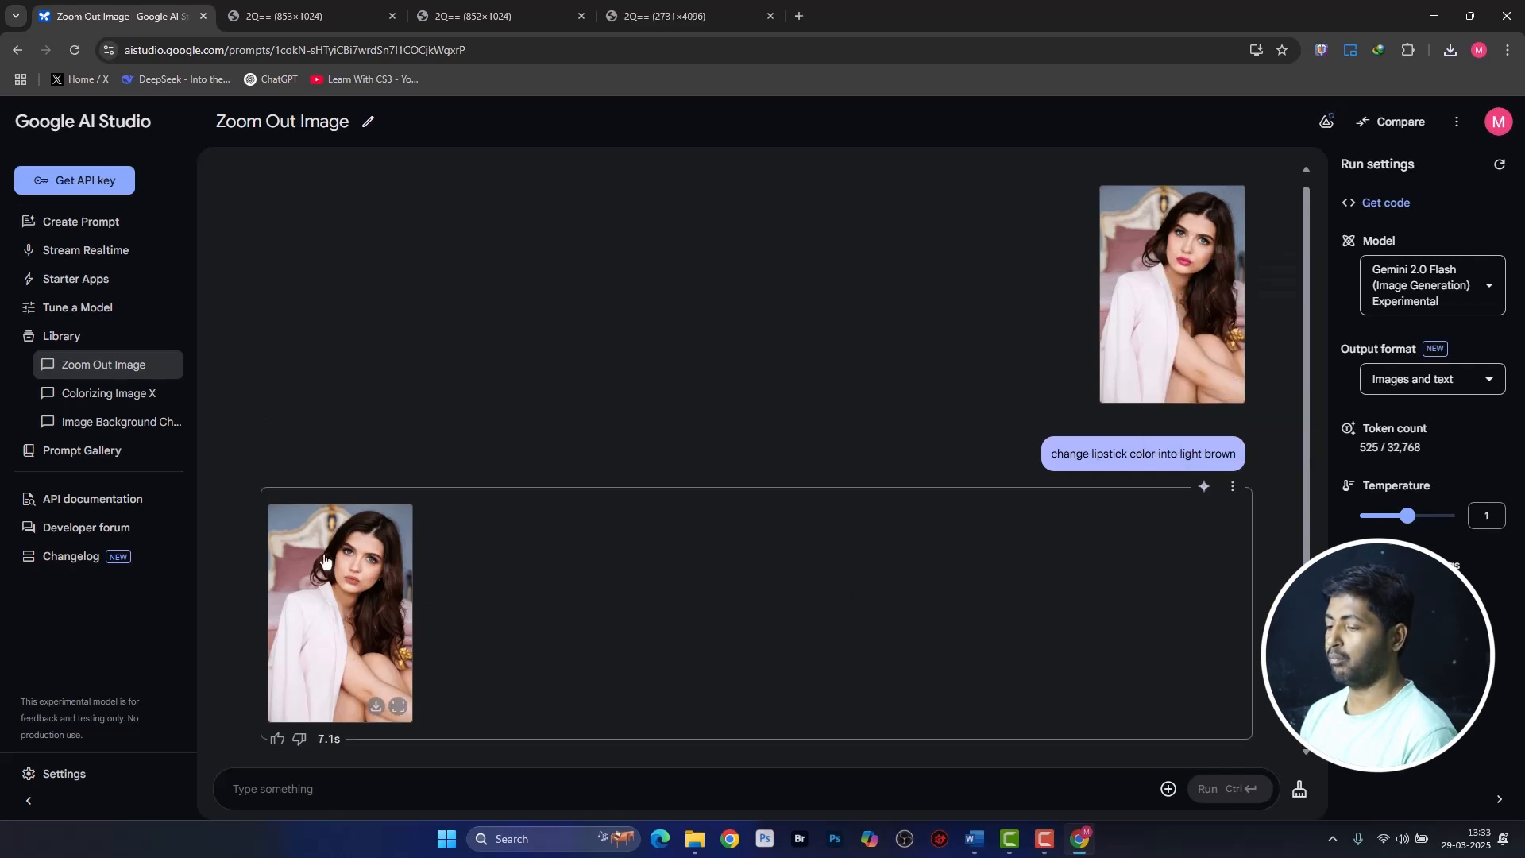
right_click(354, 572)
left_click(353, 572)
left_click(681, 16)
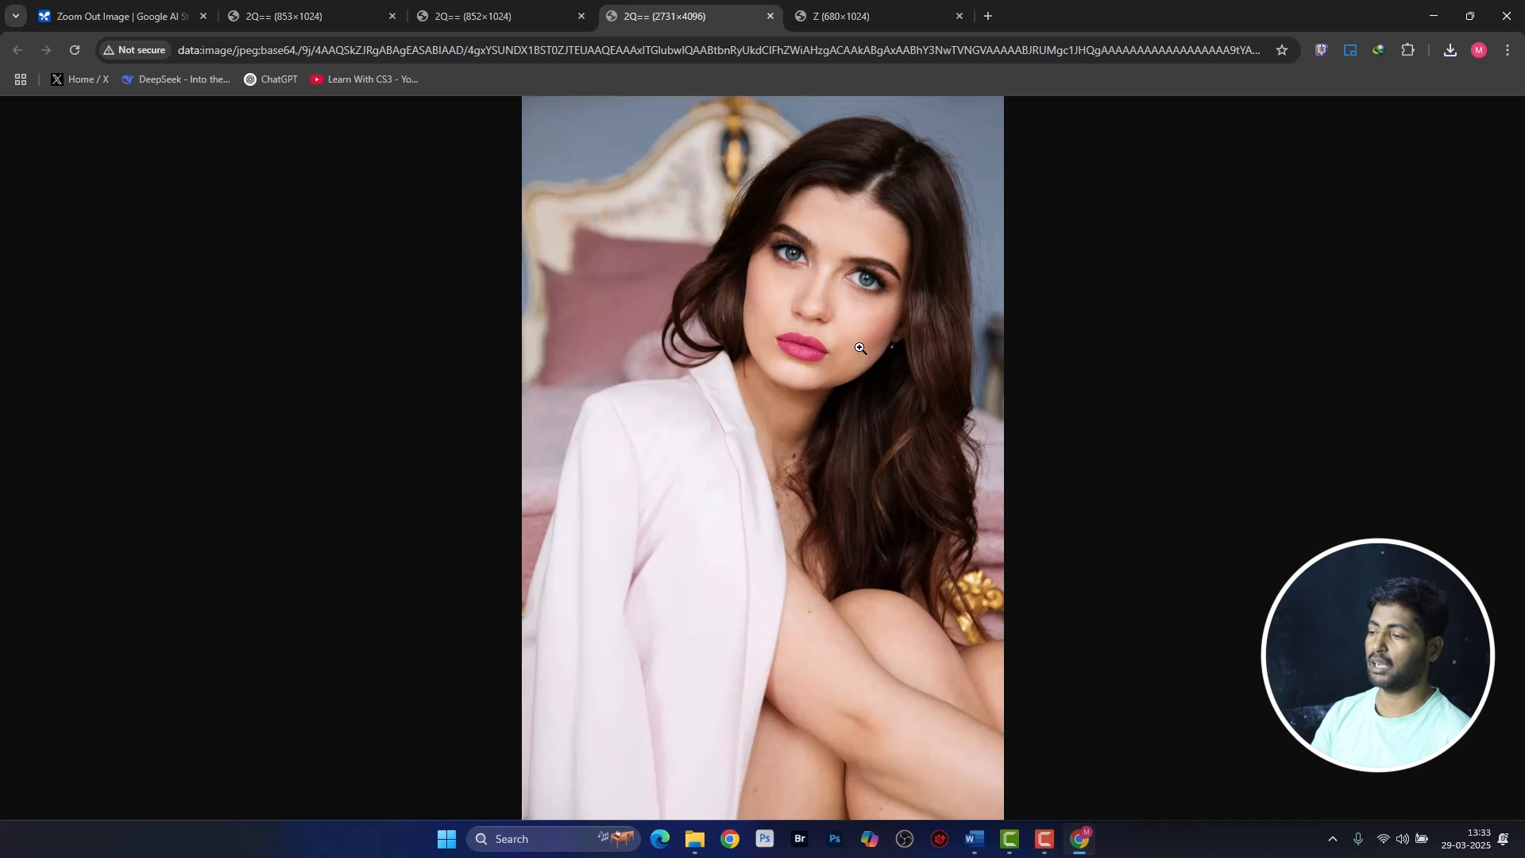
key("ctrl+Tab")
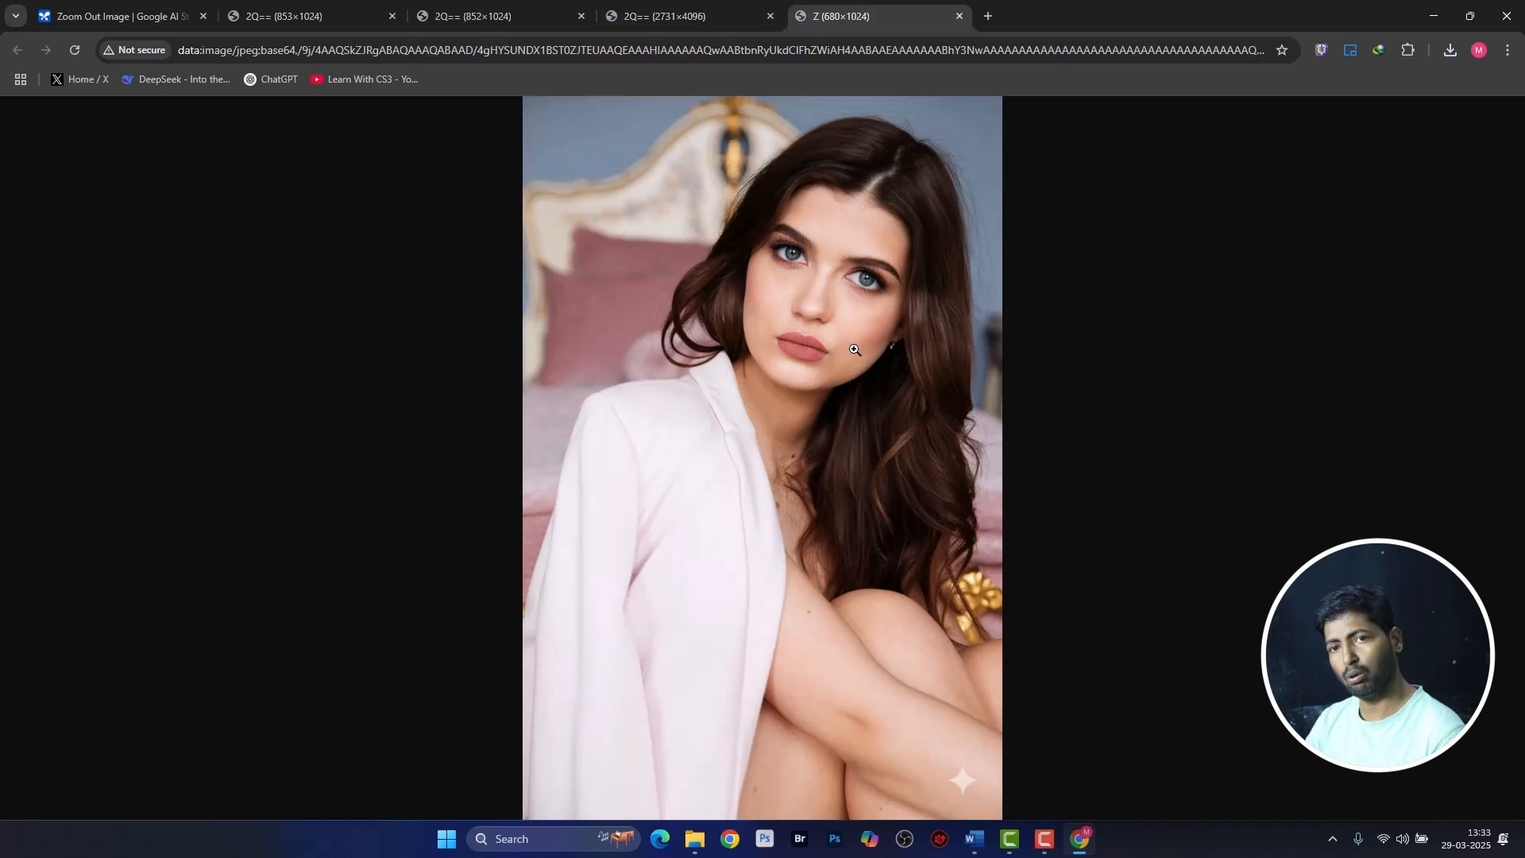
Return to the chat, clear it, and upload pexels-spectamniac-11709038.jpg, the couple under the flowering tree, from the Google studio Ai folder.
left_click(92, 18)
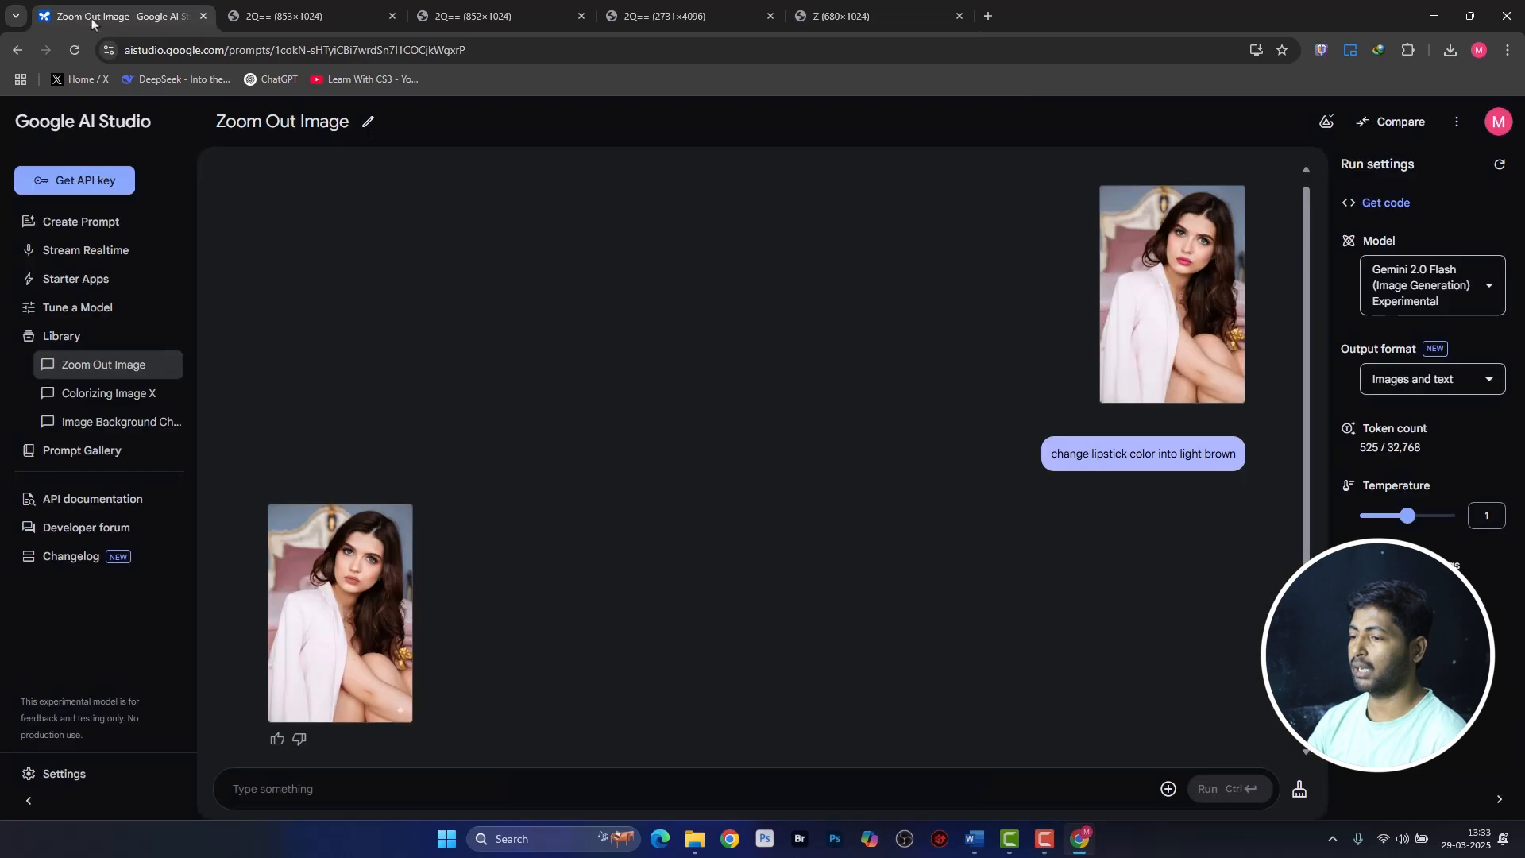
left_click(1299, 789)
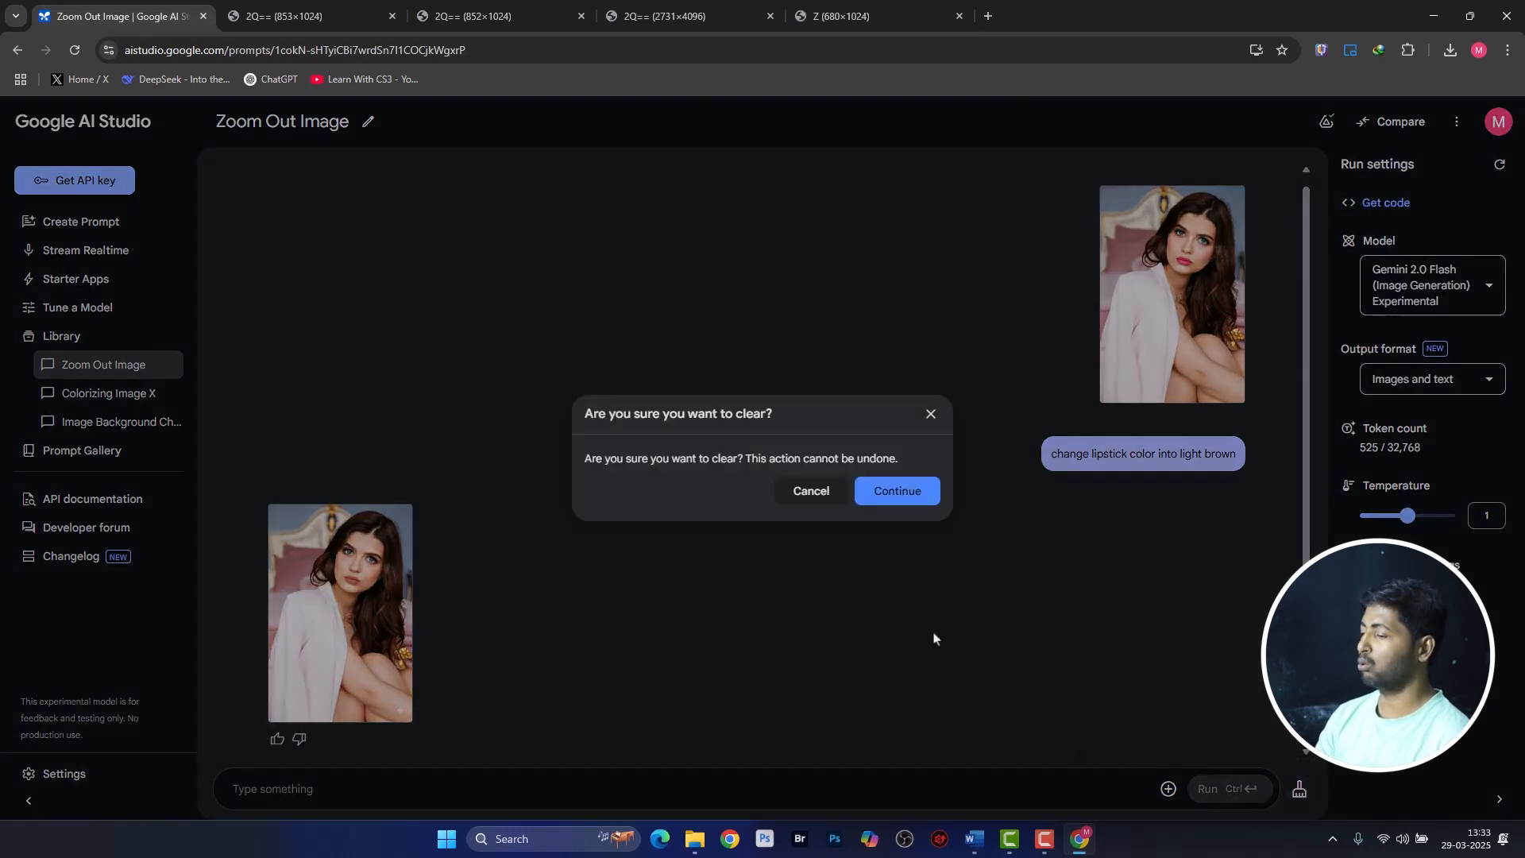
left_click(891, 489)
left_click(1167, 789)
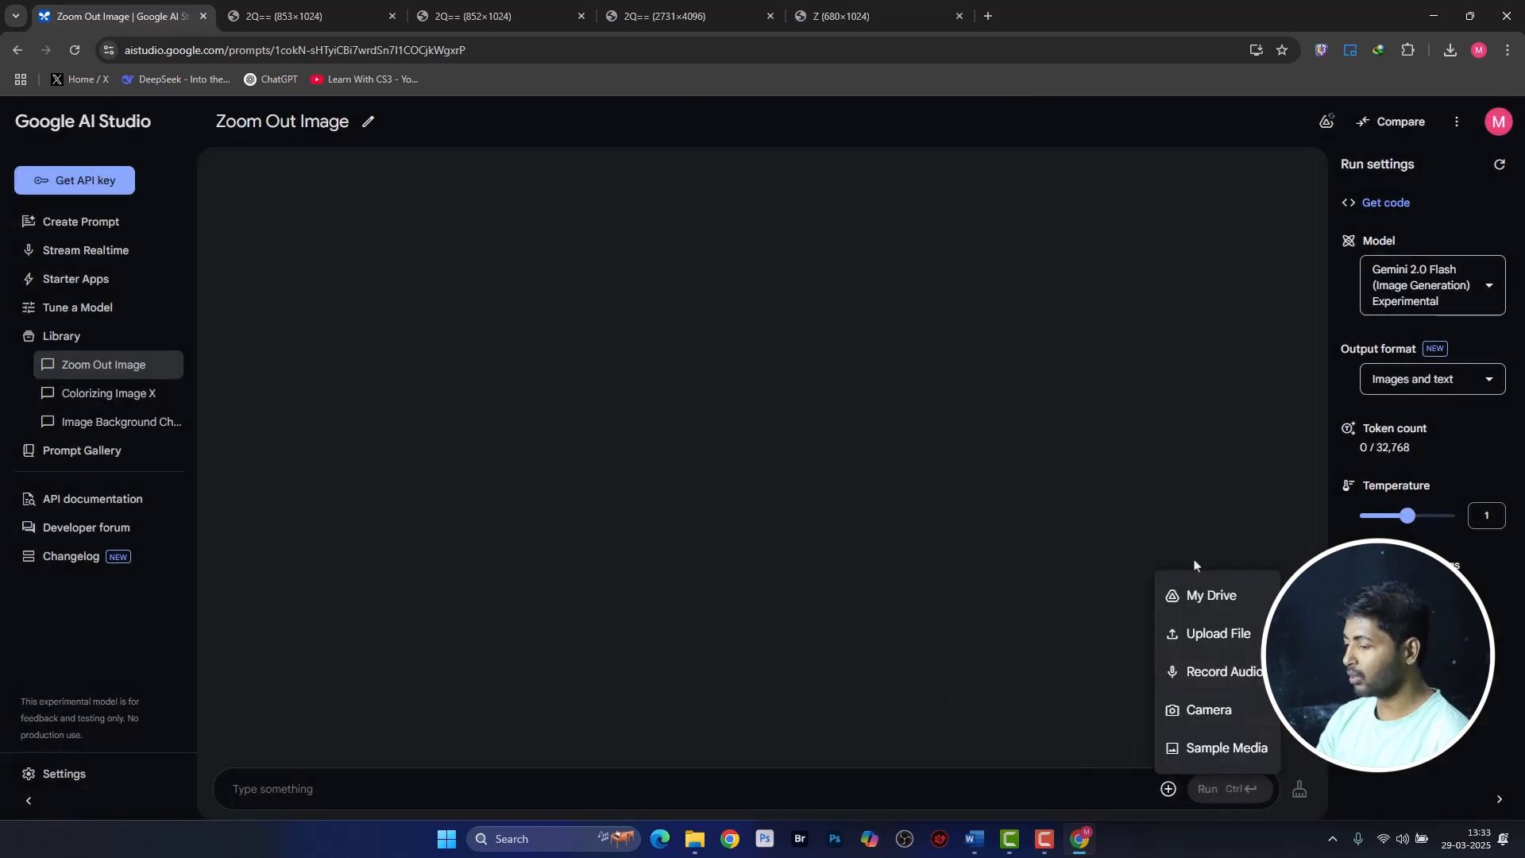
left_click(1199, 633)
scroll(755, 425, "down", 5)
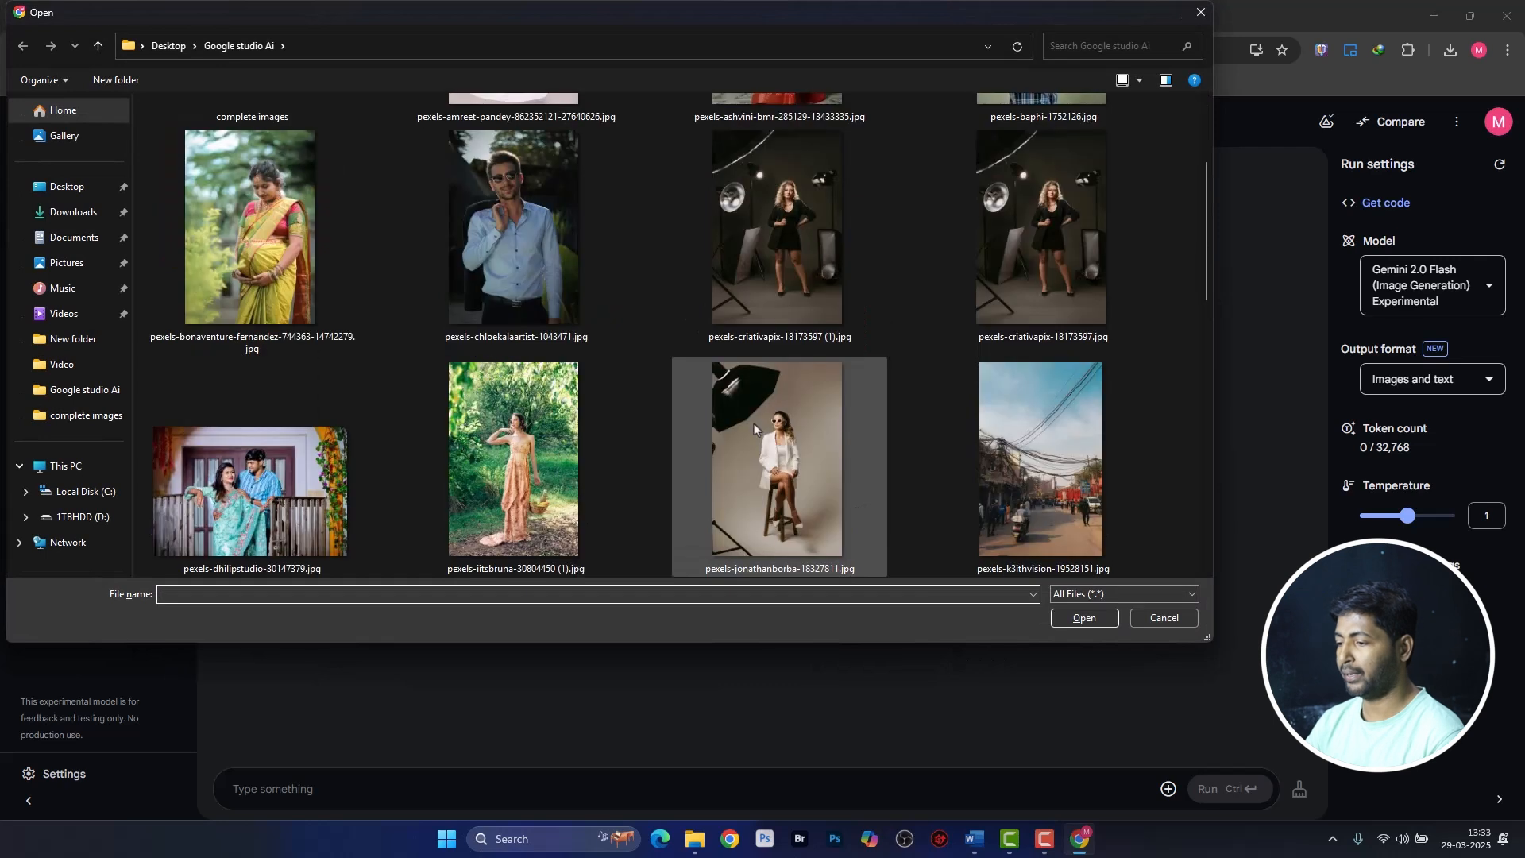
scroll(754, 429, "down", 3)
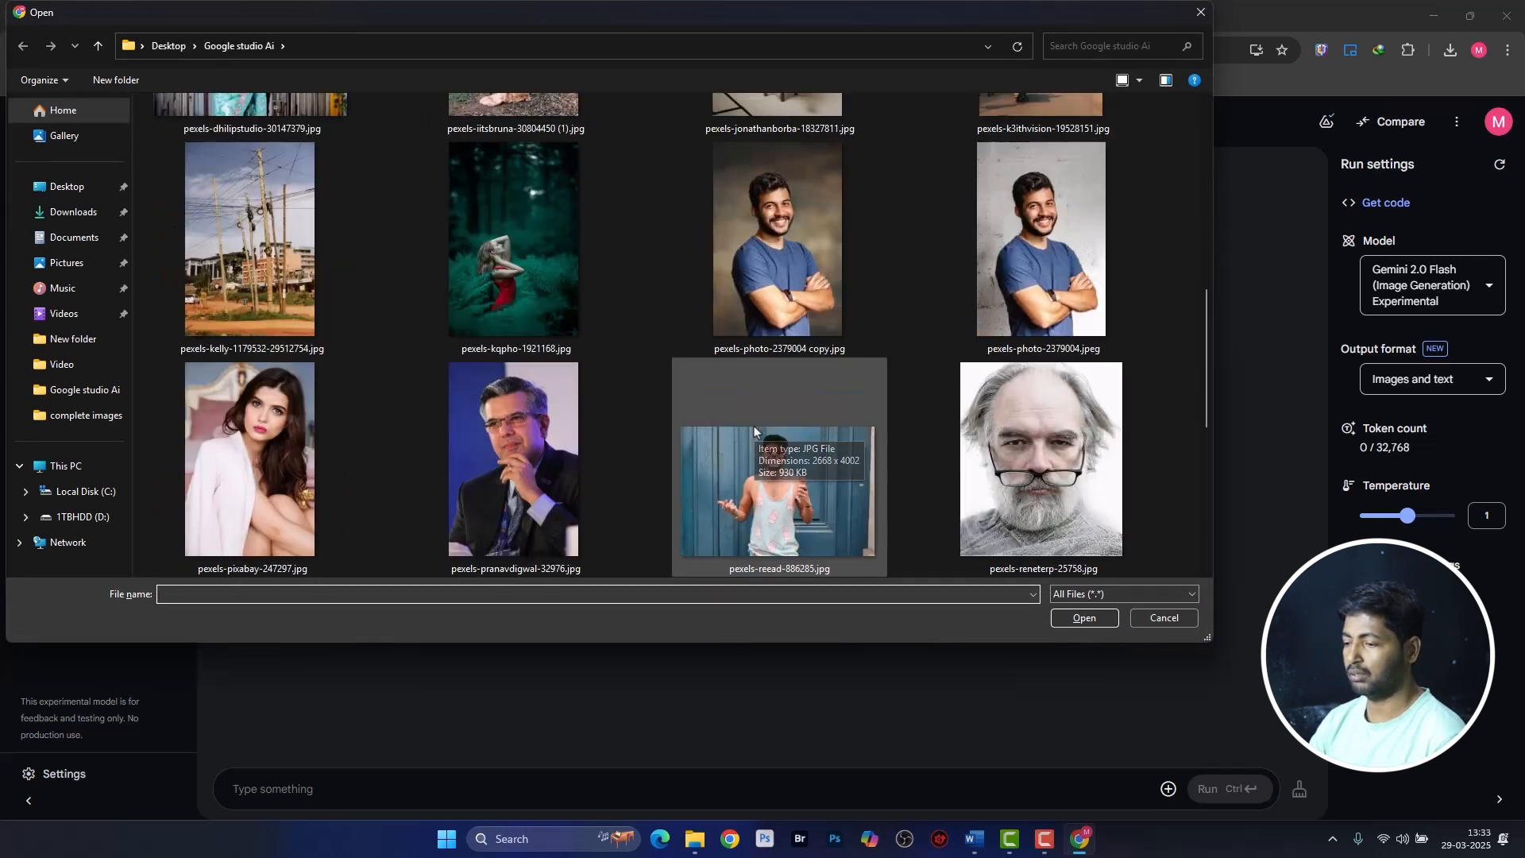
scroll(754, 429, "down", 3)
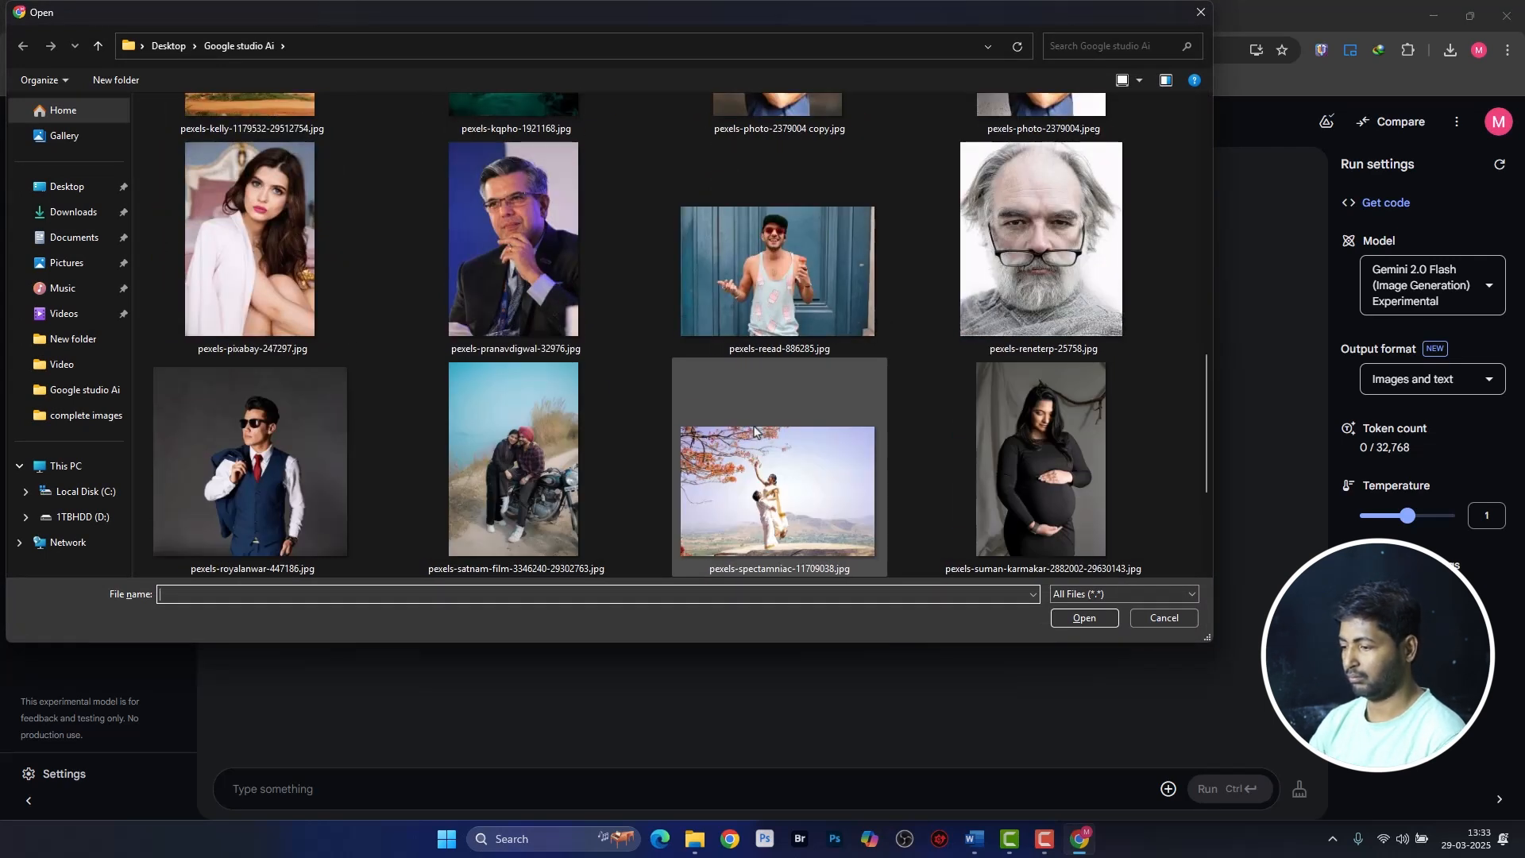
left_click(754, 433)
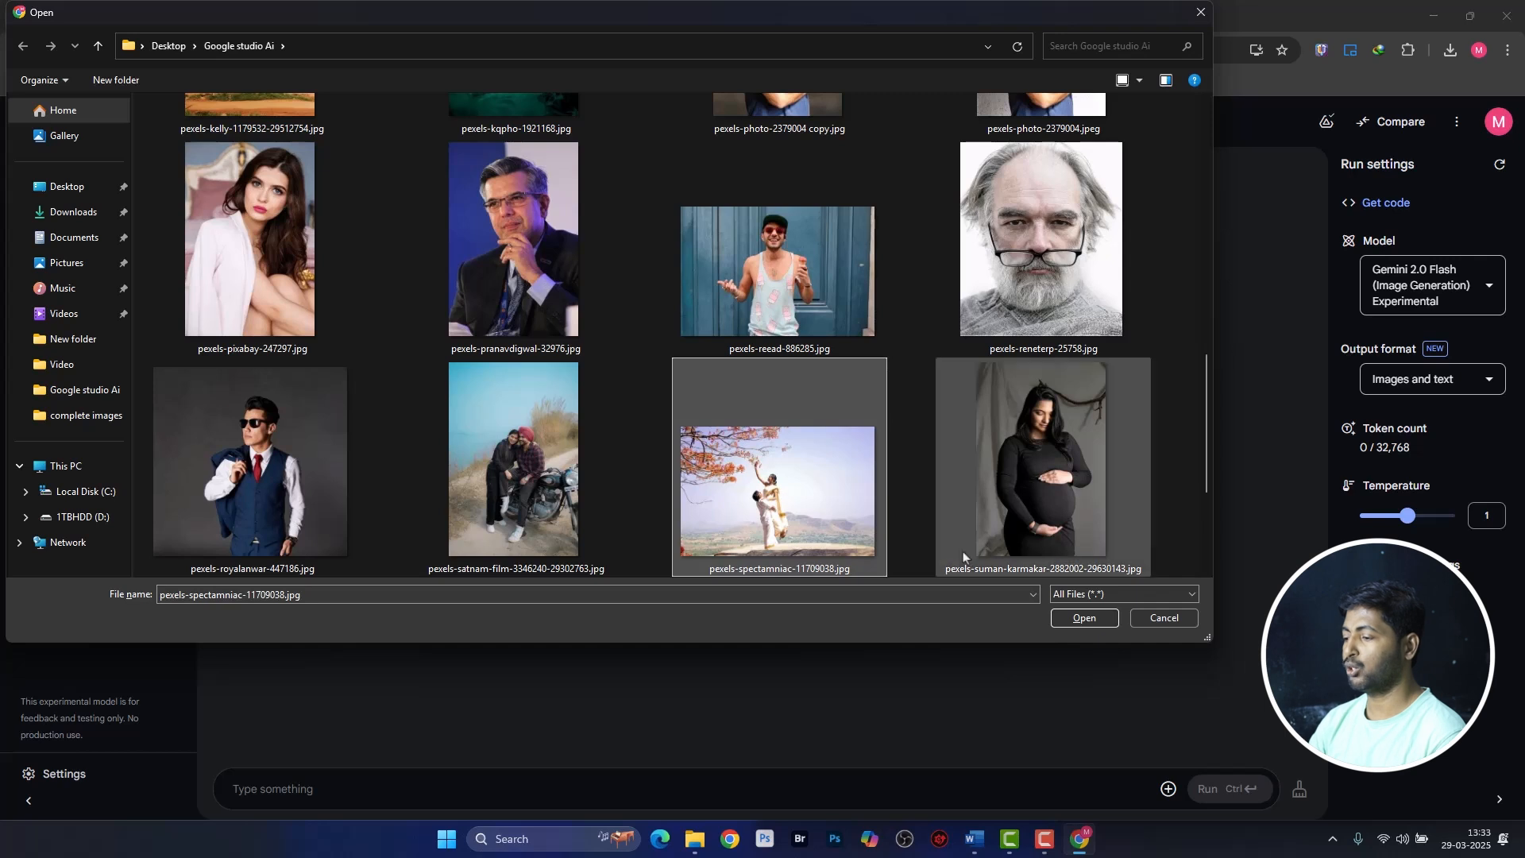
left_click(1084, 619)
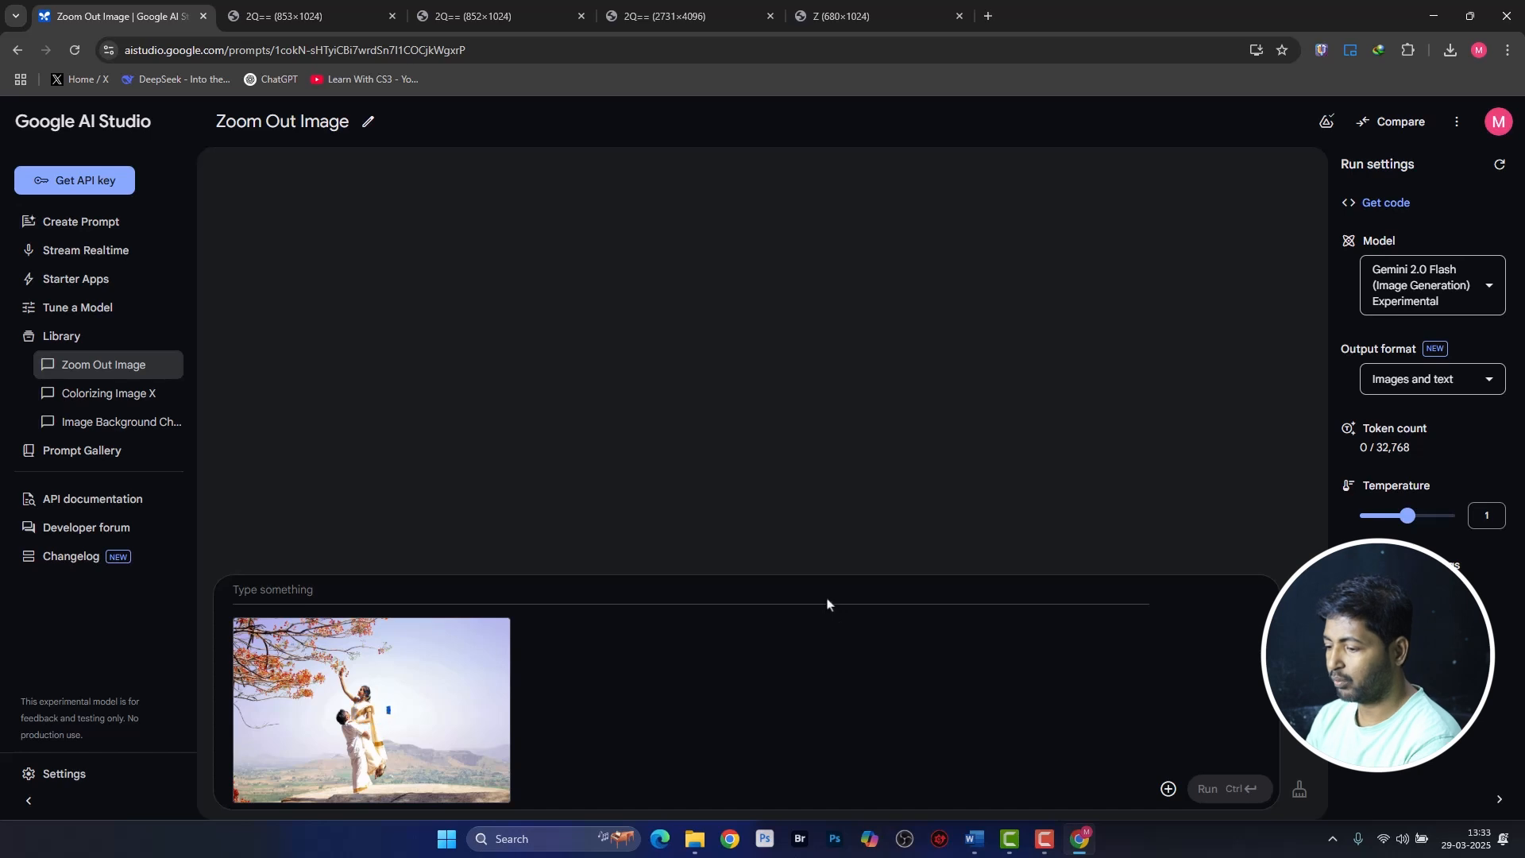
Enter the prompt "add dramatic sky in this image" for the uploaded couple photo and run it.
left_click(581, 593)
type("add")
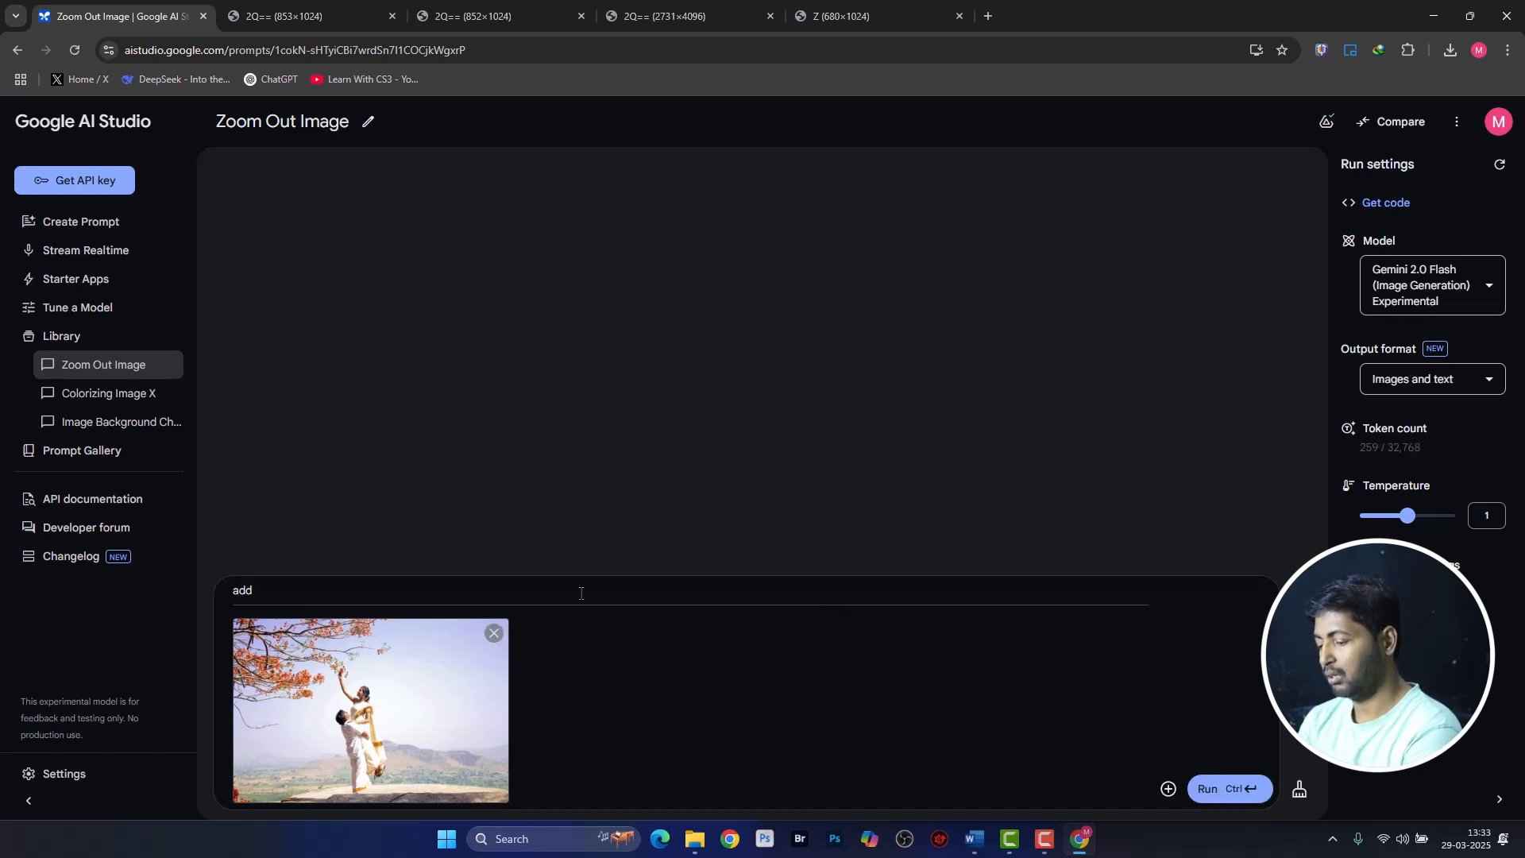
type(" drama")
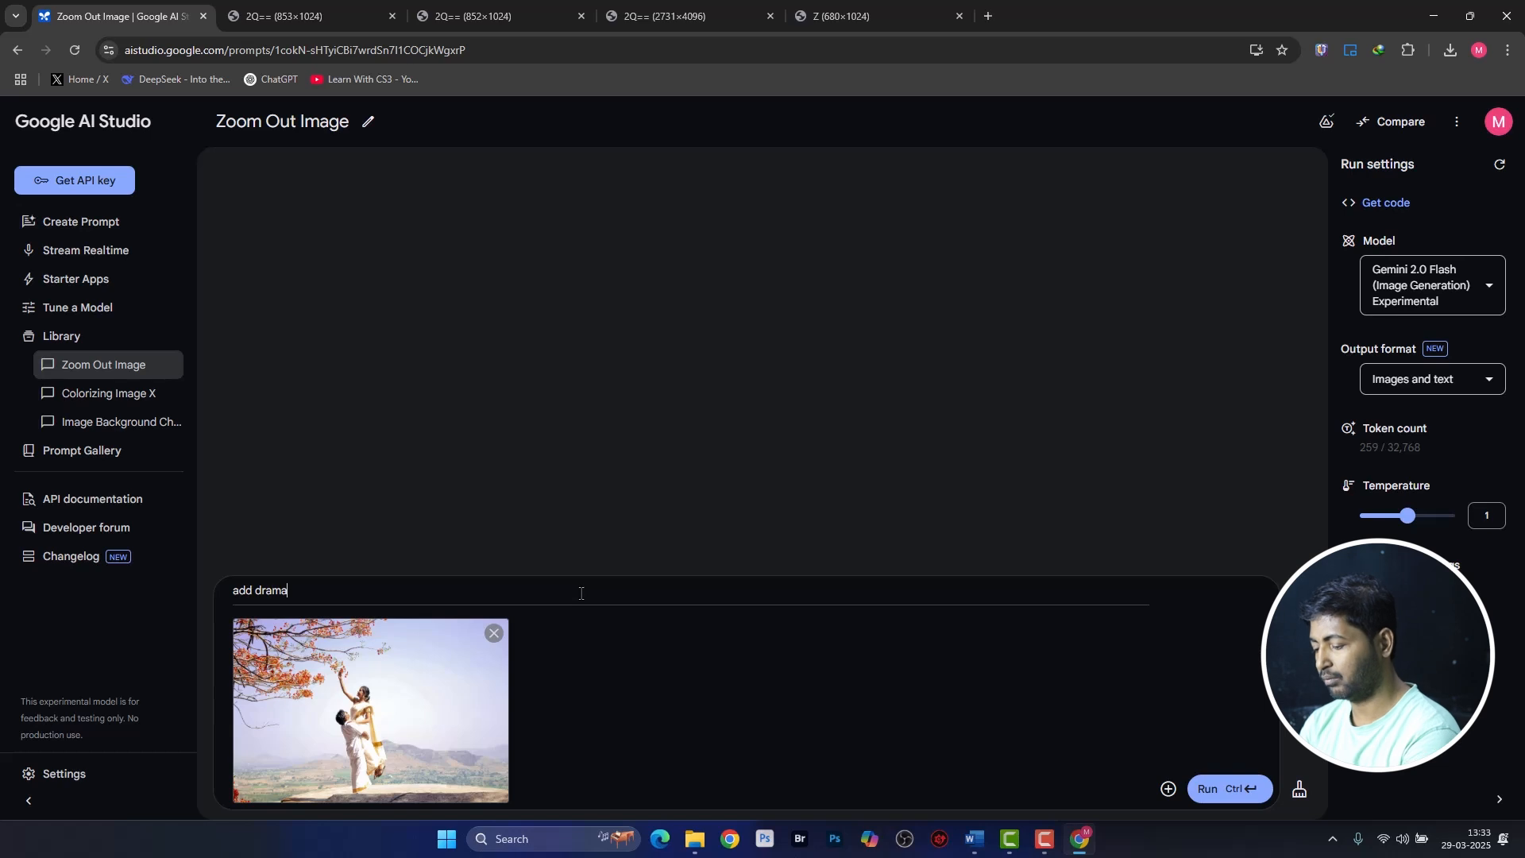
type("tic sk")
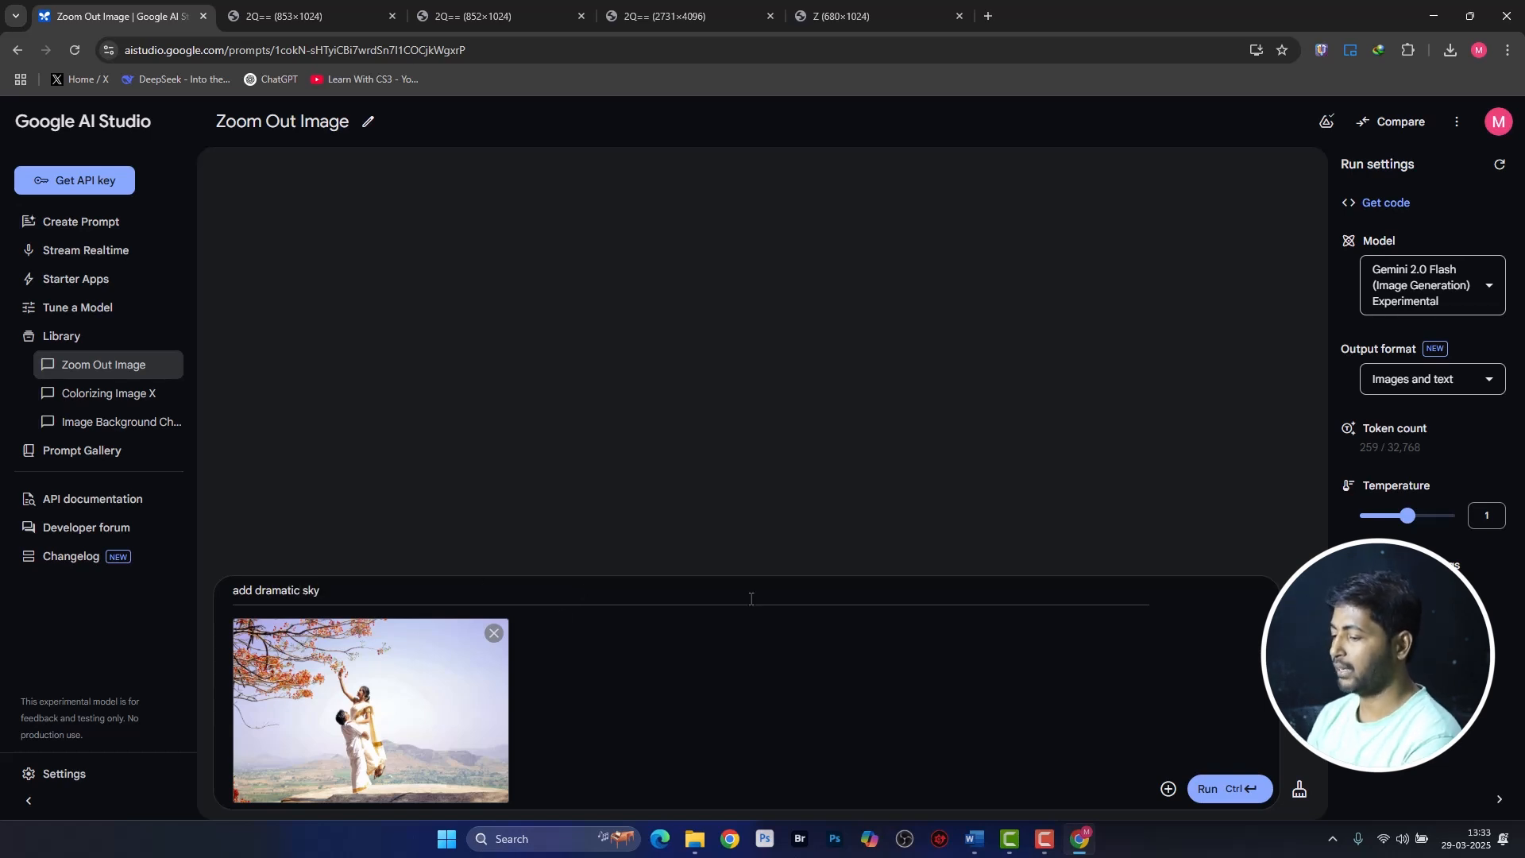
type("y in ")
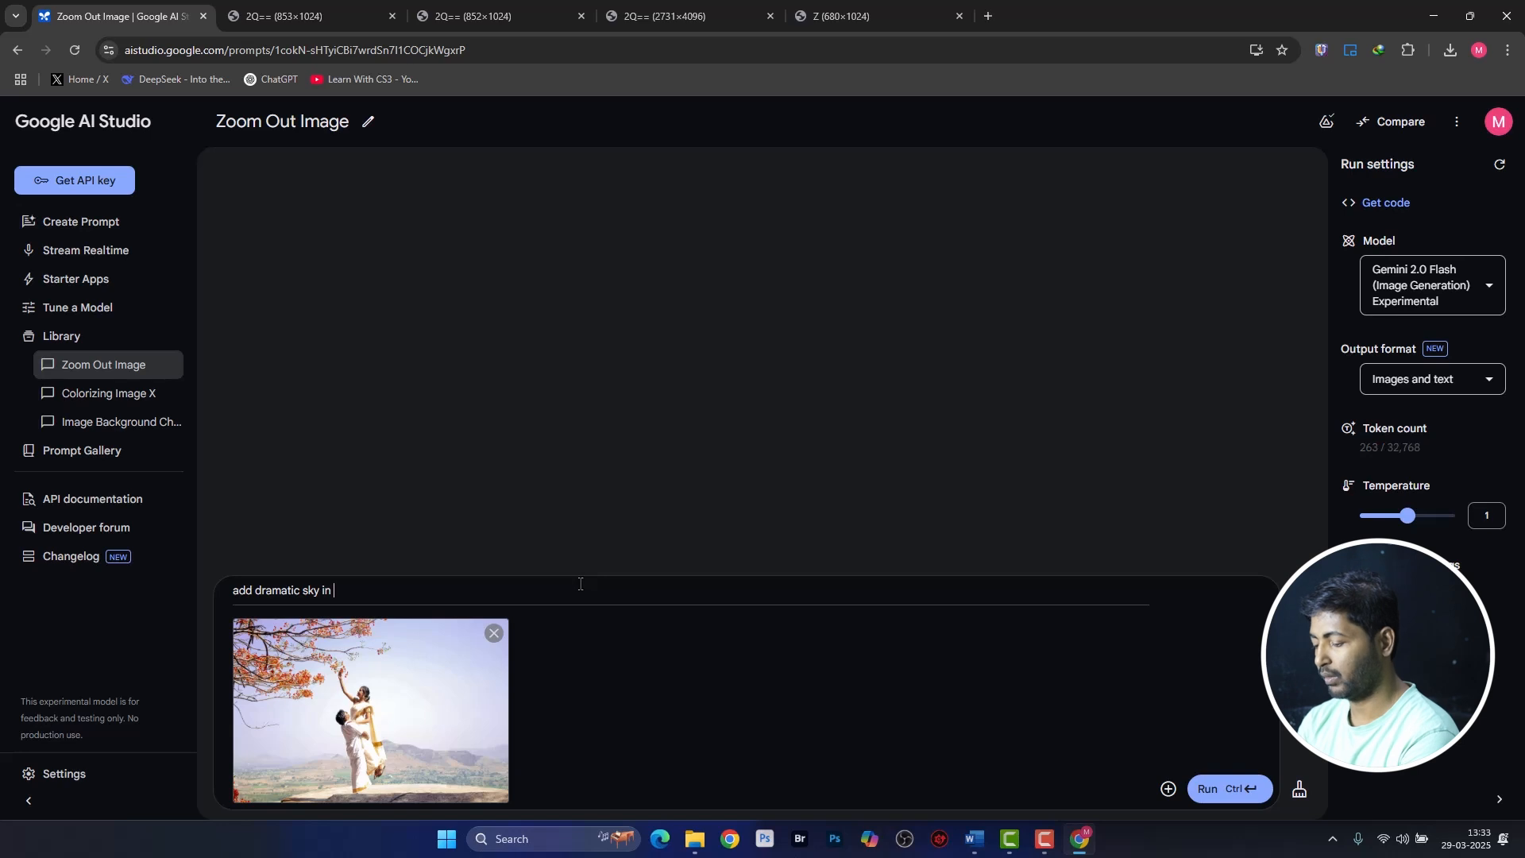
type("this im")
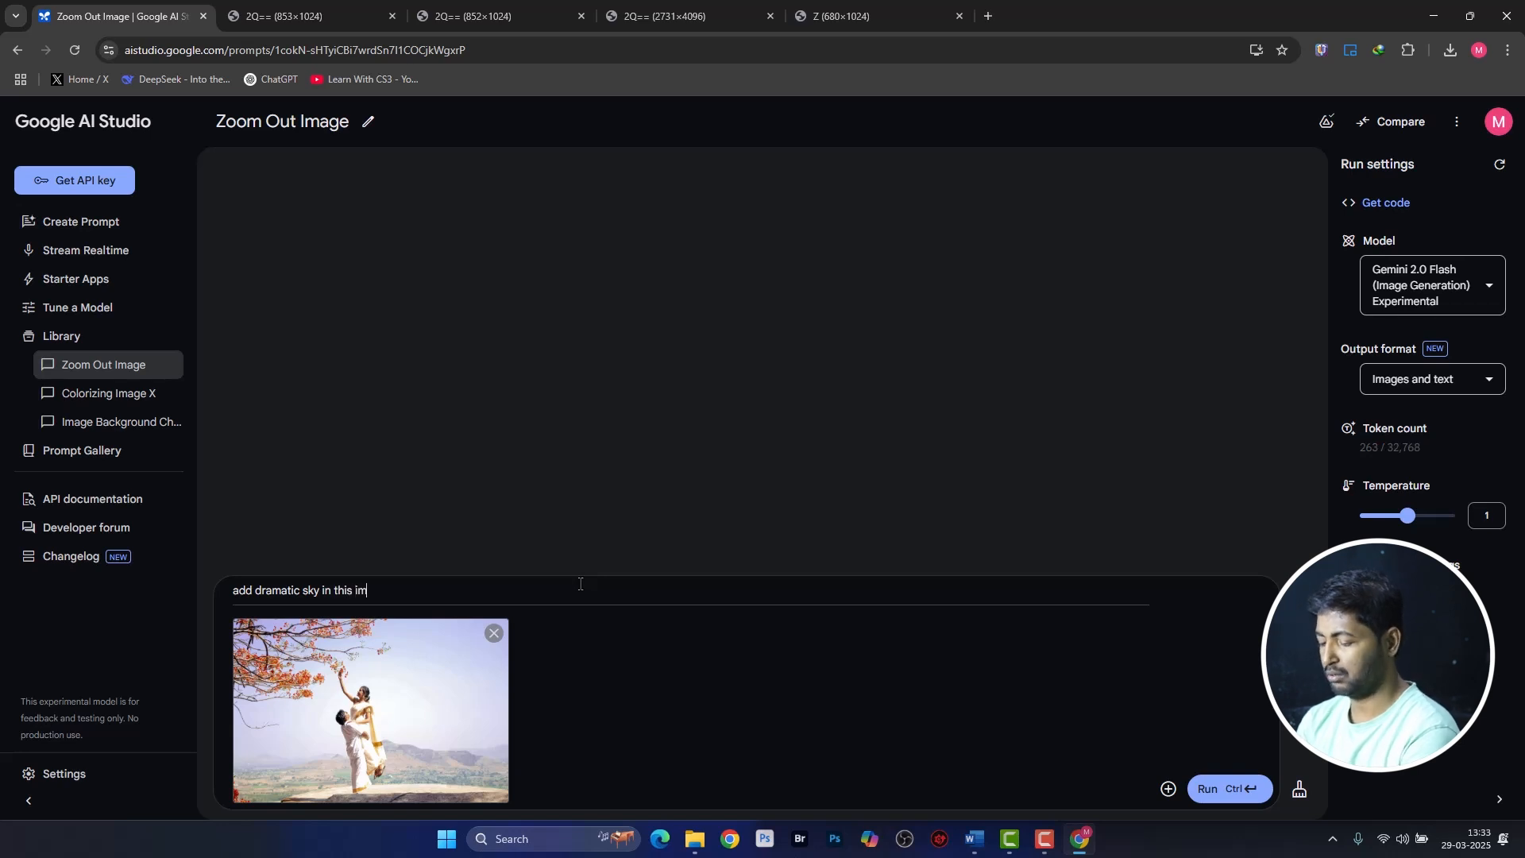
type("age")
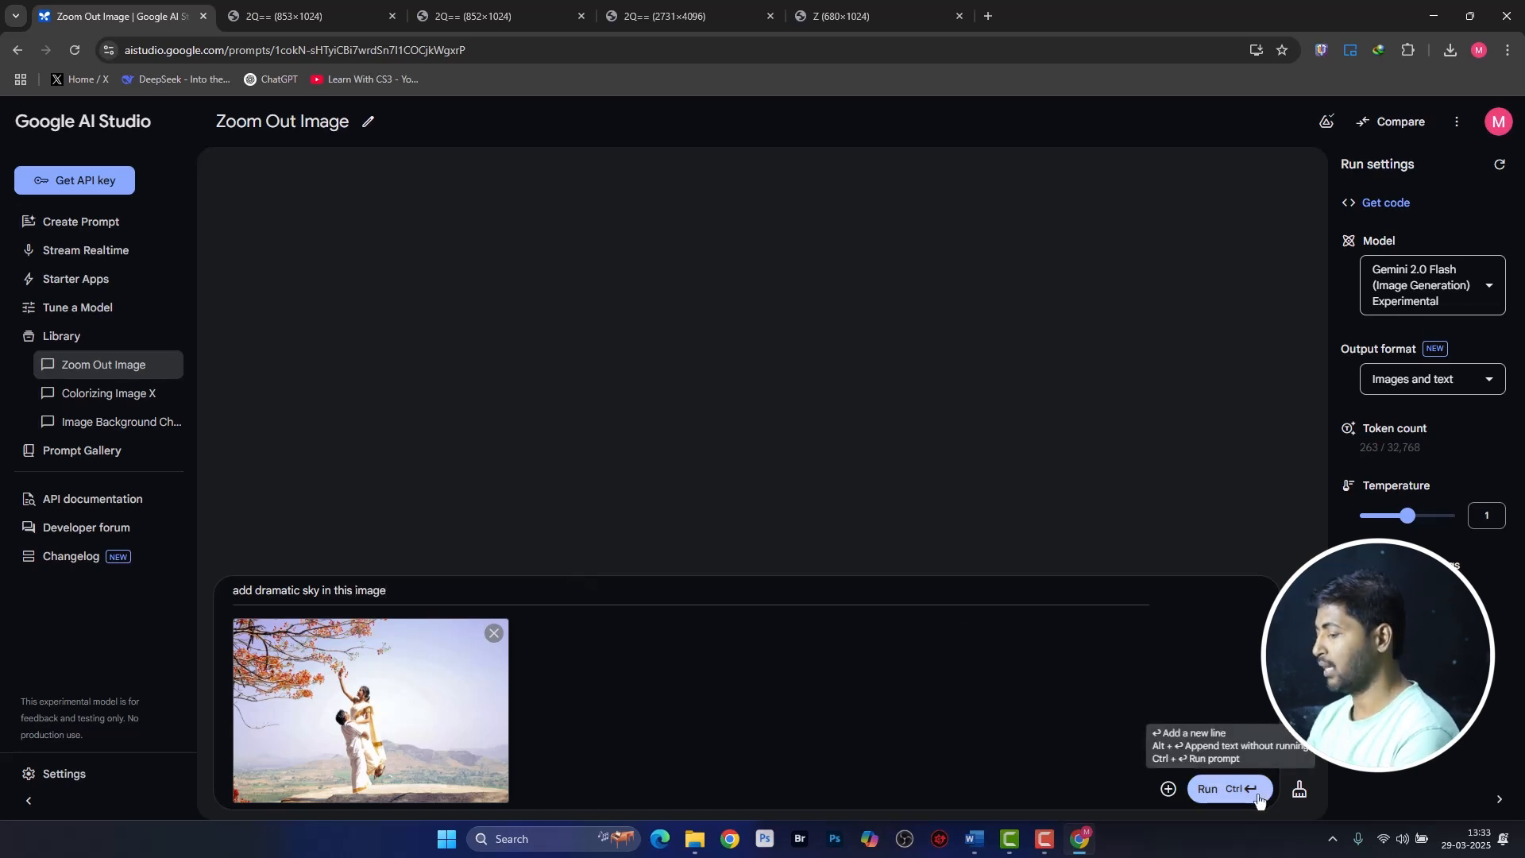
left_click(1215, 788)
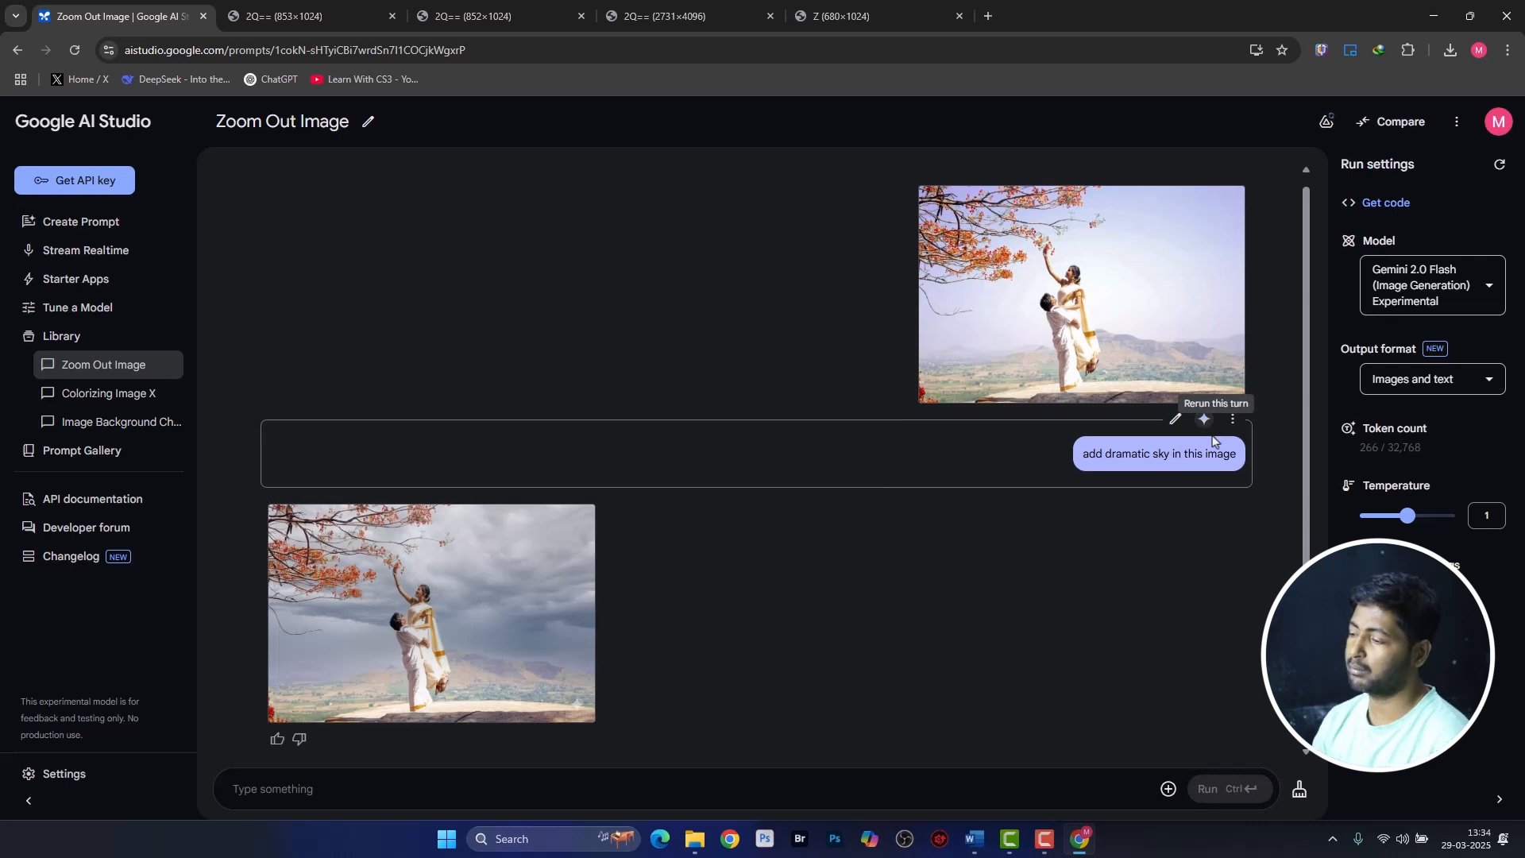
Open the original and generated couple photos in separate browser tabs and compare their skies.
right_click(1175, 287)
left_click(1187, 300)
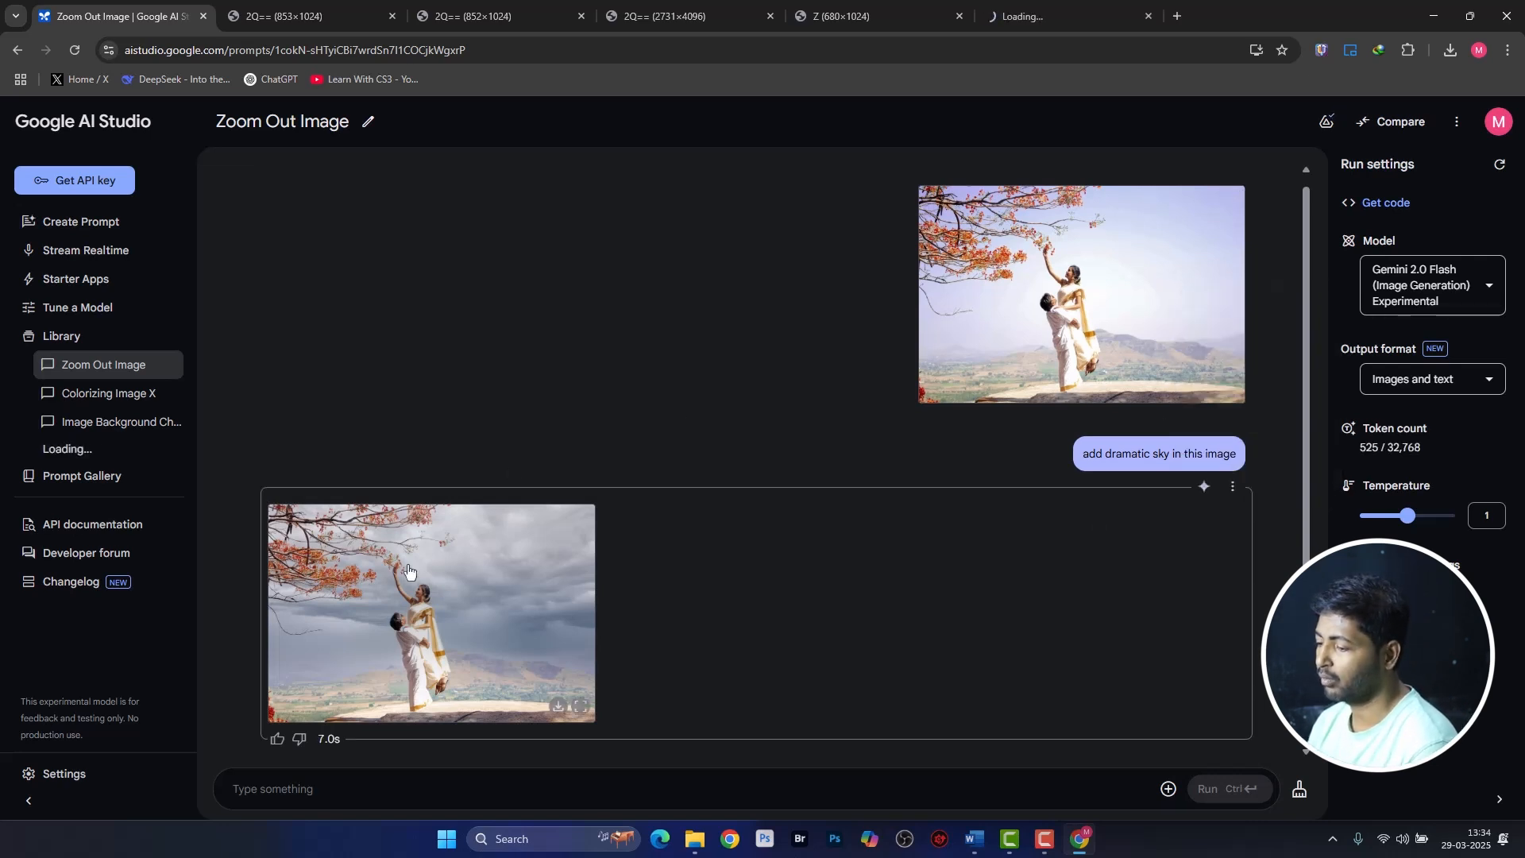
right_click(493, 559)
left_click(548, 573)
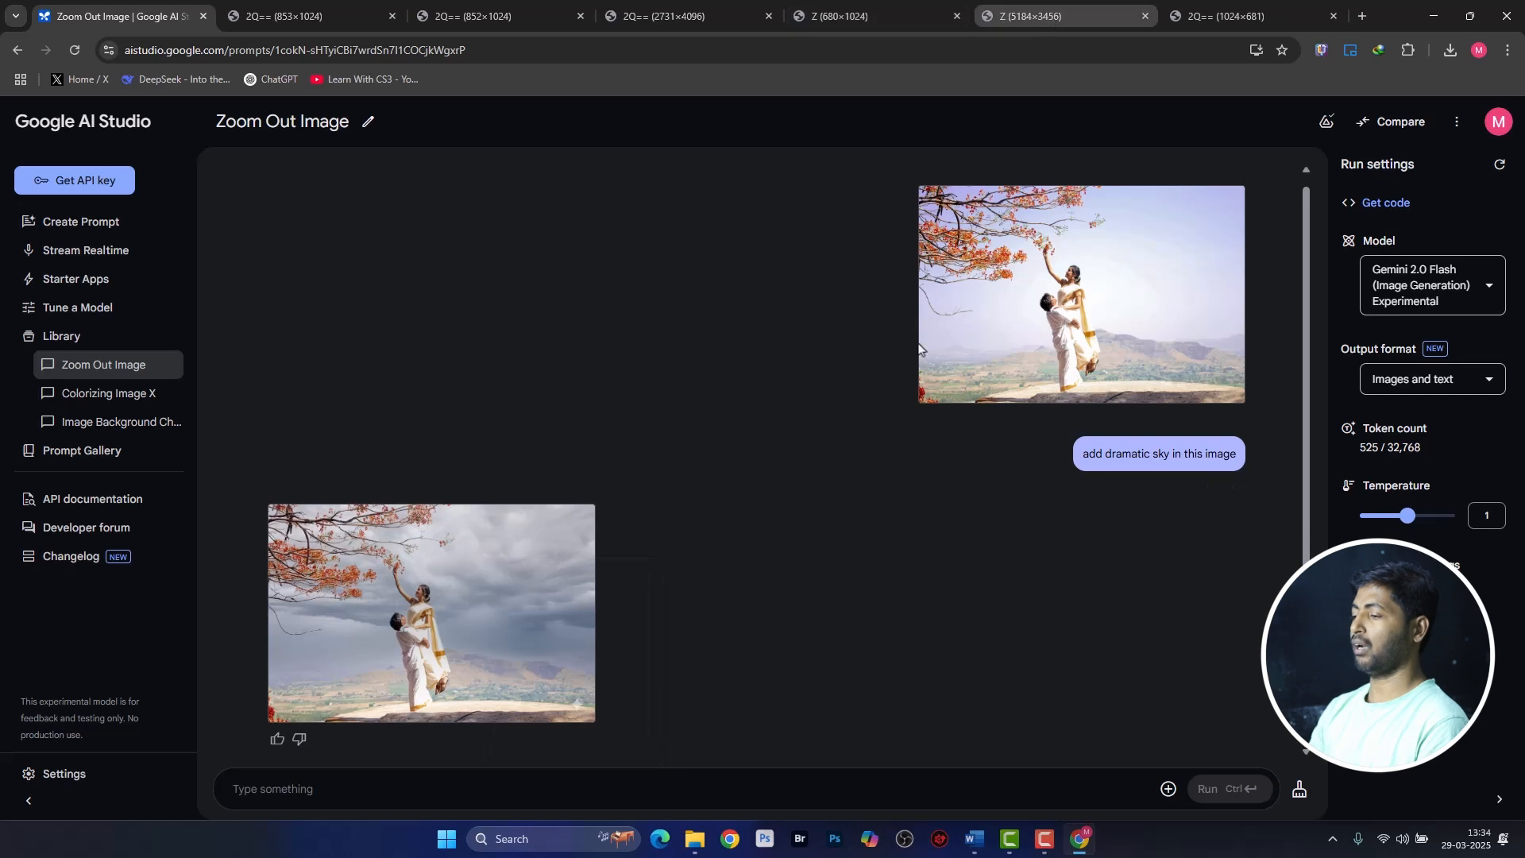
left_click(1105, 23)
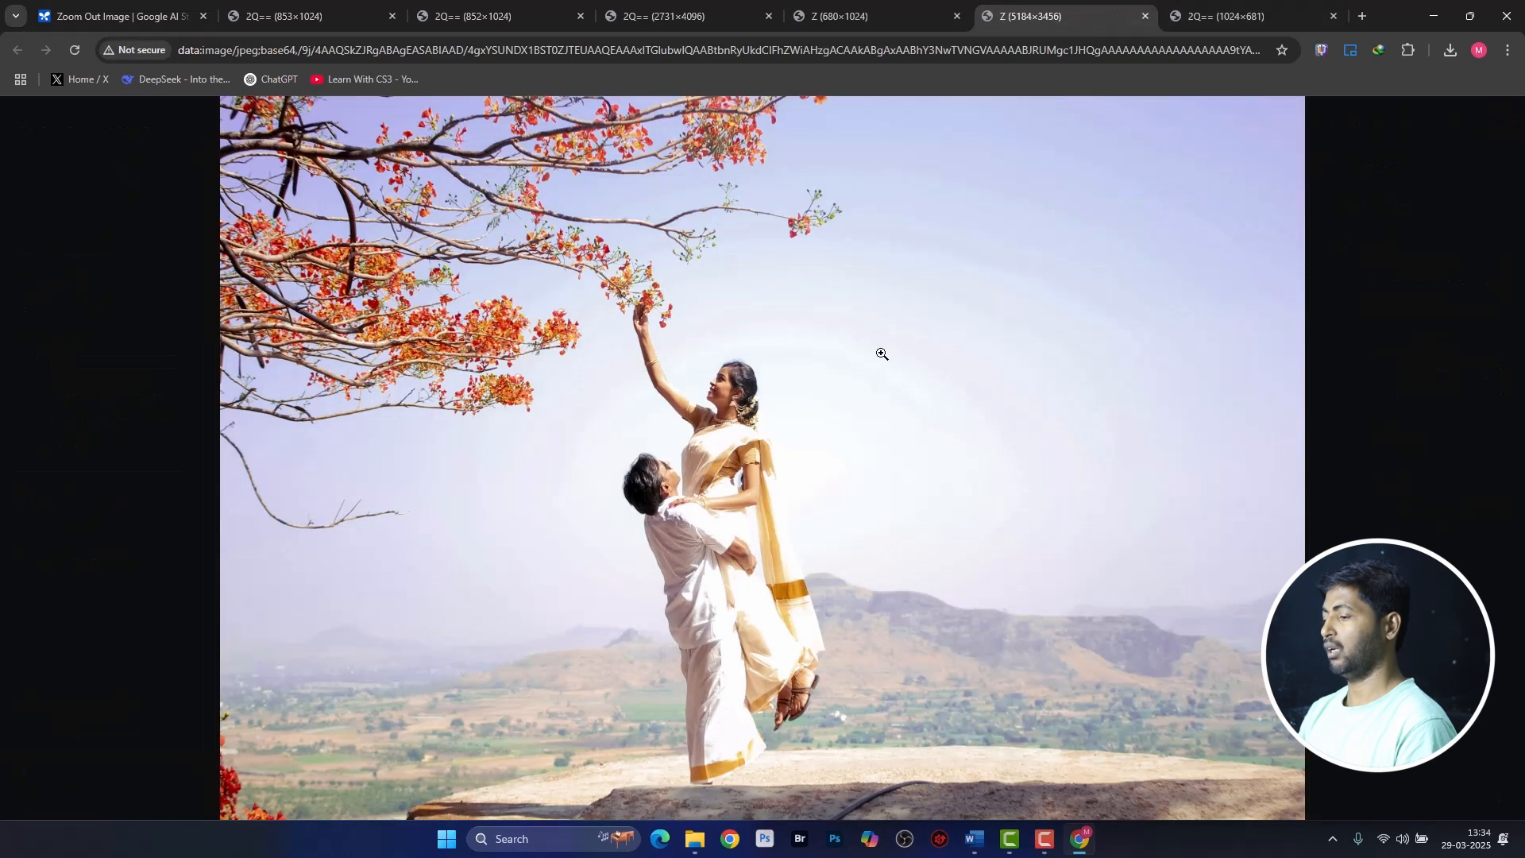
left_click(1245, 19)
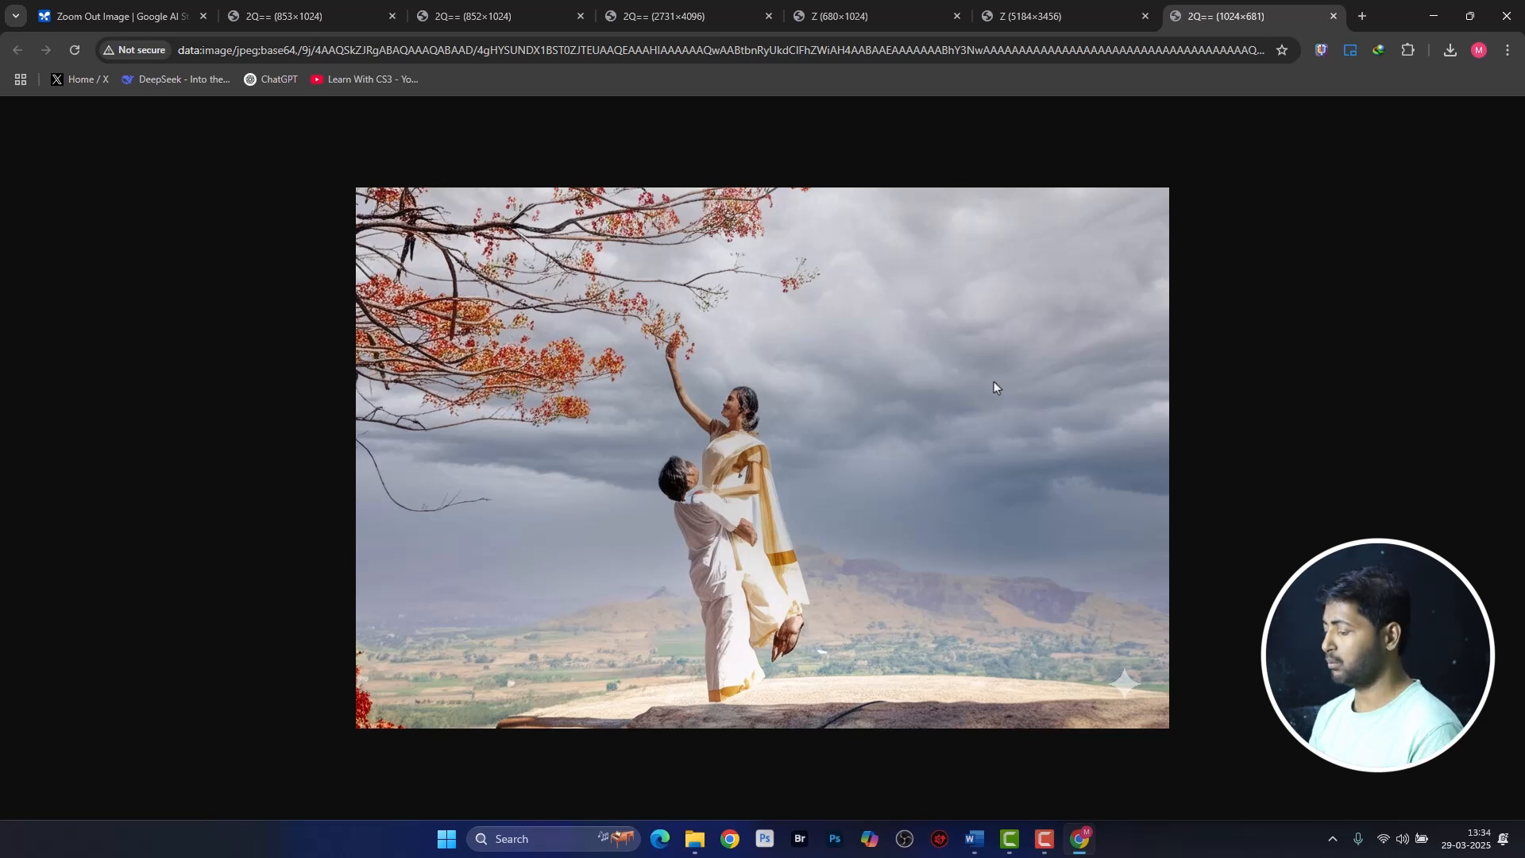
Return to the chat, clear it, and upload the photo of the man driving behind a windshield from the Google studio Ai folder.
left_click(127, 15)
left_click(1288, 794)
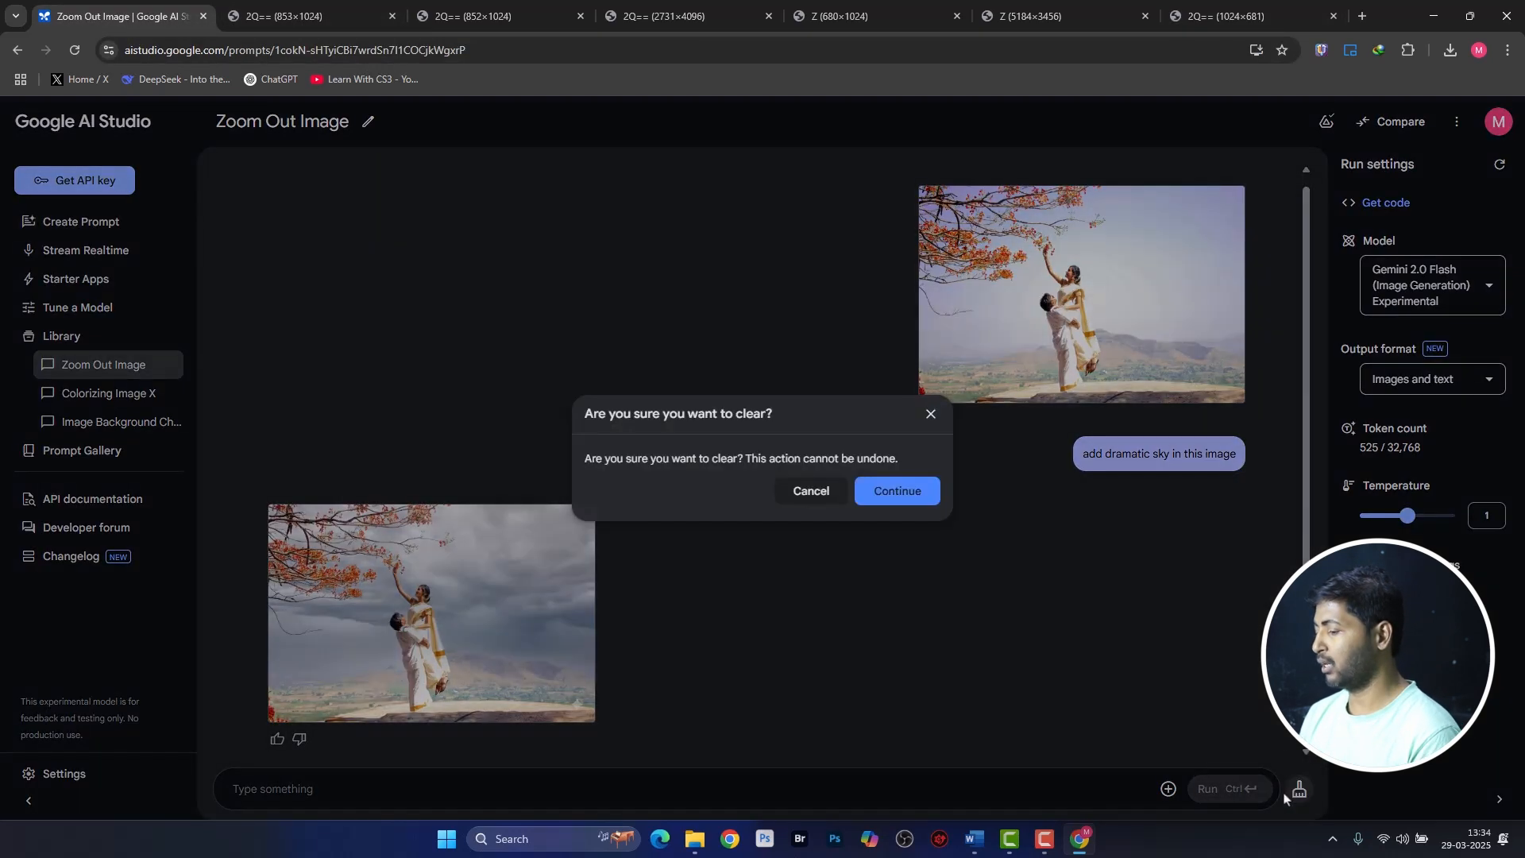
left_click(862, 499)
left_click(1167, 789)
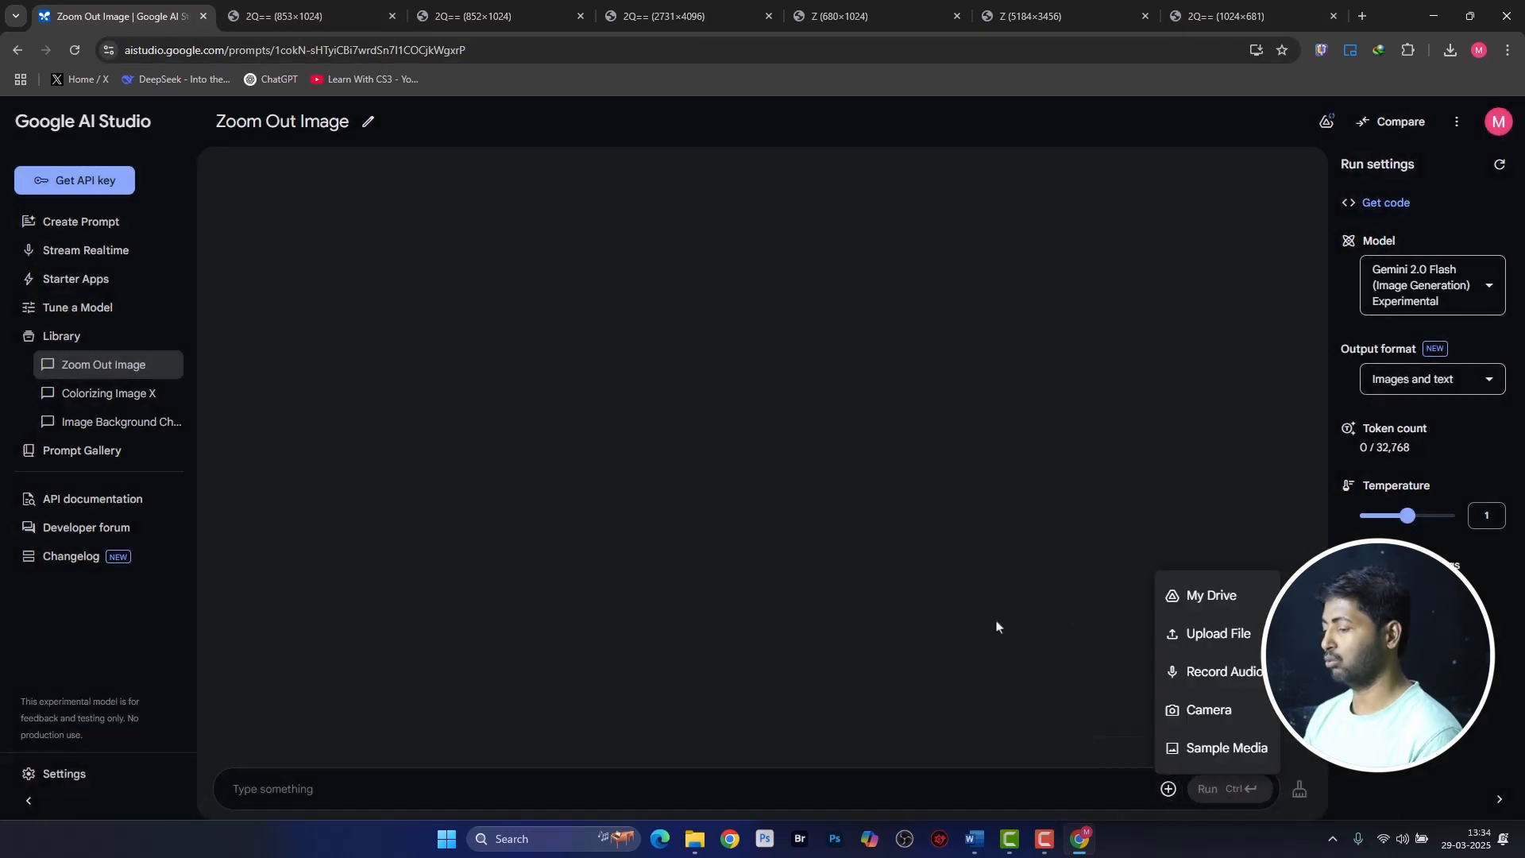
left_click(1174, 636)
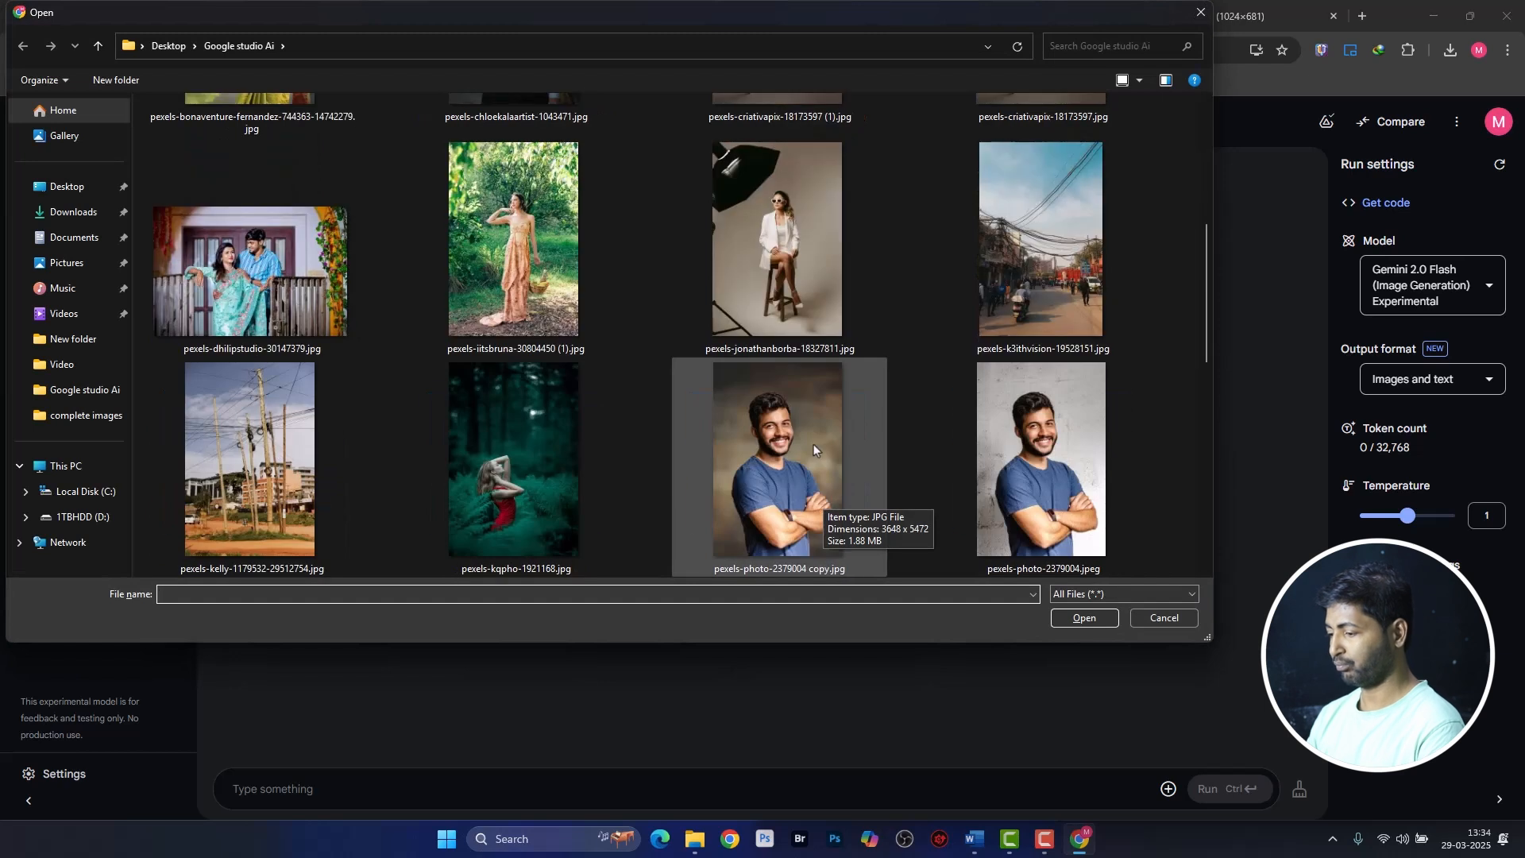
scroll(813, 446, "down", 5)
left_click(791, 445)
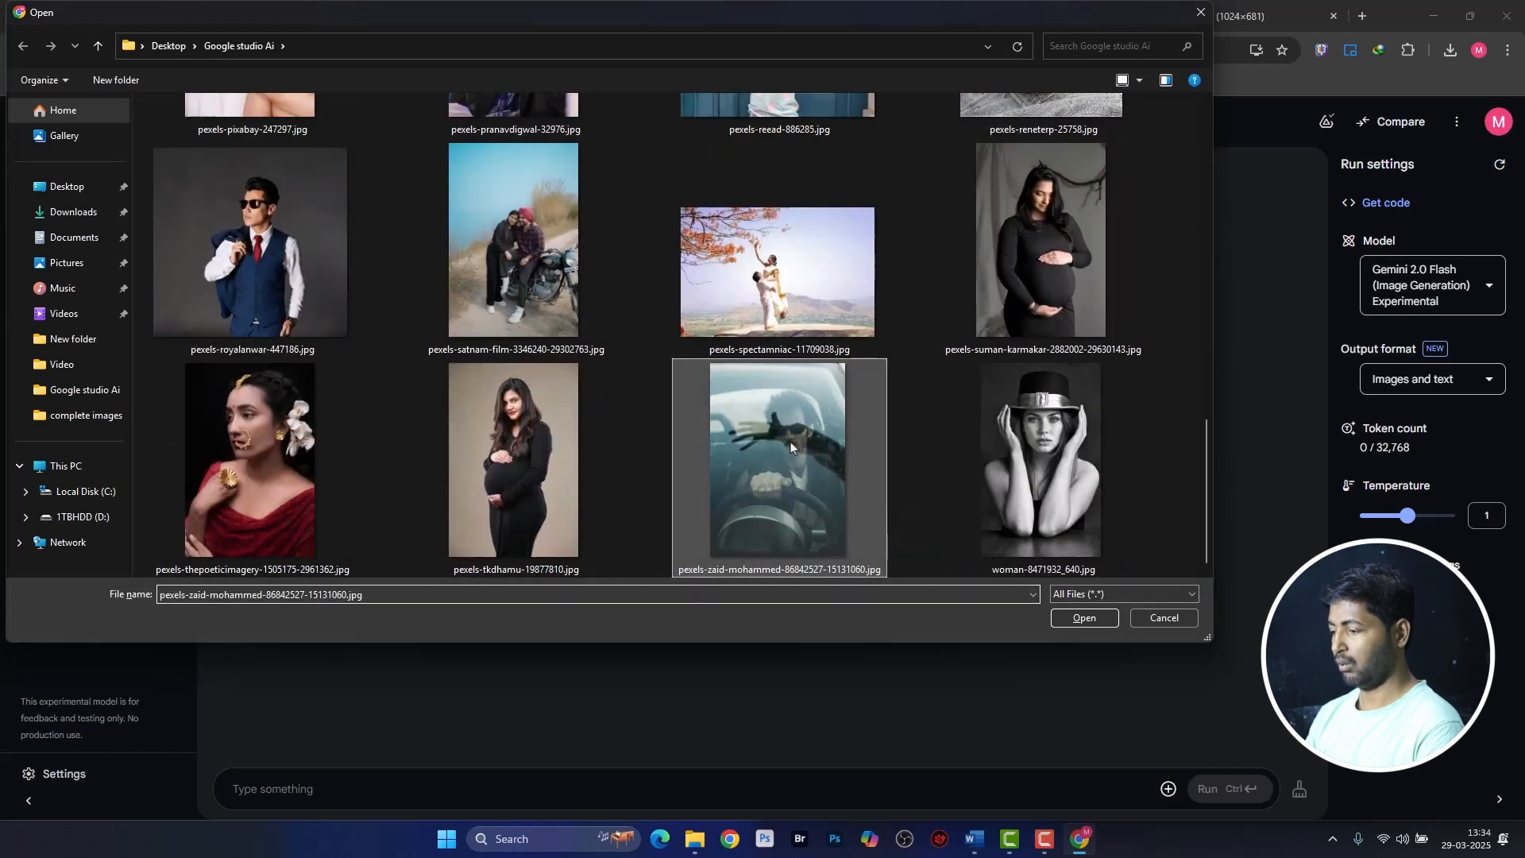
left_click(1088, 621)
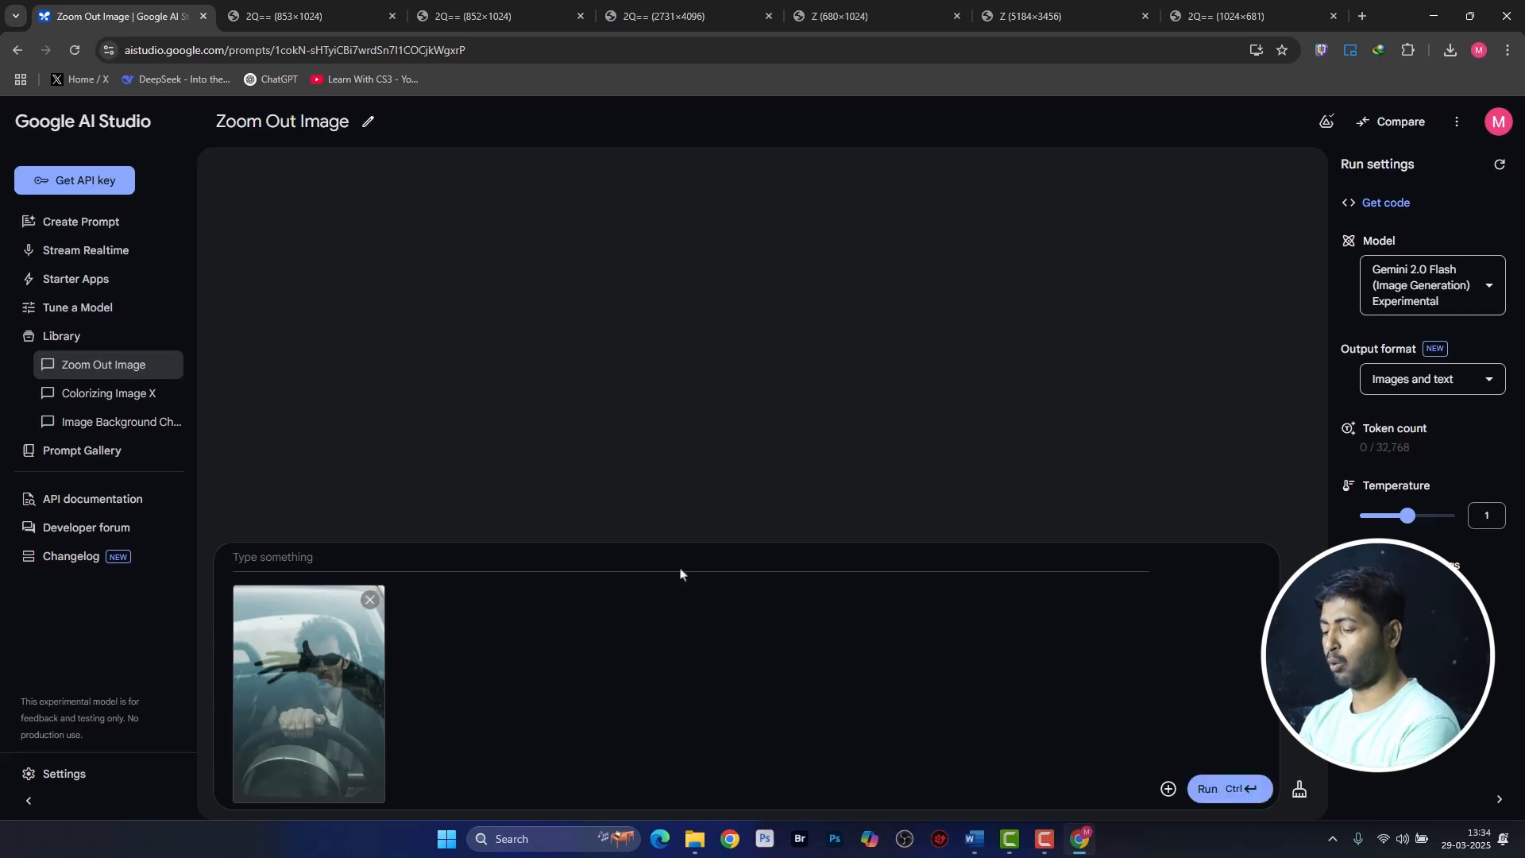
Enter the prompt "remove glass reflection" for the uploaded driver photo and run it.
type("remove ")
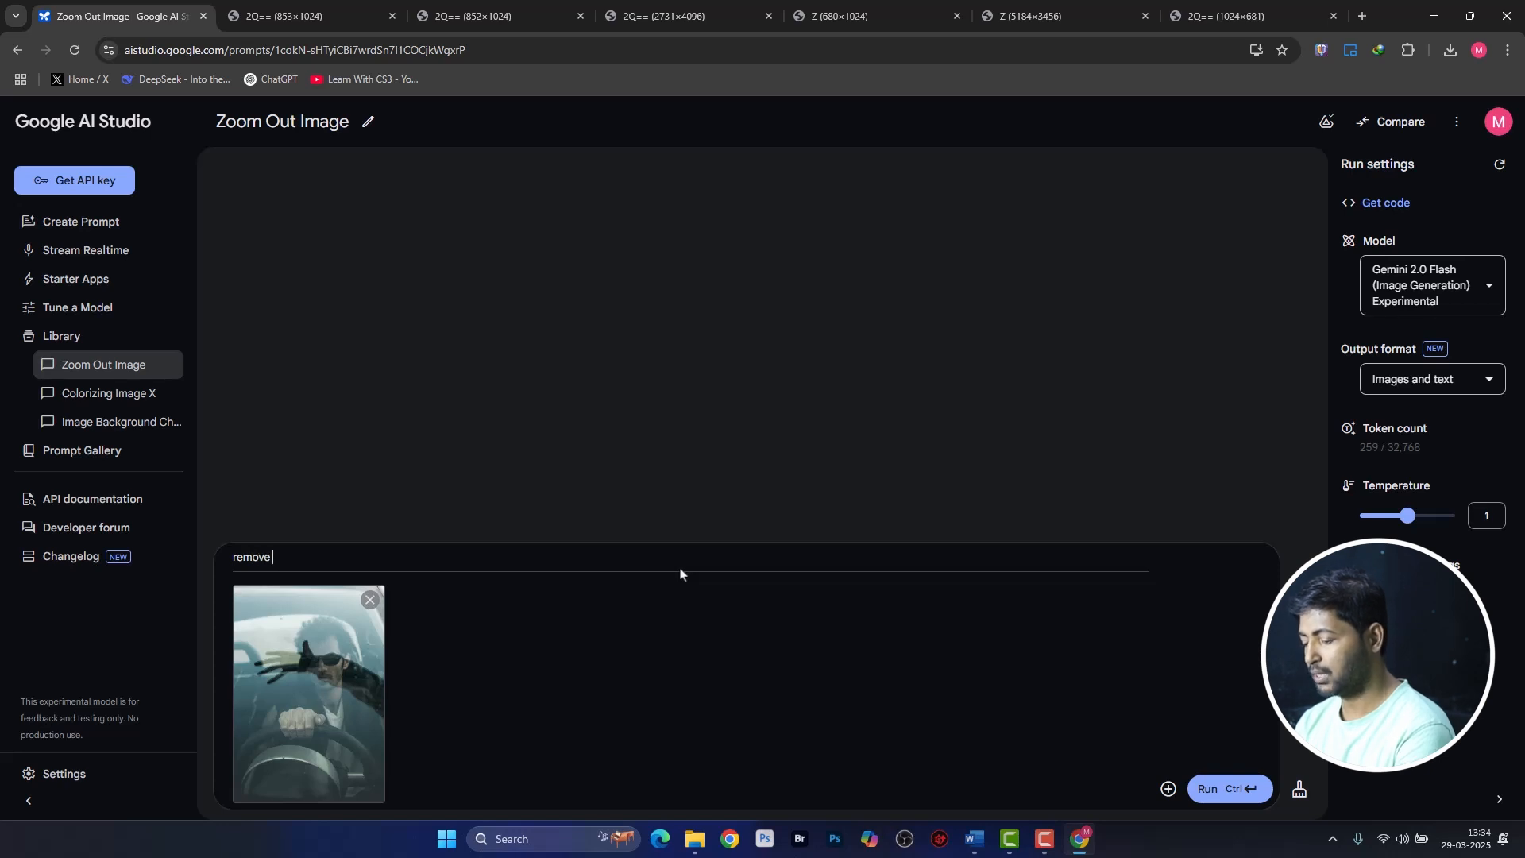
type("glass ")
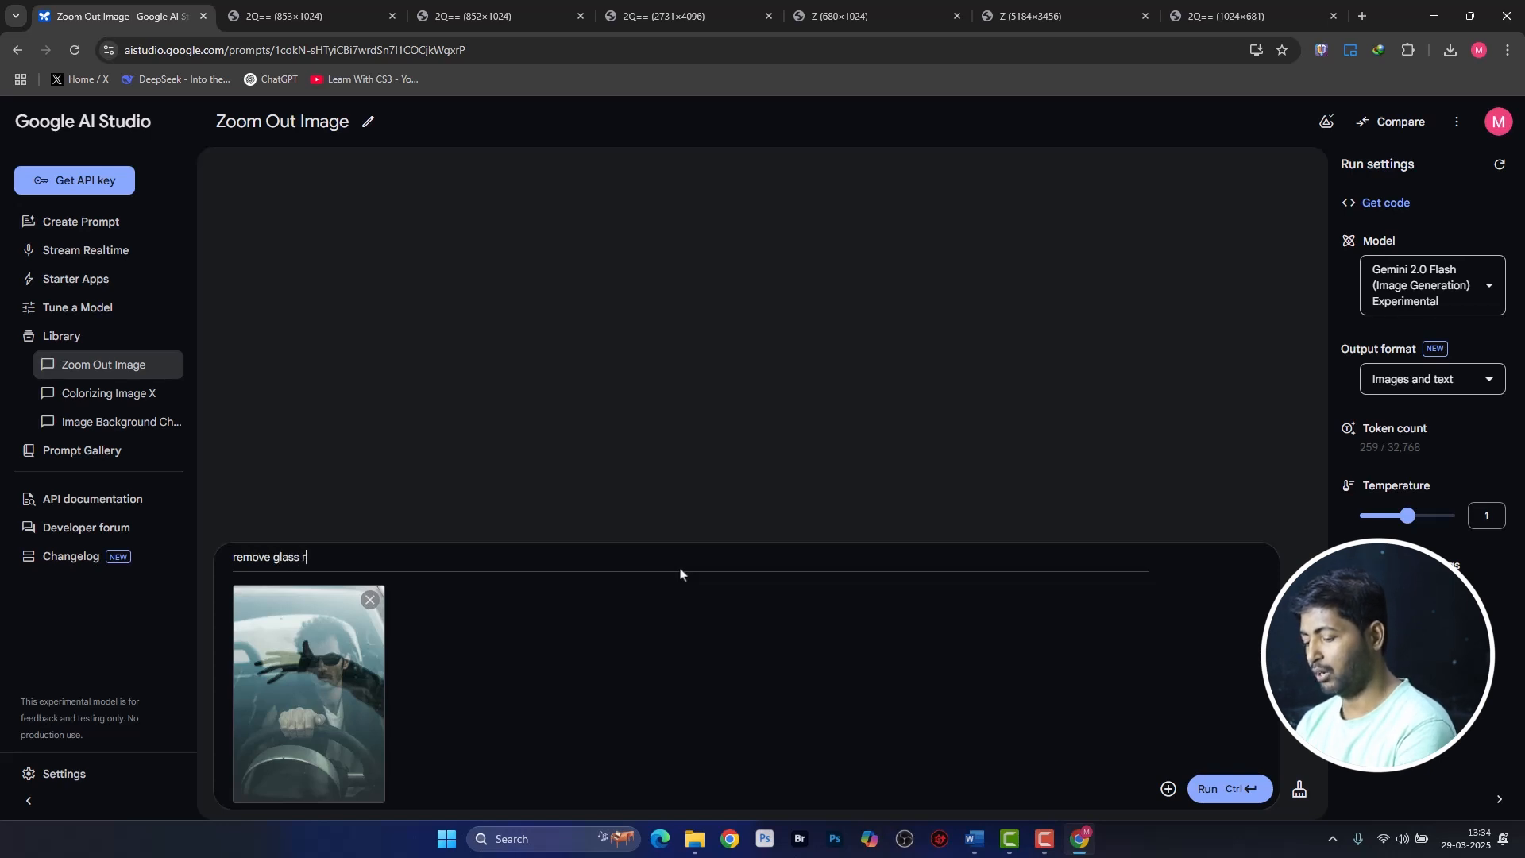
type("reflect")
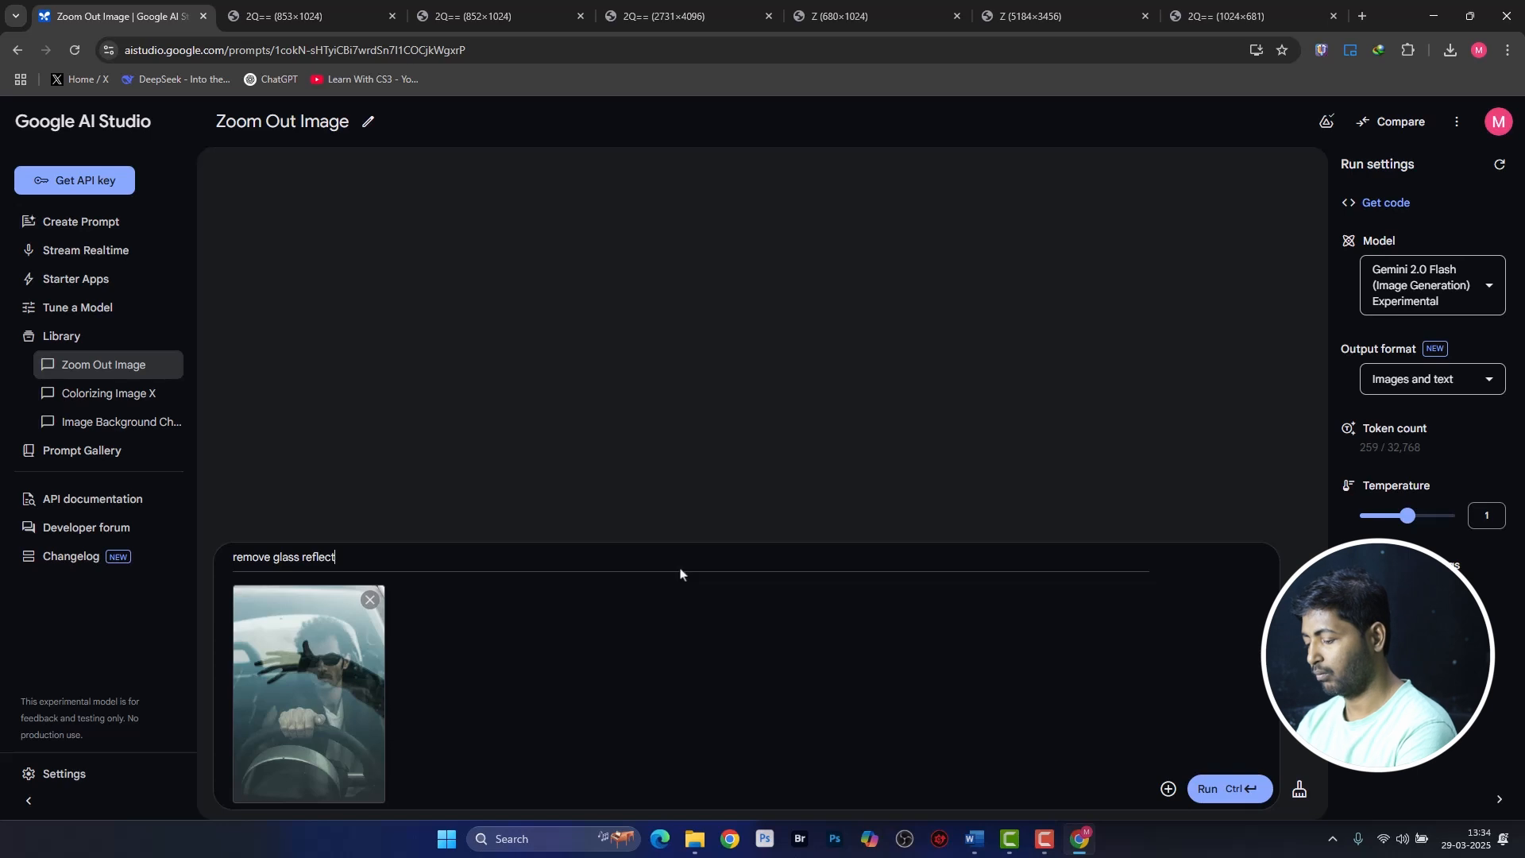
type("ion")
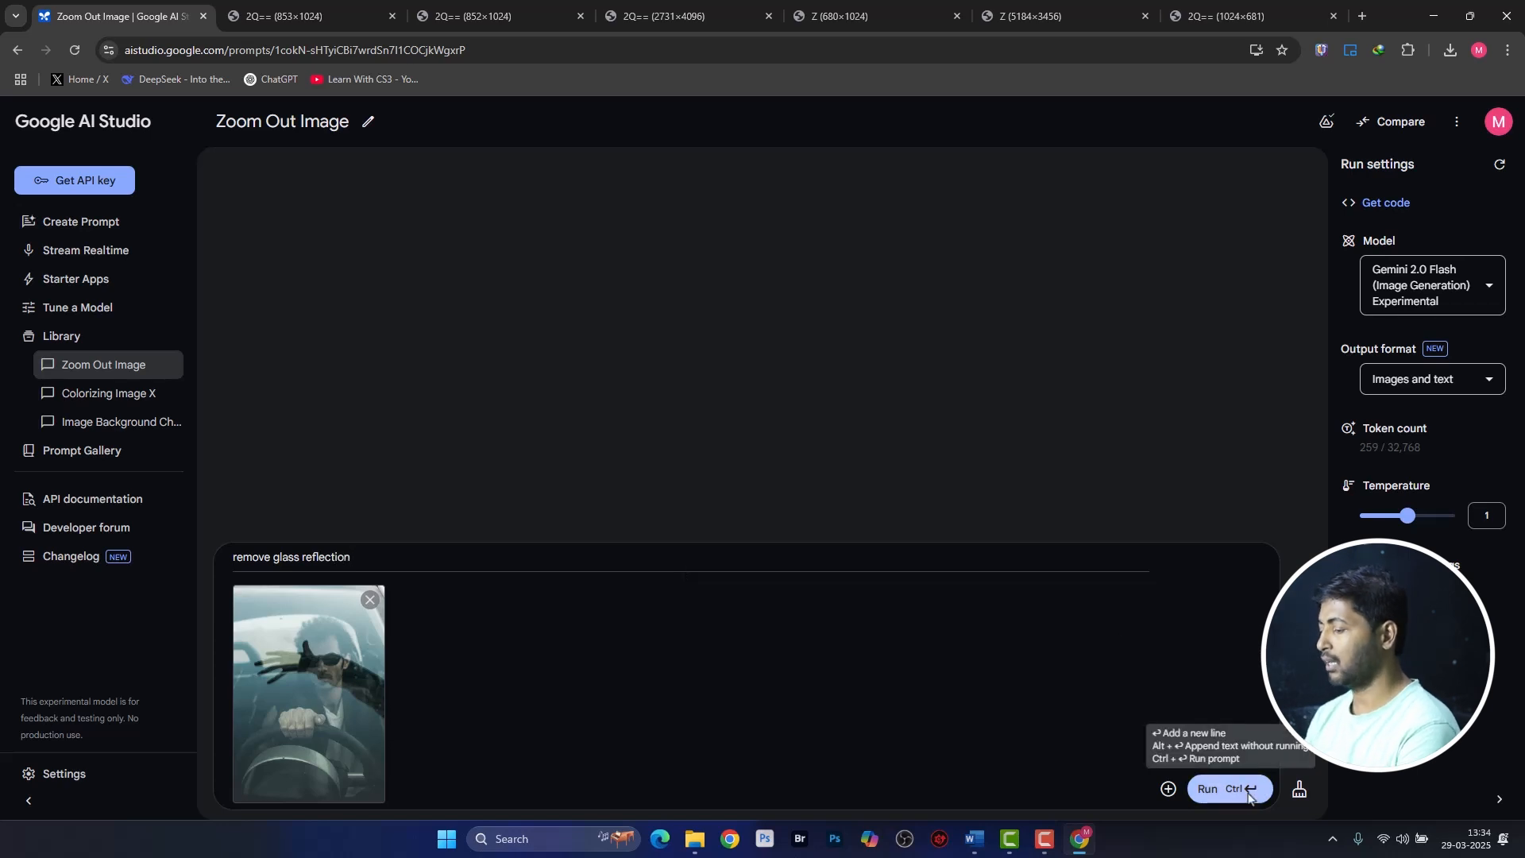
left_click(1207, 788)
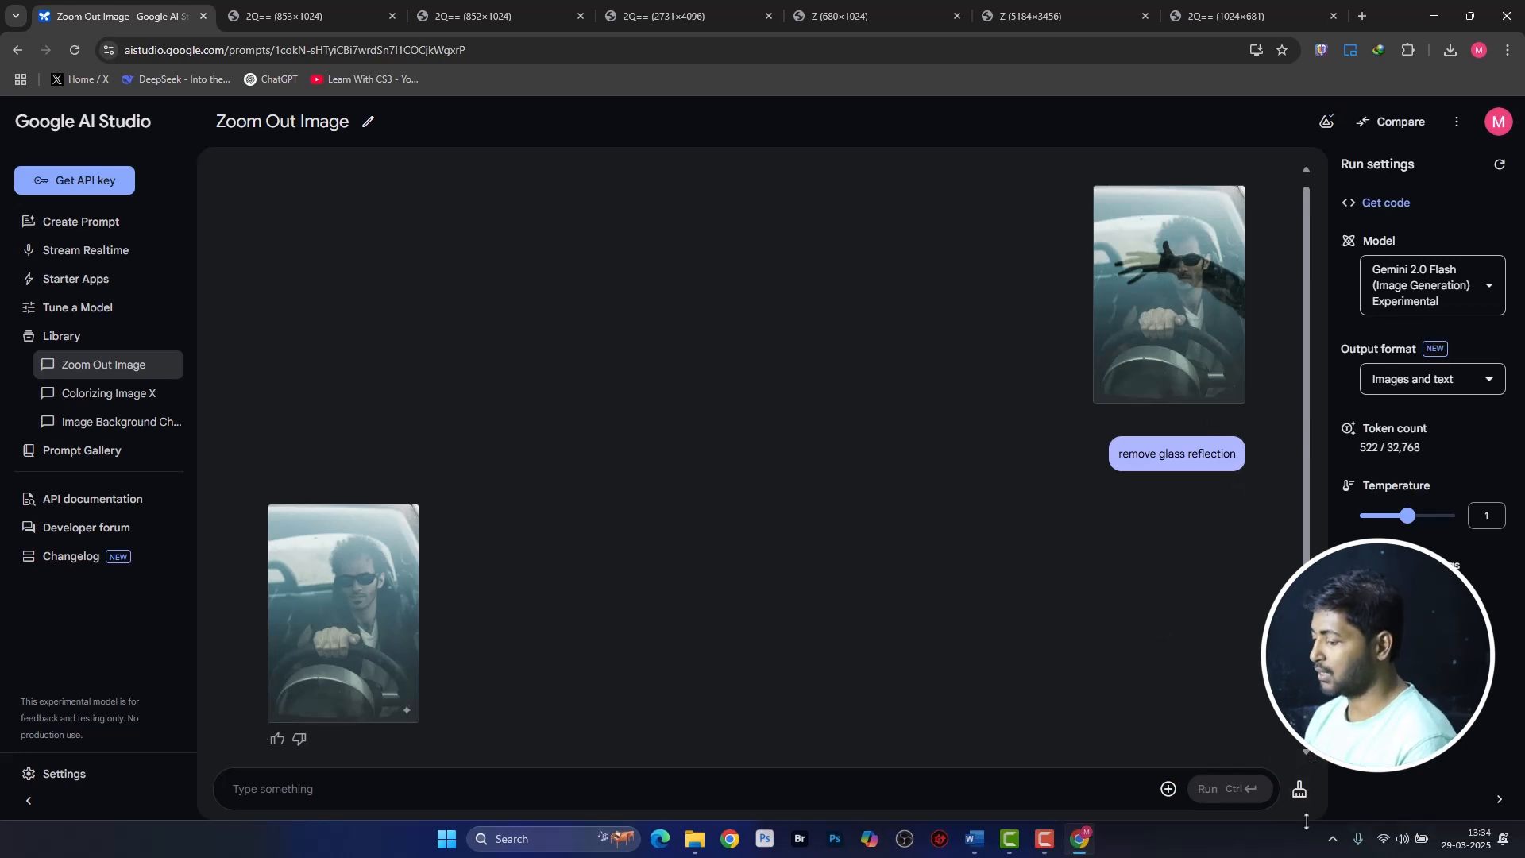
Clear the chat and start a new file upload, browsing the Google studio Ai folder for images.
left_click(1298, 788)
left_click(881, 487)
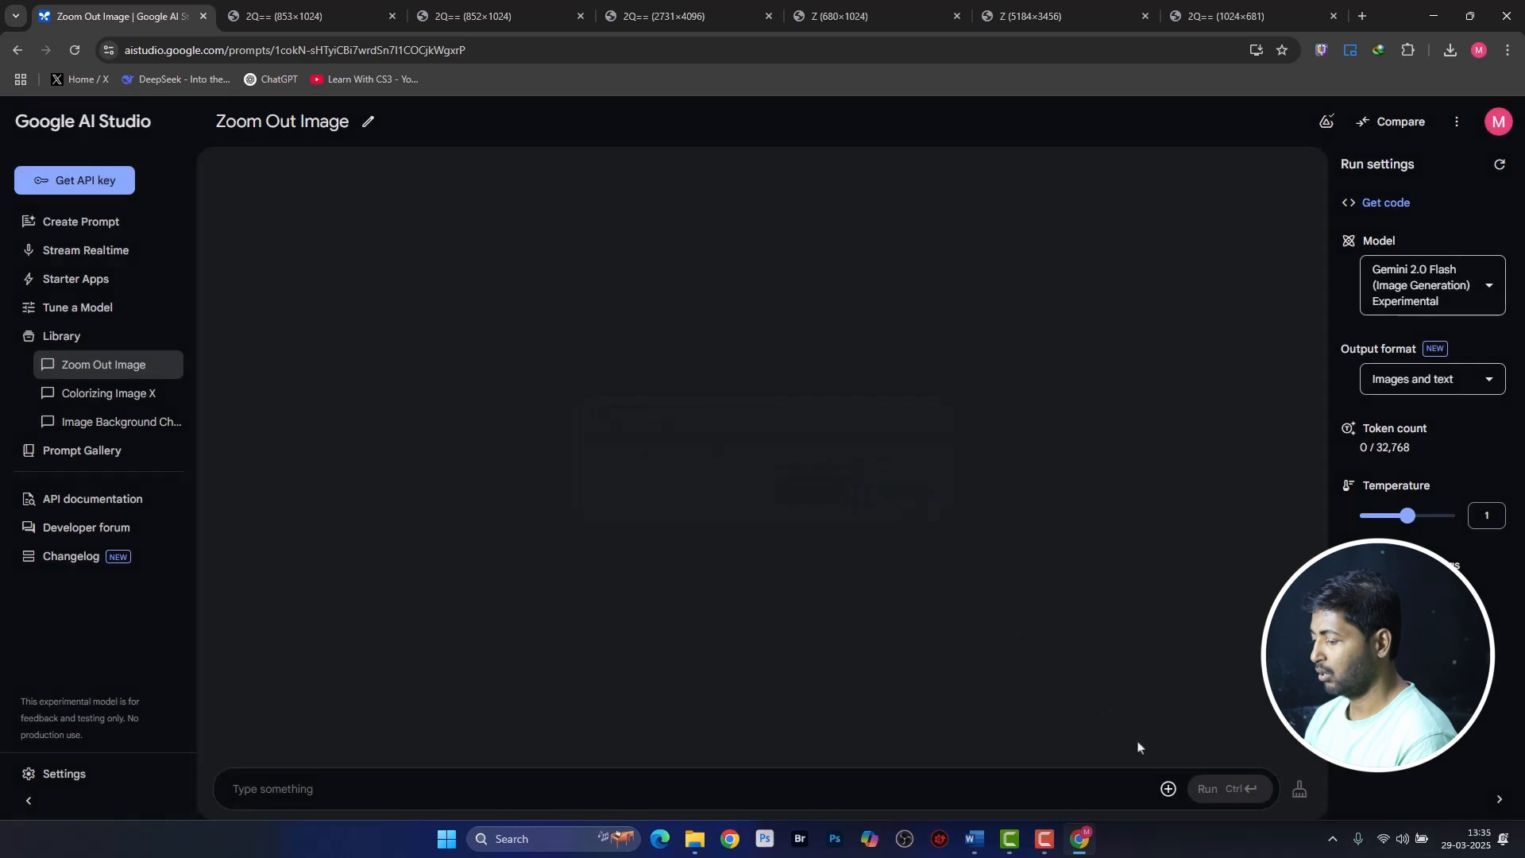
left_click(1167, 788)
left_click(1215, 633)
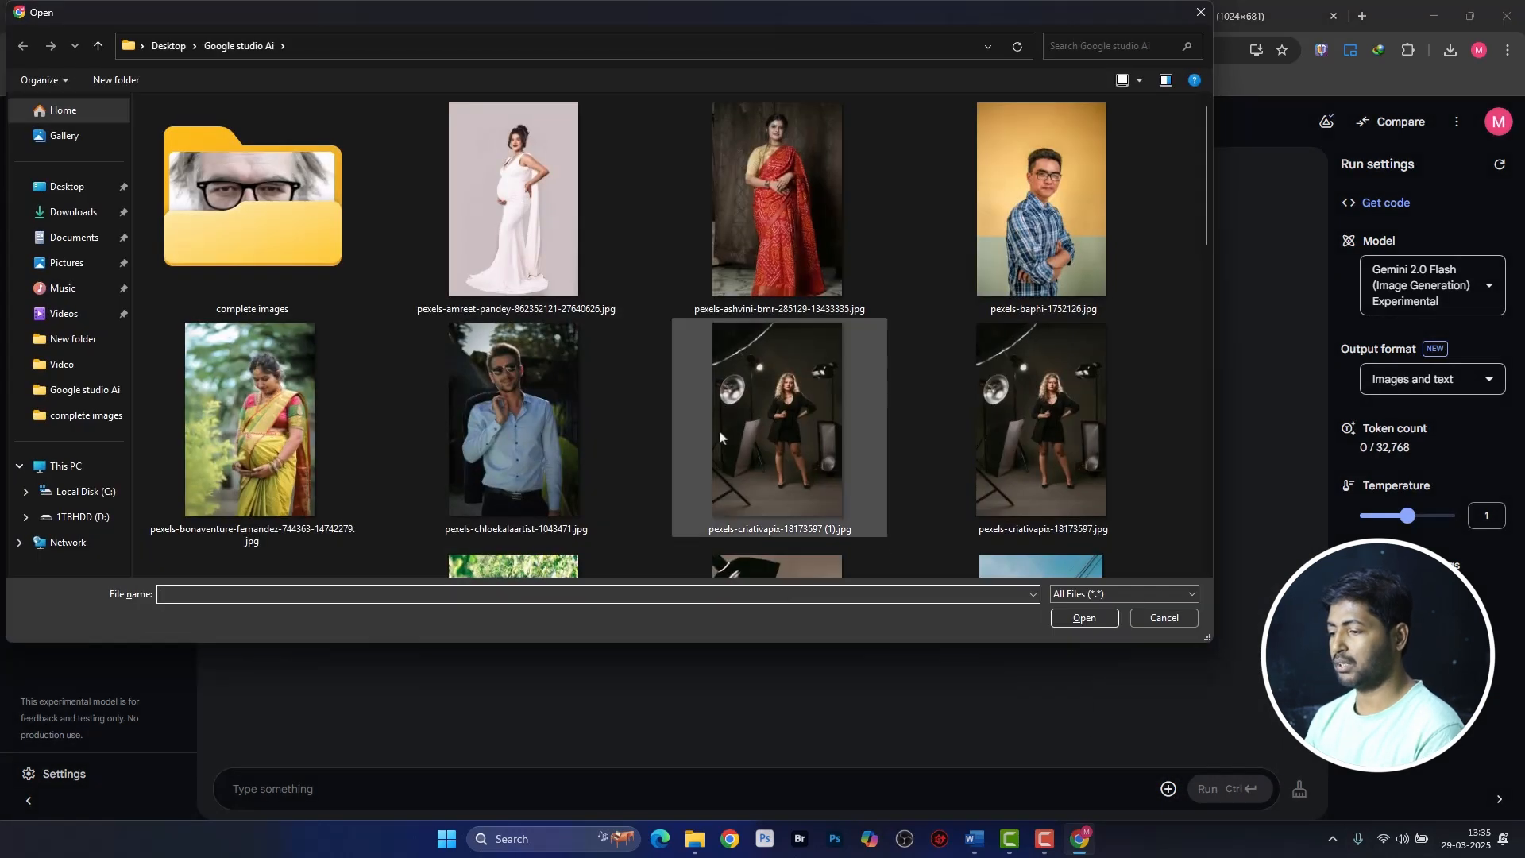
scroll(720, 436, "down", 5)
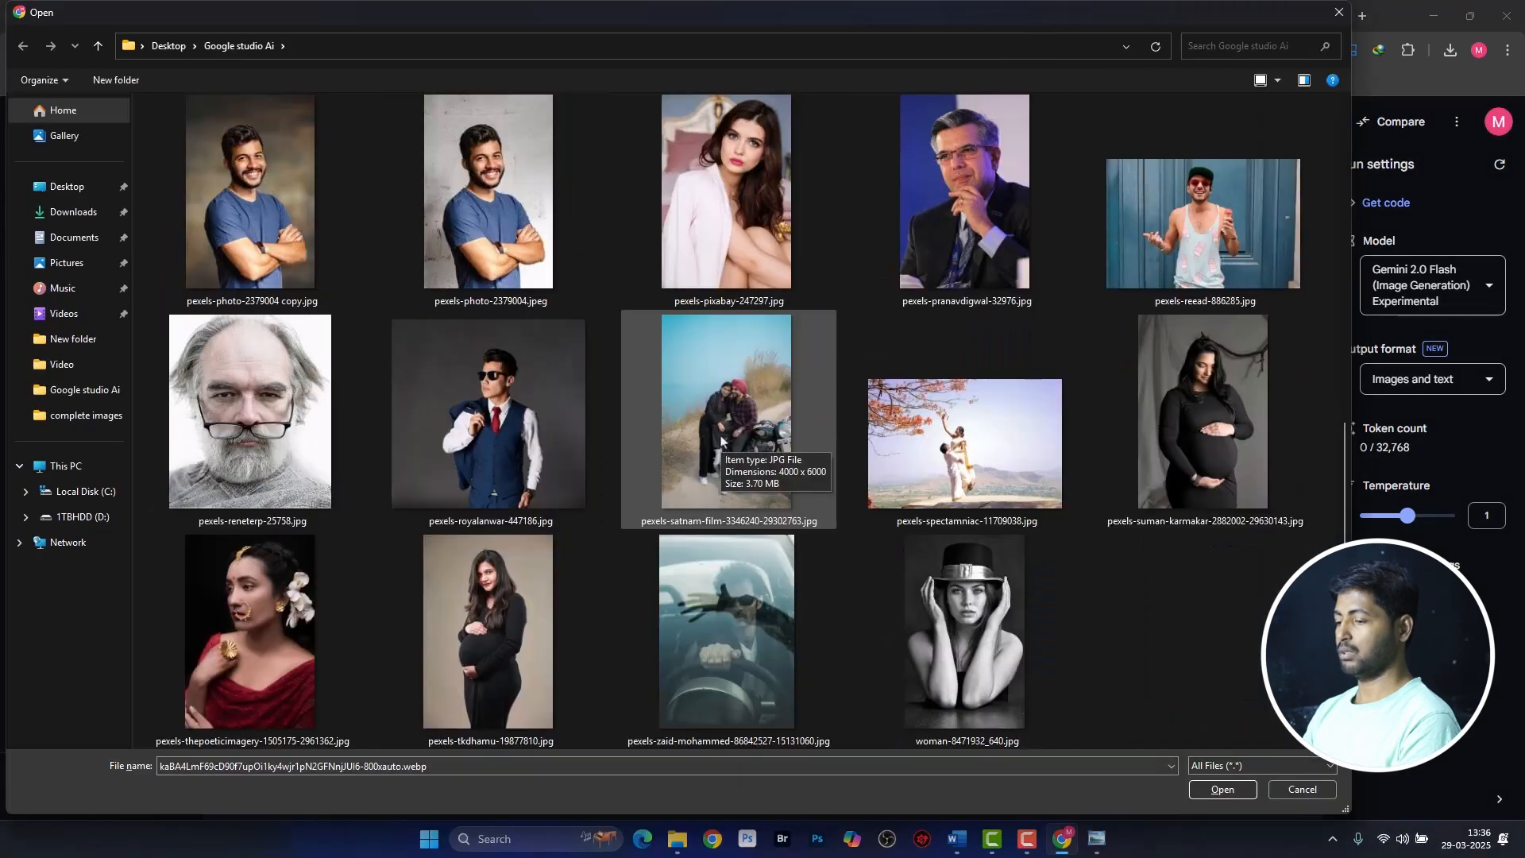
Preview pexels-thepoeticimagery-1505175-2961362.jpg, the woman in the red dress, at full size and close the viewer.
left_click(325, 647)
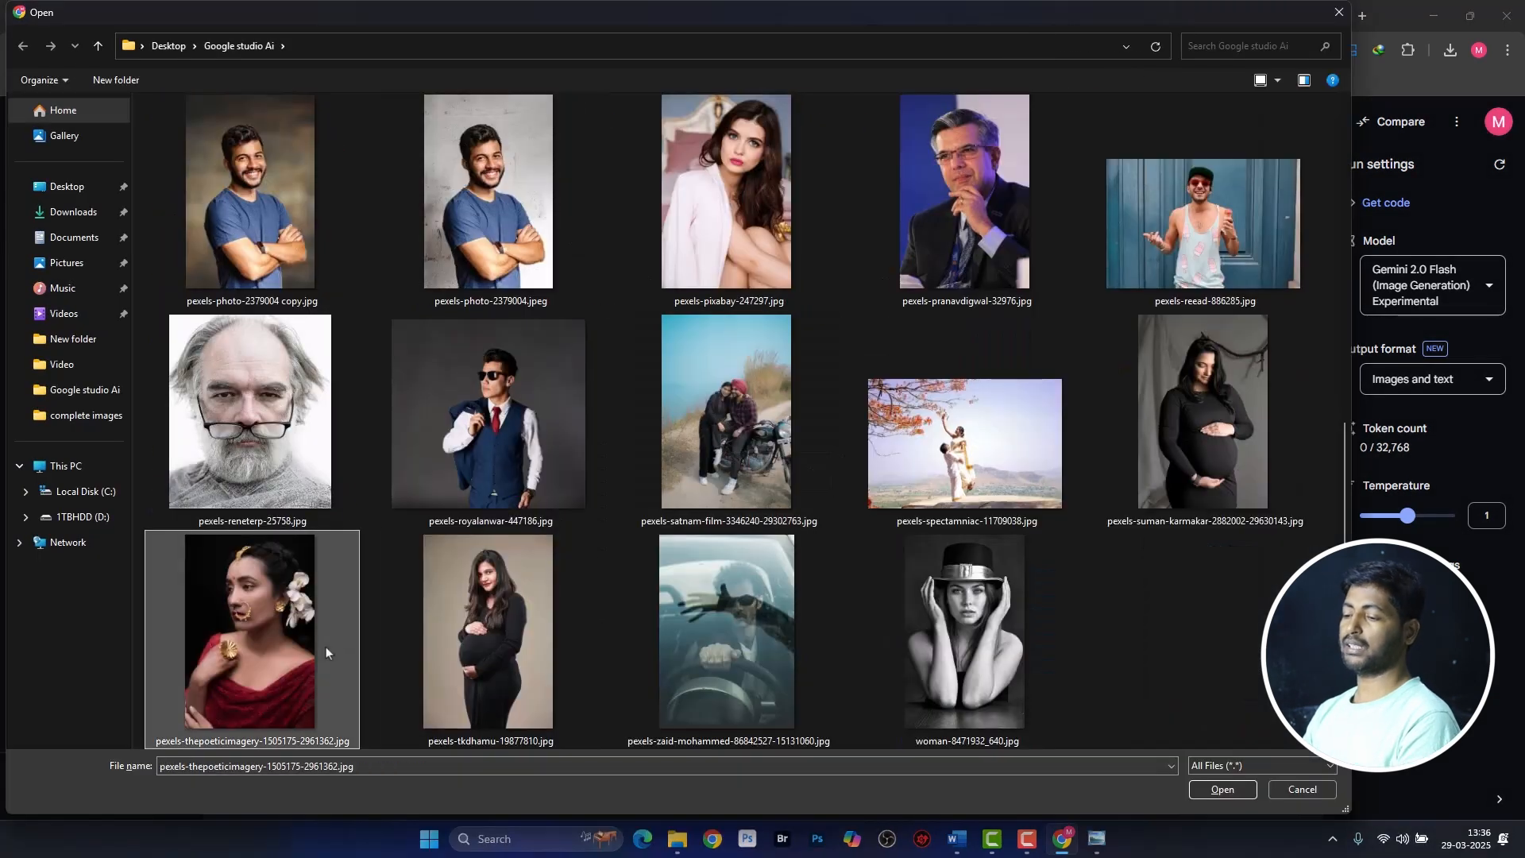
right_click(326, 647)
left_click(445, 94)
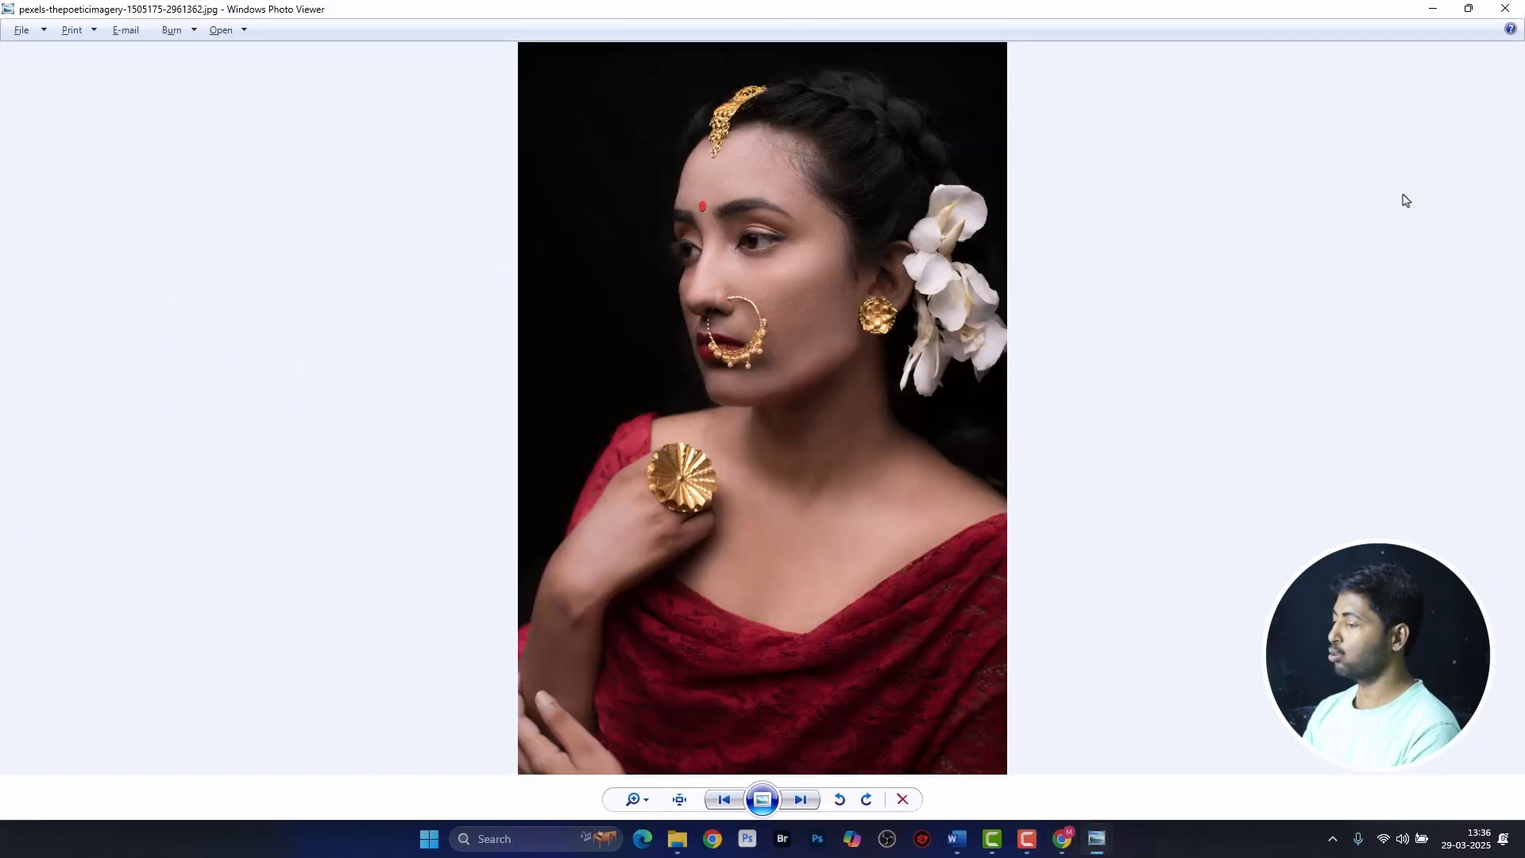
left_click(1505, 9)
Upload the gold necklace .webp image together with pexels-thepoeticimagery-1505175-2961362.jpg from the Google studio Ai folder.
scroll(508, 198, "up", 10)
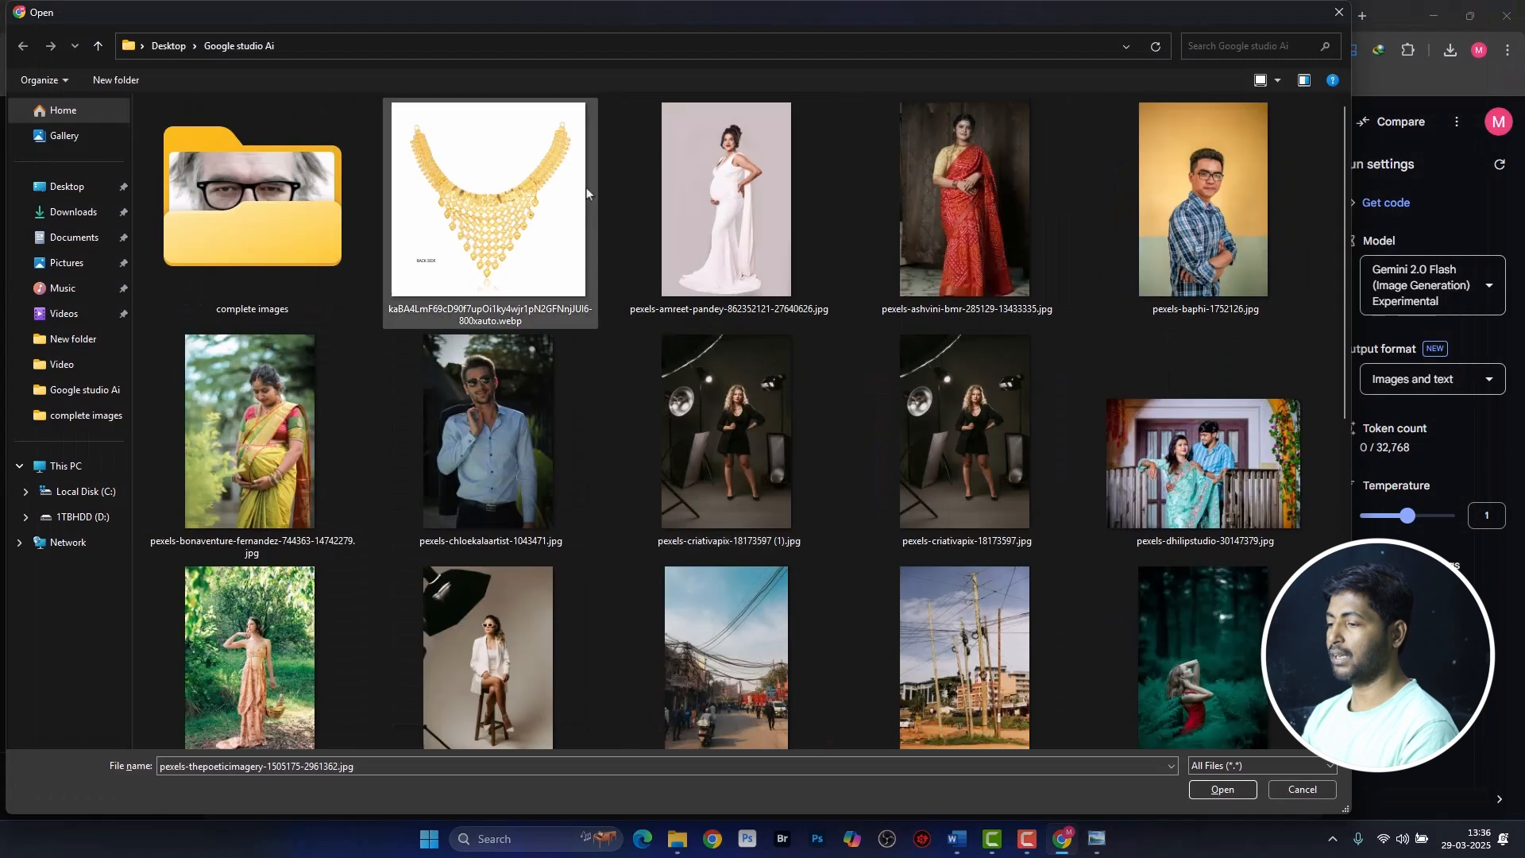
left_click(508, 159)
right_click(524, 165)
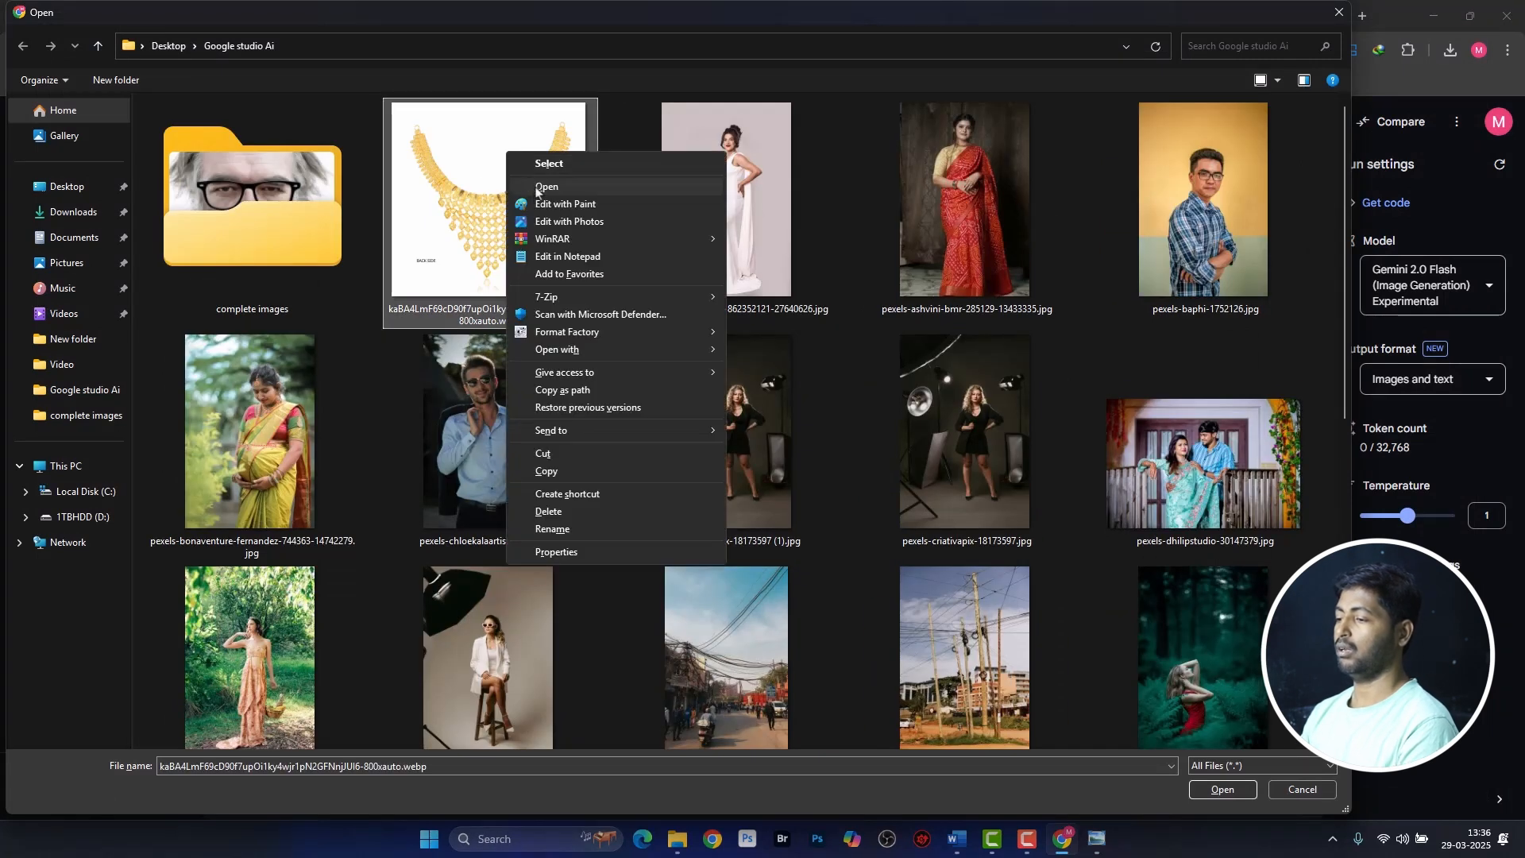
left_click(456, 171)
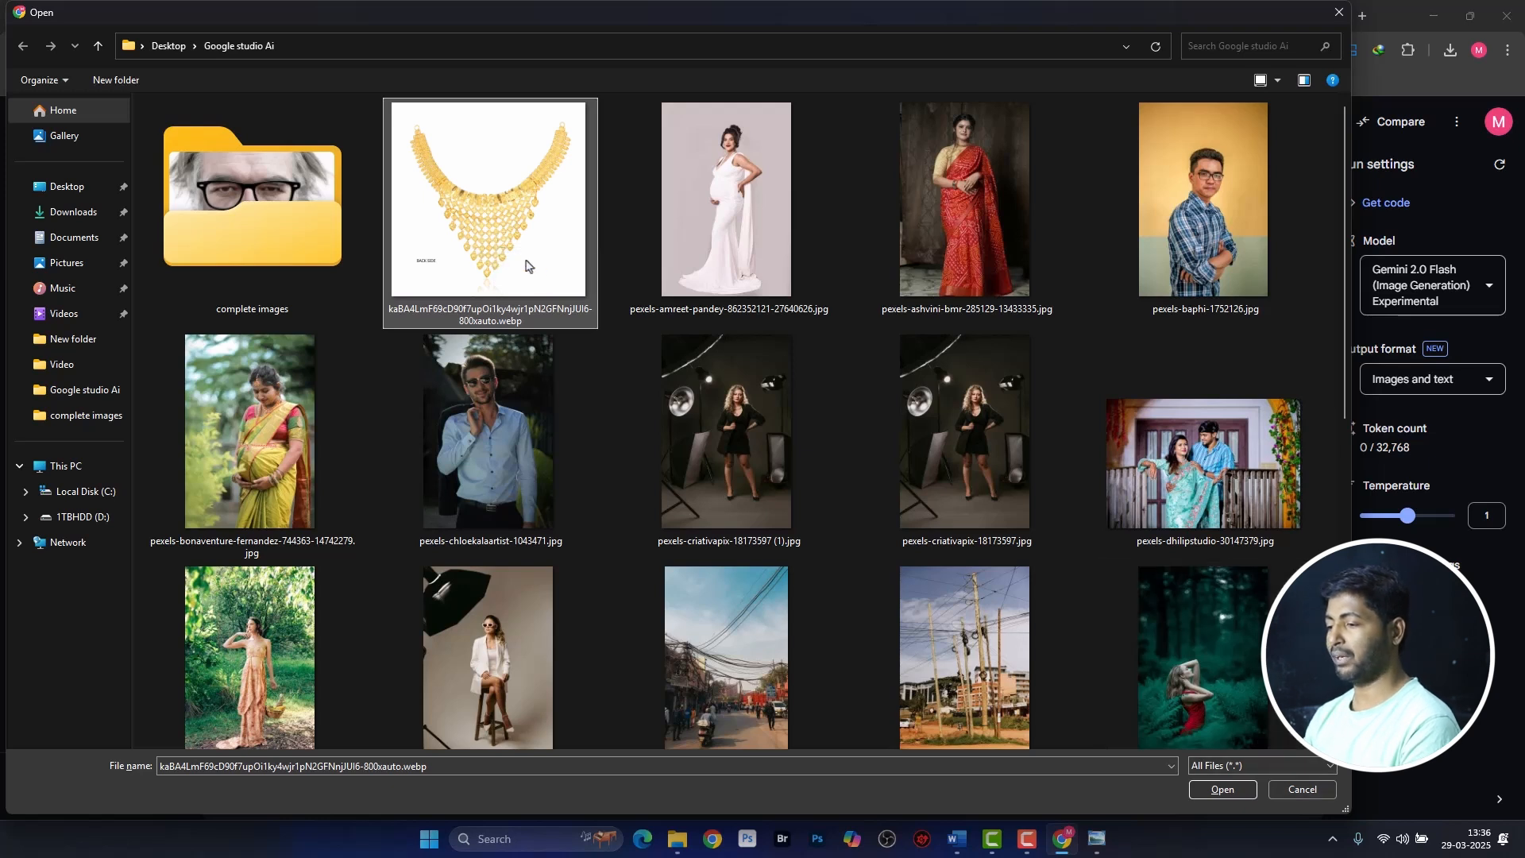
scroll(528, 267, "down", 5)
left_click(317, 592)
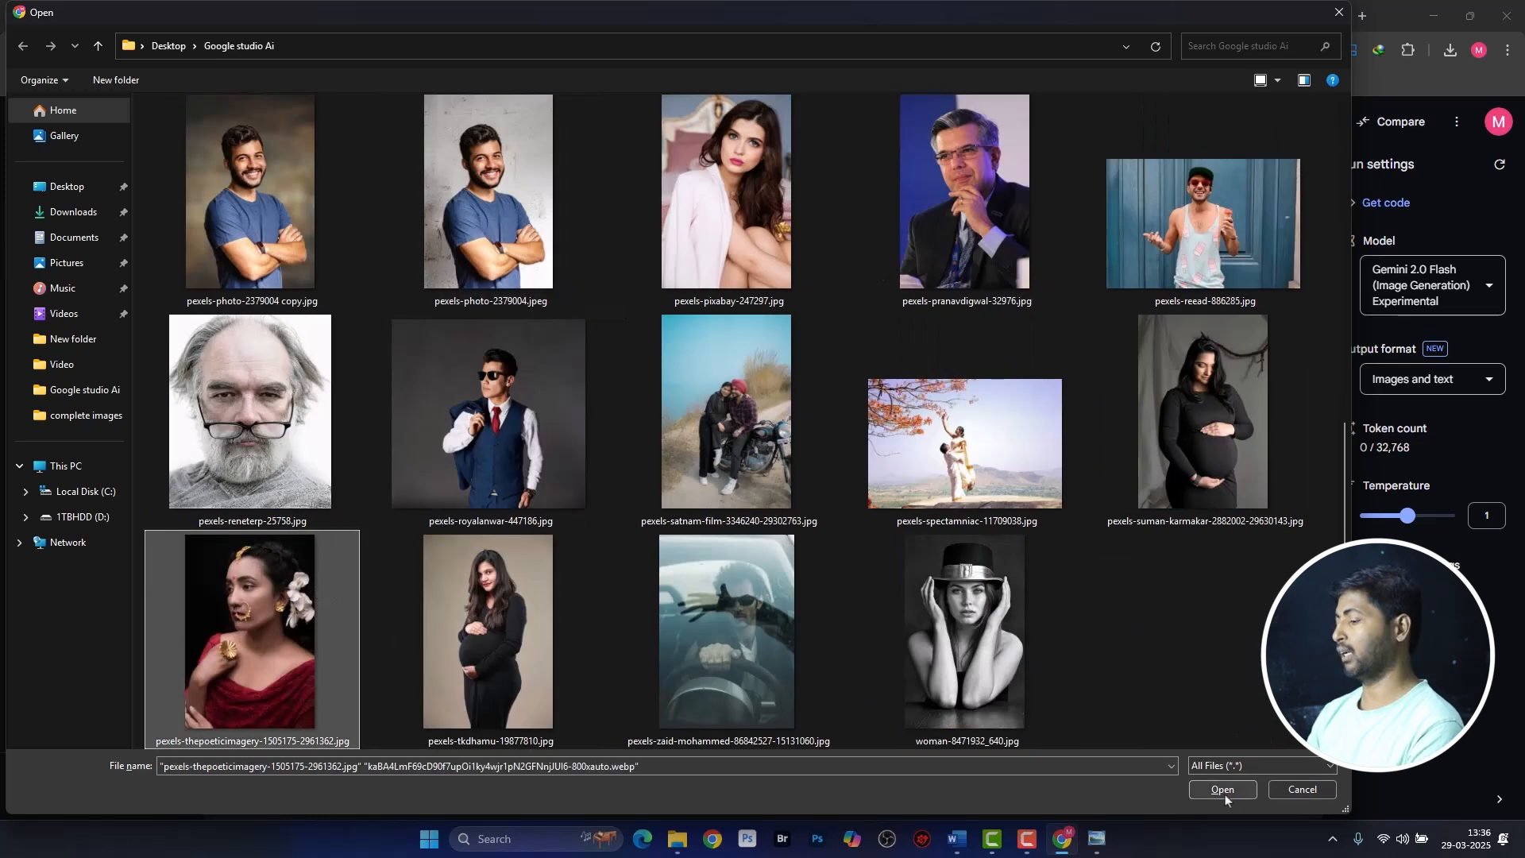
left_click(1192, 791)
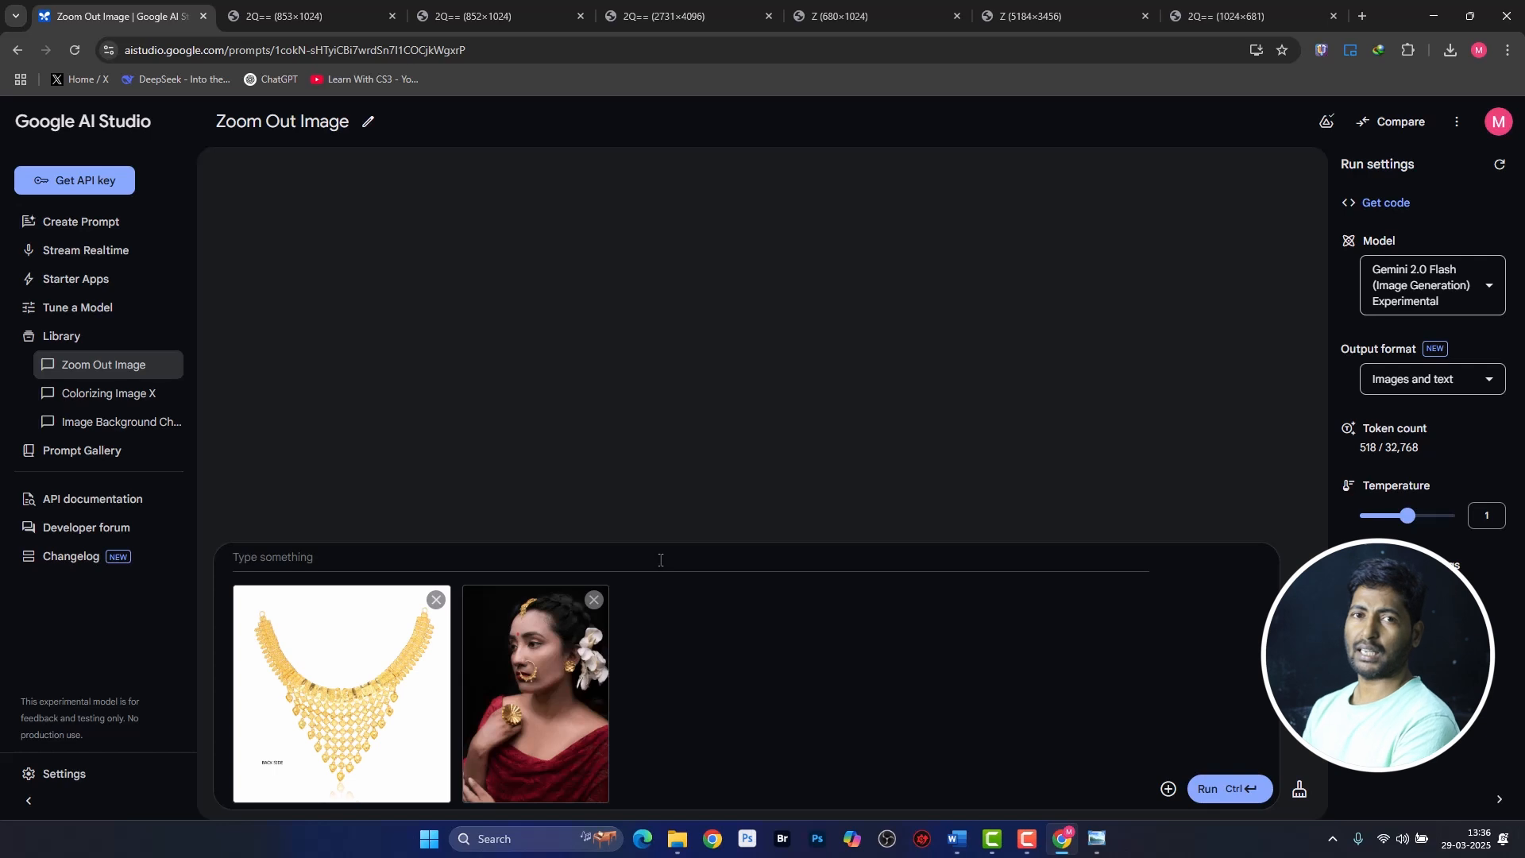
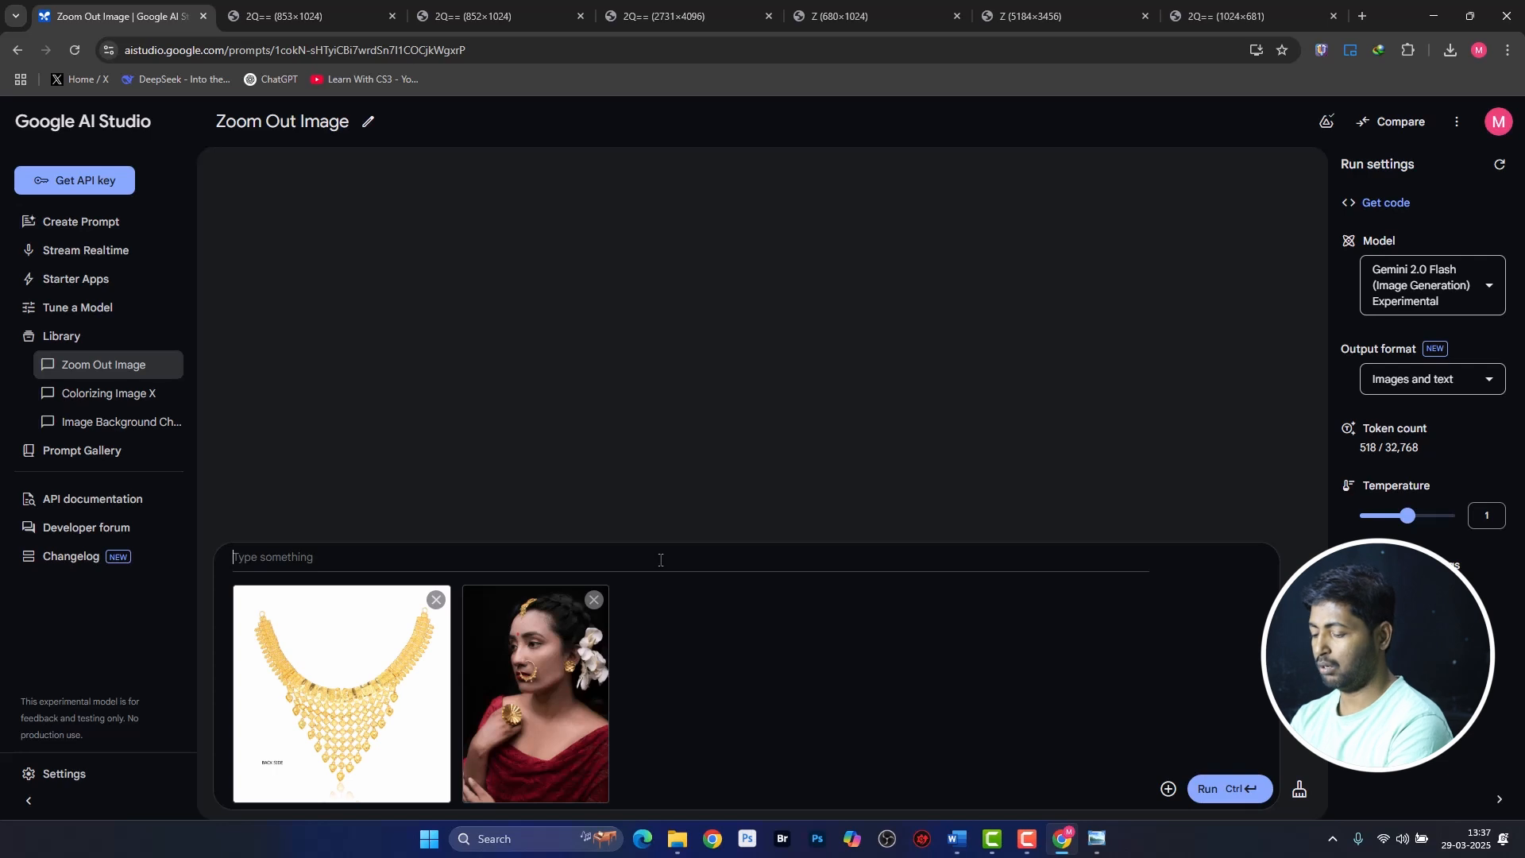
Run the prompt "wear this necklace to this lady" on both images and compare the generated portrait with the uploads.
type("wear this necklace to  this lady")
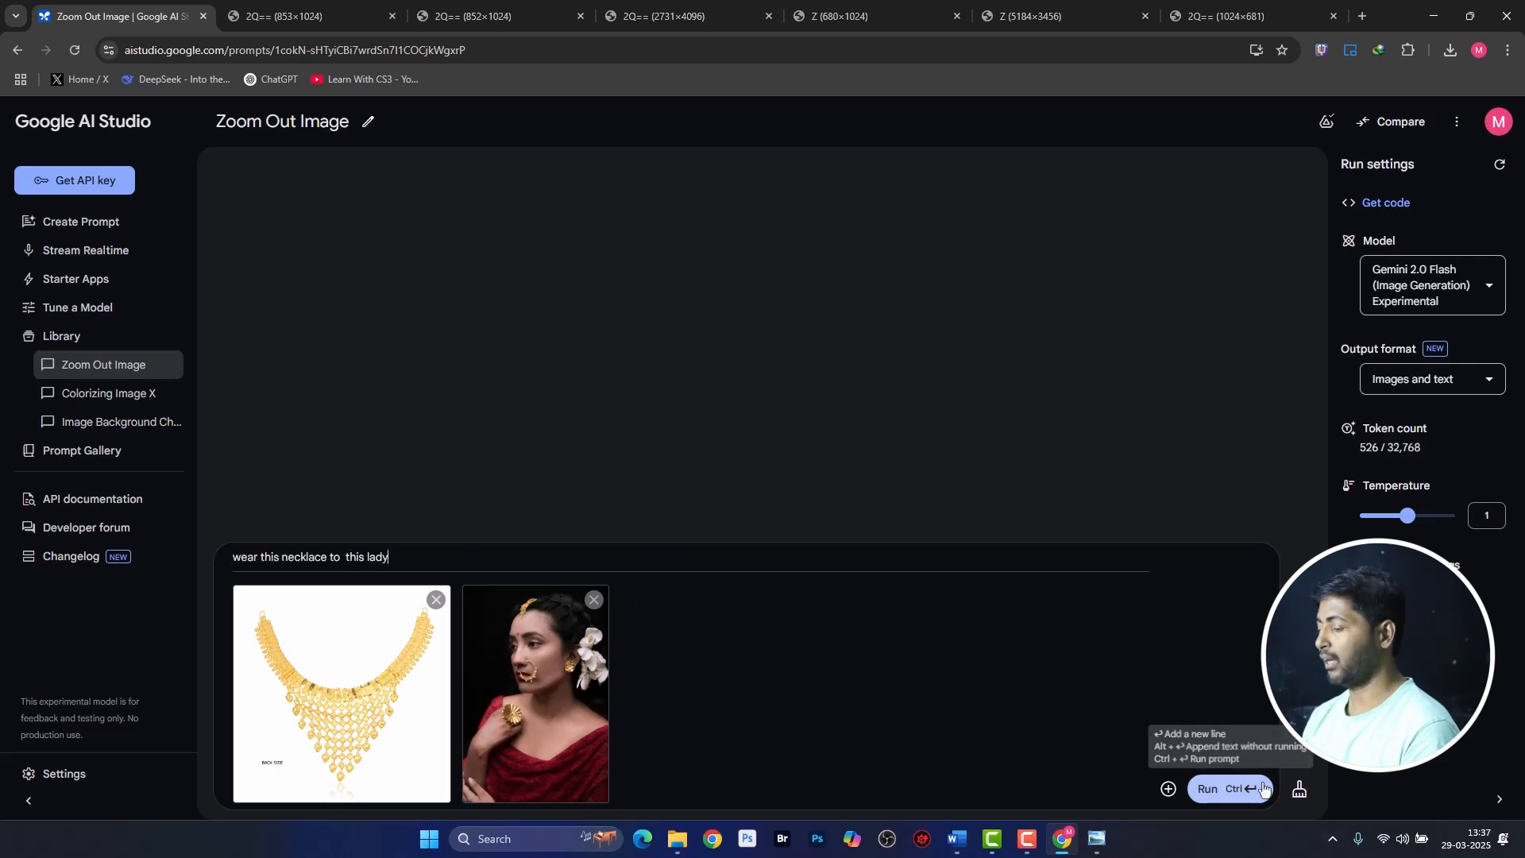
left_click(1211, 788)
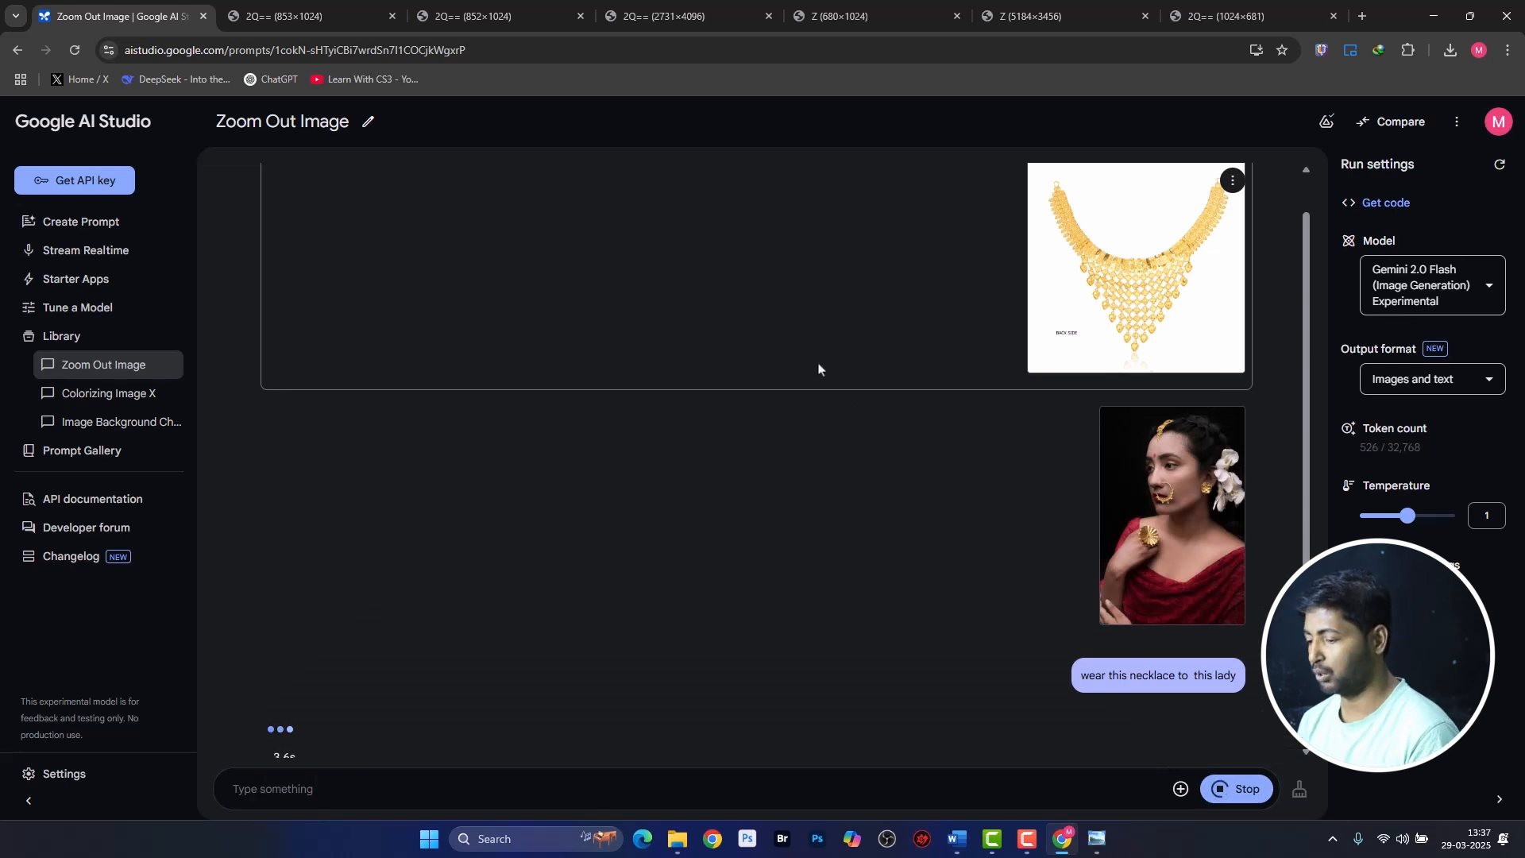
left_click(319, 624)
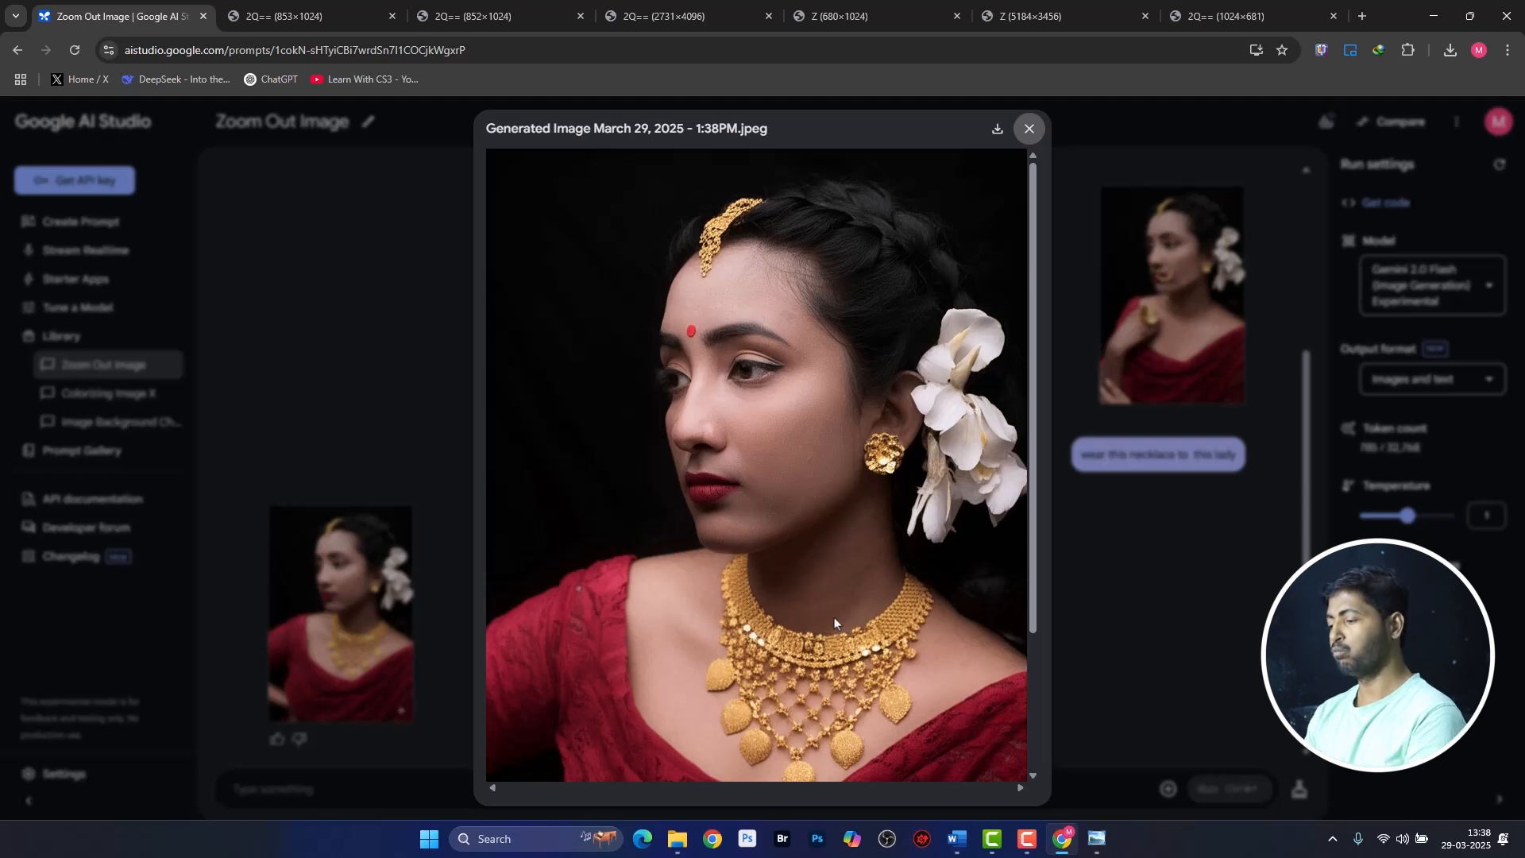
left_click(1029, 129)
scroll(953, 478, "up", 3)
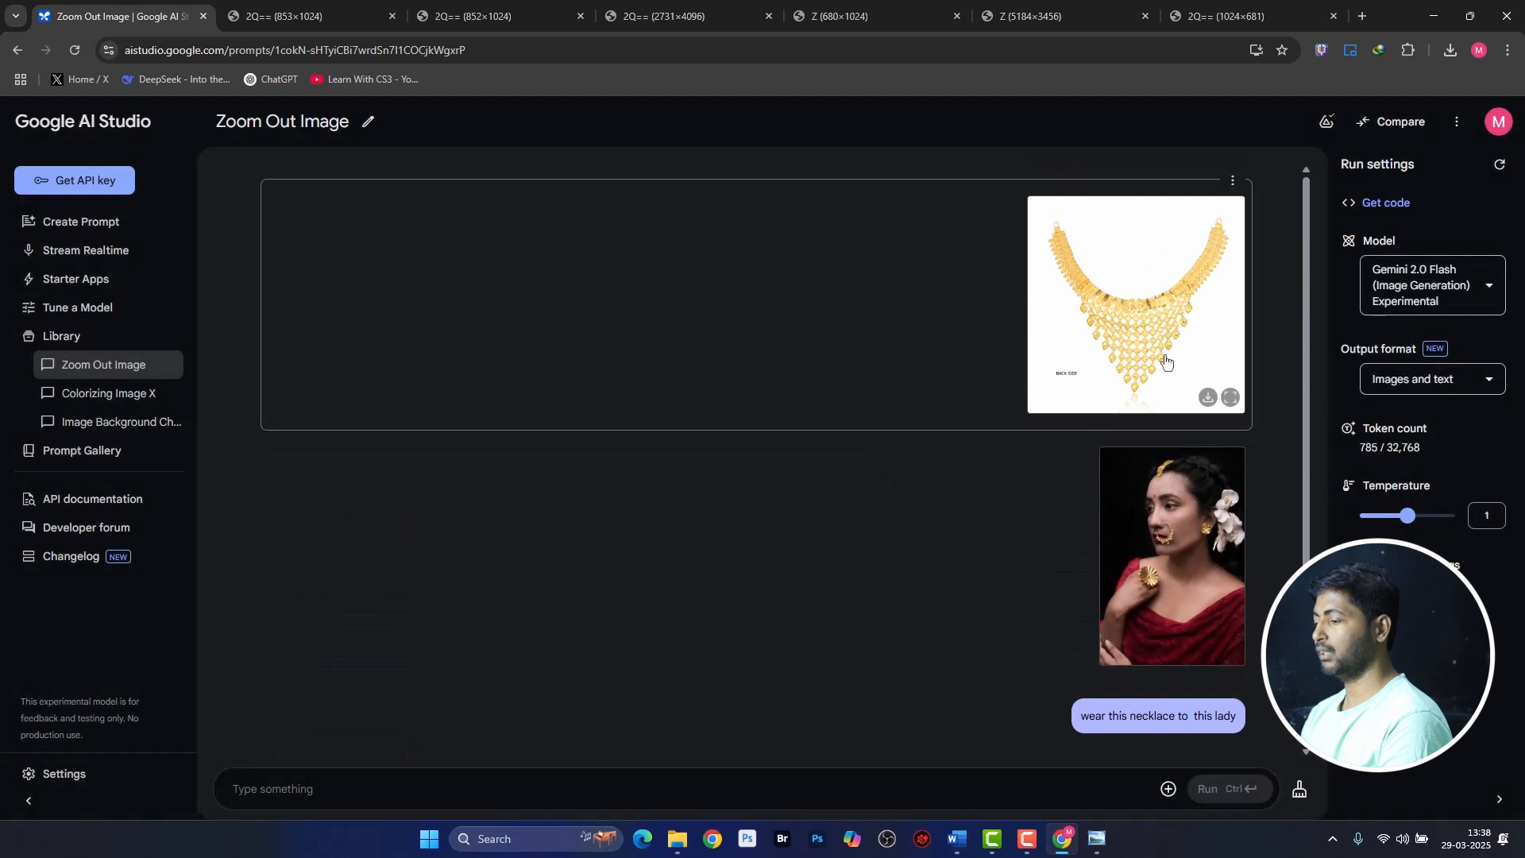
scroll(709, 658, "down", 4)
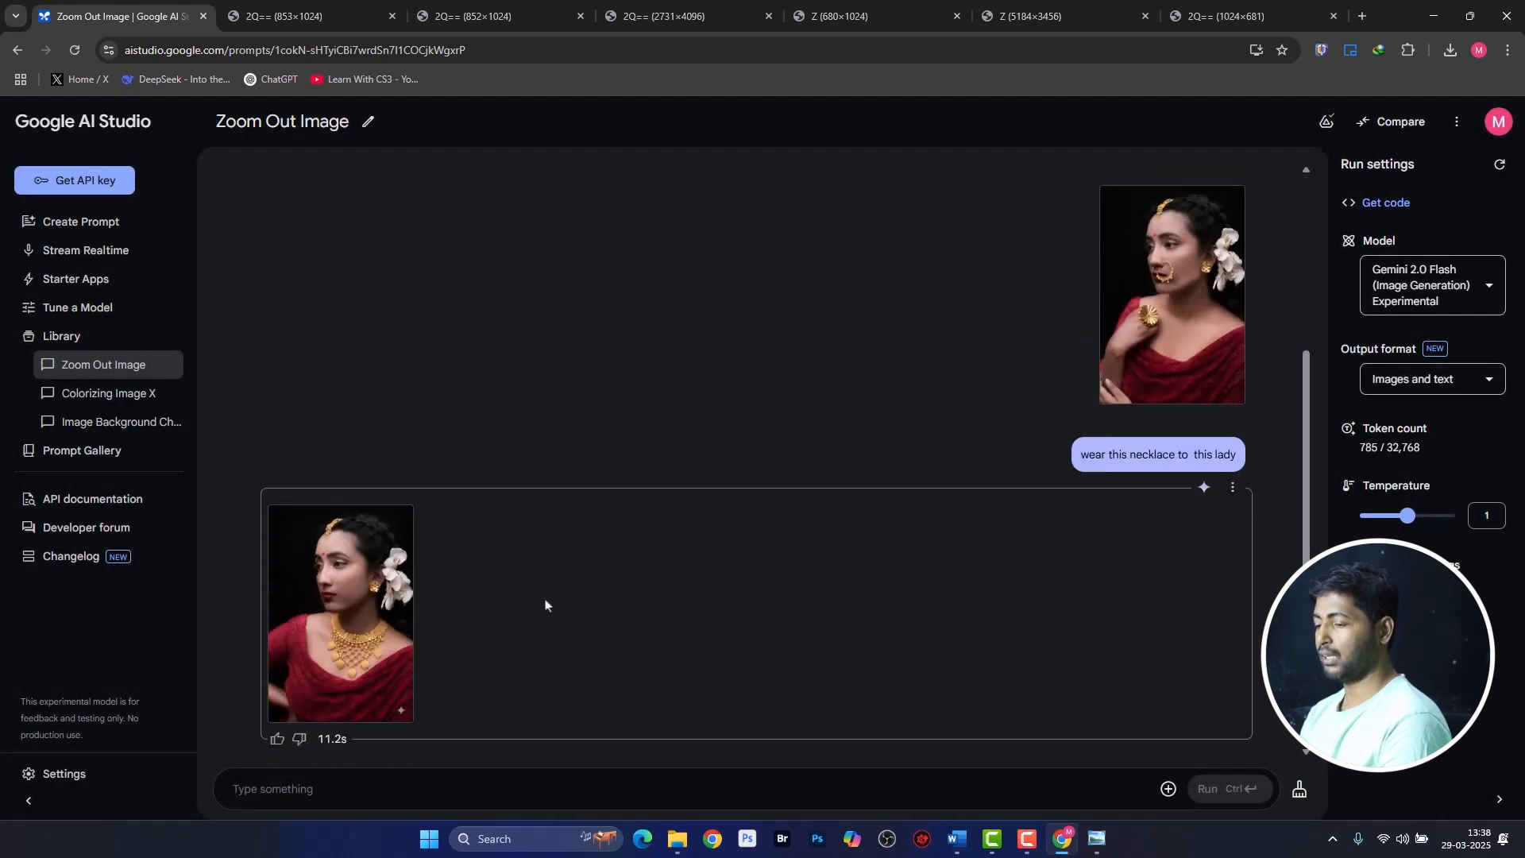
Delete the generated portrait, change the prompt to "add this necklace", and run it again.
left_click(1233, 491)
left_click(1269, 524)
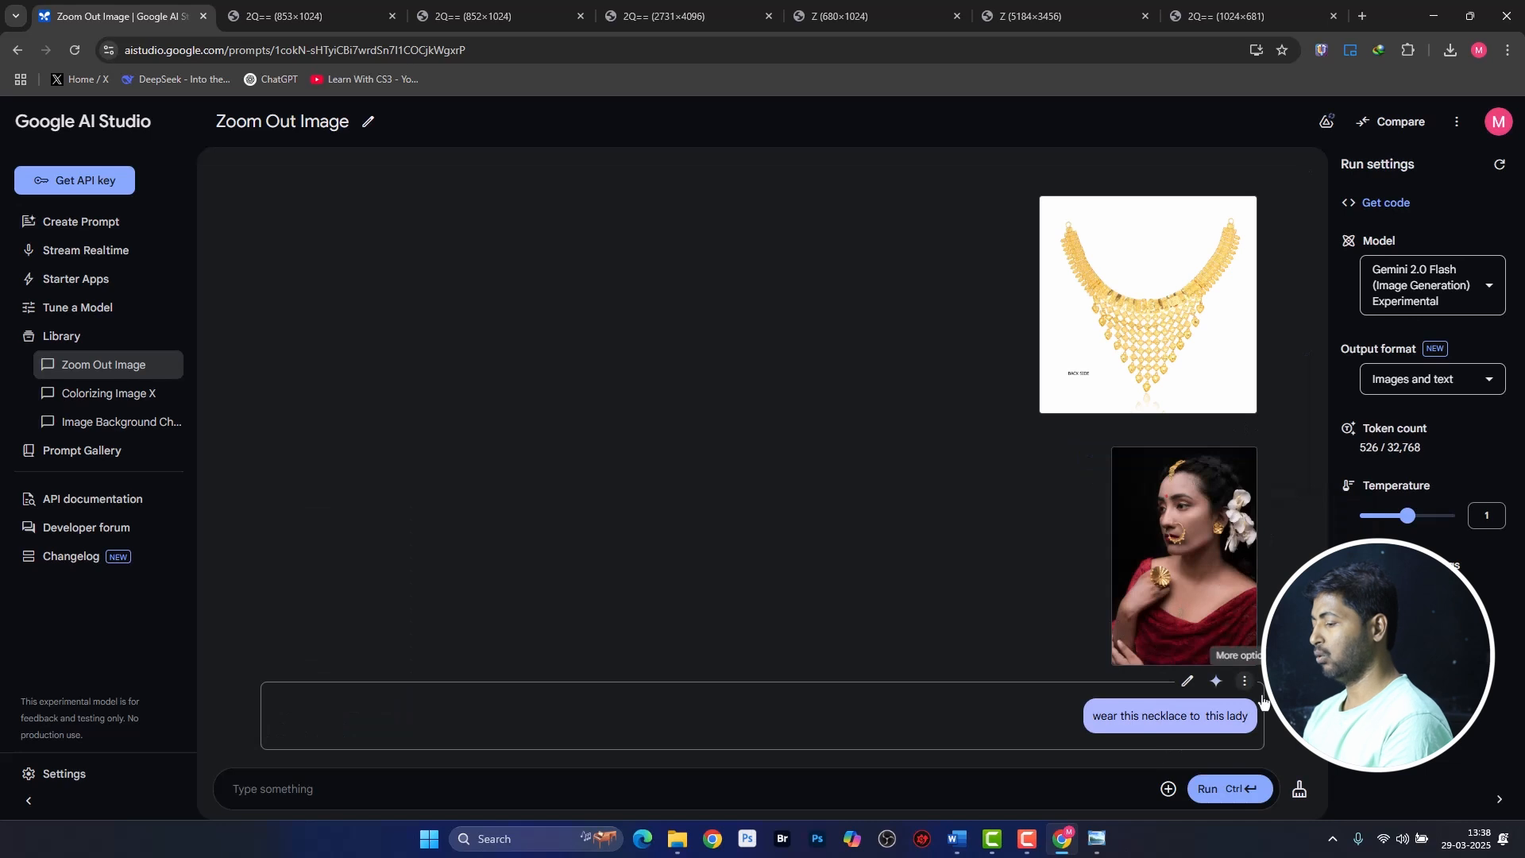
left_click(1186, 680)
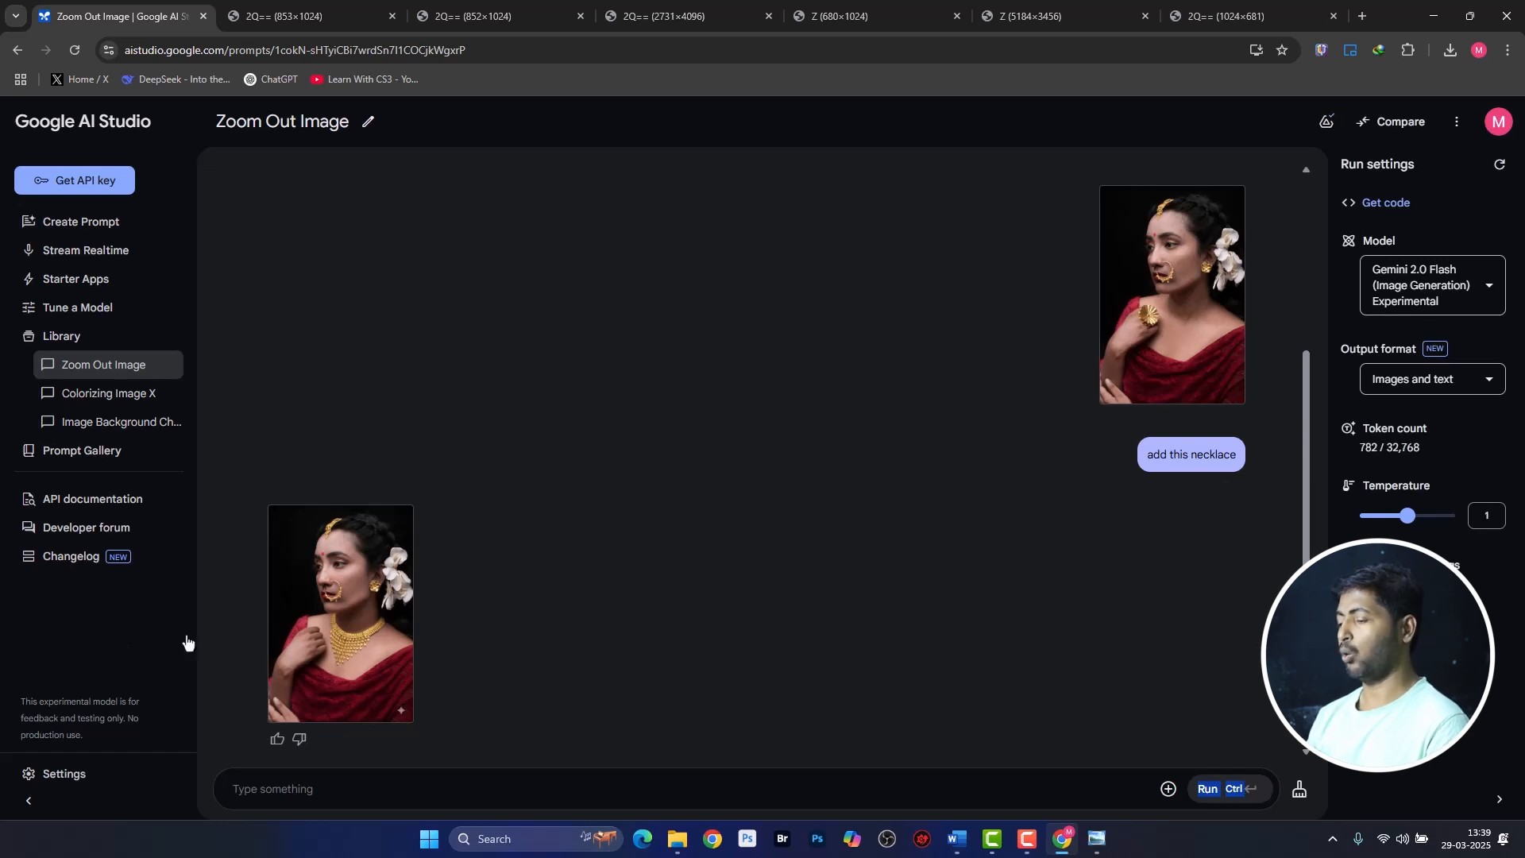
Open the new generated necklace portrait in its own browser tab and examine the necklace and face details.
left_click(340, 619)
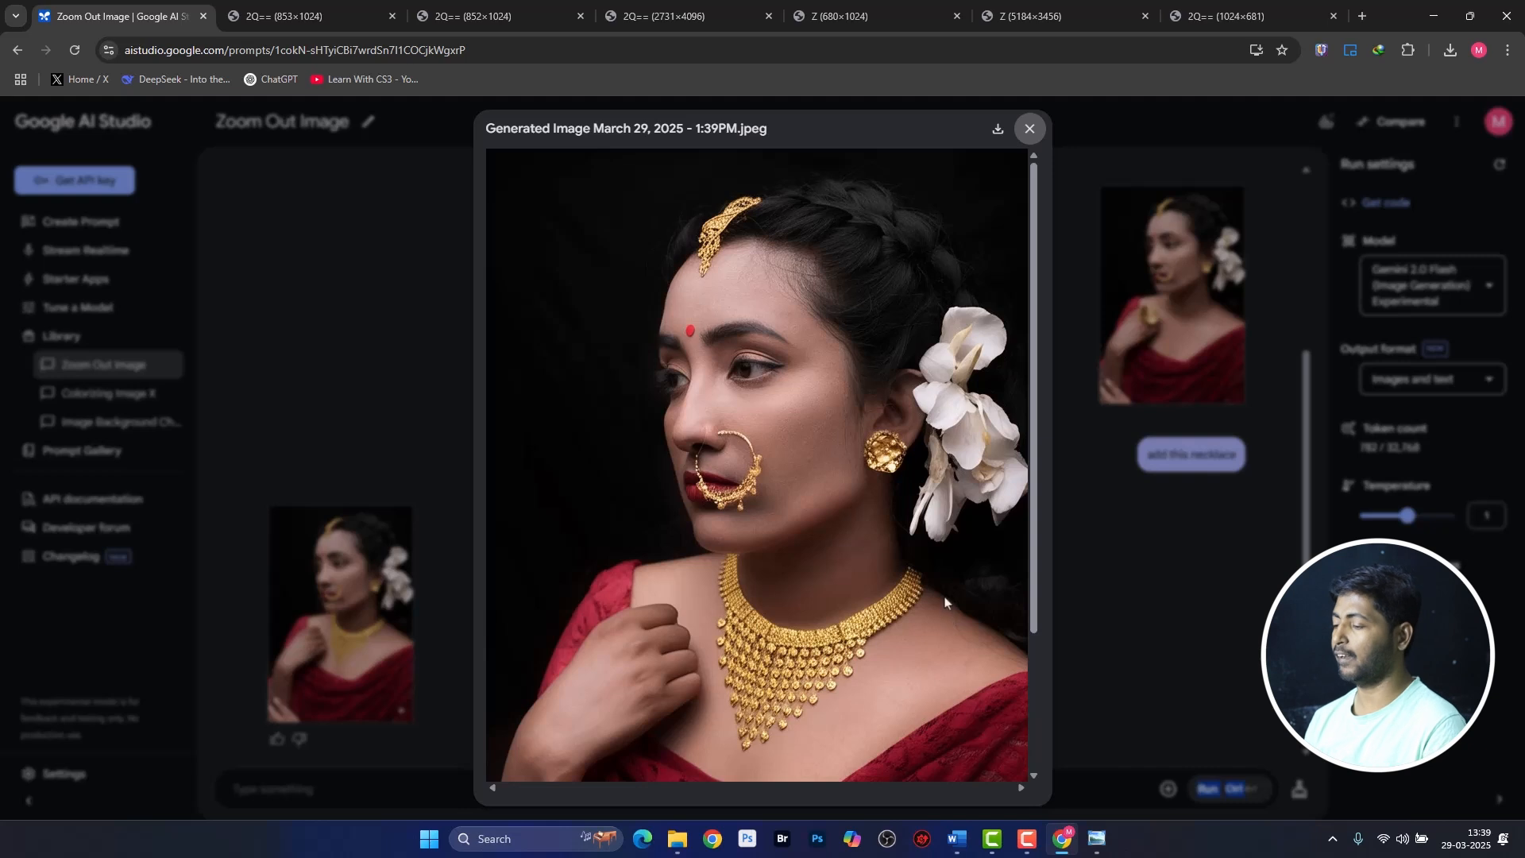
right_click(931, 595)
left_click(974, 607)
left_click(1263, 17)
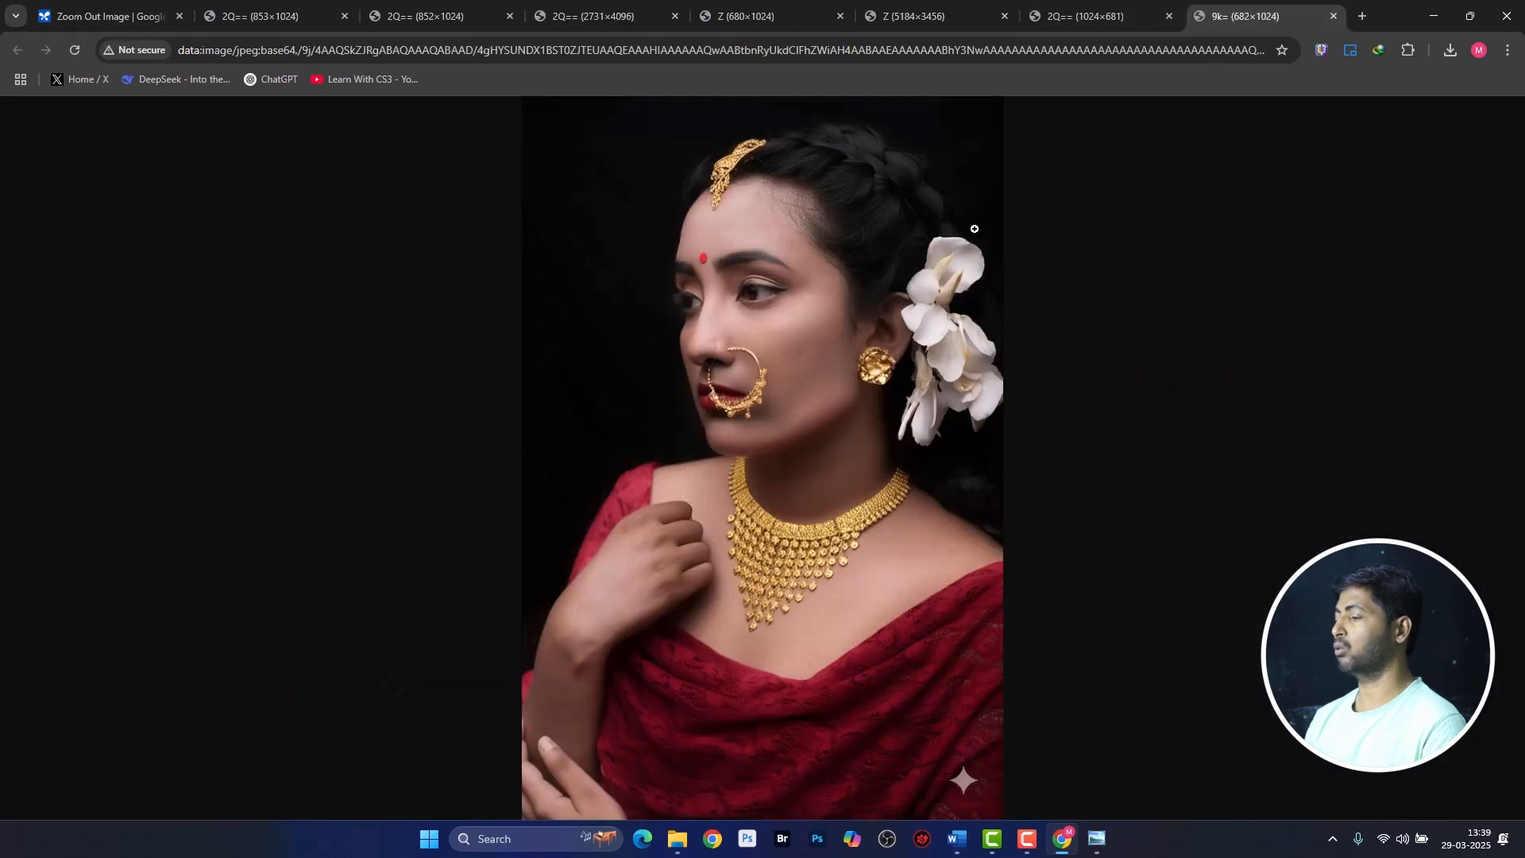
right_click(855, 268)
left_click(842, 277)
right_click(812, 297)
left_click(883, 340)
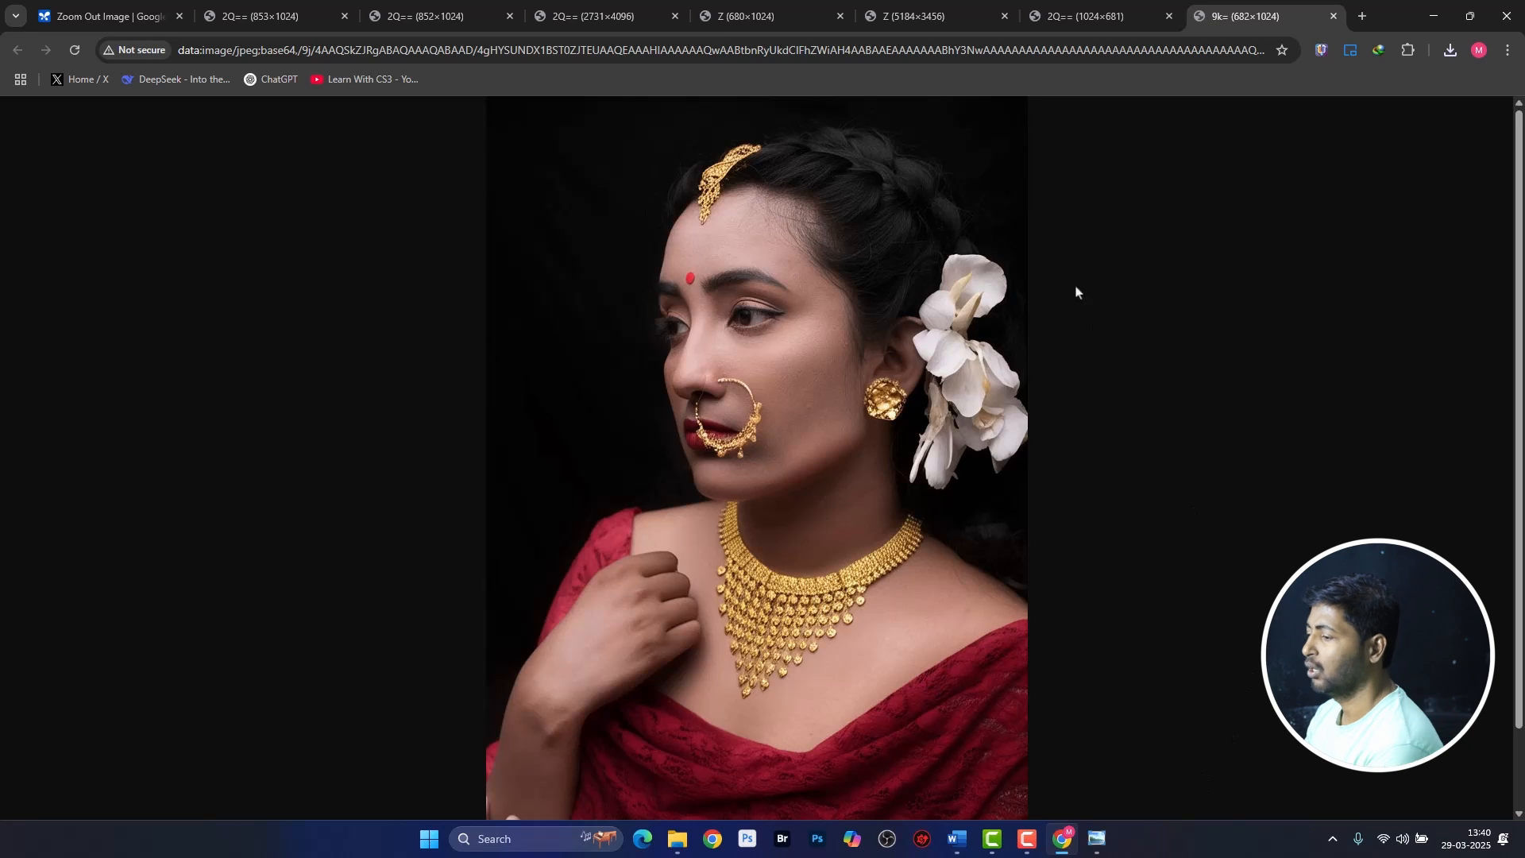
Return to the AI Studio chat, clear the necklace conversation, and upload pexels-reead-886285.jpg from the Google studio Ai folder.
left_click(112, 25)
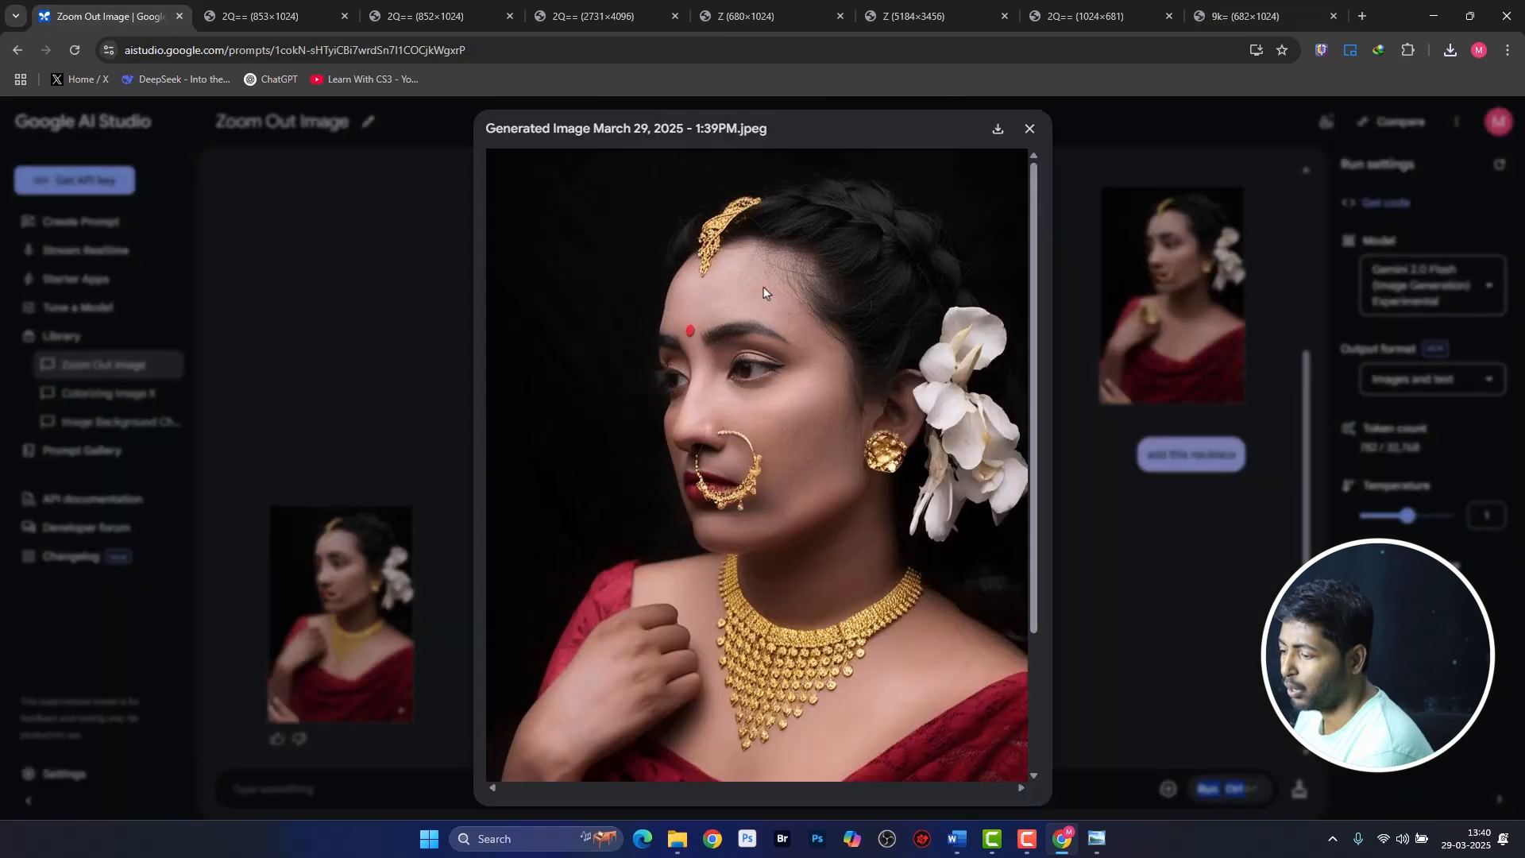
left_click(1137, 598)
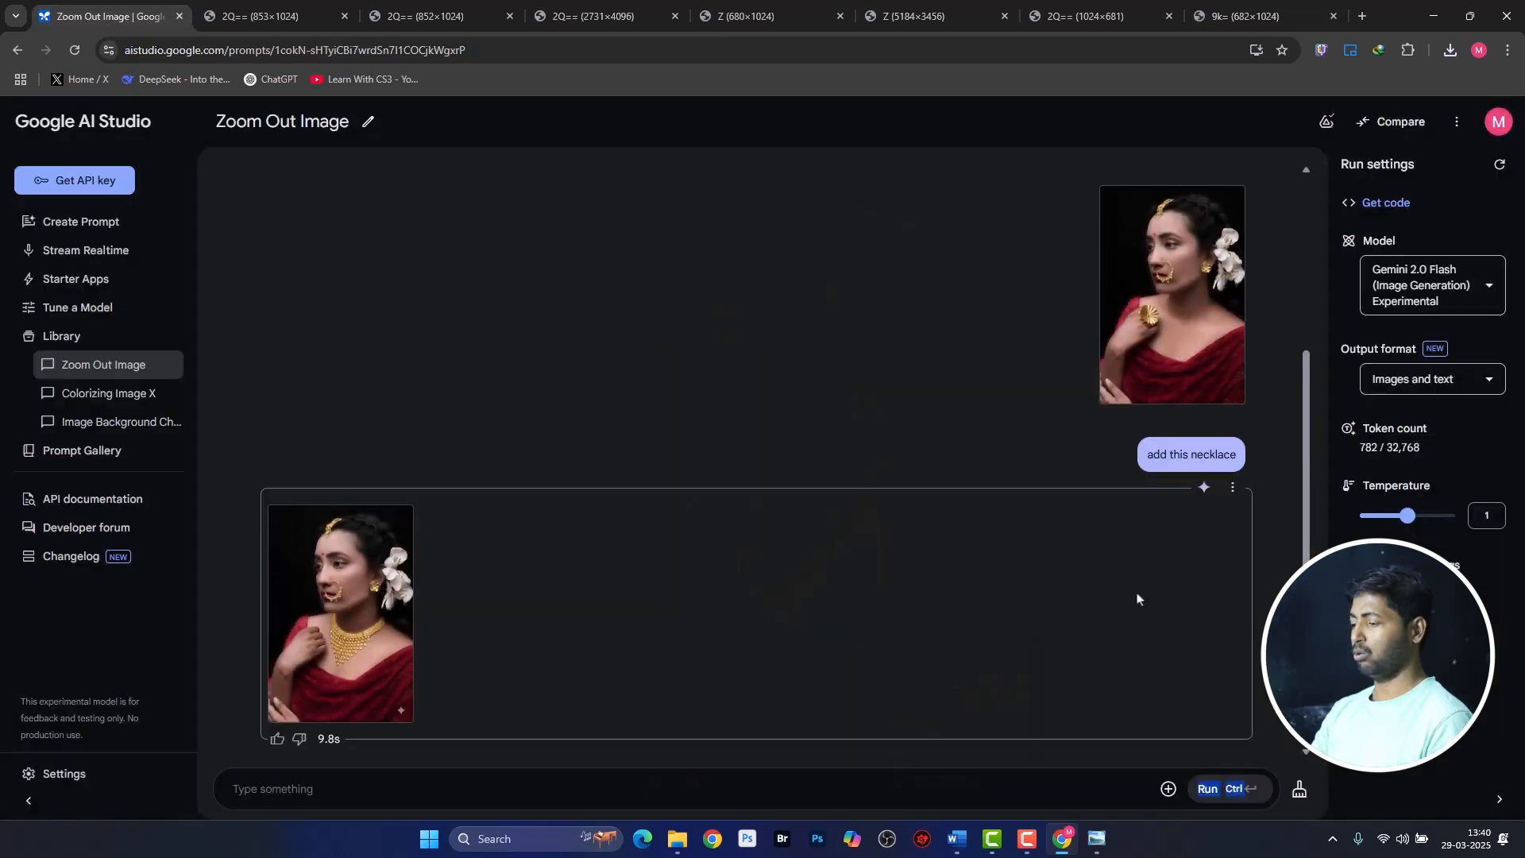
left_click(1299, 788)
left_click(900, 493)
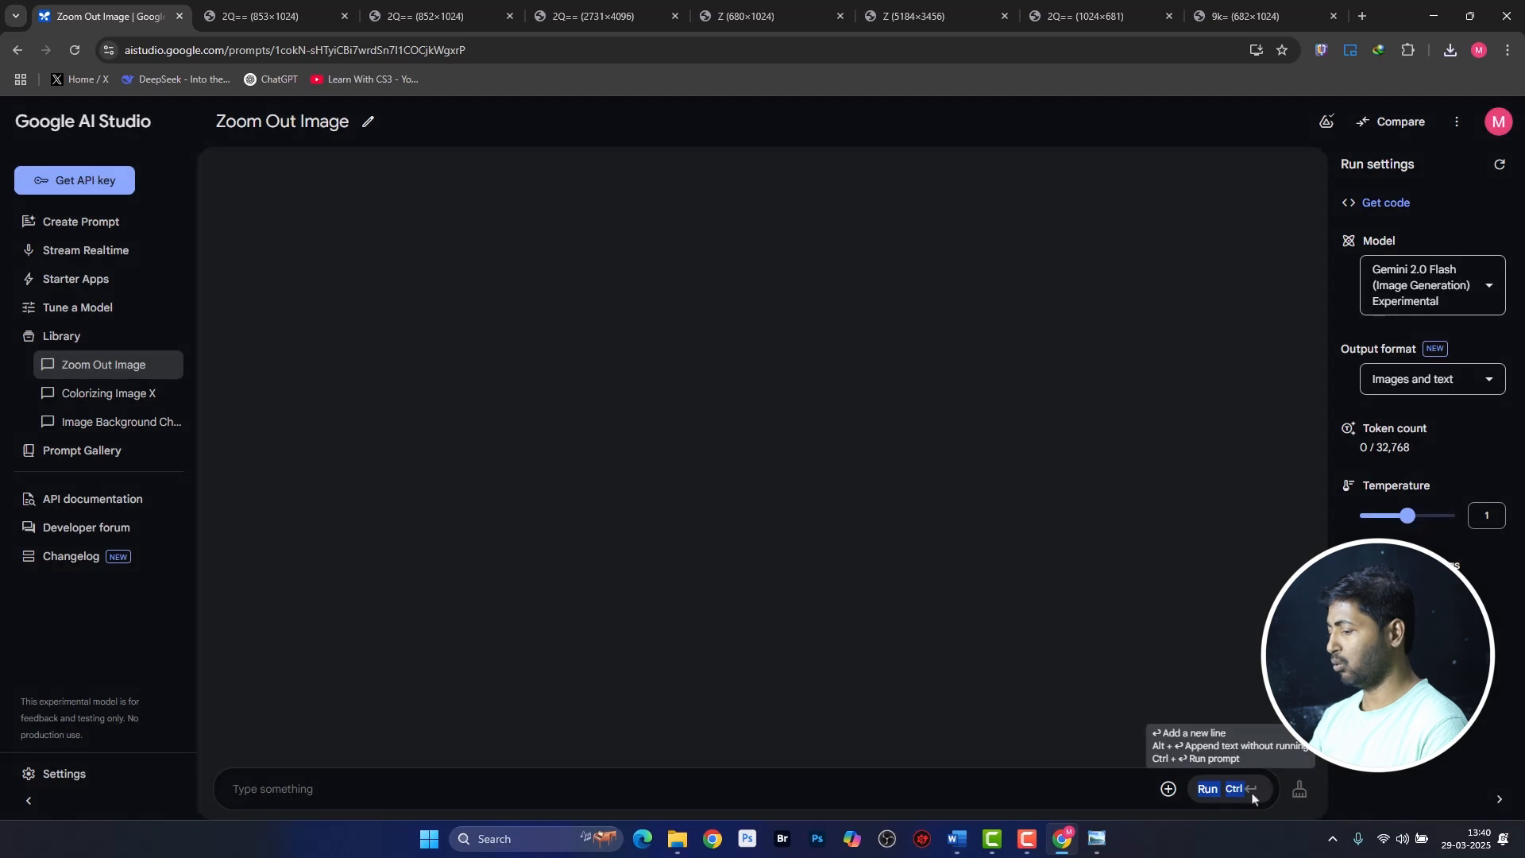
left_click(1168, 789)
left_click(1211, 649)
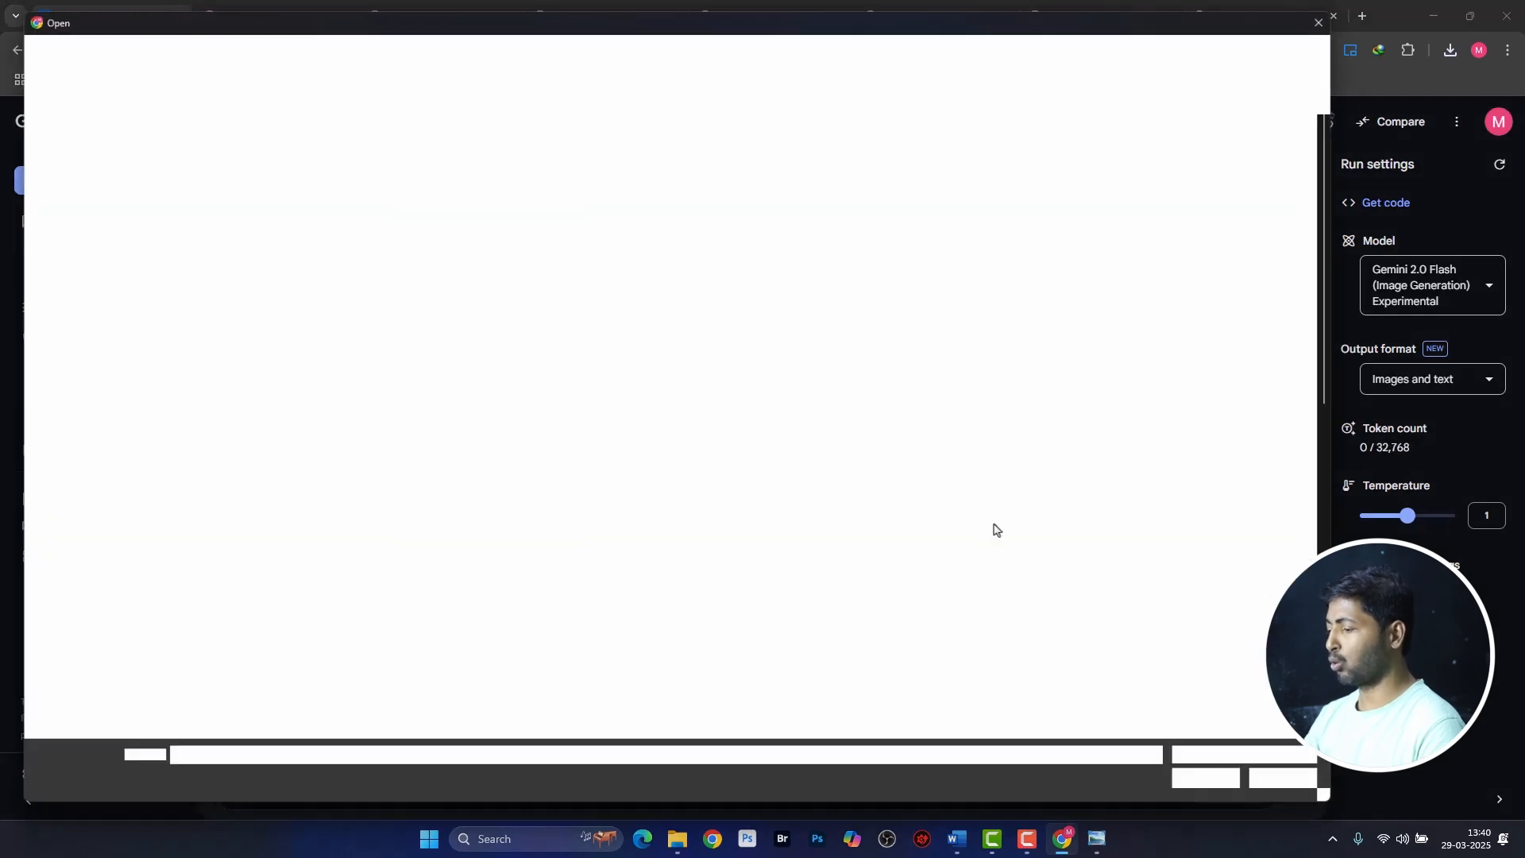
scroll(994, 528, "down", 5)
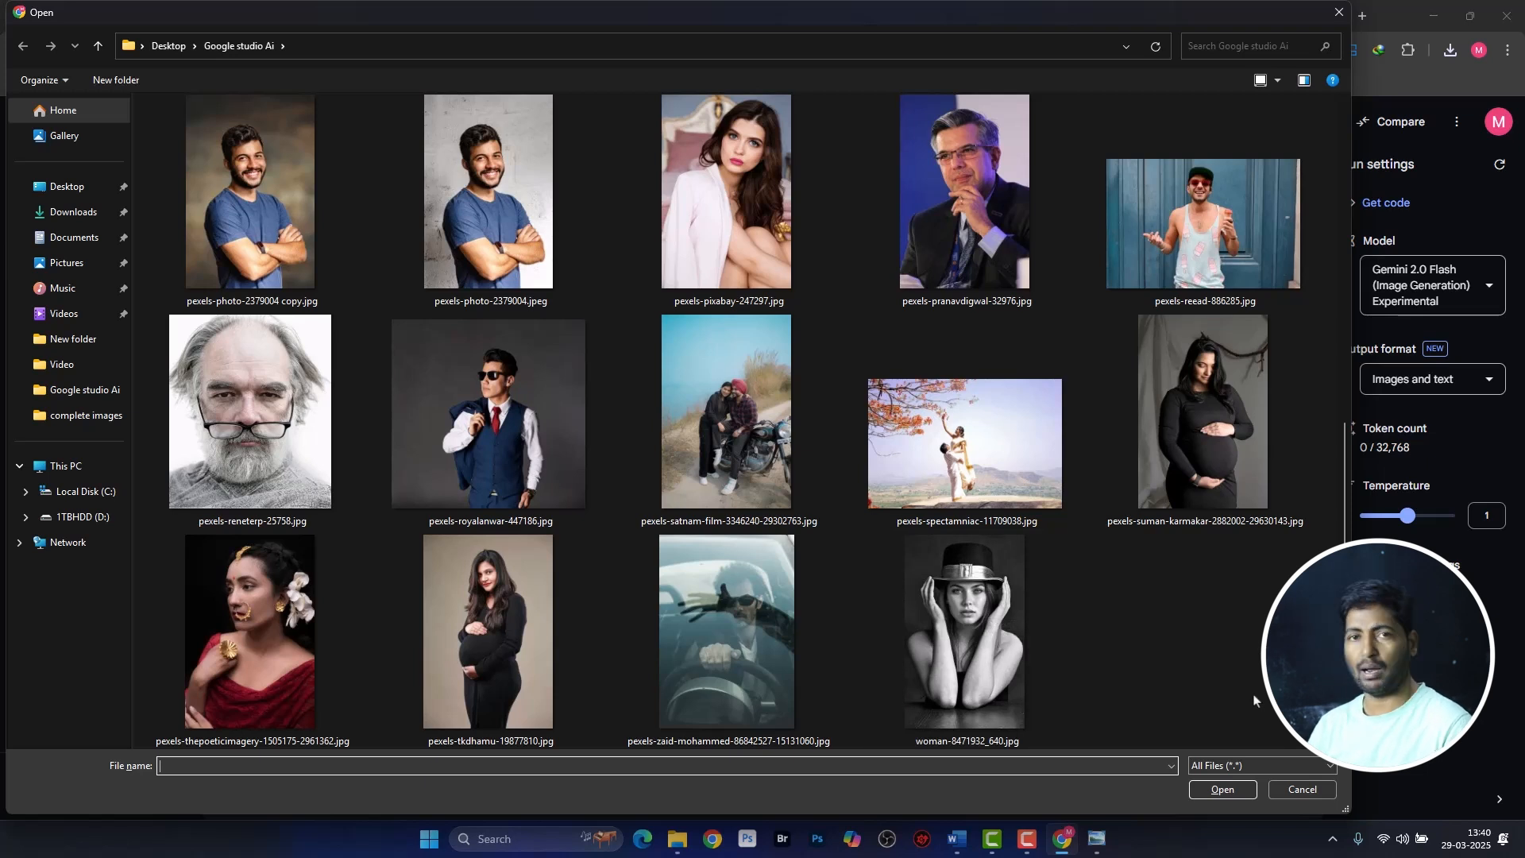
double_click(1206, 204)
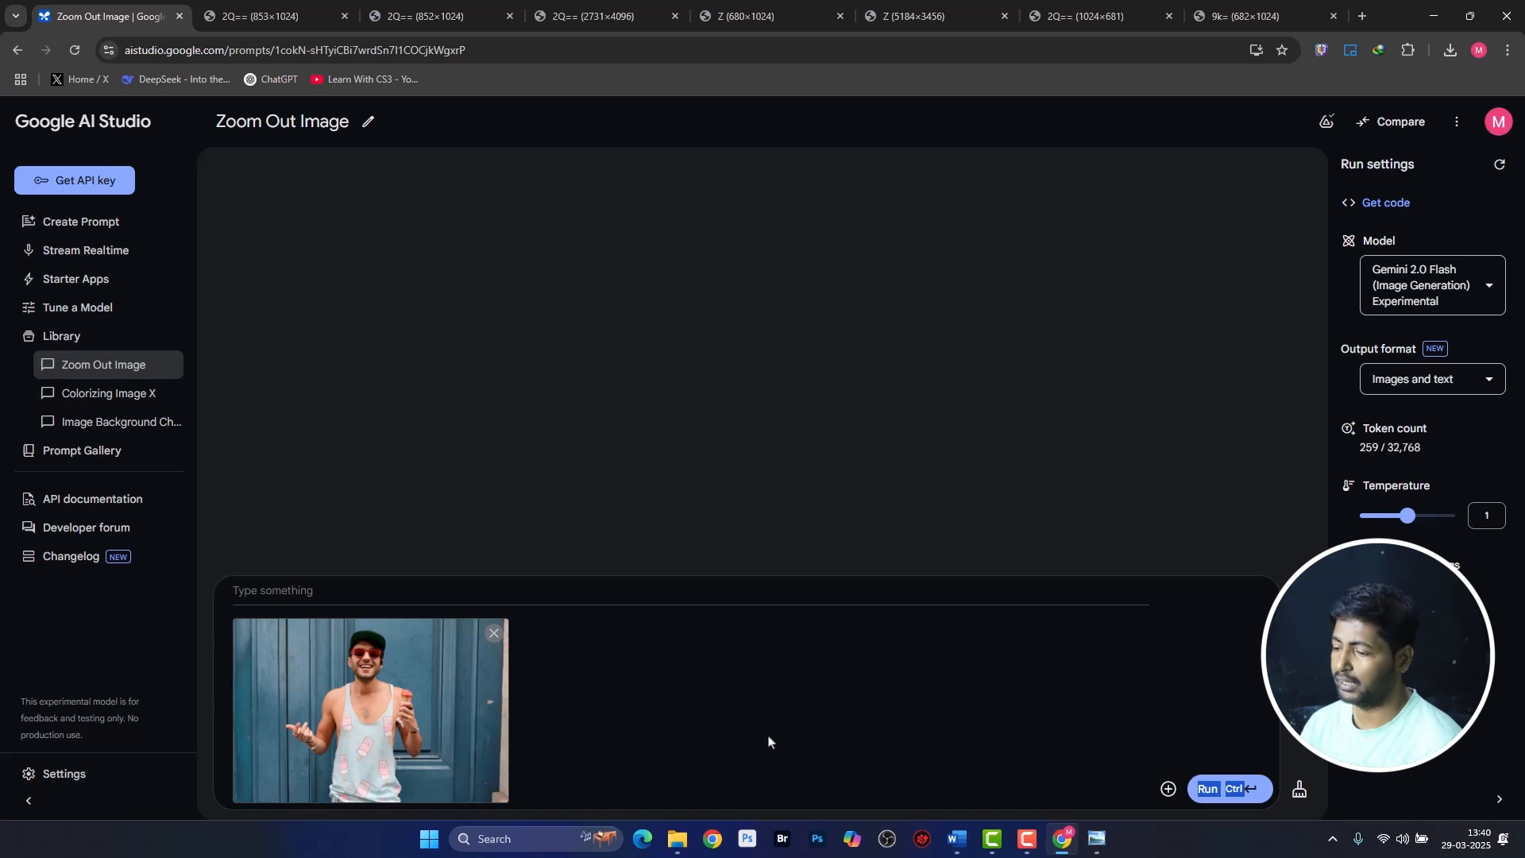
Run the prompt "add red color jacket" on the uploaded photo and view the generated image enlarged.
left_click(560, 587)
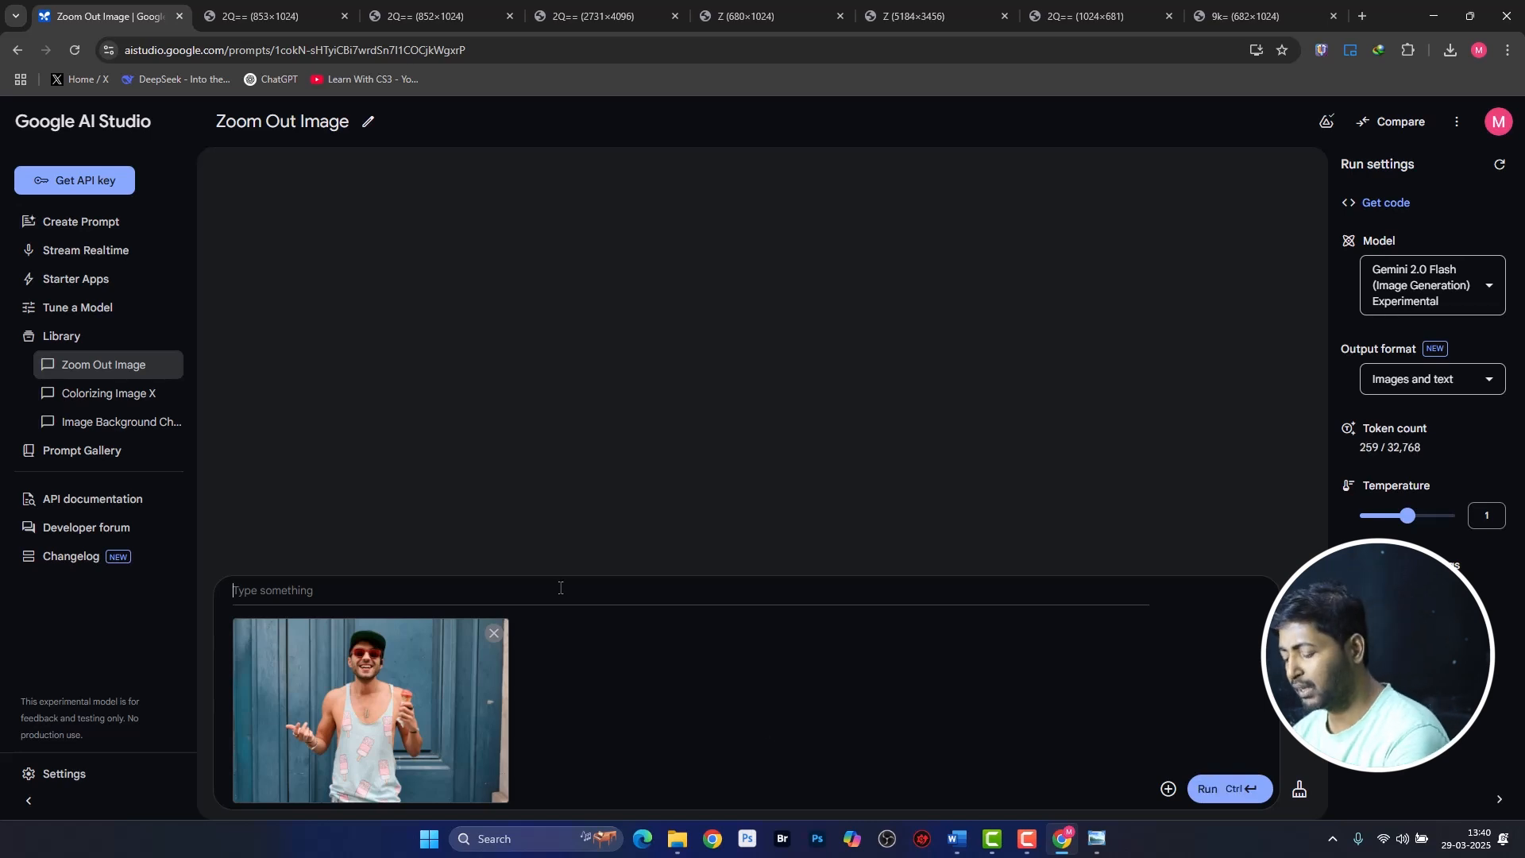
type("add")
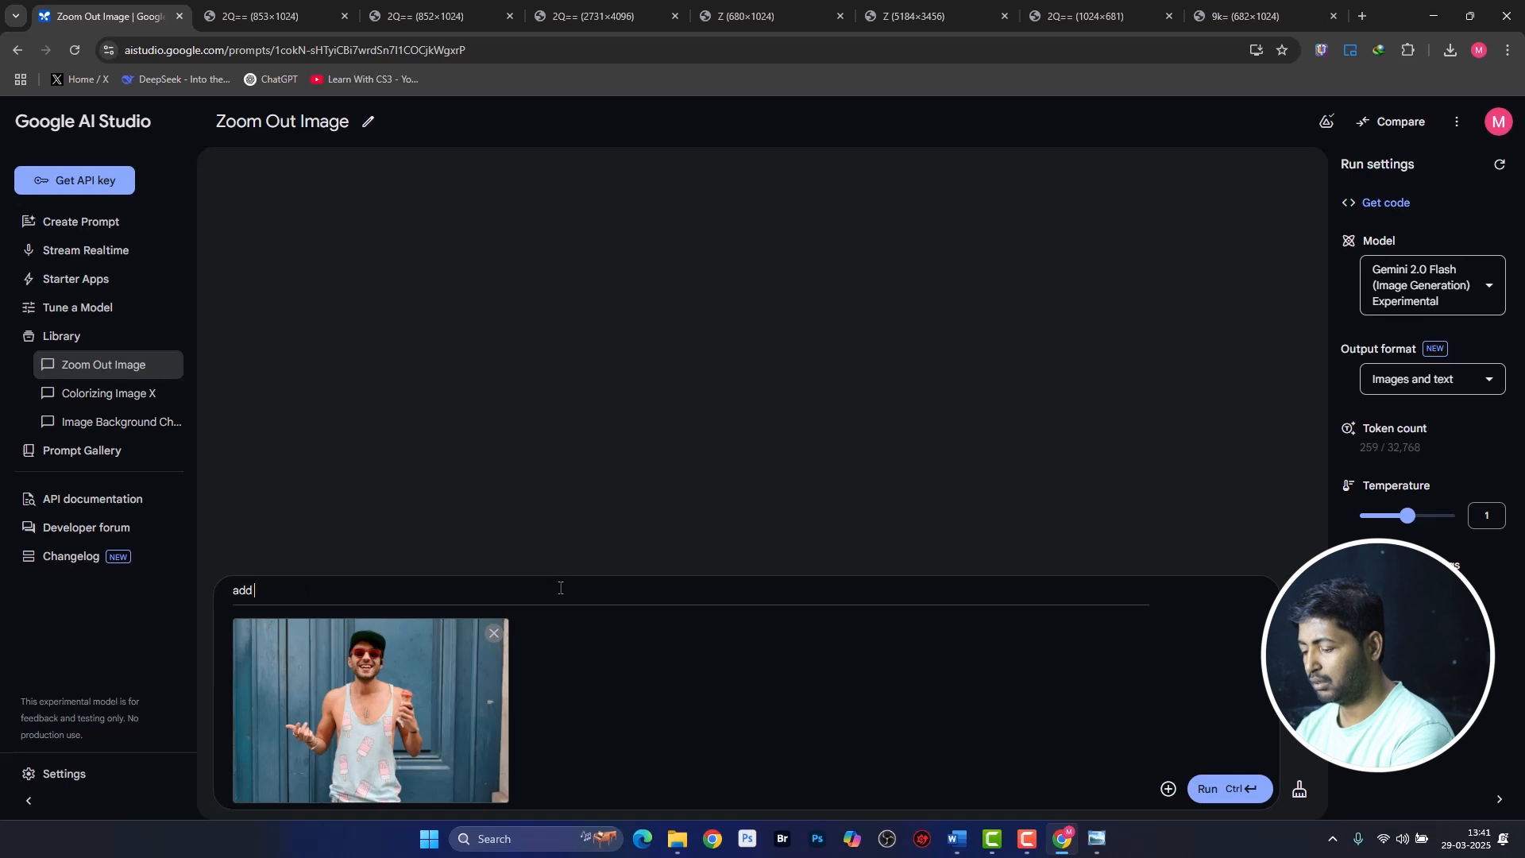
type(" redd")
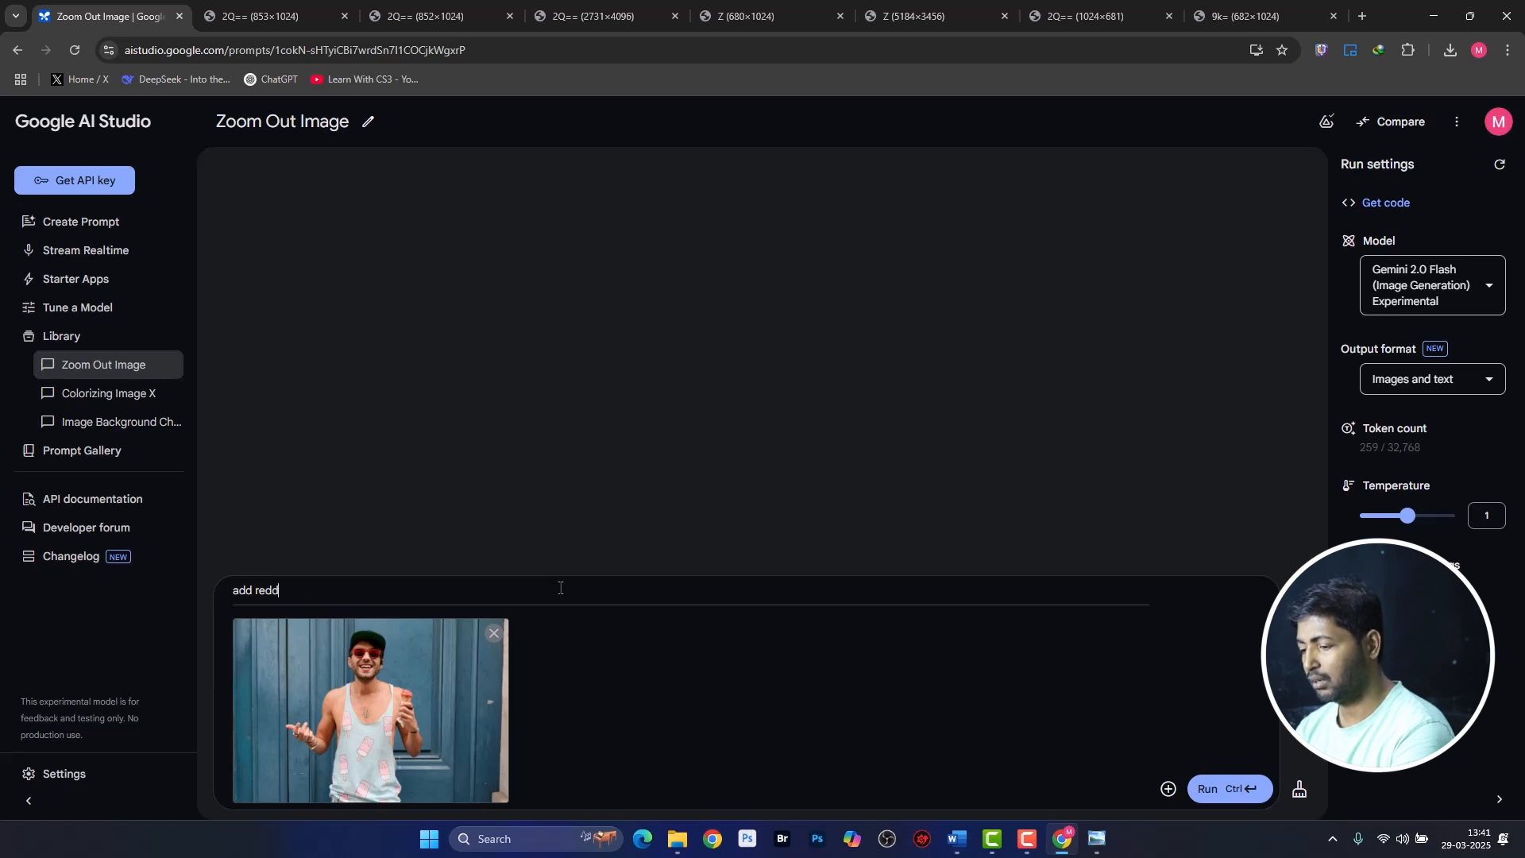
key("BackSpace")
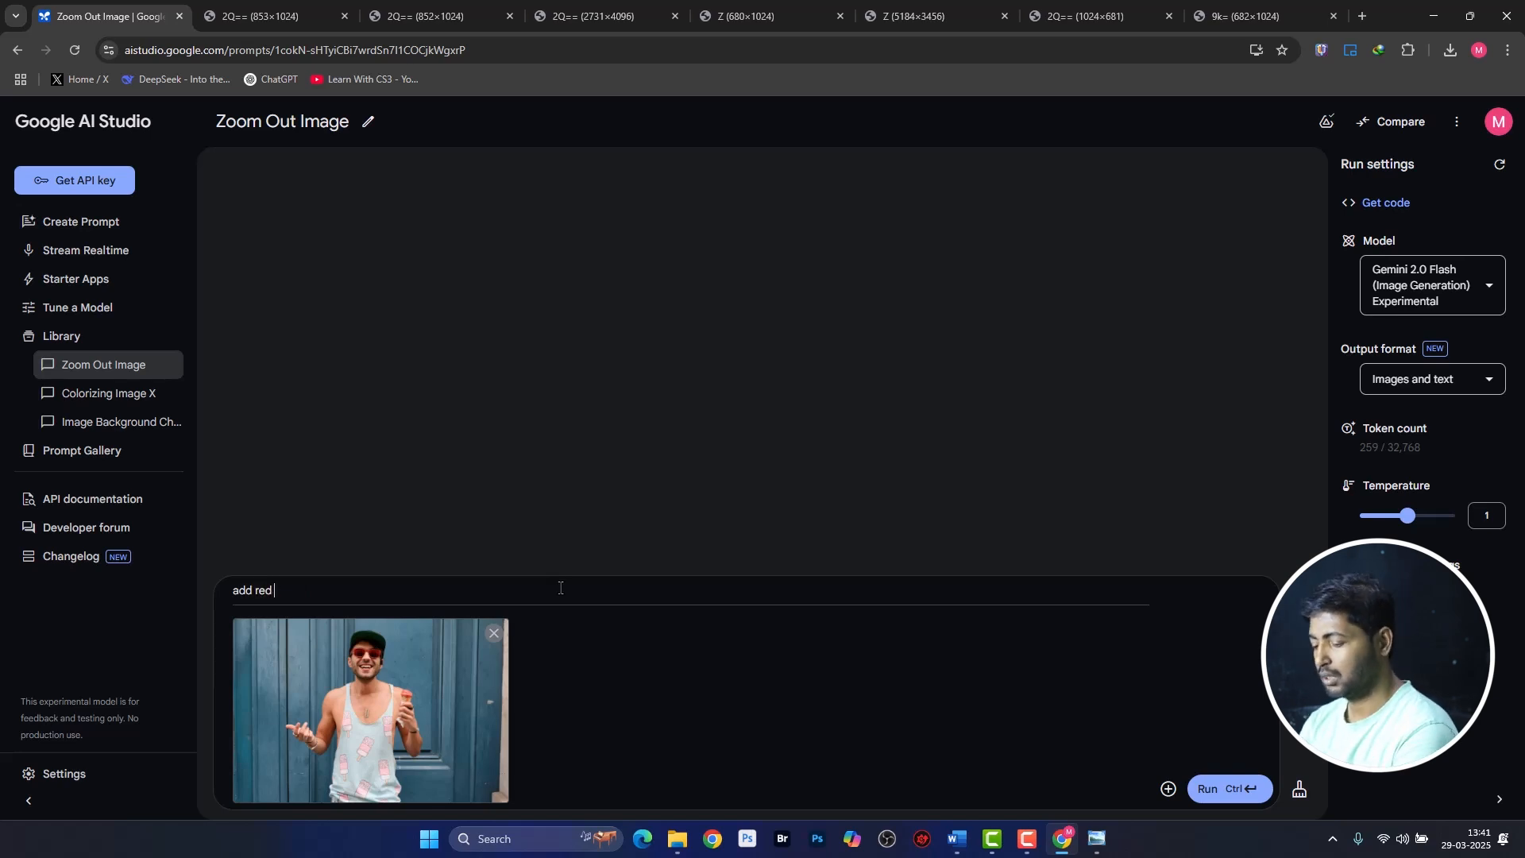
type("color ")
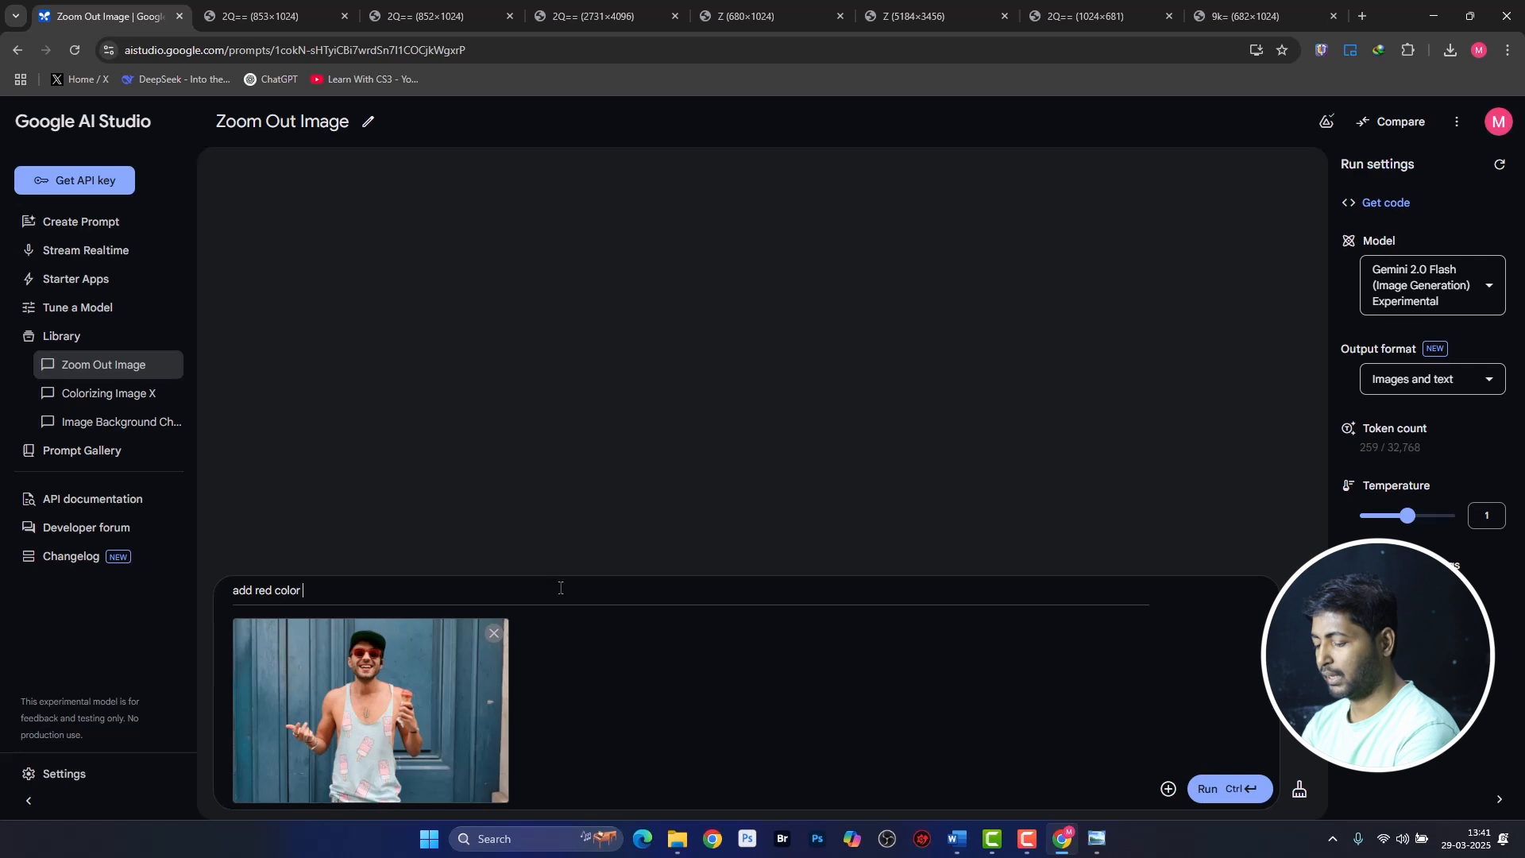
type("jacket")
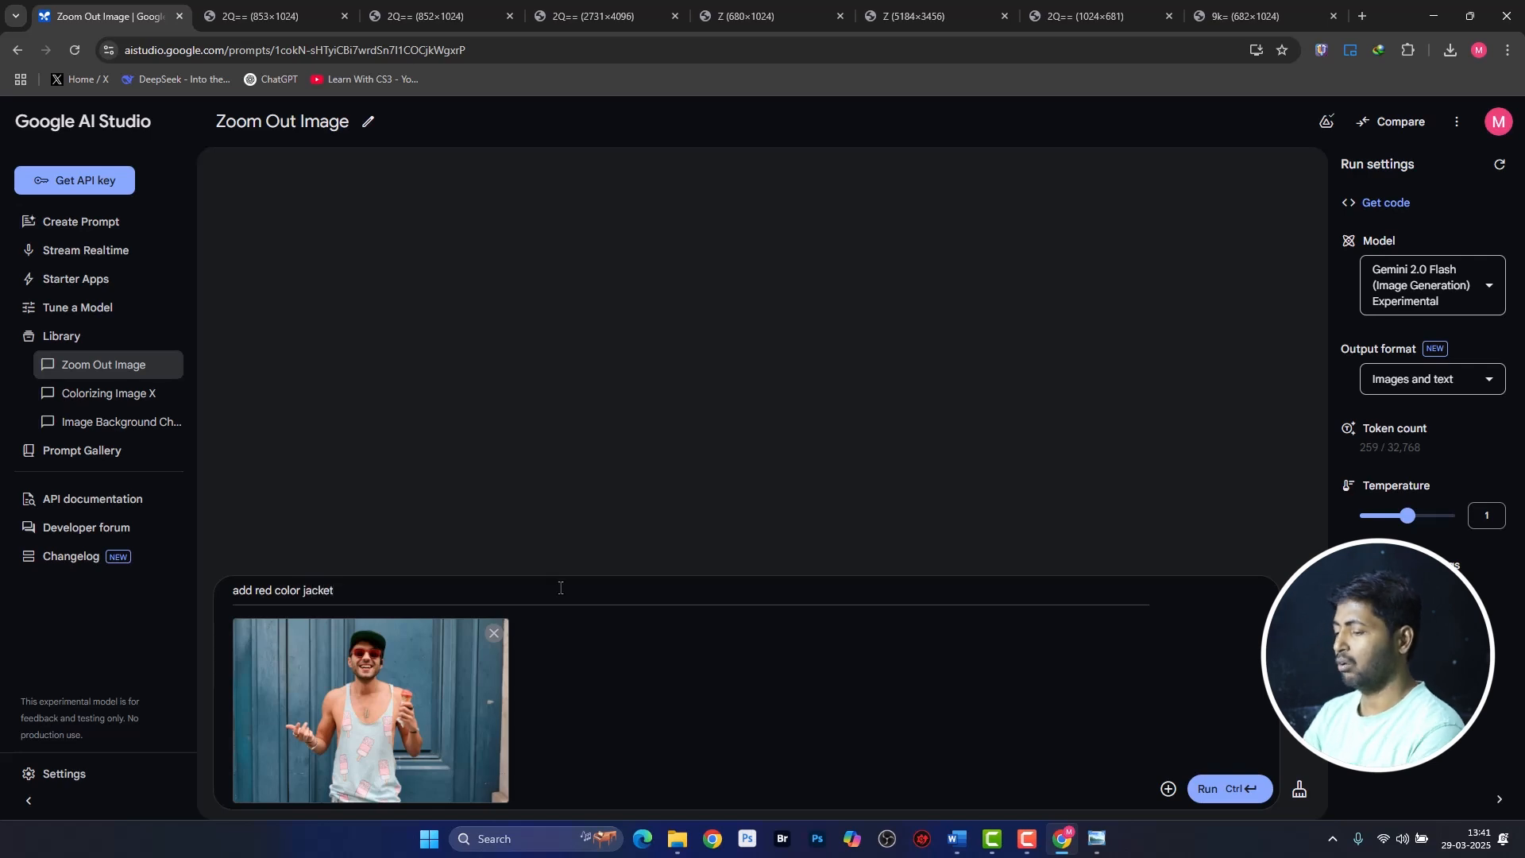
left_click(1226, 790)
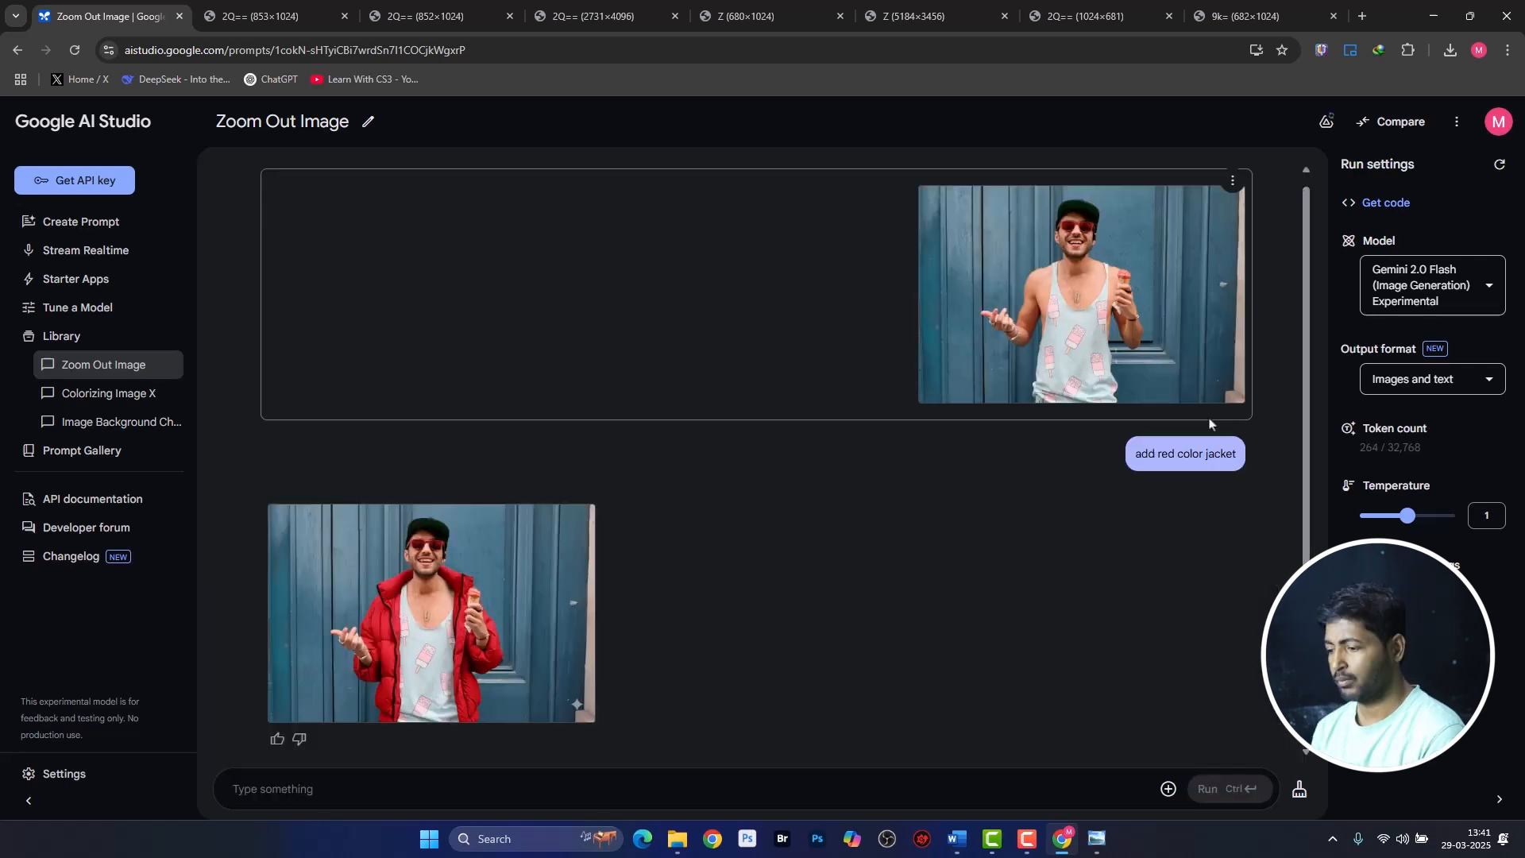
left_click(479, 588)
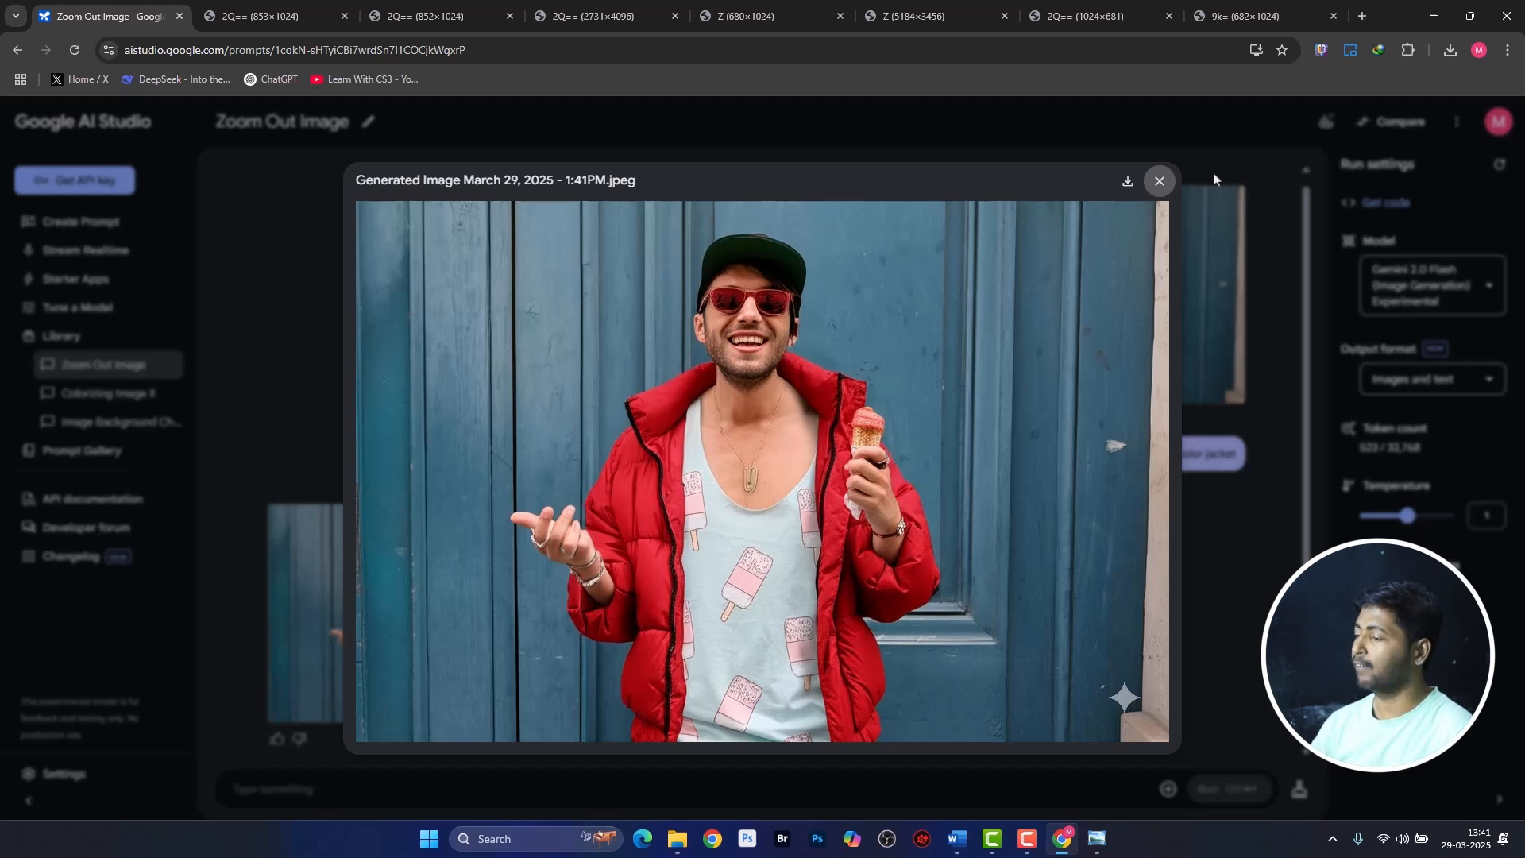
left_click(1159, 181)
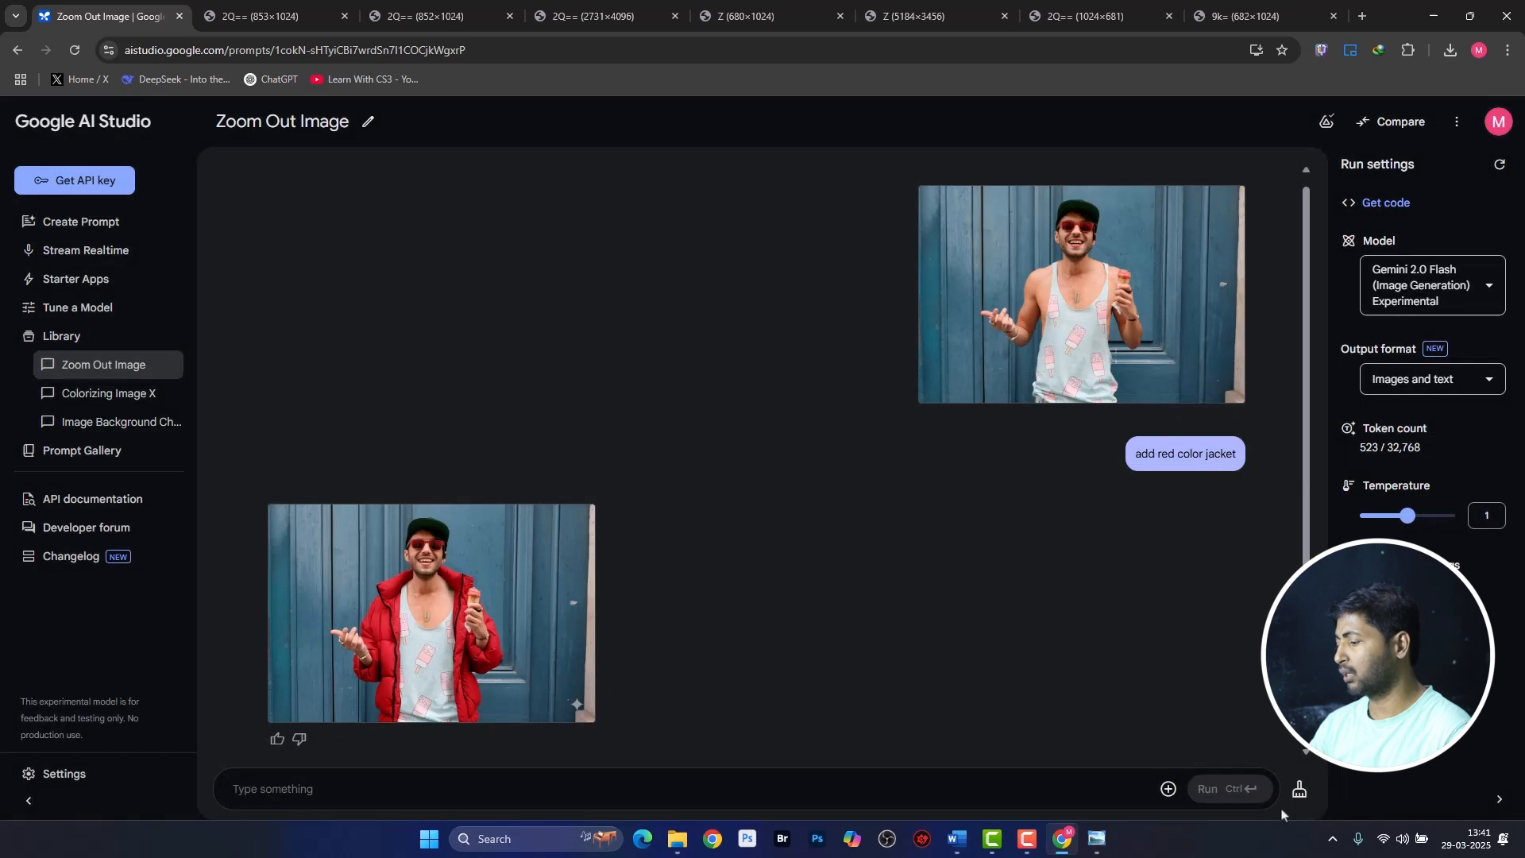
Clear the jacket conversation and upload pexels-photo-2379004.jpeg from the Google studio Ai folder.
left_click(1299, 789)
left_click(895, 492)
left_click(1167, 789)
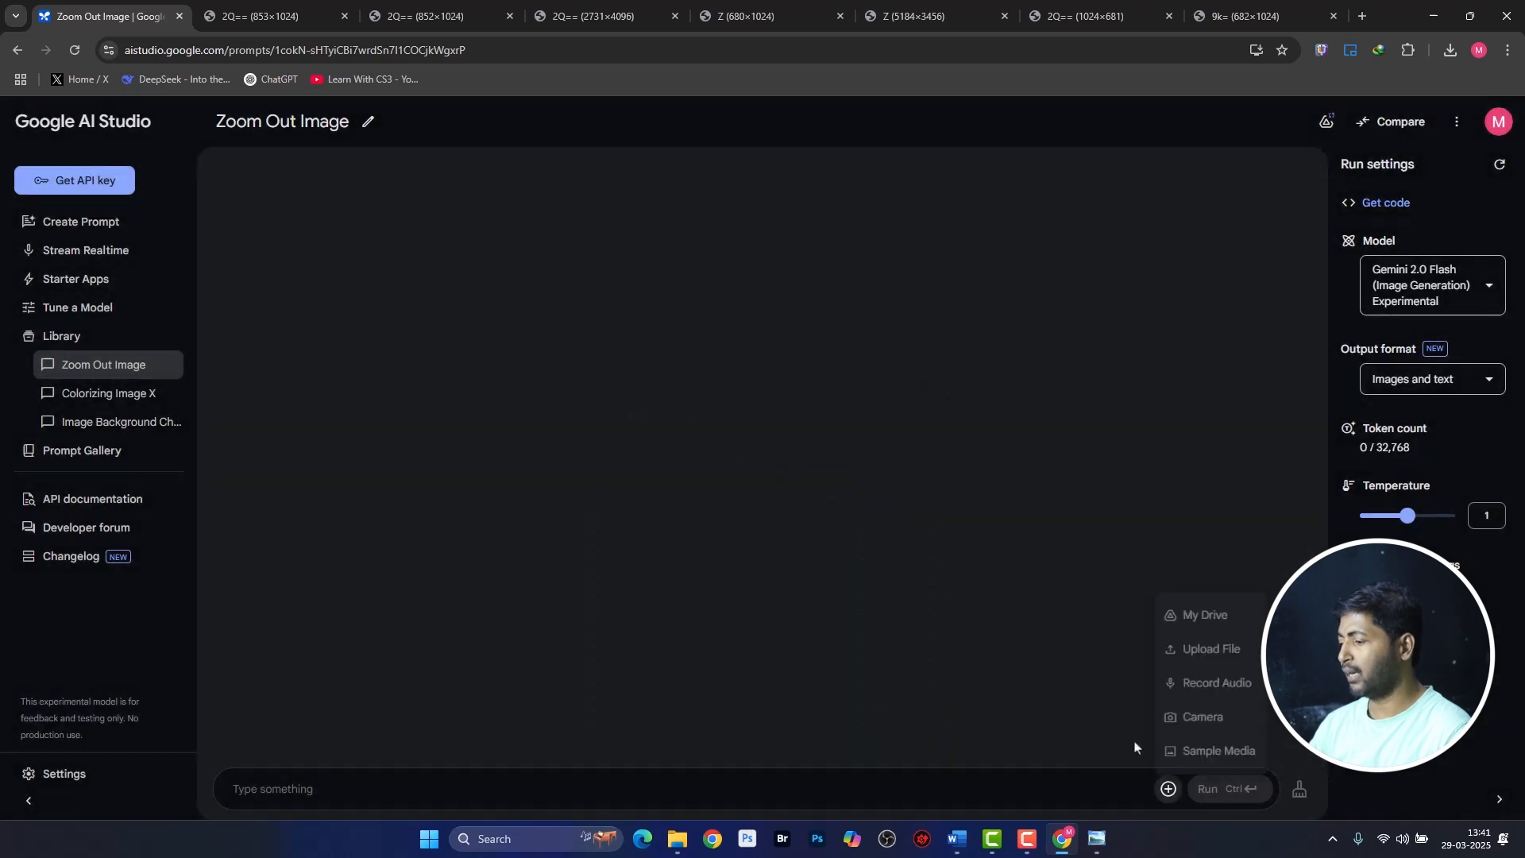
left_click(1243, 633)
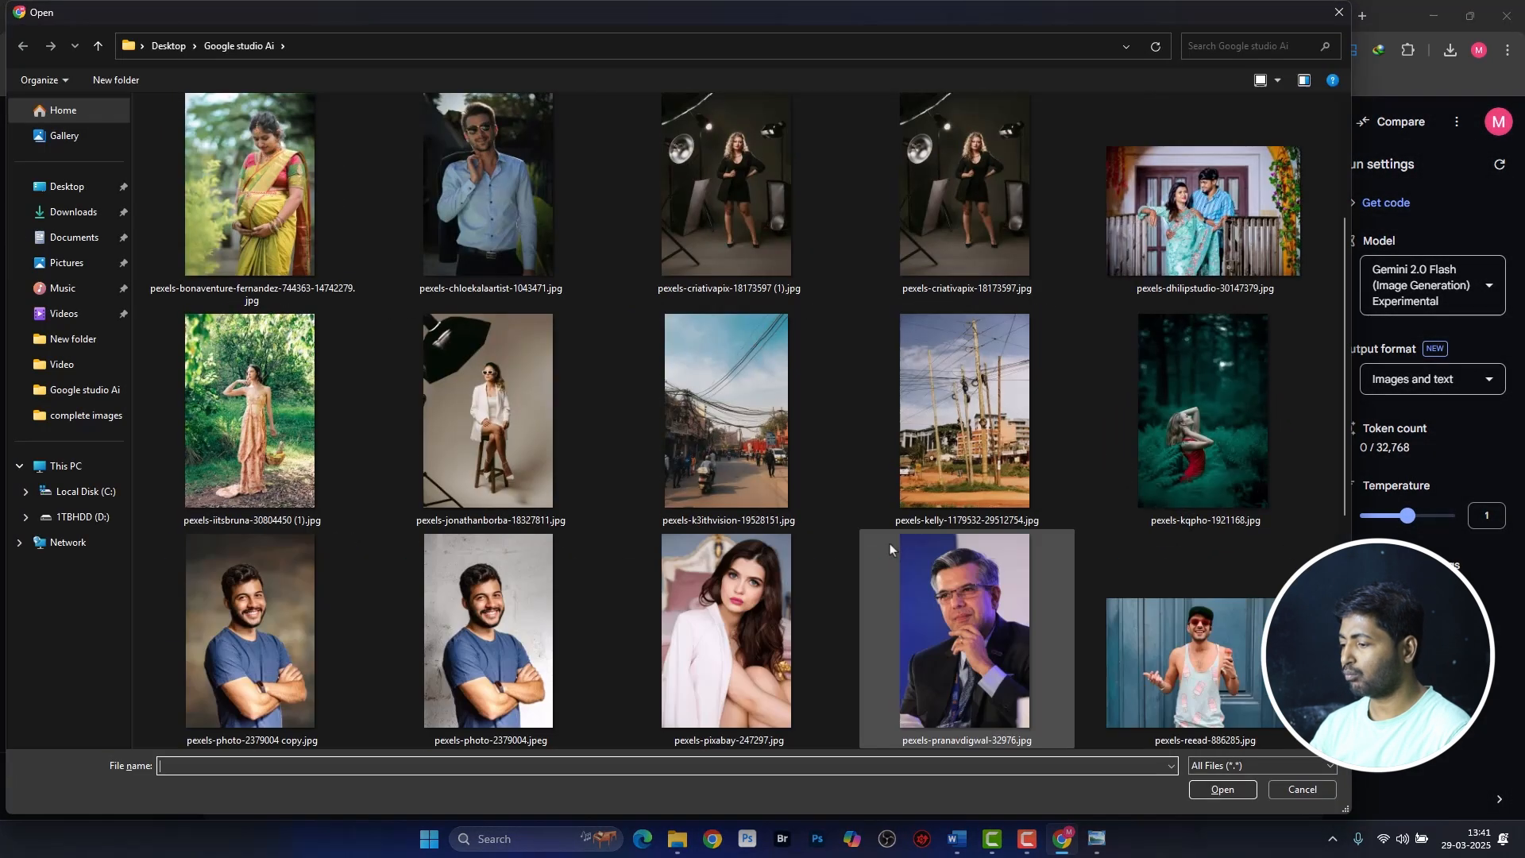
double_click(484, 651)
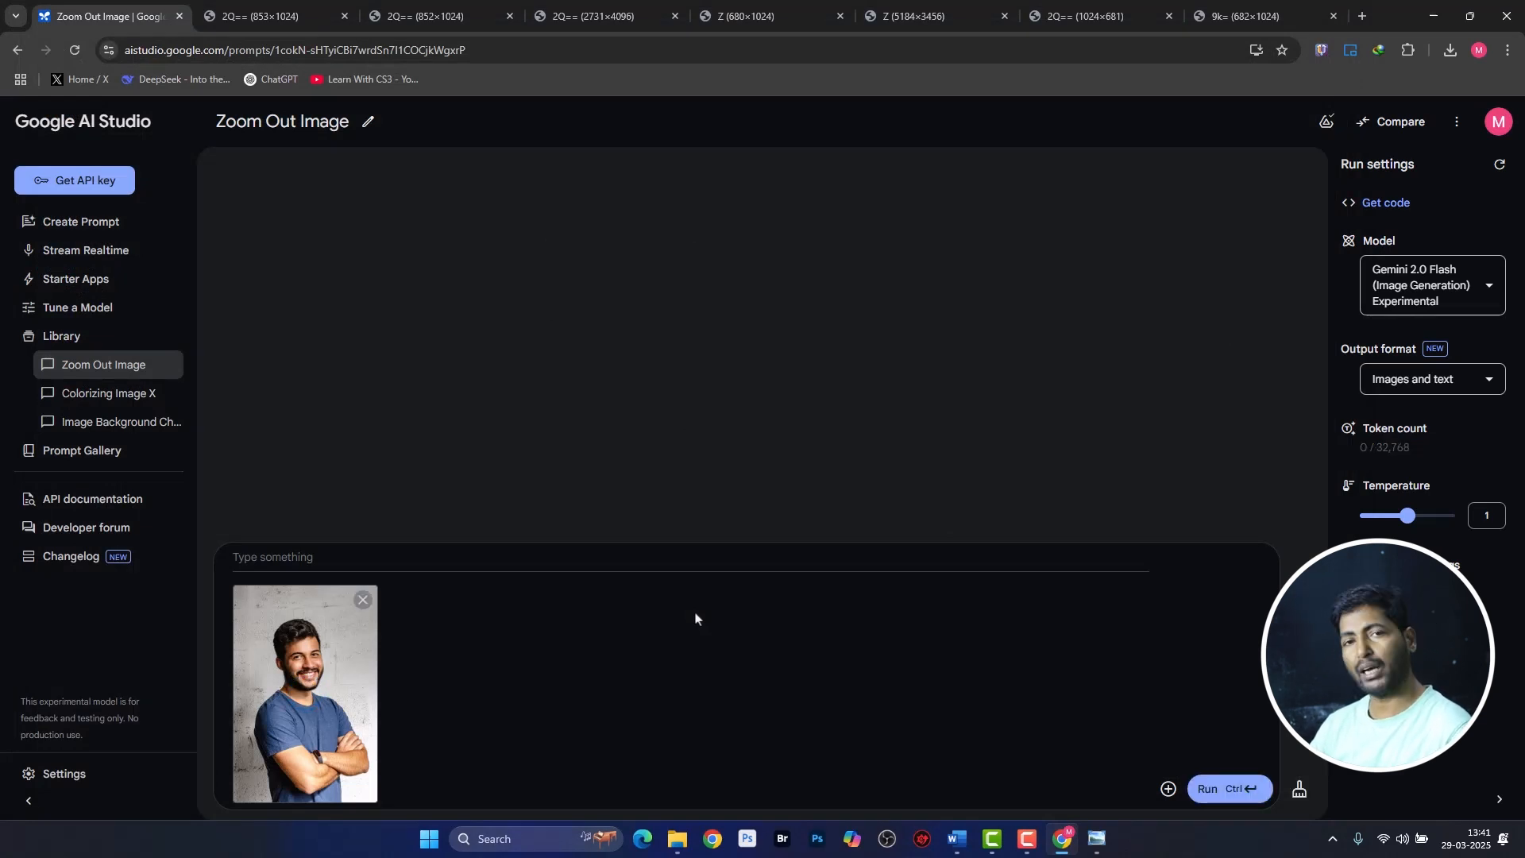
Run the prompt "make this image into a black and white charcoal sketch" and examine the enlarged result.
left_click(467, 562)
type("make this image into a black and white charcoal sketch")
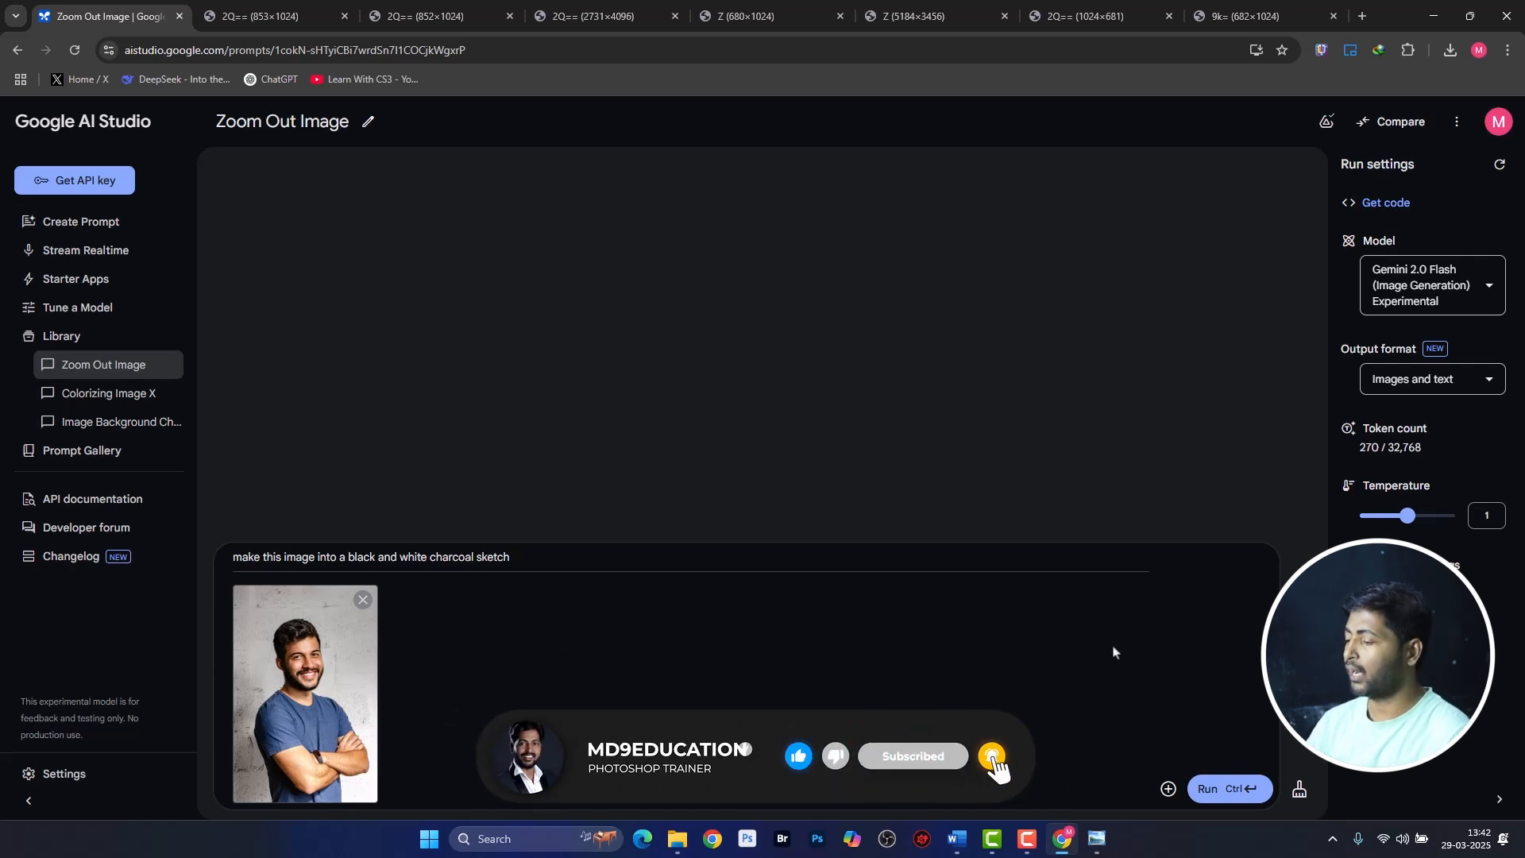
left_click(1208, 789)
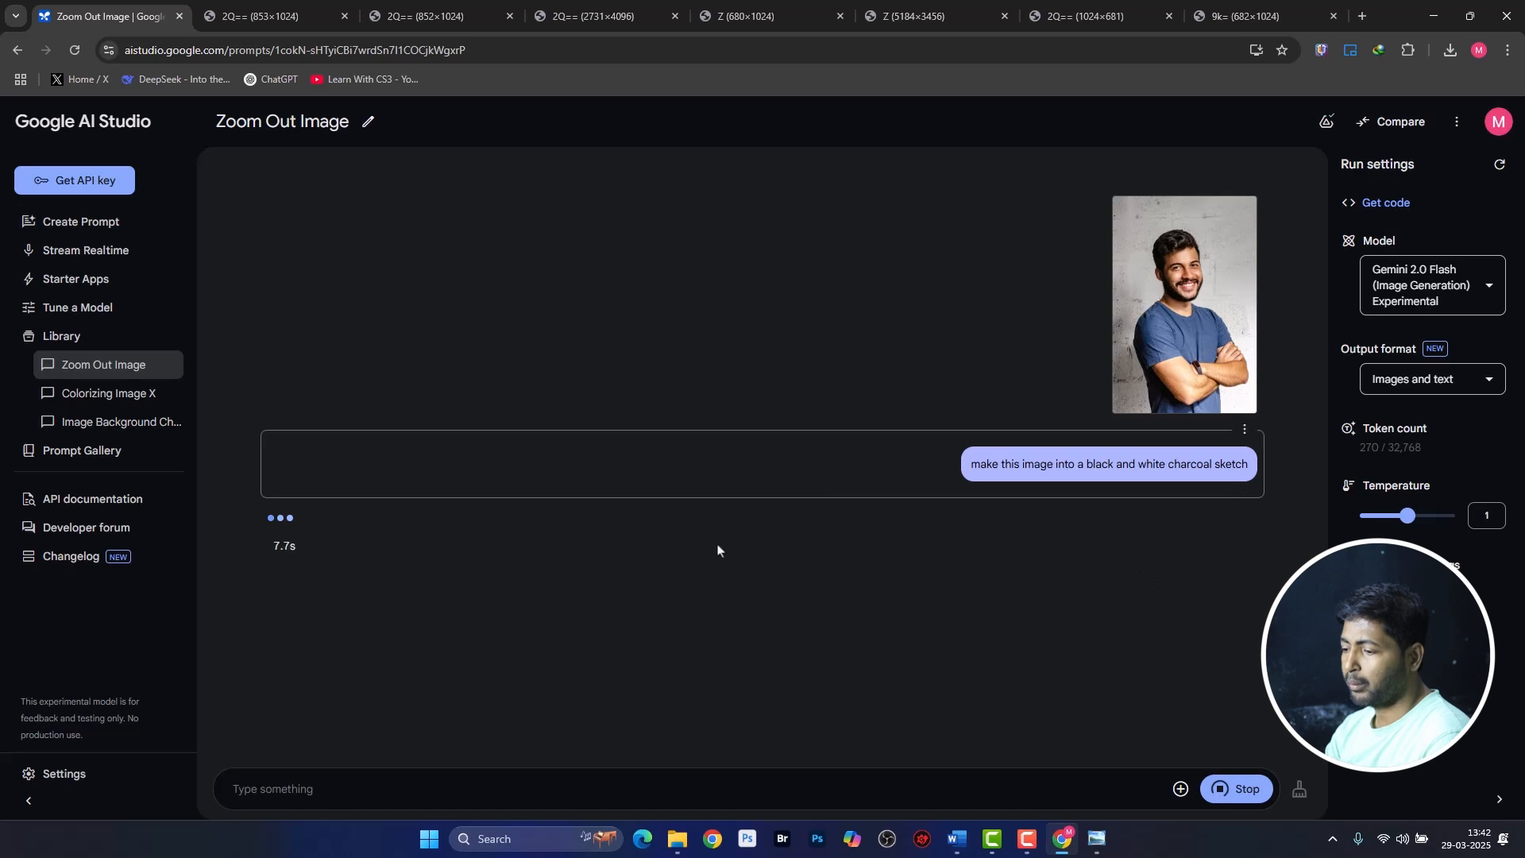
left_click(406, 606)
scroll(833, 476, "down", 3)
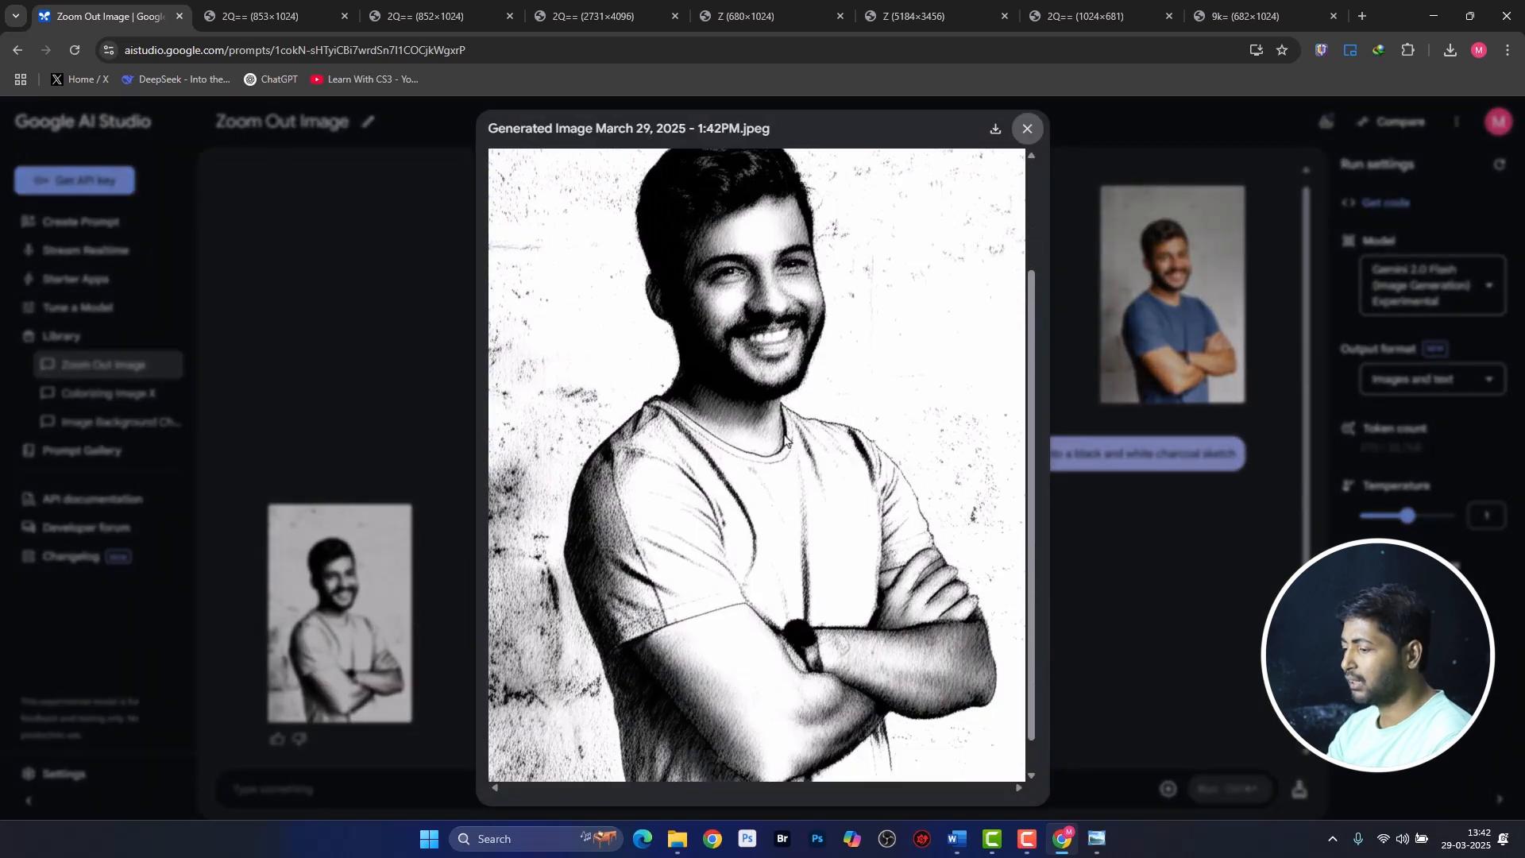
scroll(838, 527, "up", 5)
scroll(838, 526, "down", 2)
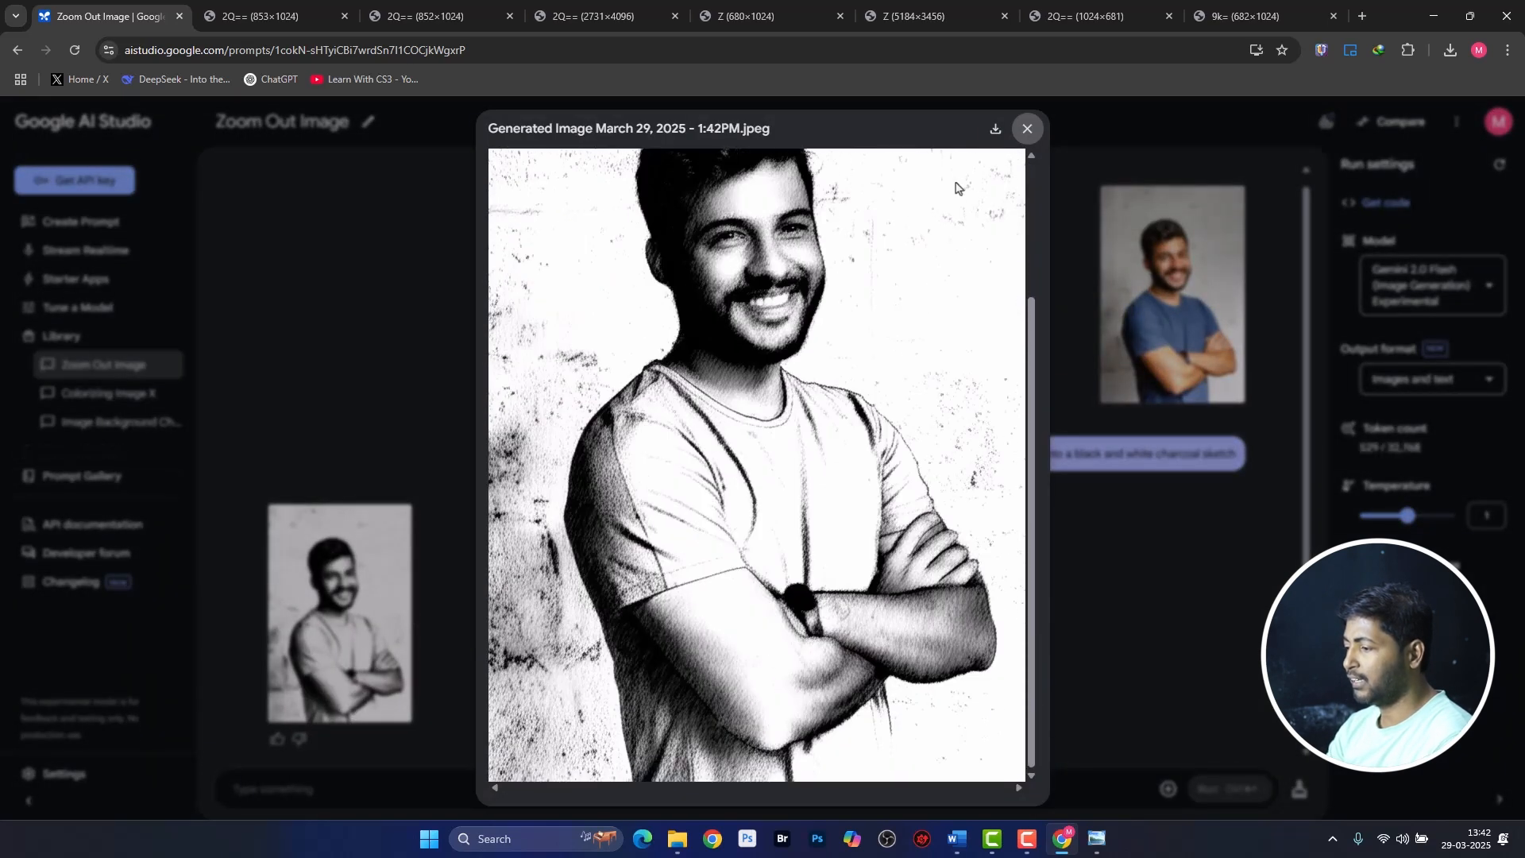
Run the follow-up prompt "Now create clean line work", examine the enlarged line drawing, and compare it with the earlier images.
left_click(390, 786)
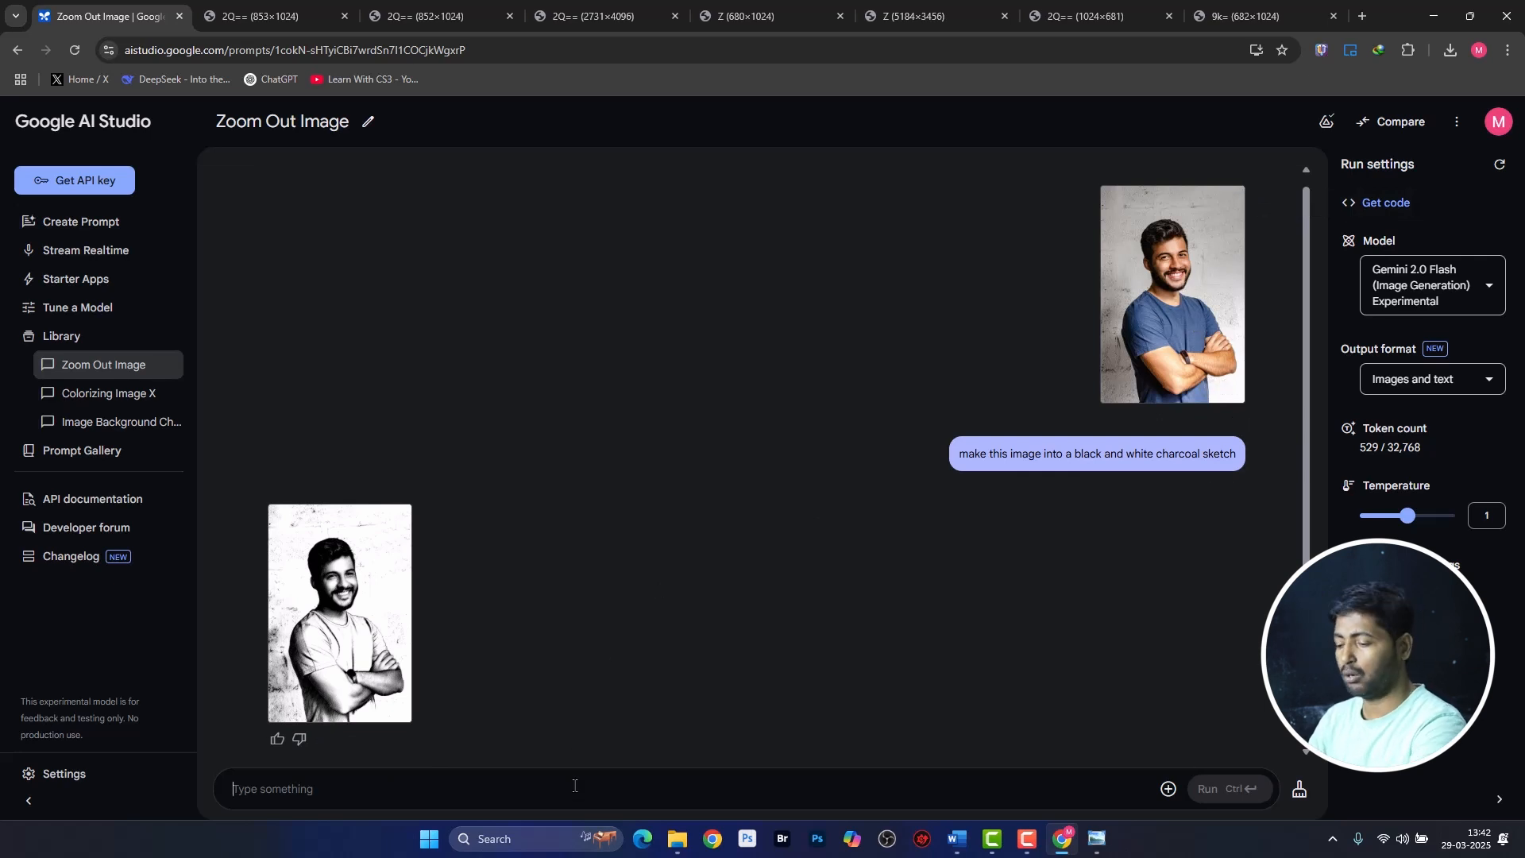
type("Now create clean line work")
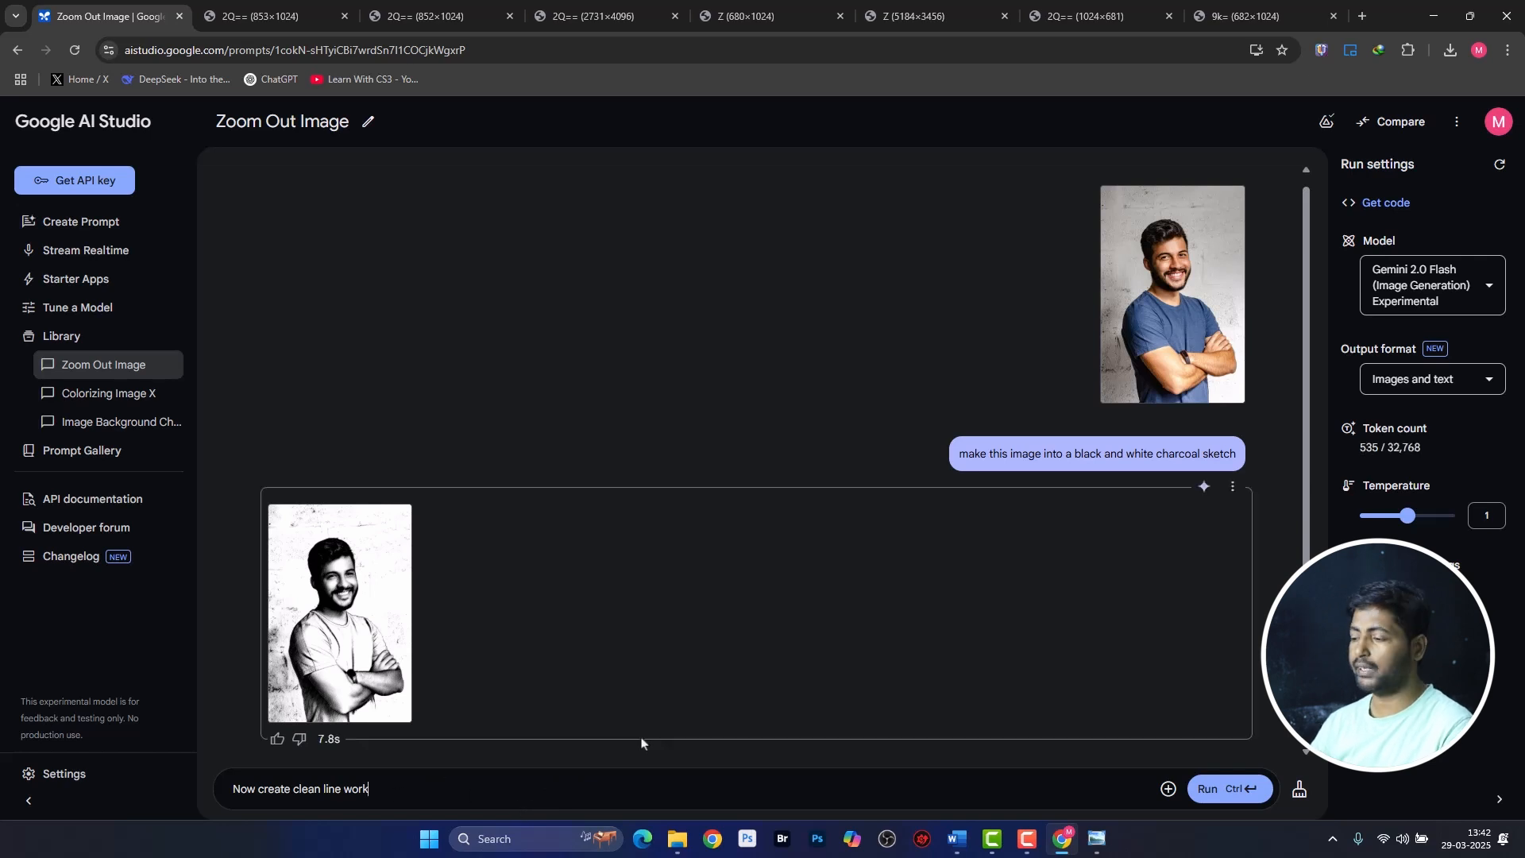
left_click(1255, 794)
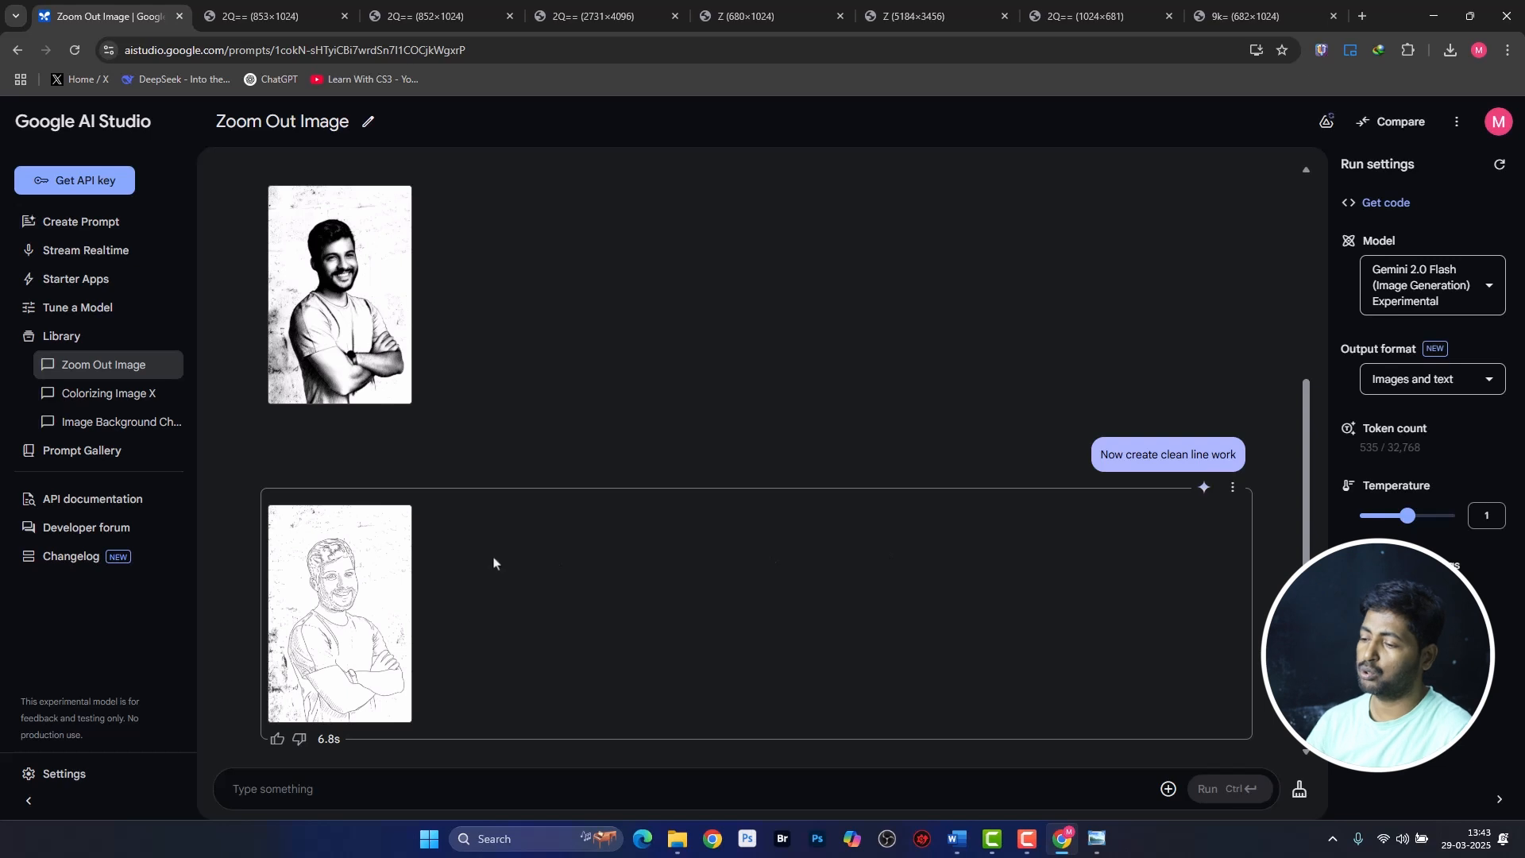
left_click(373, 585)
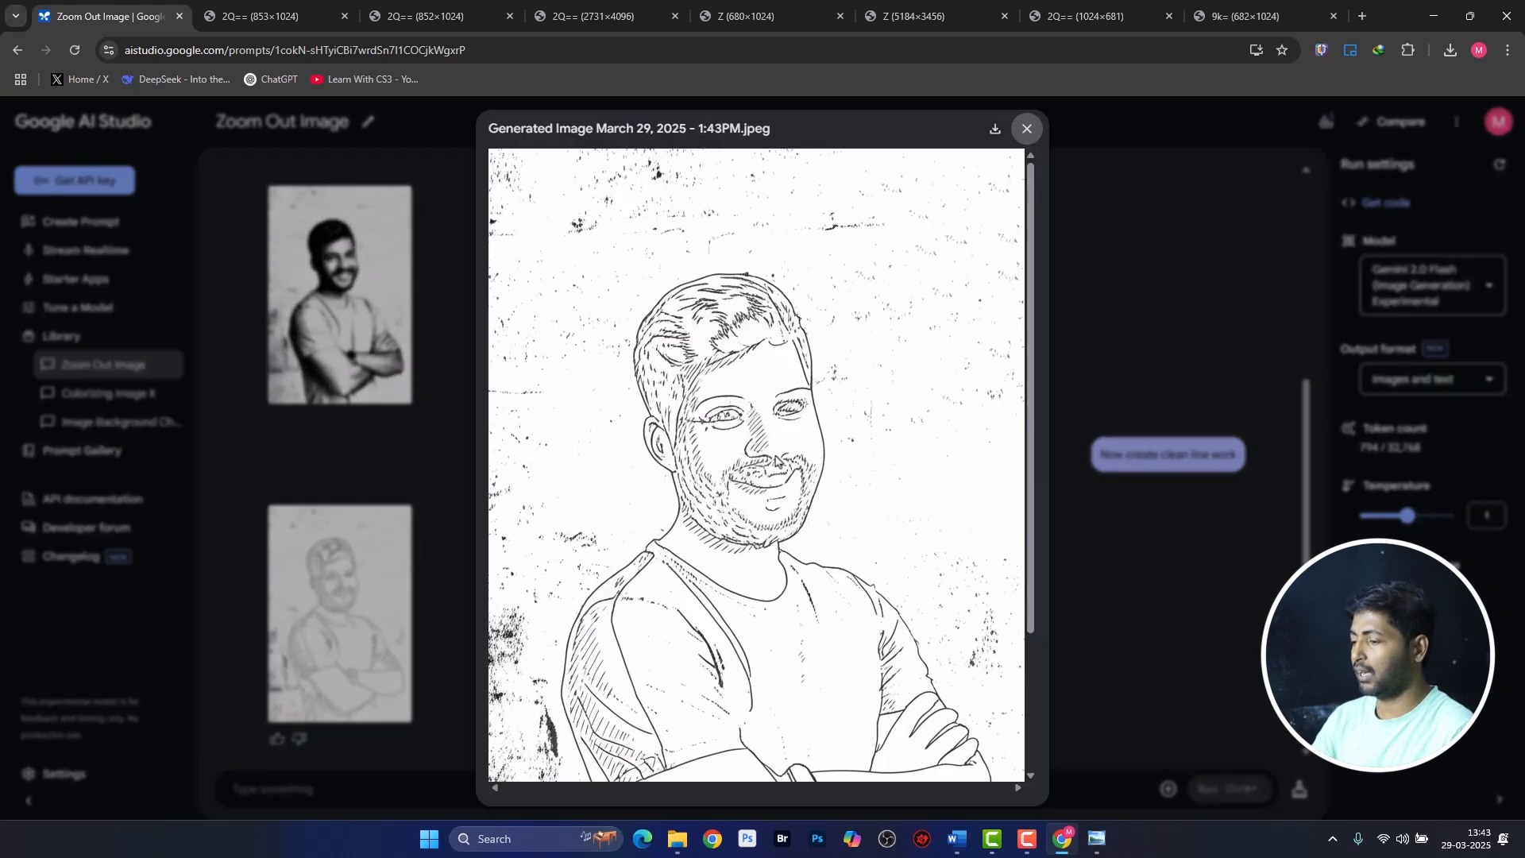
scroll(774, 461, "down", 2)
scroll(837, 517, "up", 2)
left_click(1027, 130)
scroll(1191, 274, "up", 5)
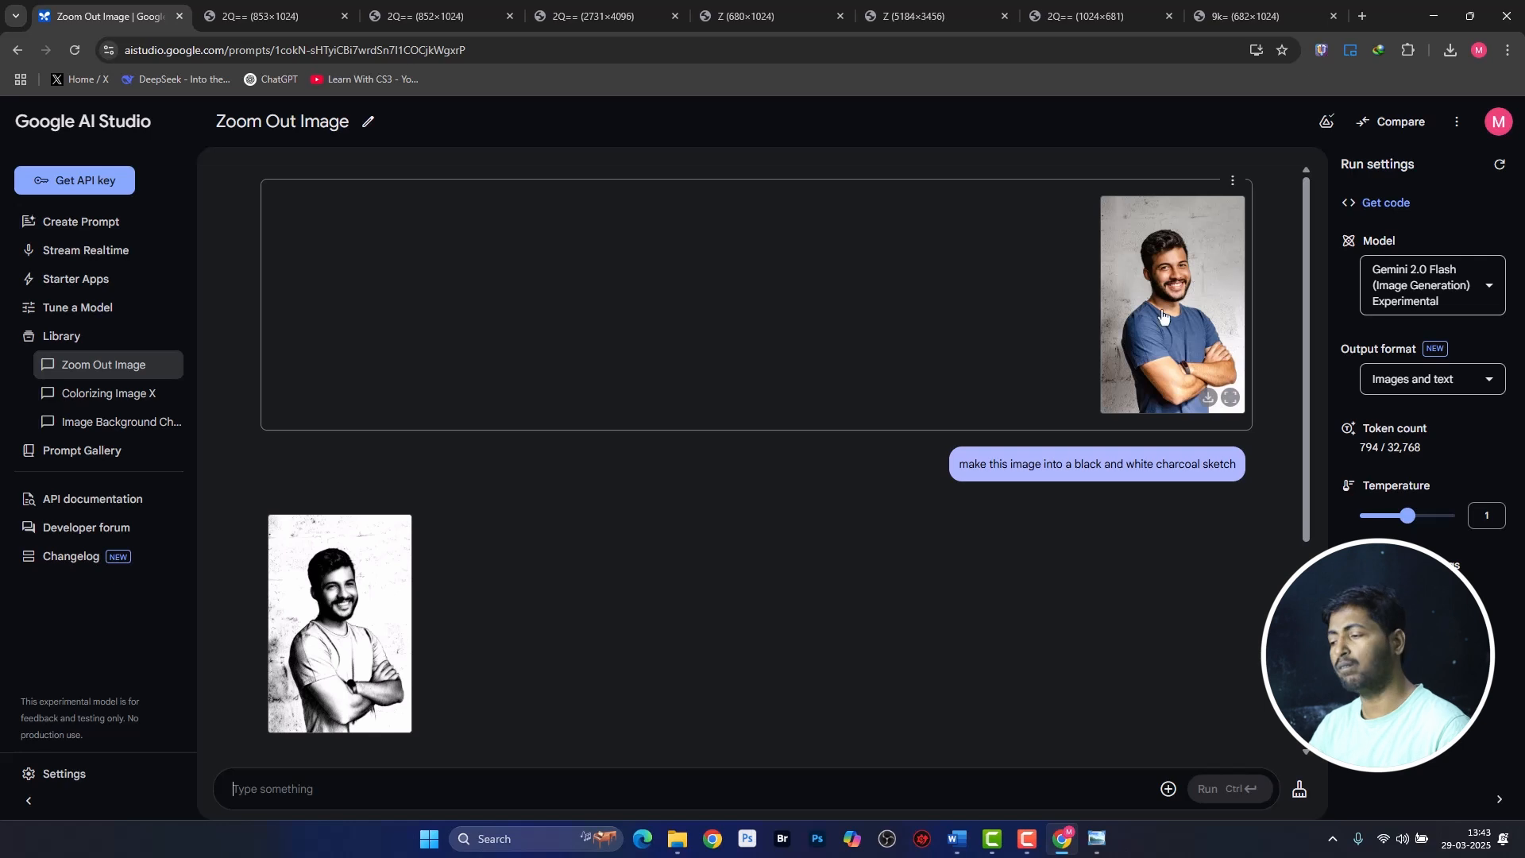
Run the prompt "Complete the illustration by adding simplified color, shading and lighting" and examine the enlarged illustration.
left_click(660, 792)
type("Complete the illustration by adding simplified color, shading and lighting")
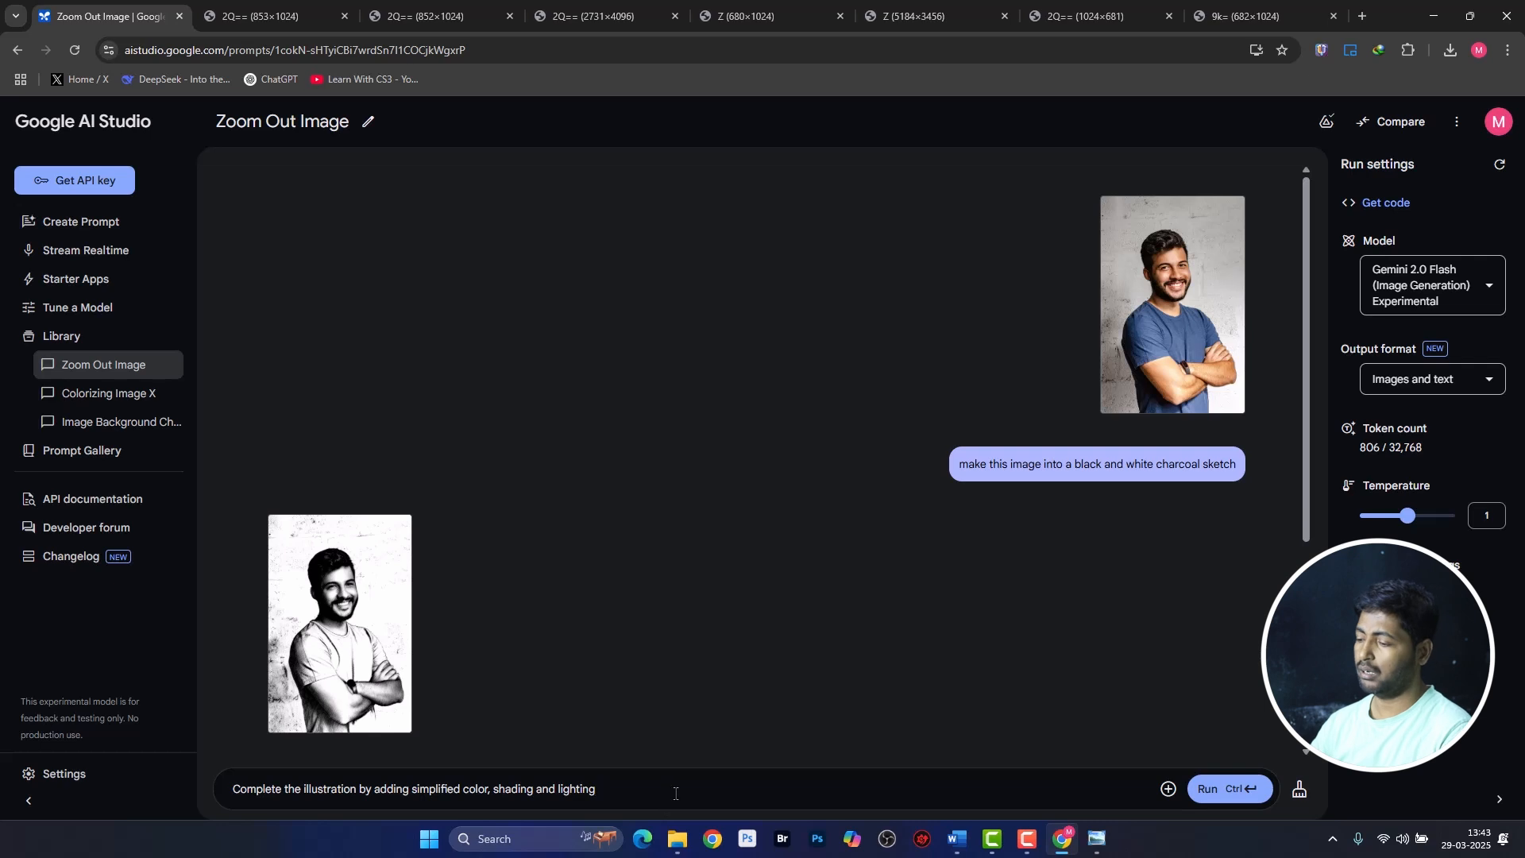
left_click(1213, 789)
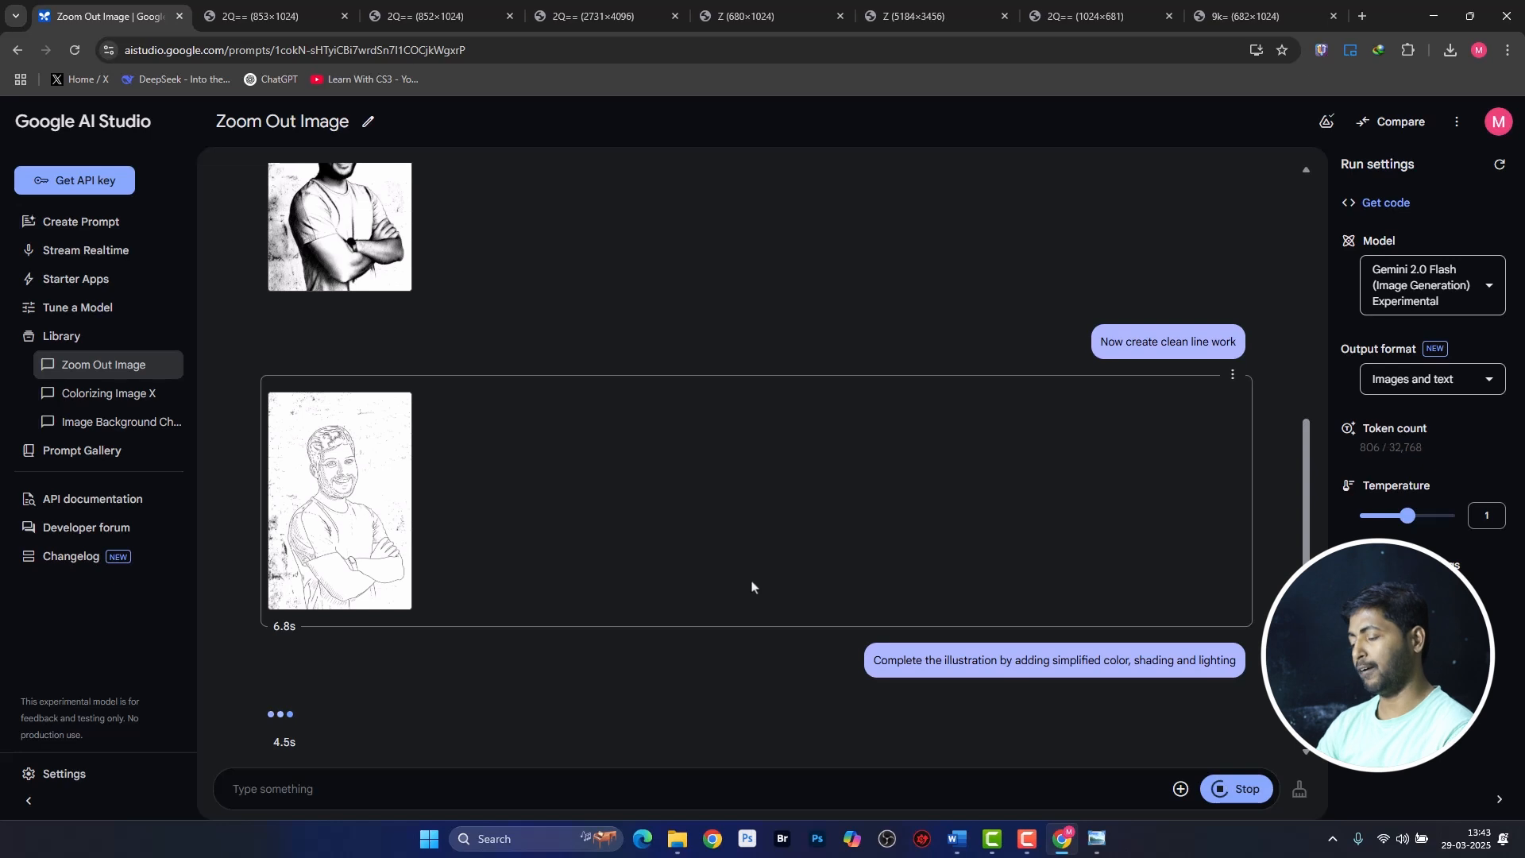
left_click(401, 613)
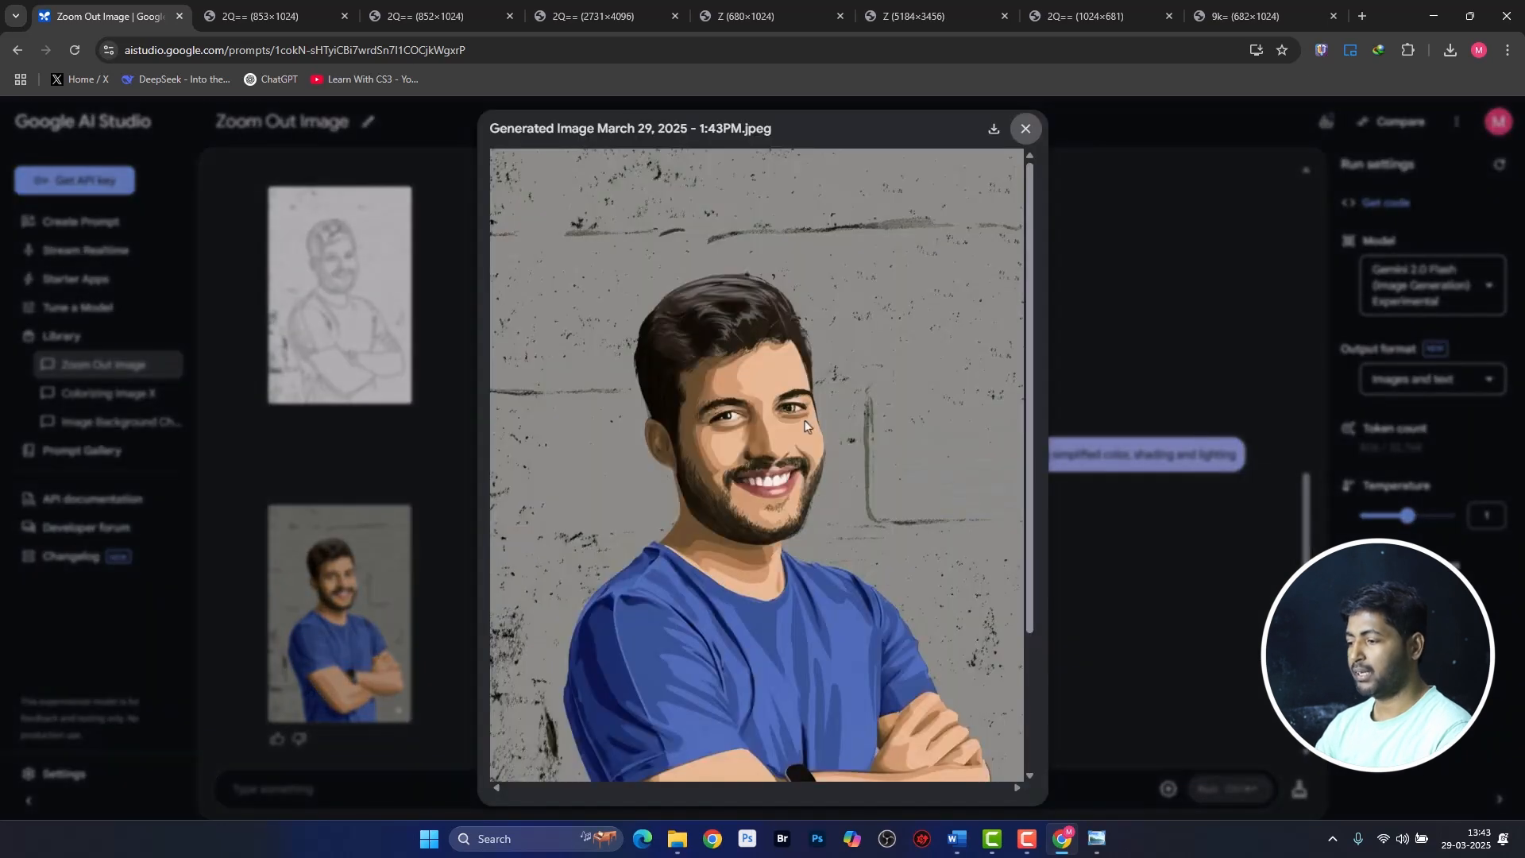
scroll(804, 426, "down", 2)
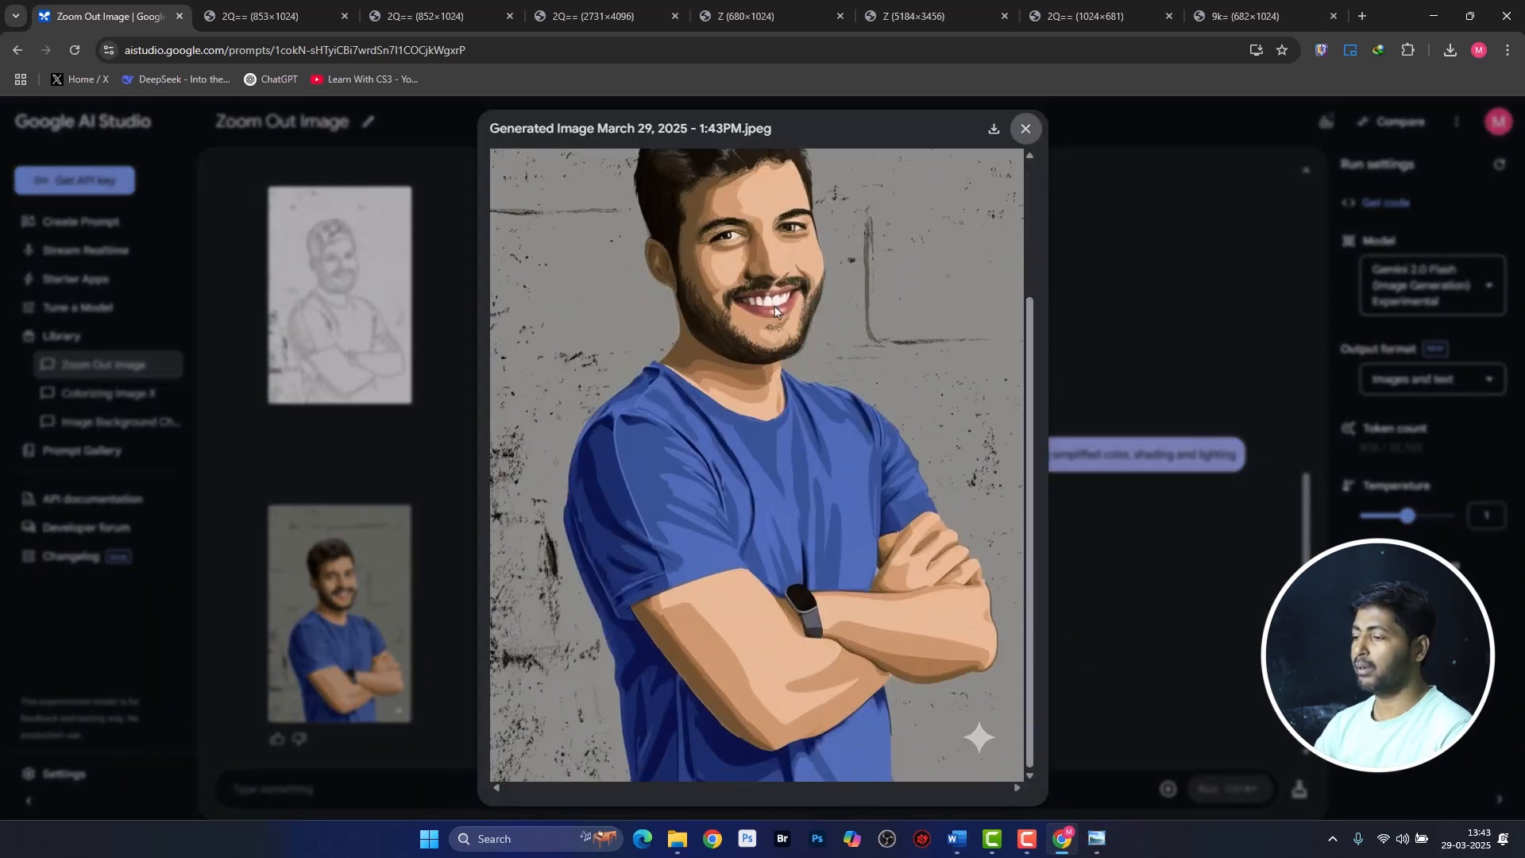
scroll(836, 342, "up", 3)
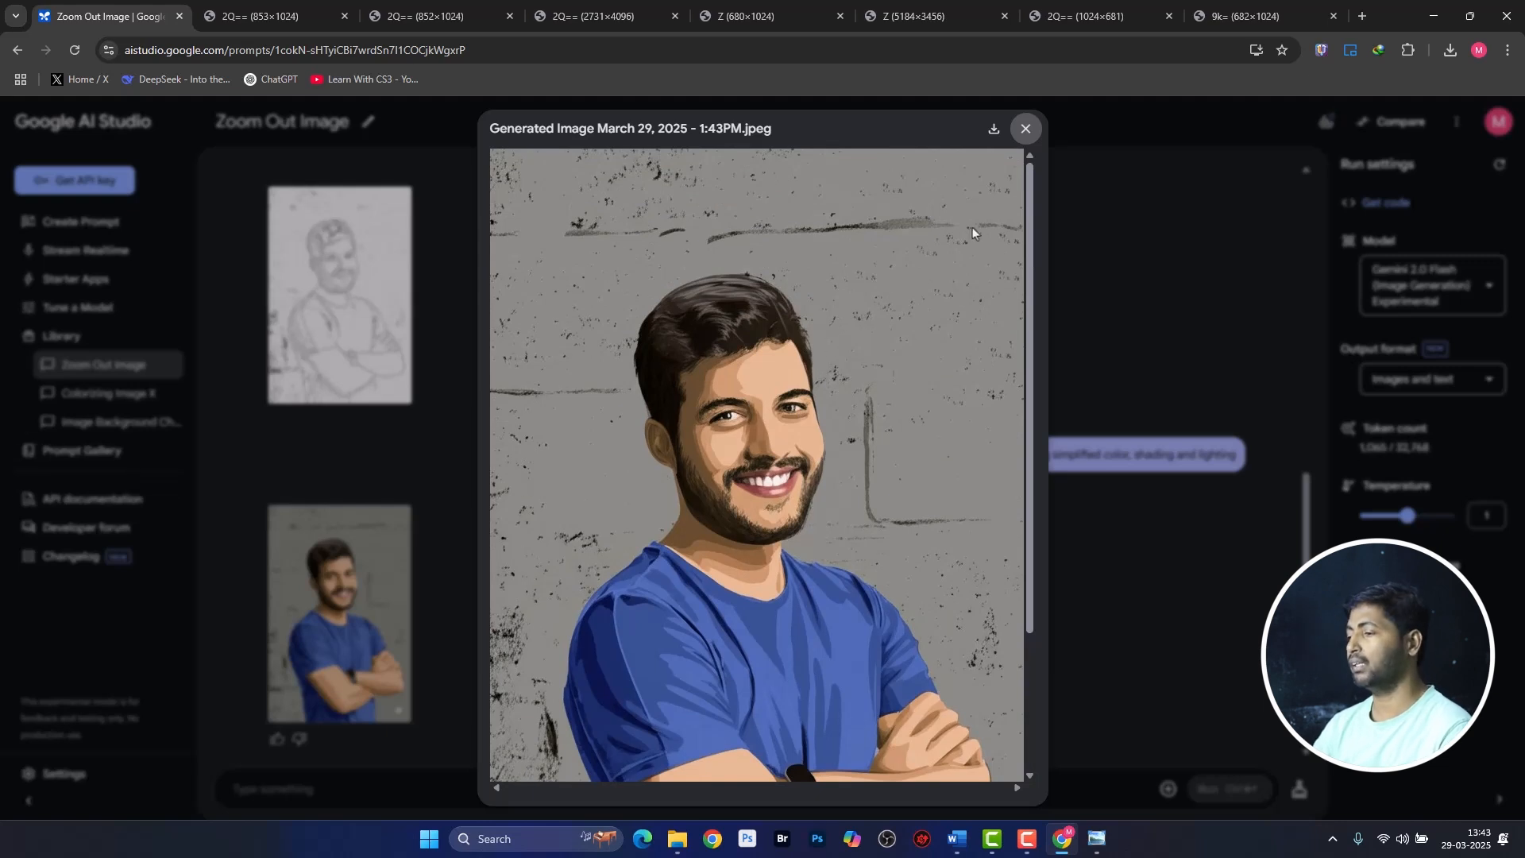
left_click(1024, 128)
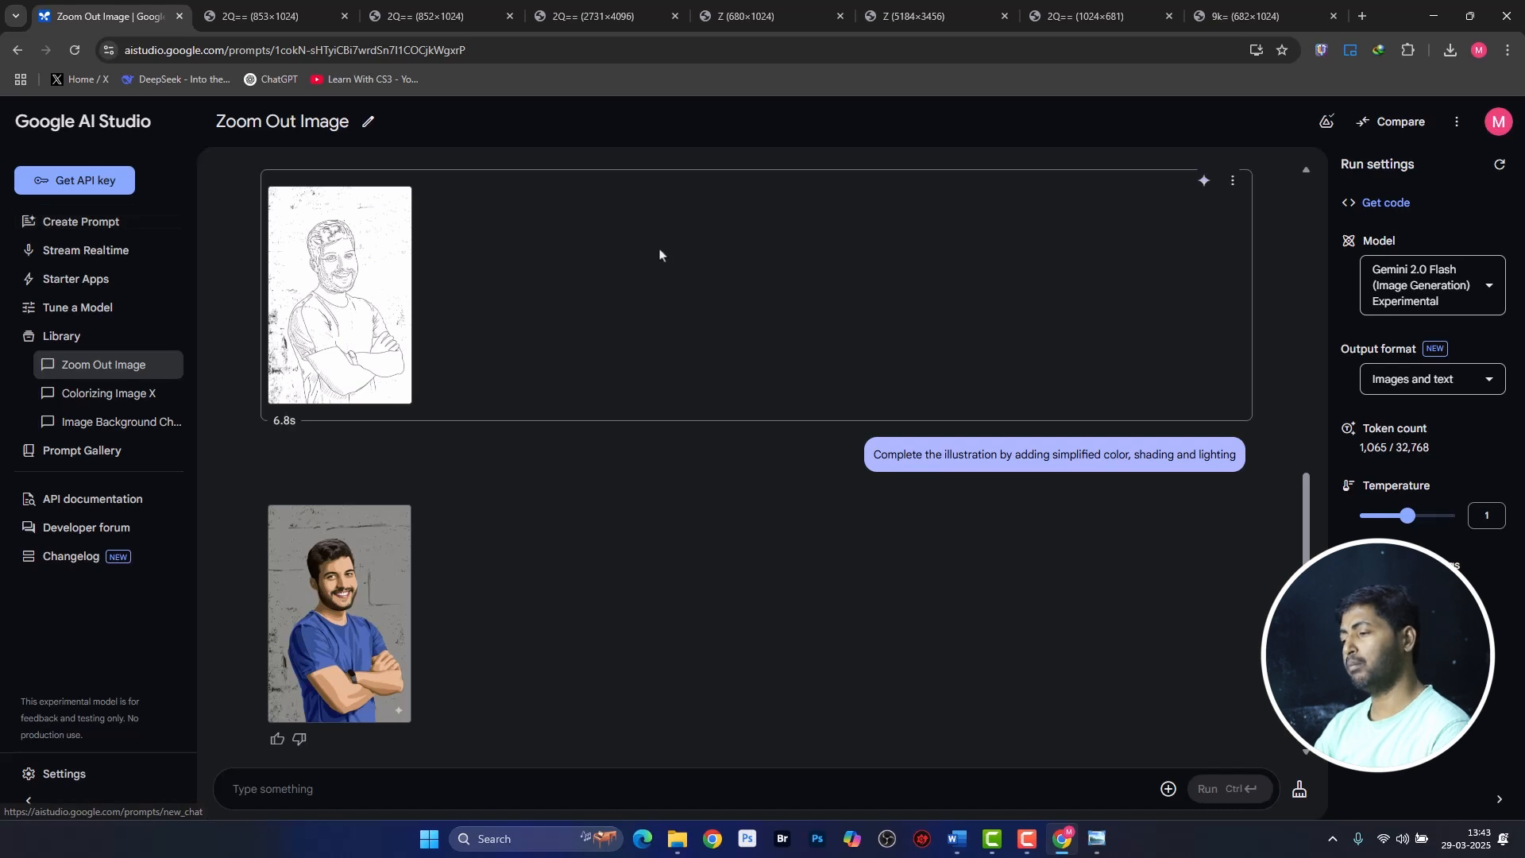
Create a new blank prompt with the Gemini 2.0 Flash image generation model.
left_click(119, 225)
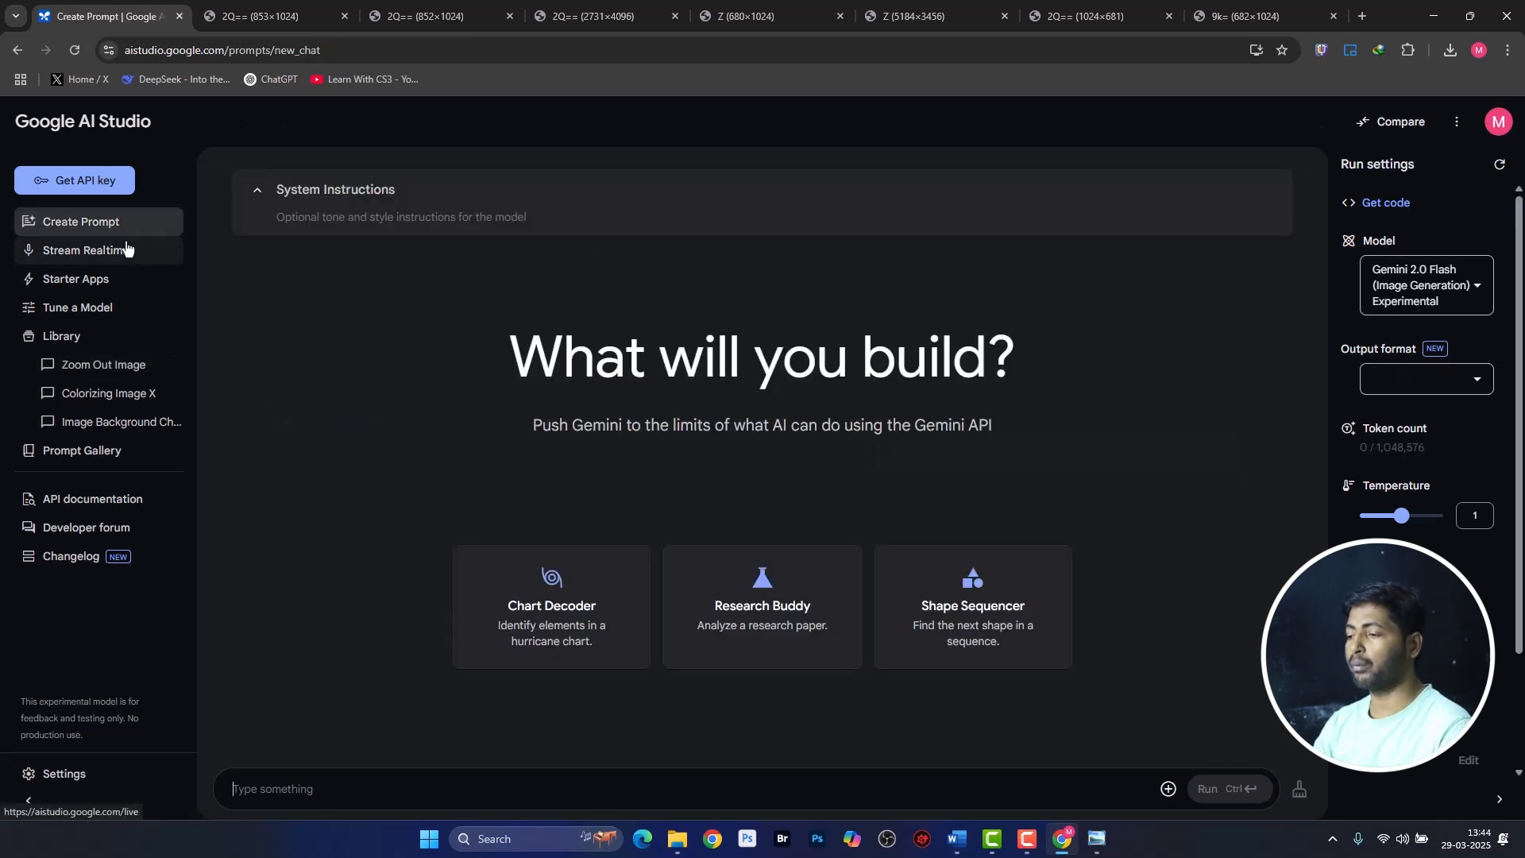
left_click(92, 227)
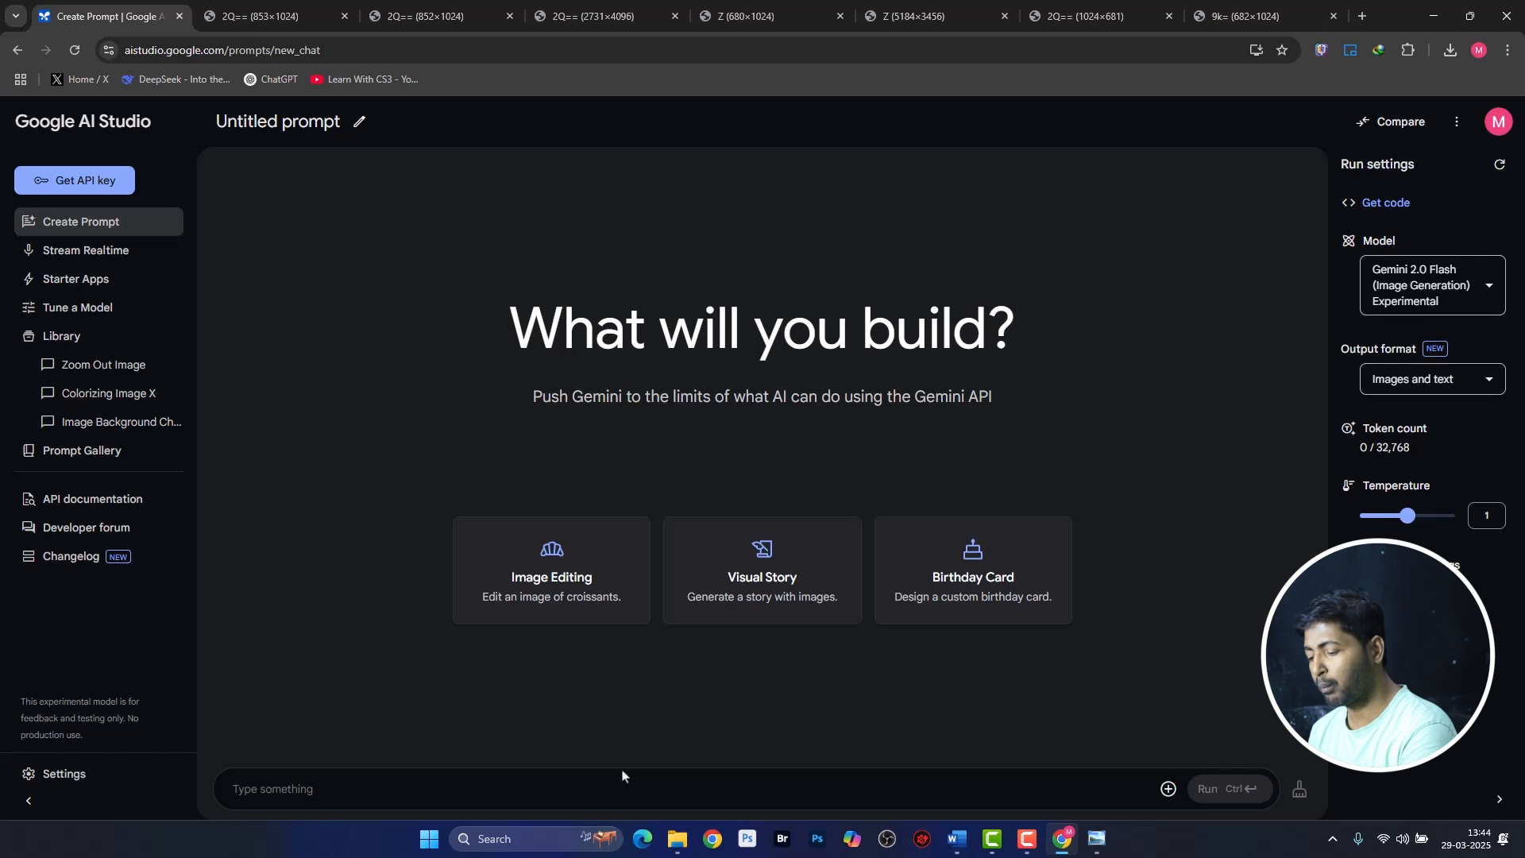
Run the prompt "Generate a story about कछुआ और घमंडी मगरमच्छ,in a 3d cartoon animation style. For each scene, generate an image" and review the scenes.
type("Generate a story about कछुआ और घमंडी मगरमच्छ,in a 3d cartoon animation style. For each scene, generate an image")
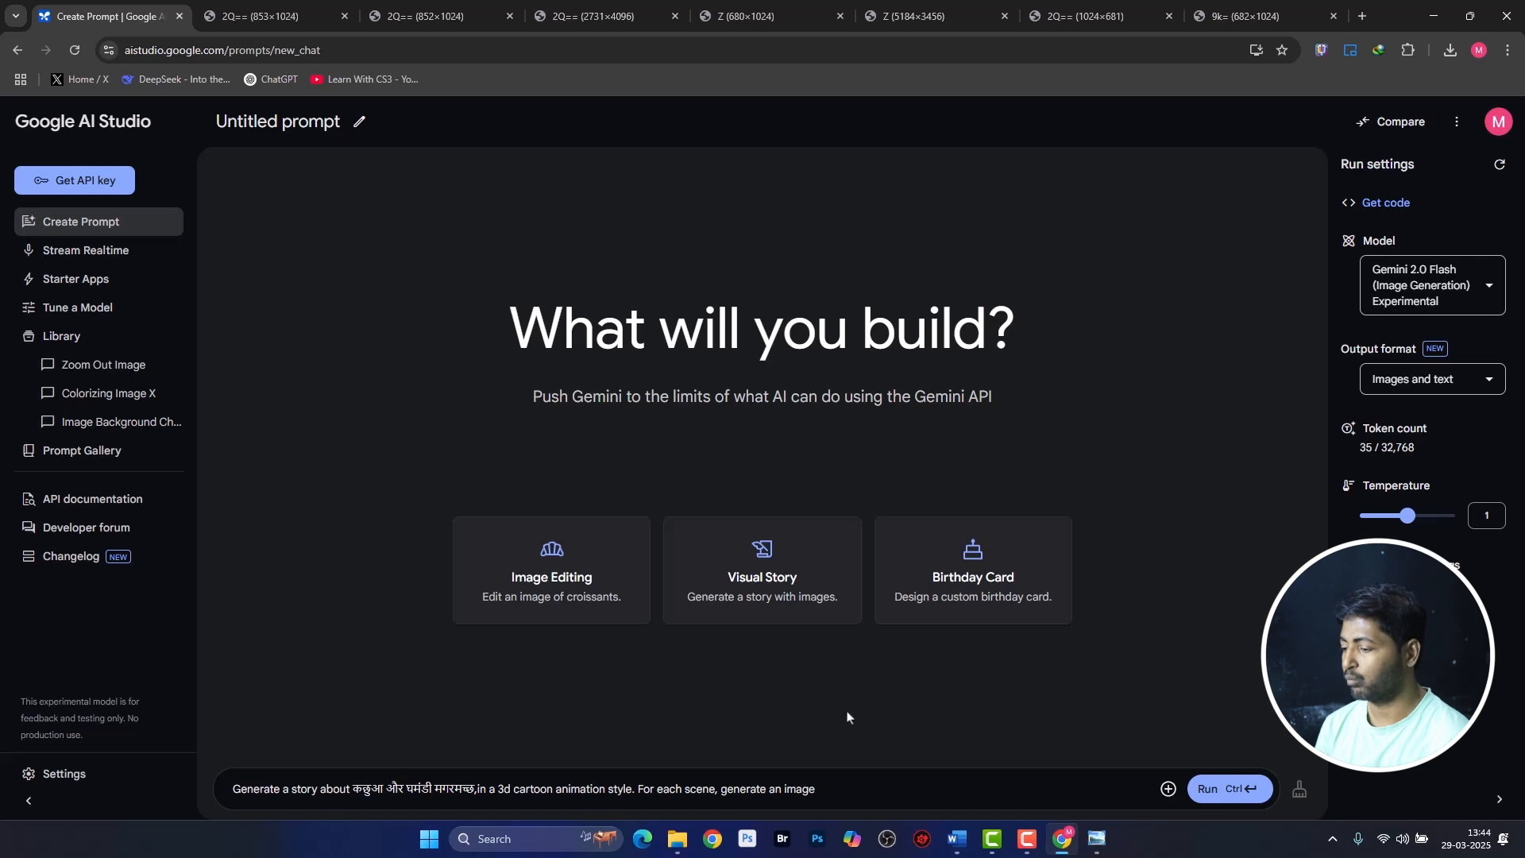
left_click(1243, 790)
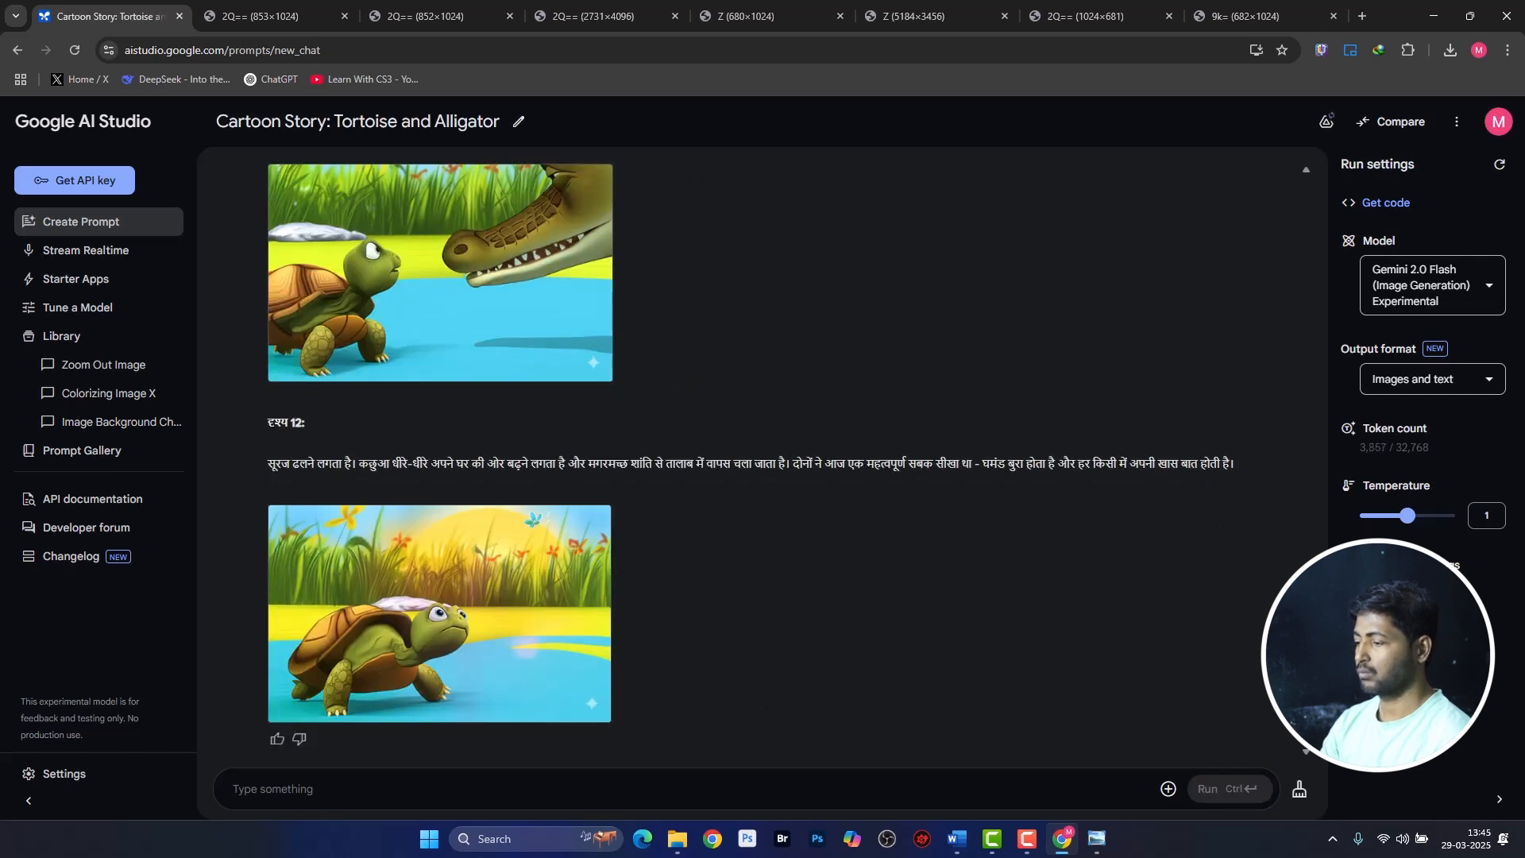
scroll(762, 461, "up", 20)
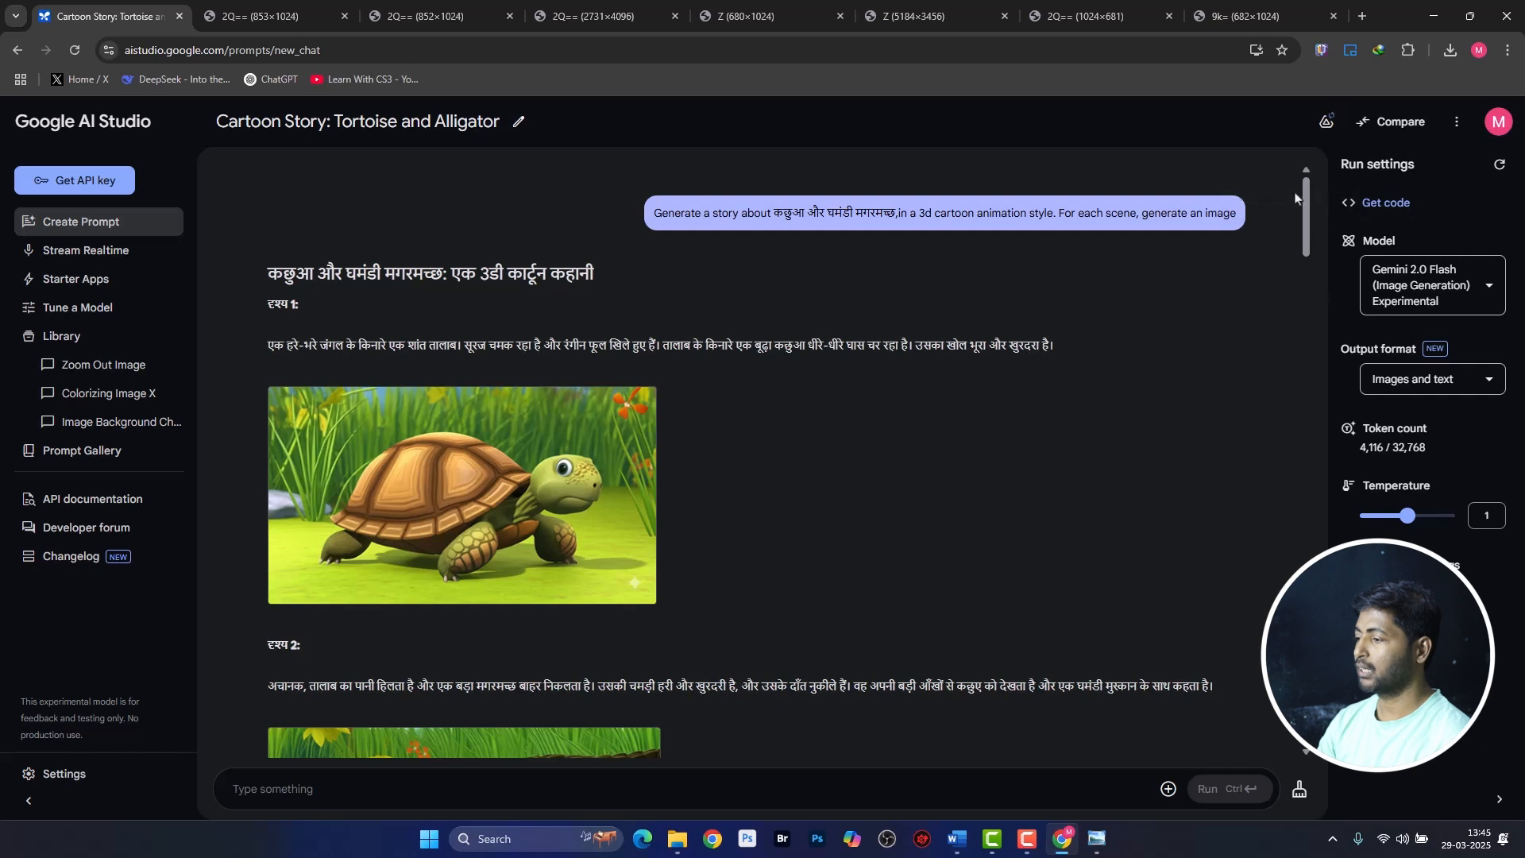
left_click_drag(1307, 195, 1314, 567)
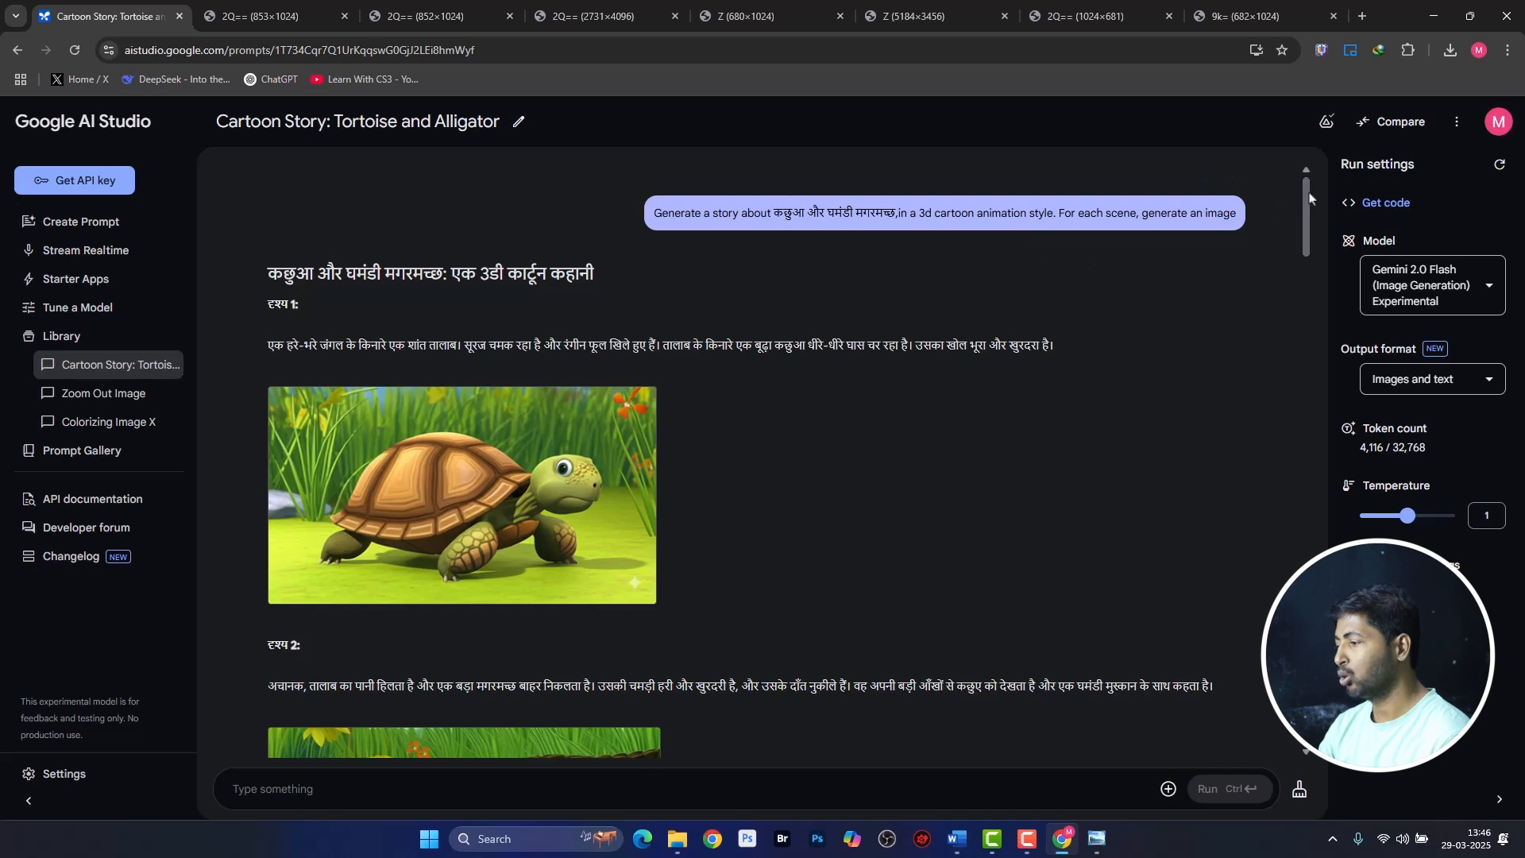
mouse_move(1305, 189)
left_mouse_down()
mouse_move(1300, 697)
mouse_move(1259, 720)
mouse_move(1278, 660)
mouse_move(1290, 193)
left_mouse_up()
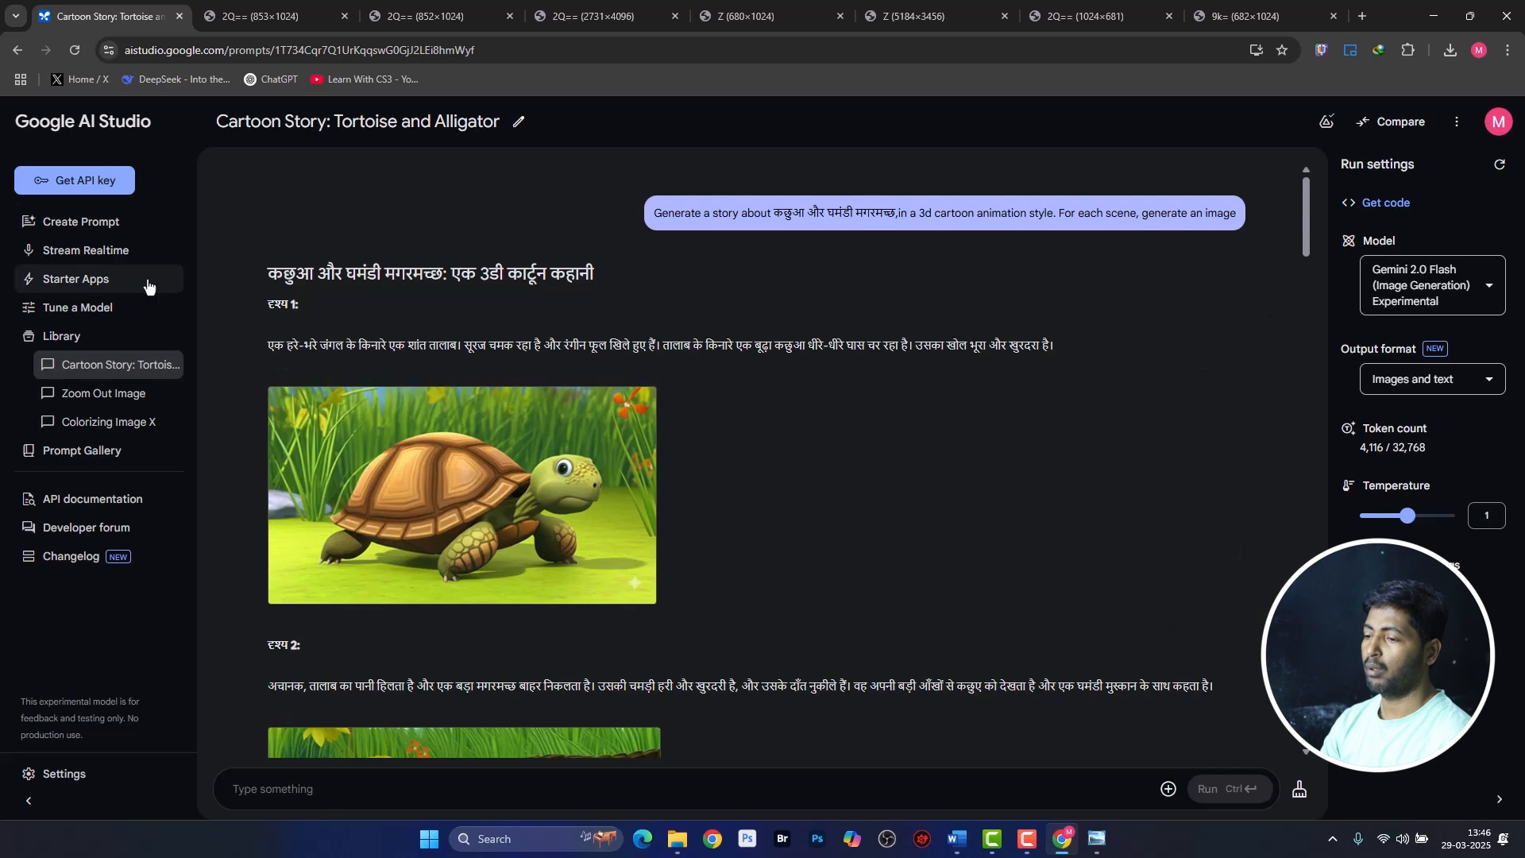
In a new prompt, generate a floral birthday card with large "Happy Birthday!" text and a wish ending "Cheers to you!", and examine the enlarged card.
left_click(106, 232)
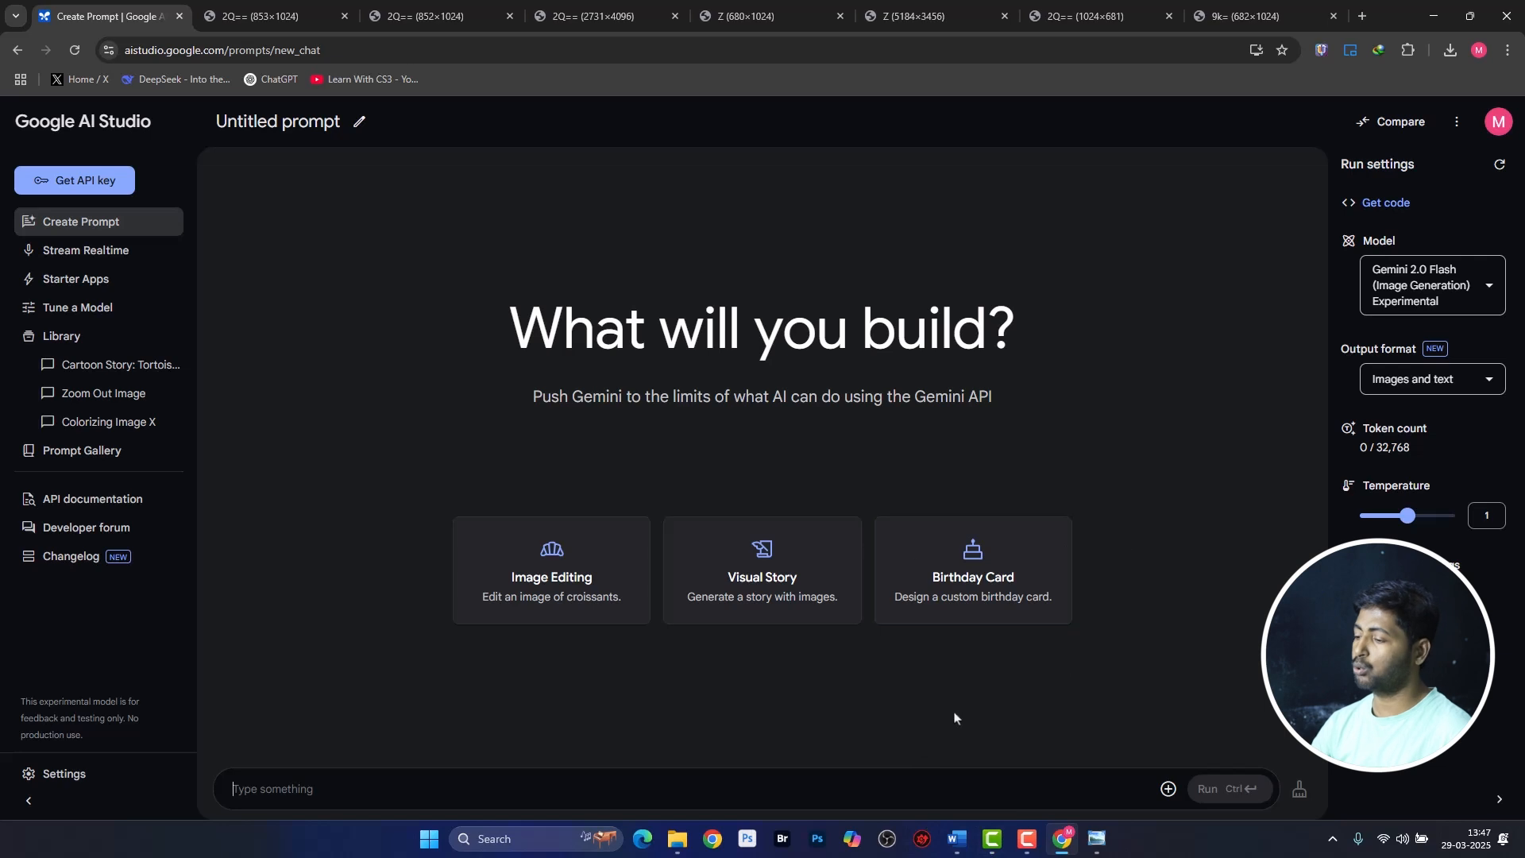
left_click(539, 792)
type("Generate a design for a birthday card with beautiful floral decorations. The text should be large and say: \"Happy Birthday! Wishing you a day filled with joy, laughter, and all your favorite things. May this next year be your best one yet, bringing you exciting adventures and wonderful memories. Cheers to you!\"")
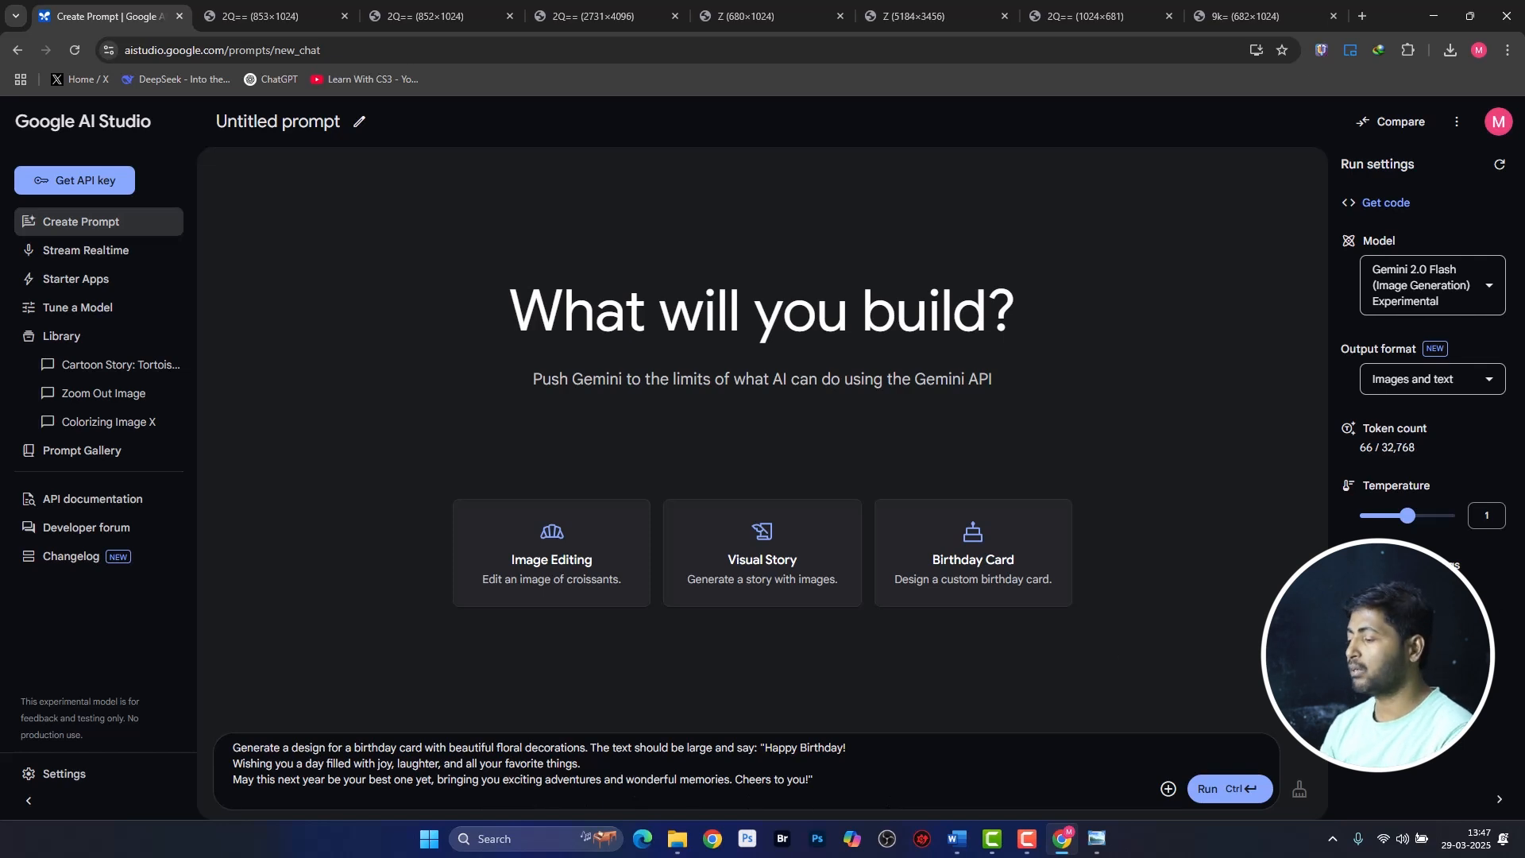
left_click(1208, 789)
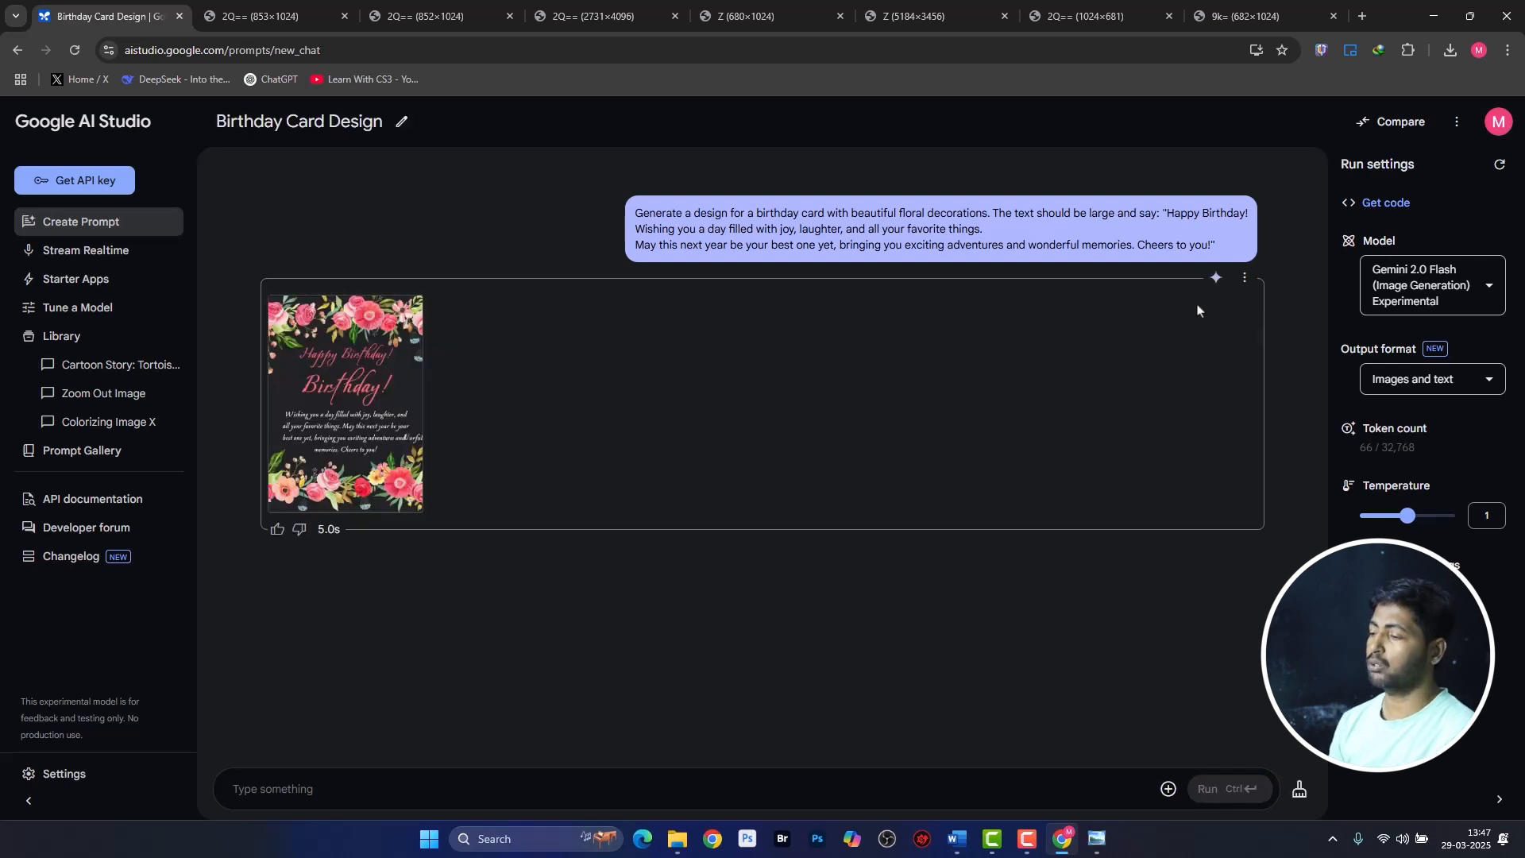
left_click(391, 411)
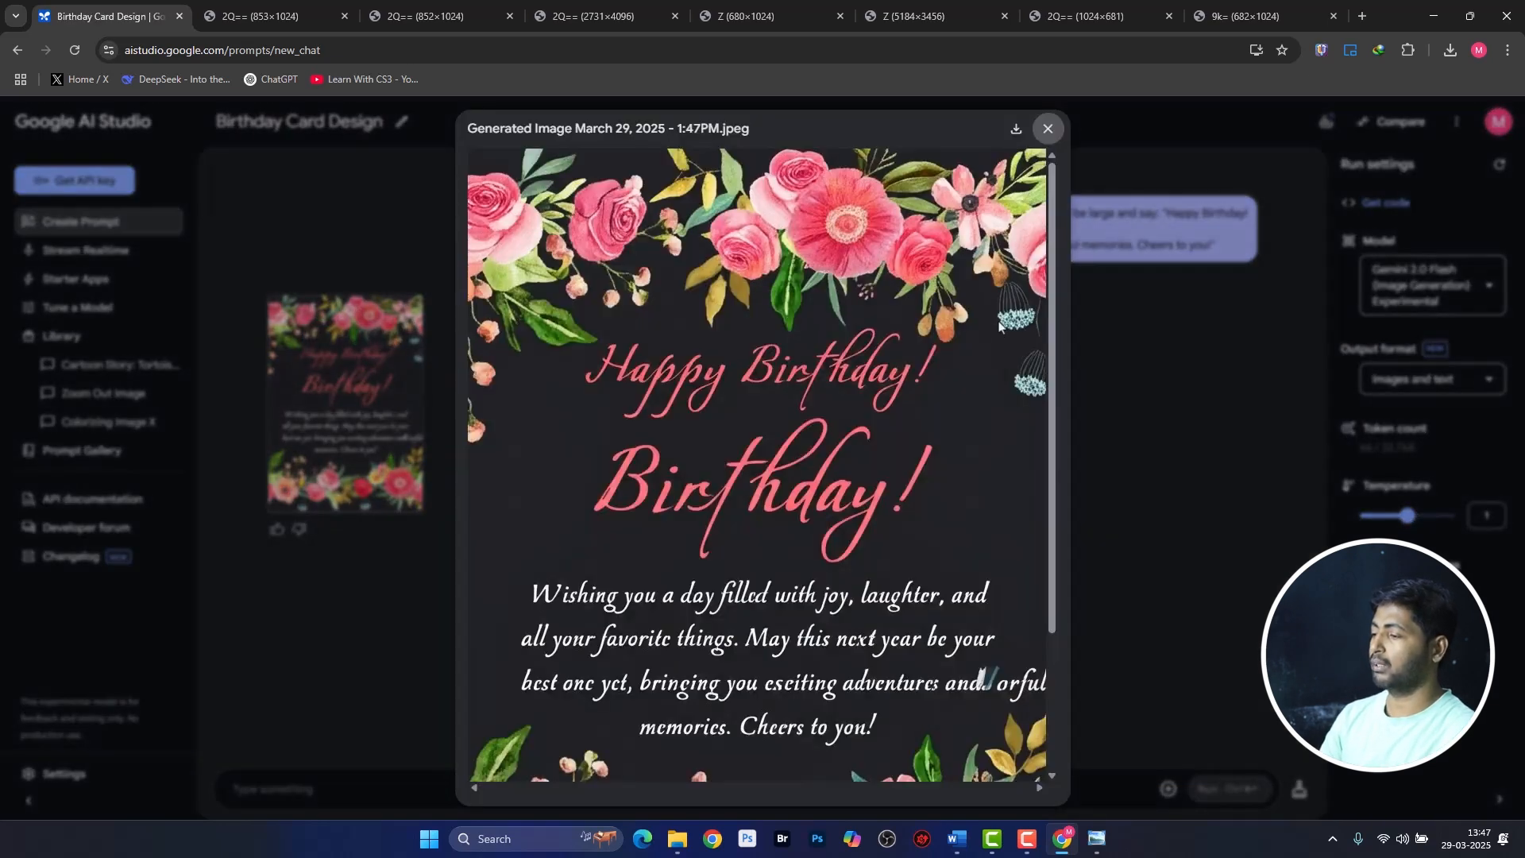
scroll(1046, 222, "down", 3)
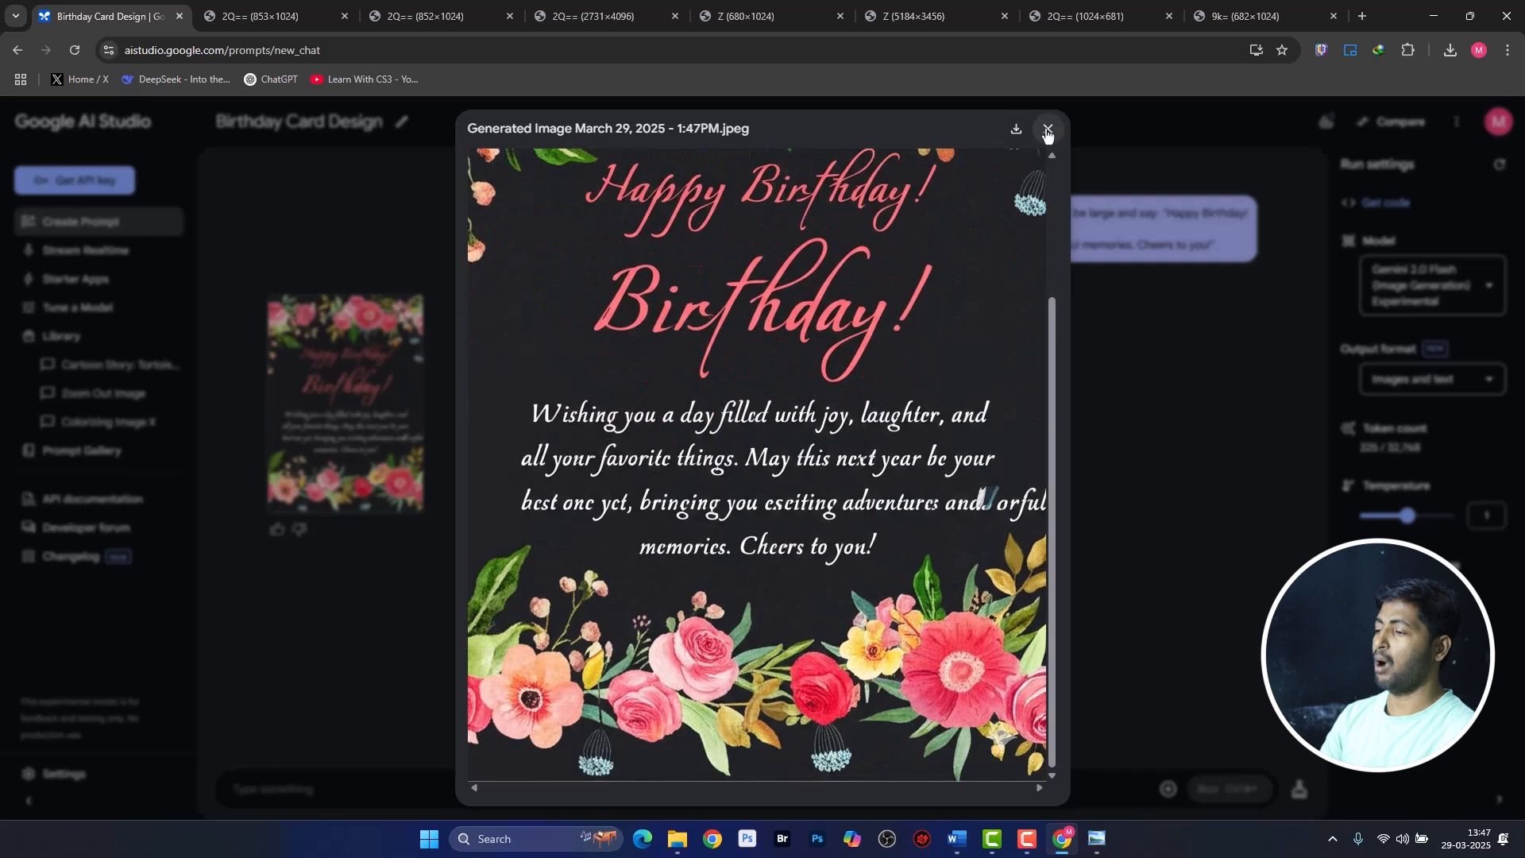
left_click(1046, 129)
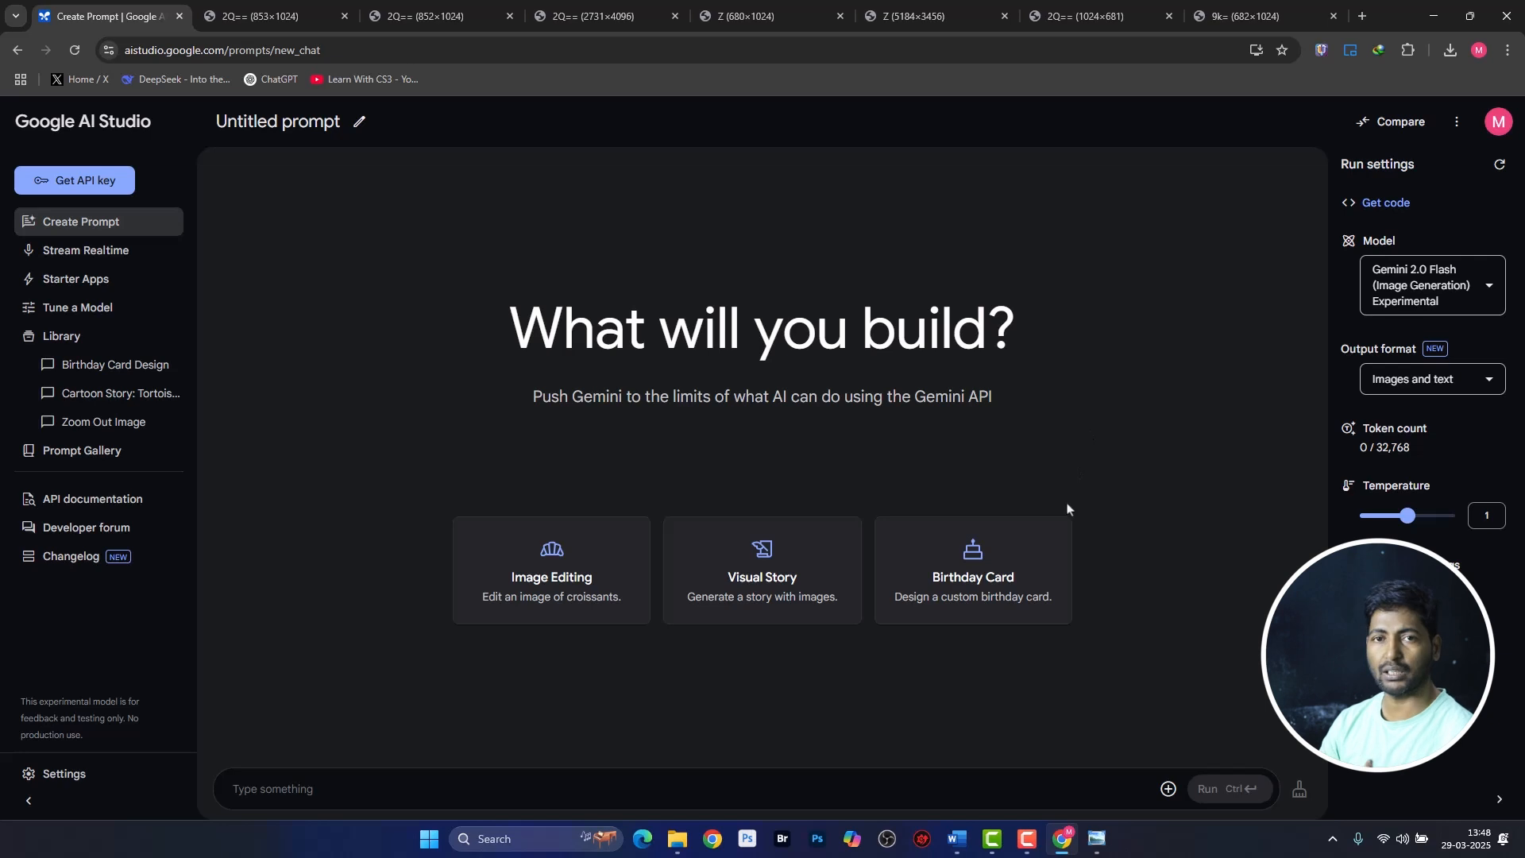
Generate a teacher teaching on a black board that reads "किसी की निंदा ना करें, अगर आप मदद के लिए हाथ बढ़ा सकते हैं, तो ज़रुर बढाएं।".
left_click(998, 781)
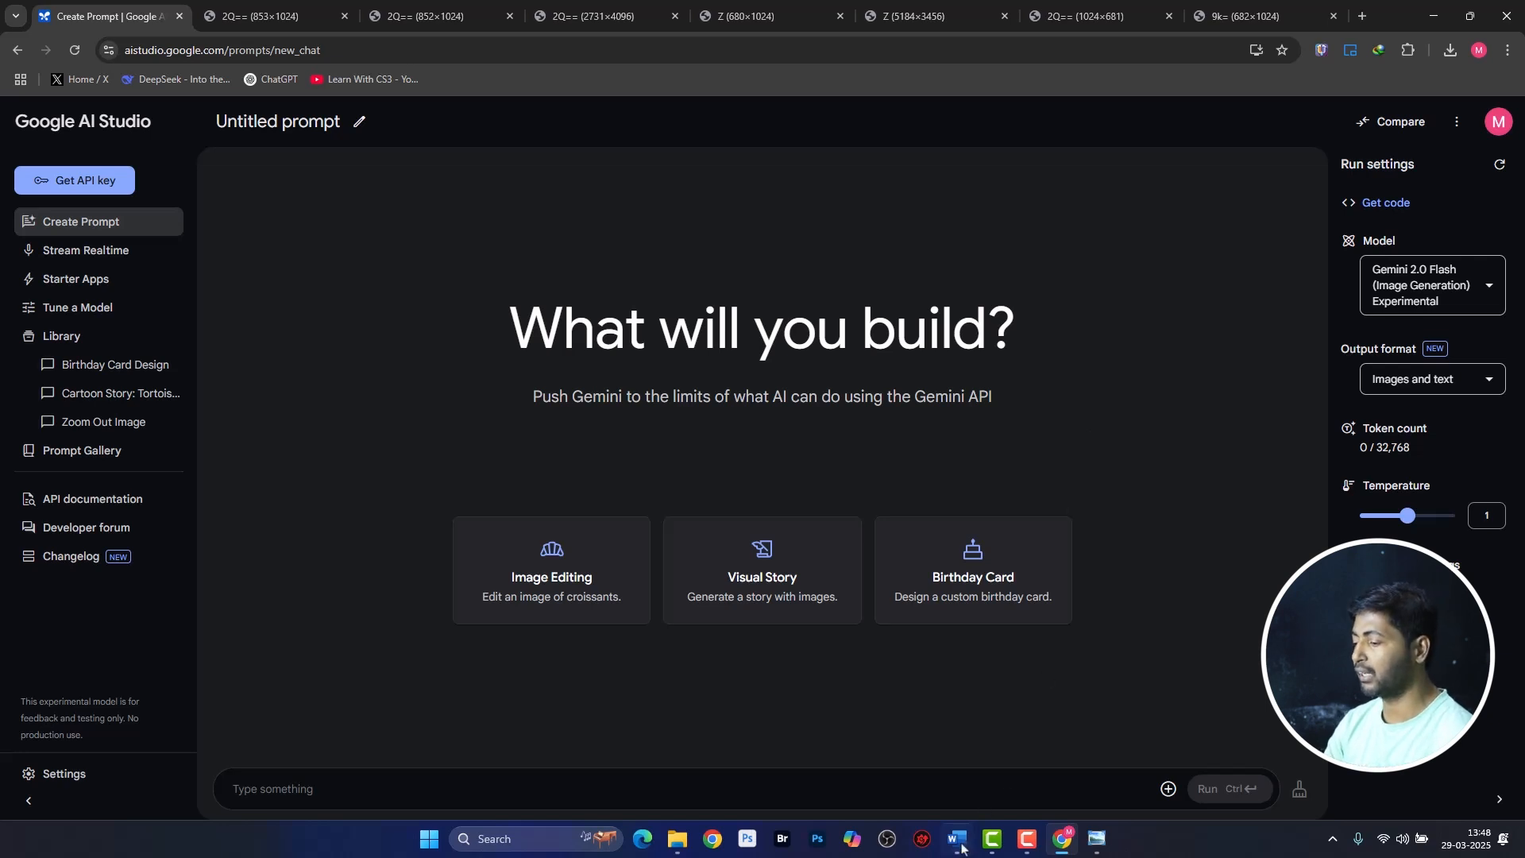
key("ctrl+v")
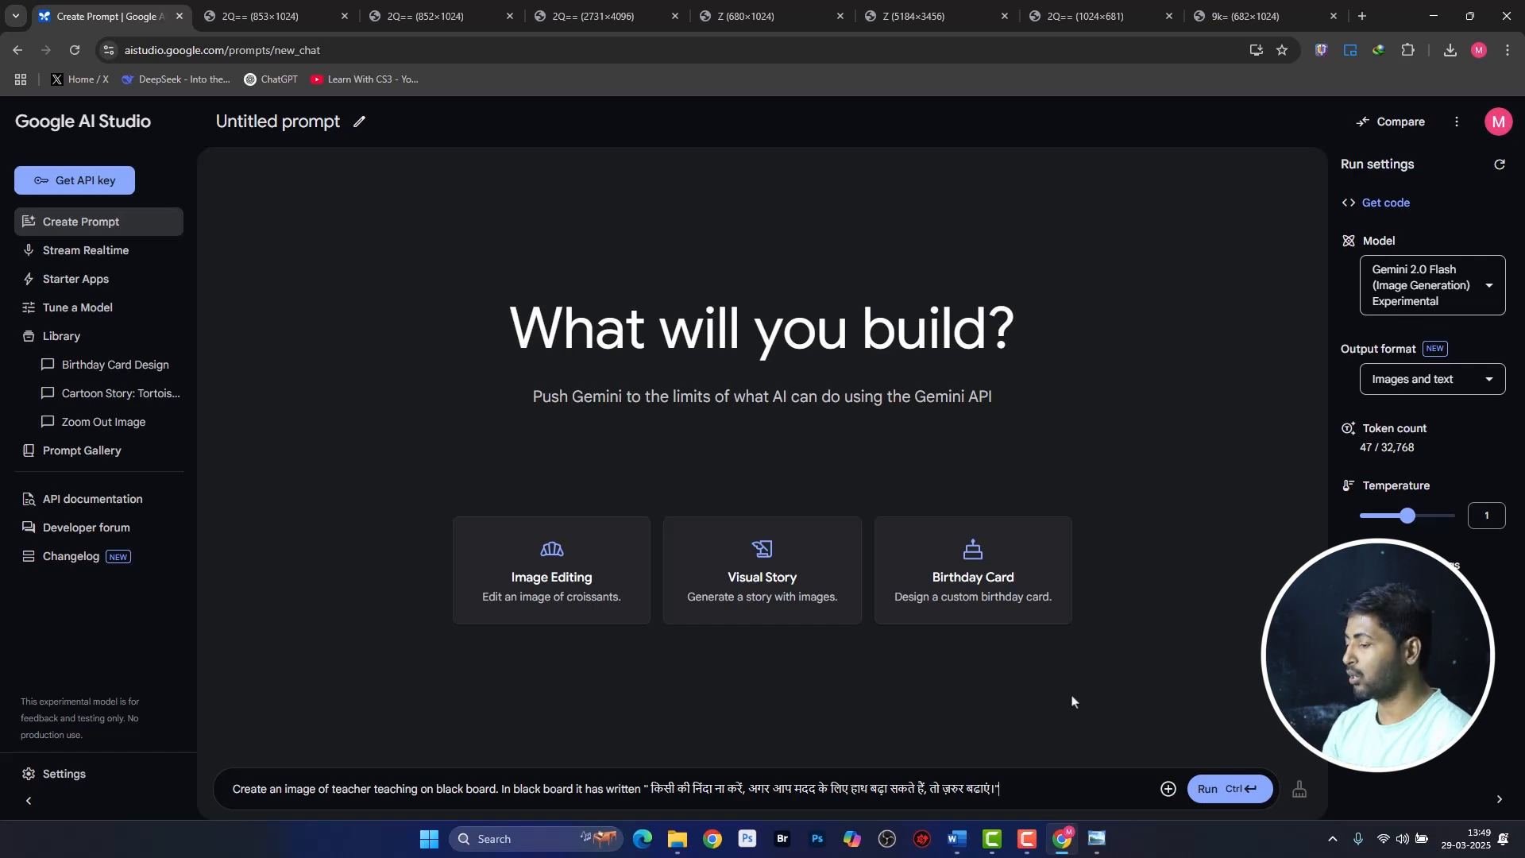
left_click(1223, 789)
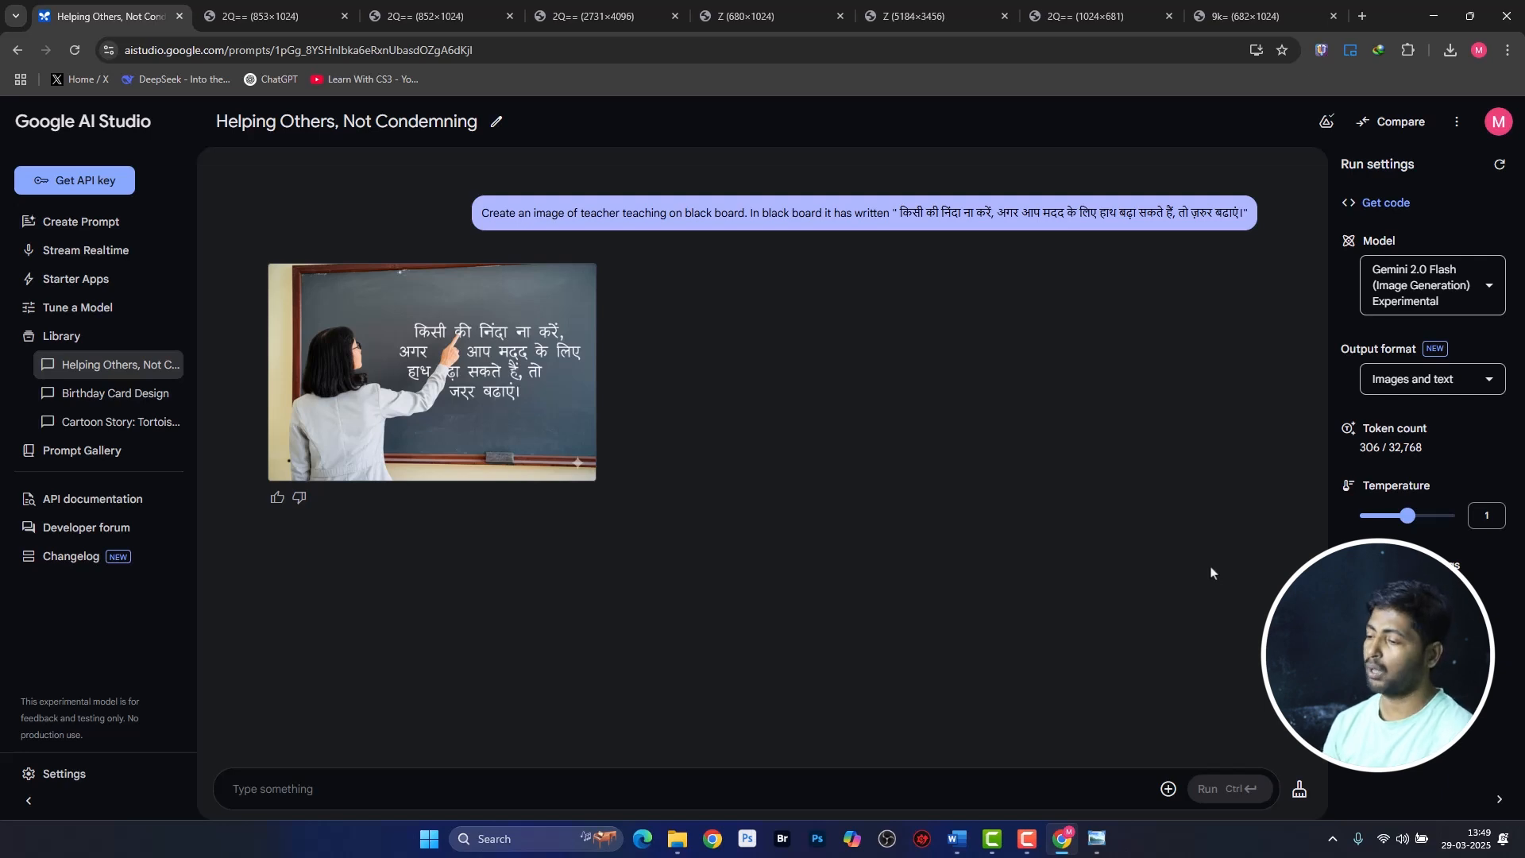
Open the generated teacher image in its own browser tab, examine the Hindi lettering on the blackboard, and return to the prompt.
right_click(511, 371)
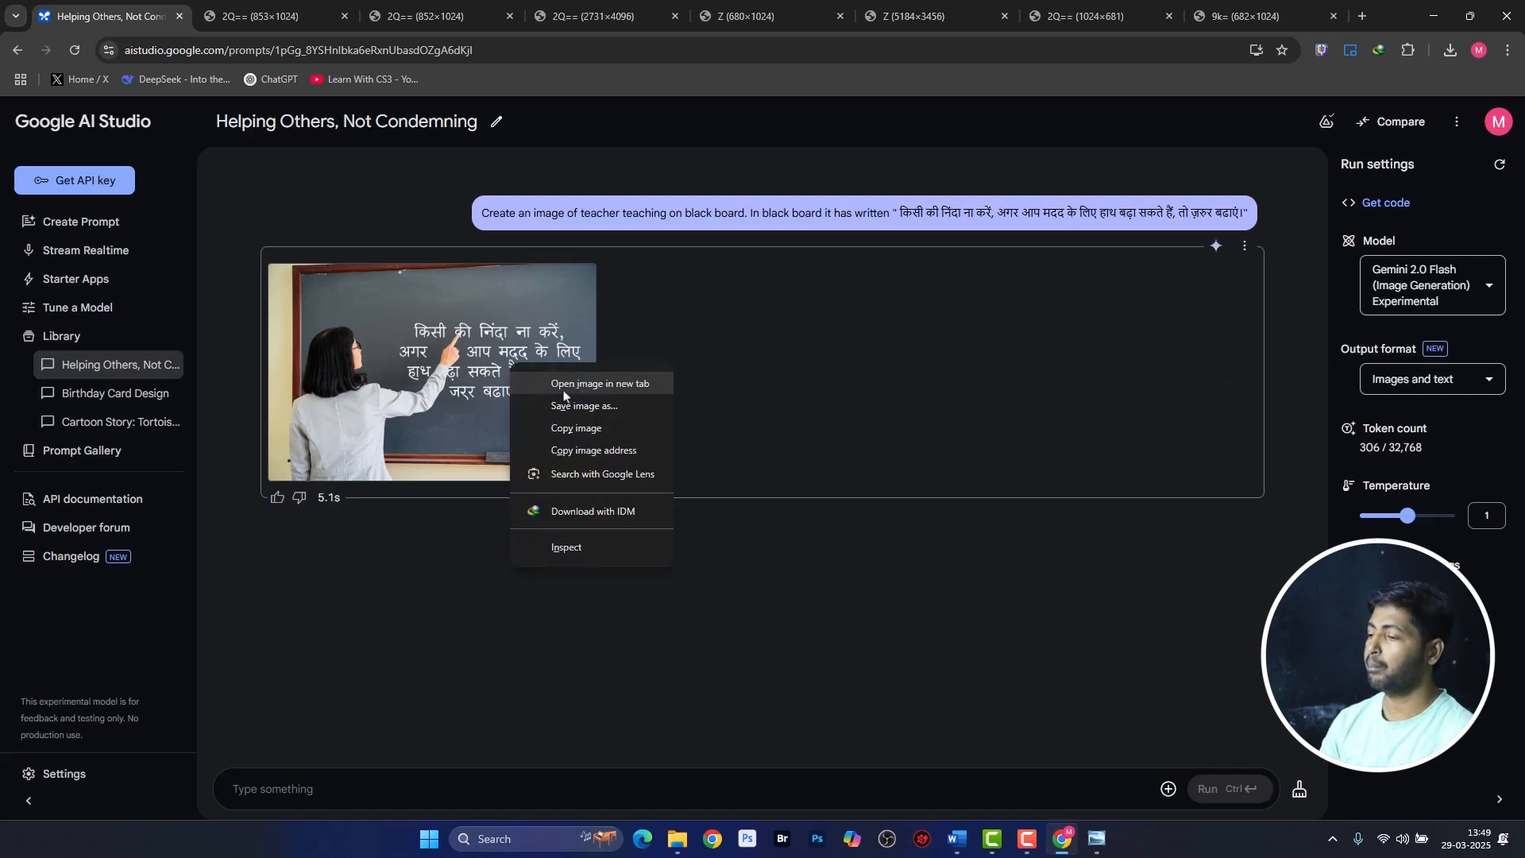
left_click(563, 392)
left_click(1271, 16)
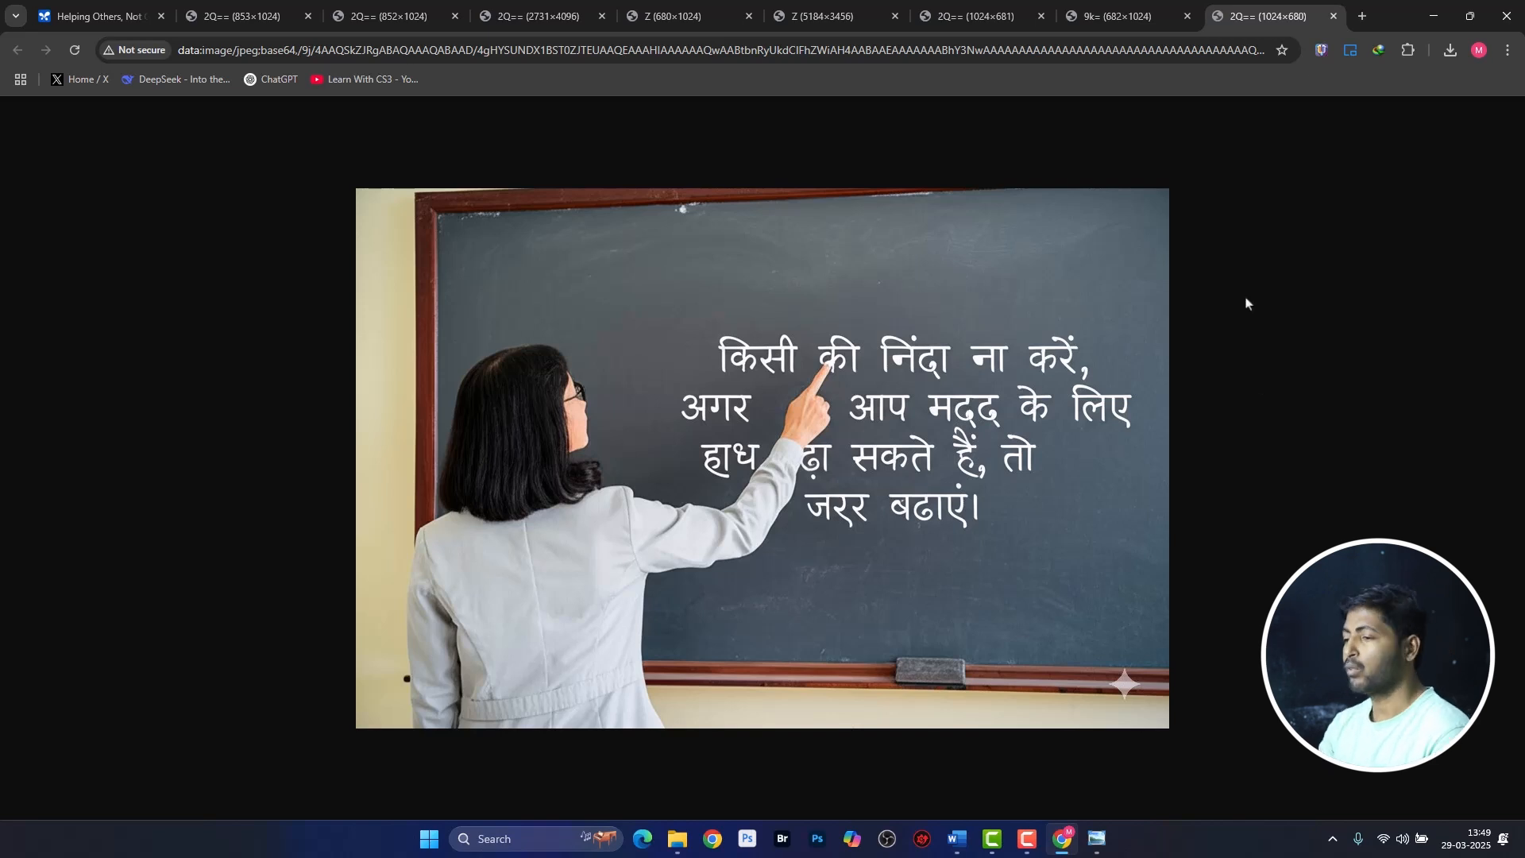
left_click(74, 17)
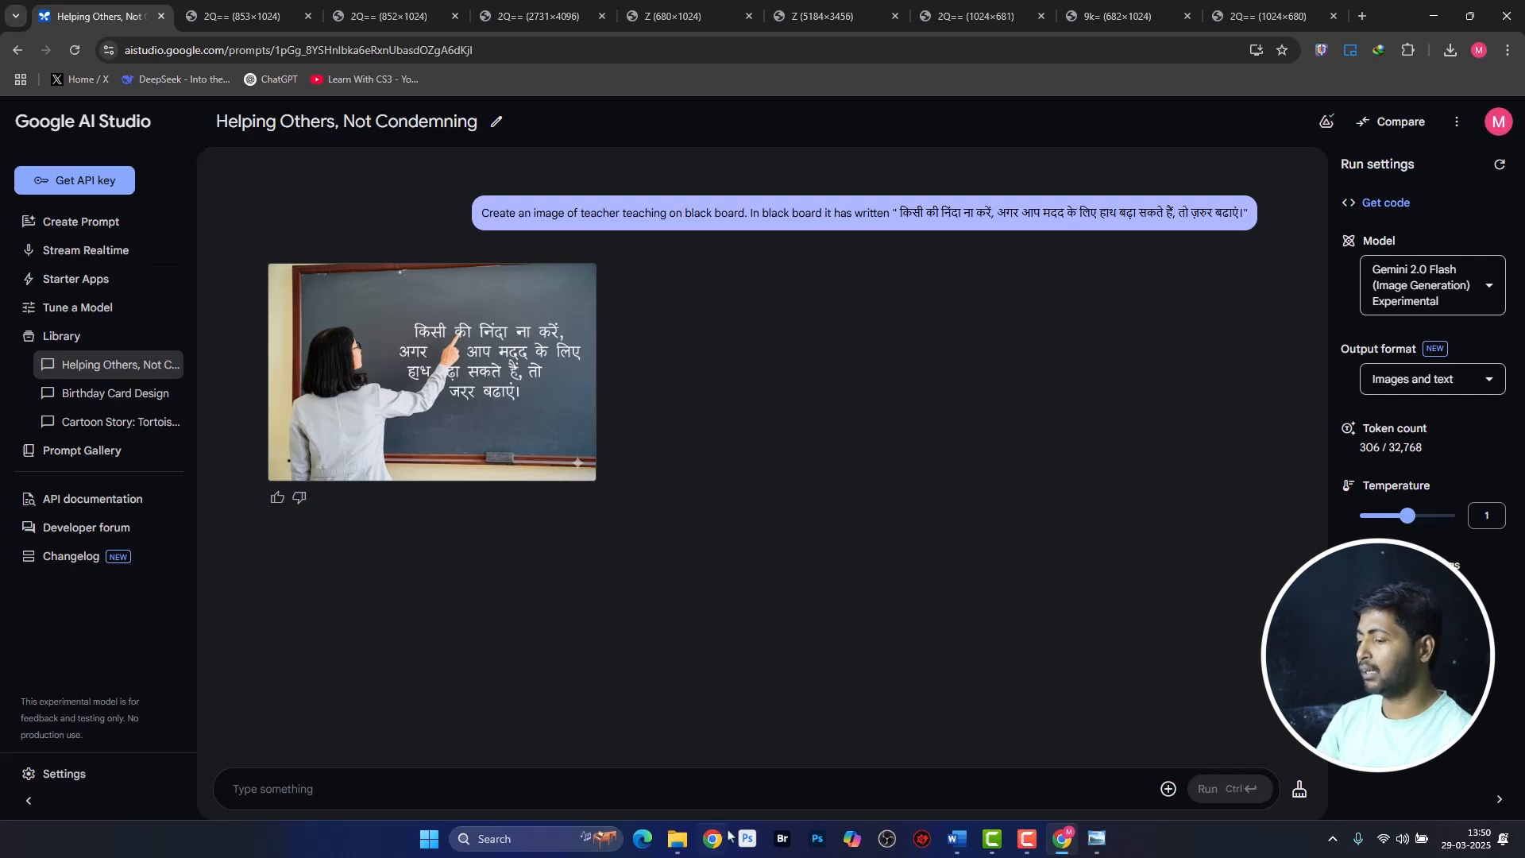
Switch to File Explorer, open the "complete images" folder, and compare the colorized portrait 01.jpg side by side with its sepia original.
left_click(676, 839)
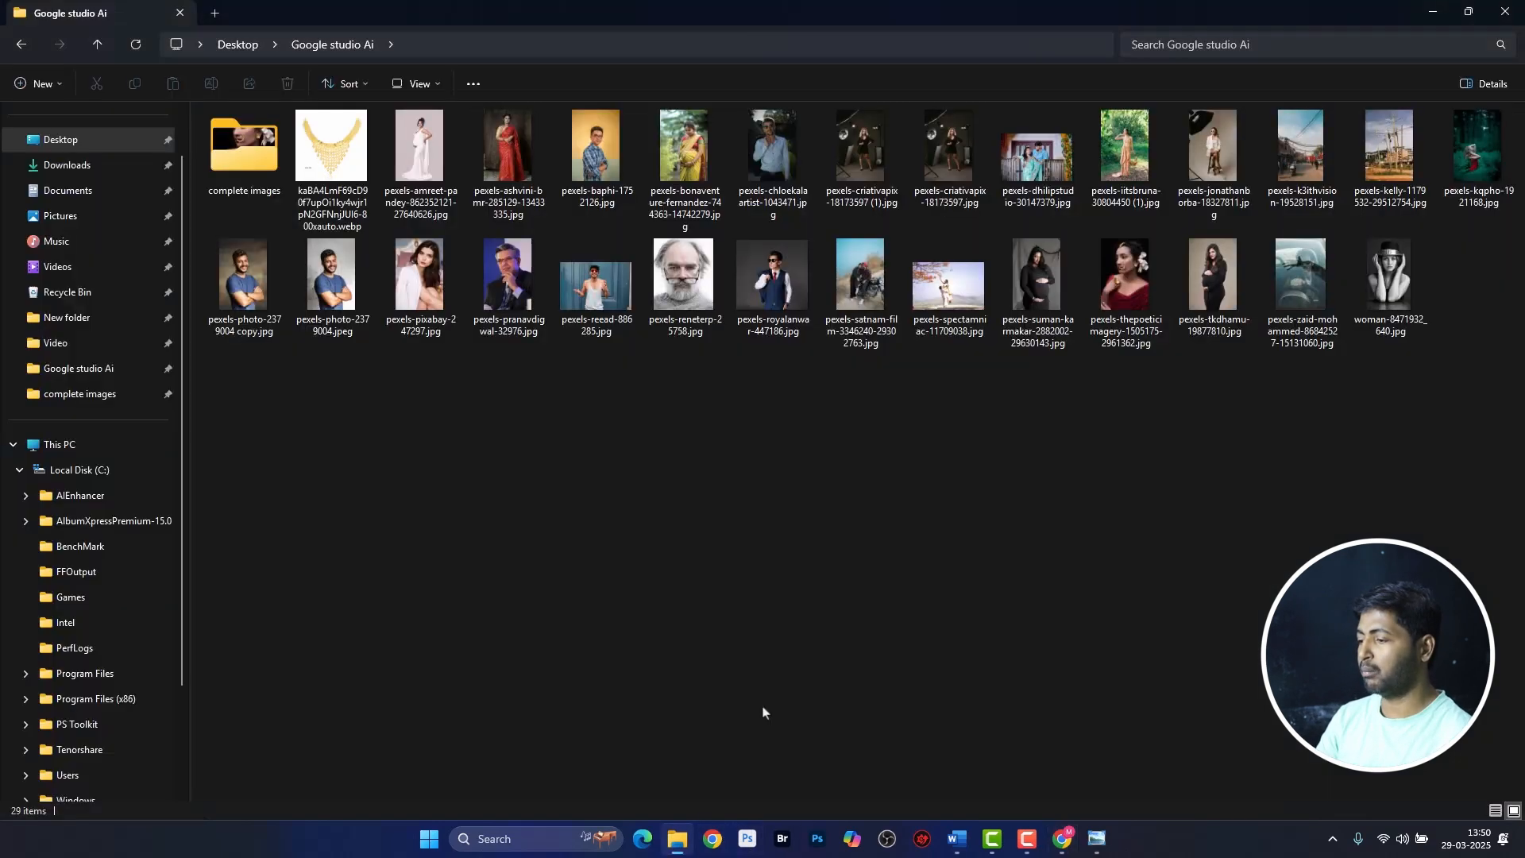
left_click(259, 194)
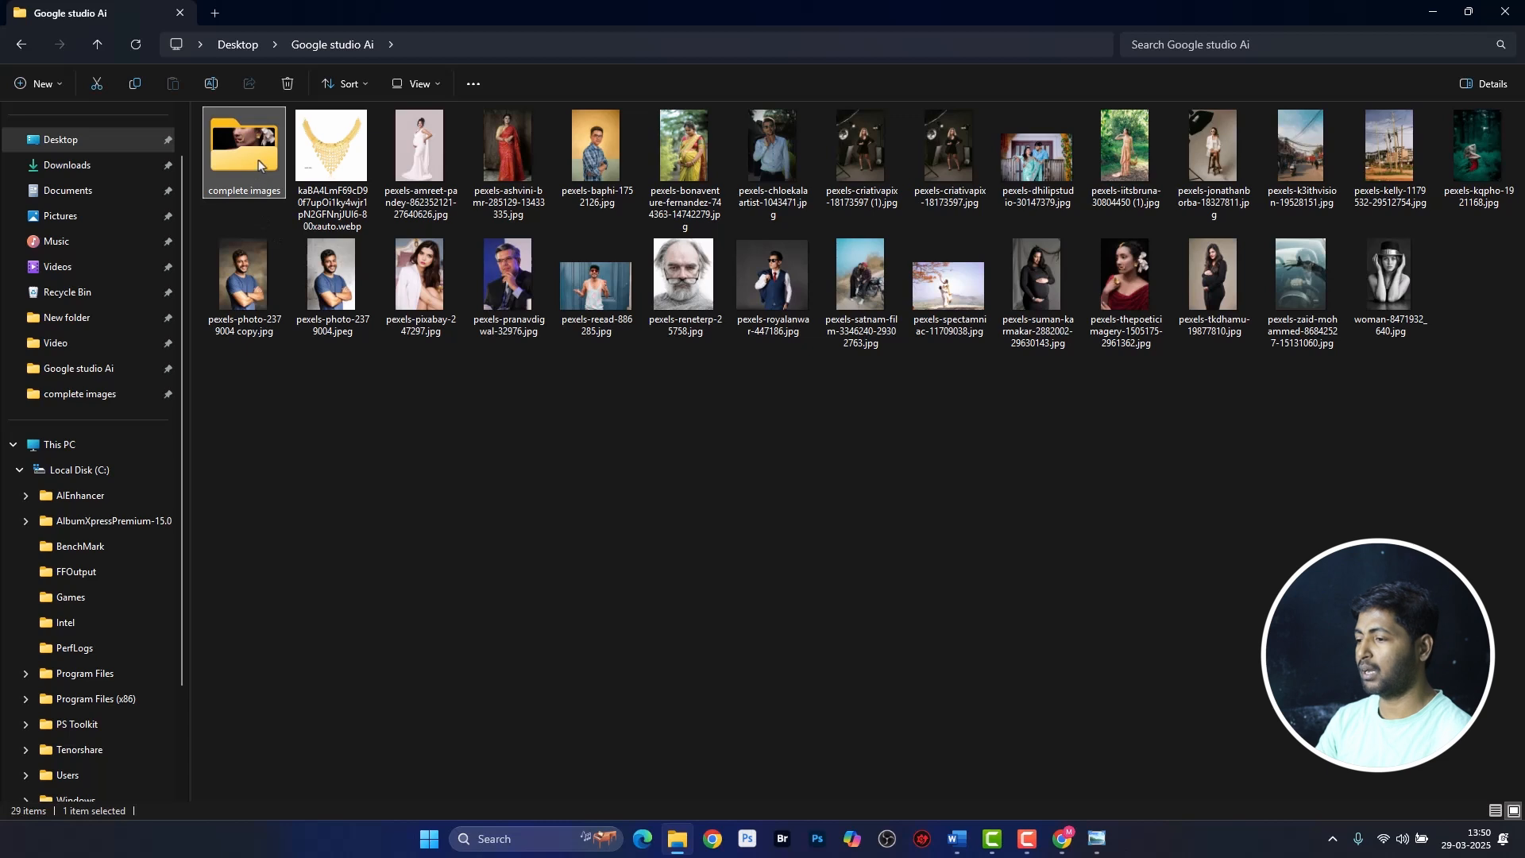
double_click(260, 165)
double_click(242, 150)
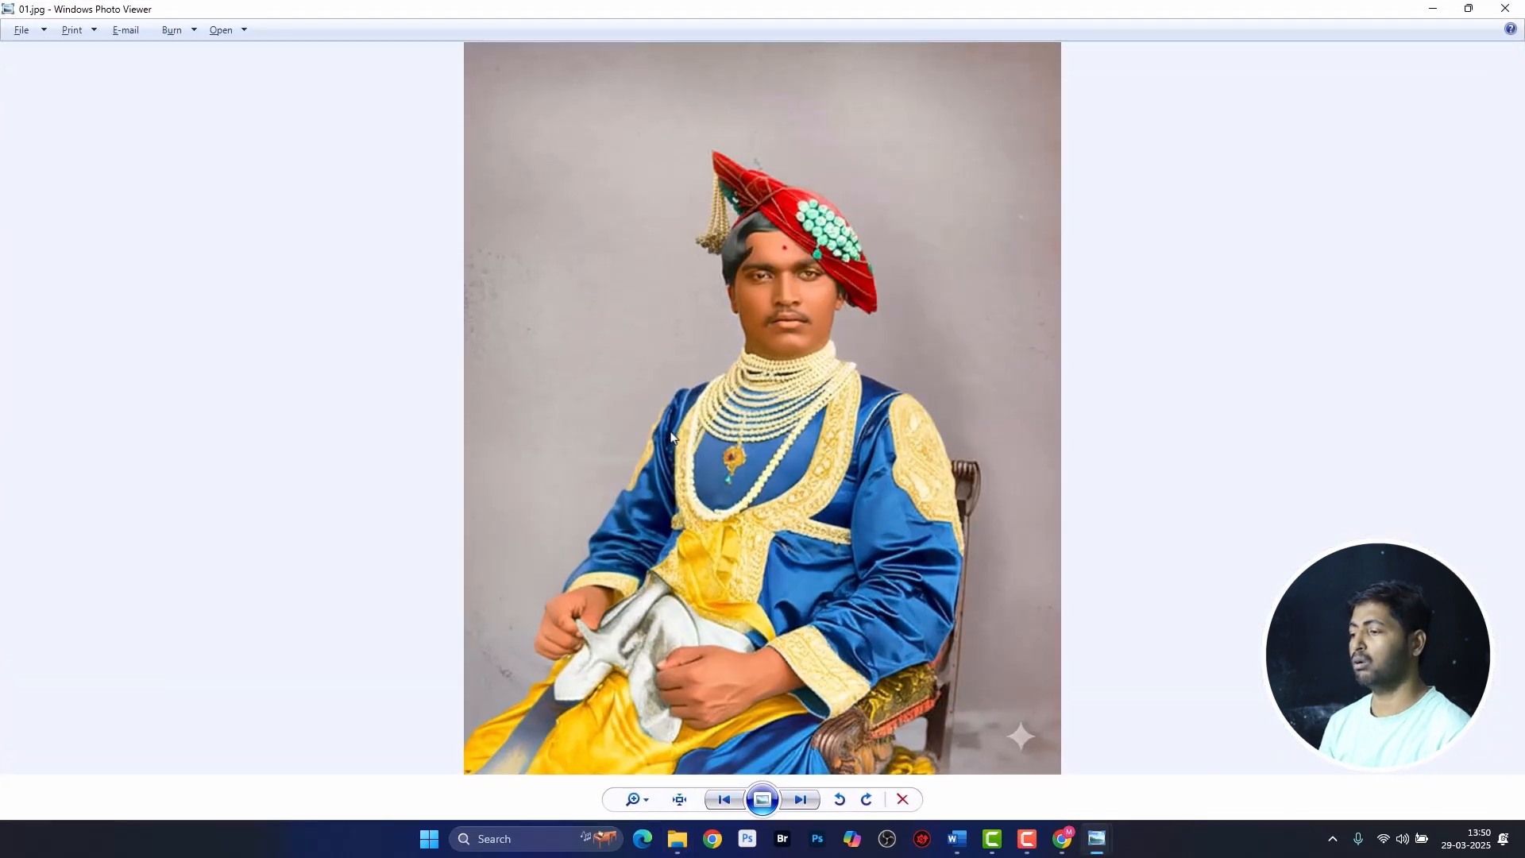
left_click(1459, 8)
key("alt+F4")
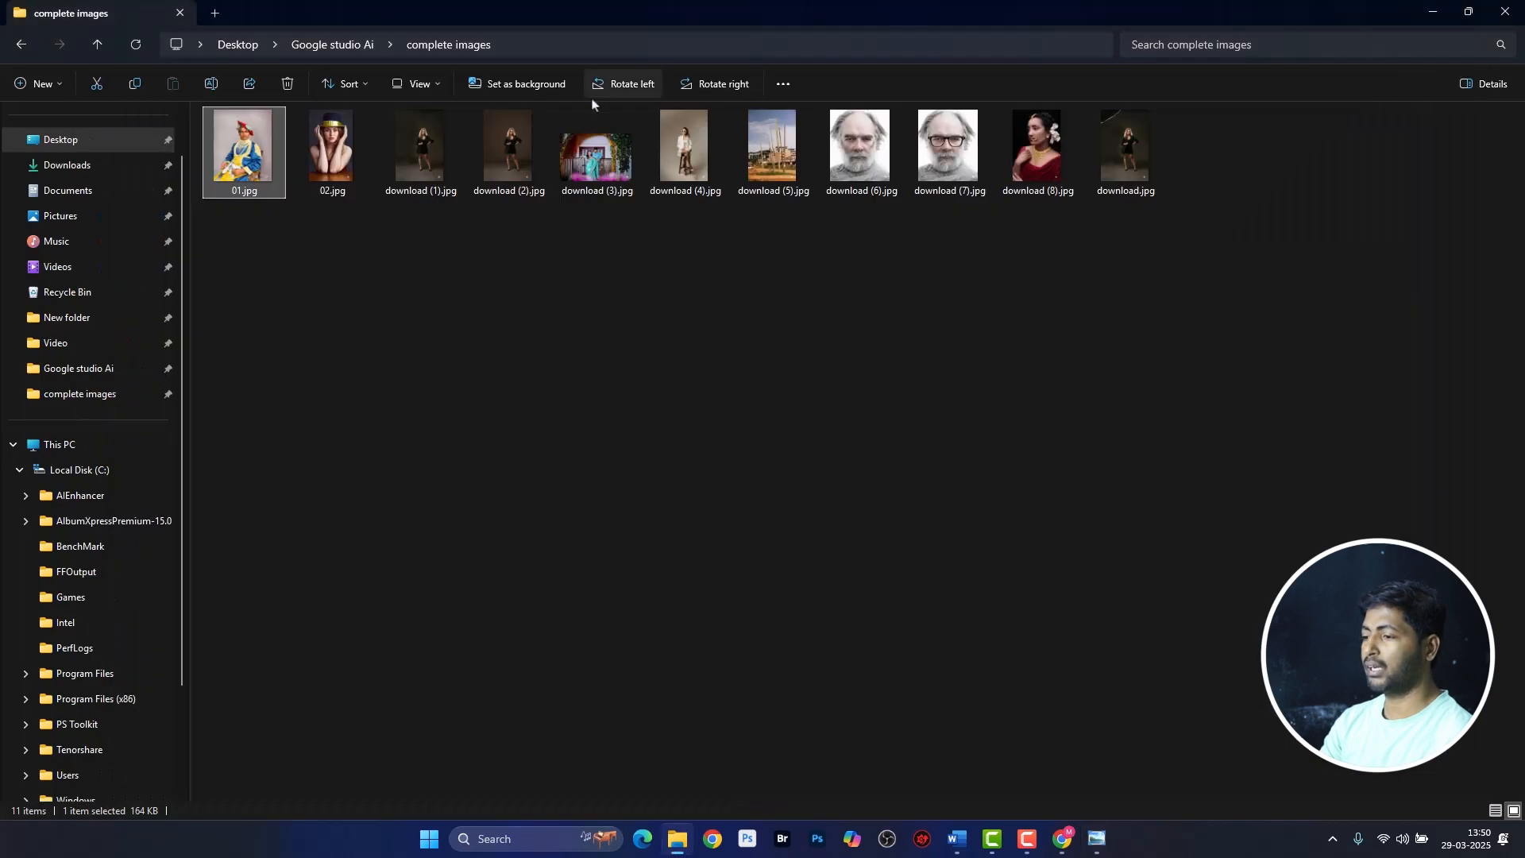
left_click(332, 45)
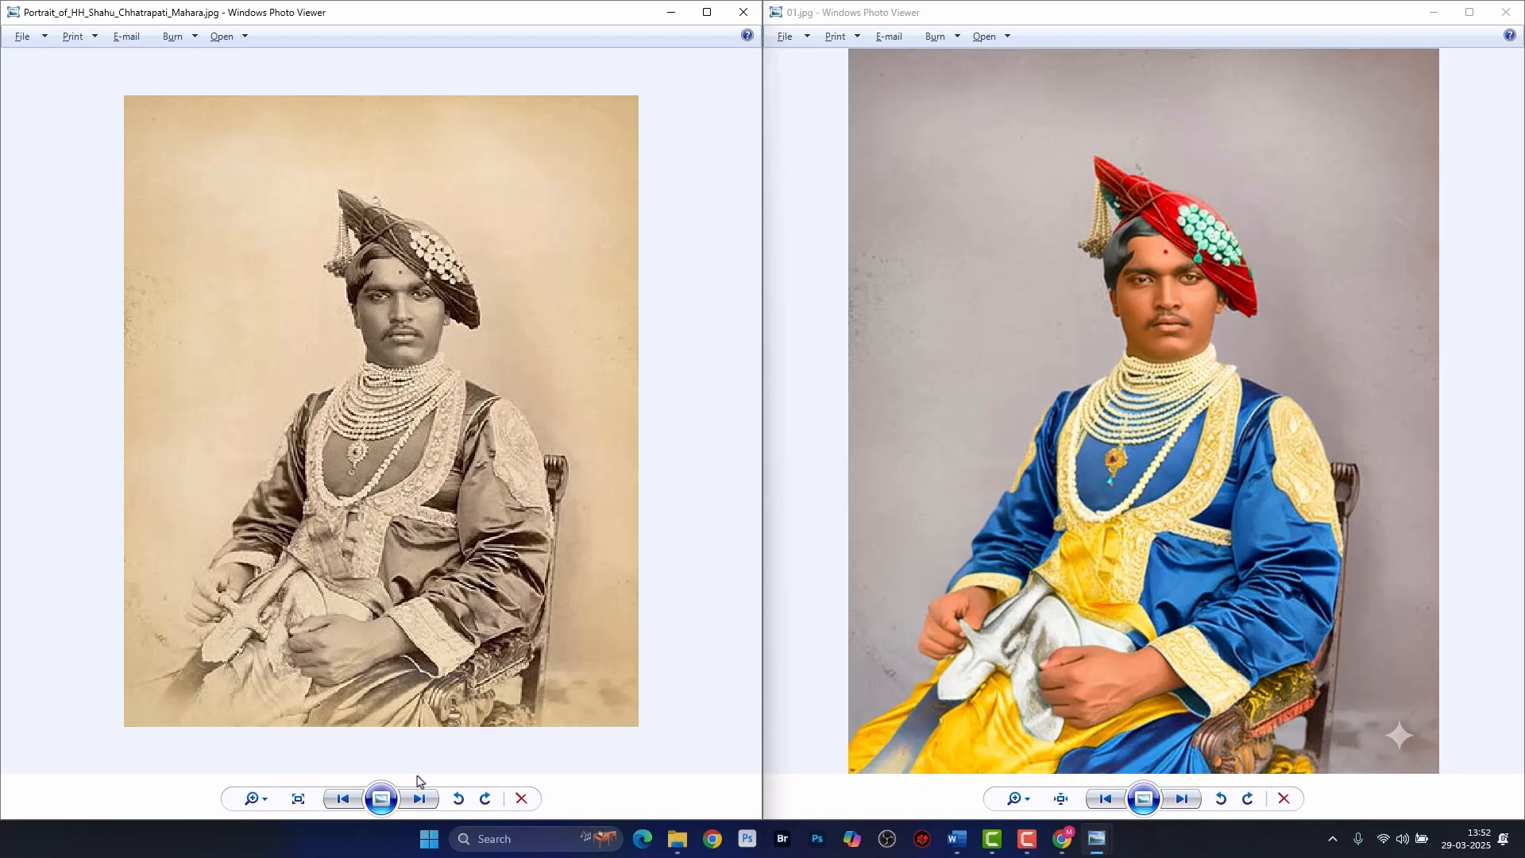
left_click(743, 12)
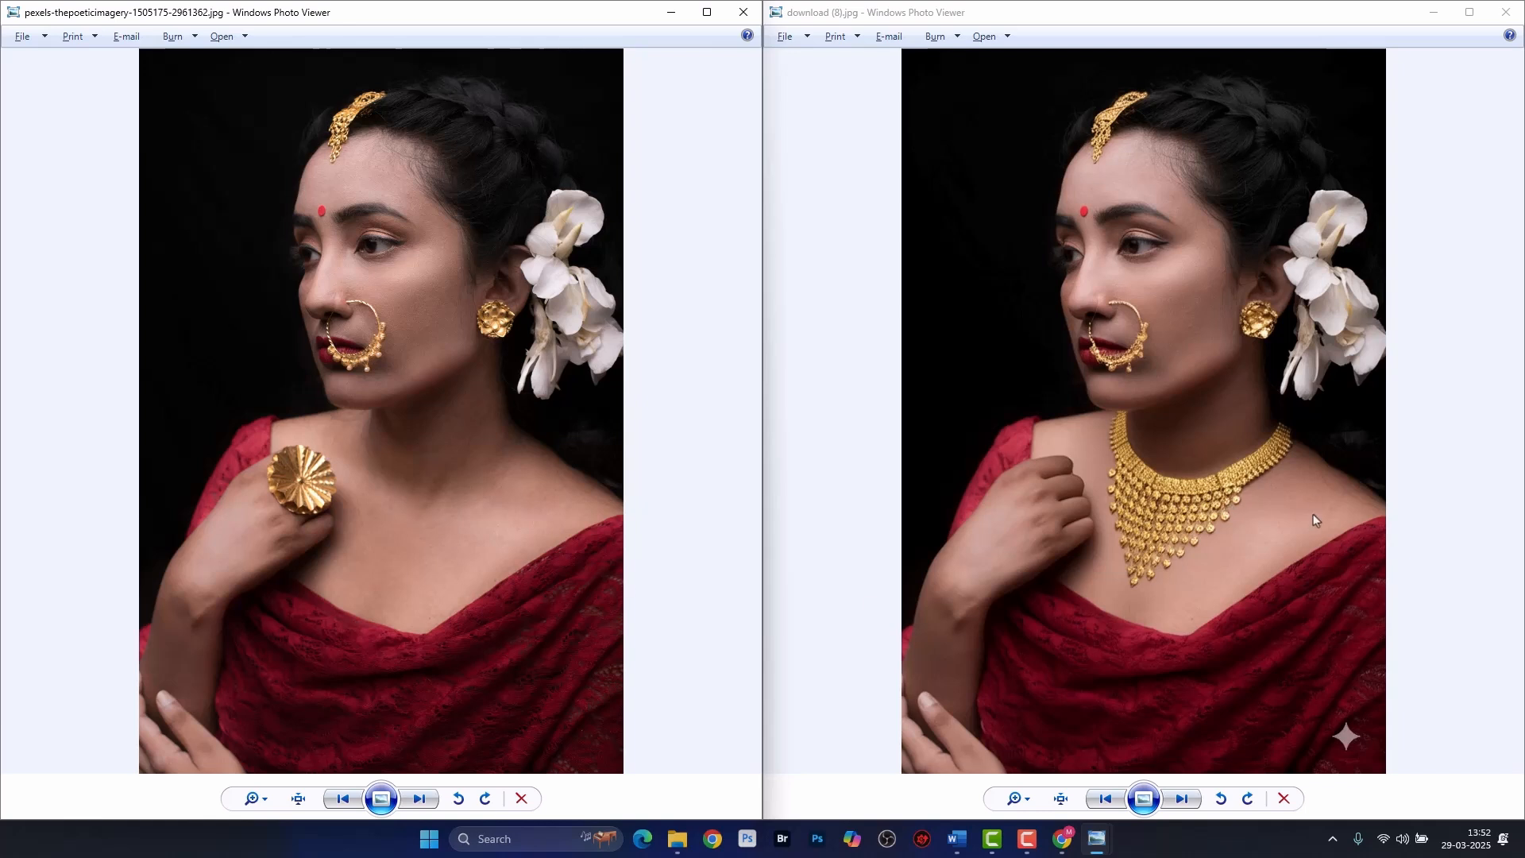
Advance from the necklace portrait to the black-and-white photo of the woman in a hat and compare it with the colorized 02.jpg.
left_click(420, 799)
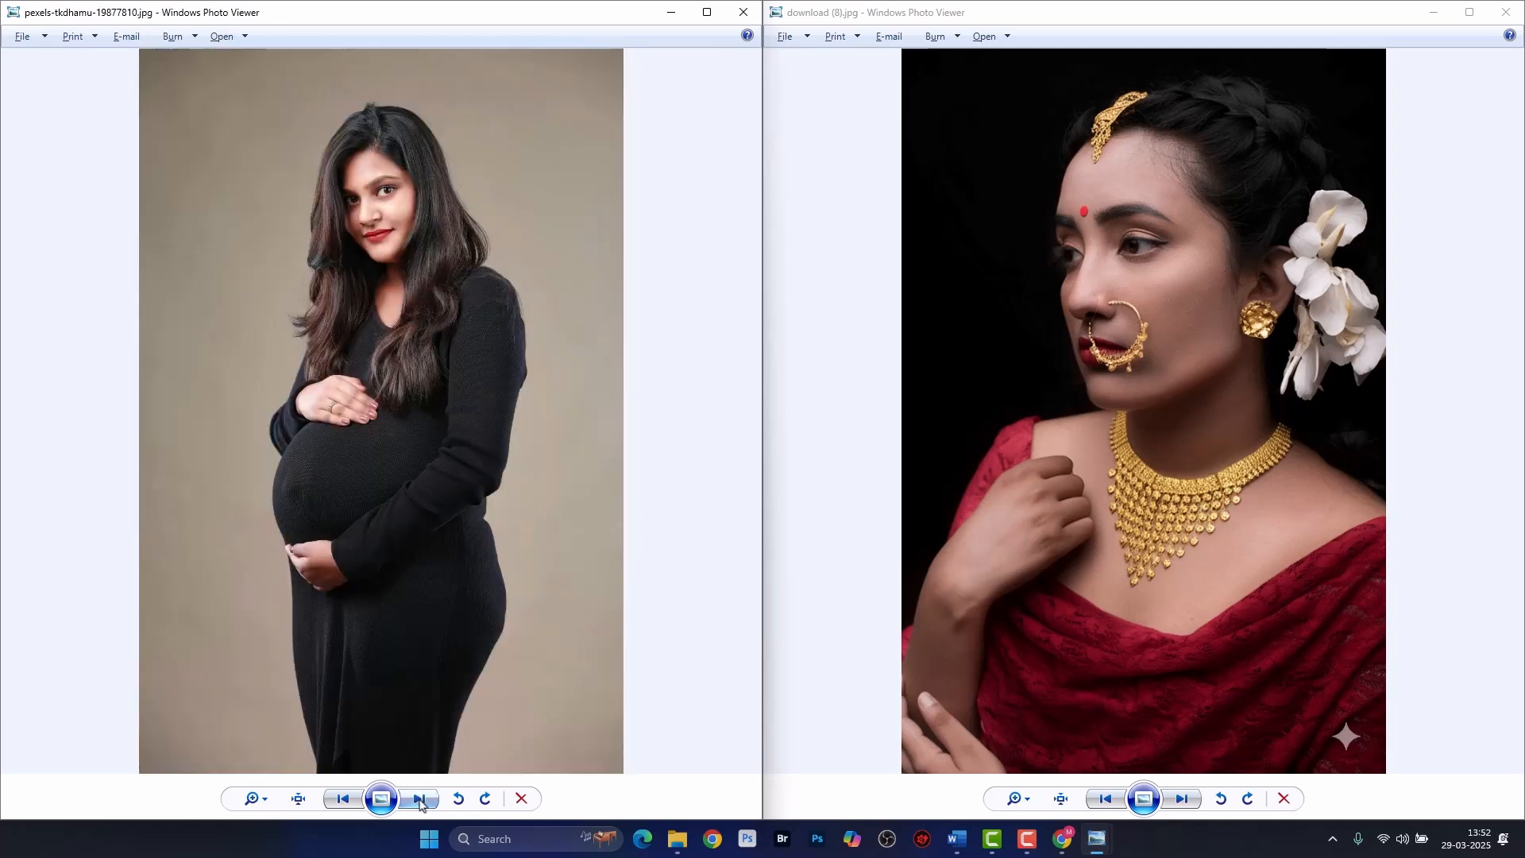
left_click(420, 799)
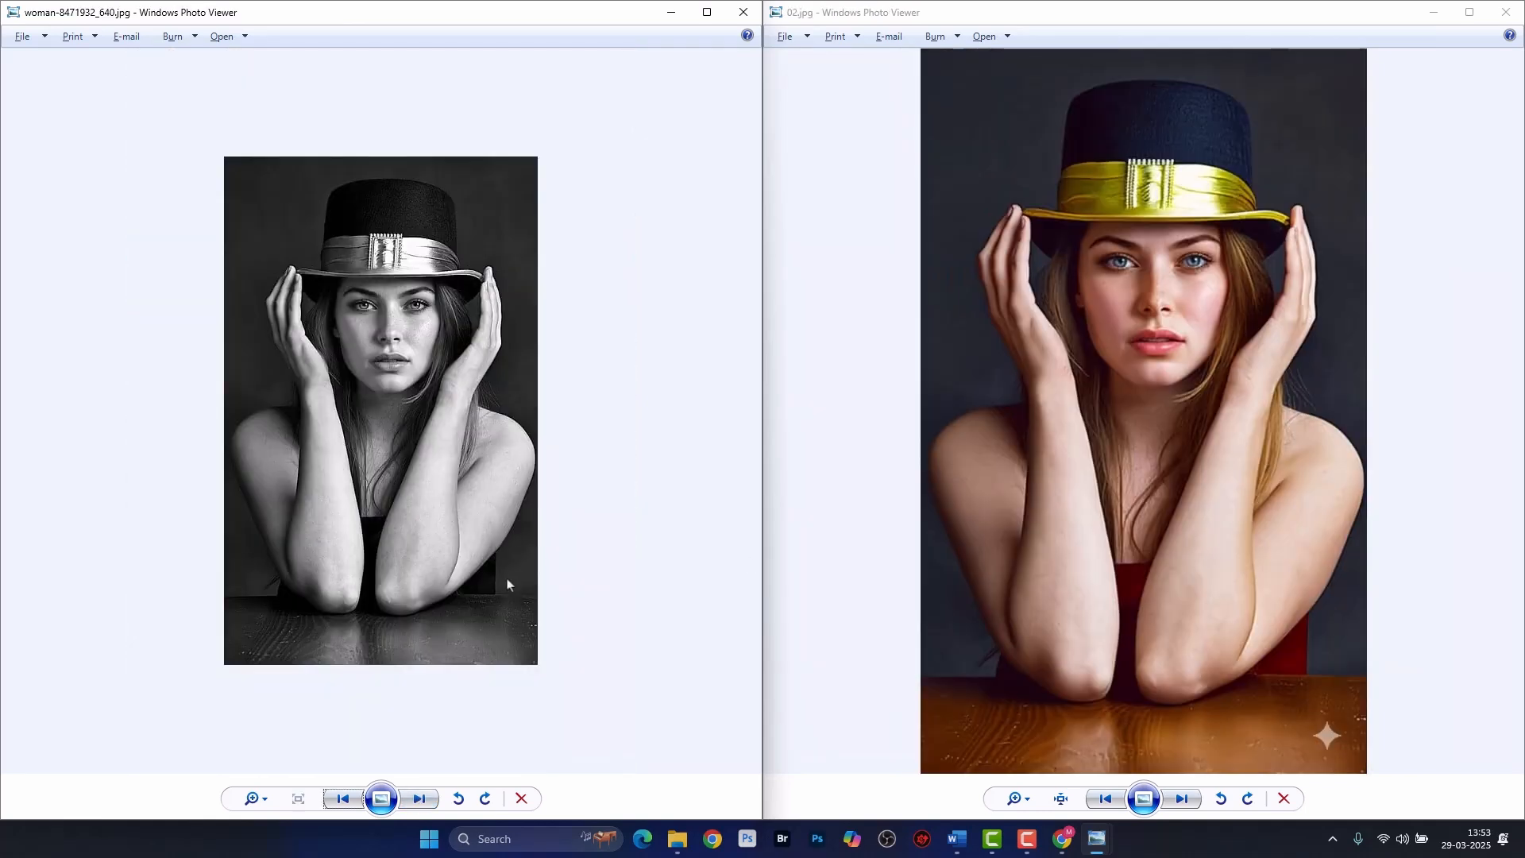
scroll(467, 470, "up", 3)
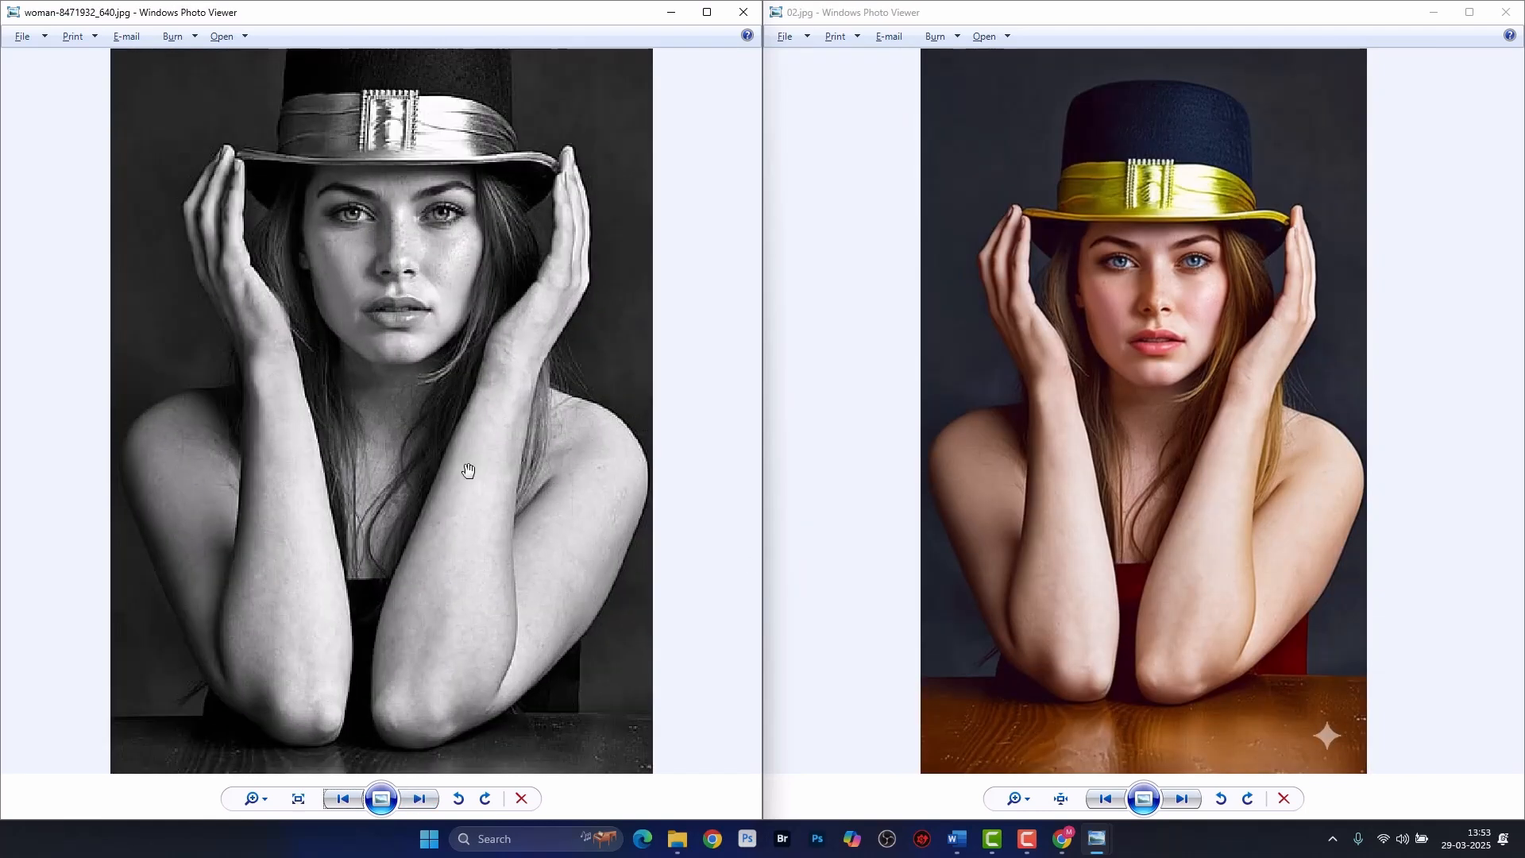
scroll(468, 470, "down", 3)
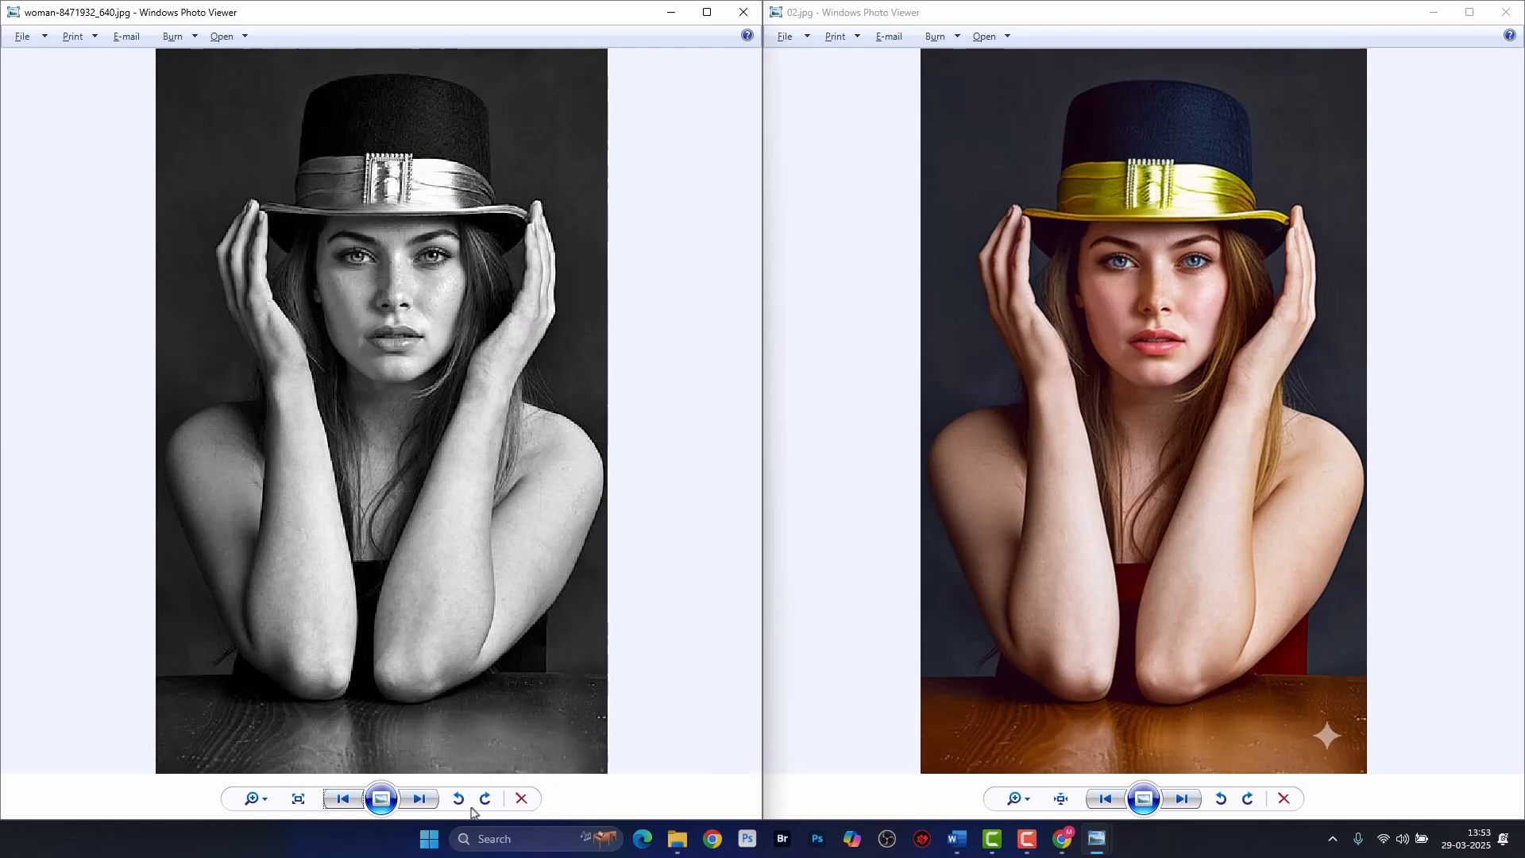
Compare the original photos of the woman among studio lights and the couple at the fence with download (2).jpg and download (3).jpg.
left_click(421, 798)
left_click(421, 799)
left_click(421, 799)
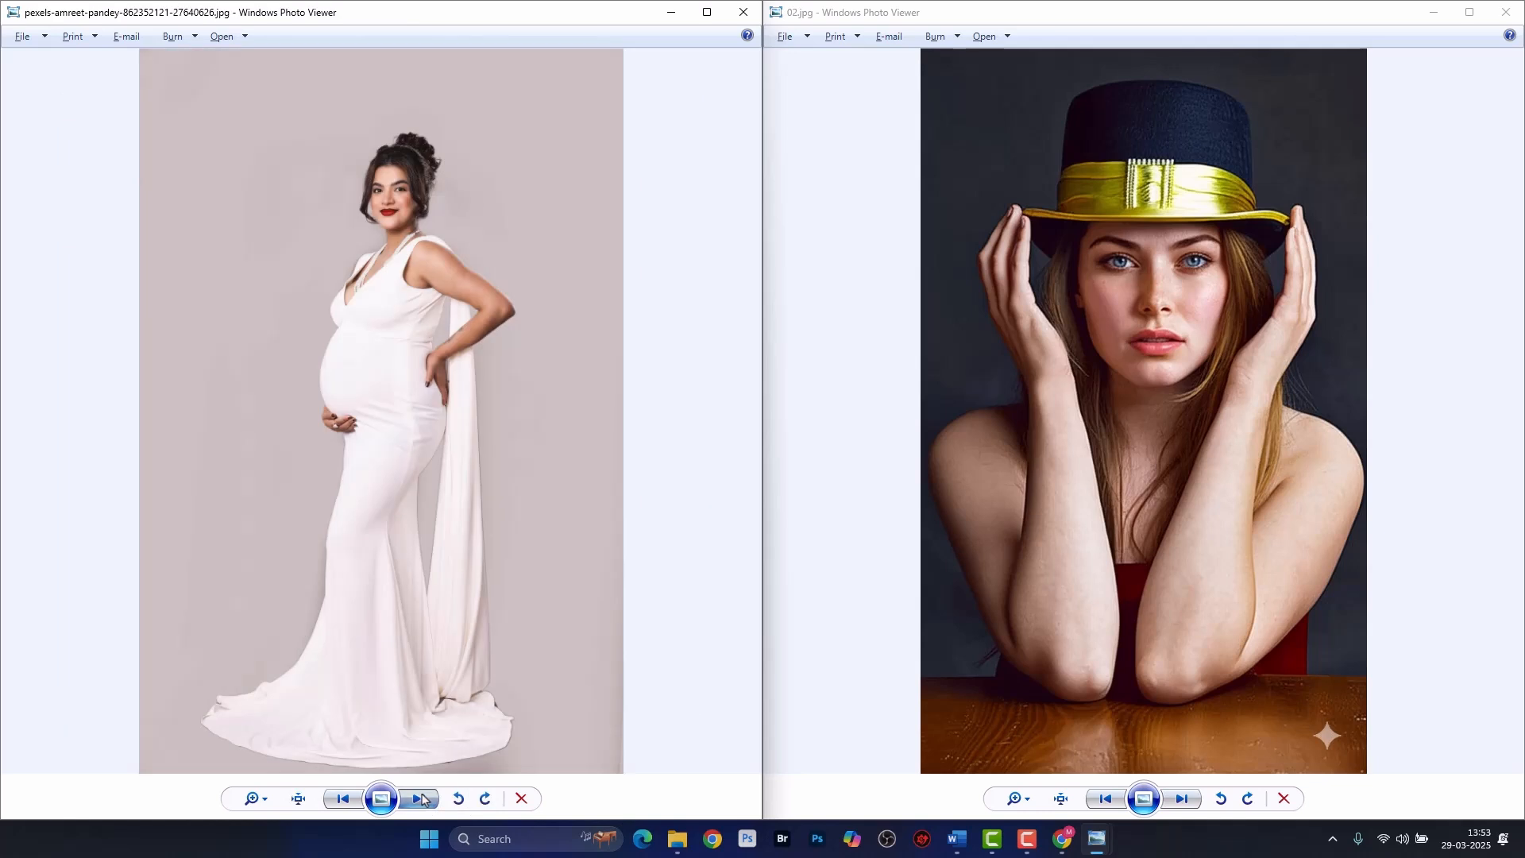
left_click(421, 799)
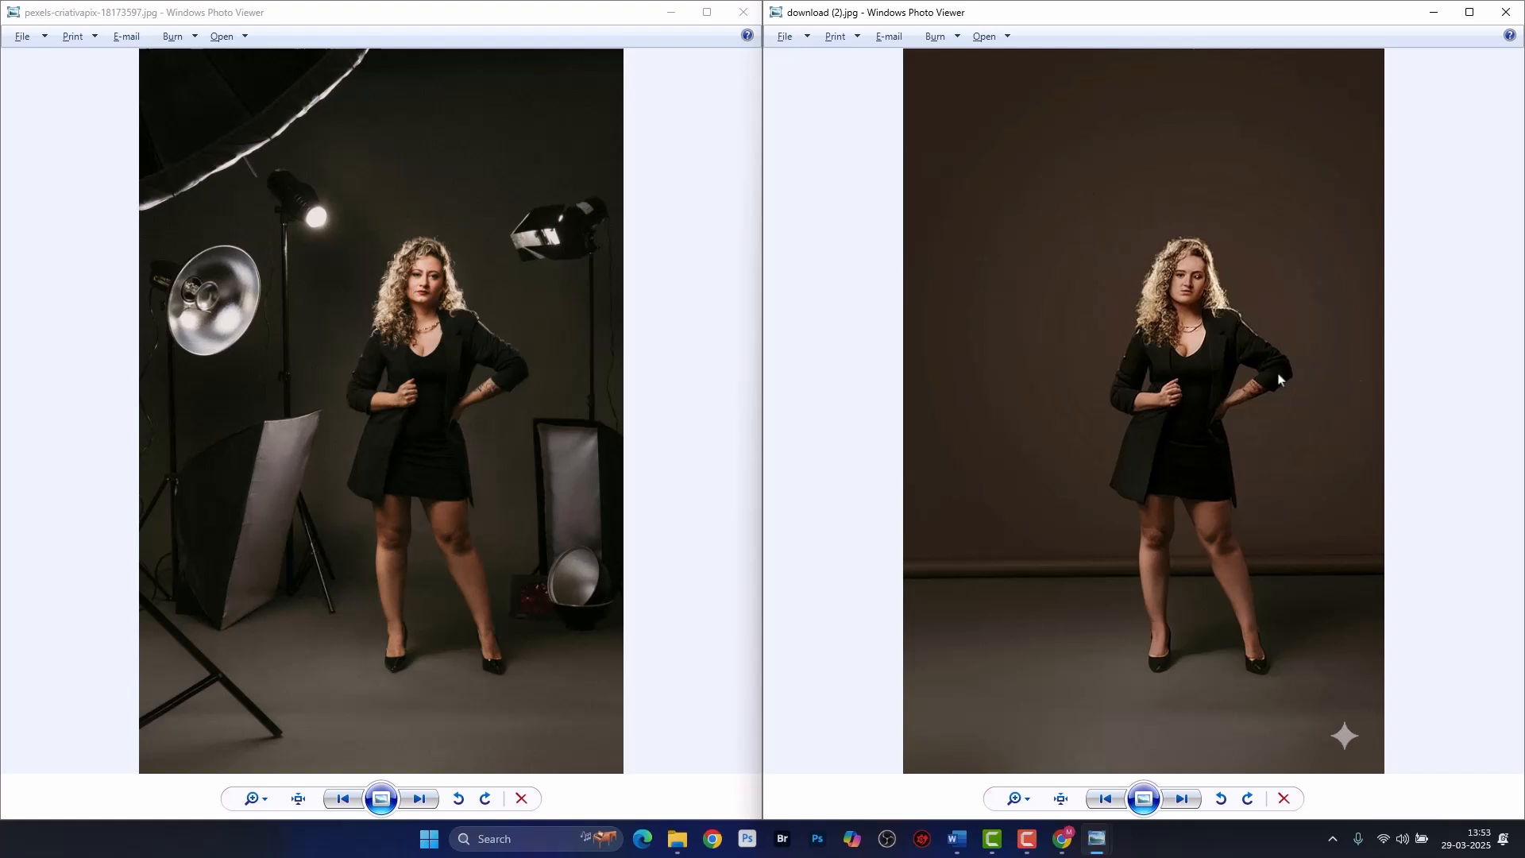
left_click(421, 799)
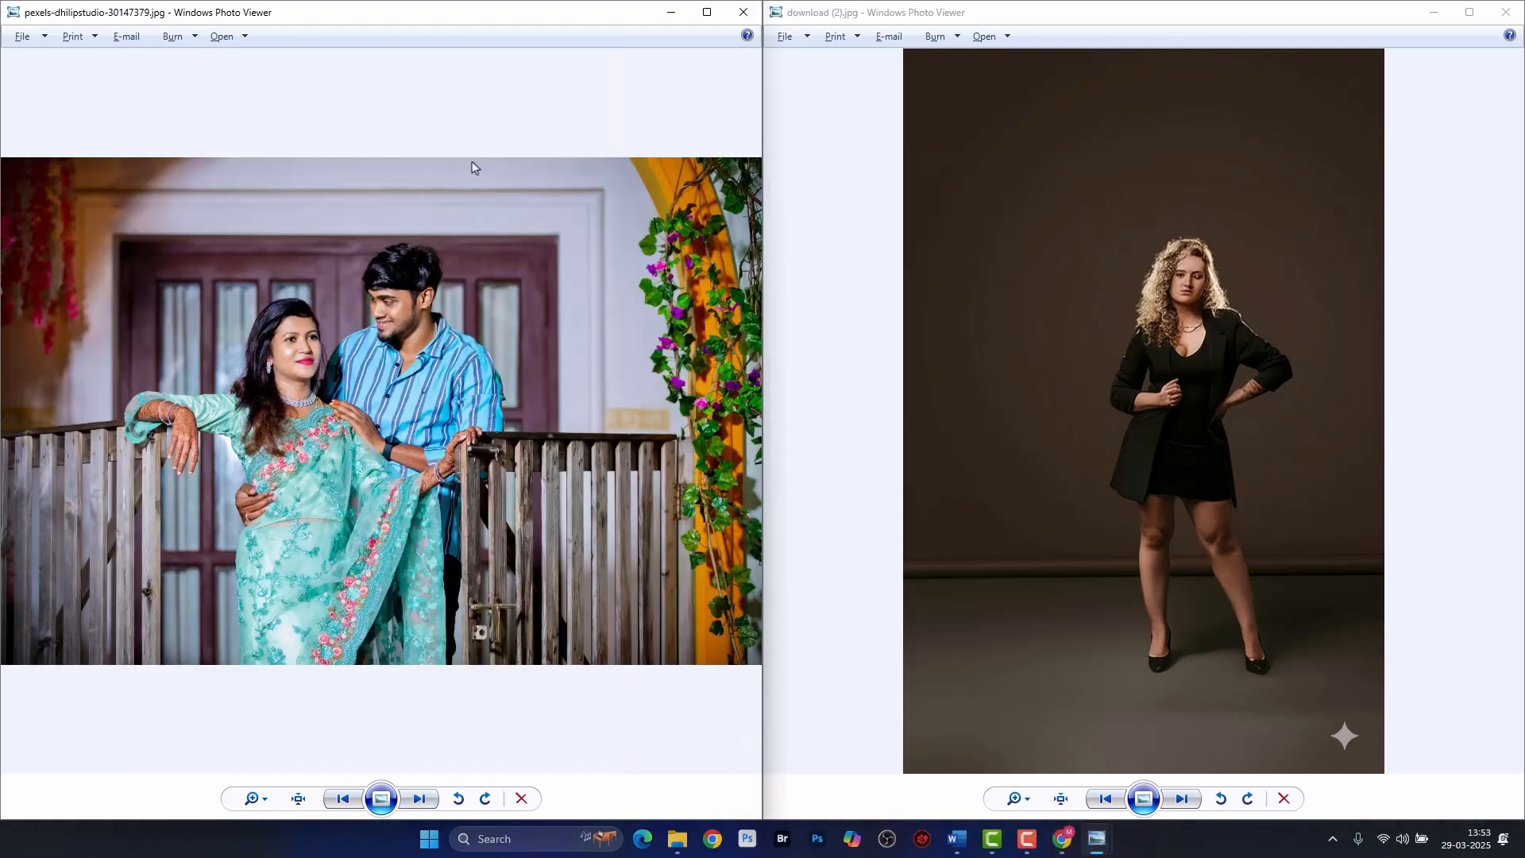
left_click(1183, 799)
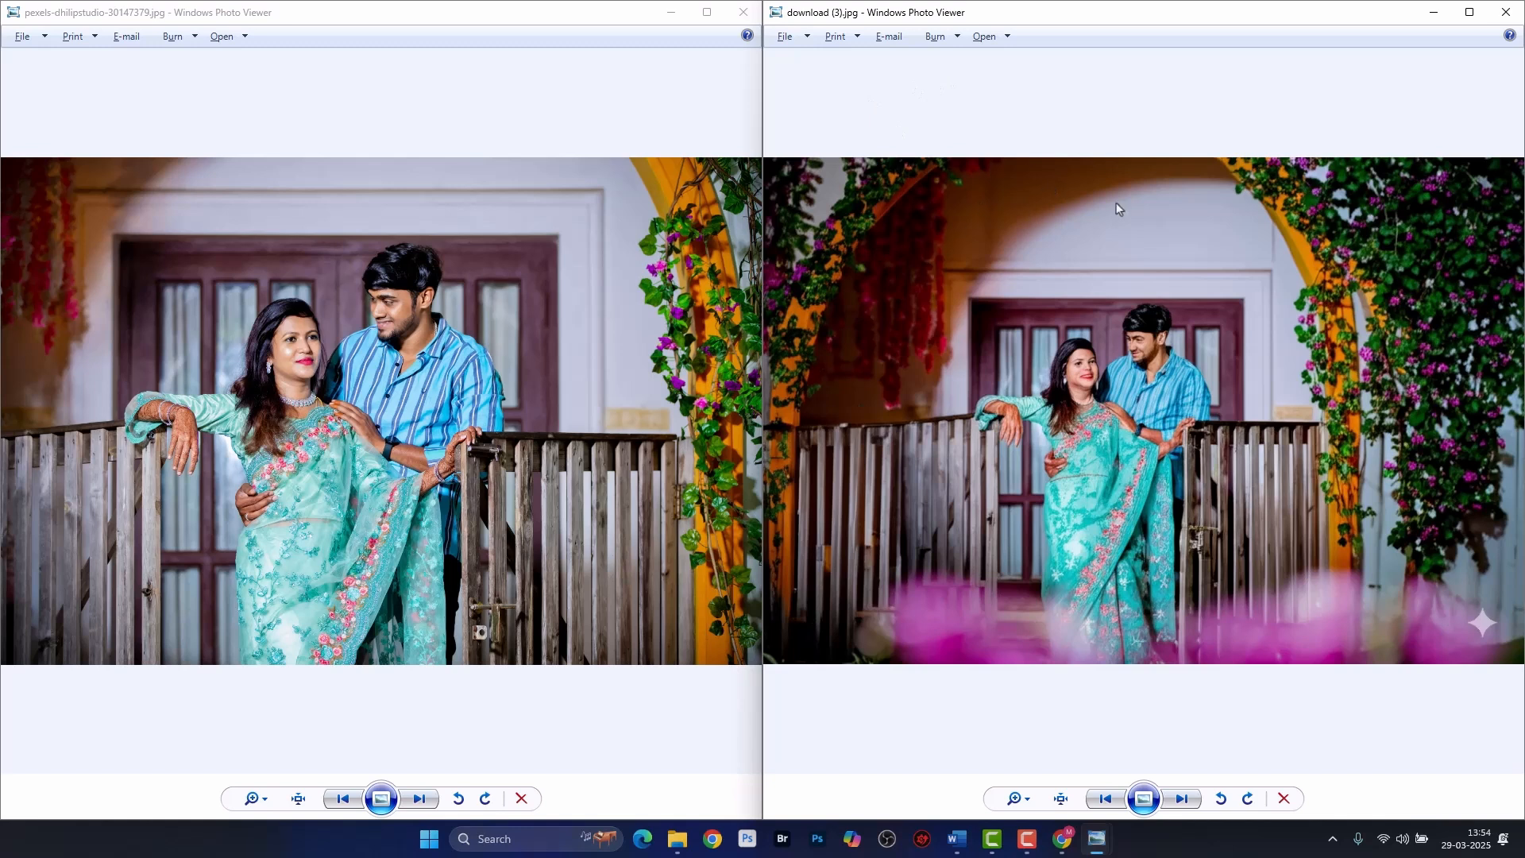
Compare the original photo of the seated woman in white with download (4).jpg, checking where the studio light was removed.
left_click(432, 799)
left_click(432, 798)
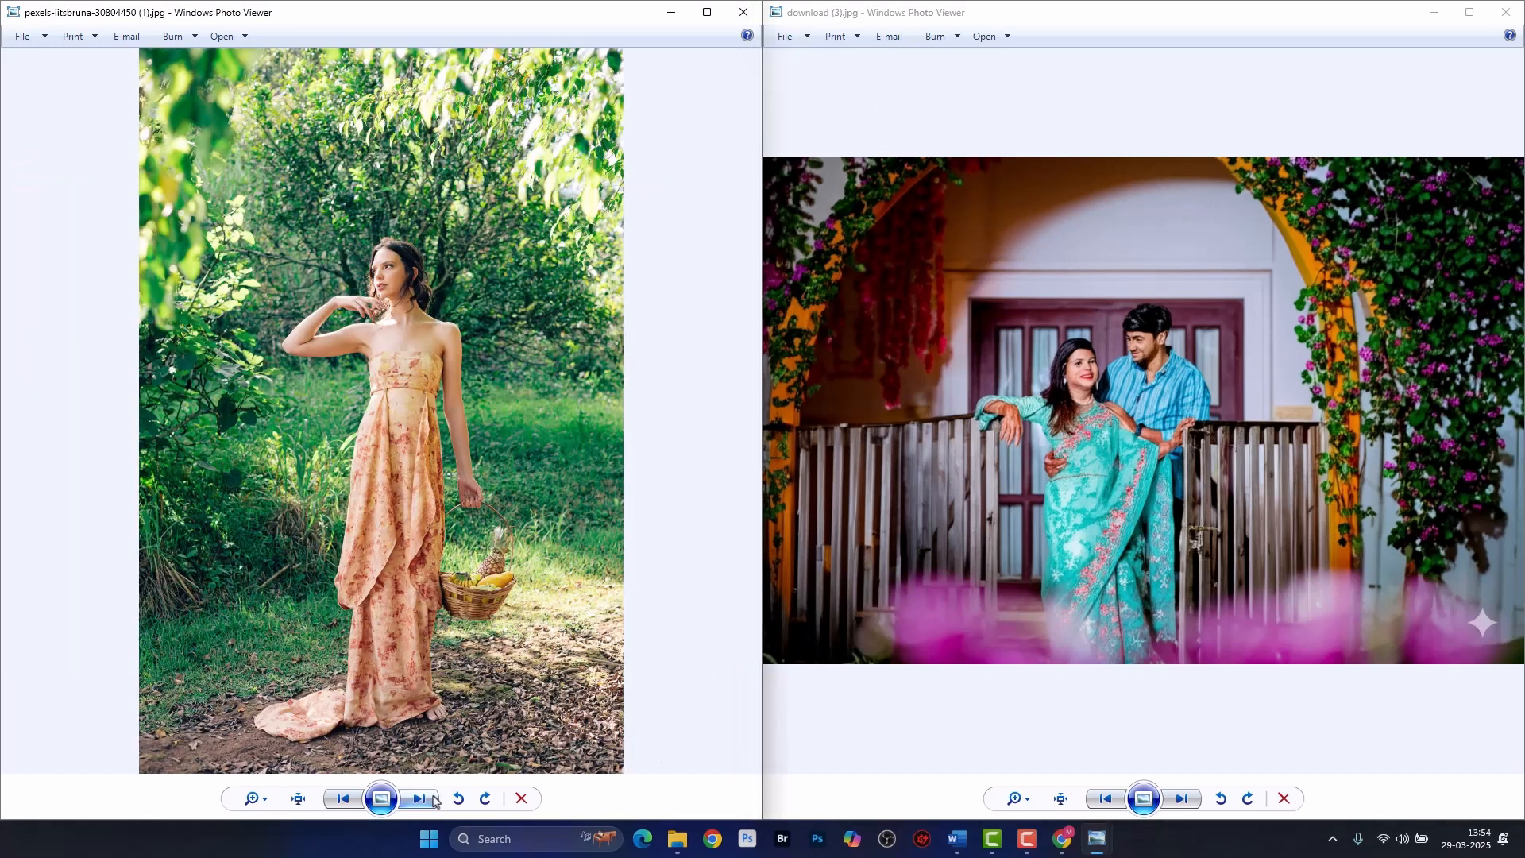
left_click(432, 799)
left_click(1178, 804)
left_click(1181, 801)
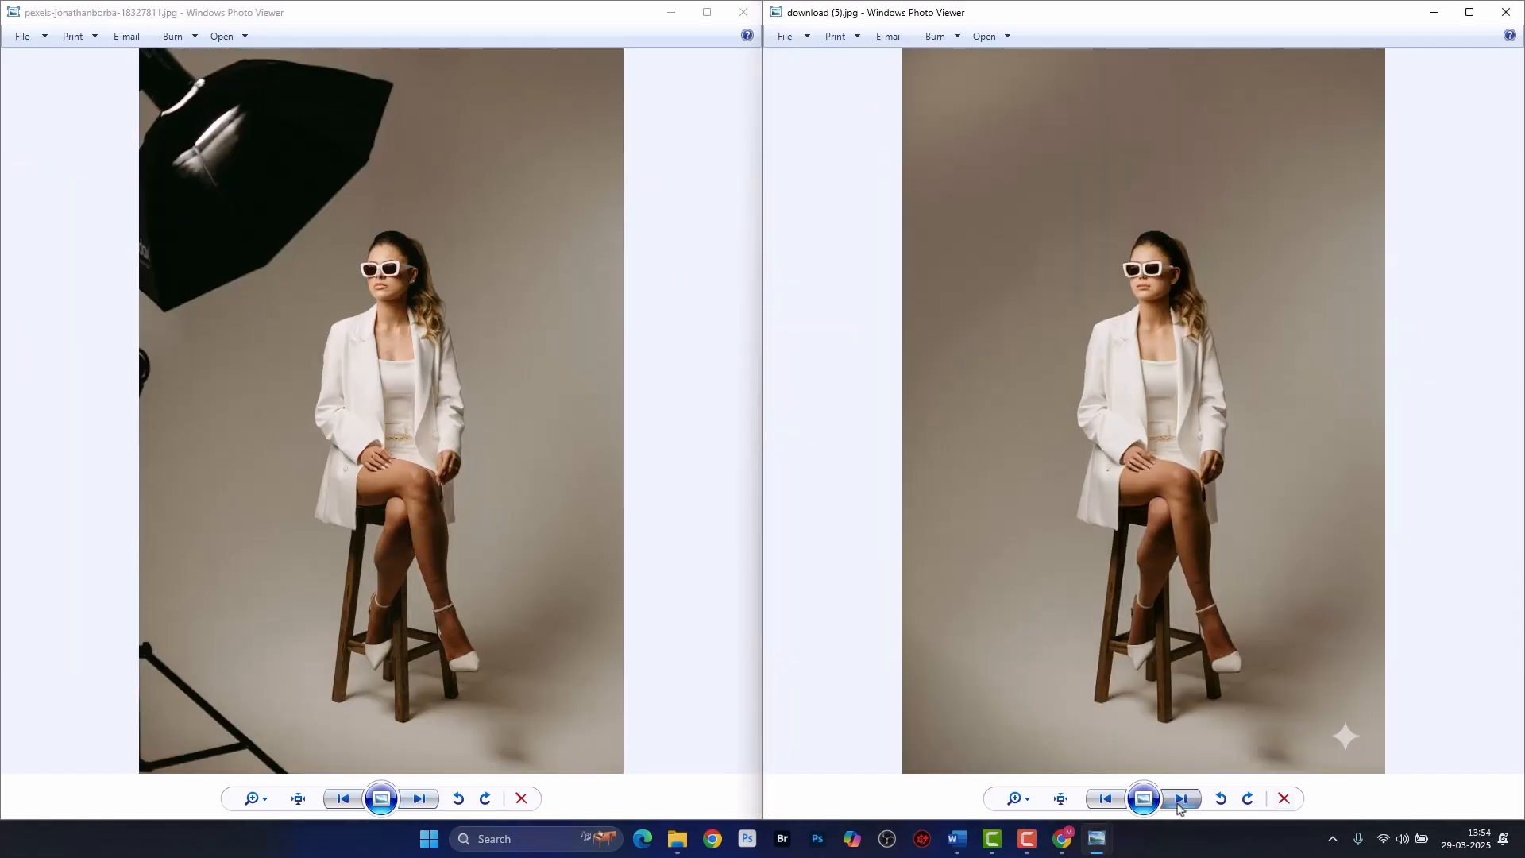
left_click(1180, 800)
left_click(1106, 799)
Compare the original photo of the wooden utility poles with download (5).jpg, checking where the wires were removed.
left_click(419, 799)
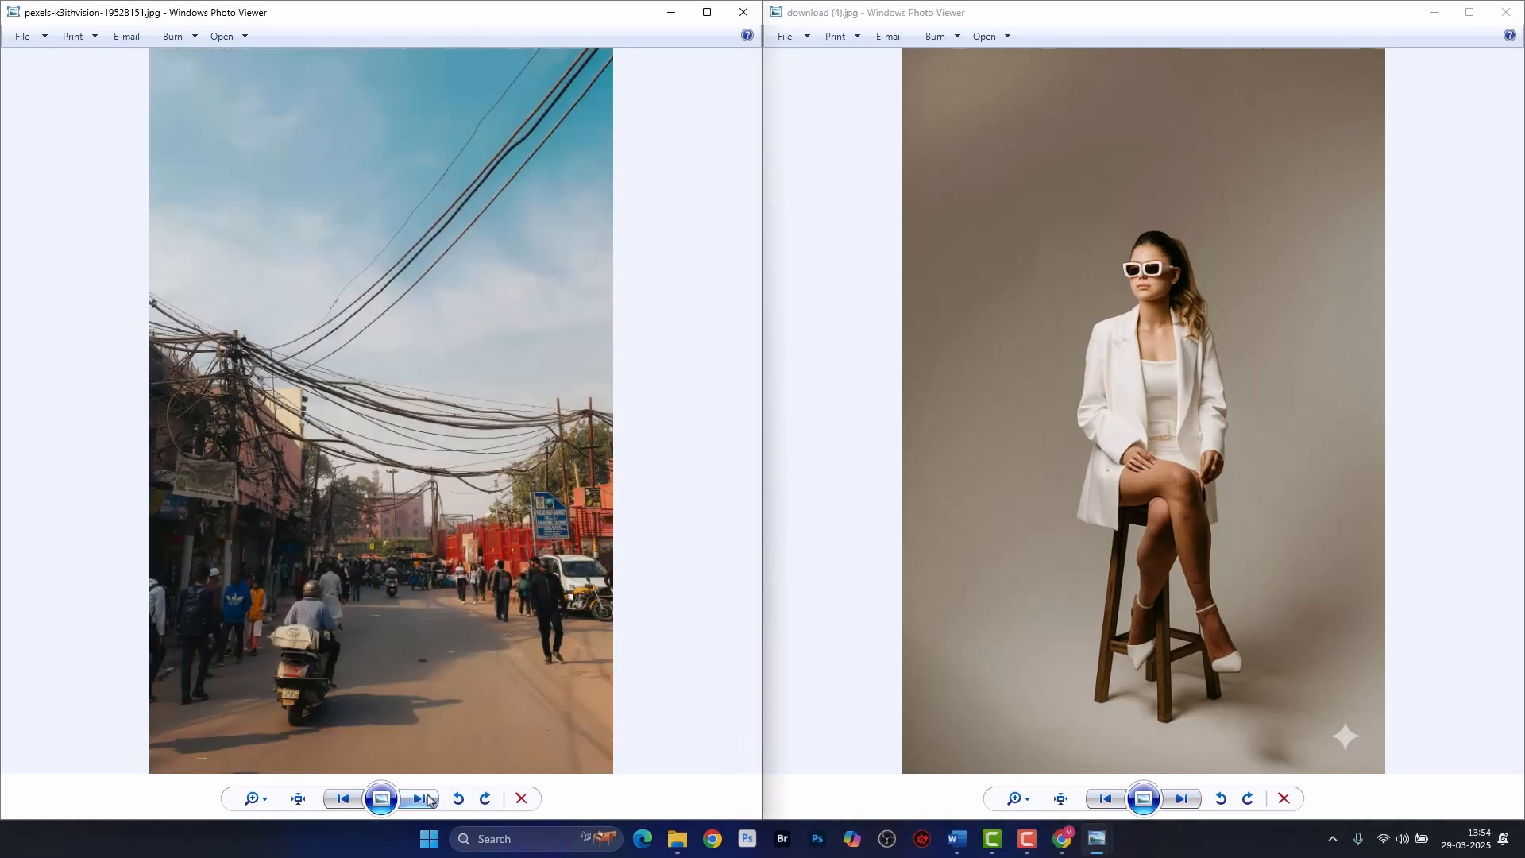
left_click(419, 799)
left_click(1181, 799)
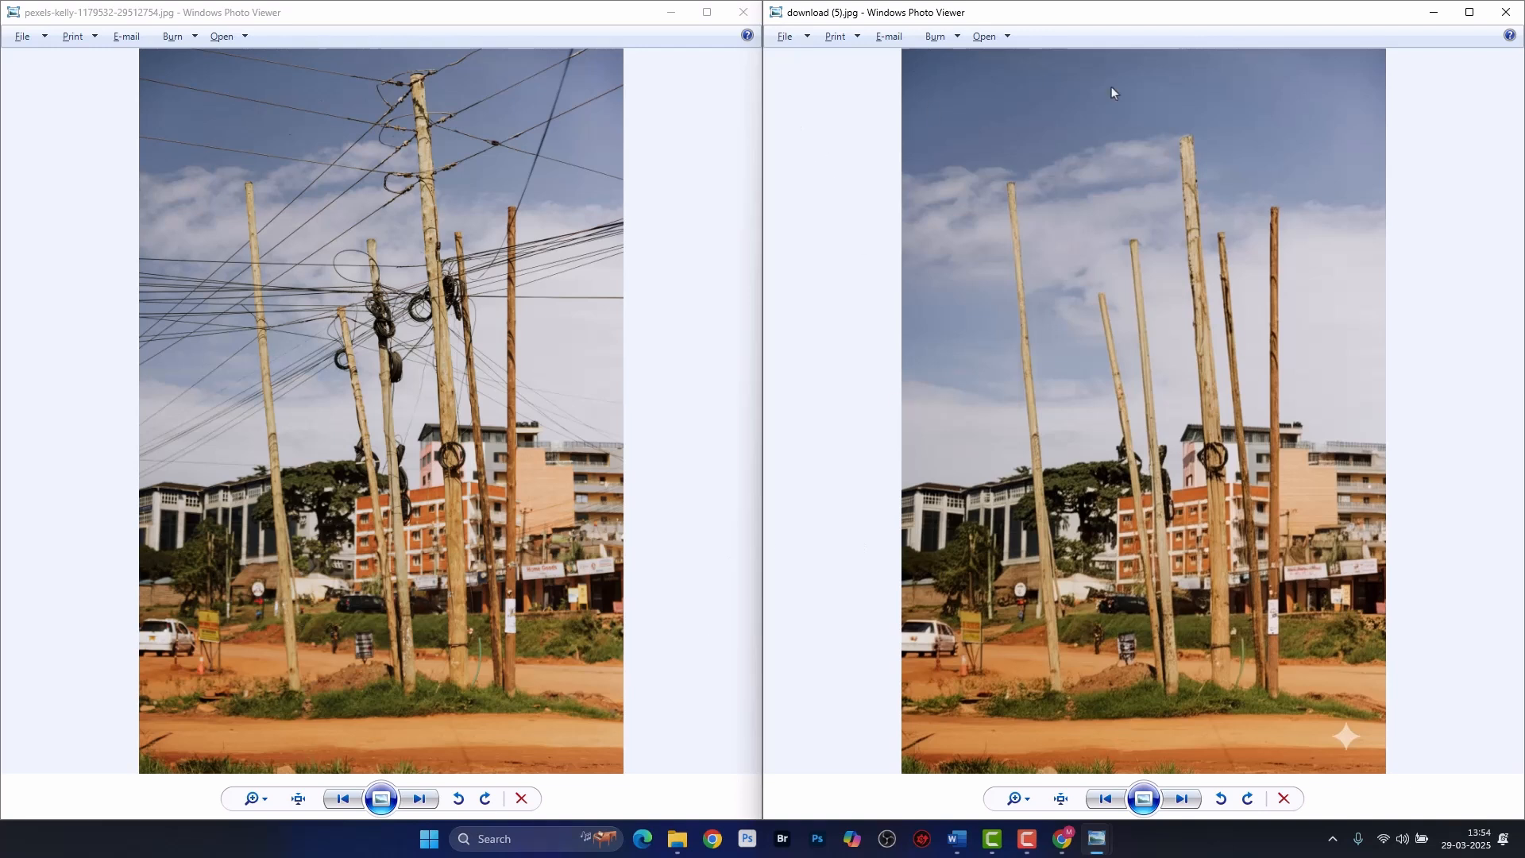
Close both photo viewers and File Explorer, and create a new blank prompt in Google AI Studio.
left_click(1503, 14)
left_click(742, 17)
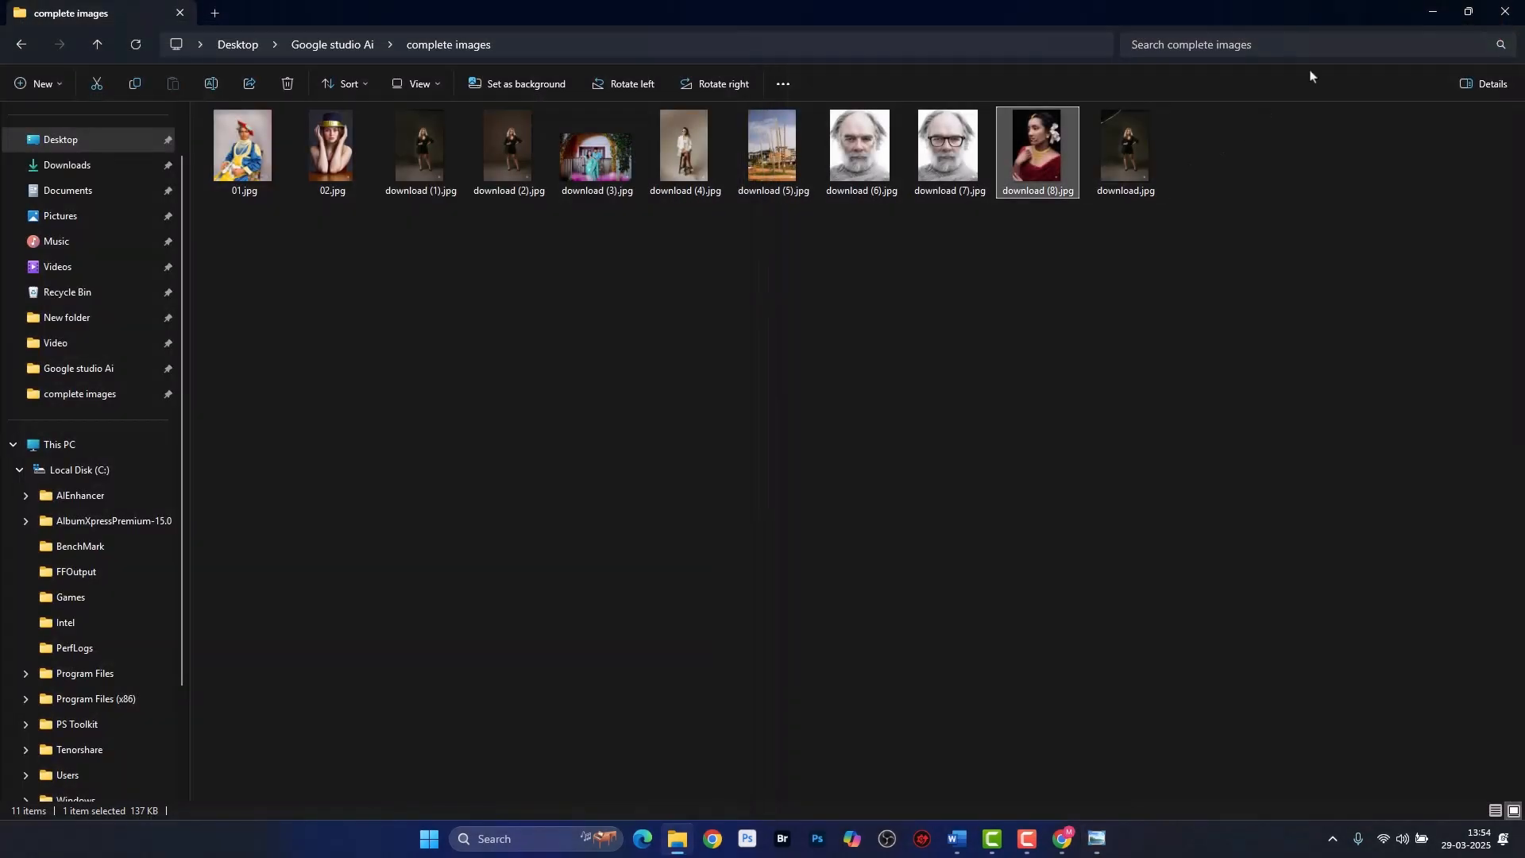
left_click(1506, 11)
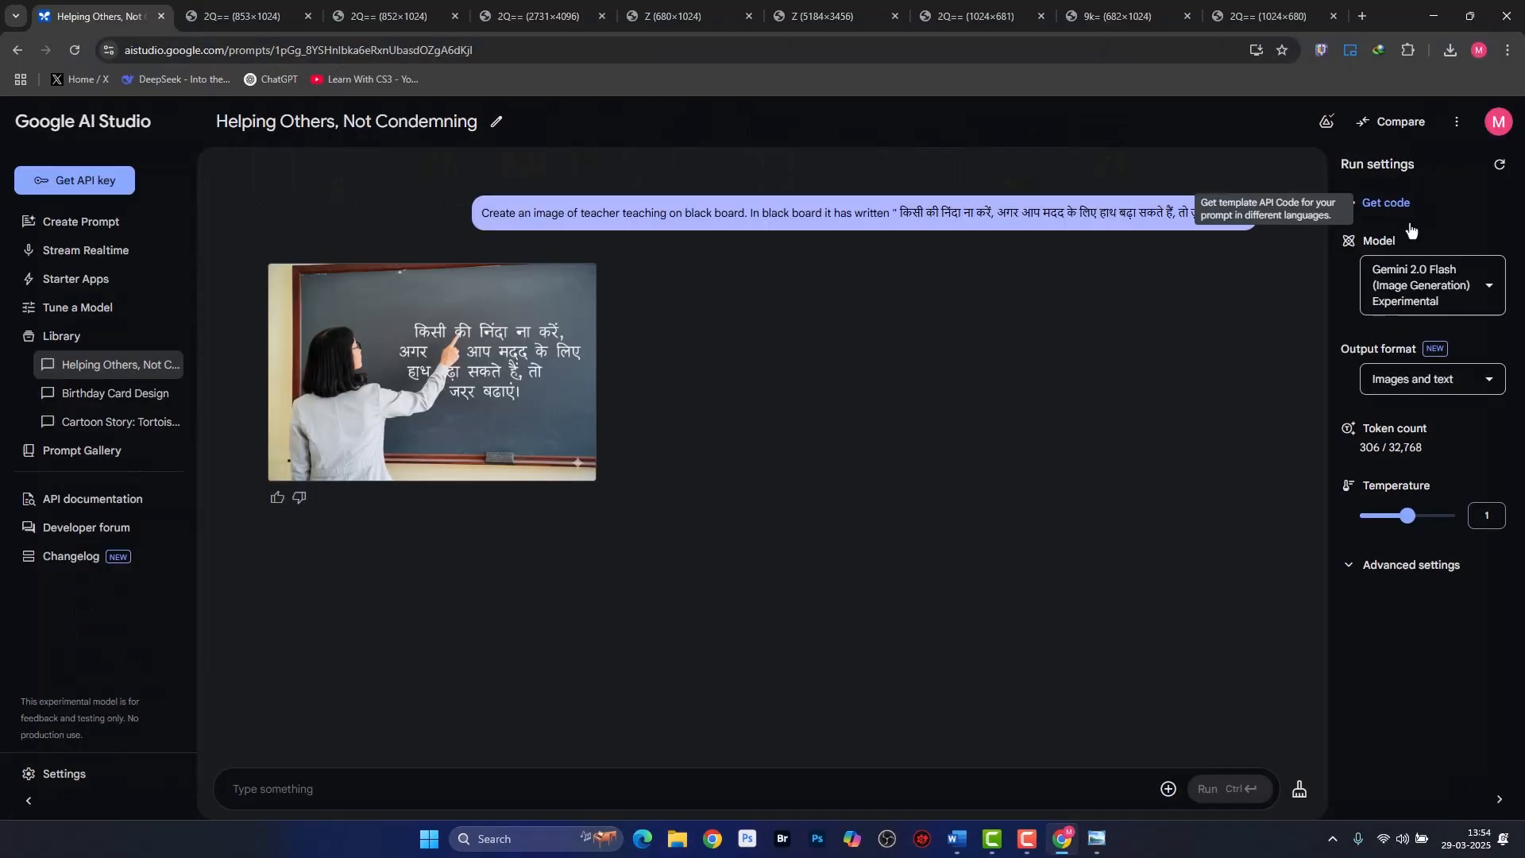
left_click(93, 129)
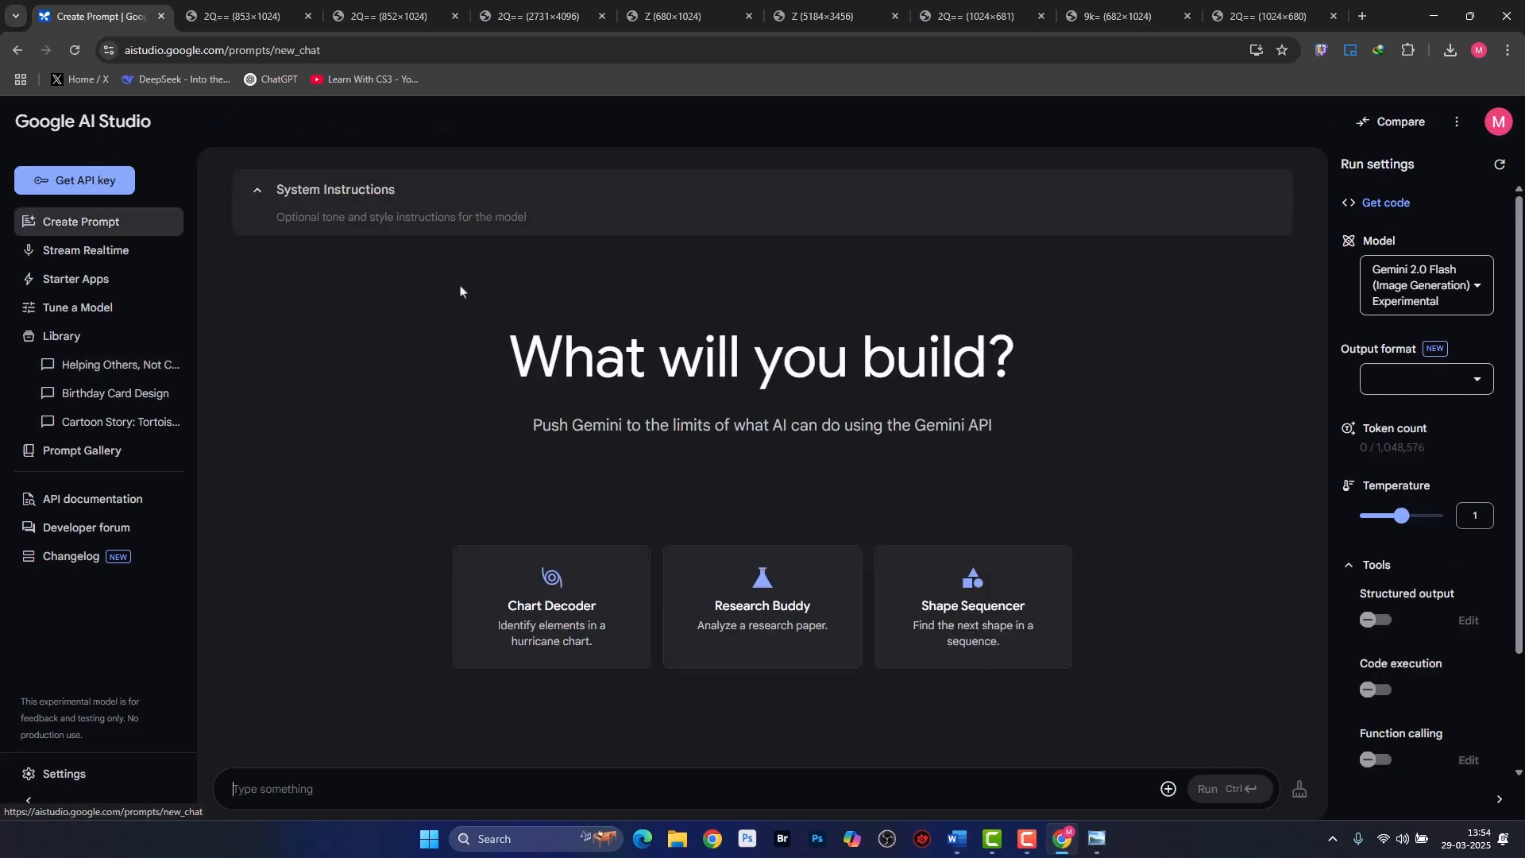